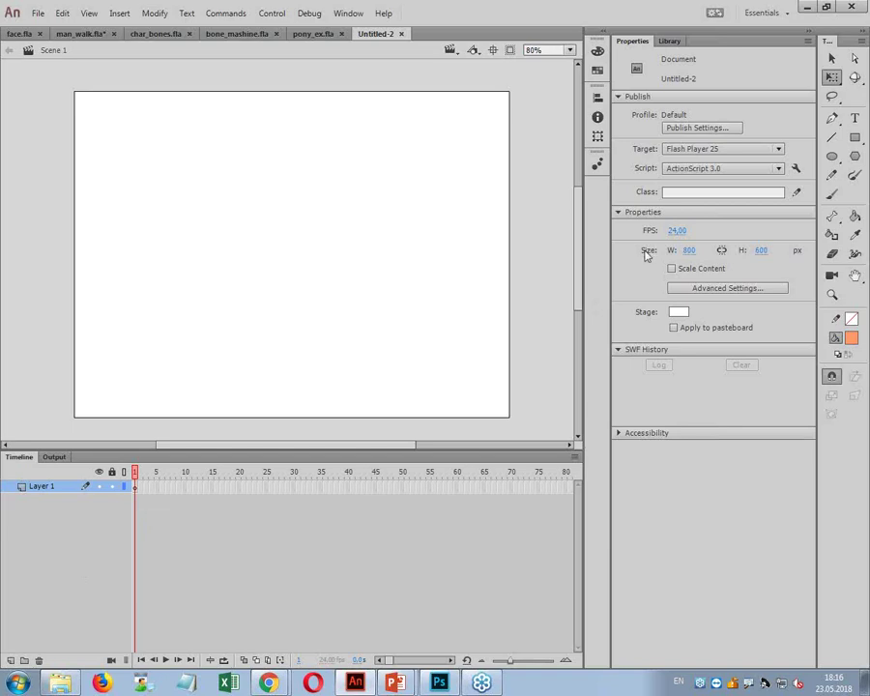
- Paint a bird with raised wings, about 312 by 118 px, on frame 1 using a black brush of size 15
{"action": "left_click", "coordinate": [832, 195]}
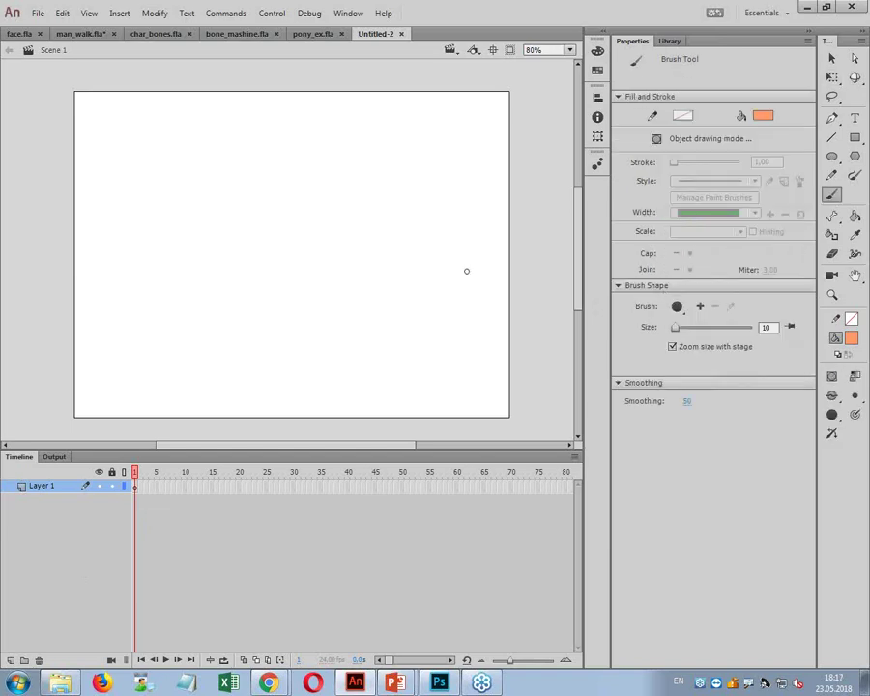
{"action": "left_click", "coordinate": [850, 337]}
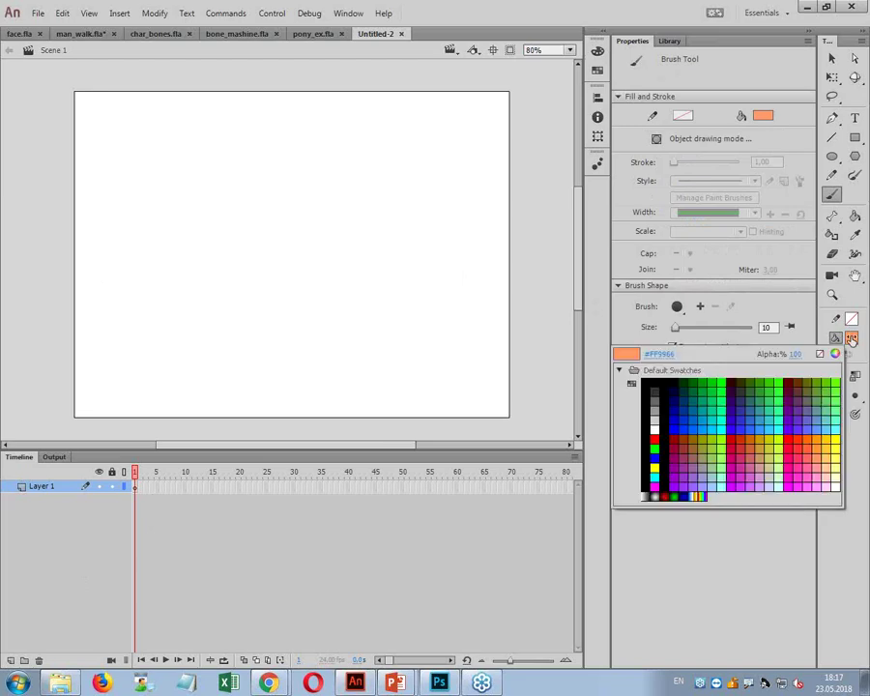
{"action": "left_click", "coordinate": [655, 381]}
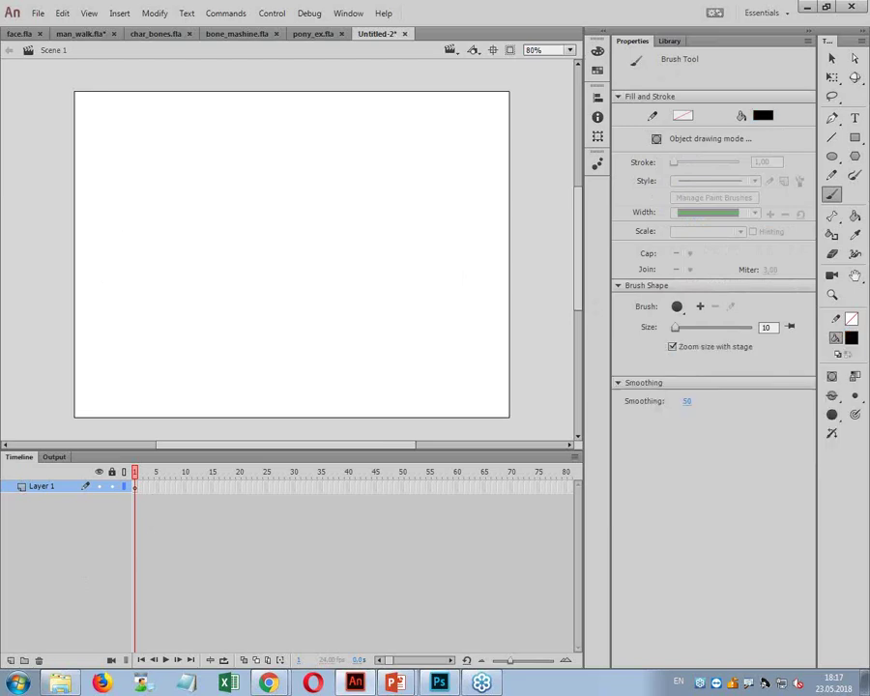
{"action": "left_click", "coordinate": [766, 326]}
{"action": "type", "text": "15"}
{"action": "key", "text": "Return"}
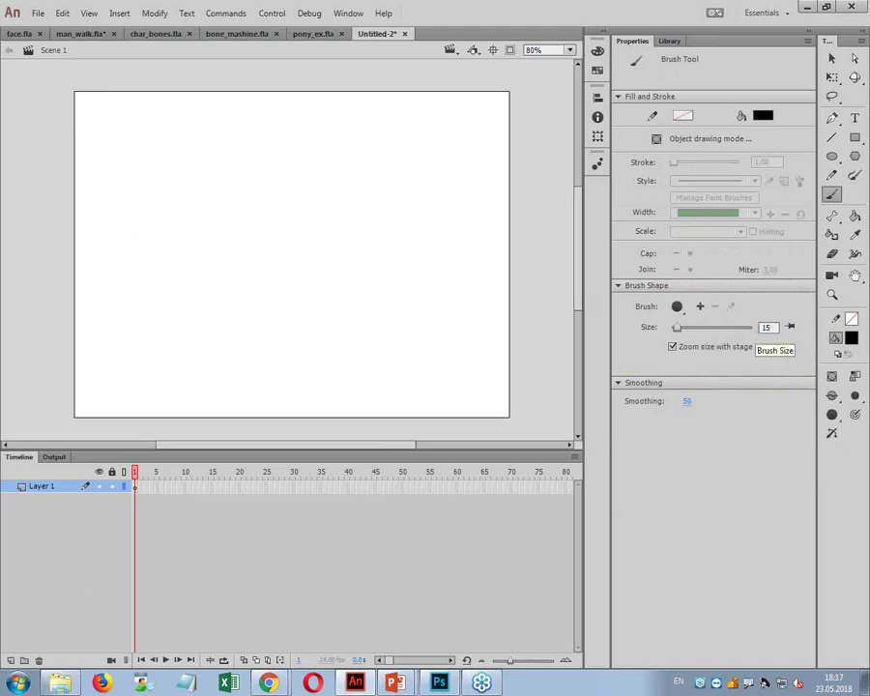
{"action": "mouse_move", "coordinate": [182, 202]}
{"action": "left_mouse_down"}
{"action": "mouse_move", "coordinate": [246, 224]}
{"action": "mouse_move", "coordinate": [270, 255]}
{"action": "mouse_move", "coordinate": [315, 209]}
{"action": "mouse_move", "coordinate": [345, 199]}
{"action": "mouse_move", "coordinate": [338, 243]}
{"action": "left_mouse_up"}
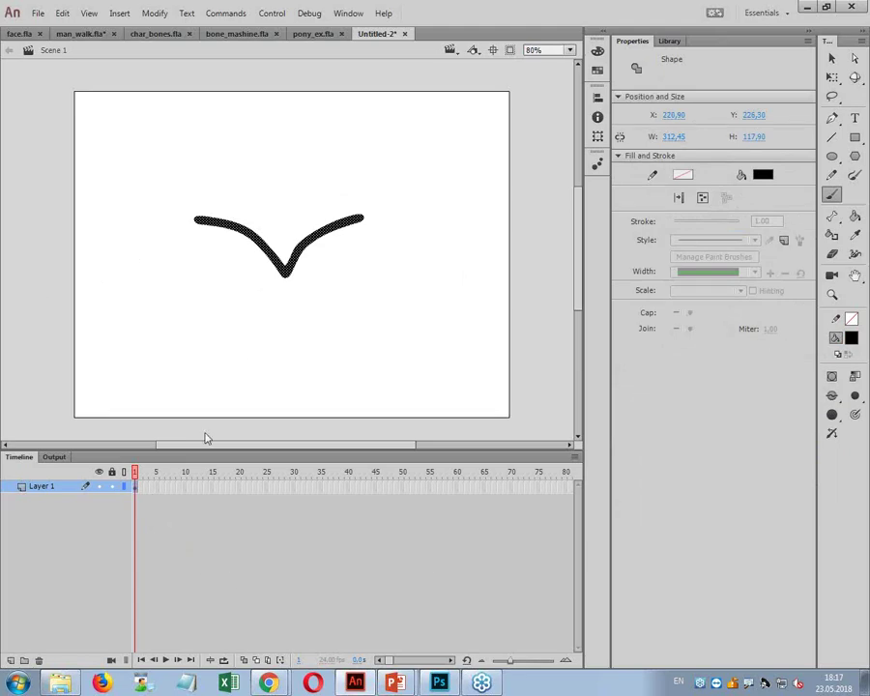
- Add a blank keyframe at frame 2 with onion skinning on, and paint the bird with slightly lower wings over the ghosted drawing
{"action": "left_click", "coordinate": [140, 493]}
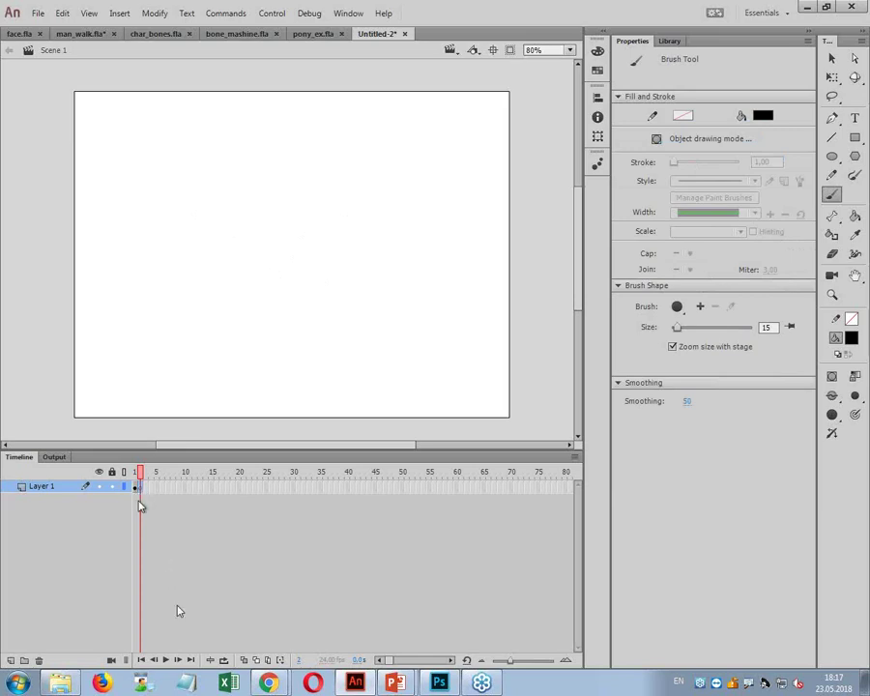
{"action": "left_click", "coordinate": [245, 661]}
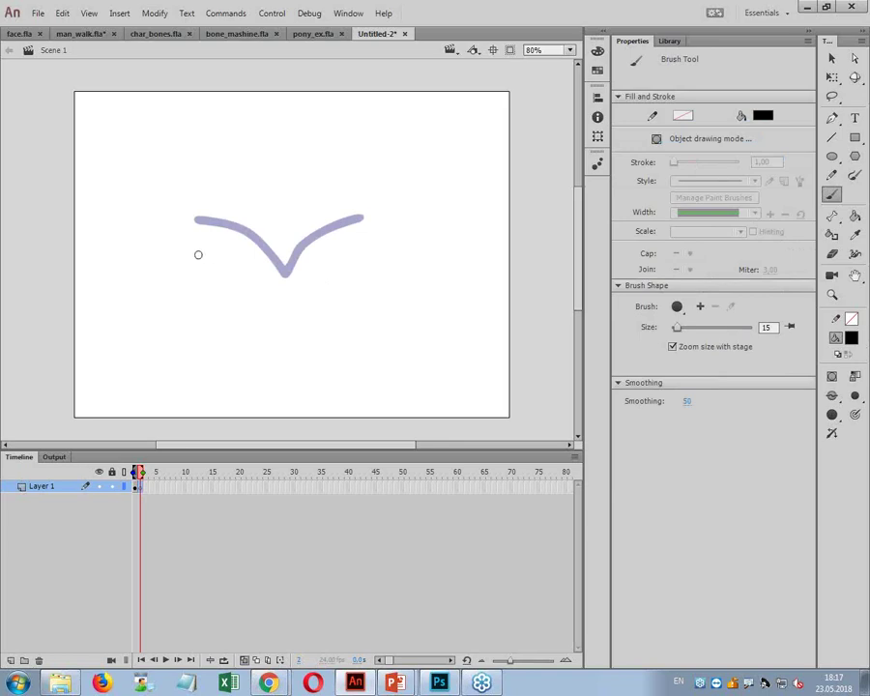
{"action": "mouse_move", "coordinate": [198, 250]}
{"action": "left_mouse_down"}
{"action": "mouse_move", "coordinate": [256, 256]}
{"action": "mouse_move", "coordinate": [285, 270]}
{"action": "mouse_move", "coordinate": [329, 250]}
{"action": "mouse_move", "coordinate": [364, 253]}
{"action": "left_mouse_up"}
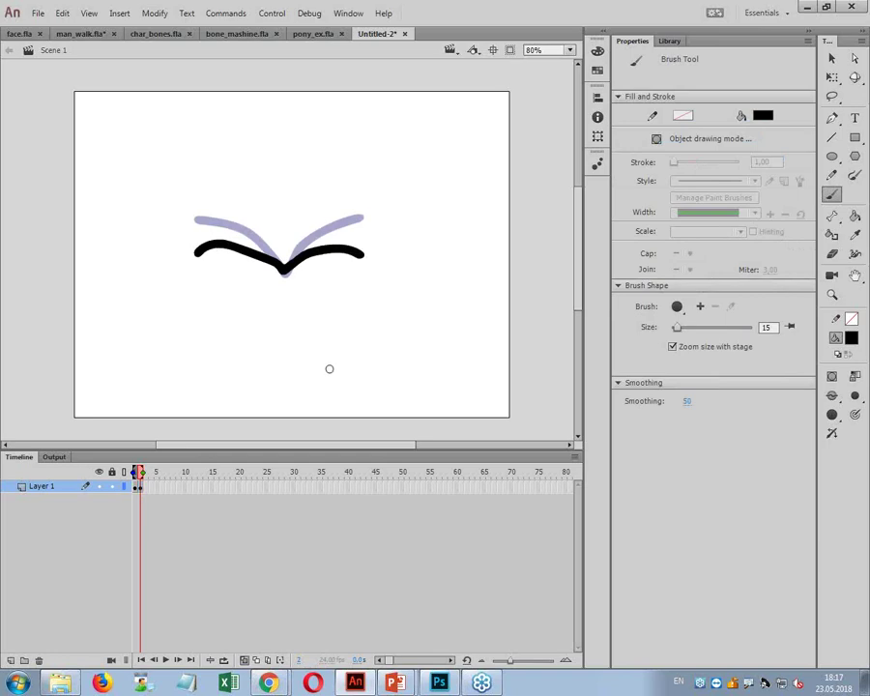
- Add blank keyframes at frames 3 and 4 and paint the bird with progressively lower wings on each
{"action": "key", "text": "F7"}
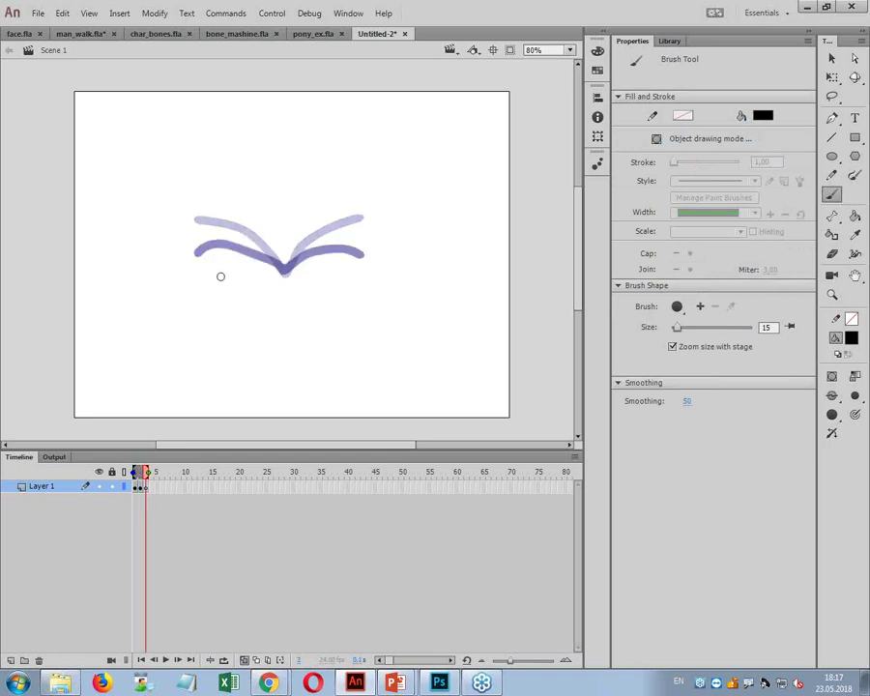
{"action": "mouse_move", "coordinate": [204, 281]}
{"action": "left_mouse_down"}
{"action": "mouse_move", "coordinate": [266, 267]}
{"action": "mouse_move", "coordinate": [364, 275]}
{"action": "left_mouse_up"}
{"action": "key", "text": "F7"}
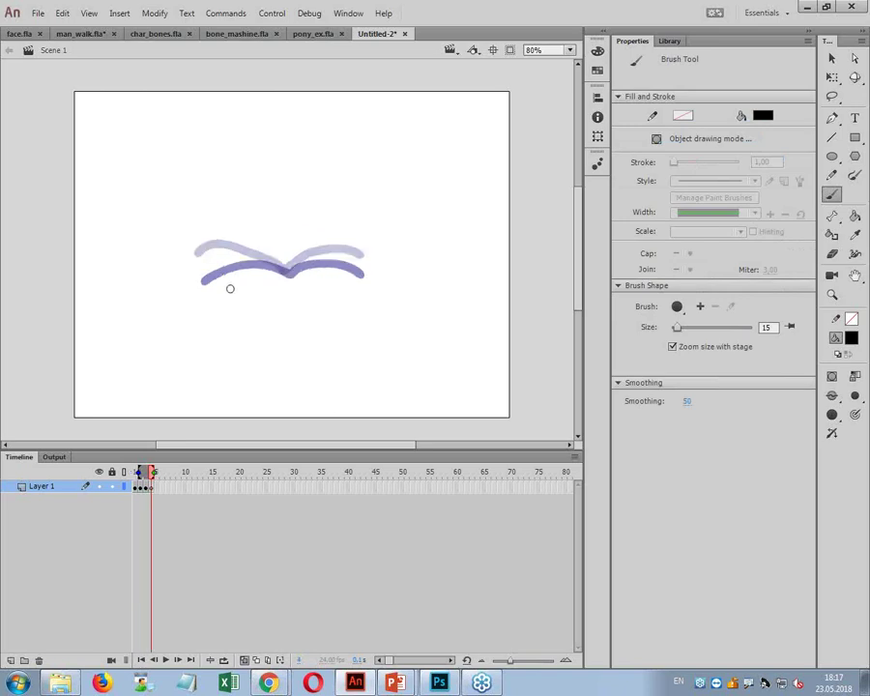
{"action": "mouse_move", "coordinate": [213, 299]}
{"action": "left_mouse_down"}
{"action": "mouse_move", "coordinate": [291, 277]}
{"action": "mouse_move", "coordinate": [365, 297]}
{"action": "left_mouse_up"}
- Add blank keyframes at frames 5 and 6 and paint the bird with its wings drooping further downward on each
{"action": "key", "text": "F7"}
{"action": "mouse_move", "coordinate": [269, 285]}
{"action": "left_mouse_down"}
{"action": "mouse_move", "coordinate": [233, 319]}
{"action": "mouse_move", "coordinate": [309, 294]}
{"action": "mouse_move", "coordinate": [360, 312]}
{"action": "left_mouse_up"}
{"action": "key", "text": "ctrl+z"}
{"action": "left_click", "coordinate": [281, 282]}
{"action": "key", "text": "F7"}
{"action": "left_click_drag", "start_coordinate": [281, 280], "coordinate": [228, 329]}
{"action": "left_click_drag", "start_coordinate": [291, 288], "coordinate": [354, 323]}
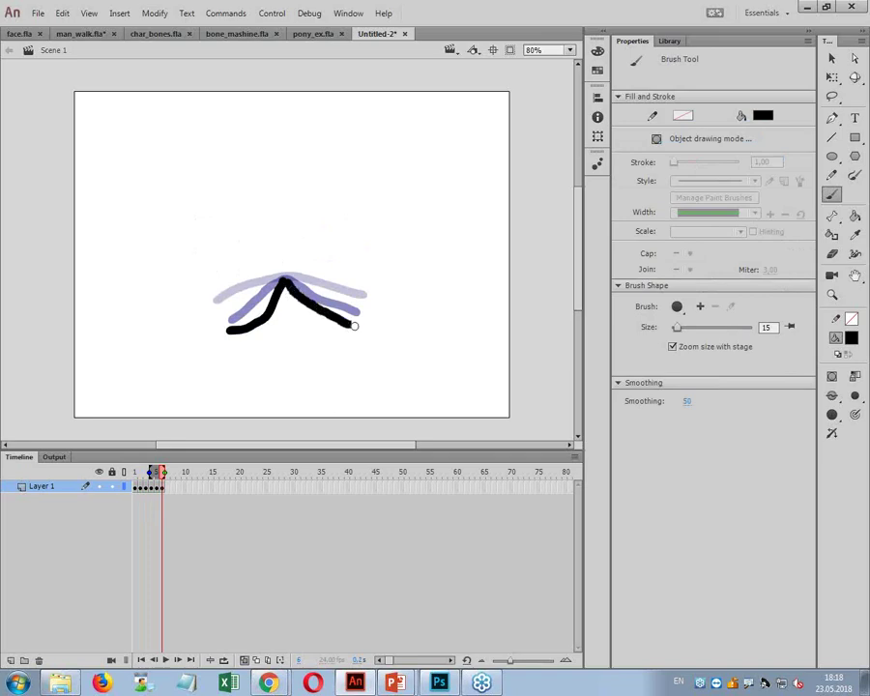
- Duplicate frames 1 to 6 onto frames 7 to 12 and reverse the order of the copied frames
{"action": "mouse_move", "coordinate": [148, 473]}
{"action": "left_mouse_down"}
{"action": "mouse_move", "coordinate": [135, 473]}
{"action": "mouse_move", "coordinate": [162, 474]}
{"action": "left_mouse_up"}
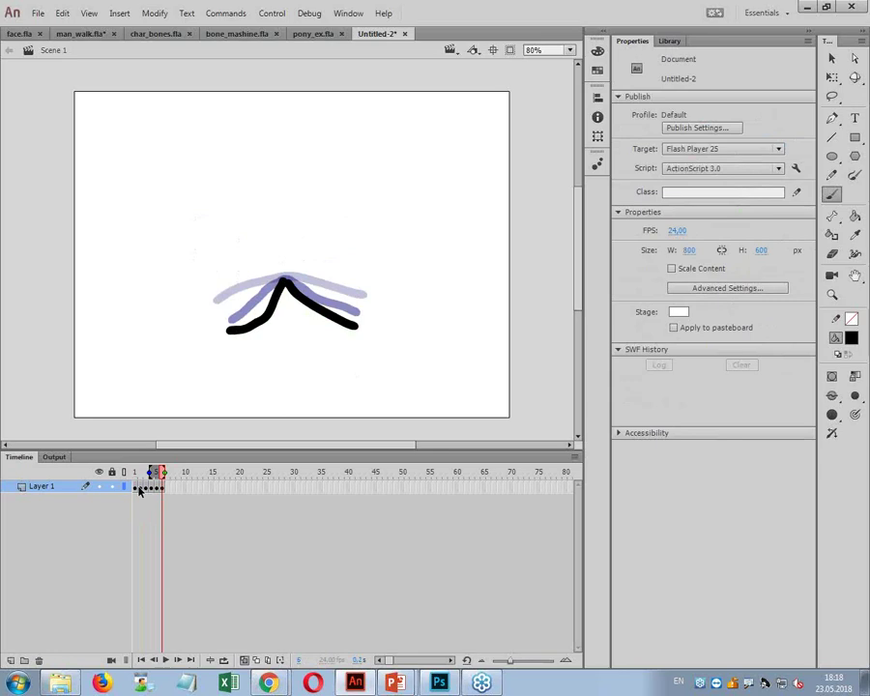
{"action": "left_click_drag", "start_coordinate": [137, 490], "coordinate": [194, 513]}
{"action": "left_click", "coordinate": [150, 13]}
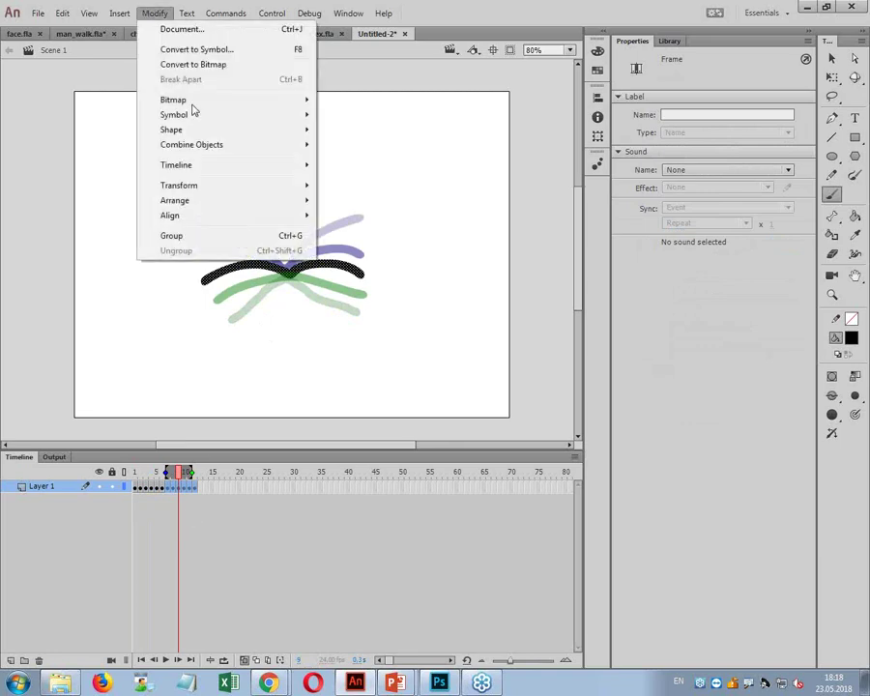
{"action": "mouse_move", "coordinate": [203, 170]}
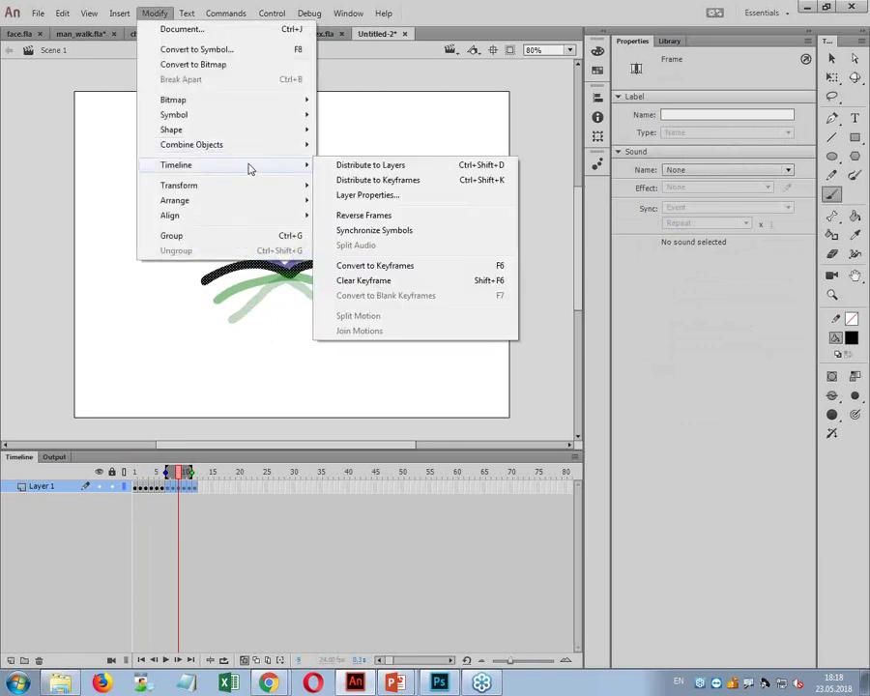
{"action": "left_click", "coordinate": [410, 215]}
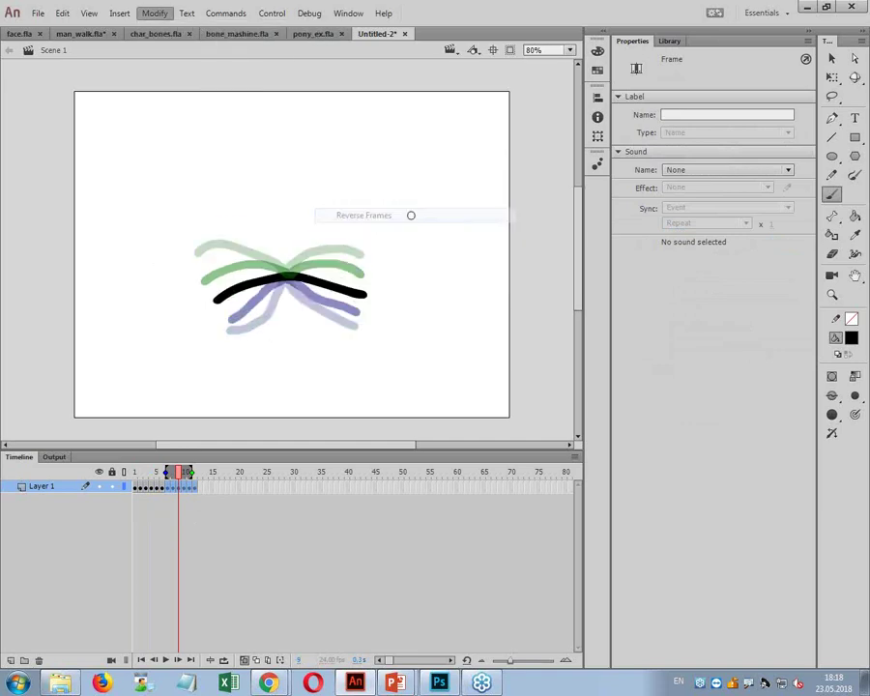
- Turn off onion skinning and play back the wing-flap animation
{"action": "left_click", "coordinate": [245, 660]}
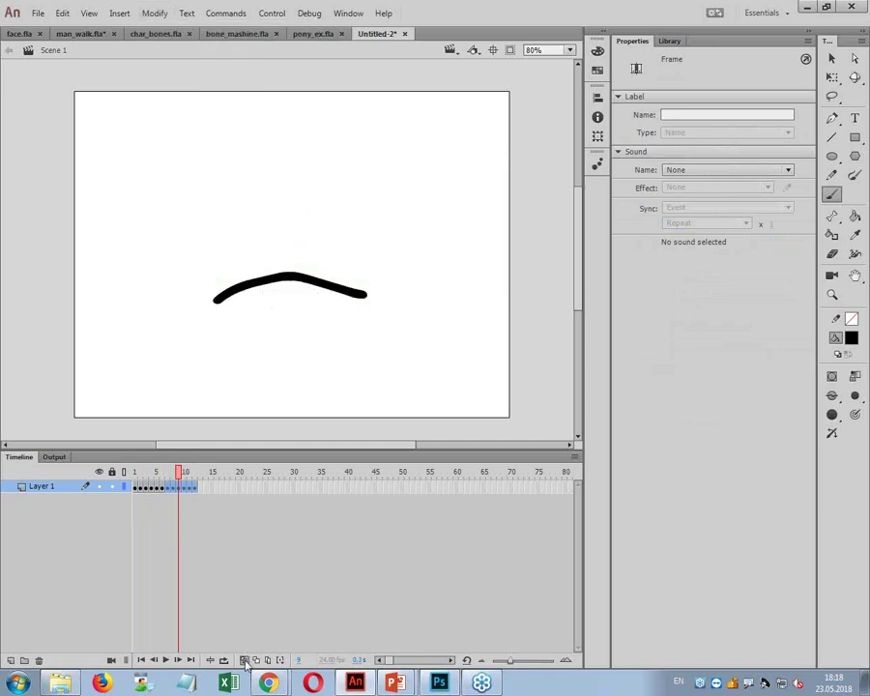
{"action": "key", "text": "Return"}
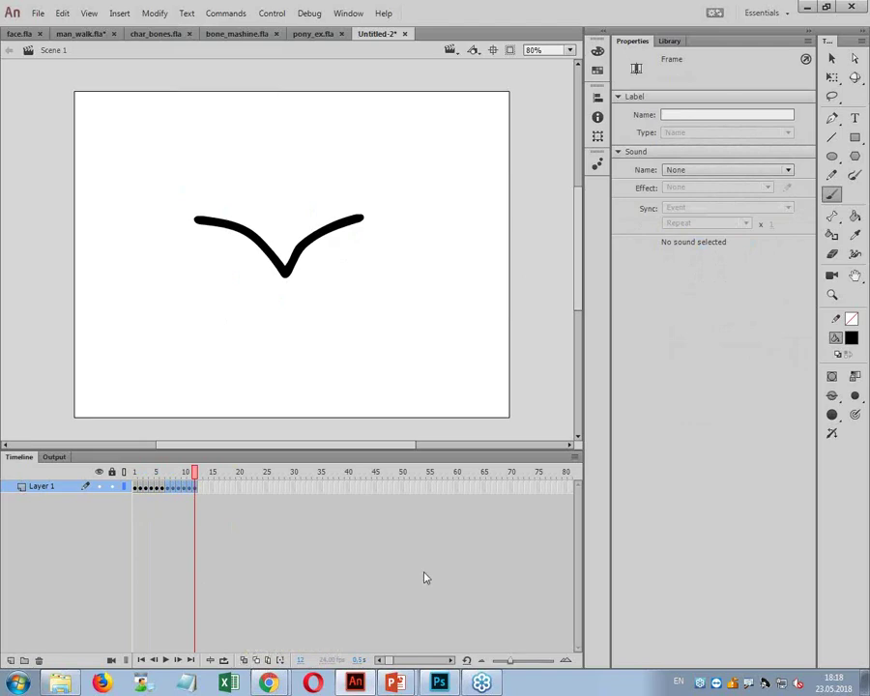
{"action": "left_click", "coordinate": [374, 573]}
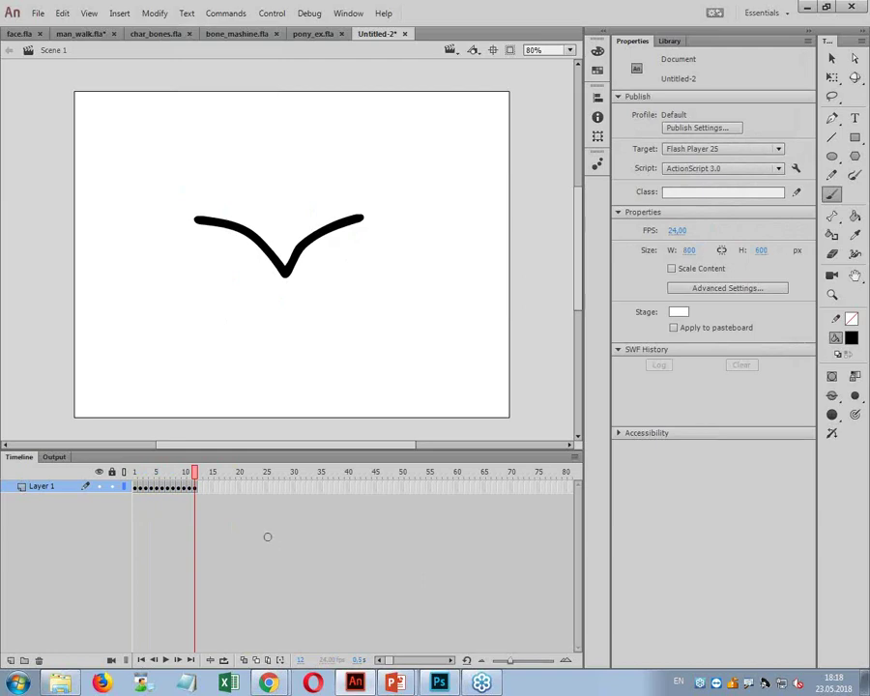
- Copy all twelve frames of the bird animation on Layer 1
{"action": "mouse_move", "coordinate": [195, 473]}
{"action": "left_mouse_down"}
{"action": "mouse_move", "coordinate": [131, 479]}
{"action": "mouse_move", "coordinate": [194, 481]}
{"action": "left_mouse_up"}
{"action": "mouse_move", "coordinate": [212, 497]}
{"action": "left_mouse_down"}
{"action": "mouse_move", "coordinate": [137, 488]}
{"action": "mouse_move", "coordinate": [193, 491]}
{"action": "left_mouse_up"}
{"action": "right_click", "coordinate": [190, 491]}
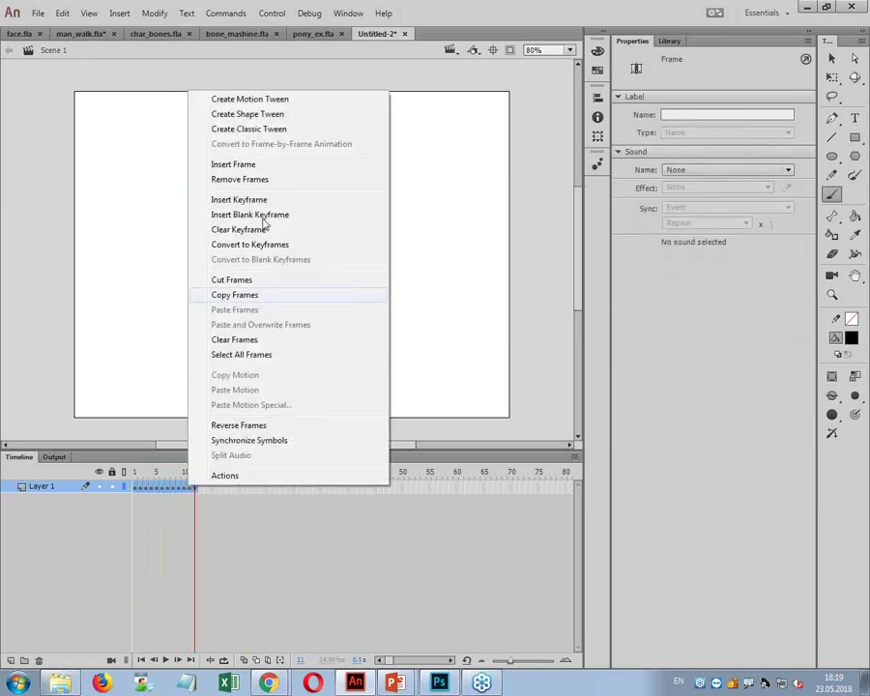
{"action": "left_click", "coordinate": [275, 296]}
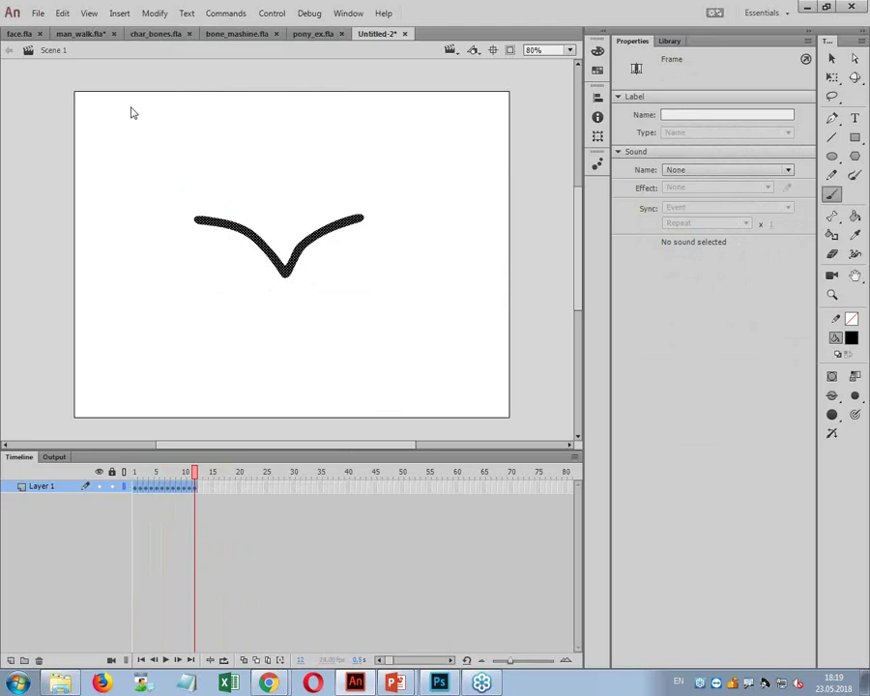
- Create a new document and show its whole stage at 80% zoom
{"action": "key", "text": "ctrl+n"}
{"action": "key", "text": "Return"}
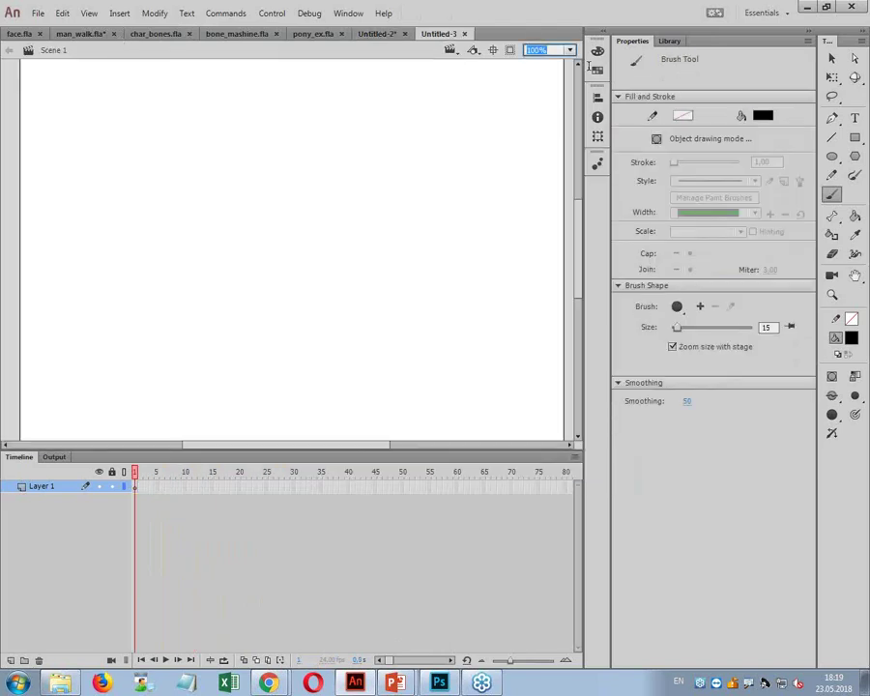
{"action": "type", "text": "80"}
{"action": "key", "text": "Return"}
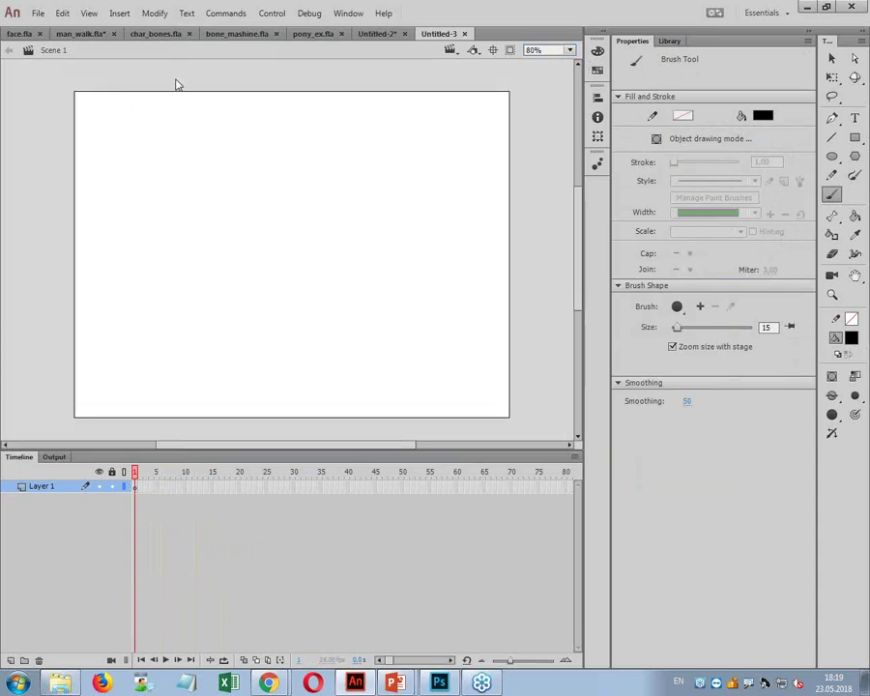
- Create a new graphic symbol named "bird" and paste the copied frames into its timeline from frame 1
{"action": "left_click", "coordinate": [120, 13]}
{"action": "left_click", "coordinate": [135, 29]}
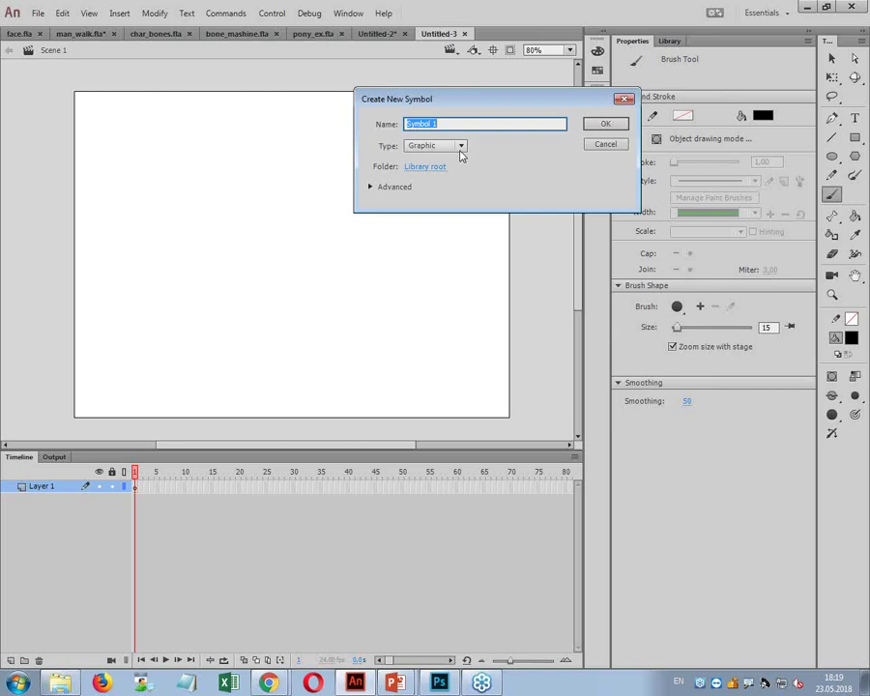
{"action": "type", "text": "bird"}
{"action": "key", "text": "Return"}
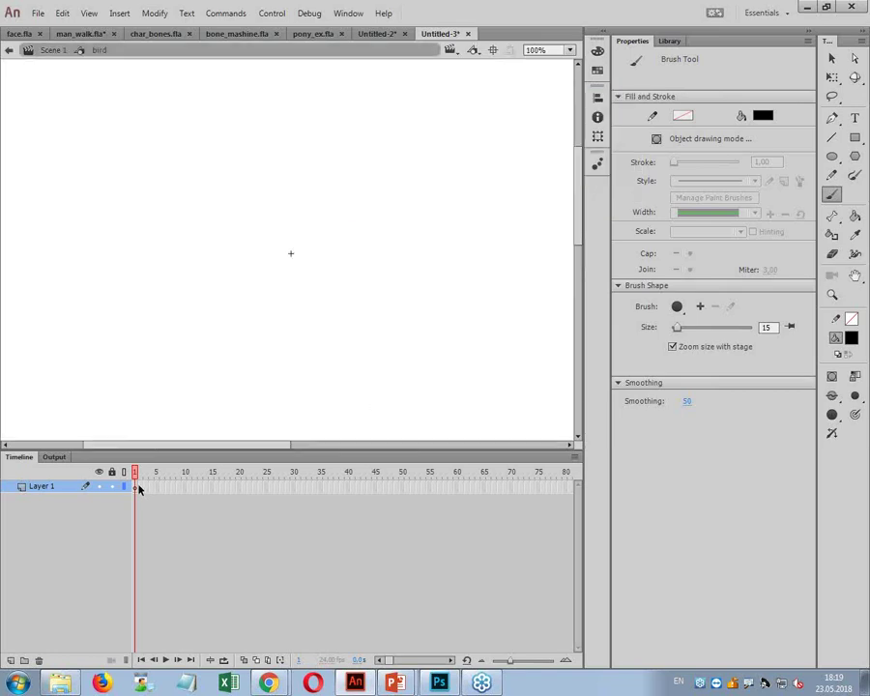
{"action": "right_click", "coordinate": [136, 487]}
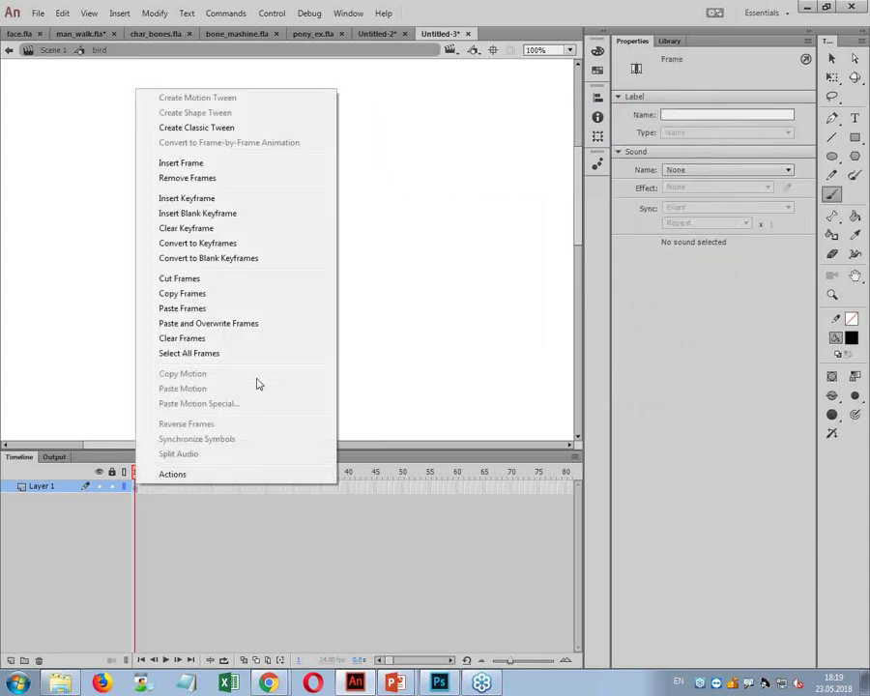
{"action": "left_click", "coordinate": [237, 309]}
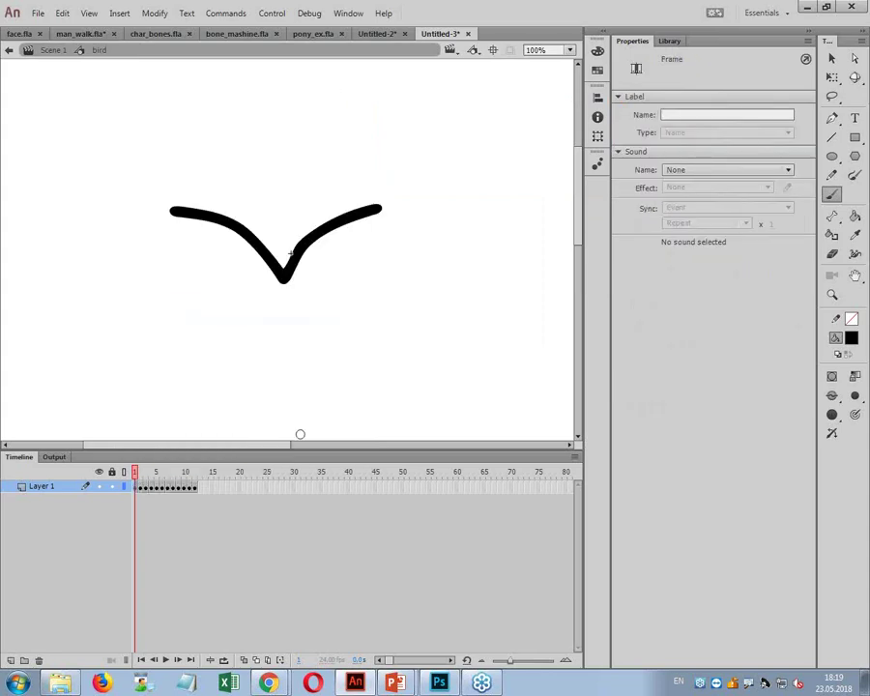
- Return to Scene 1, place an instance of the bird symbol near the middle of the stage and show its properties
{"action": "left_click", "coordinate": [53, 54]}
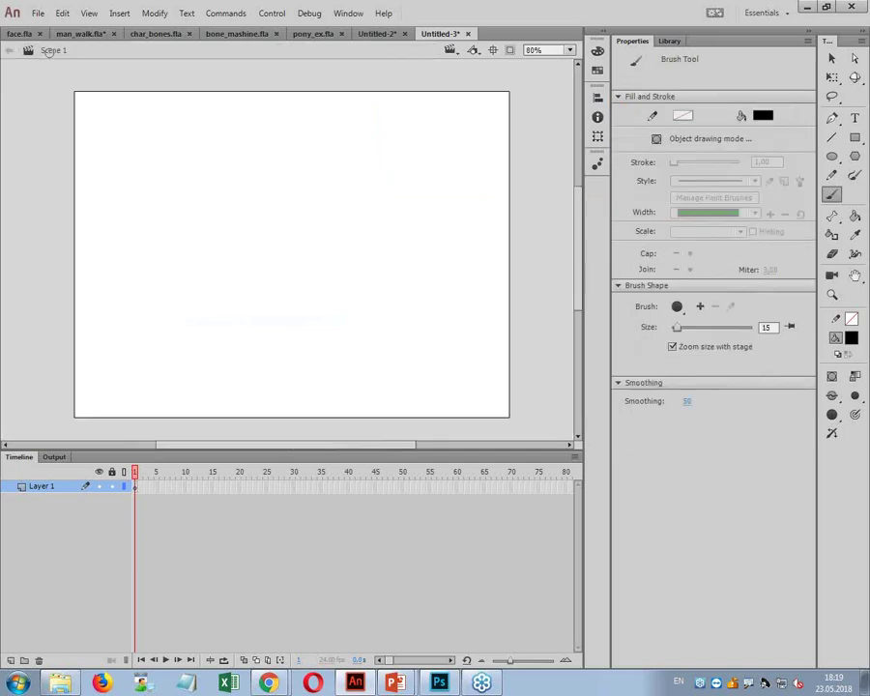
{"action": "left_click", "coordinate": [671, 43]}
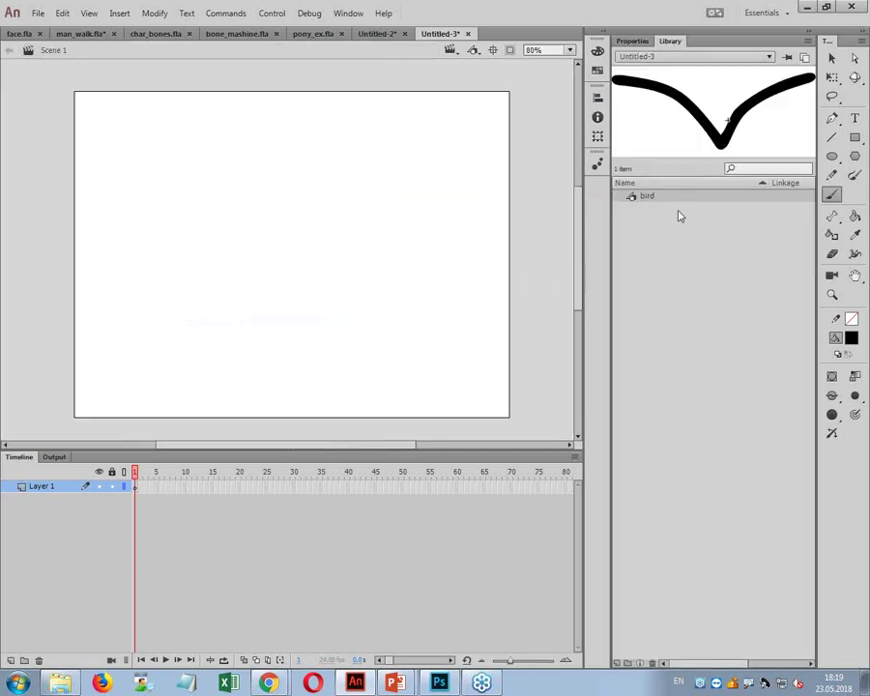
{"action": "left_click_drag", "start_coordinate": [674, 204], "coordinate": [291, 266]}
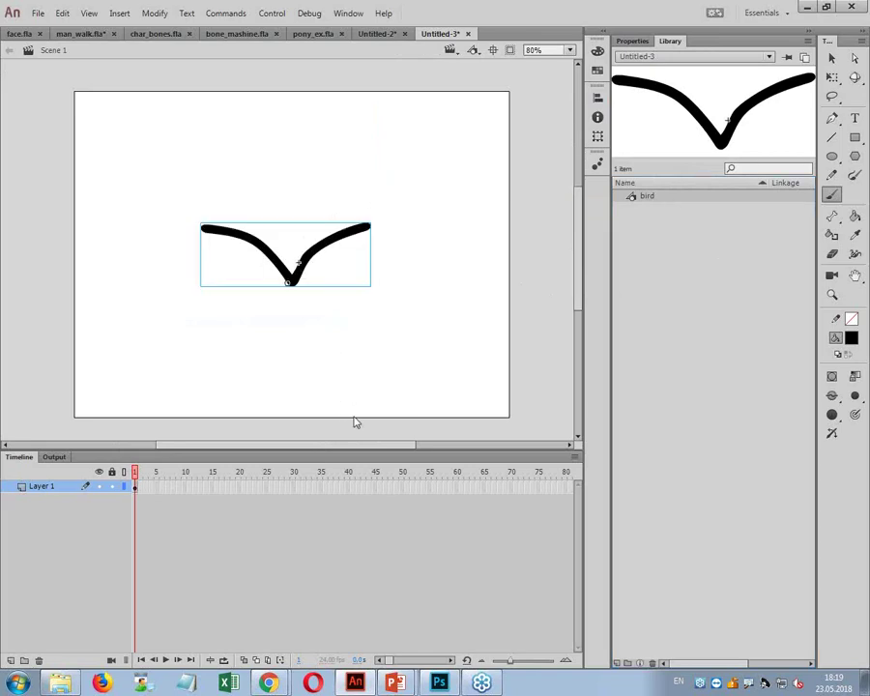
{"action": "left_click", "coordinate": [634, 42]}
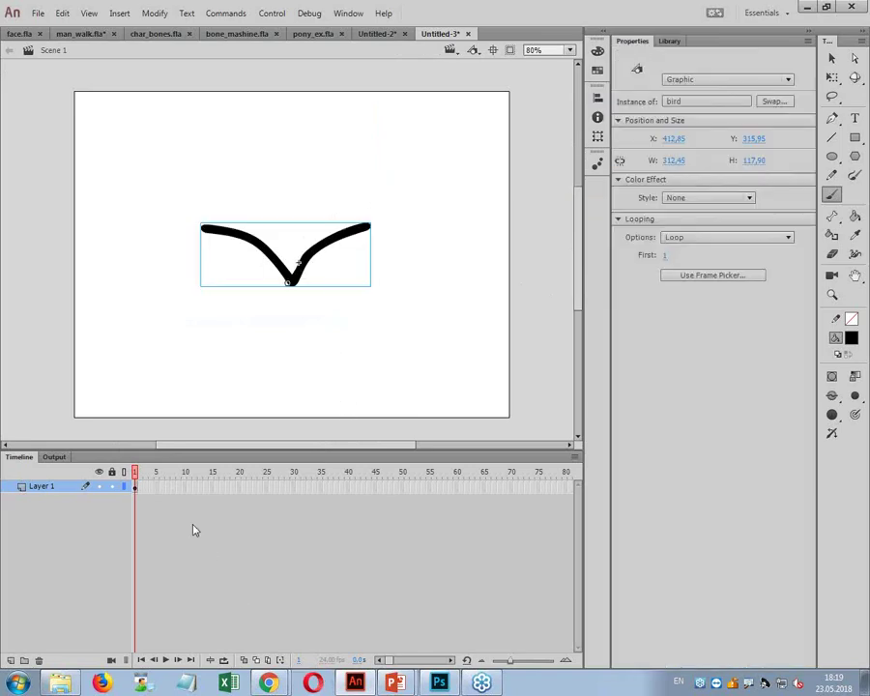
- Extend Layer 1 in the scene to frame 10 and play the timeline
{"action": "left_click", "coordinate": [189, 493]}
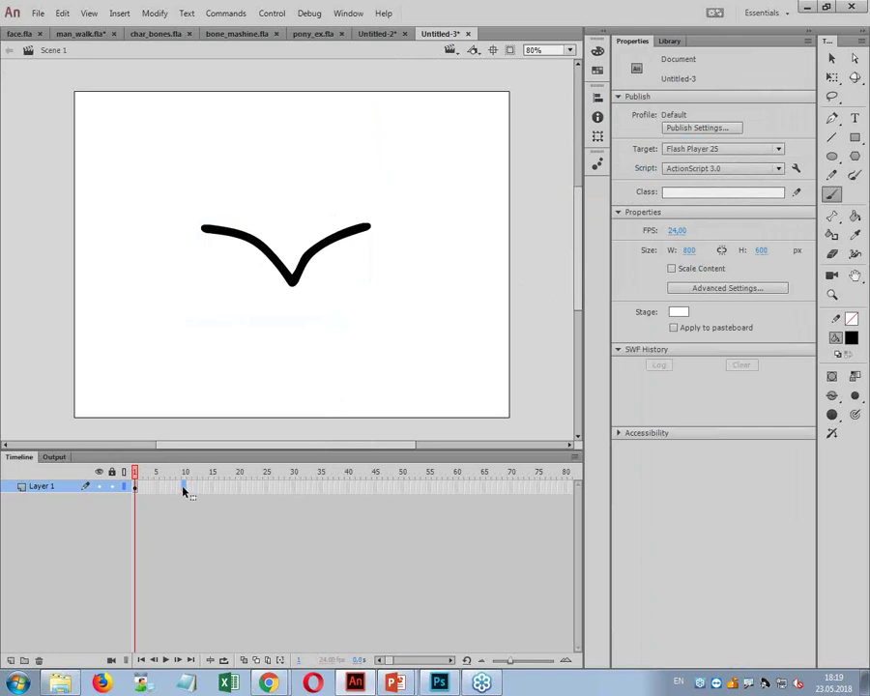
{"action": "left_click", "coordinate": [184, 492]}
{"action": "key", "text": "F5"}
{"action": "key", "text": "Return"}
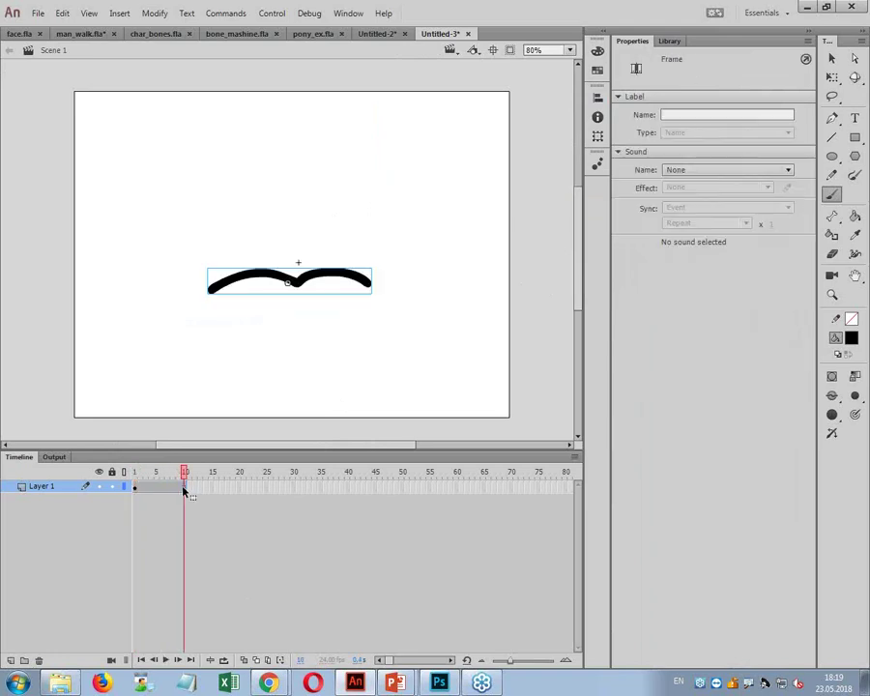
- Extend Layer 1 to frame 80 and play back the looping bird animation
{"action": "left_click", "coordinate": [566, 489]}
{"action": "key", "text": "F5"}
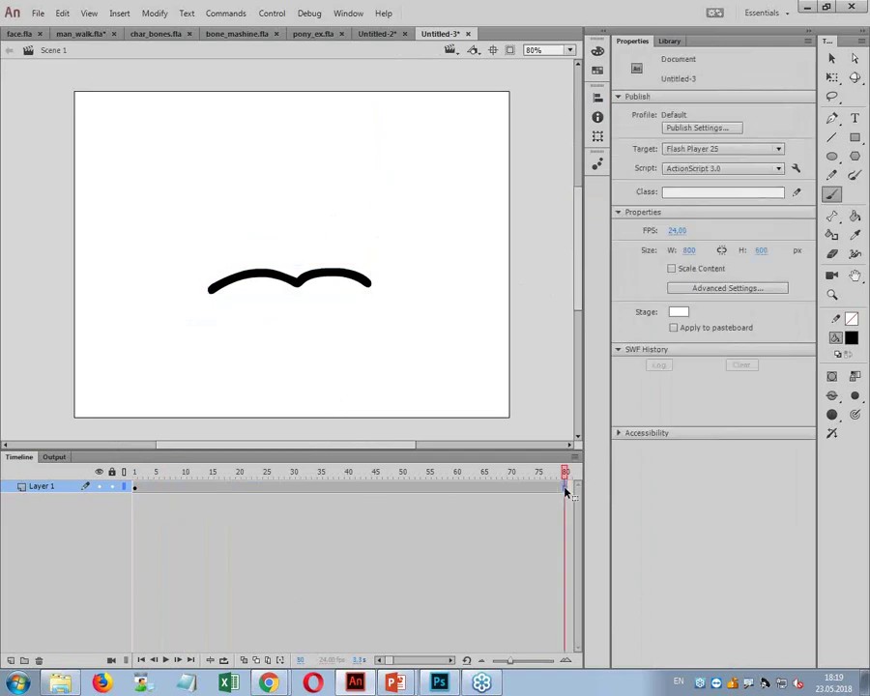
{"action": "key", "text": "Return"}
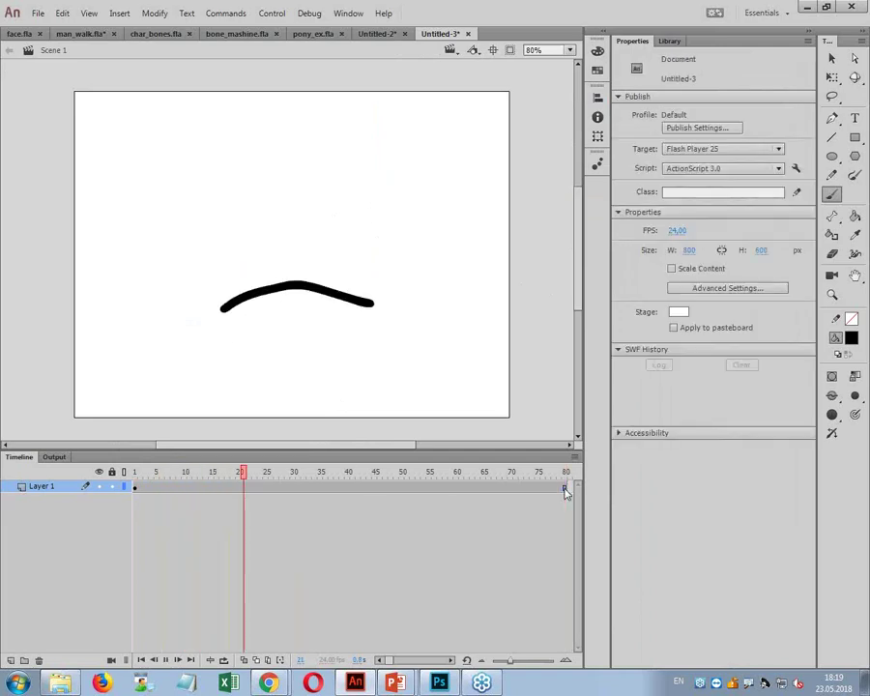
{"action": "key", "text": "Return"}
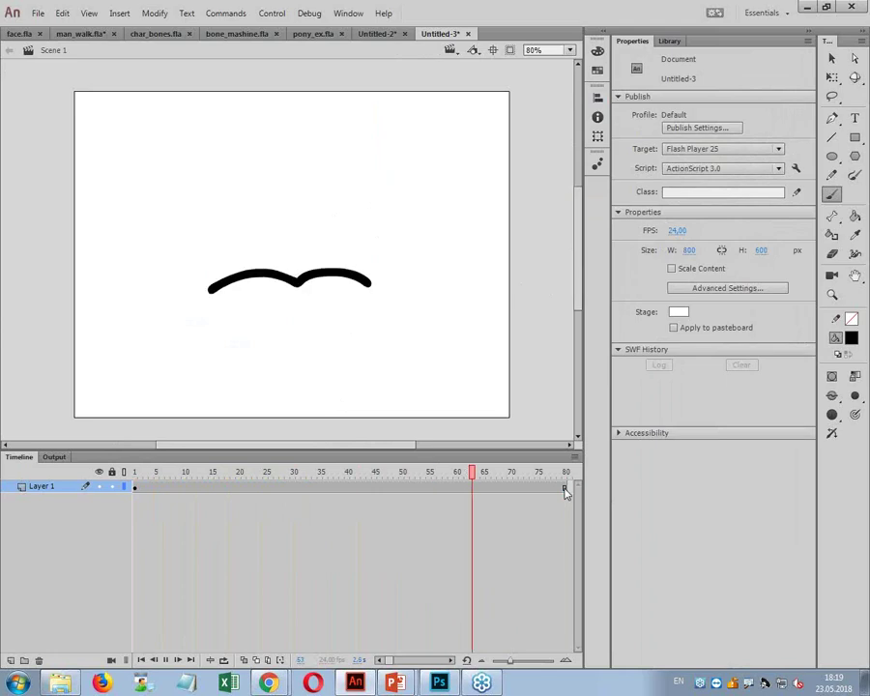
- Shrink the bird instance at frame 1 to about 244 px wide and place four copies of it around the stage
{"action": "left_click_drag", "start_coordinate": [464, 486], "coordinate": [97, 503]}
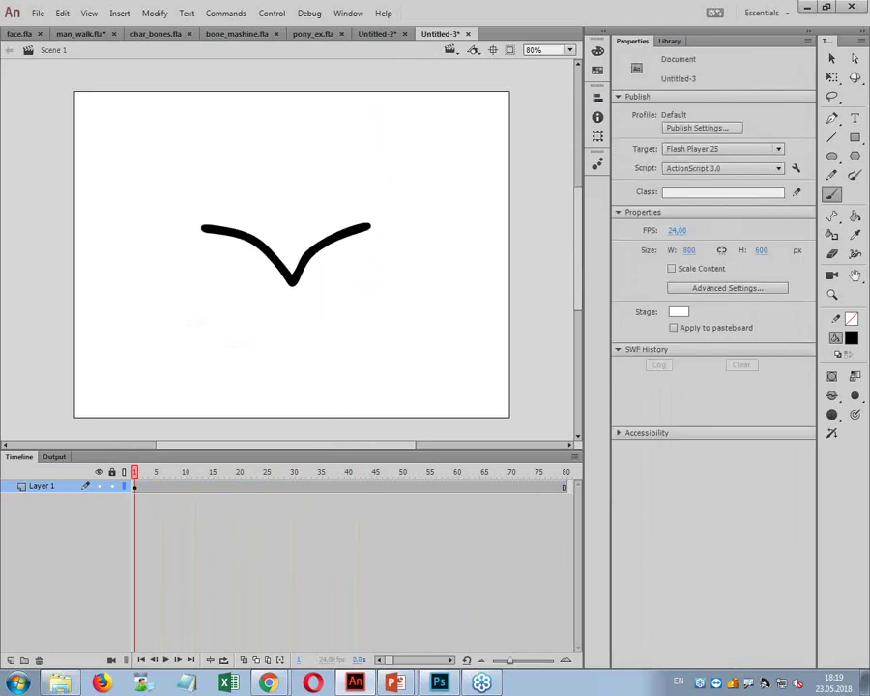
{"action": "key", "text": "v"}
{"action": "left_click", "coordinate": [295, 287]}
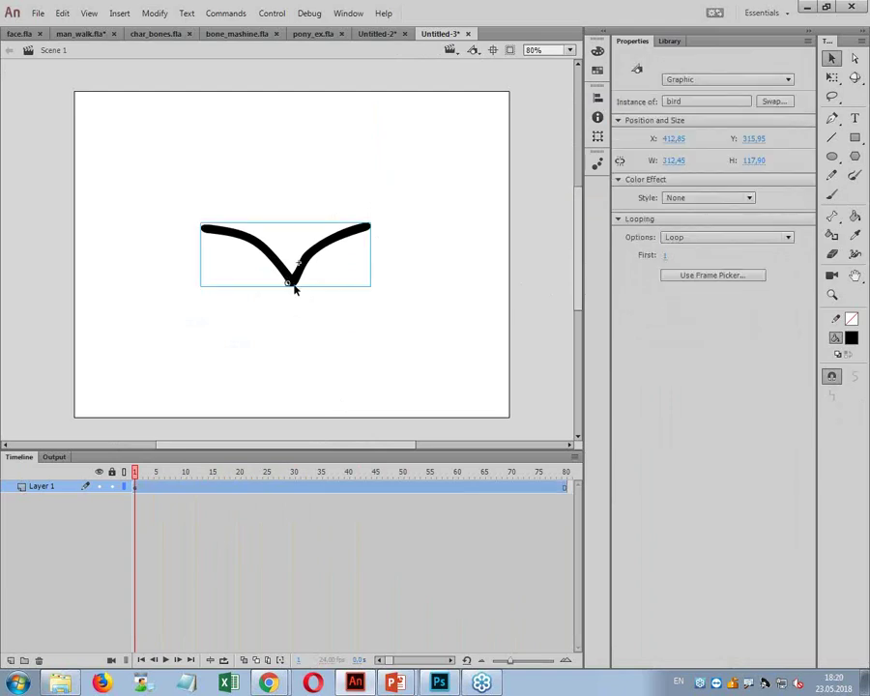
{"action": "key", "text": "q"}
{"action": "left_click_drag", "start_coordinate": [370, 226], "coordinate": [256, 339]}
{"action": "left_click", "coordinate": [329, 251]}
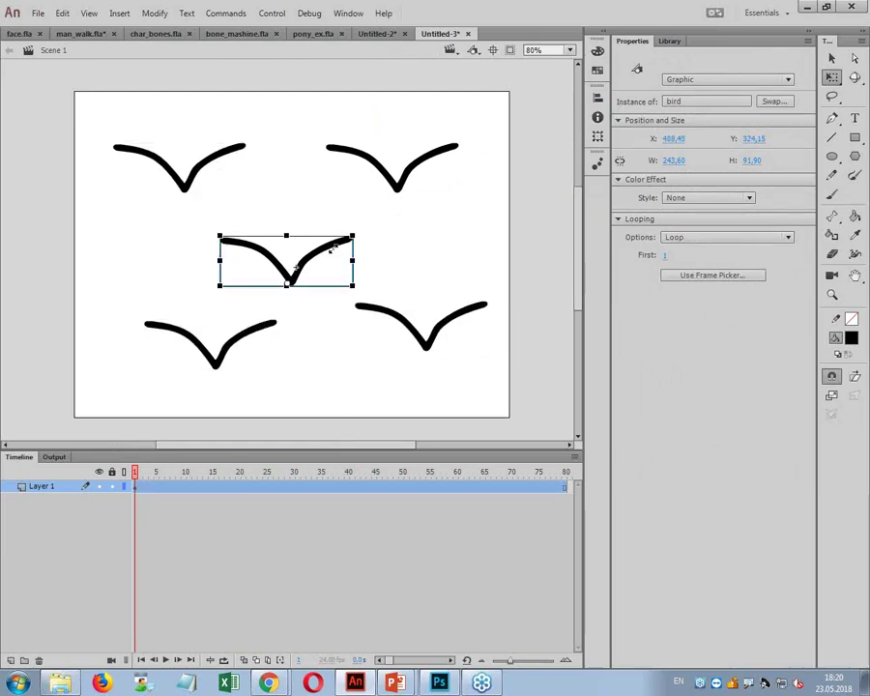
- Resize the birds to about 328 px wide (middle), 208 (upper right), 226 (upper left), 216 (lower left) and 177 (lower right)
{"action": "left_click_drag", "start_coordinate": [354, 235], "coordinate": [377, 220]}
{"action": "left_click", "coordinate": [426, 170]}
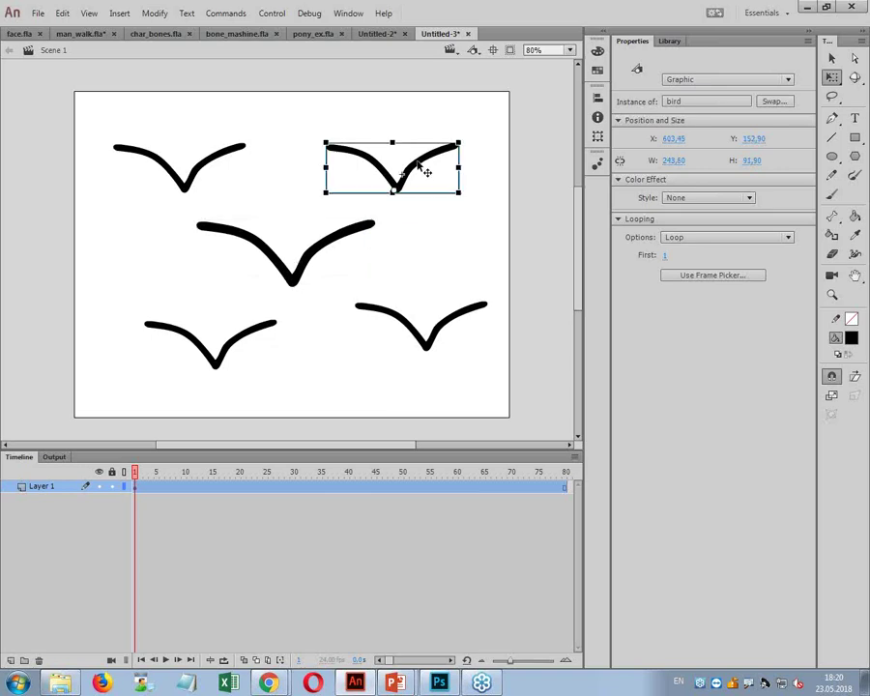
{"action": "left_click_drag", "start_coordinate": [460, 142], "coordinate": [449, 151]}
{"action": "left_click", "coordinate": [217, 162]}
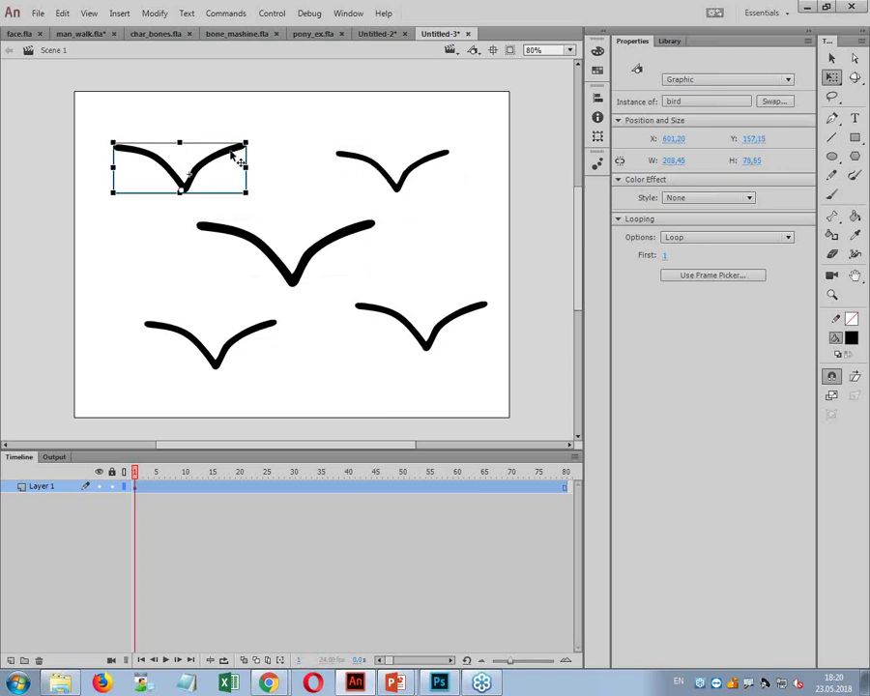
{"action": "left_click_drag", "start_coordinate": [245, 142], "coordinate": [241, 145]}
{"action": "left_click", "coordinate": [237, 340]}
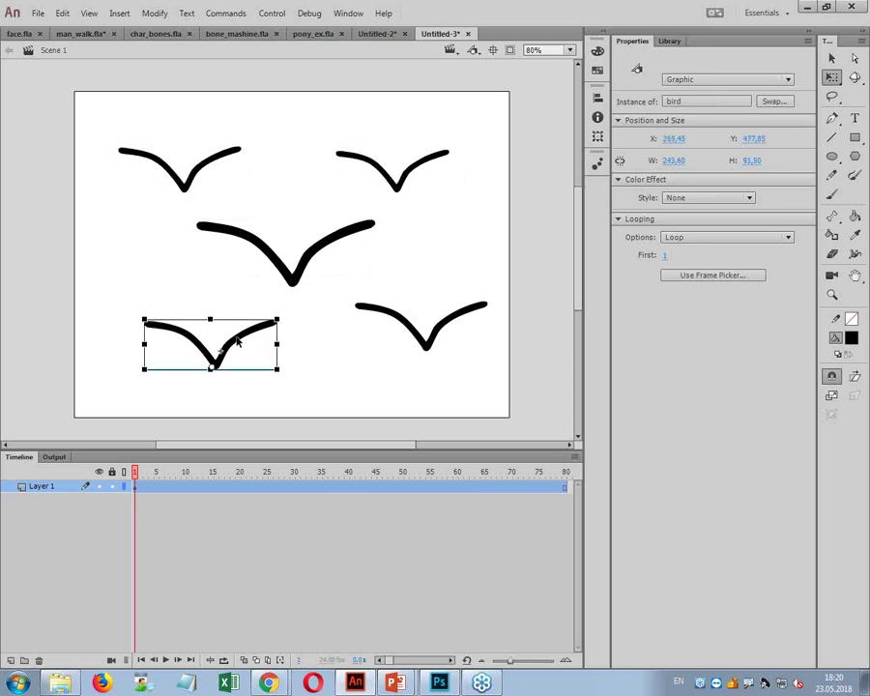
{"action": "left_click_drag", "start_coordinate": [276, 320], "coordinate": [268, 326]}
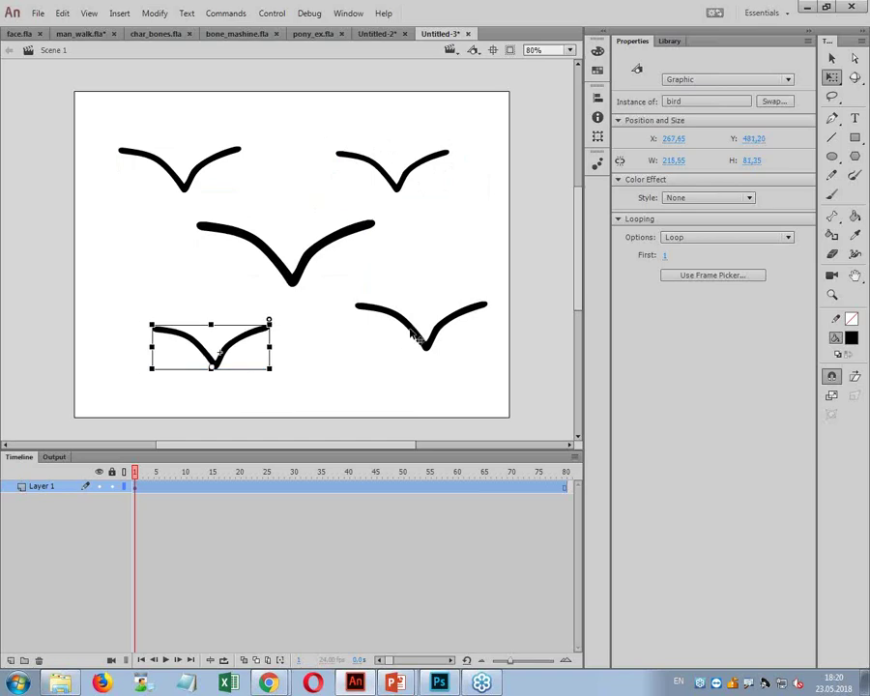
{"action": "left_click", "coordinate": [413, 337]}
{"action": "left_click_drag", "start_coordinate": [489, 302], "coordinate": [472, 313]}
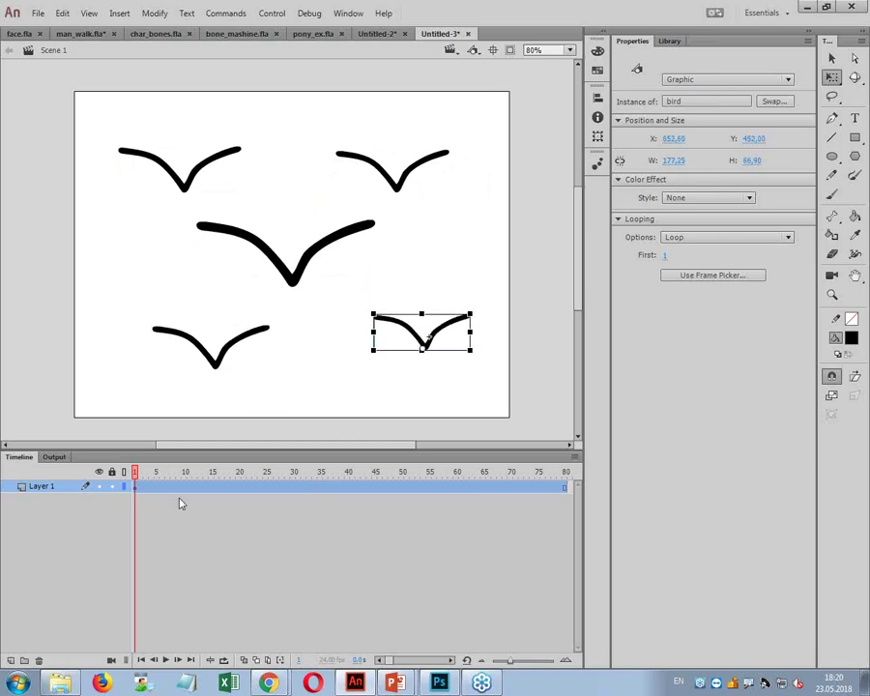
{"action": "left_click_drag", "start_coordinate": [136, 472], "coordinate": [118, 486]}
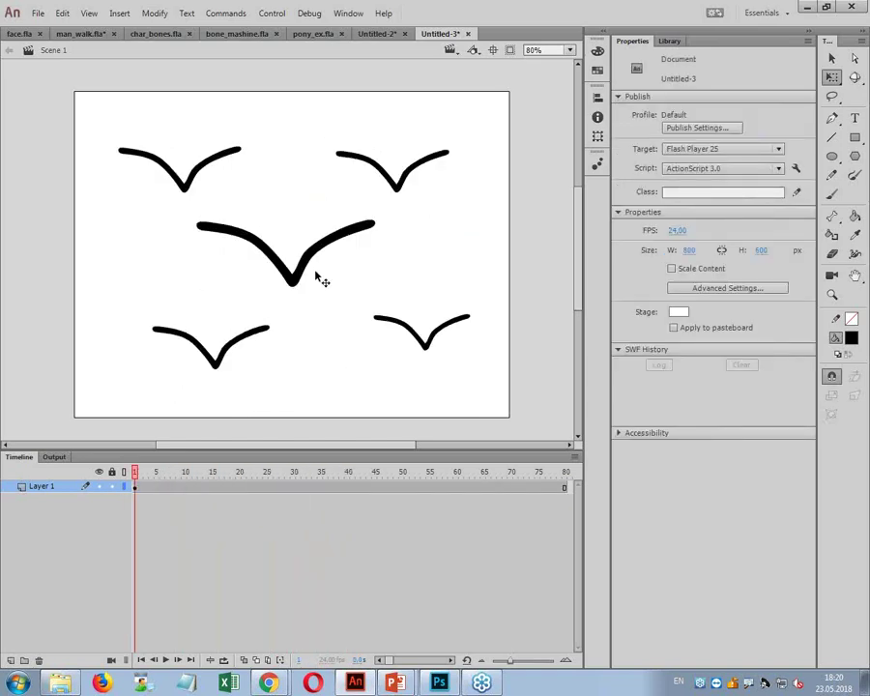
- Set the looping first frame to 3 for the lower-left bird and 7 for the lower-right bird
{"action": "left_click", "coordinate": [320, 279]}
{"action": "left_click", "coordinate": [263, 335]}
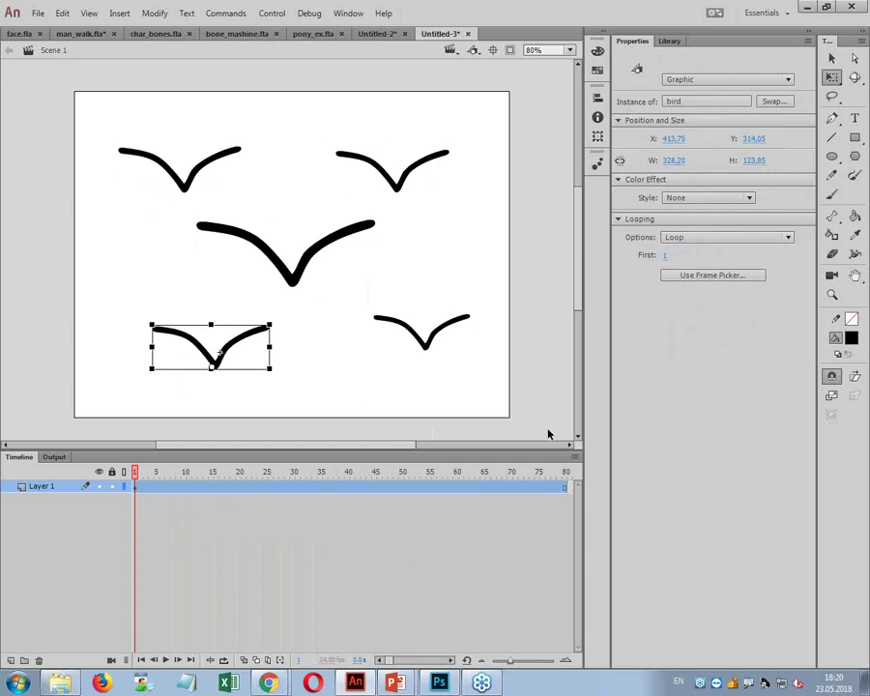
{"action": "left_click", "coordinate": [665, 256]}
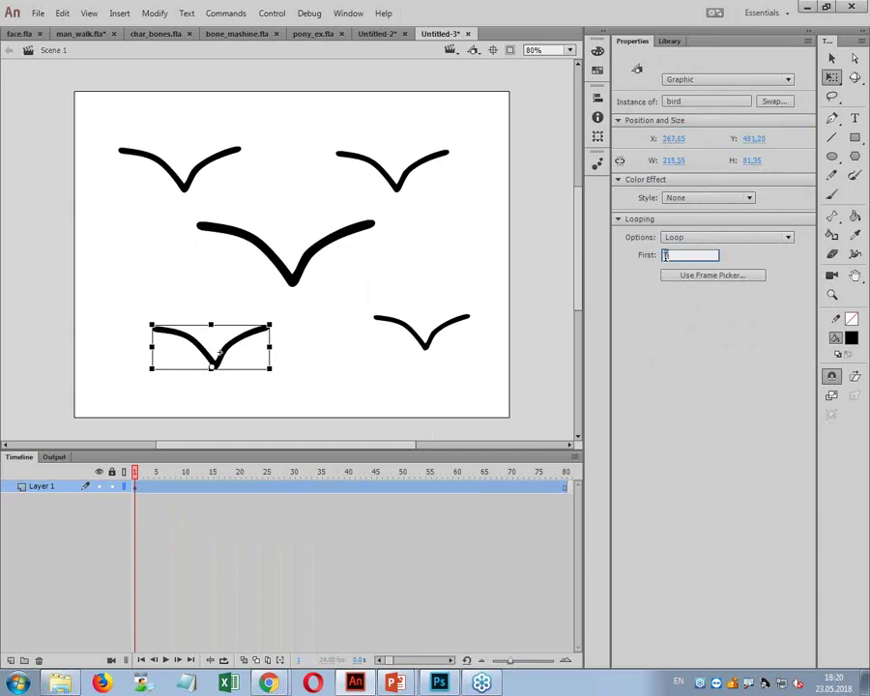
{"action": "type", "text": "3"}
{"action": "key", "text": "Return"}
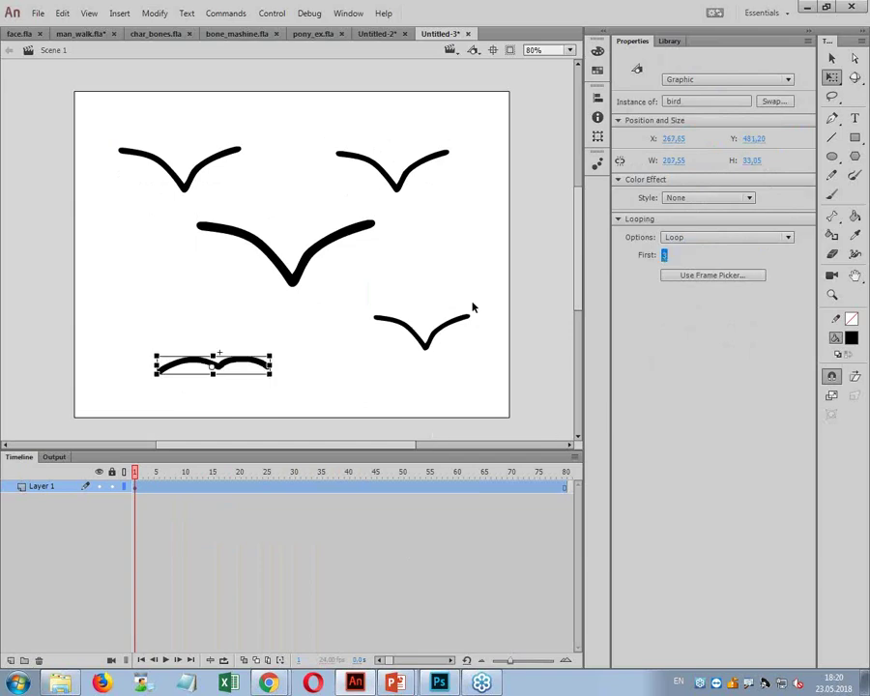
{"action": "left_click", "coordinate": [447, 331]}
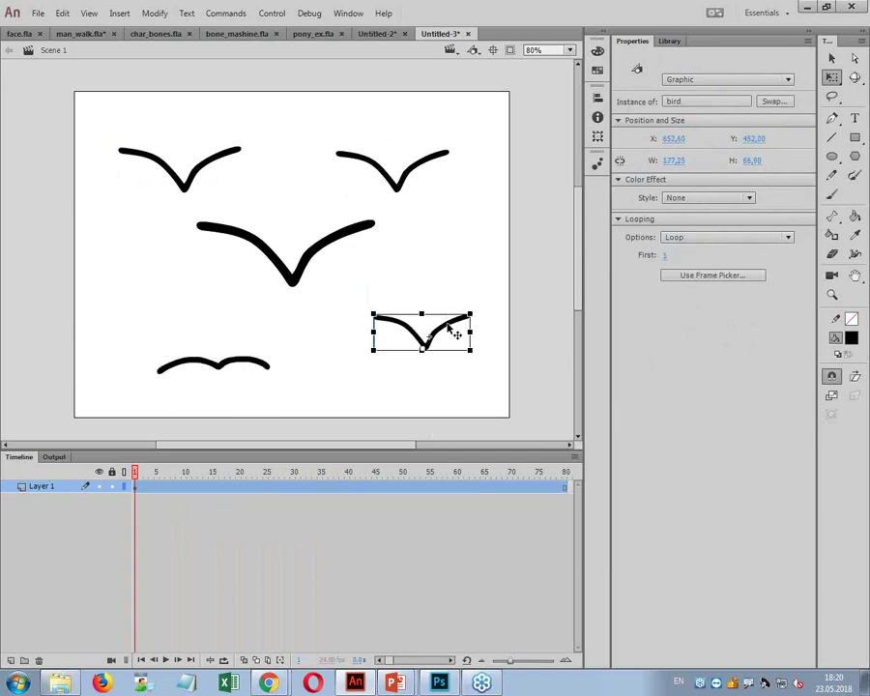
{"action": "left_click", "coordinate": [662, 256]}
{"action": "type", "text": "5"}
{"action": "key", "text": "Return"}
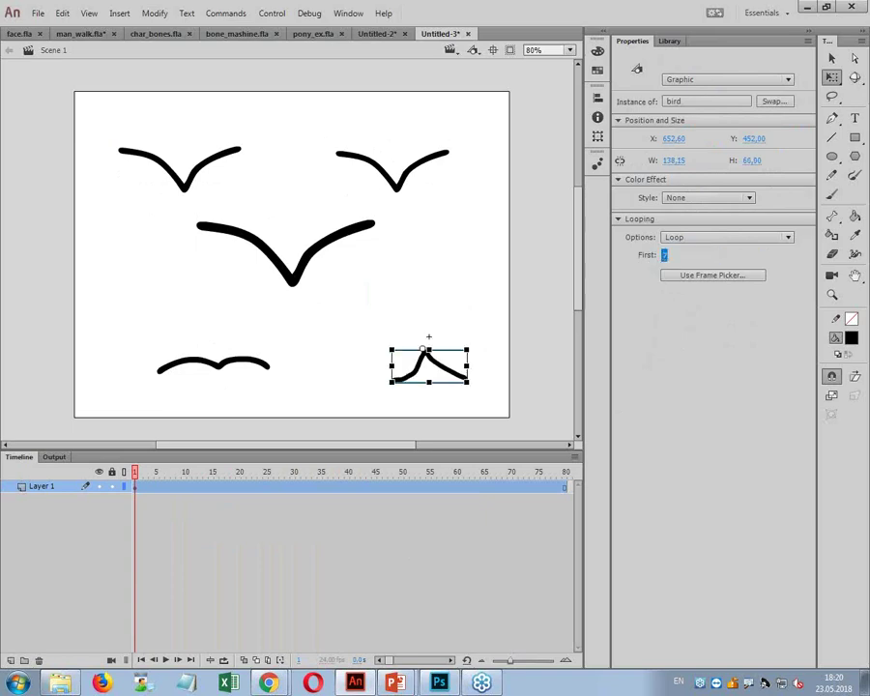
- Set the looping first frame to 5 for the upper-right bird and 9 for the upper-left bird, and test the movie
{"action": "left_click", "coordinate": [422, 174]}
{"action": "left_click", "coordinate": [666, 256]}
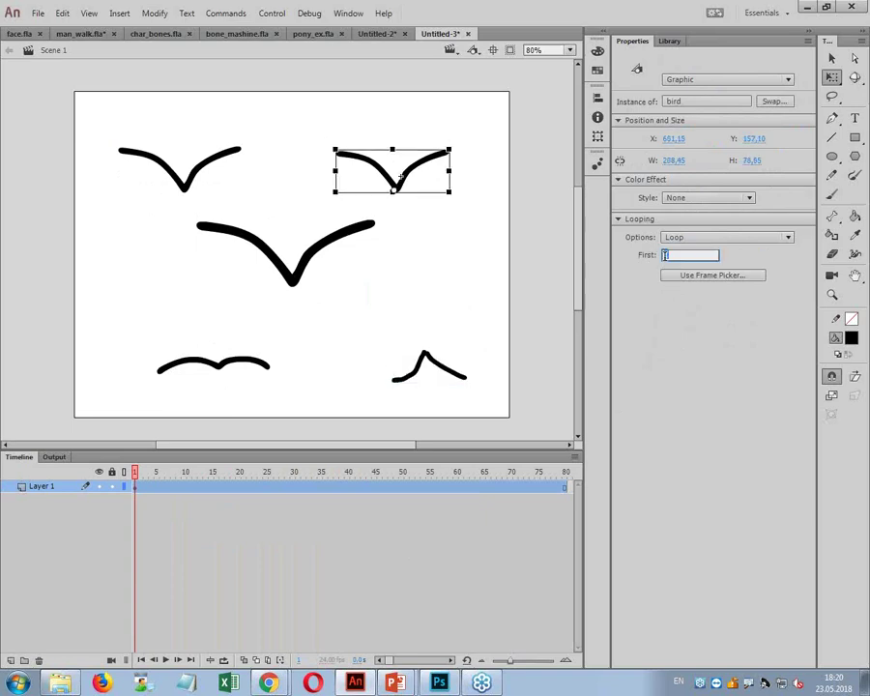
{"action": "type", "text": "5"}
{"action": "key", "text": "Return"}
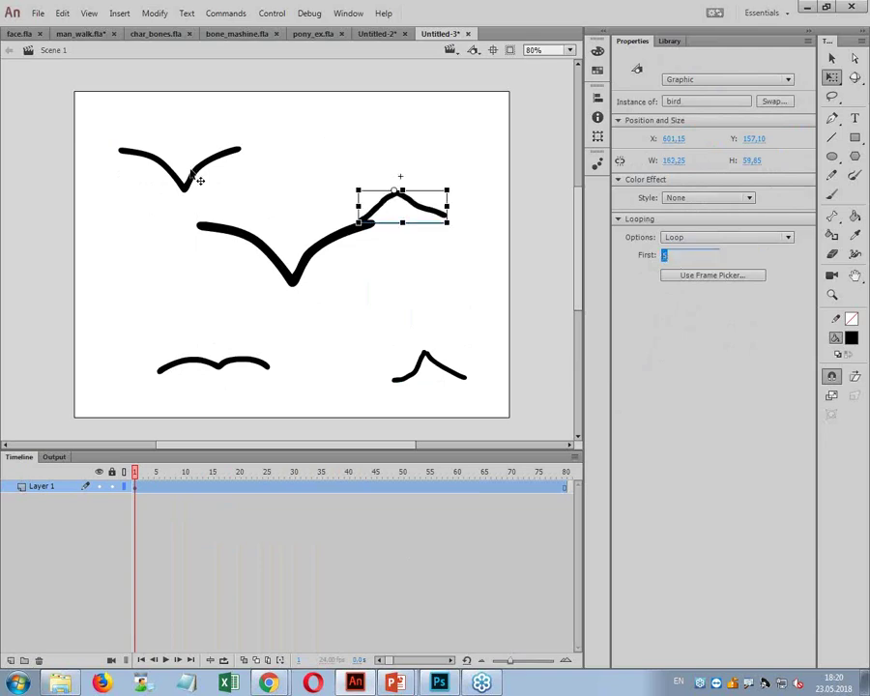
{"action": "left_click", "coordinate": [198, 179]}
{"action": "left_click", "coordinate": [665, 257]}
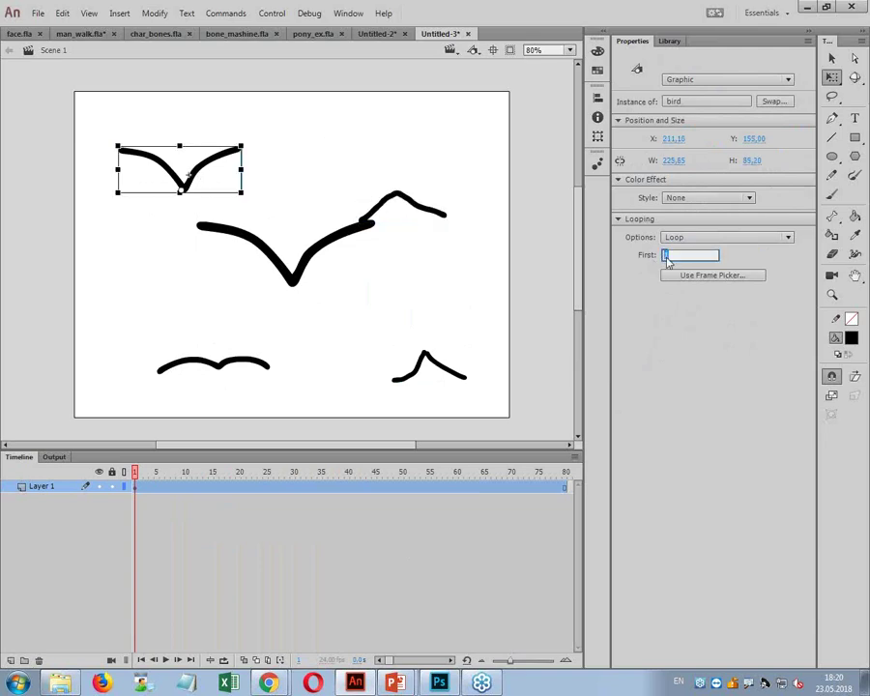
{"action": "type", "text": "3"}
{"action": "key", "text": "Return"}
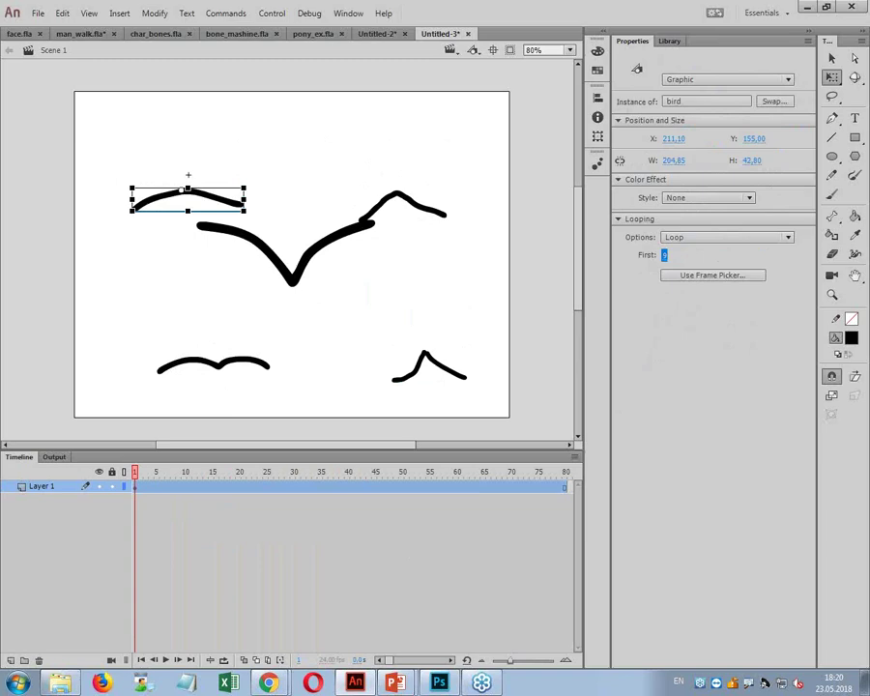
{"action": "key", "text": "ctrl+Return"}
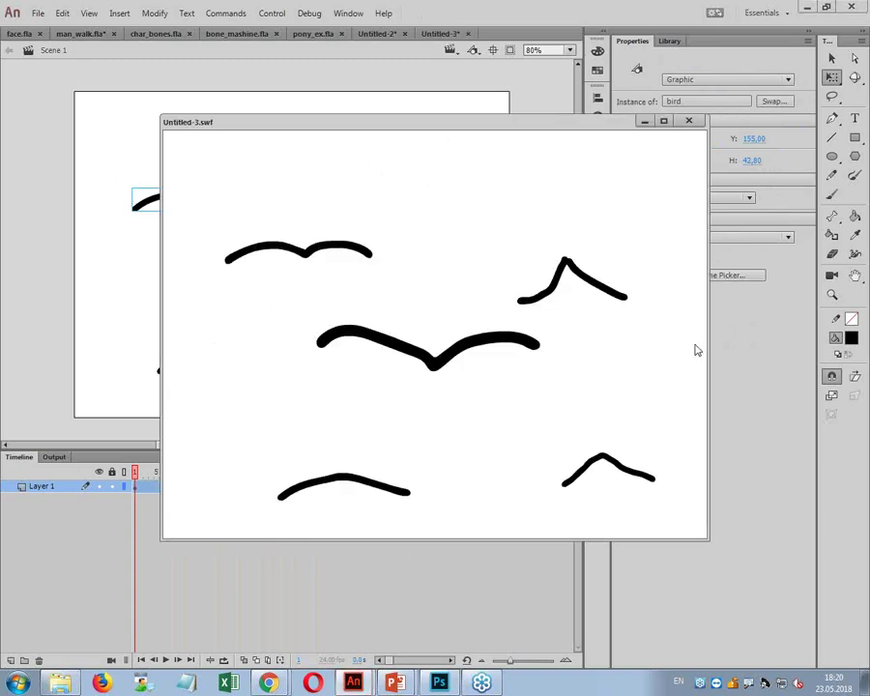
{"action": "left_click", "coordinate": [690, 122]}
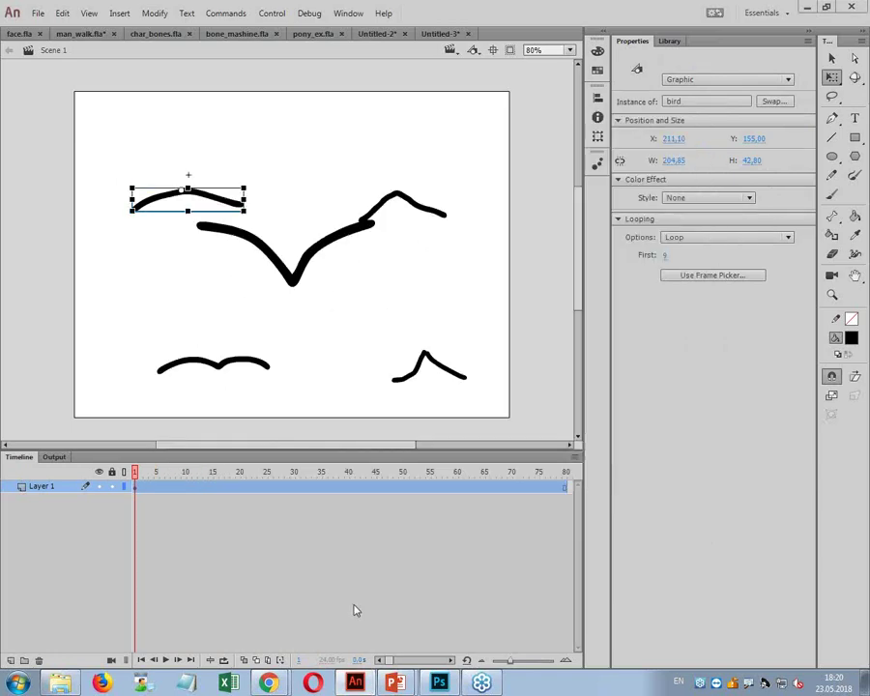
- Copy the large middle bird and create a new 800 × 600 px ActionScript 3.0 document shown at 80% zoom
{"action": "left_click", "coordinate": [315, 258]}
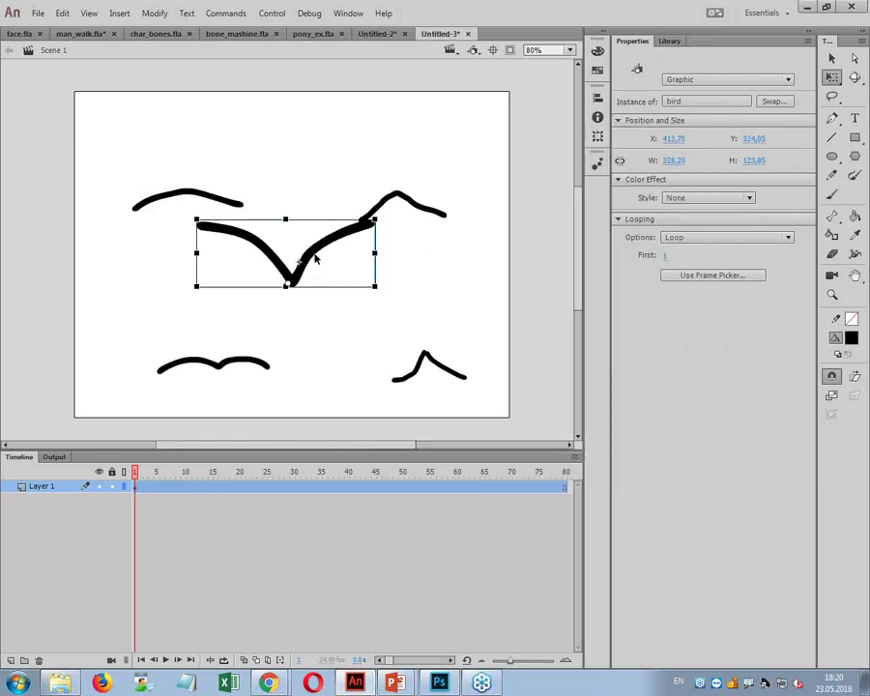
{"action": "key", "text": "ctrl+n"}
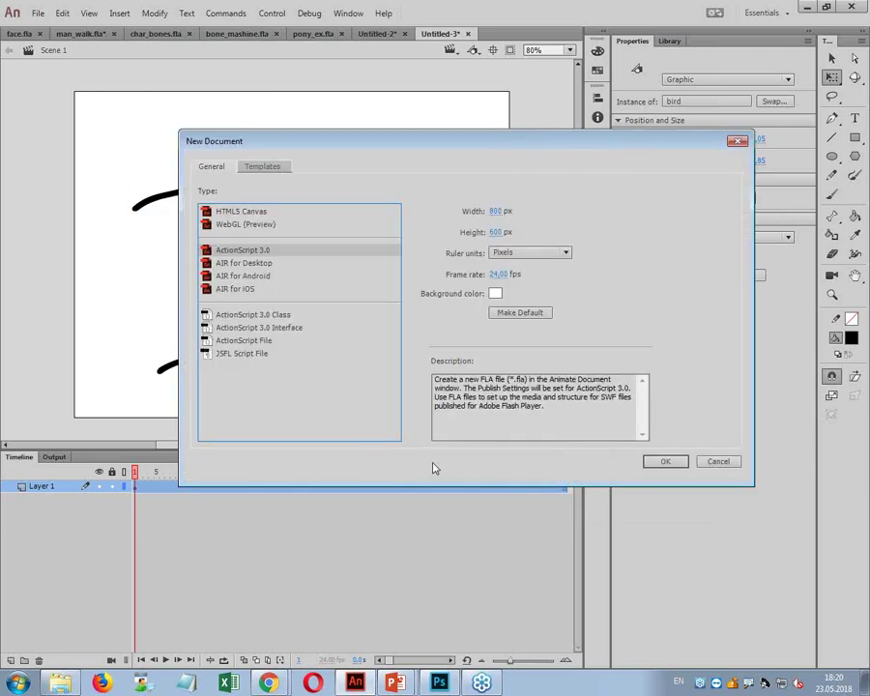
{"action": "left_click", "coordinate": [662, 463]}
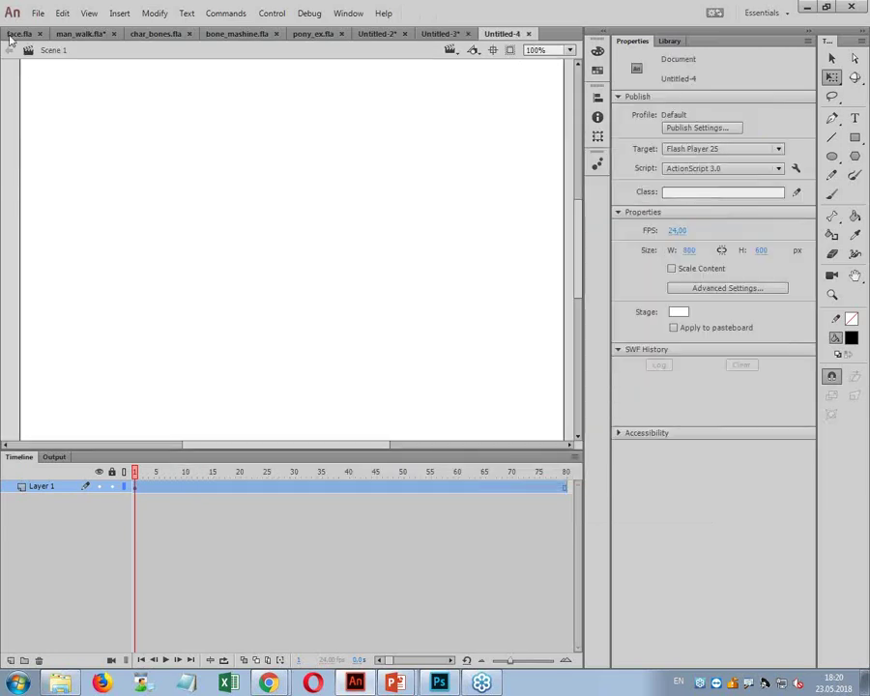
{"action": "left_click", "coordinate": [542, 51]}
{"action": "type", "text": "80"}
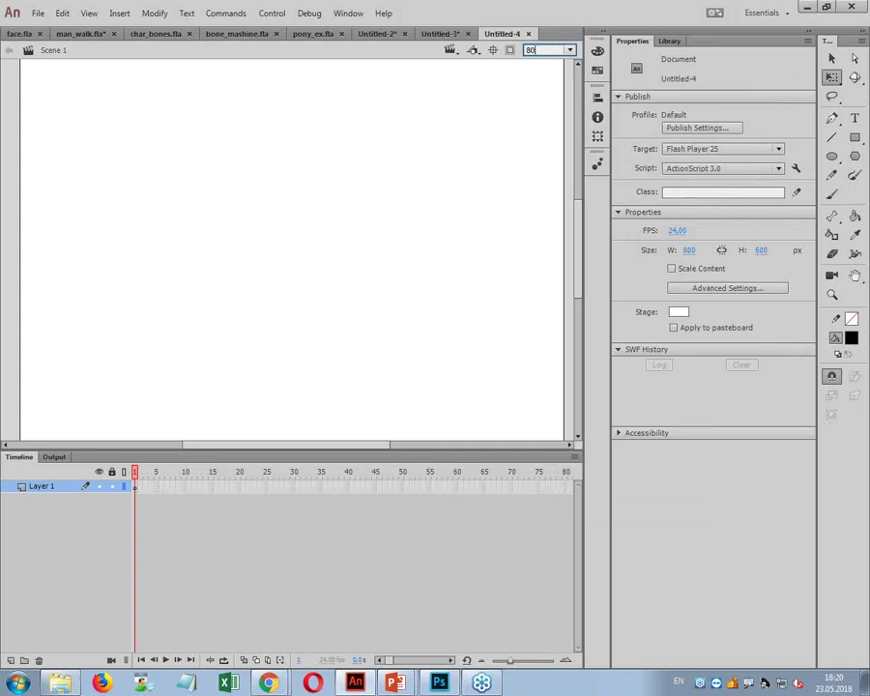
{"action": "key", "text": "Return"}
- Import all layers of back.psd from the desktop's AN folder to the stage, converted to Animate layers
{"action": "left_click", "coordinate": [36, 14]}
{"action": "mouse_move", "coordinate": [96, 225]}
{"action": "left_click", "coordinate": [248, 227]}
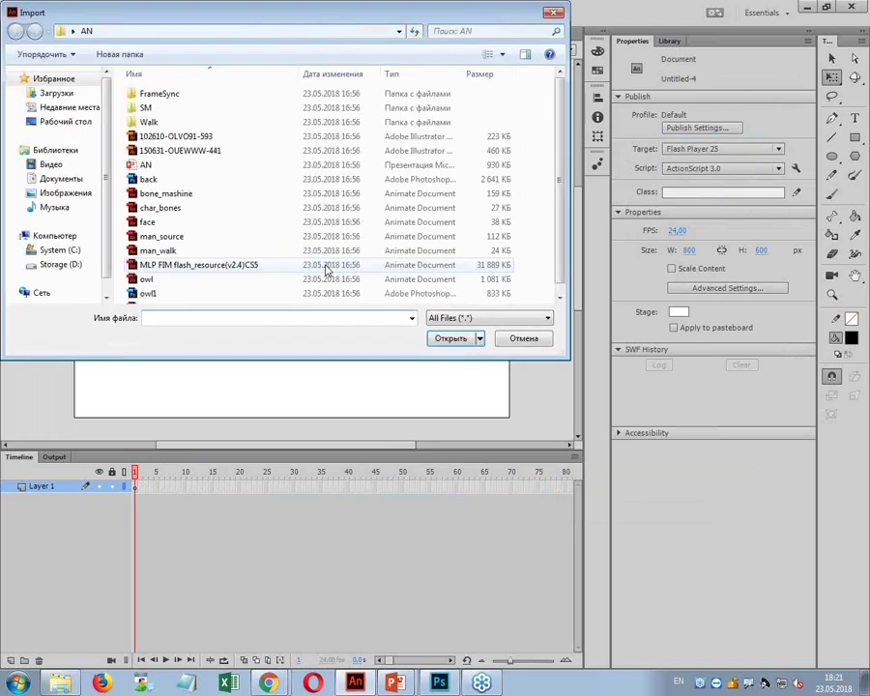
{"action": "left_click", "coordinate": [68, 120]}
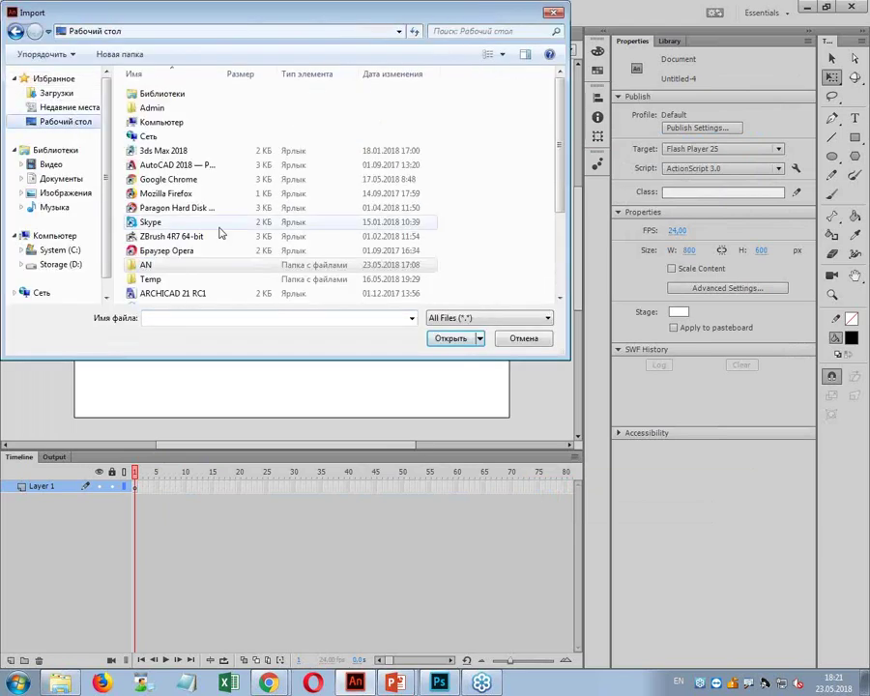
{"action": "double_click", "coordinate": [145, 265]}
{"action": "left_click", "coordinate": [149, 180]}
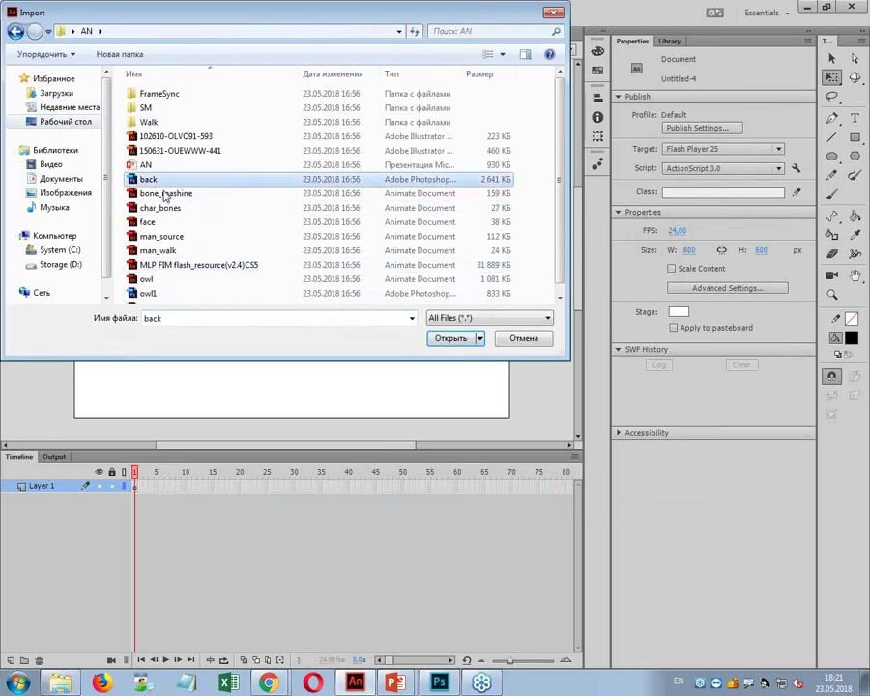
{"action": "key", "text": "Return"}
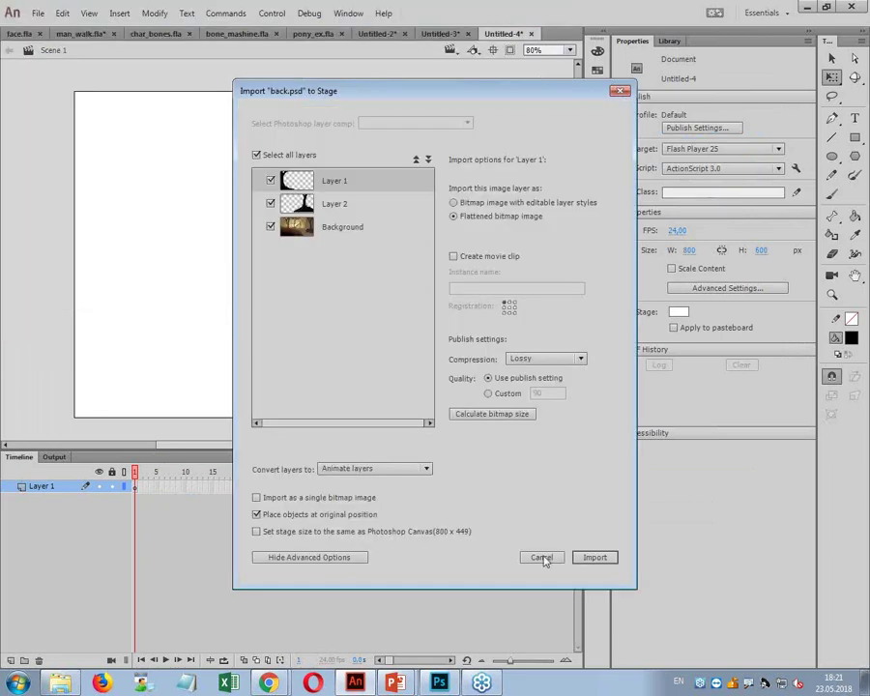
{"action": "left_click", "coordinate": [593, 558]}
- Enlarge and reposition the imported forest artwork so it covers the whole stage, and deselect it
{"action": "left_click_drag", "start_coordinate": [415, 176], "coordinate": [416, 237]}
{"action": "left_click_drag", "start_coordinate": [510, 152], "coordinate": [642, 82]}
{"action": "left_click_drag", "start_coordinate": [411, 258], "coordinate": [407, 263]}
{"action": "left_click", "coordinate": [42, 617]}
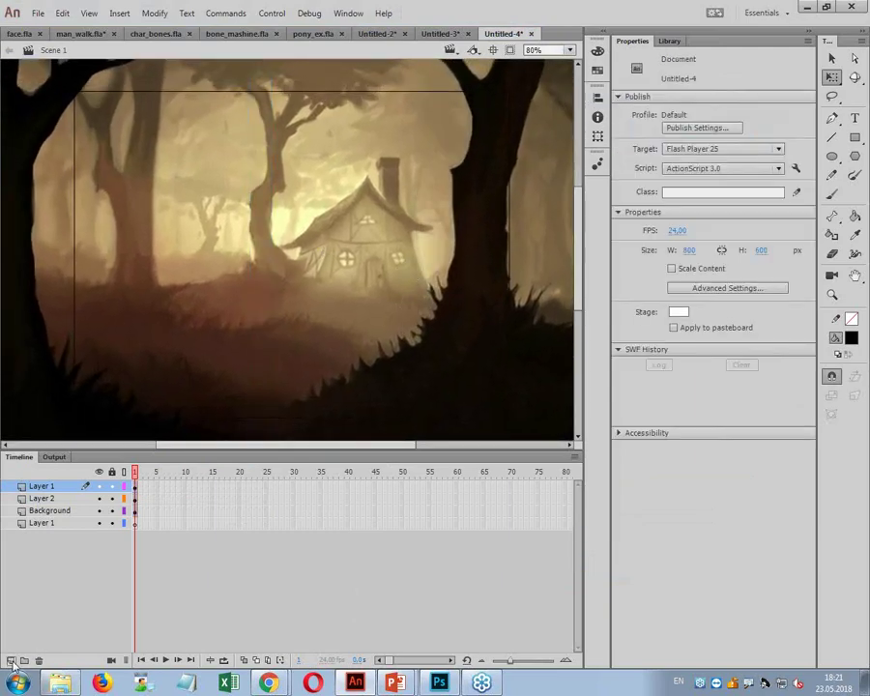
- Add a new layer above the artwork, paste the bird into its frame 1 and shrink it to about 107 px wide beside the house
{"action": "left_click", "coordinate": [10, 660]}
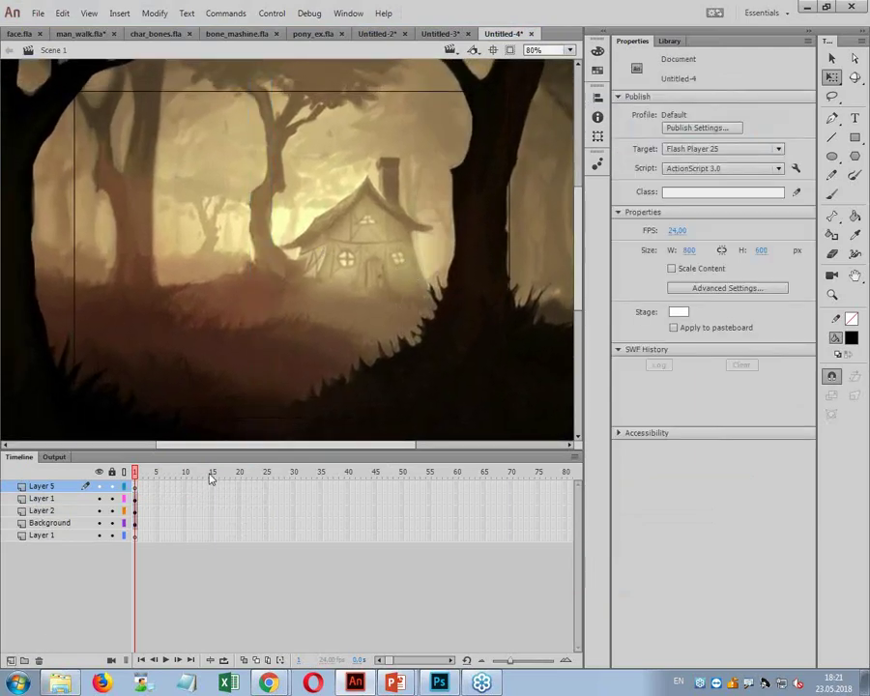
{"action": "left_click", "coordinate": [136, 489]}
{"action": "key", "text": "ctrl+v"}
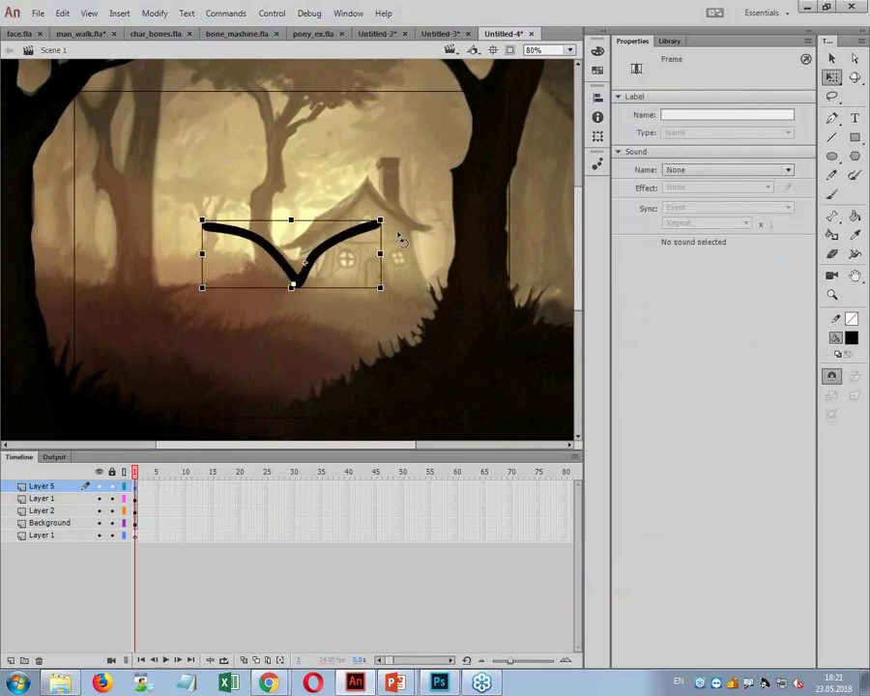
{"action": "left_click_drag", "start_coordinate": [380, 222], "coordinate": [331, 258]}
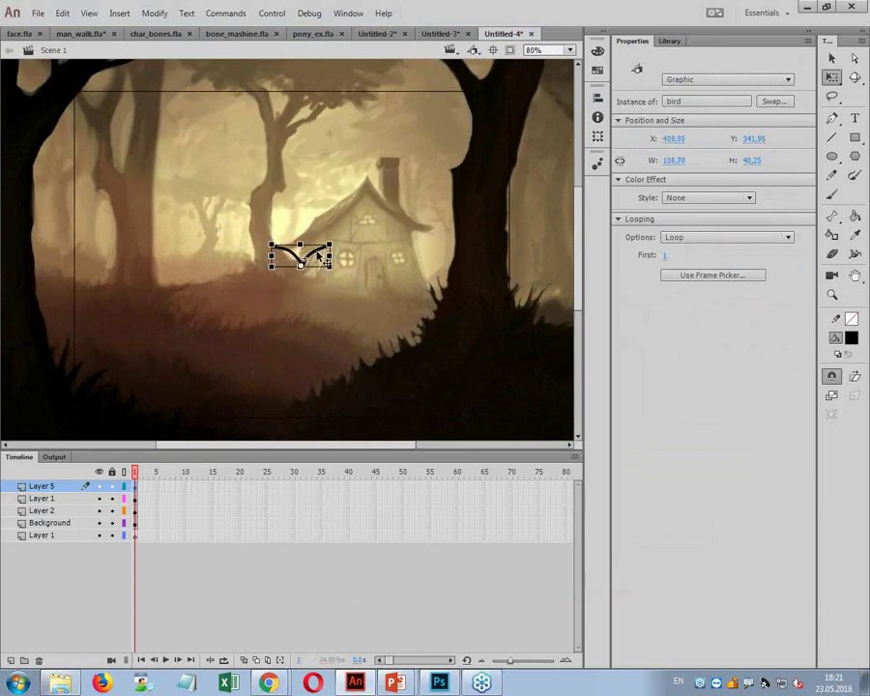
- Apply the Alpha color effect style to the bird and insert a keyframe at frame 60 of Layer 5
{"action": "left_click", "coordinate": [684, 201]}
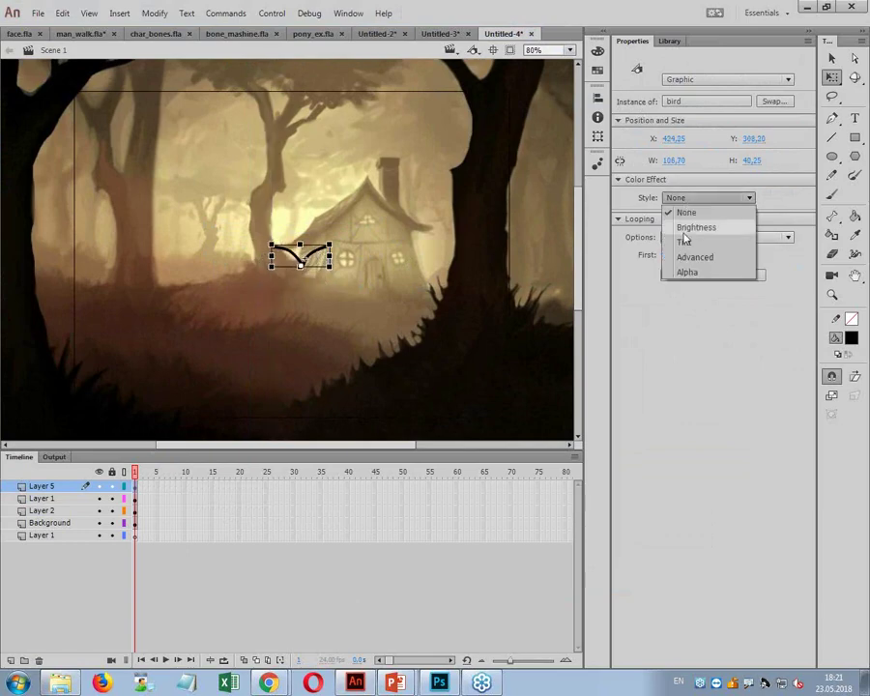
{"action": "left_click", "coordinate": [685, 272]}
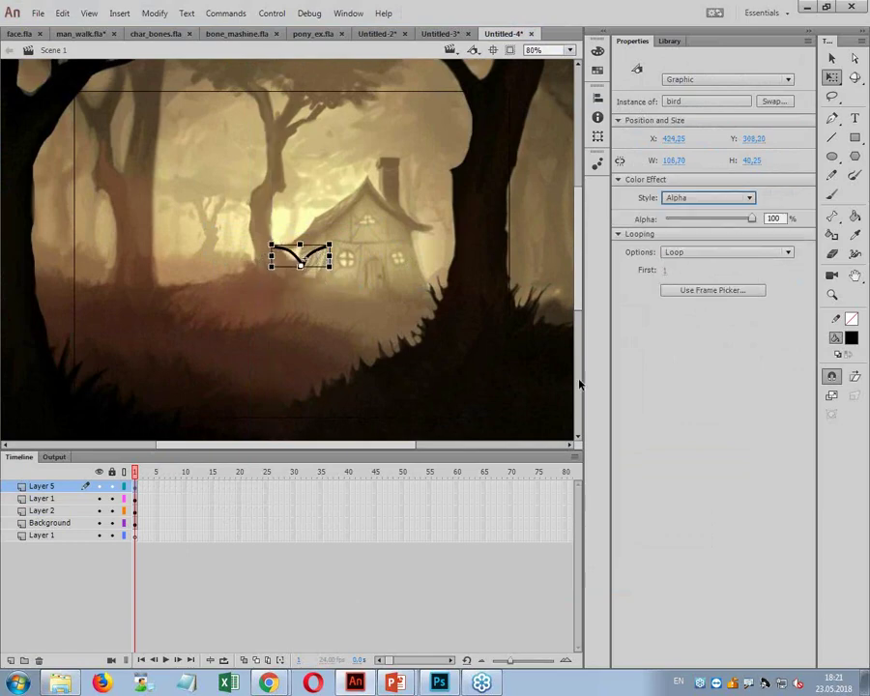
{"action": "left_click", "coordinate": [459, 488]}
{"action": "key", "text": "F6"}
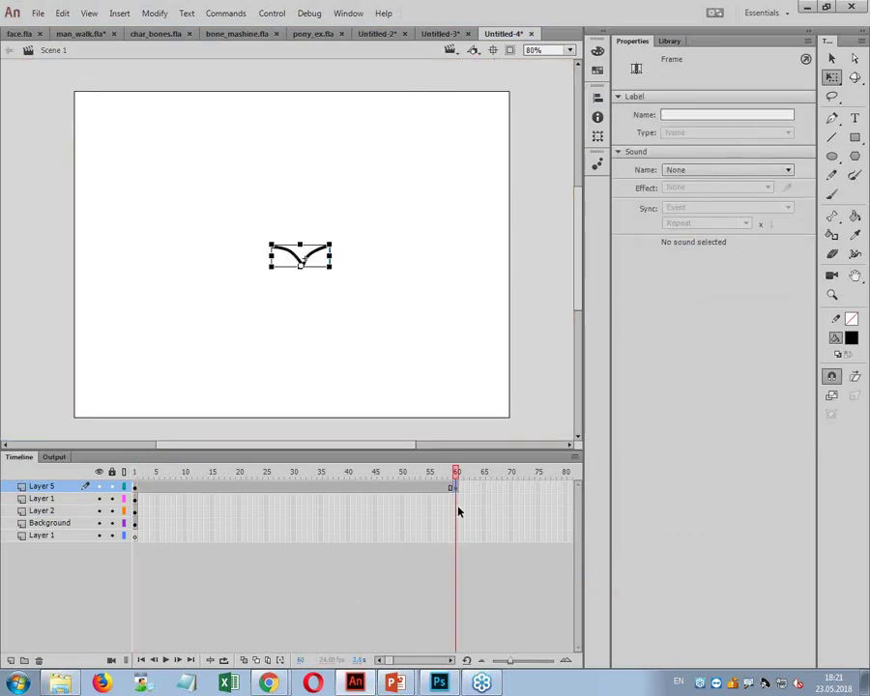
- Extend the background artwork layers and the empty bottom layer to frame 60
{"action": "left_click", "coordinate": [456, 535], "text": "shift"}
{"action": "left_click", "coordinate": [457, 523], "text": "shift"}
{"action": "key", "text": "F5"}
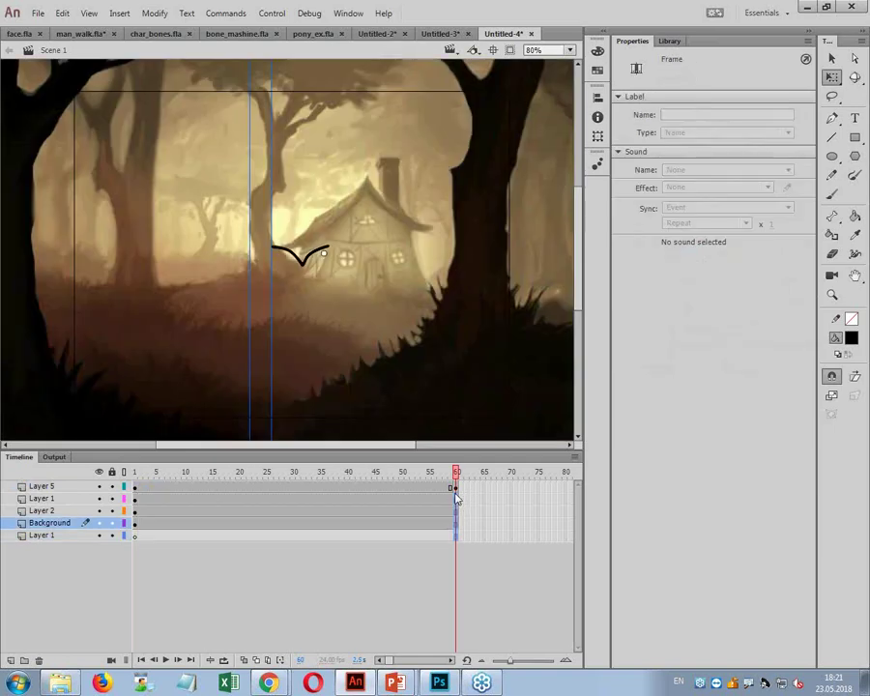
- Enlarge the bird at frame 60 to span most of the stage width and create a classic tween on Layer 5 from frame 1
{"action": "left_click", "coordinate": [302, 254]}
{"action": "left_click_drag", "start_coordinate": [333, 250], "coordinate": [466, 145]}
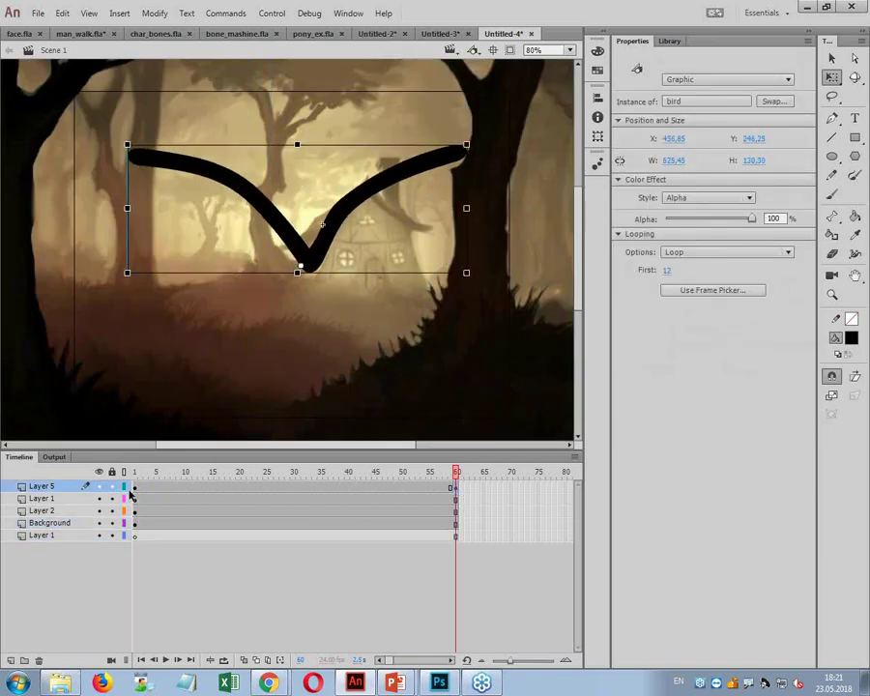
{"action": "left_click_drag", "start_coordinate": [419, 178], "coordinate": [401, 197]}
{"action": "left_click_drag", "start_coordinate": [120, 166], "coordinate": [95, 151]}
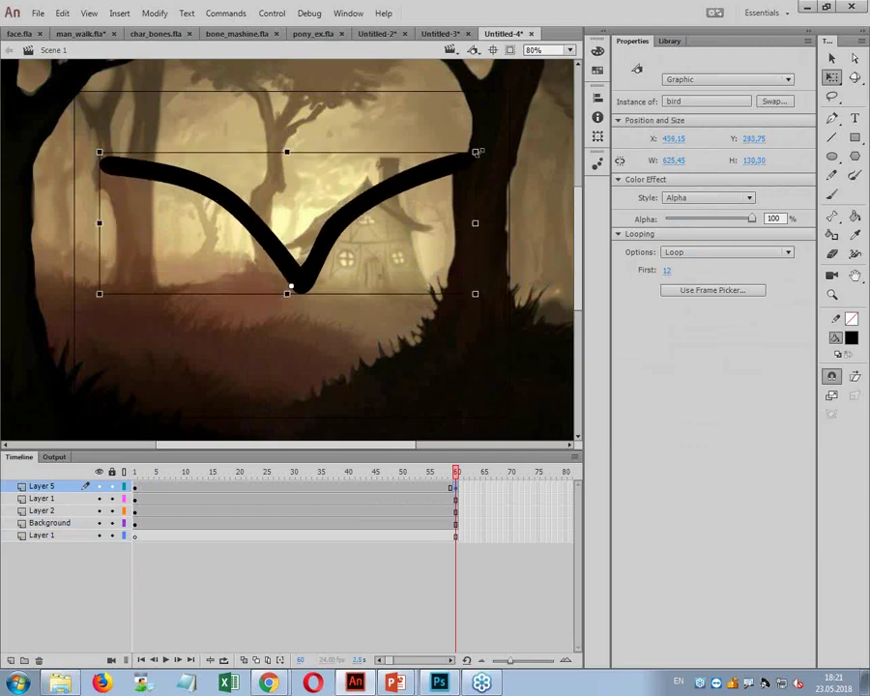
{"action": "right_click", "coordinate": [134, 487]}
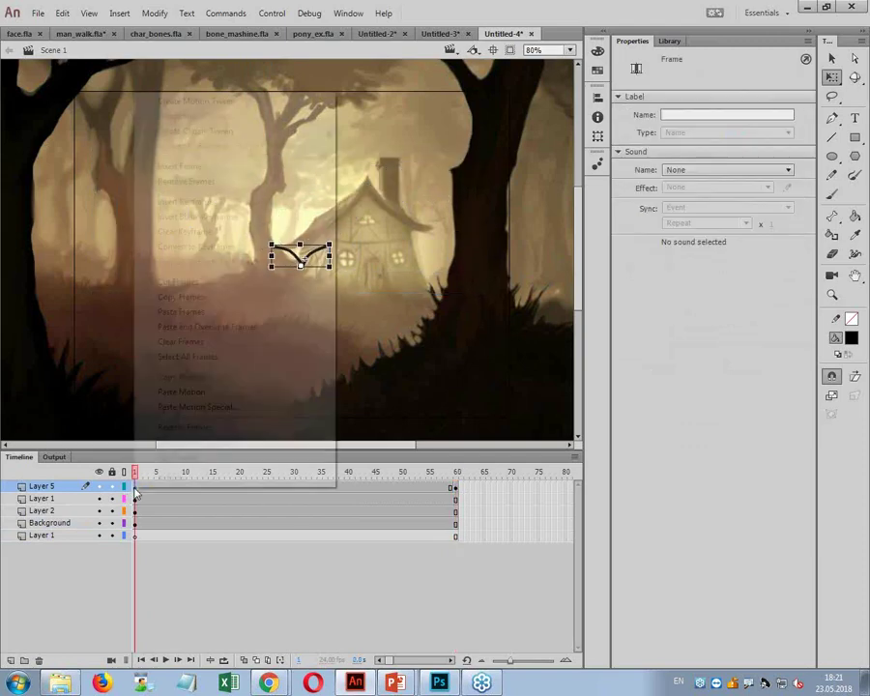
{"action": "left_click", "coordinate": [205, 135]}
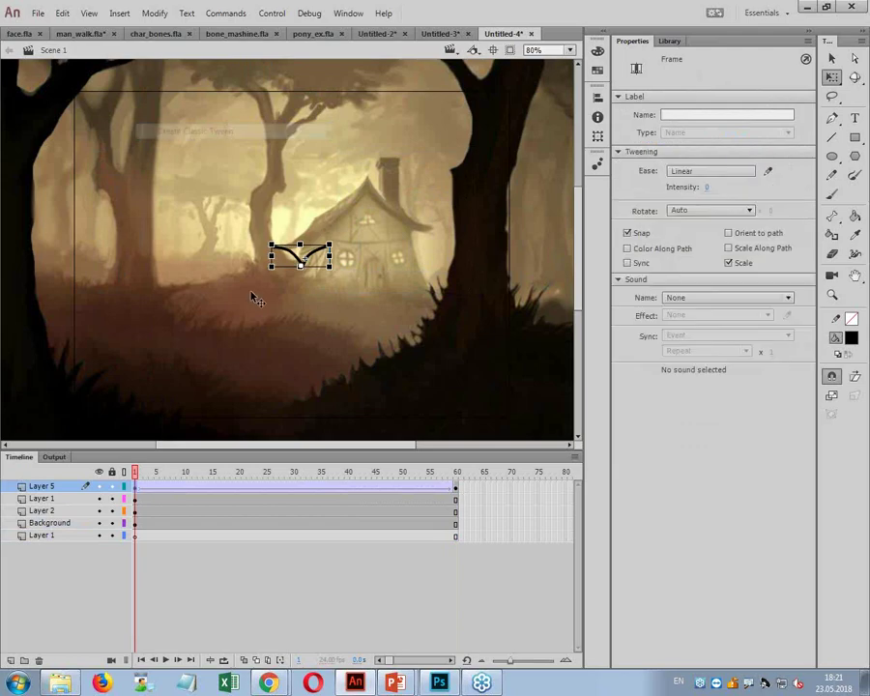
- Set the frame 1 bird's alpha to 16% and test the movie to check the fly-in, closing the preview
{"action": "left_click", "coordinate": [304, 258]}
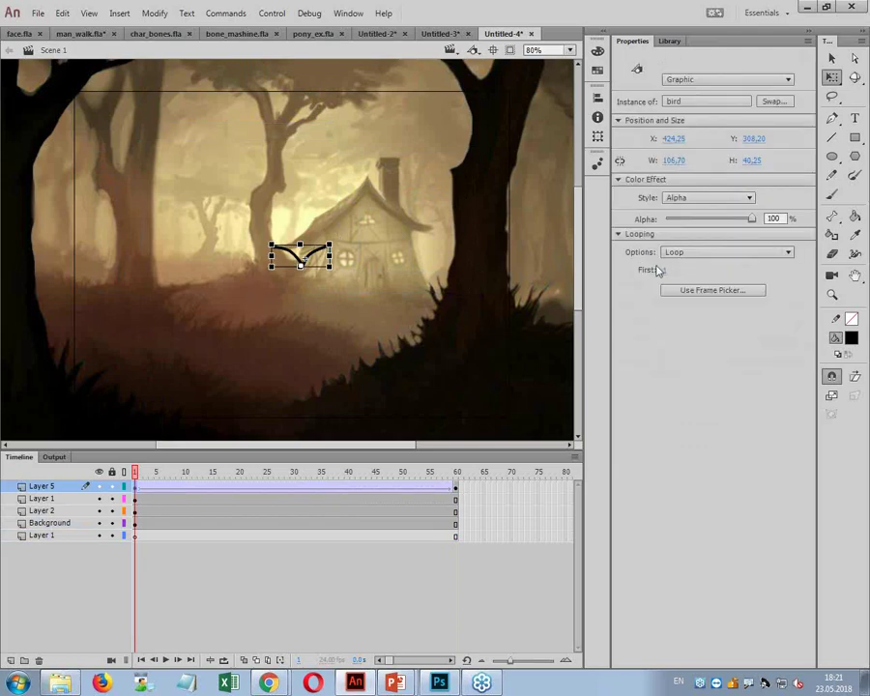
{"action": "left_click_drag", "start_coordinate": [751, 218], "coordinate": [681, 233]}
{"action": "key", "text": "ctrl+Return"}
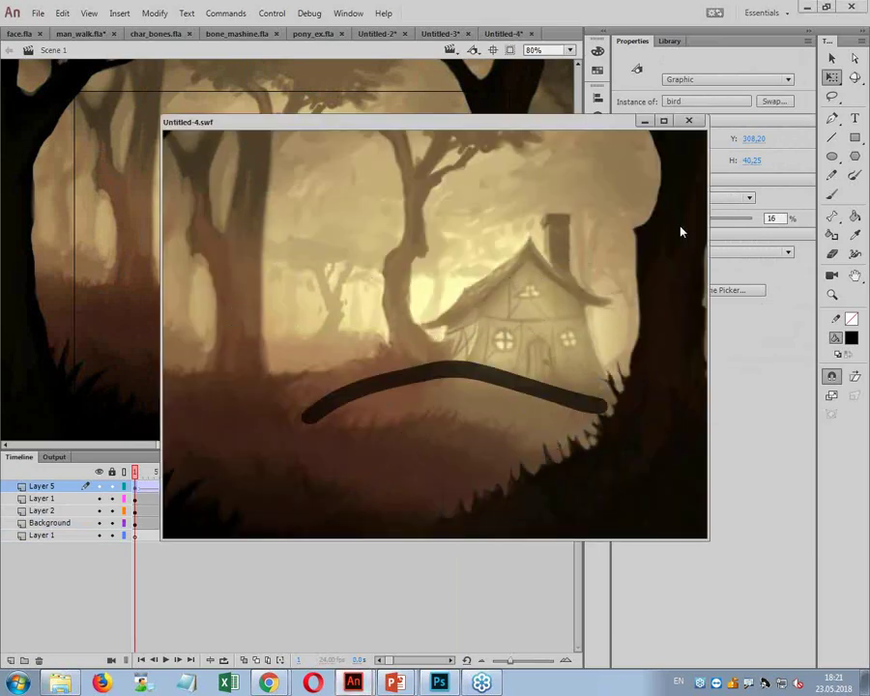
{"action": "left_click", "coordinate": [687, 120]}
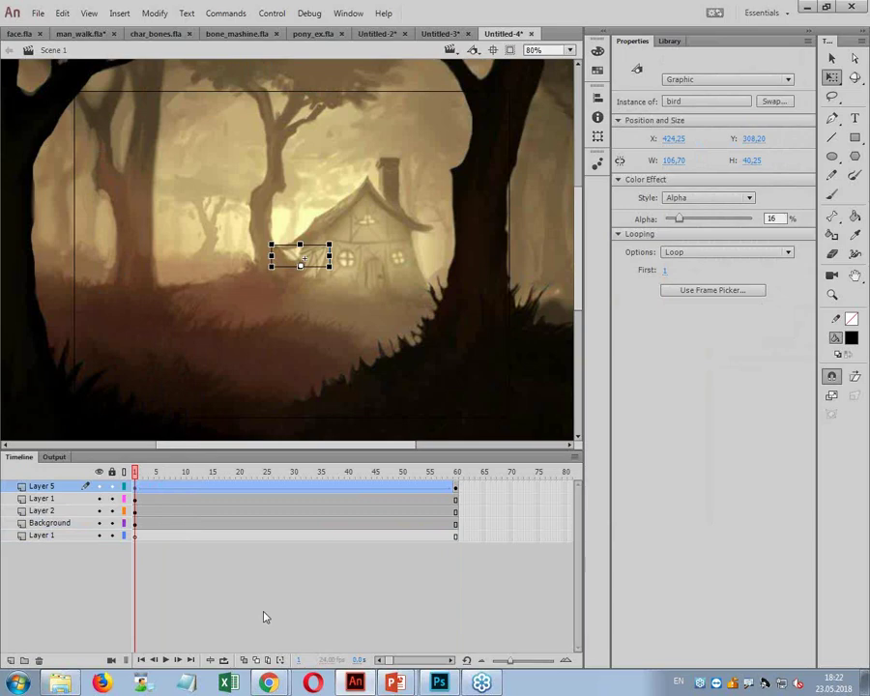
- Create a new document with the default settings
{"action": "key", "text": "ctrl+n"}
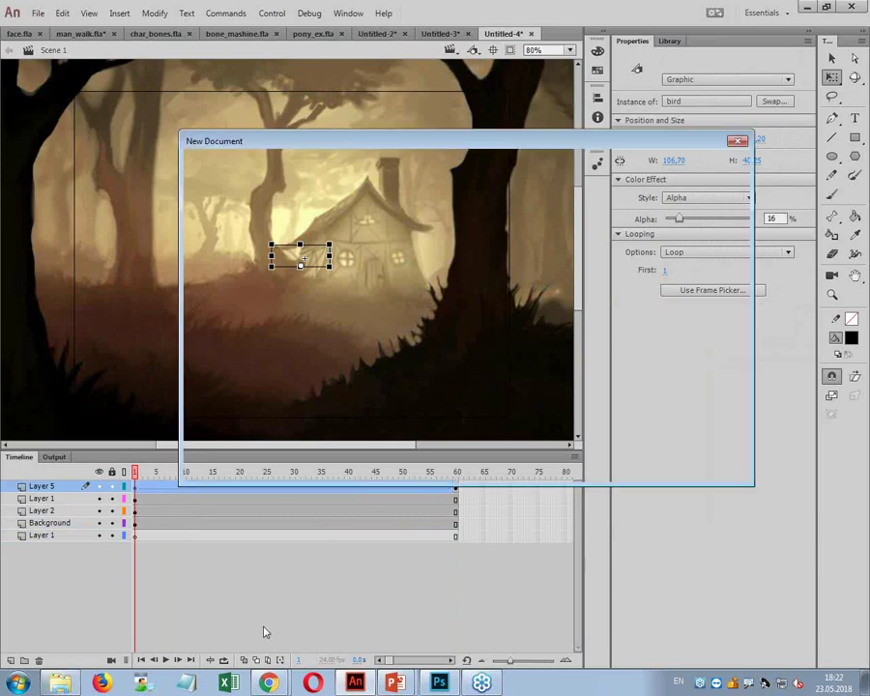
{"action": "key", "text": "Return"}
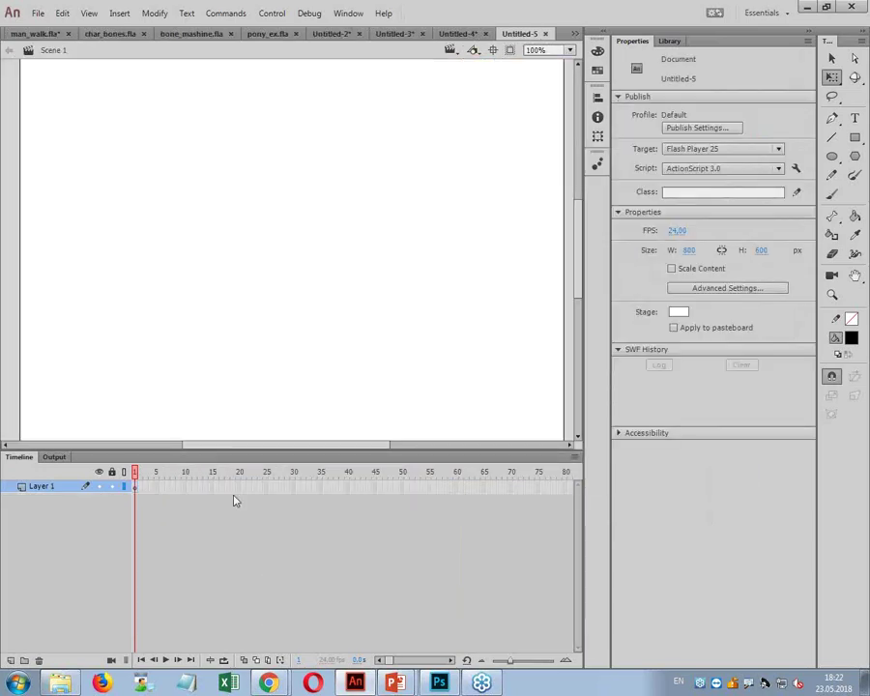
{"action": "left_click", "coordinate": [543, 51]}
{"action": "type", "text": "80"}
{"action": "key", "text": "Return"}
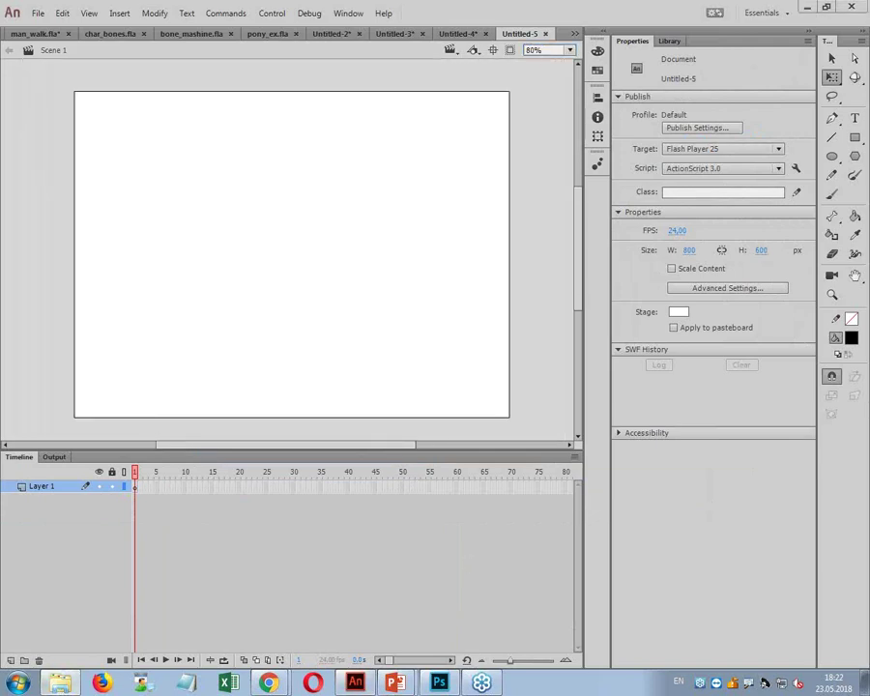
- Look through the AN folder, its SM and Walk subfolders, the D: drive and the desktop in Windows Explorer for example files
{"action": "left_click", "coordinate": [60, 683]}
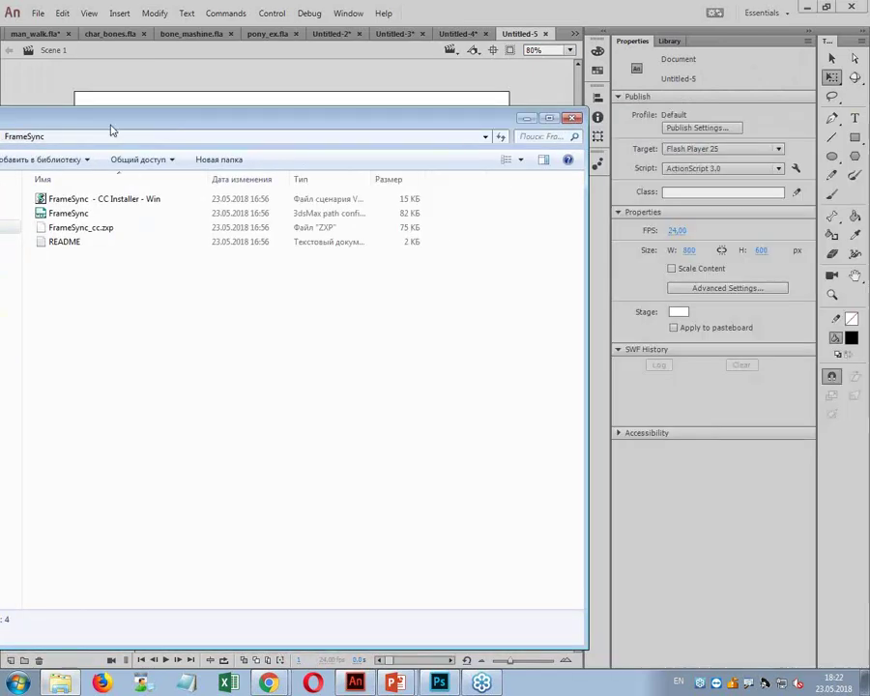
{"action": "left_click_drag", "start_coordinate": [110, 129], "coordinate": [333, 116]}
{"action": "left_click", "coordinate": [132, 131]}
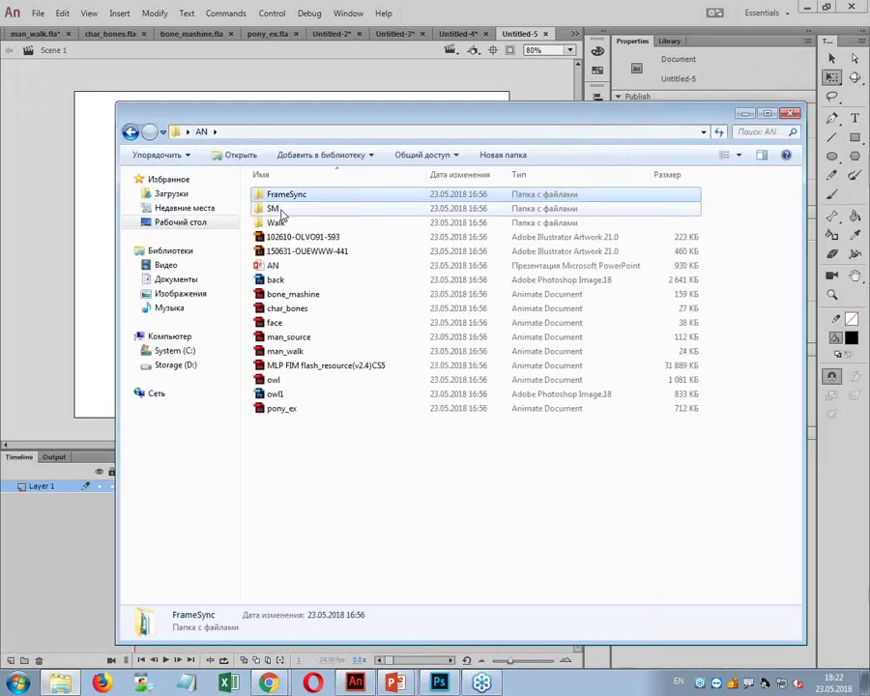
{"action": "double_click", "coordinate": [274, 207]}
{"action": "left_click", "coordinate": [131, 131]}
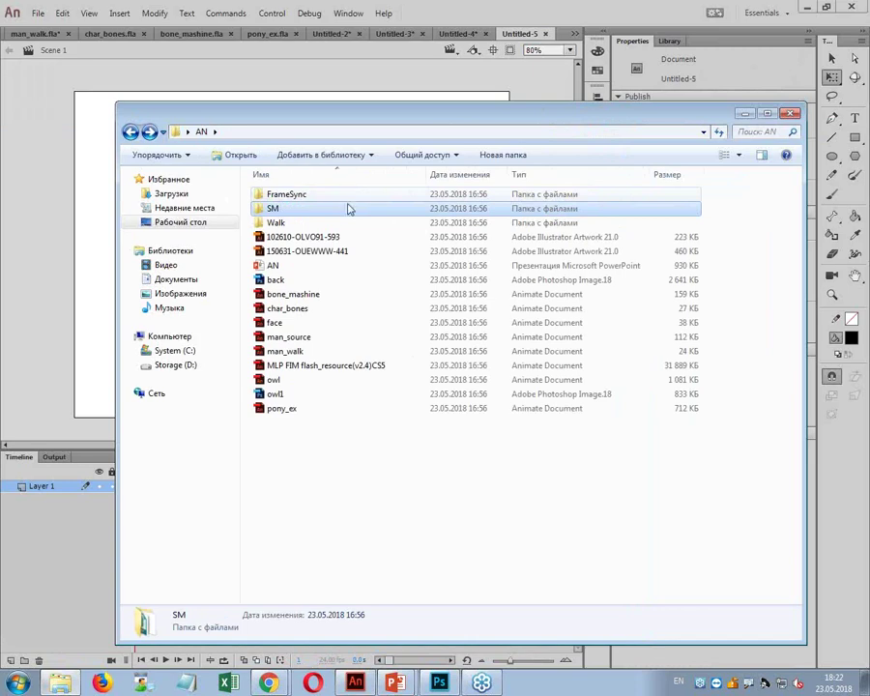
{"action": "double_click", "coordinate": [274, 222]}
{"action": "left_click", "coordinate": [131, 131]}
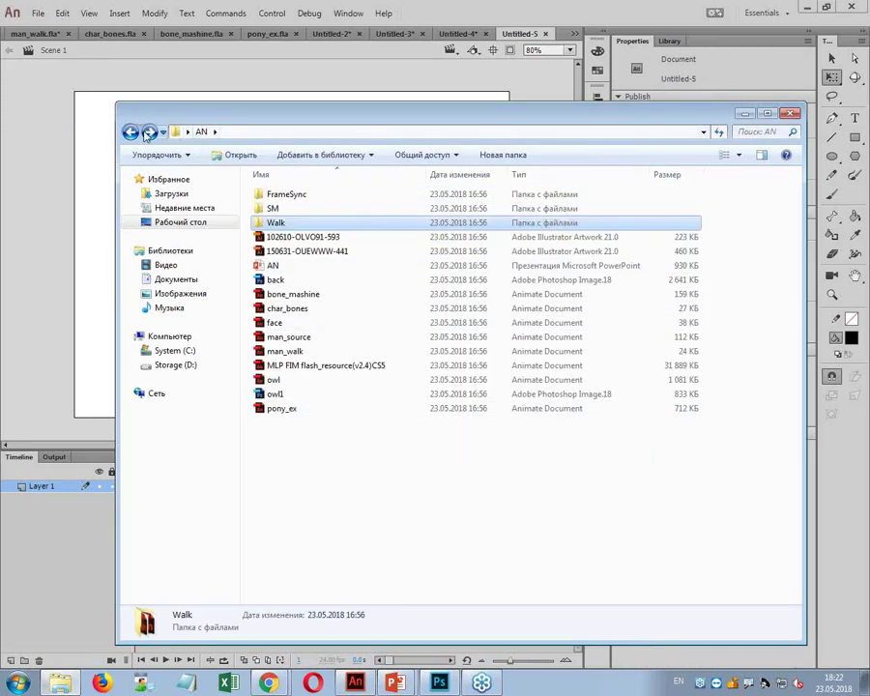
{"action": "left_click", "coordinate": [175, 366]}
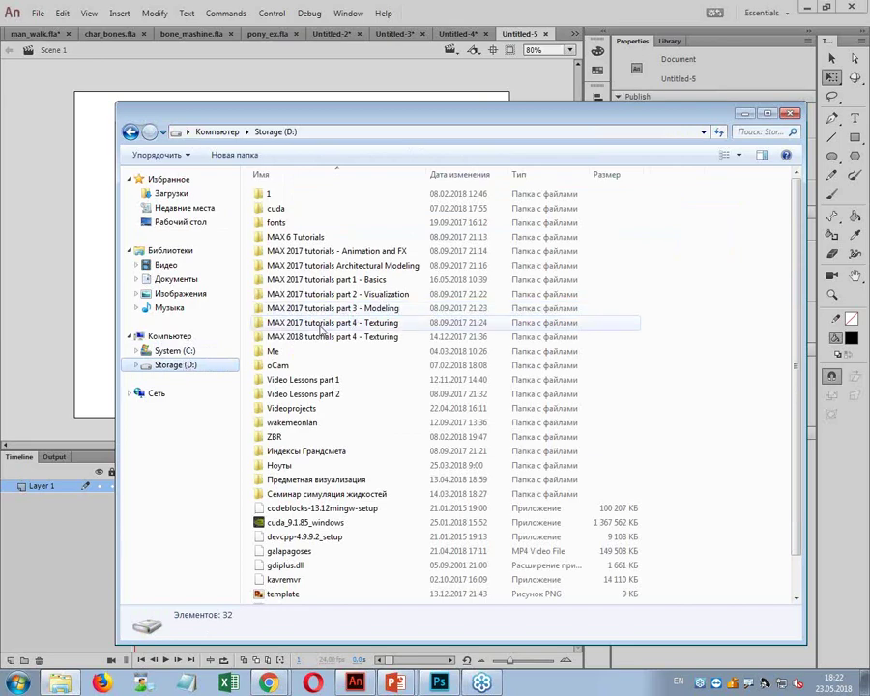
{"action": "left_click", "coordinate": [175, 223]}
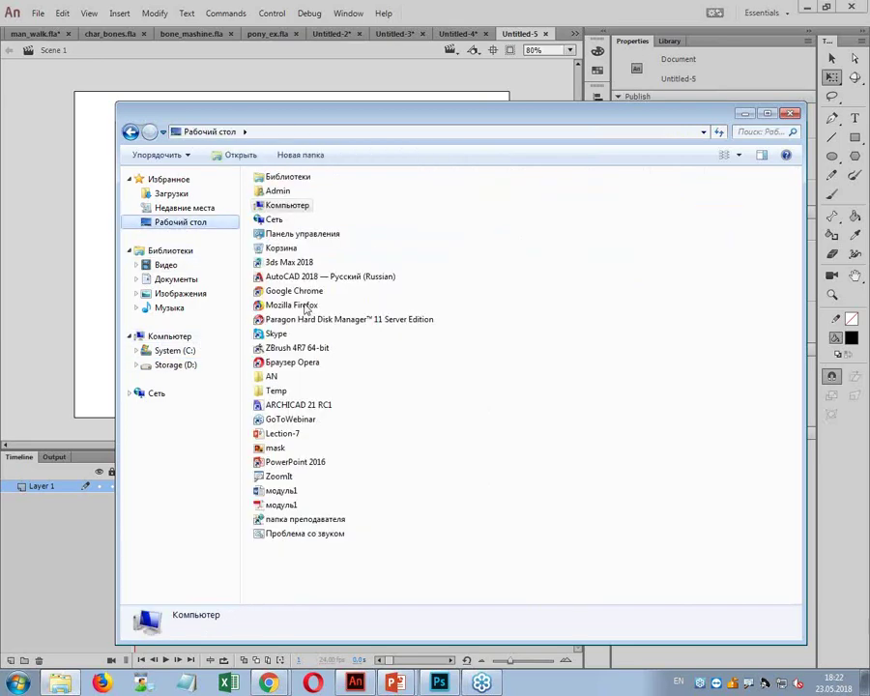
{"action": "double_click", "coordinate": [272, 378]}
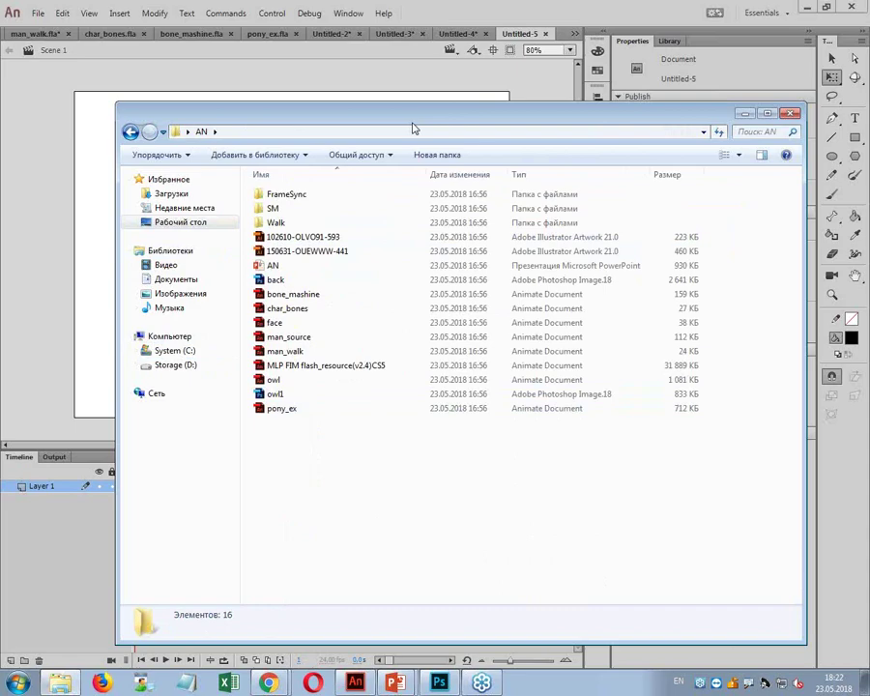
{"action": "left_click", "coordinate": [791, 113]}
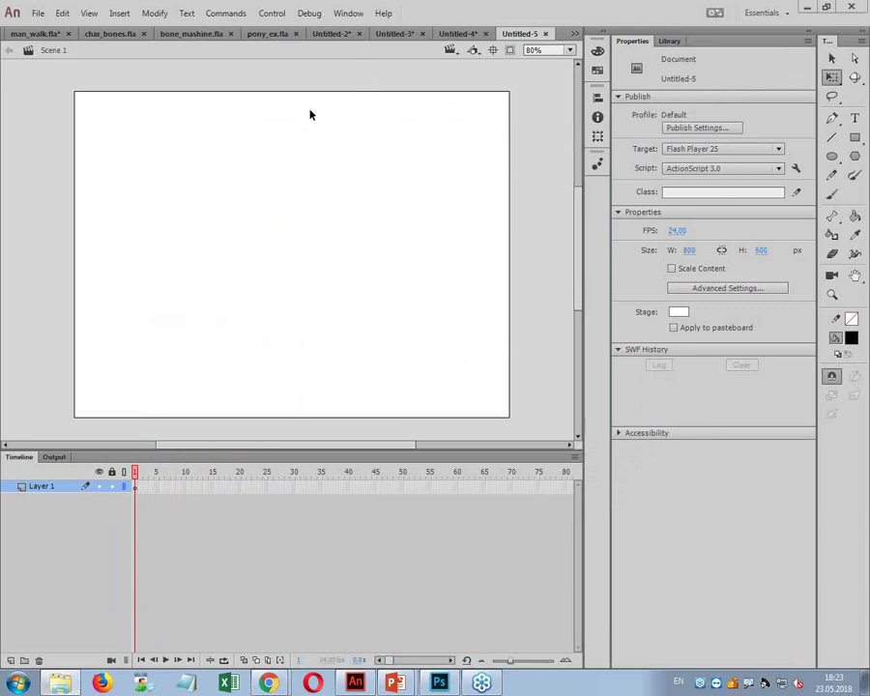
- Switch to pony_ex.fla and move the far-right white rabbit inside the stage, to about X 650, Y 458
{"action": "left_click", "coordinate": [259, 34]}
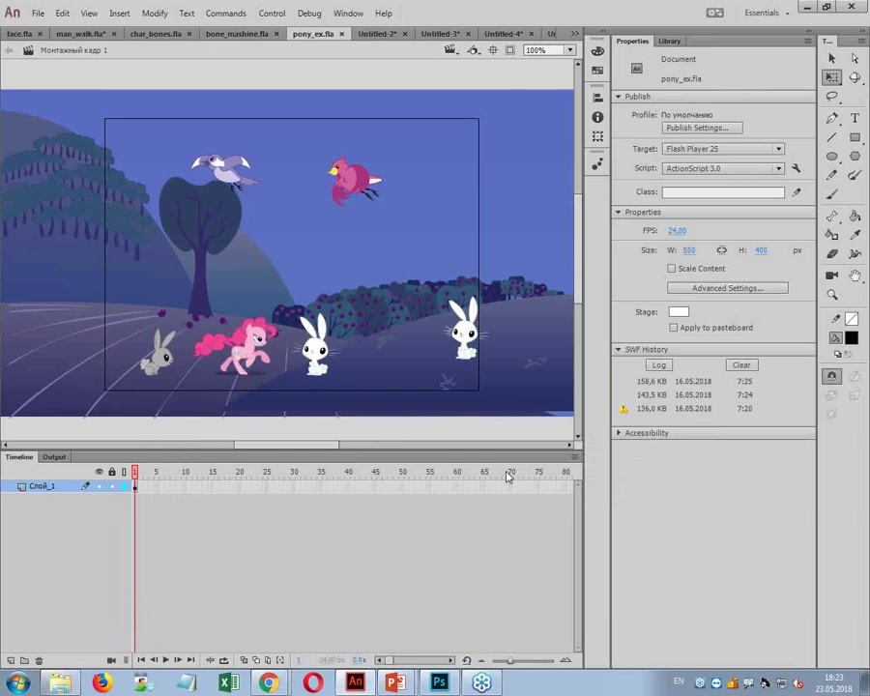
{"action": "mouse_move", "coordinate": [286, 445]}
{"action": "left_mouse_down"}
{"action": "mouse_move", "coordinate": [243, 448]}
{"action": "mouse_move", "coordinate": [294, 451]}
{"action": "mouse_move", "coordinate": [275, 461]}
{"action": "left_mouse_up"}
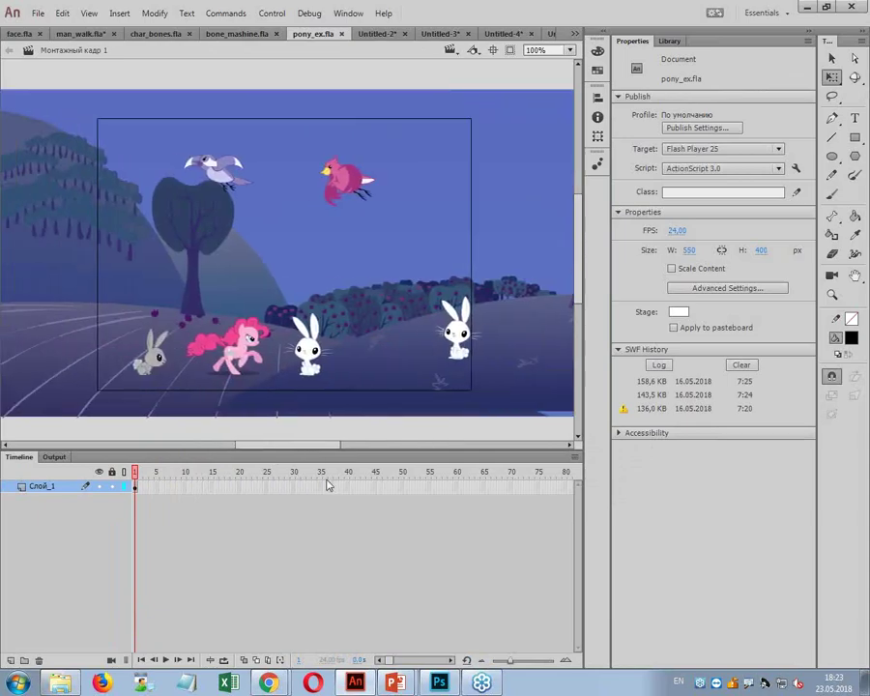
{"action": "left_click", "coordinate": [455, 353]}
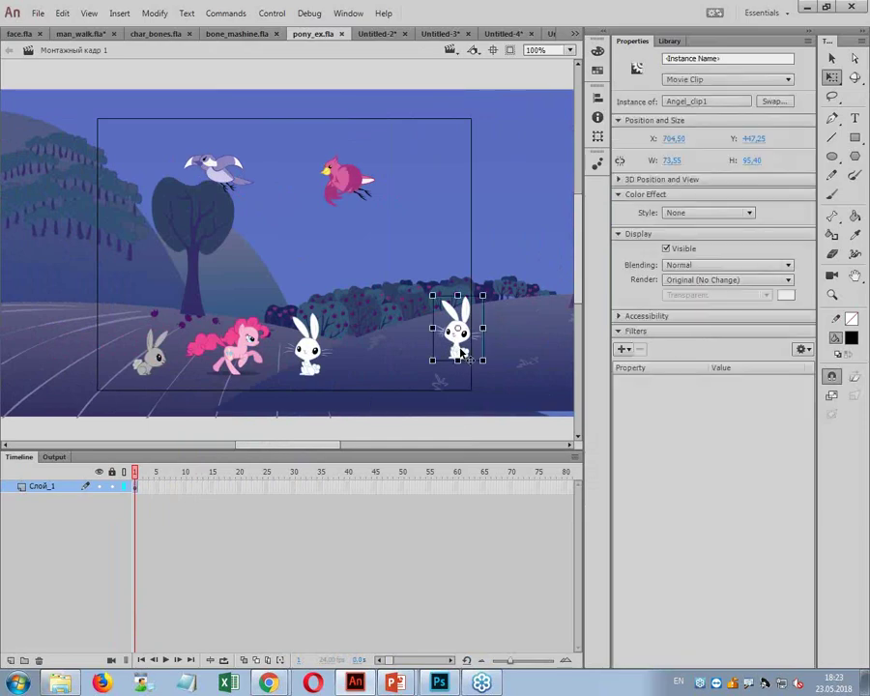
{"action": "left_click_drag", "start_coordinate": [455, 353], "coordinate": [420, 355]}
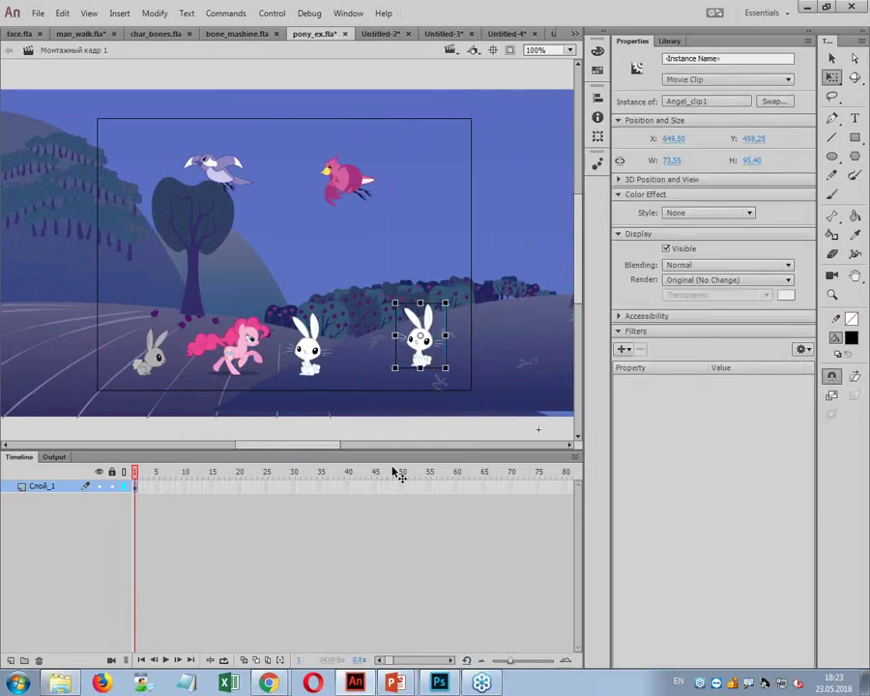
- Open the moved rabbit's Angel_clip1 movie clip, examine its frame-by-frame animation and return to the main scene
{"action": "double_click", "coordinate": [425, 348]}
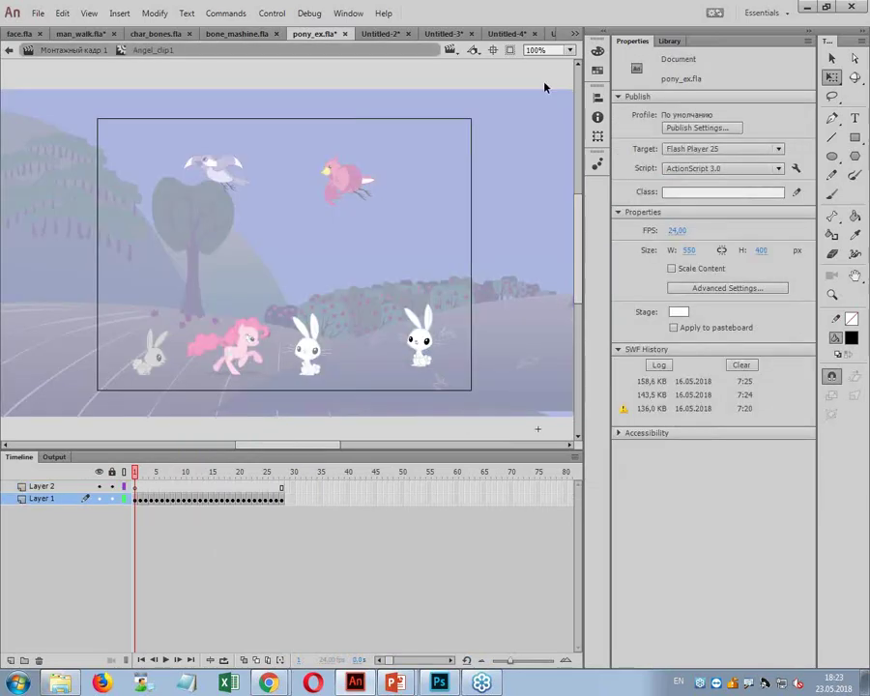
{"action": "left_click", "coordinate": [570, 50]}
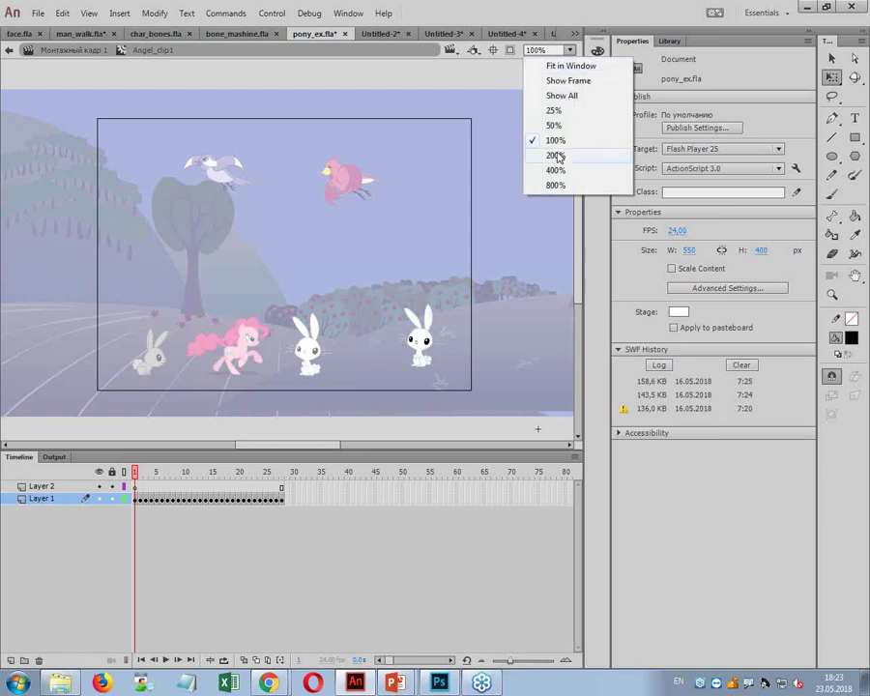
{"action": "left_click", "coordinate": [556, 155]}
{"action": "left_click_drag", "start_coordinate": [152, 475], "coordinate": [231, 504]}
{"action": "left_click", "coordinate": [168, 499]}
{"action": "double_click", "coordinate": [425, 290]}
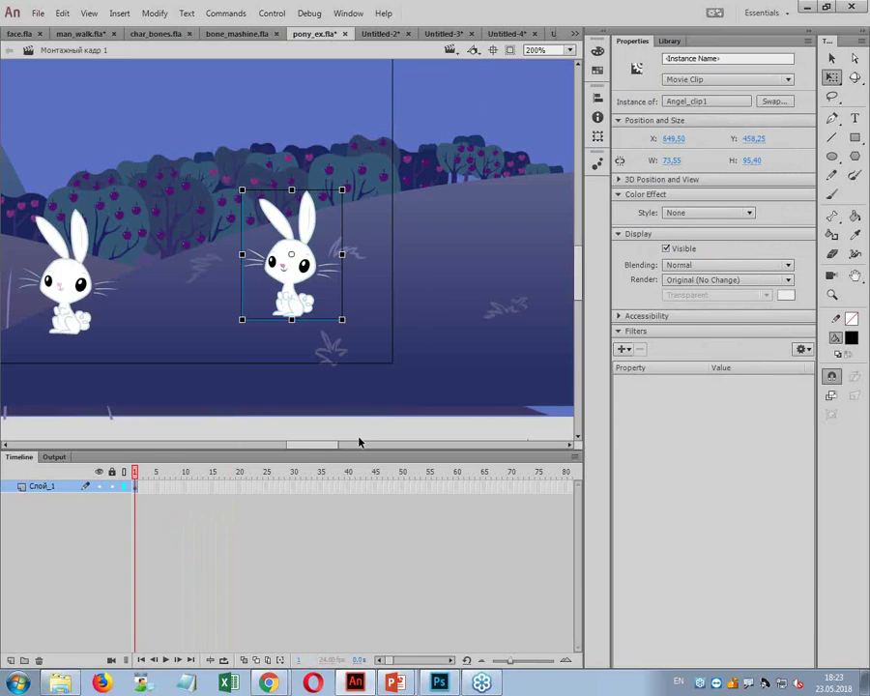
- Examine the frames inside the pony's RunCycle_PinkiePie clip, return to the scene and test the movie
{"action": "left_click_drag", "start_coordinate": [310, 445], "coordinate": [279, 453]}
{"action": "double_click", "coordinate": [387, 276]}
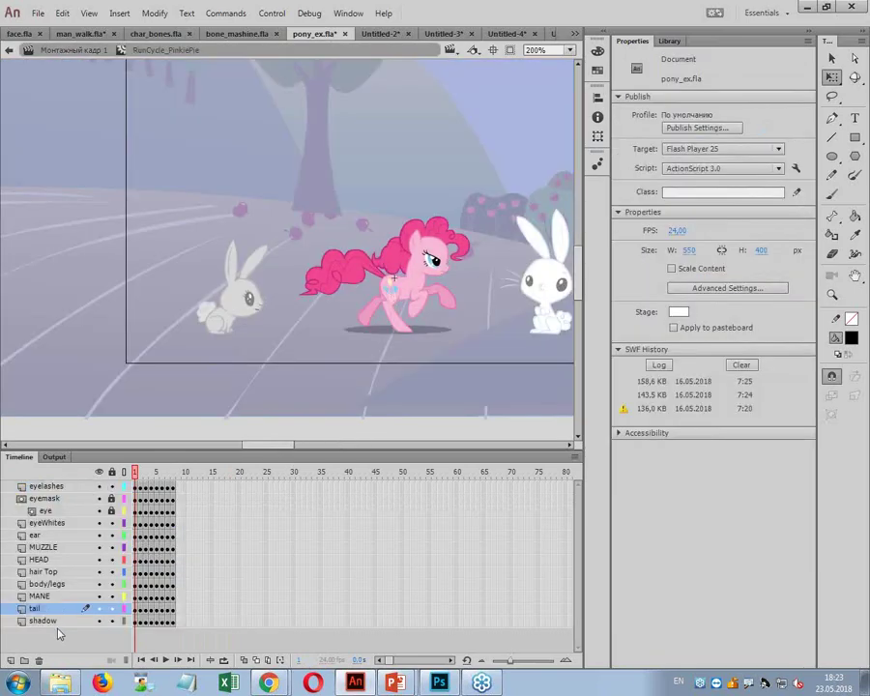
{"action": "left_click", "coordinate": [140, 473]}
{"action": "left_click_drag", "start_coordinate": [140, 473], "coordinate": [164, 491]}
{"action": "double_click", "coordinate": [346, 196]}
{"action": "key", "text": "ctrl+Return"}
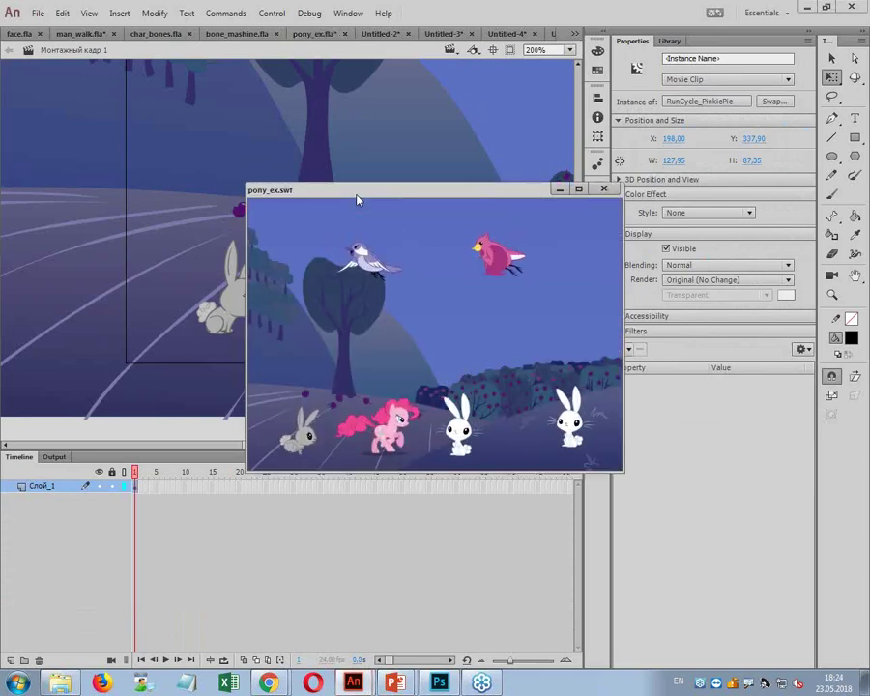
{"action": "left_click", "coordinate": [604, 189]}
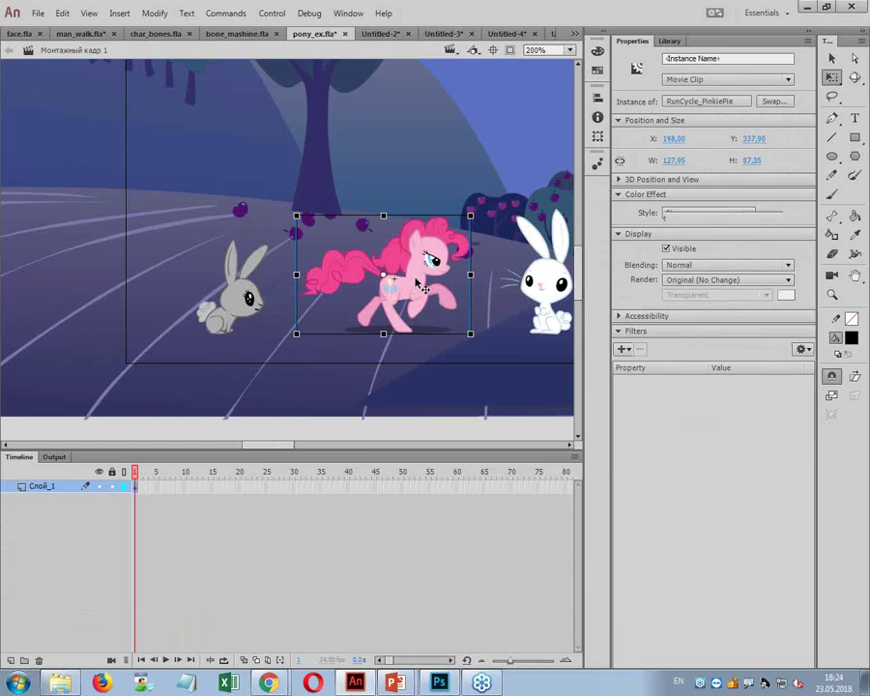
- Scrub the pony's run cycle through frame 8 and back to frame 1, and return to the main scene
{"action": "double_click", "coordinate": [387, 280]}
{"action": "mouse_move", "coordinate": [166, 476]}
{"action": "left_mouse_down"}
{"action": "mouse_move", "coordinate": [136, 476]}
{"action": "mouse_move", "coordinate": [176, 482]}
{"action": "left_mouse_up"}
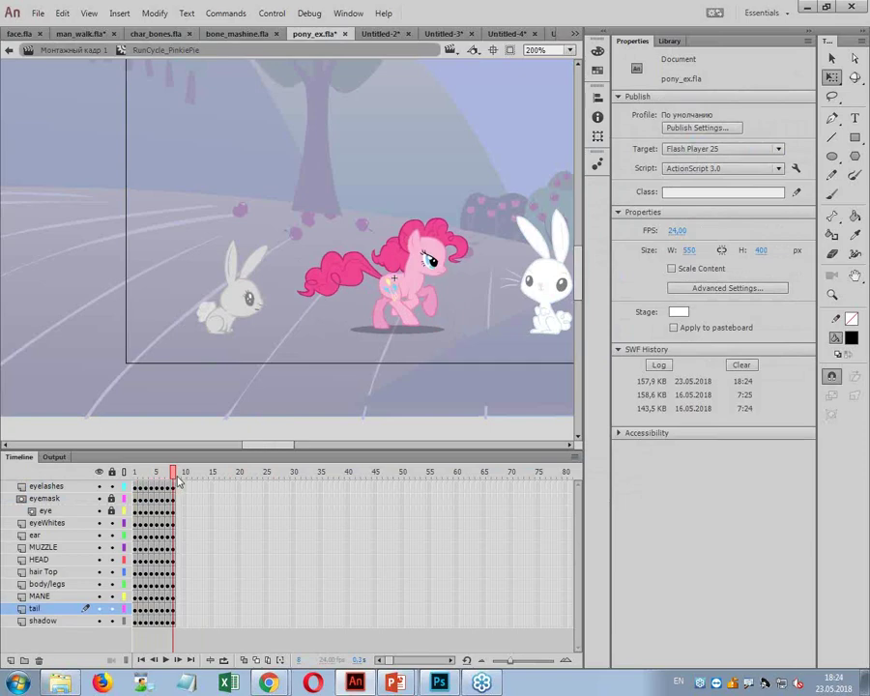
{"action": "left_click_drag", "start_coordinate": [178, 481], "coordinate": [134, 480]}
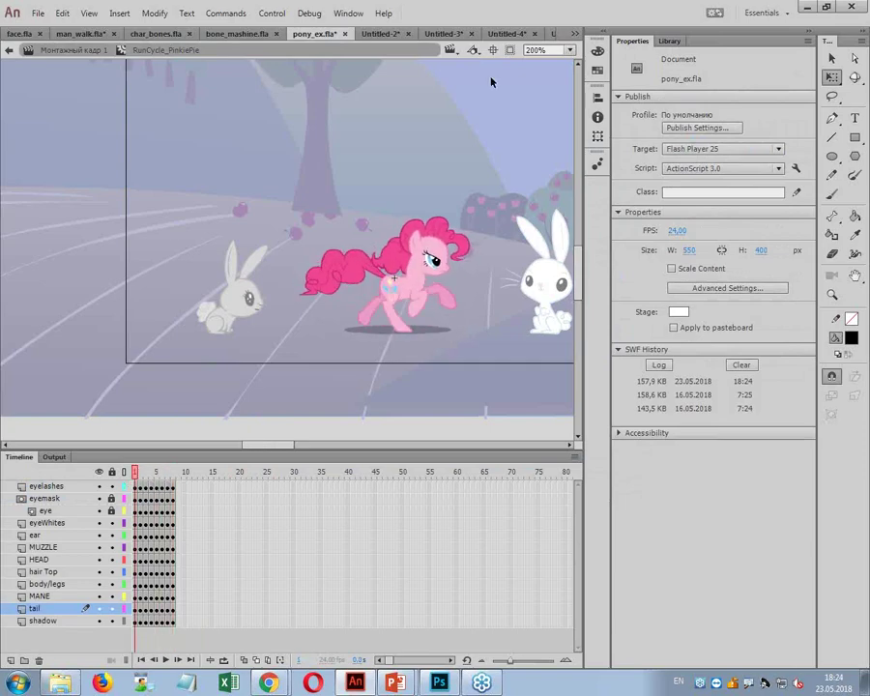
{"action": "double_click", "coordinate": [382, 141]}
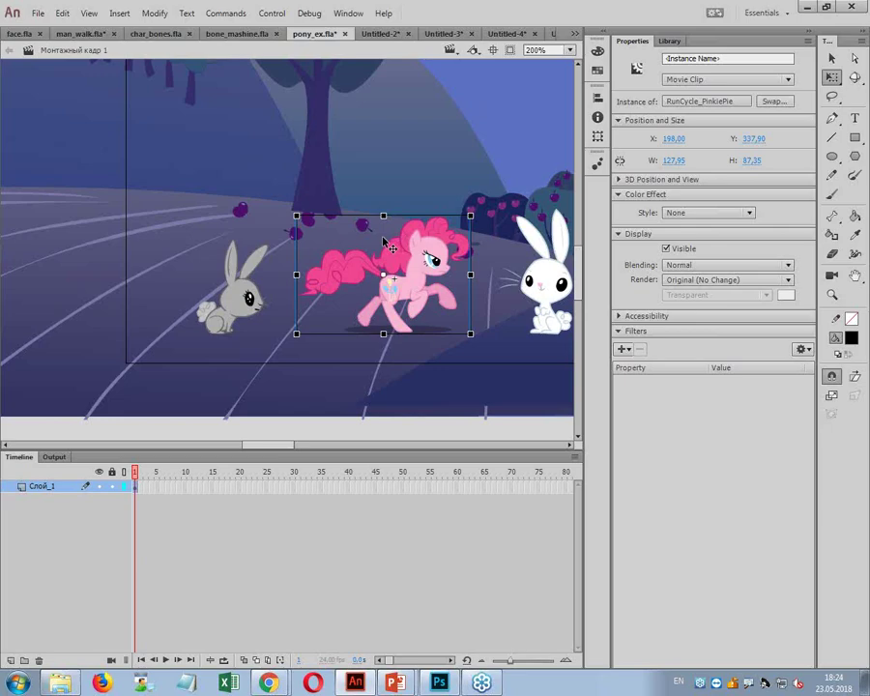
{"action": "left_click_drag", "start_coordinate": [278, 445], "coordinate": [294, 446]}
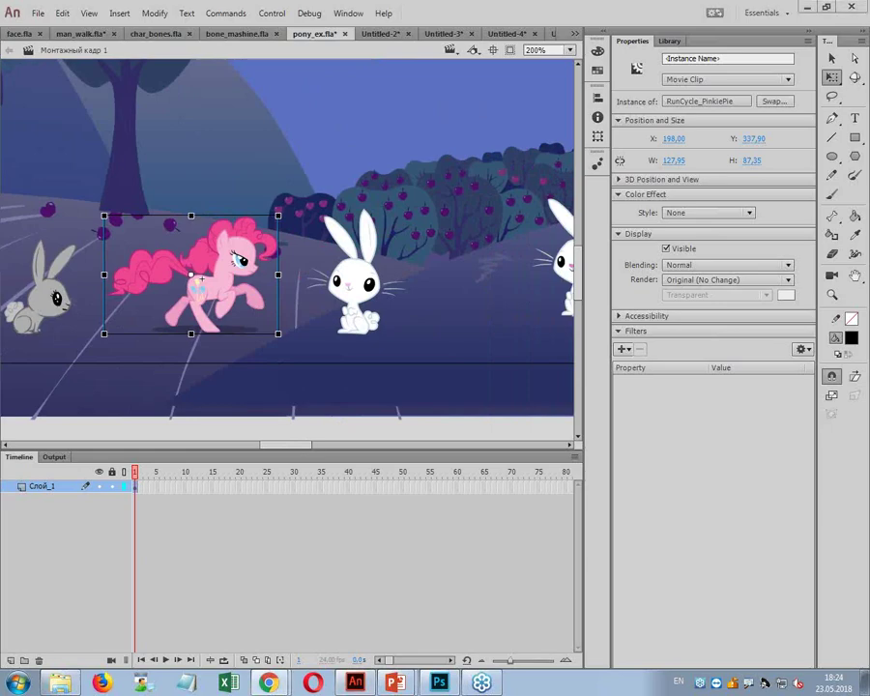
- Switch to Chrome and open the flash-animated.com blog
{"action": "left_click", "coordinate": [269, 683]}
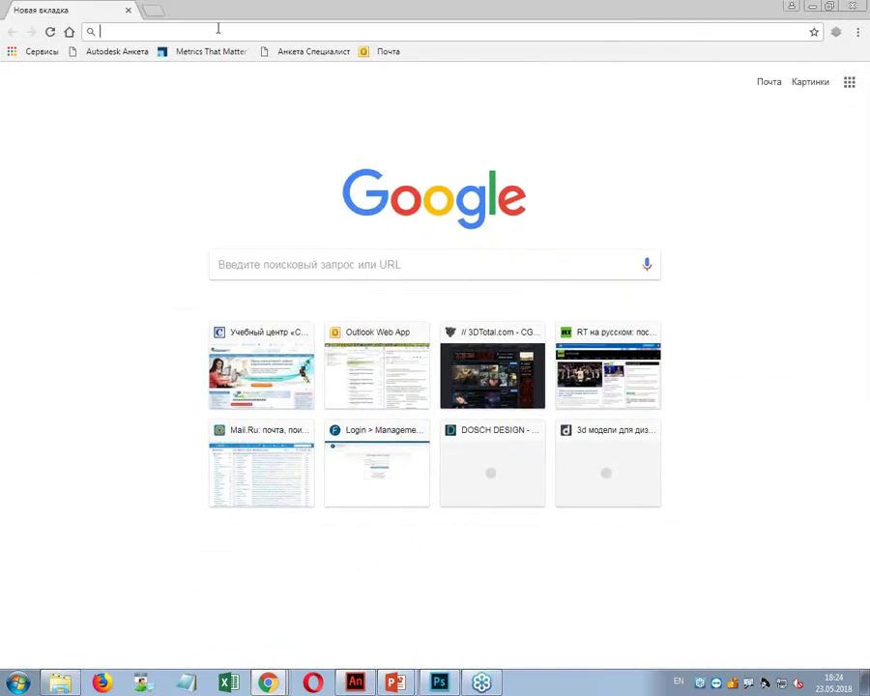
{"action": "type", "text": "flash"}
{"action": "key", "text": "Down"}
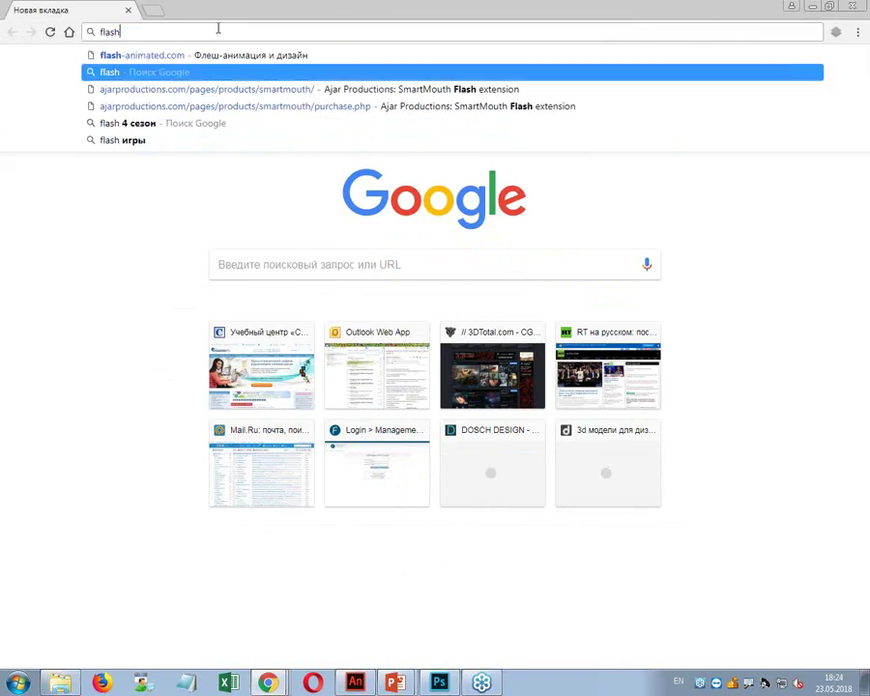
{"action": "key", "text": "Up"}
{"action": "key", "text": "Return"}
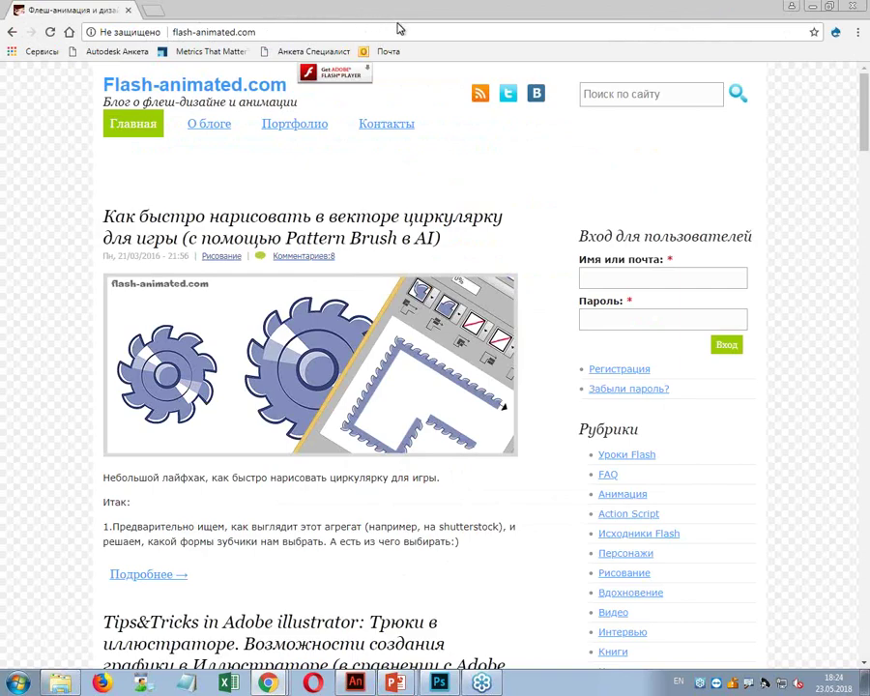
- Search the blog for "pony"
{"action": "left_click", "coordinate": [608, 98]}
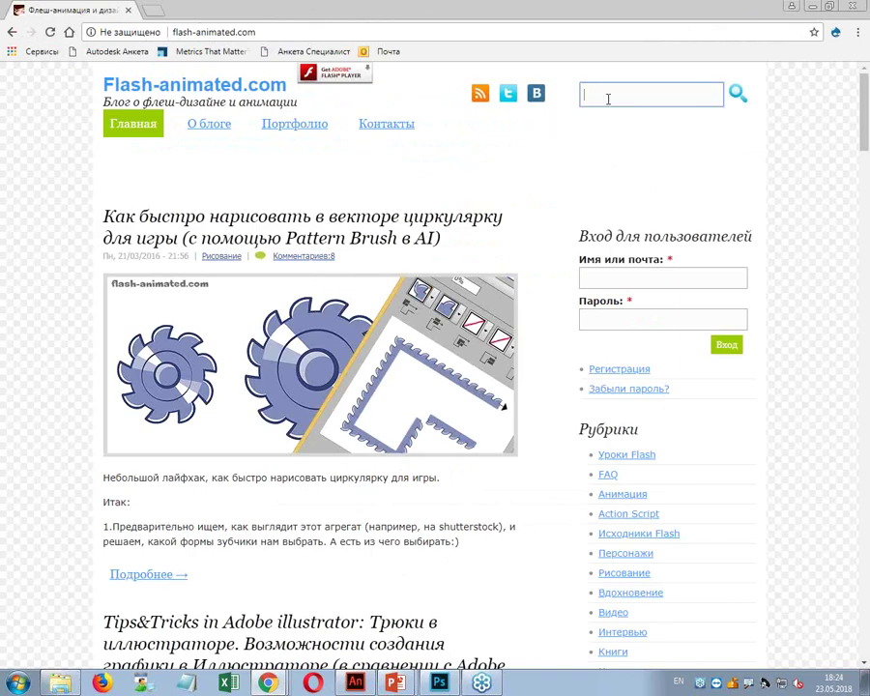
{"action": "type", "text": "pony"}
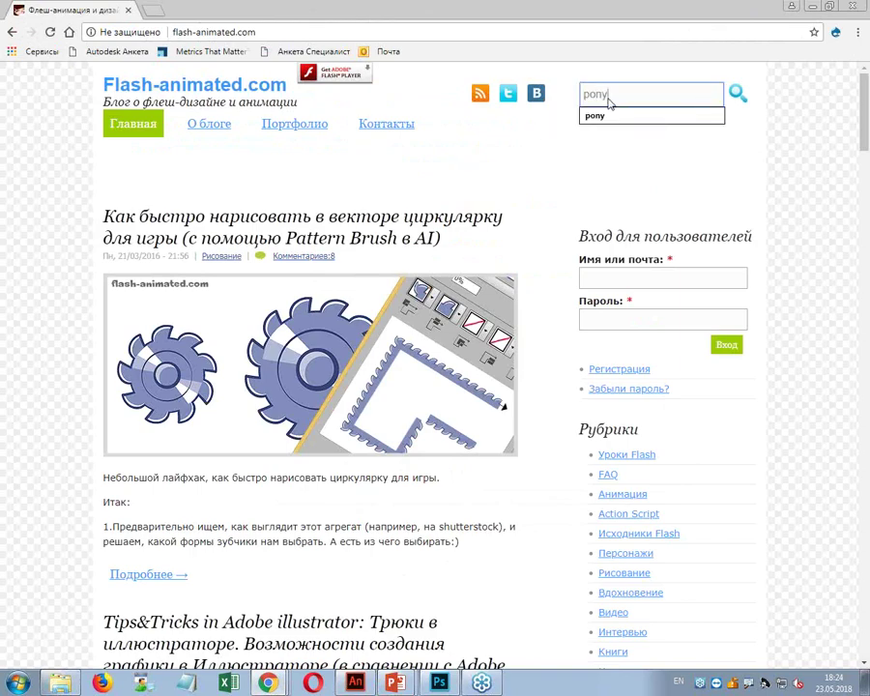
{"action": "key", "text": "Return"}
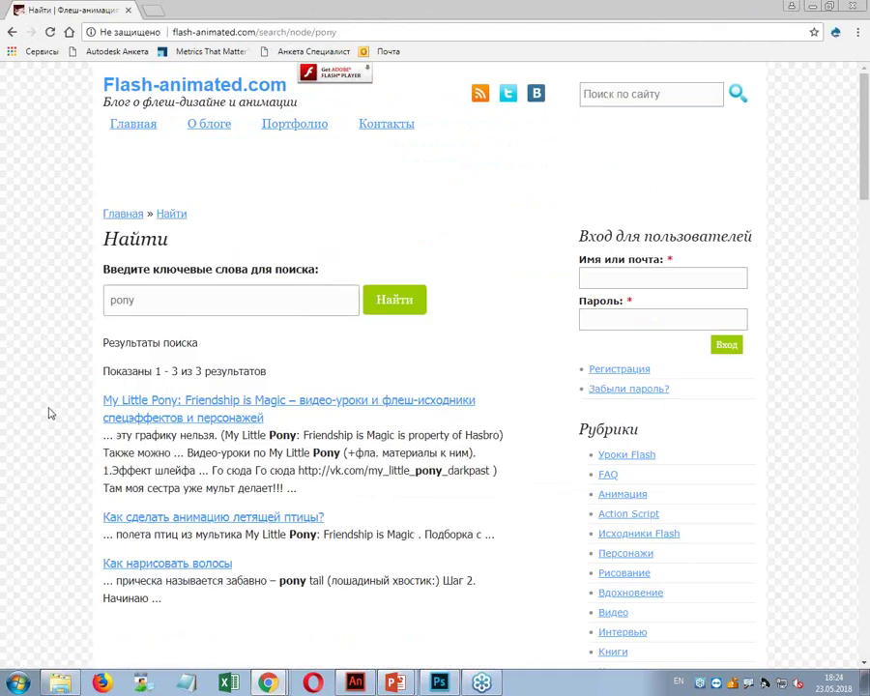
- Open the My Little Pony: Friendship is Magic article, locate the animation source download link, and return to Animate
{"action": "left_click", "coordinate": [262, 418]}
{"action": "scroll", "coordinate": [499, 437], "scroll_direction": "down", "scroll_amount": 5}
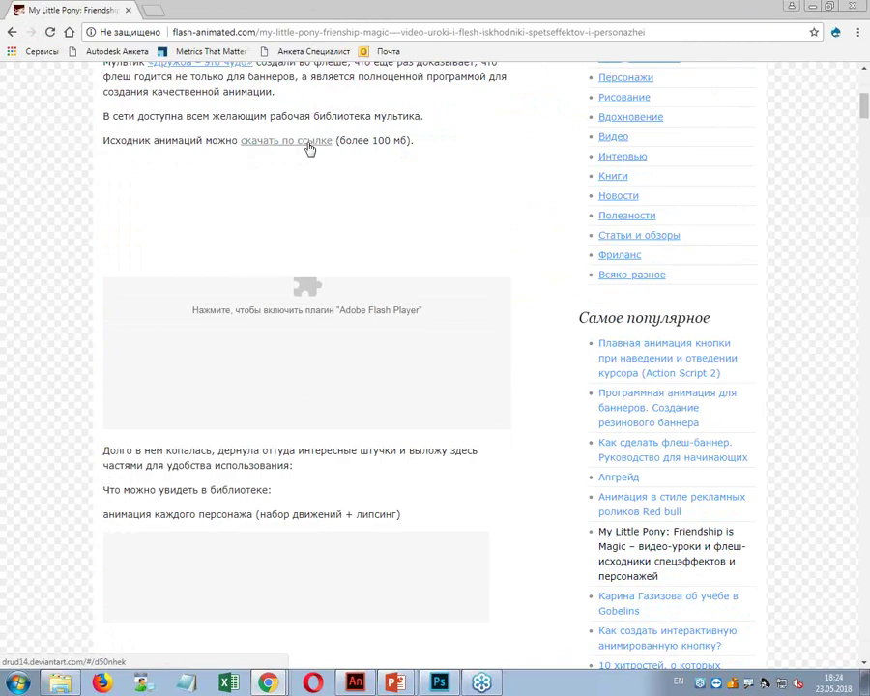
{"action": "scroll", "coordinate": [449, 171], "scroll_direction": "up", "scroll_amount": 3}
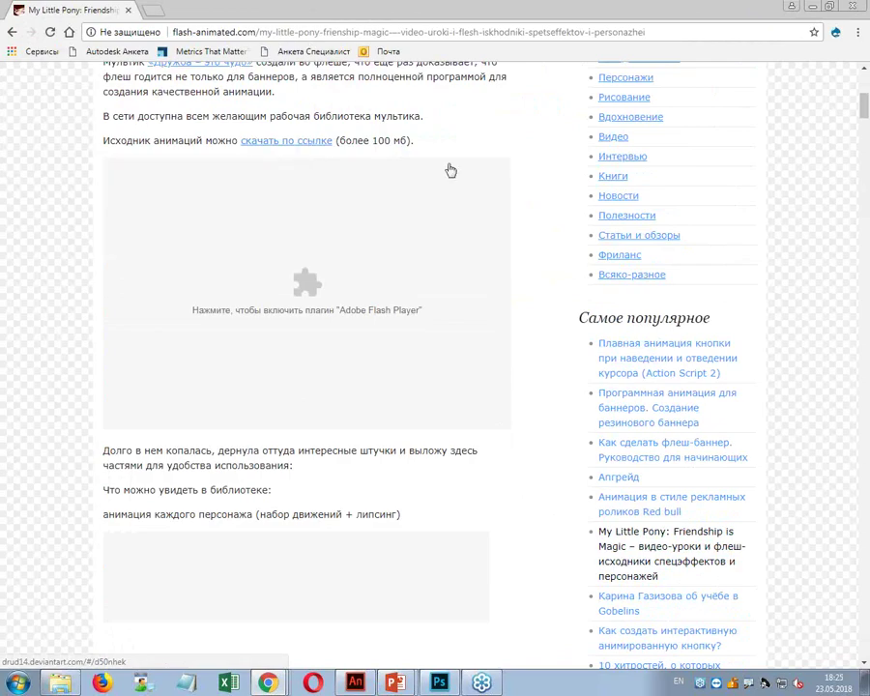
{"action": "left_click", "coordinate": [814, 8]}
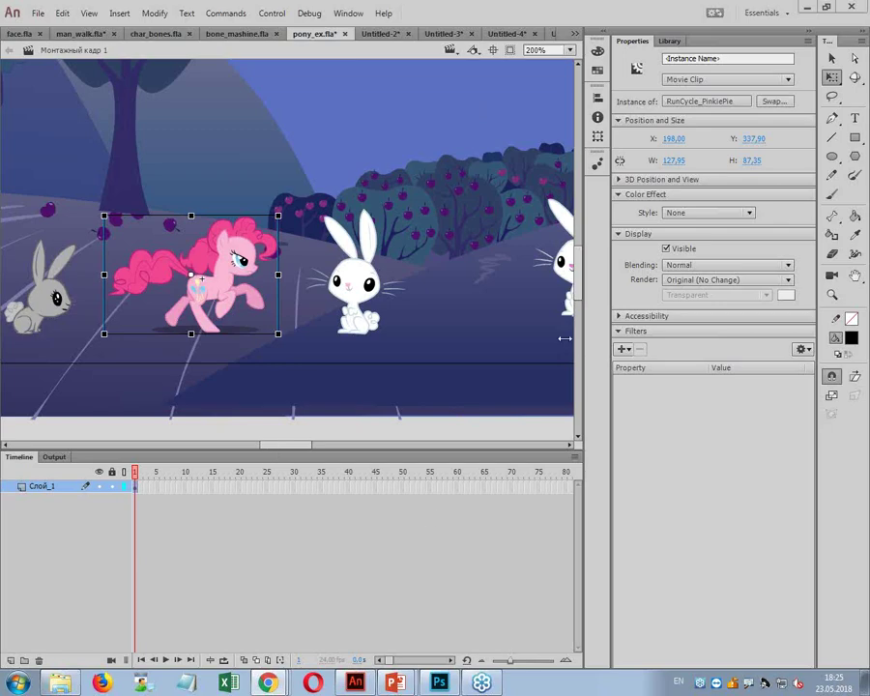
- Open the pink bird's bird_animated_1a clip, examine its frame-by-frame animation and return to the main scene
{"action": "left_click_drag", "start_coordinate": [576, 288], "coordinate": [582, 257]}
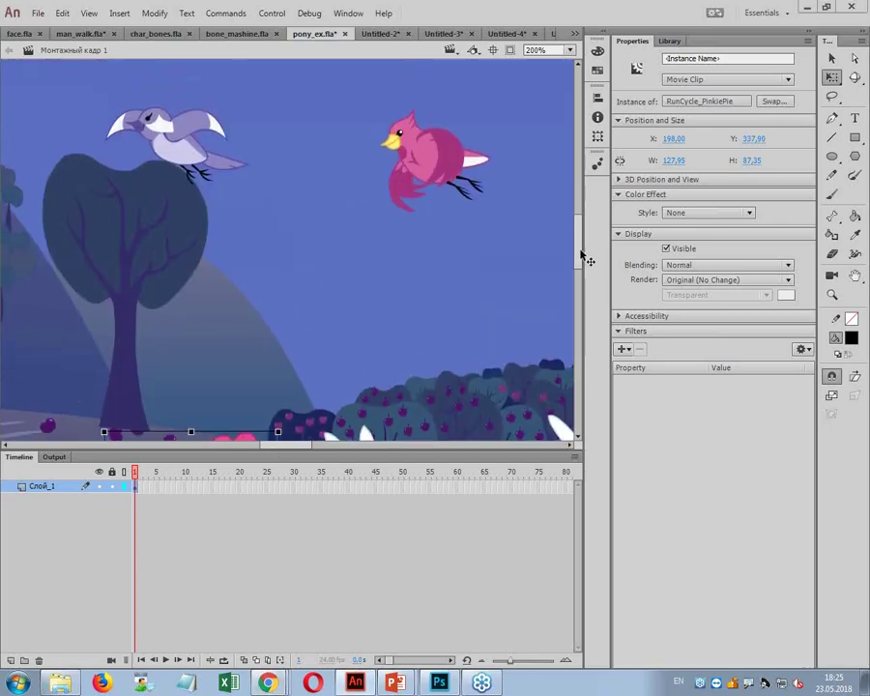
{"action": "double_click", "coordinate": [433, 150]}
{"action": "mouse_move", "coordinate": [136, 472]}
{"action": "left_mouse_down"}
{"action": "mouse_move", "coordinate": [260, 473]}
{"action": "mouse_move", "coordinate": [137, 480]}
{"action": "left_mouse_up"}
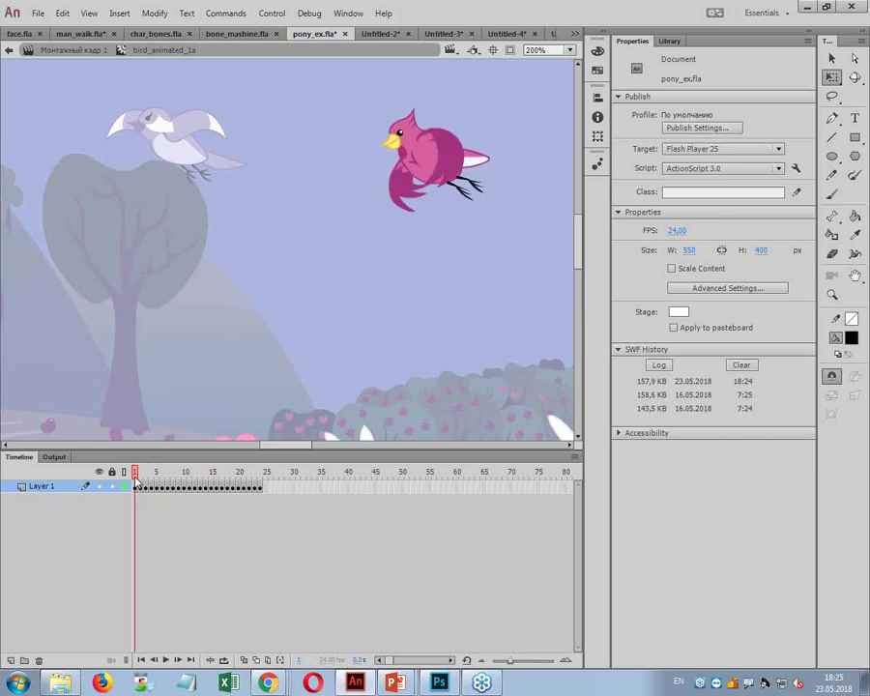
{"action": "left_click", "coordinate": [72, 49]}
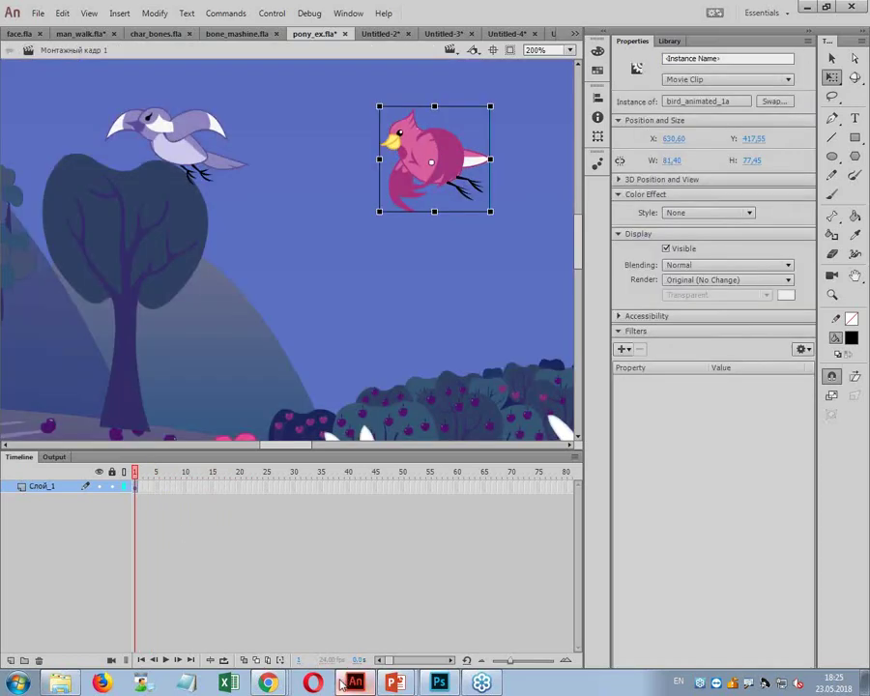
- Switch to the running PowerPoint slideshow, review the frame-by-frame animation slide with the flying bird and running hare, and return to Animate
{"action": "mouse_move", "coordinate": [340, 685]}
{"action": "mouse_move", "coordinate": [394, 683]}
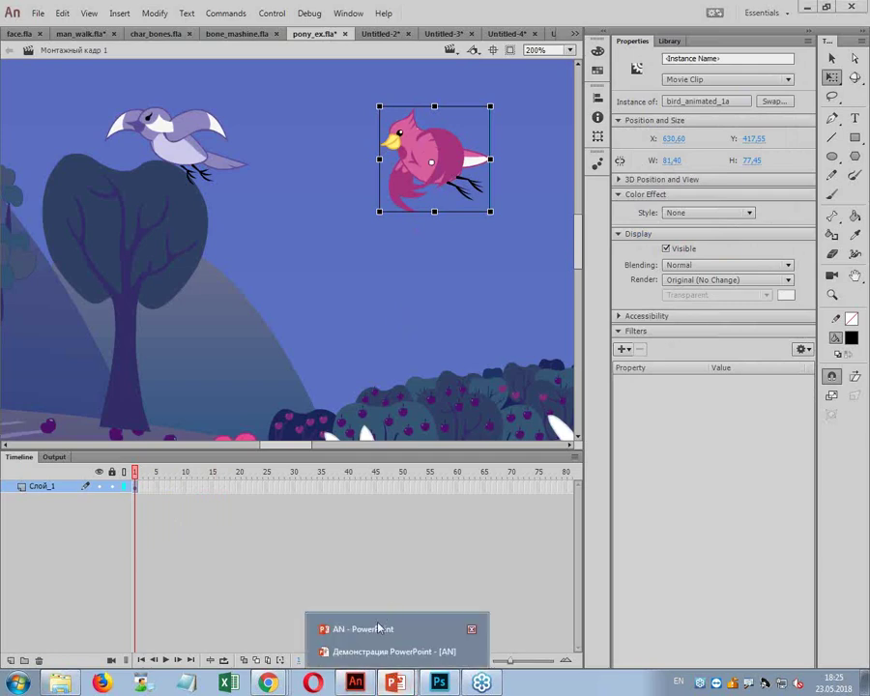
{"action": "left_click", "coordinate": [366, 649]}
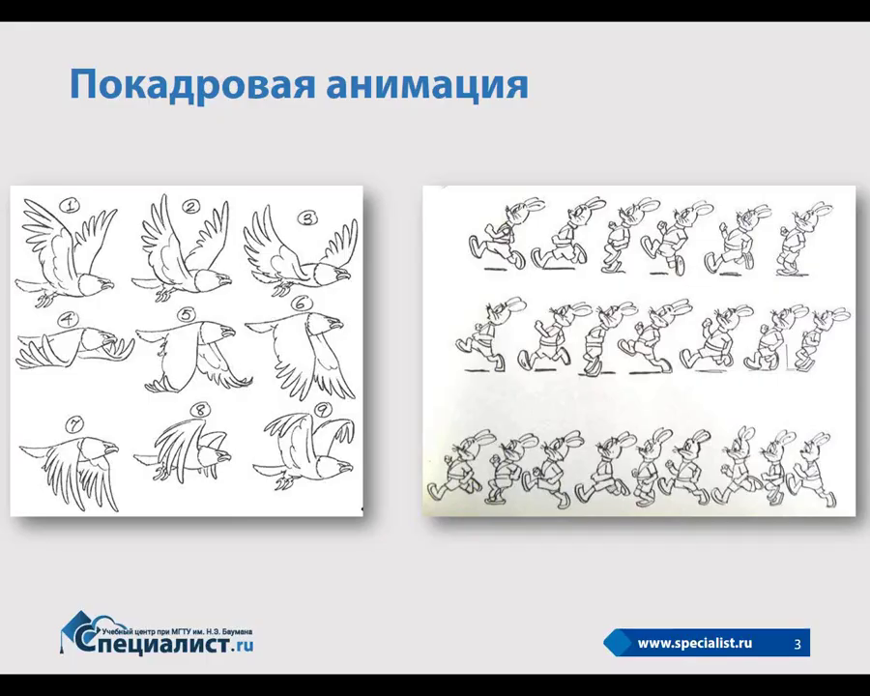
{"action": "key", "text": "Right"}
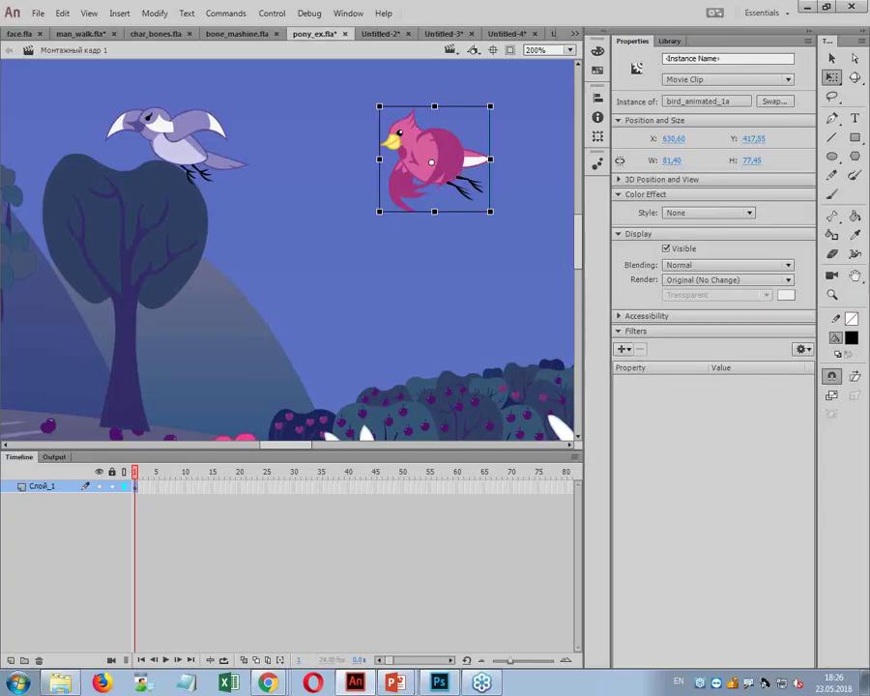
- Create a new 800 × 600 px ActionScript 3.0 document at 24 fps
{"action": "key", "text": "ctrl+n"}
{"action": "key", "text": "Return"}
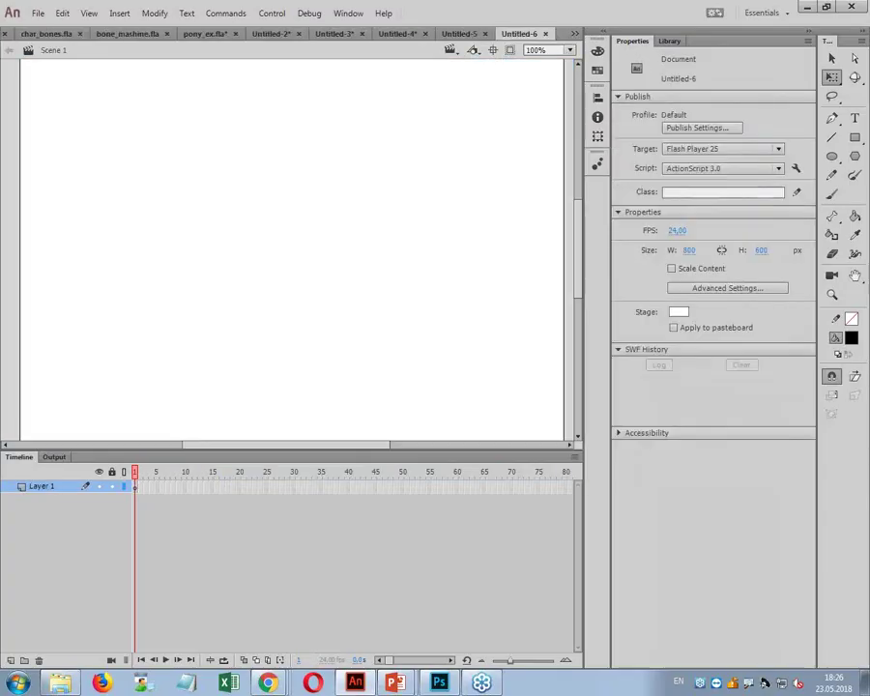
{"action": "left_click", "coordinate": [548, 50]}
{"action": "type", "text": "80"}
{"action": "key", "text": "Return"}
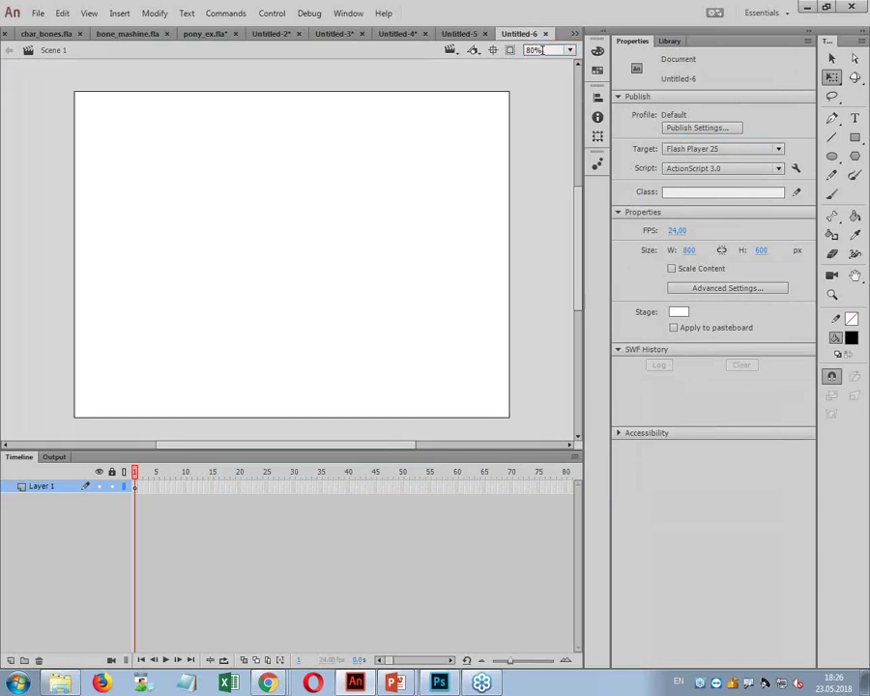
- Import all layers of owl1.psd to the stage as Animate layers, keeping flattened bitmaps and original object positions
{"action": "left_click", "coordinate": [38, 14]}
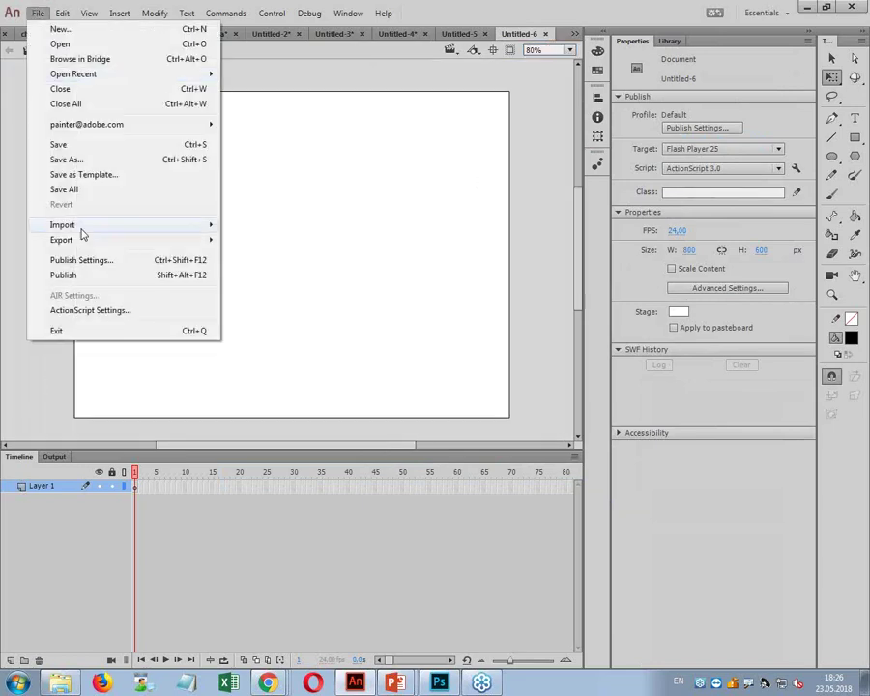
{"action": "mouse_move", "coordinate": [83, 234]}
{"action": "left_click", "coordinate": [301, 228]}
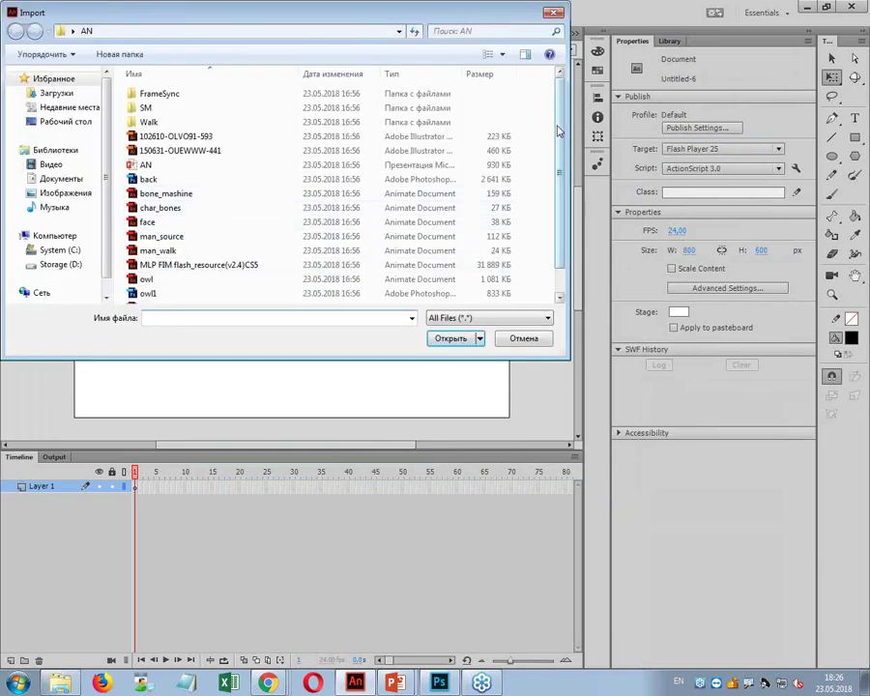
{"action": "scroll", "coordinate": [558, 130], "scroll_direction": "down", "scroll_amount": 1}
{"action": "double_click", "coordinate": [150, 274]}
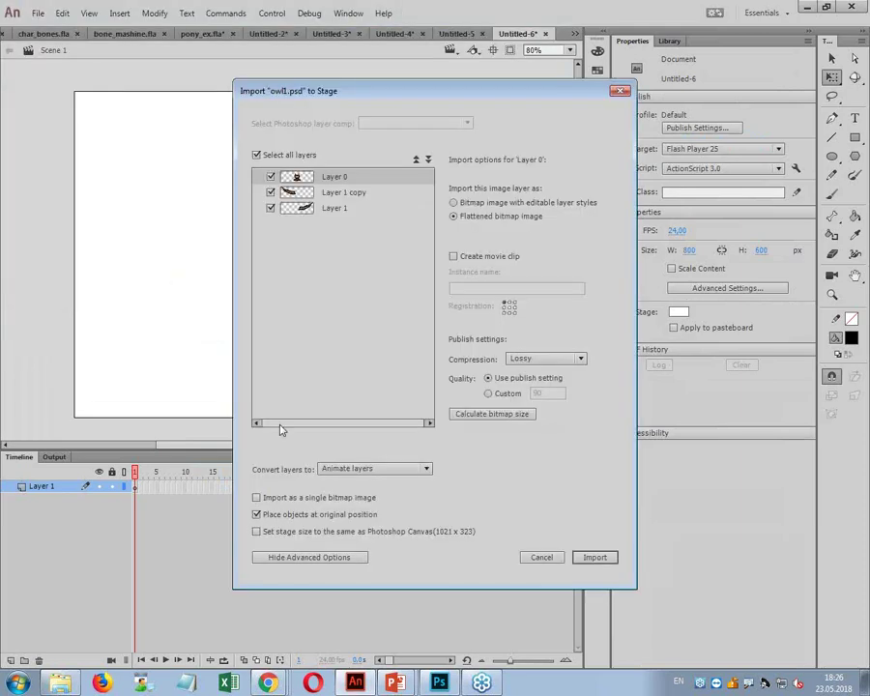
{"action": "left_click", "coordinate": [595, 557]}
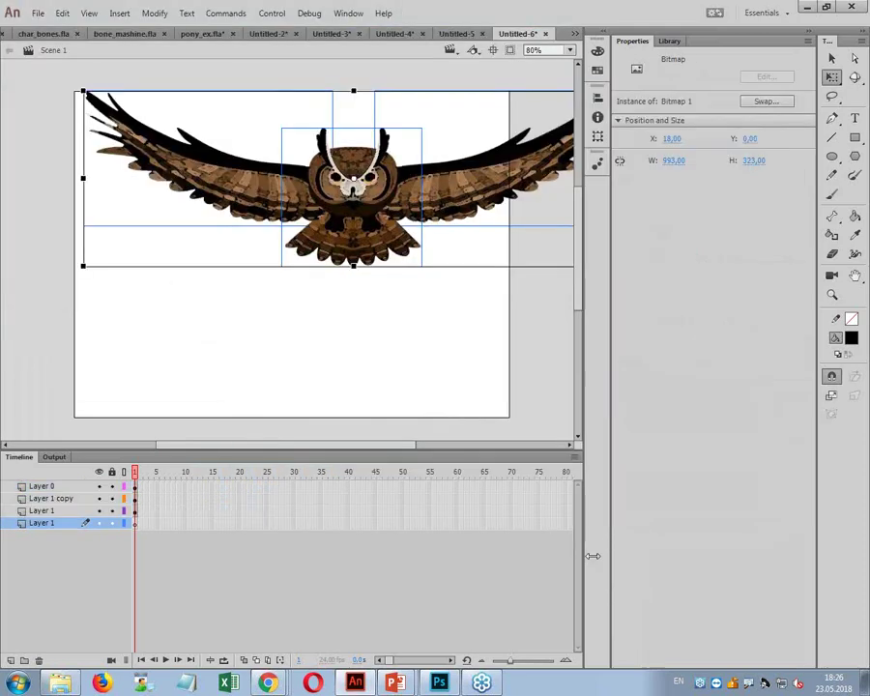
- Move the whole imported owl down toward the stage's middle and delete the empty bottom layer
{"action": "left_click_drag", "start_coordinate": [392, 179], "coordinate": [362, 251]}
{"action": "left_click", "coordinate": [51, 523]}
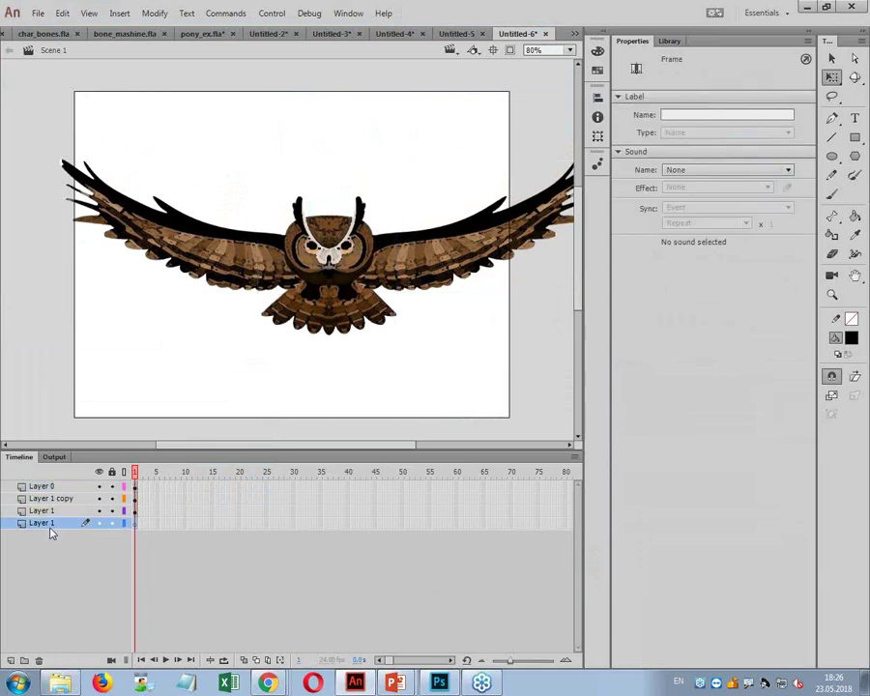
{"action": "left_click", "coordinate": [38, 660]}
- Try pulling the owl's right wing away from the body, undo the move, and select the body and left wing separately
{"action": "left_click", "coordinate": [445, 275]}
{"action": "left_click_drag", "start_coordinate": [444, 275], "coordinate": [497, 276]}
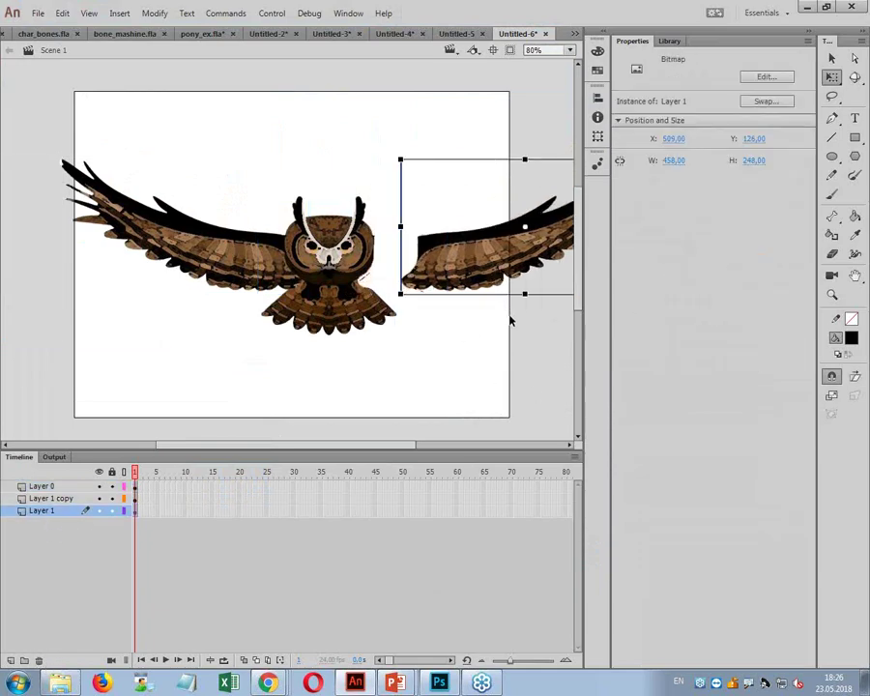
{"action": "key", "text": "ctrl+z"}
{"action": "left_click", "coordinate": [327, 310]}
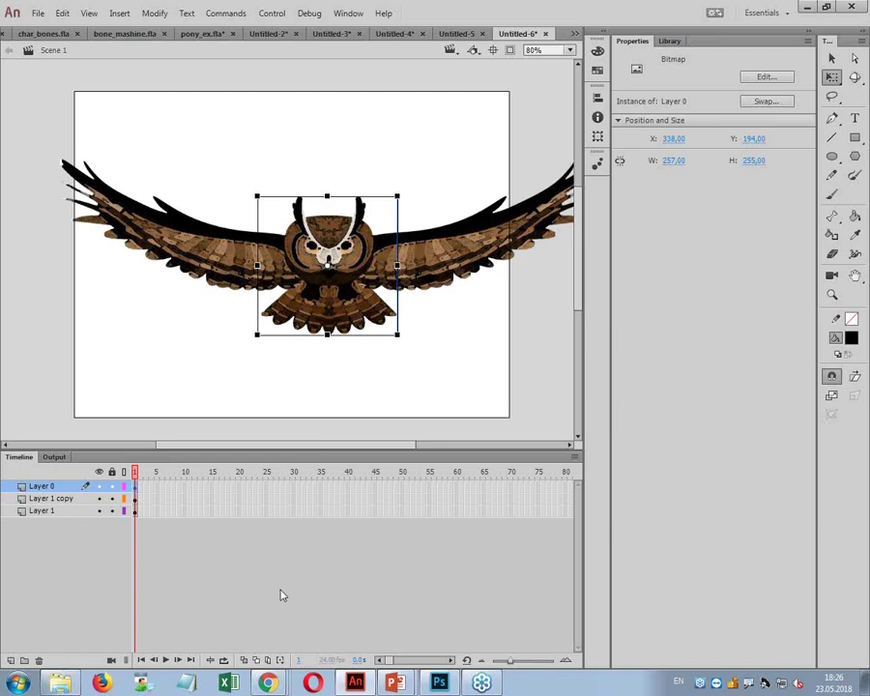
{"action": "left_click", "coordinate": [232, 261]}
- Create a classic tween on frame 1 of all three owl layers
{"action": "left_click", "coordinate": [135, 485]}
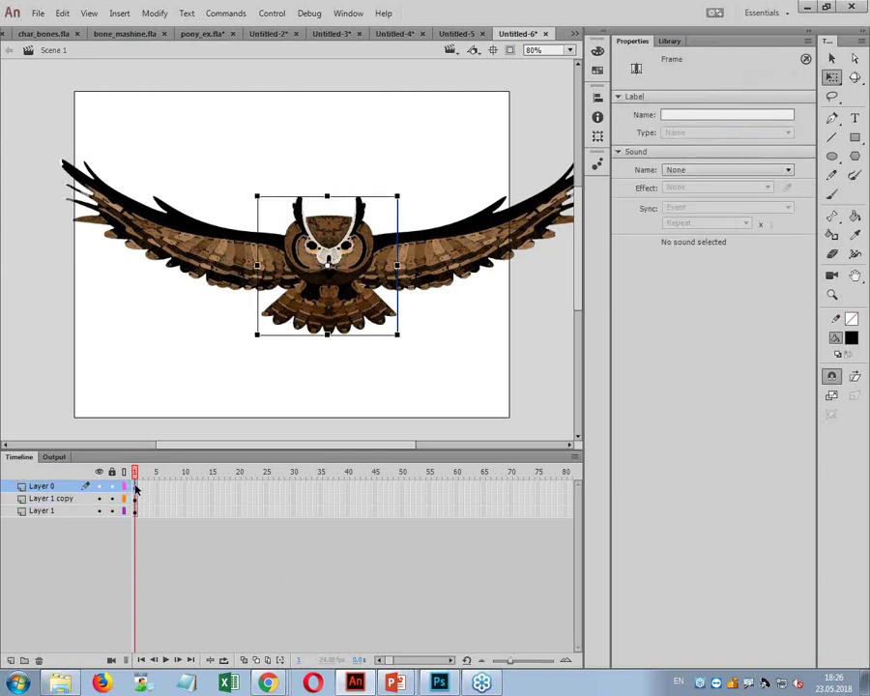
{"action": "right_click", "coordinate": [137, 513]}
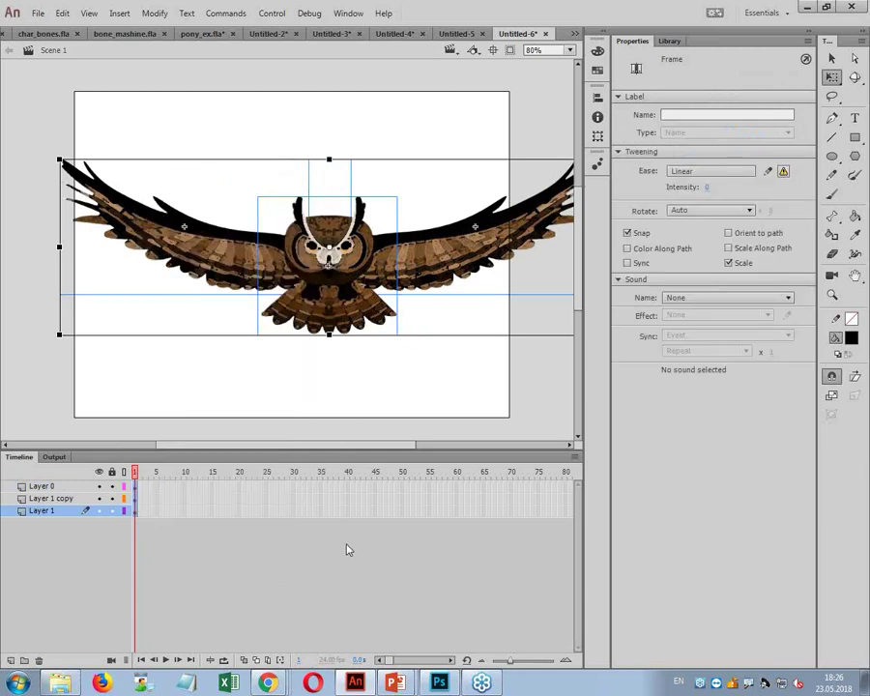
{"action": "left_click", "coordinate": [152, 356]}
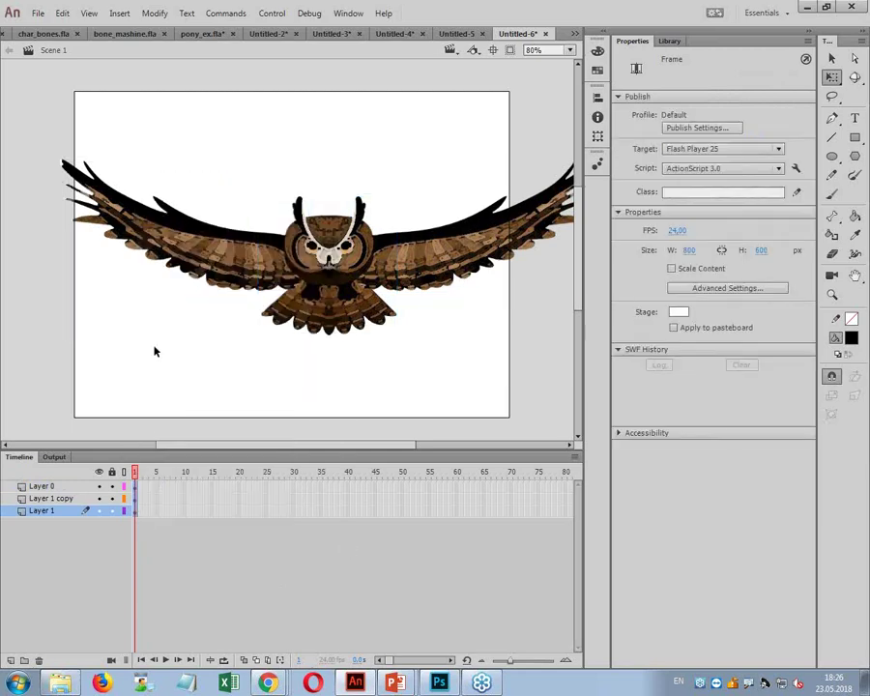
- Place the left wing's transformation point at its shoulder, test and undo its rotation, and shift the wing to X 211.75
{"action": "left_click", "coordinate": [190, 235]}
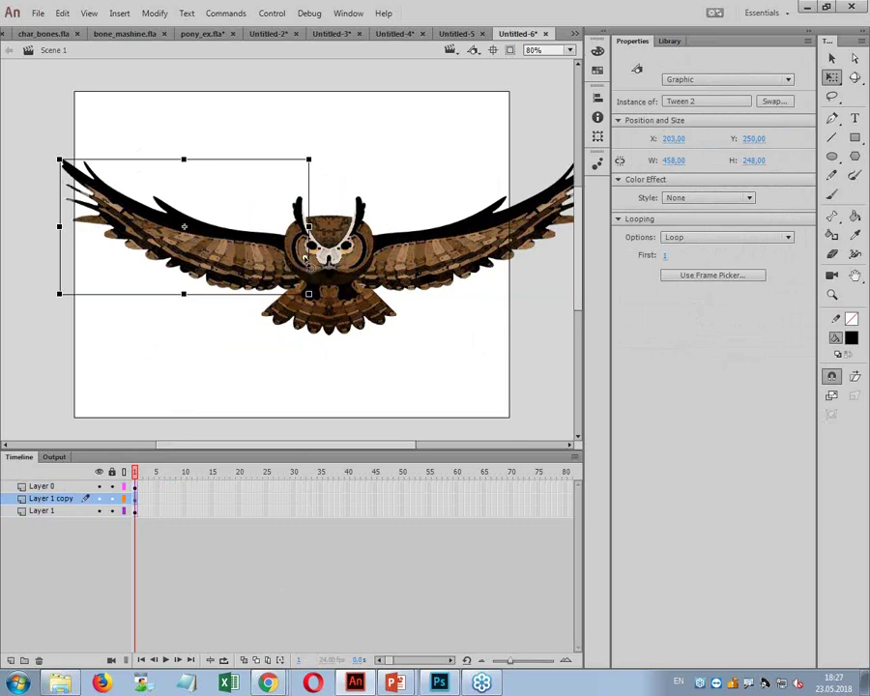
{"action": "left_click_drag", "start_coordinate": [322, 168], "coordinate": [233, 179]}
{"action": "key", "text": "ctrl+z"}
{"action": "left_click", "coordinate": [279, 288]}
{"action": "left_click", "coordinate": [232, 273]}
{"action": "left_click_drag", "start_coordinate": [165, 189], "coordinate": [350, 160]}
{"action": "key", "text": "ctrl+z"}
- Place the right wing's transformation point at its shoulder and shift the wing toward the body to X 729.25
{"action": "left_click", "coordinate": [448, 288]}
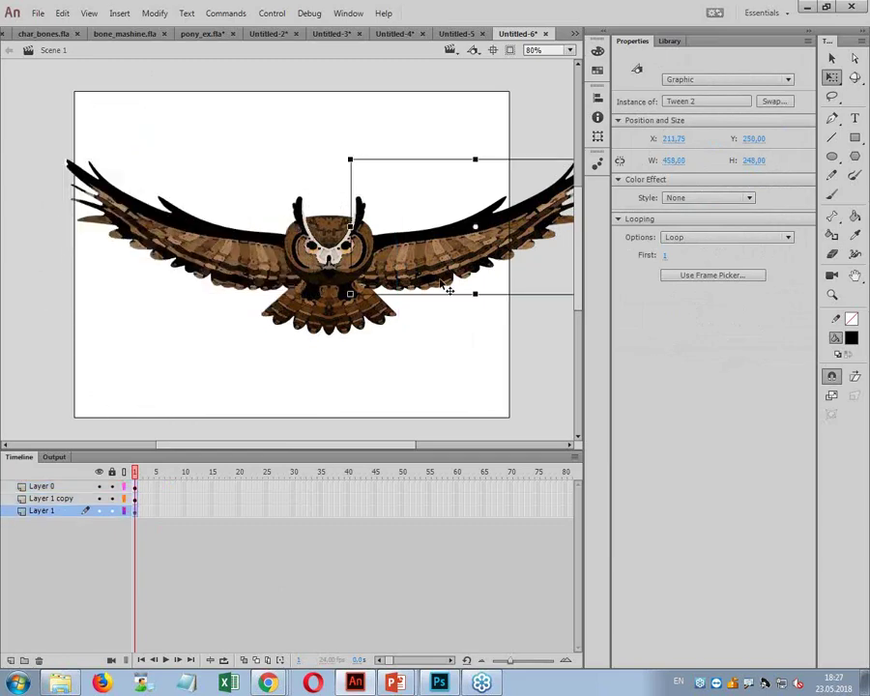
{"action": "left_click", "coordinate": [467, 249]}
{"action": "left_click_drag", "start_coordinate": [409, 259], "coordinate": [404, 259]}
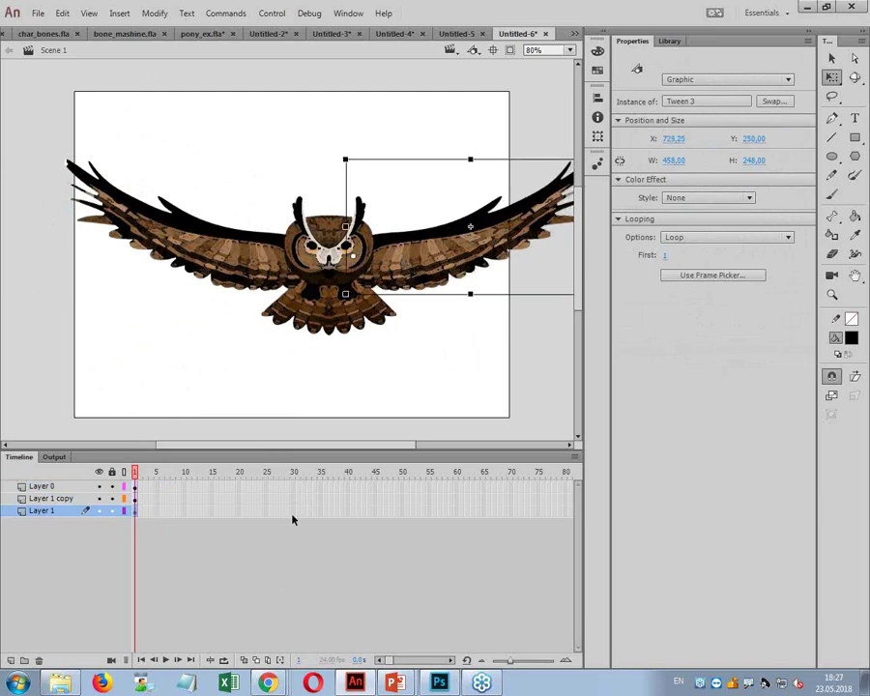
- Rotate both wings upward around their shoulders on frame 1 until their tips rise above the stage's upper edge
{"action": "left_click", "coordinate": [142, 176]}
{"action": "mouse_move", "coordinate": [327, 165]}
{"action": "left_mouse_down"}
{"action": "mouse_move", "coordinate": [343, 198]}
{"action": "mouse_move", "coordinate": [331, 164]}
{"action": "mouse_move", "coordinate": [320, 166]}
{"action": "left_mouse_up"}
{"action": "left_click", "coordinate": [387, 227]}
{"action": "left_click_drag", "start_coordinate": [384, 352], "coordinate": [358, 356]}
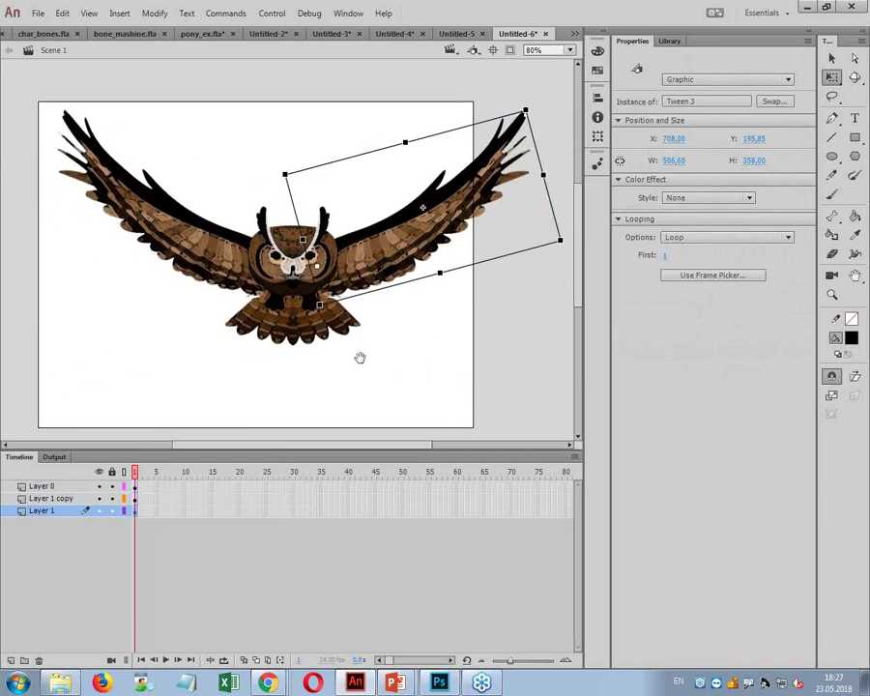
{"action": "left_click_drag", "start_coordinate": [536, 113], "coordinate": [494, 73]}
{"action": "left_click", "coordinate": [189, 230]}
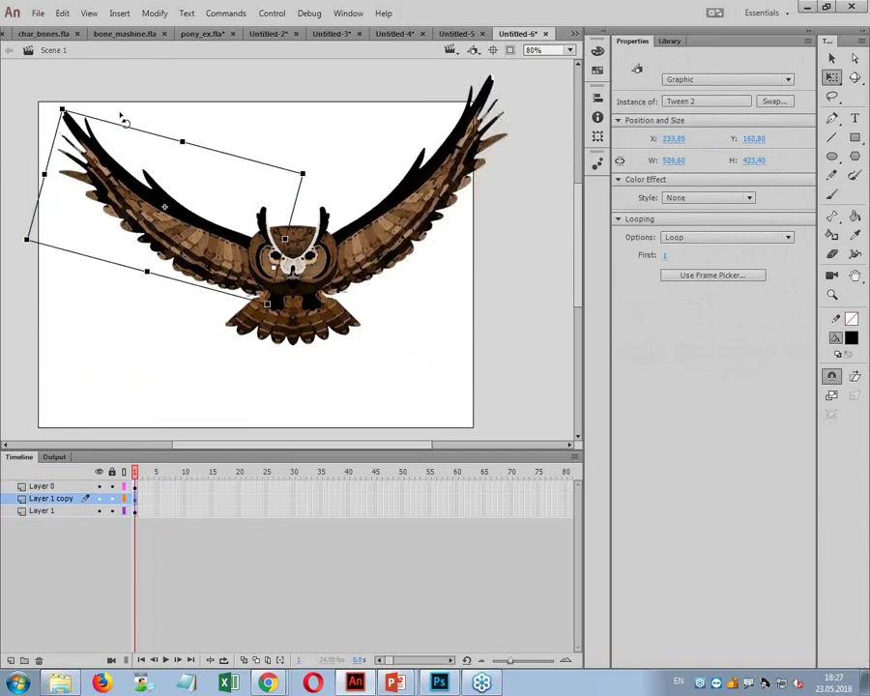
{"action": "mouse_move", "coordinate": [123, 120]}
{"action": "left_mouse_down"}
{"action": "mouse_move", "coordinate": [116, 102]}
{"action": "mouse_move", "coordinate": [142, 105]}
{"action": "left_mouse_up"}
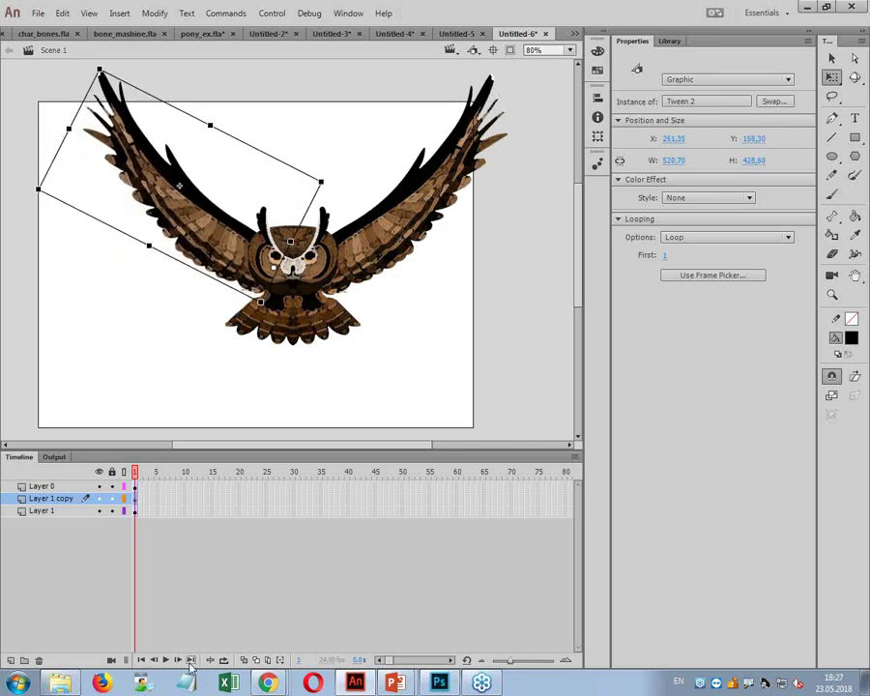
- Insert keyframes at frame 30 on all three owl layers
{"action": "left_click_drag", "start_coordinate": [294, 488], "coordinate": [293, 514]}
{"action": "key", "text": "F6"}
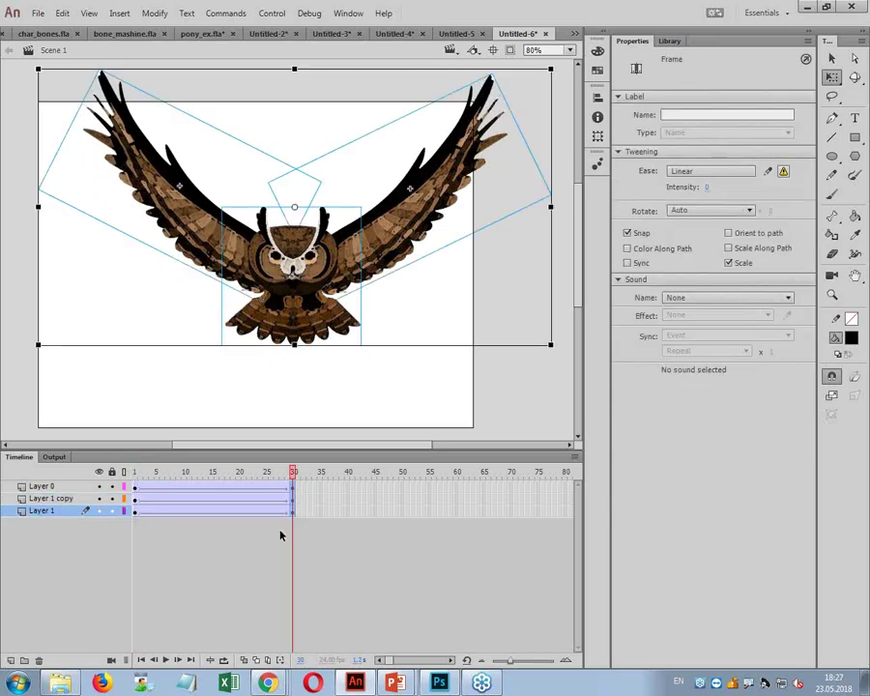
- Insert keyframes at frame 15 on all three owl layers
{"action": "left_click", "coordinate": [213, 490]}
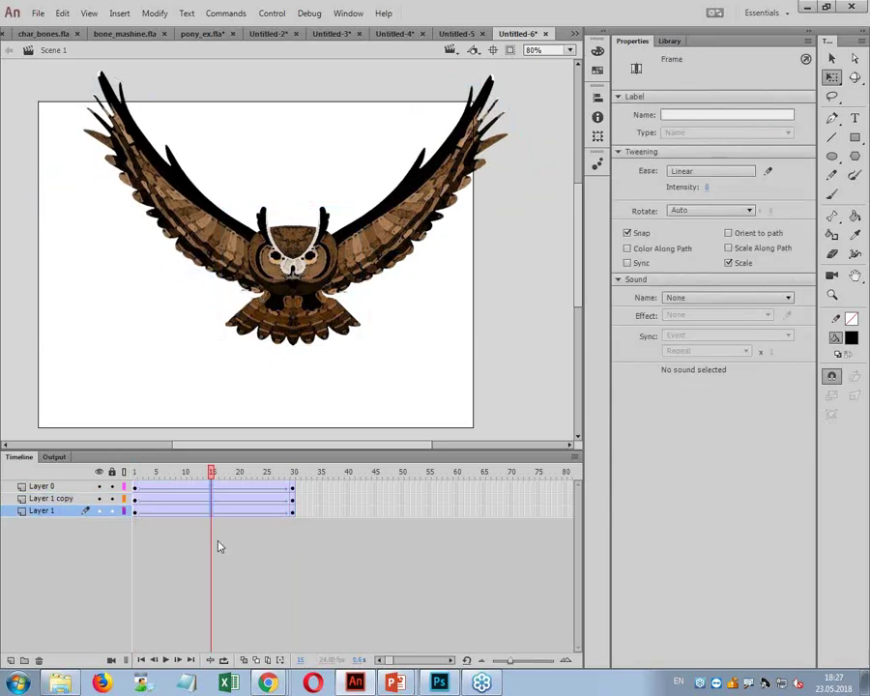
{"action": "key", "text": "ctrl+a"}
{"action": "left_click", "coordinate": [493, 314]}
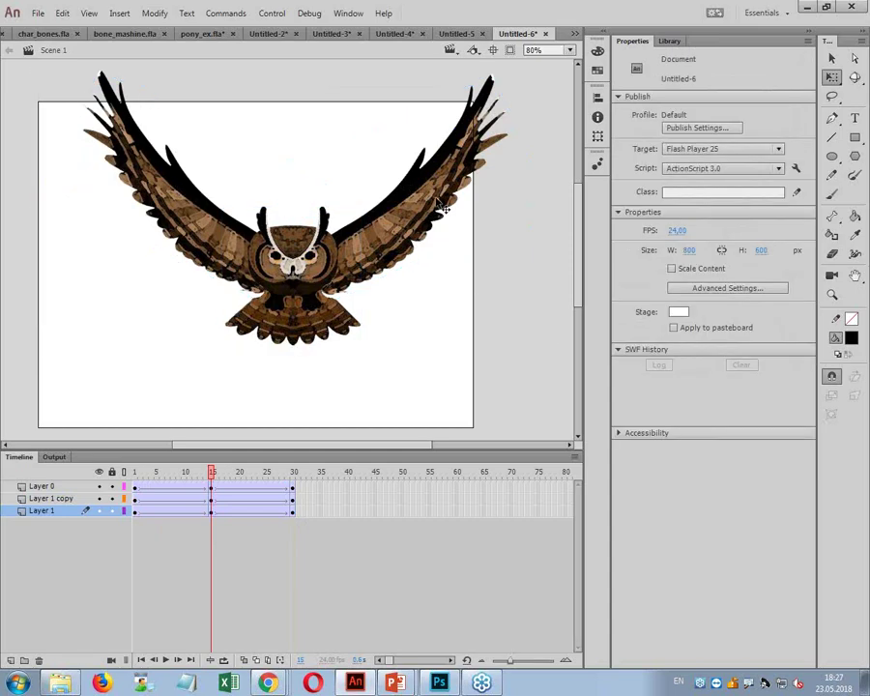
- Rotate the right wing downward around its shoulder on frame 15 and shorten it lengthwise
{"action": "left_click", "coordinate": [478, 155]}
{"action": "left_click_drag", "start_coordinate": [564, 201], "coordinate": [482, 423]}
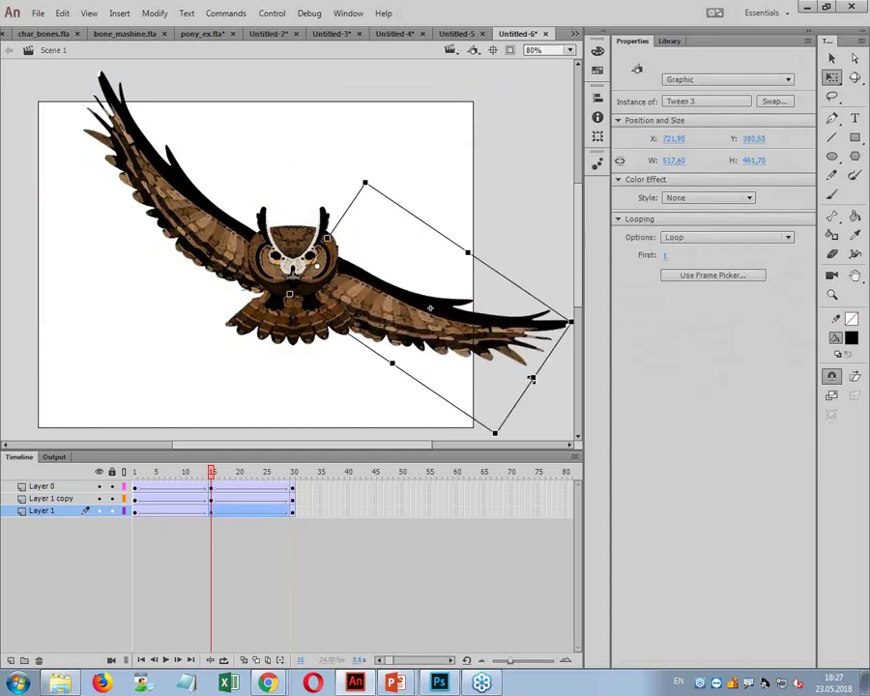
{"action": "left_click_drag", "start_coordinate": [531, 377], "coordinate": [488, 367]}
- Shorten the left wing on frame 15 and rotate it downward around its shoulder to mirror the right wing
{"action": "left_click", "coordinate": [118, 137]}
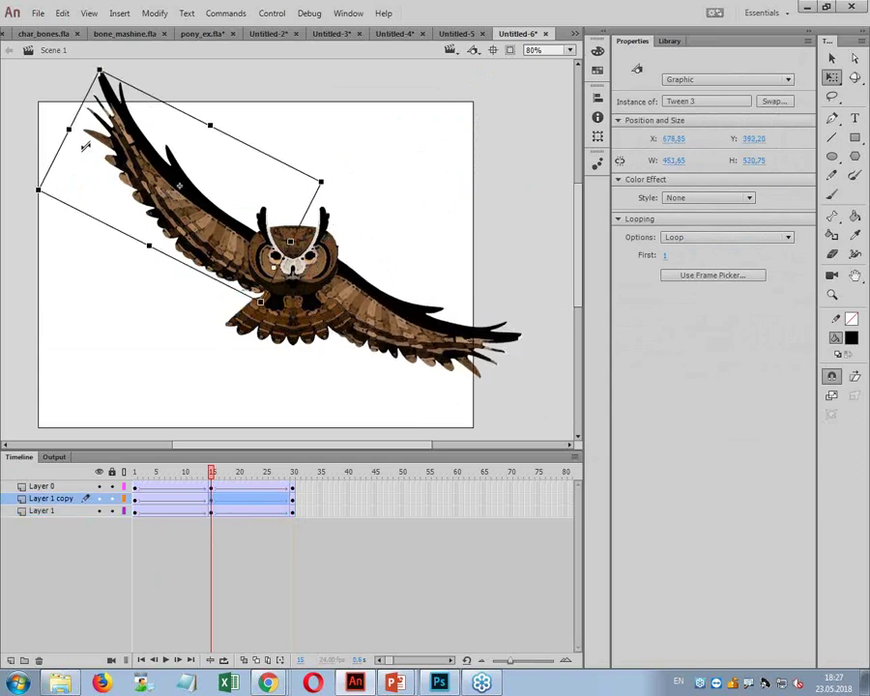
{"action": "left_click_drag", "start_coordinate": [70, 130], "coordinate": [112, 151]}
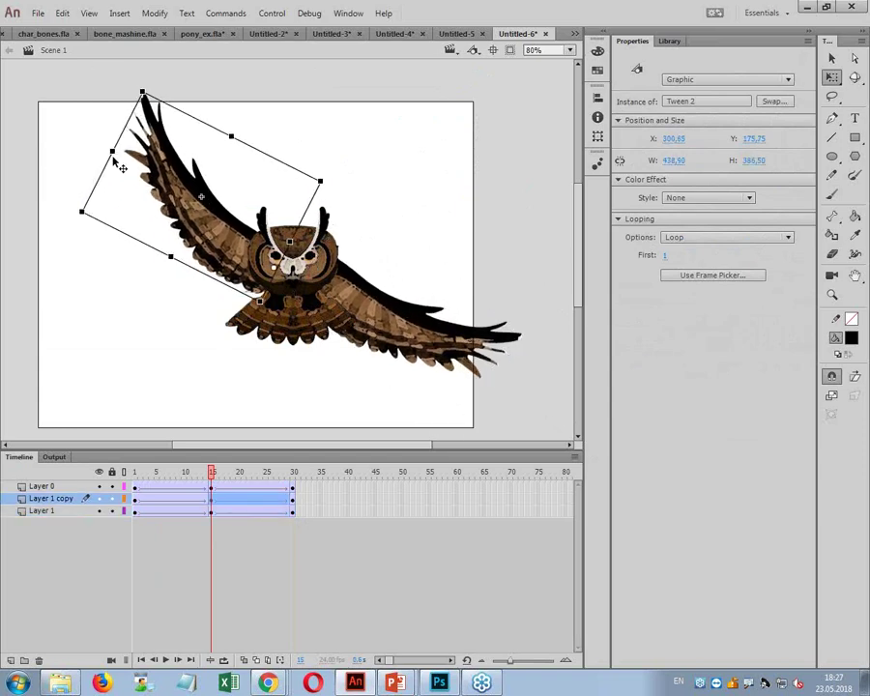
{"action": "left_click", "coordinate": [118, 115]}
{"action": "left_click", "coordinate": [145, 106]}
{"action": "left_click_drag", "start_coordinate": [142, 90], "coordinate": [150, 307]}
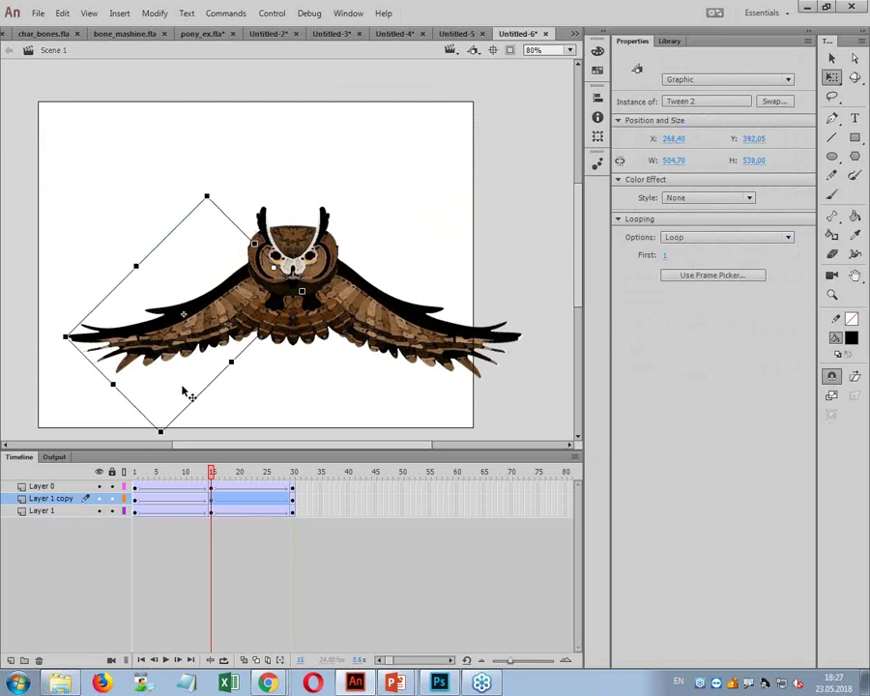
{"action": "left_click_drag", "start_coordinate": [66, 334], "coordinate": [97, 363]}
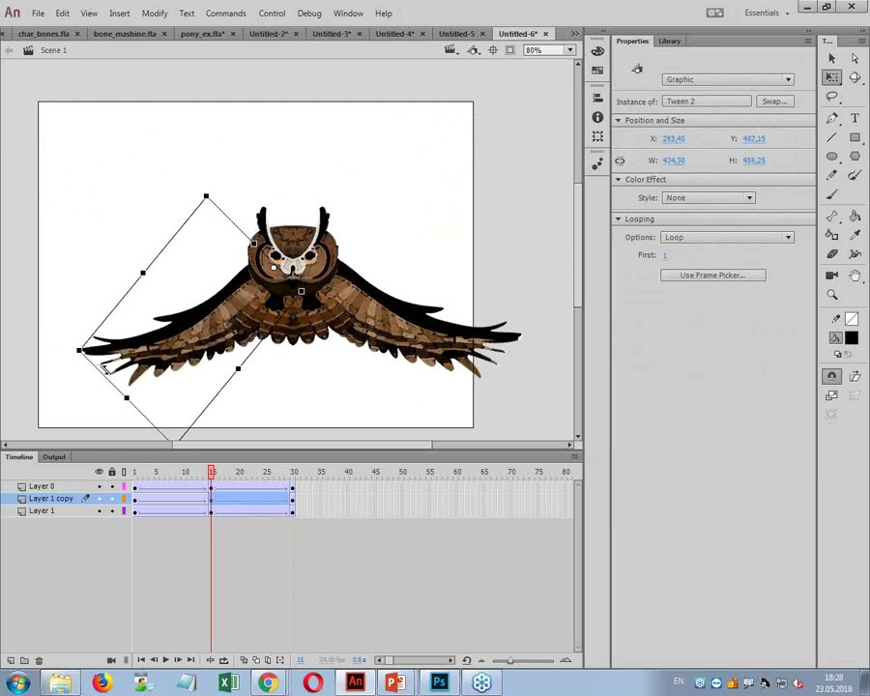
- Fine-tune the right wing's downward rotation on frame 15 and play the flap animation
{"action": "left_click", "coordinate": [493, 355]}
{"action": "left_click_drag", "start_coordinate": [498, 365], "coordinate": [496, 368]}
{"action": "key", "text": "Return"}
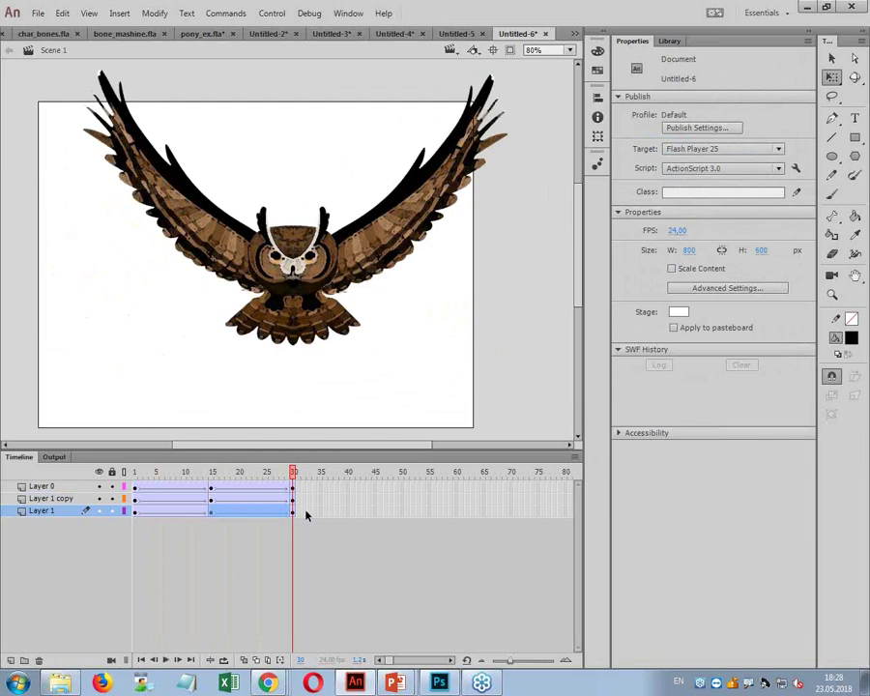
- Move the whole owl down to Y 187.55 on frame 15, and preview the body's bobbing motion
{"action": "left_click_drag", "start_coordinate": [295, 478], "coordinate": [213, 481]}
{"action": "left_click_drag", "start_coordinate": [56, 140], "coordinate": [547, 428]}
{"action": "left_click_drag", "start_coordinate": [307, 311], "coordinate": [309, 333]}
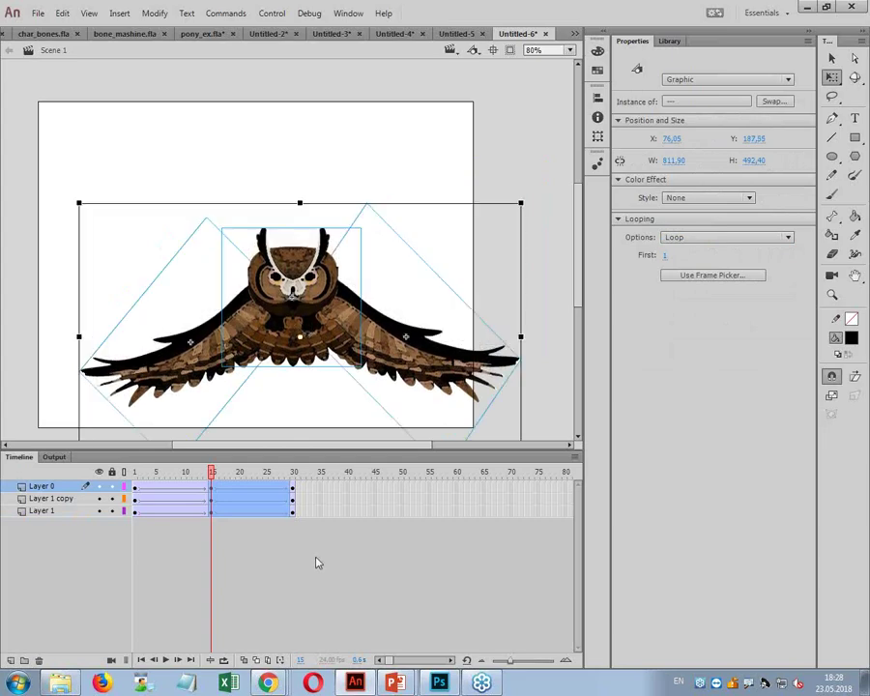
{"action": "left_click", "coordinate": [218, 481]}
{"action": "key", "text": "Return"}
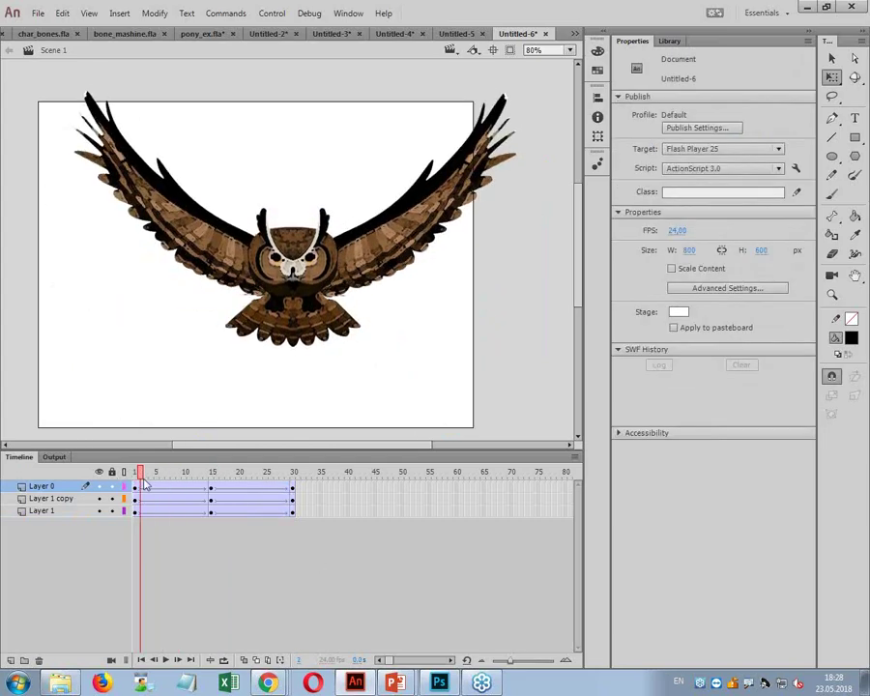
{"action": "left_click_drag", "start_coordinate": [188, 486], "coordinate": [126, 491]}
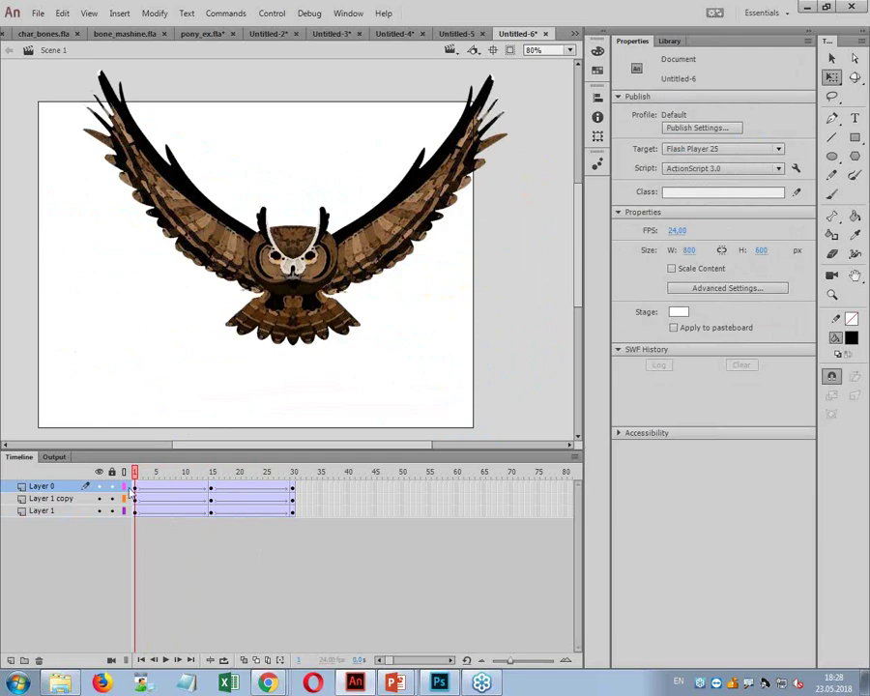
- Apply a custom S-shaped ease to both wings' tweens between frames 1 and 15, with flat handles at 0% and 100%
{"action": "left_click", "coordinate": [136, 489]}
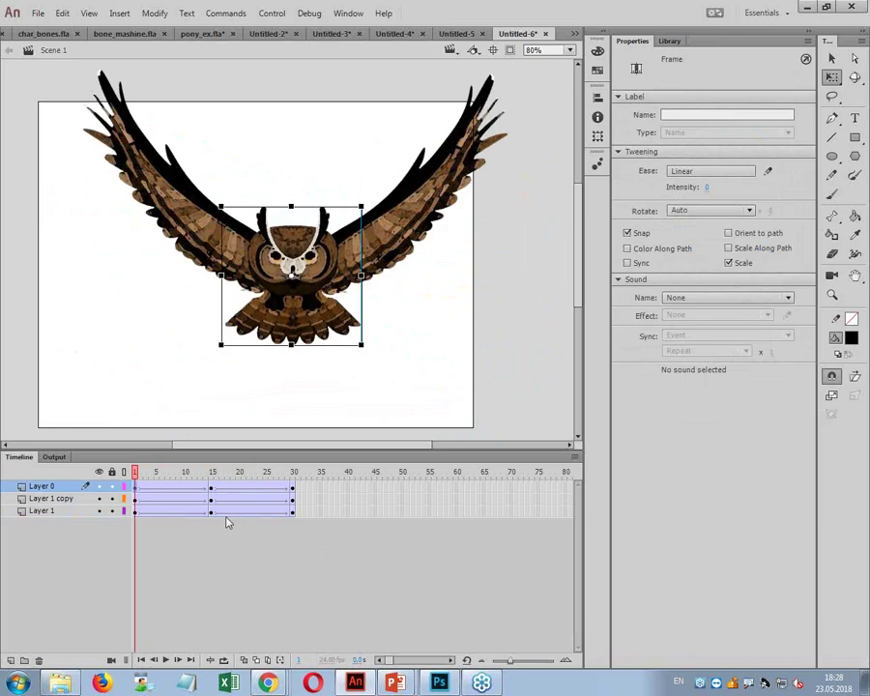
{"action": "left_click", "coordinate": [167, 512]}
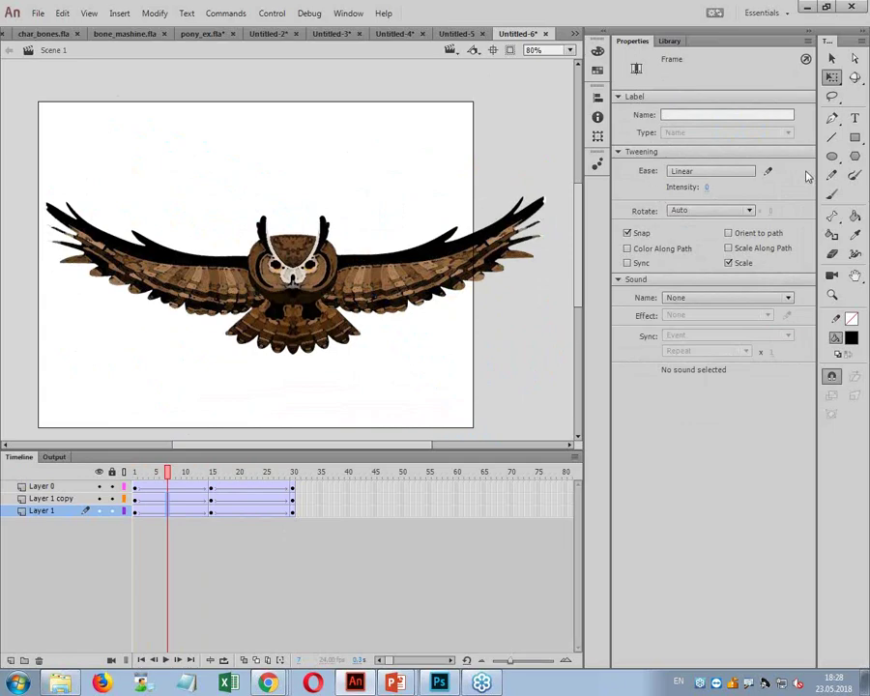
{"action": "left_click", "coordinate": [769, 171]}
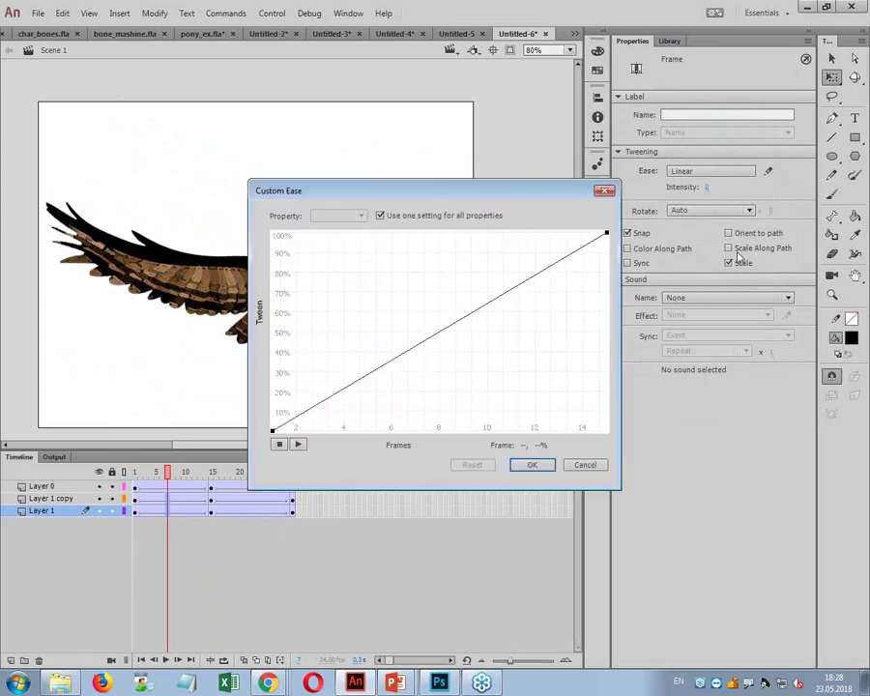
{"action": "left_click", "coordinate": [273, 432]}
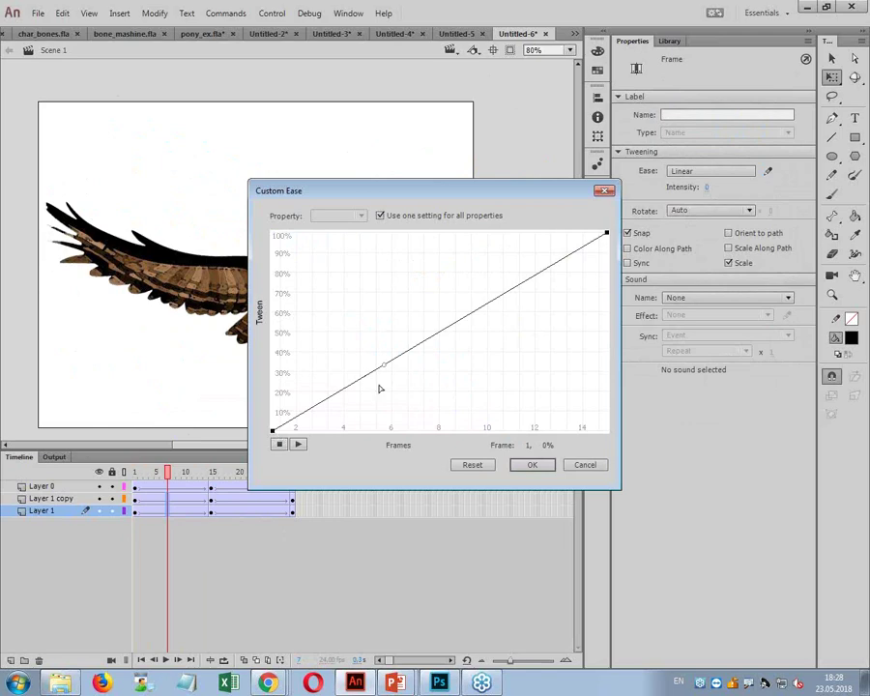
{"action": "left_click_drag", "start_coordinate": [384, 371], "coordinate": [457, 434]}
{"action": "left_click", "coordinate": [627, 233]}
{"action": "left_click", "coordinate": [606, 234]}
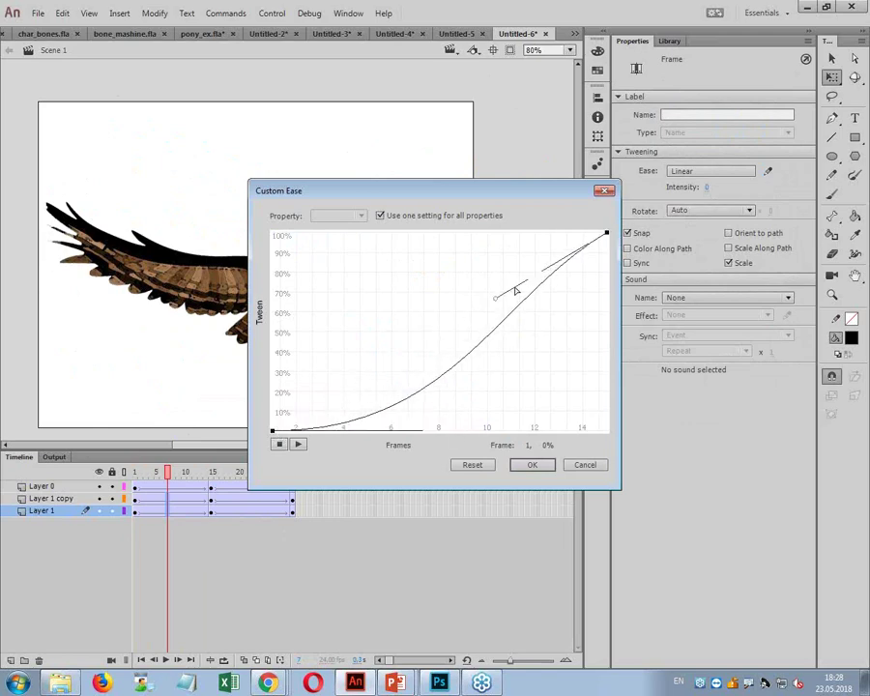
{"action": "left_click_drag", "start_coordinate": [487, 261], "coordinate": [477, 233]}
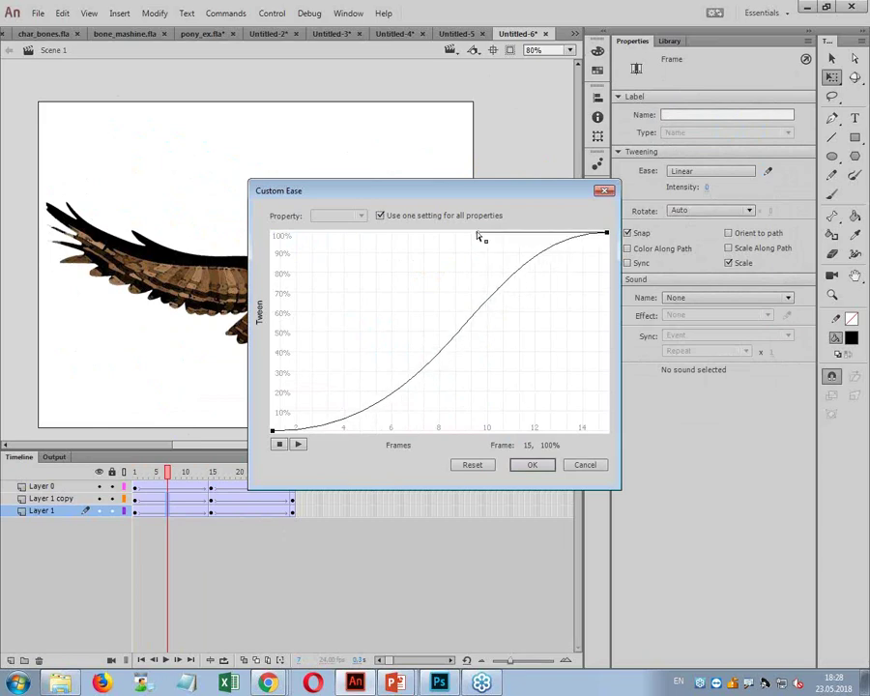
{"action": "left_click", "coordinate": [275, 433]}
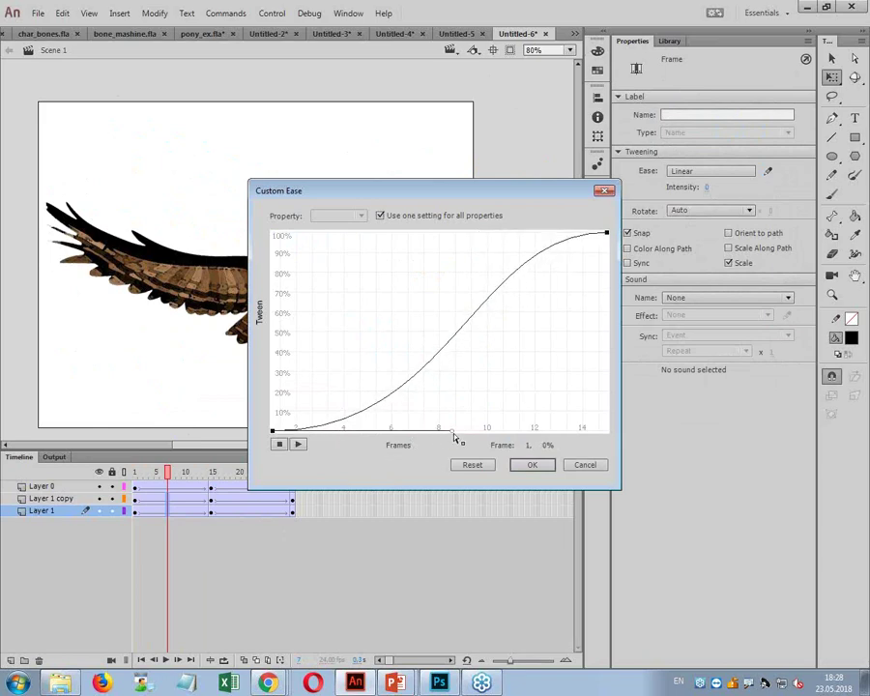
{"action": "left_click_drag", "start_coordinate": [454, 437], "coordinate": [469, 439]}
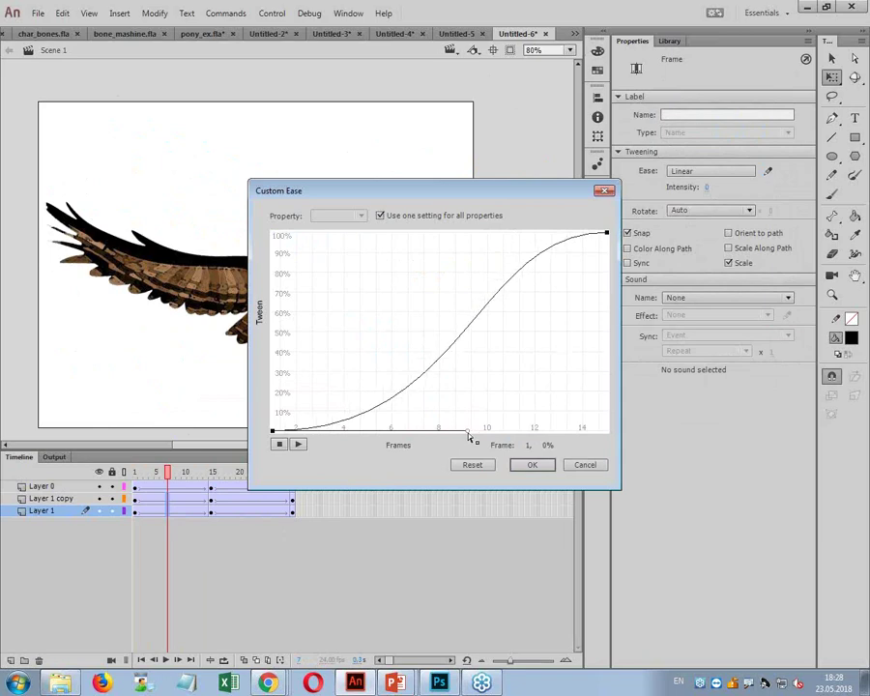
{"action": "left_click", "coordinate": [541, 467]}
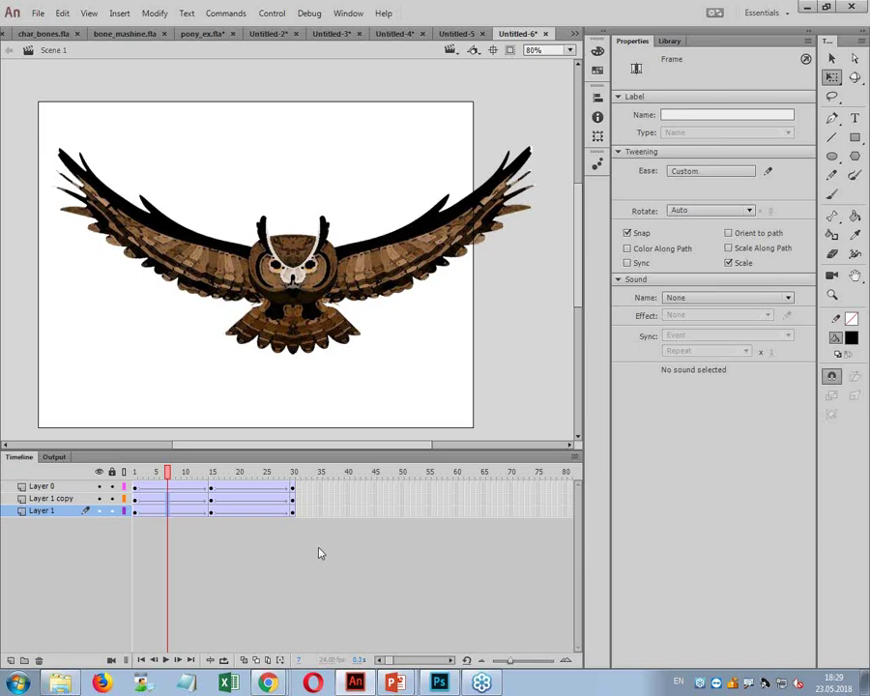
- Apply a custom S-shaped ease to both wings' tweens between frames 15 and 30, with flat handles at 0% and 100%
{"action": "left_click", "coordinate": [252, 505]}
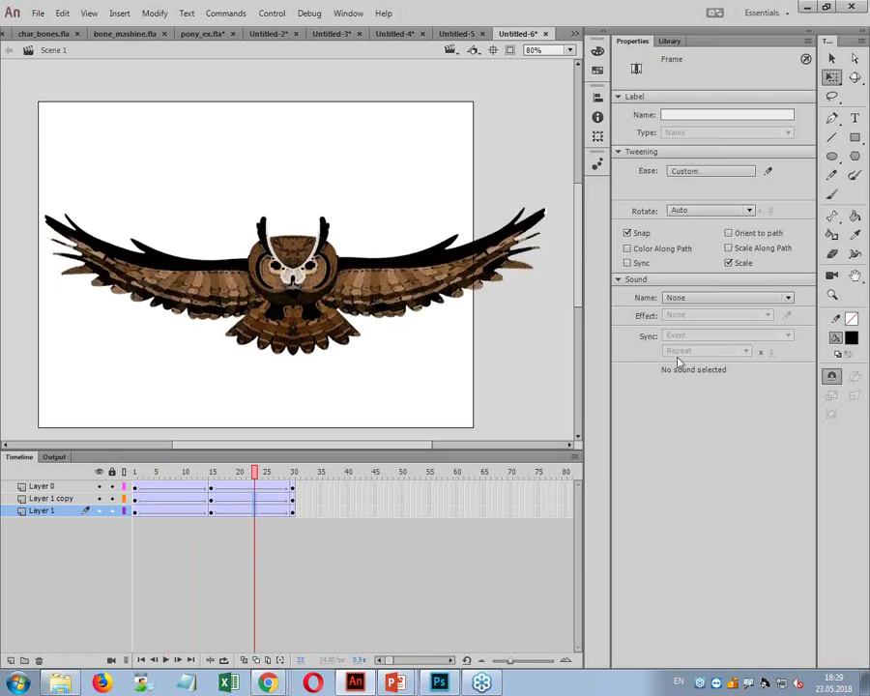
{"action": "left_click", "coordinate": [768, 171]}
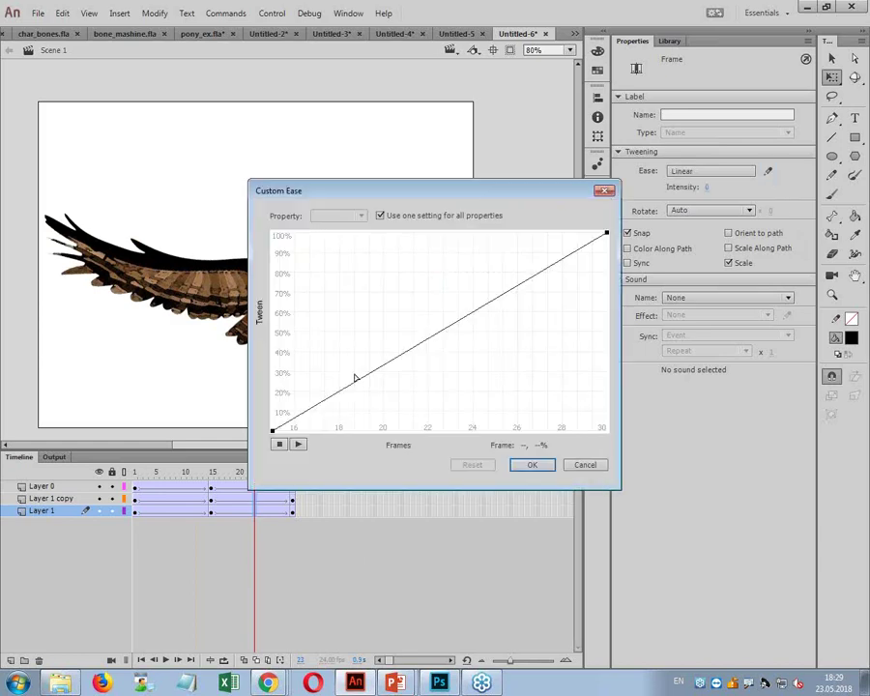
{"action": "left_click", "coordinate": [273, 431]}
{"action": "left_click_drag", "start_coordinate": [392, 373], "coordinate": [428, 434]}
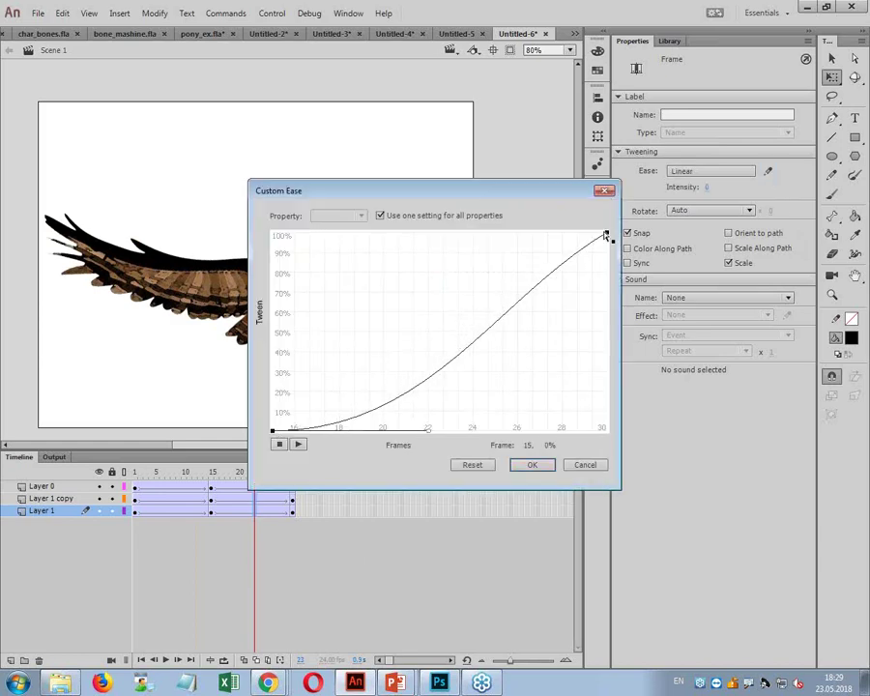
{"action": "left_click", "coordinate": [606, 233]}
{"action": "left_click_drag", "start_coordinate": [495, 300], "coordinate": [461, 234]}
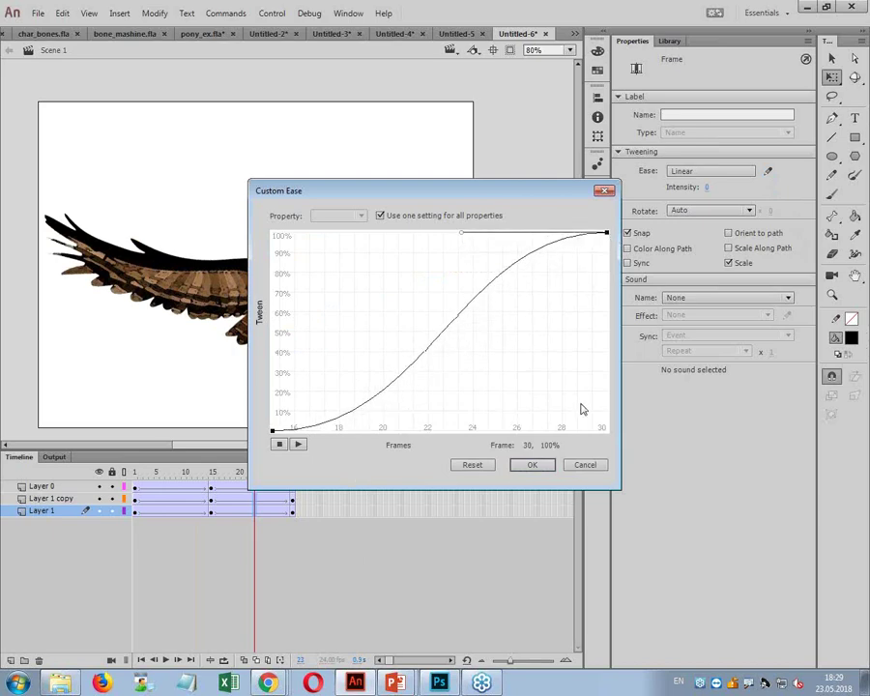
{"action": "left_click", "coordinate": [533, 465]}
- Play the eased wing flap from frame 1 and return to the first frame
{"action": "left_click_drag", "start_coordinate": [255, 471], "coordinate": [130, 474]}
{"action": "key", "text": "Return"}
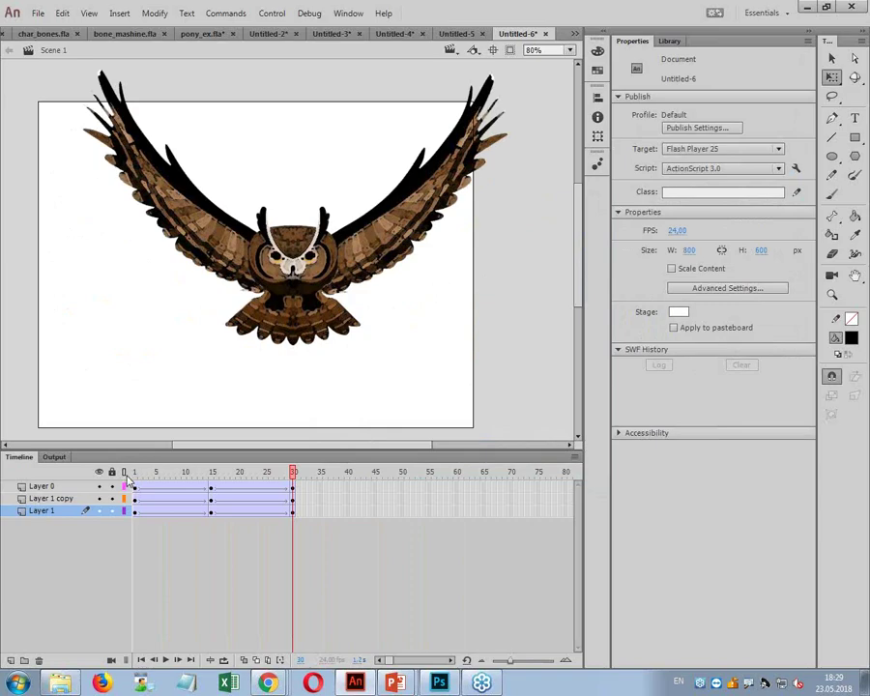
{"action": "left_click_drag", "start_coordinate": [294, 475], "coordinate": [132, 489]}
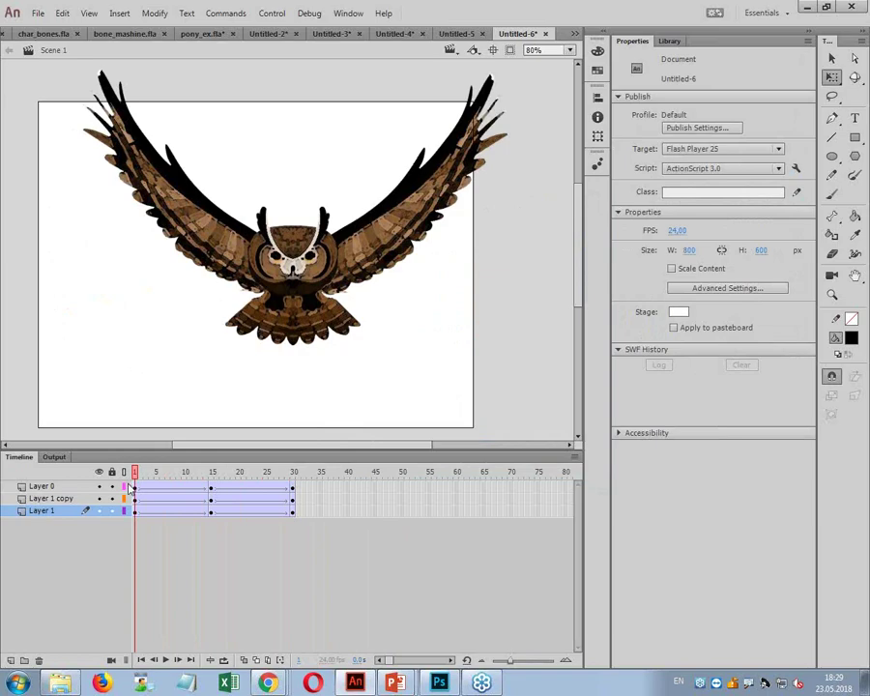
{"action": "mouse_move", "coordinate": [131, 488]}
{"action": "left_mouse_down"}
{"action": "mouse_move", "coordinate": [299, 494]}
{"action": "mouse_move", "coordinate": [134, 489]}
{"action": "left_mouse_up"}
- Copy all three animated owl layers: Layer 0, Layer 1 copy and Layer 1
{"action": "left_click", "coordinate": [39, 486]}
{"action": "left_click", "coordinate": [37, 510], "text": "shift"}
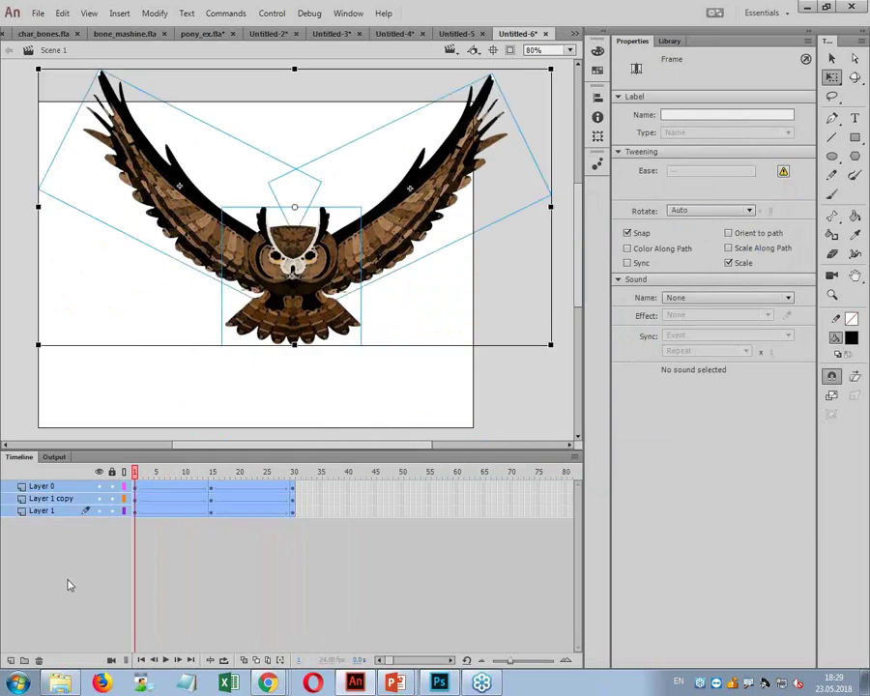
{"action": "right_click", "coordinate": [46, 505]}
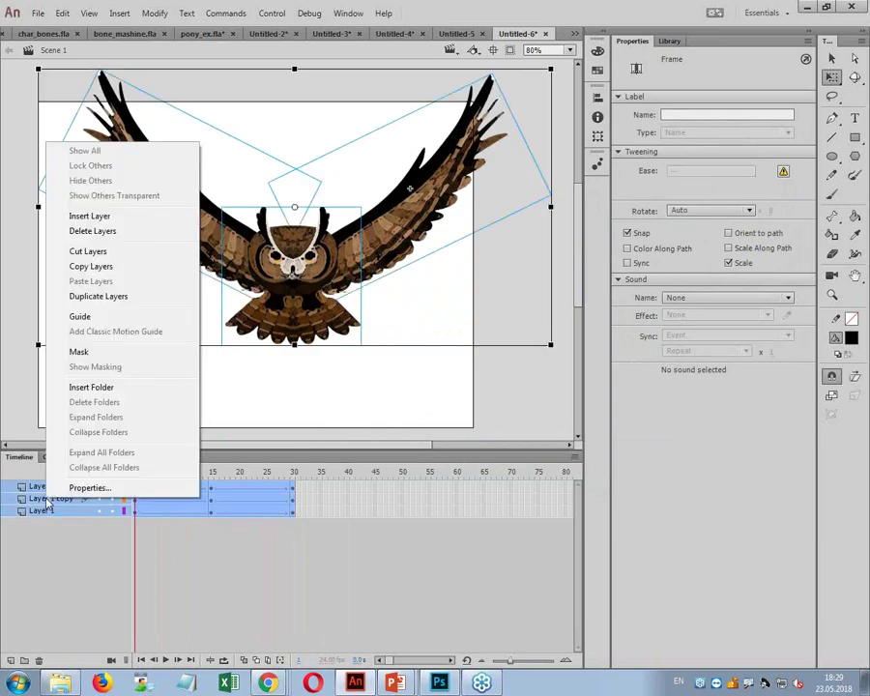
{"action": "left_click", "coordinate": [102, 267]}
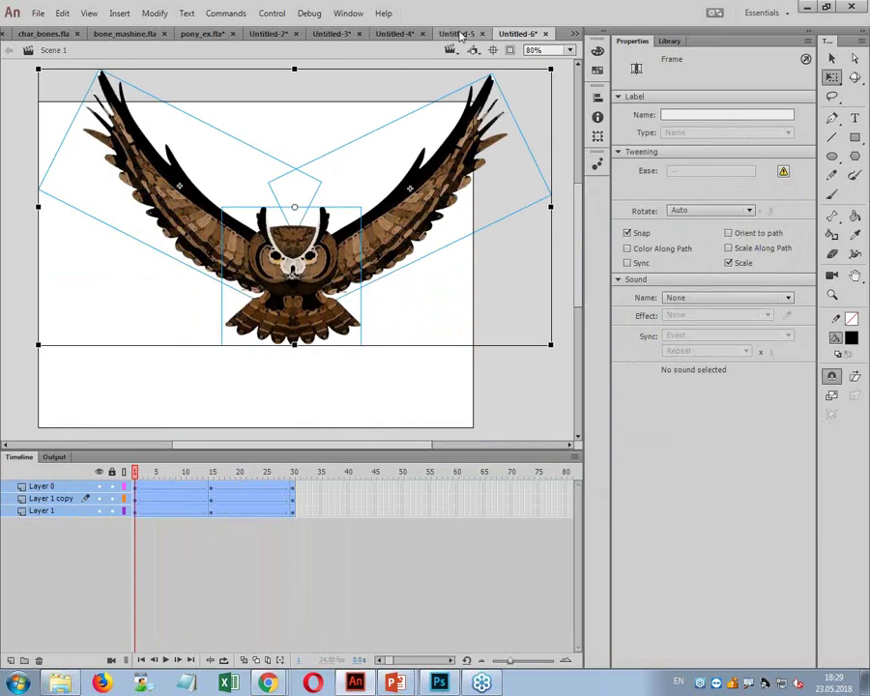
- Switch to the forest scene document Untitled-4 and delete Layer 5 with the old bird
{"action": "left_click", "coordinate": [462, 34]}
{"action": "left_click", "coordinate": [462, 33]}
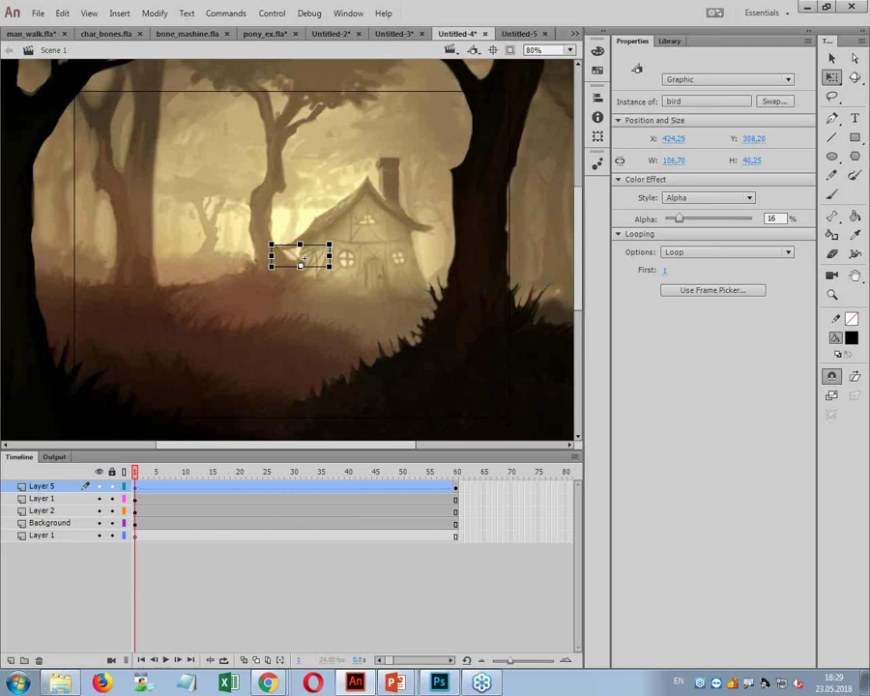
{"action": "left_click", "coordinate": [39, 661]}
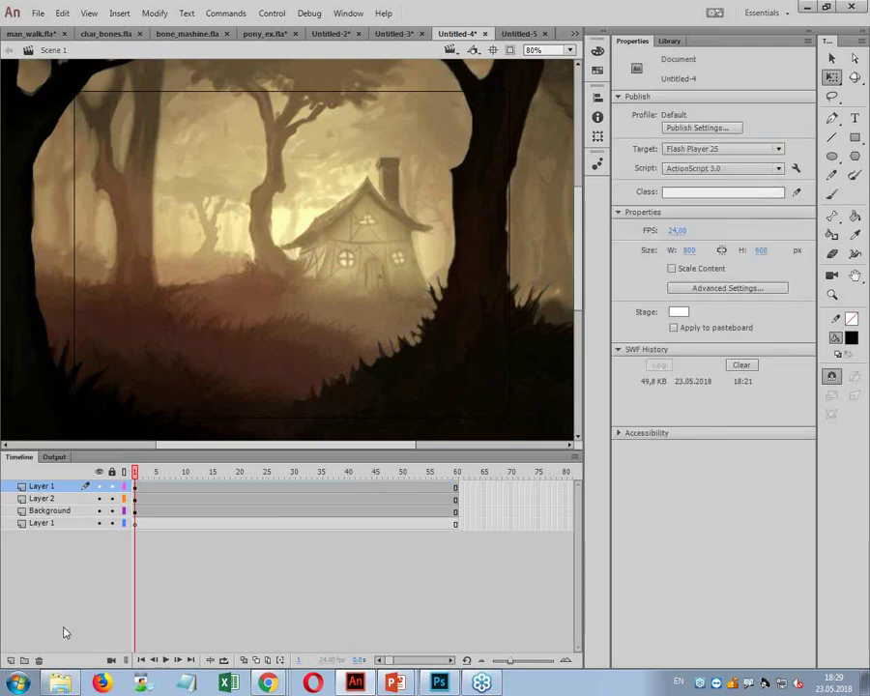
- Create a new Graphic symbol named owl in the forest document
{"action": "left_click", "coordinate": [120, 13]}
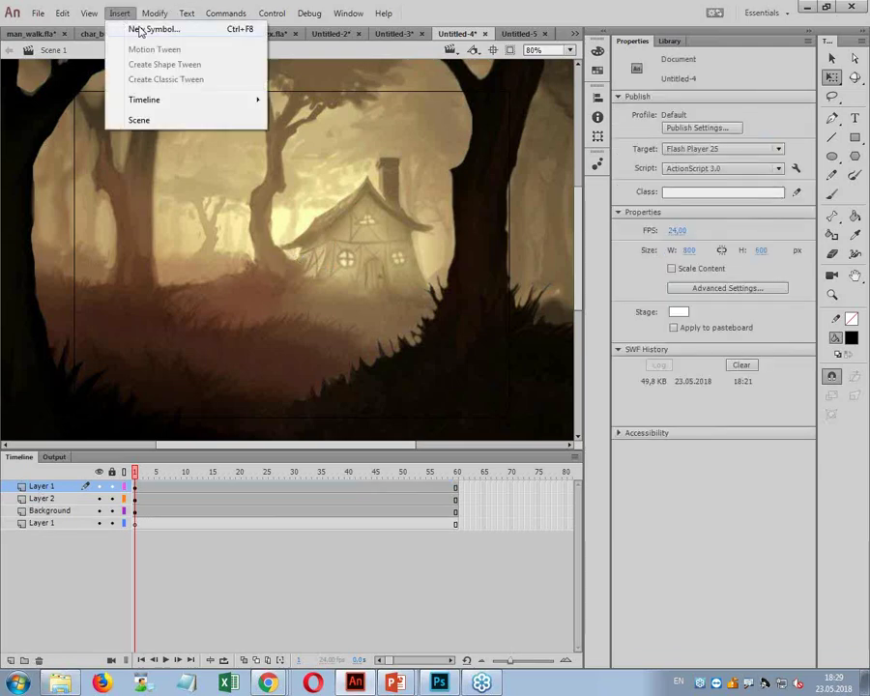
{"action": "left_click", "coordinate": [145, 28]}
{"action": "type", "text": "owl"}
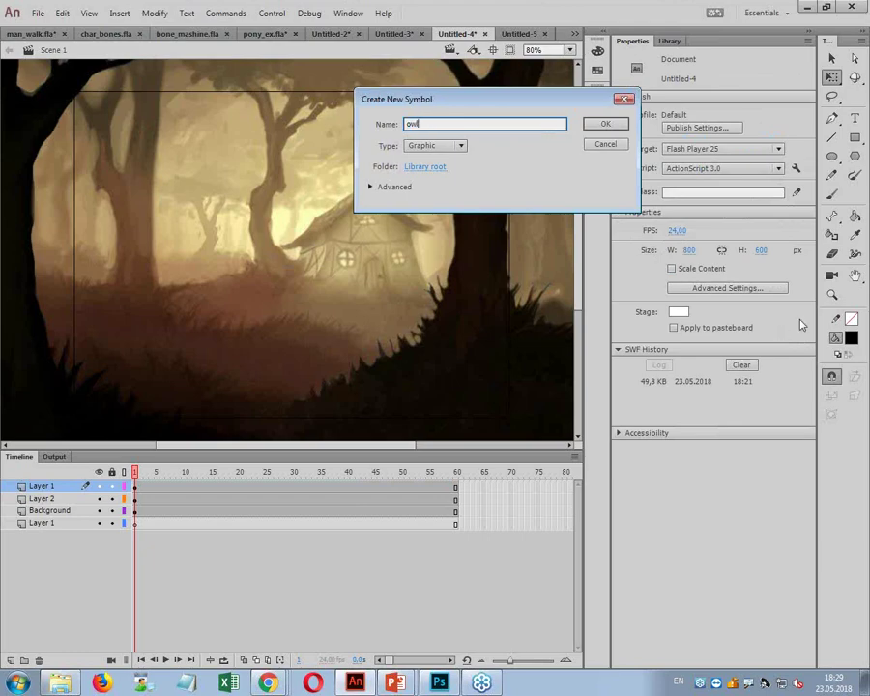
{"action": "left_click", "coordinate": [601, 123]}
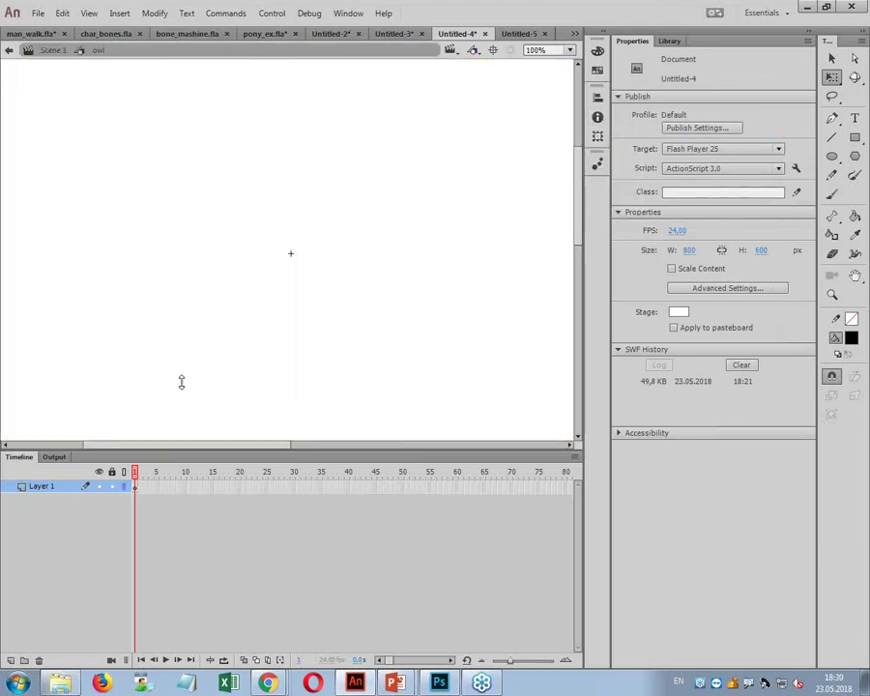
- Paste the copied animated owl layers into the owl symbol and delete its empty Layer 1
{"action": "right_click", "coordinate": [48, 485]}
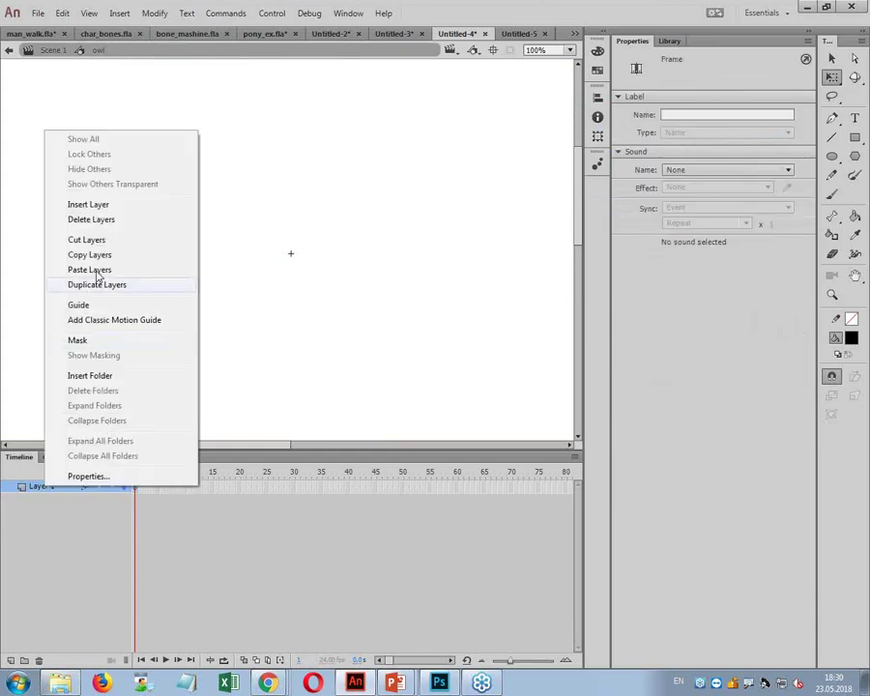
{"action": "left_click", "coordinate": [96, 273]}
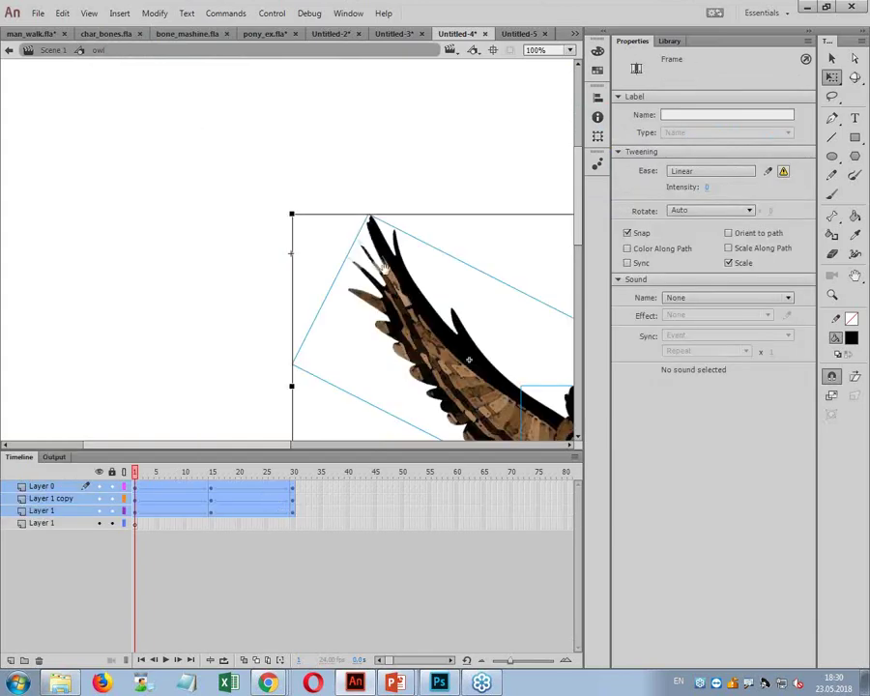
{"action": "left_click_drag", "start_coordinate": [135, 473], "coordinate": [162, 481]}
{"action": "left_click", "coordinate": [39, 661]}
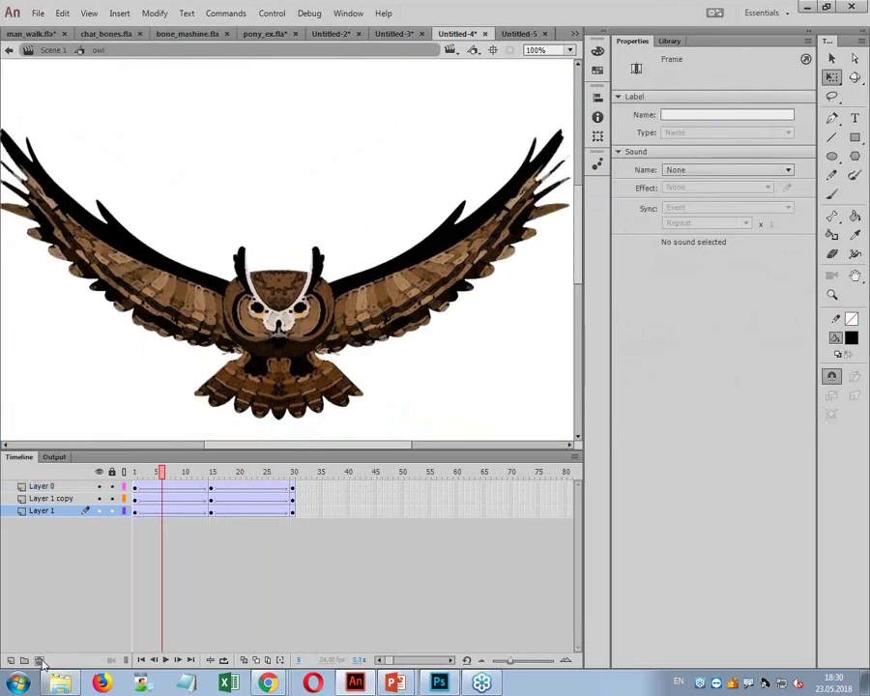
- Return to Scene 1, place an instance of the owl symbol over the forest, and scale it down
{"action": "left_click", "coordinate": [50, 49]}
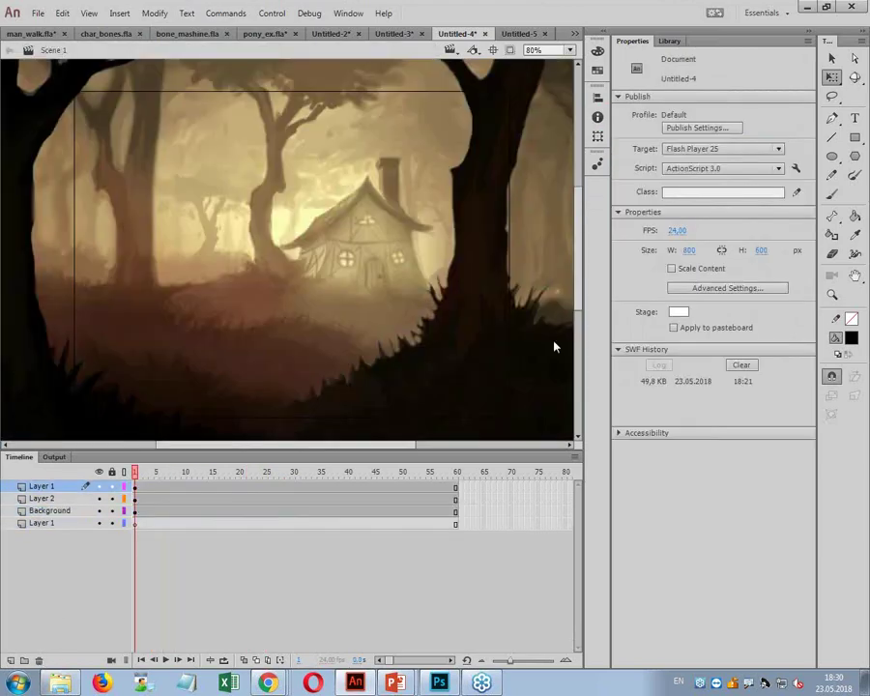
{"action": "left_click", "coordinate": [667, 41]}
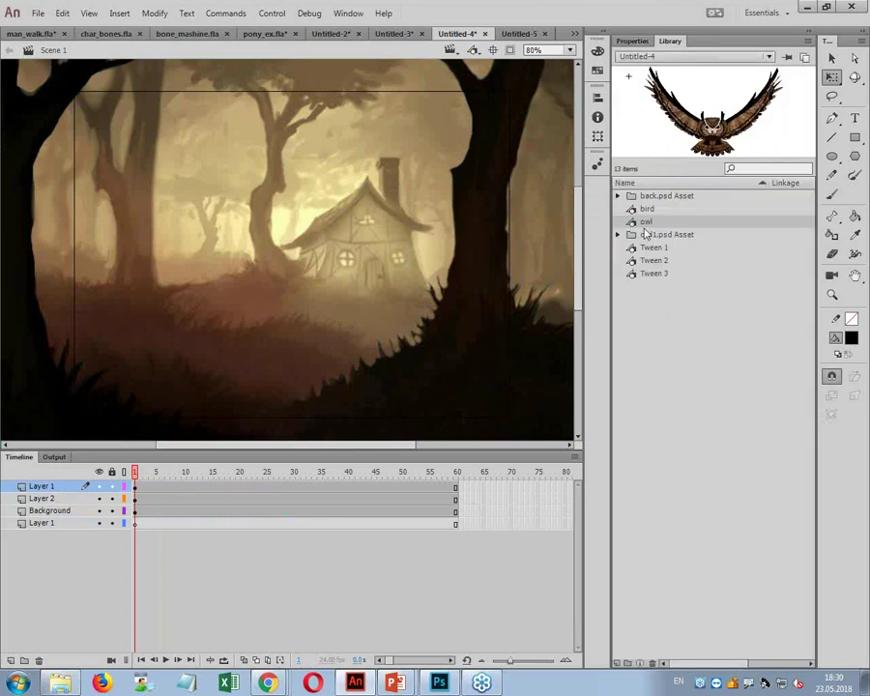
{"action": "left_click_drag", "start_coordinate": [270, 263], "coordinate": [271, 263]}
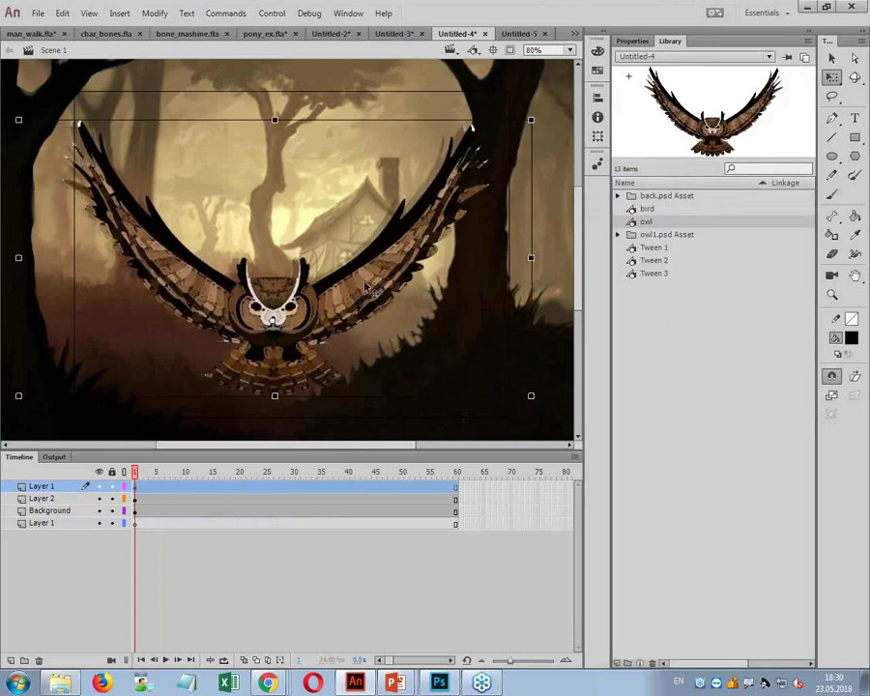
{"action": "left_click_drag", "start_coordinate": [525, 127], "coordinate": [465, 156]}
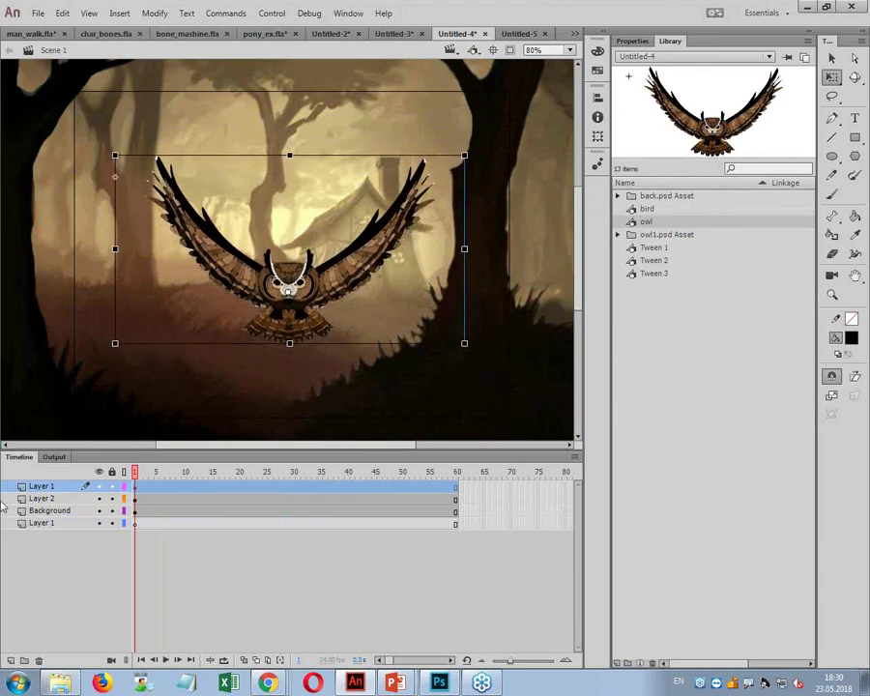
- View the stage at 50% and examine which part of the forest each layer contains
{"action": "left_click", "coordinate": [39, 524]}
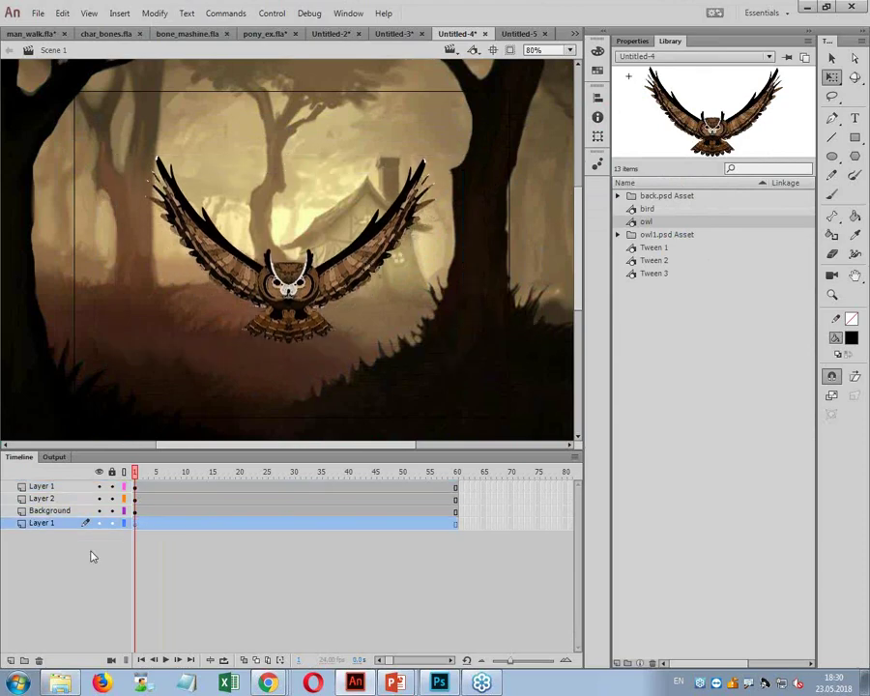
{"action": "left_click", "coordinate": [56, 510]}
{"action": "left_click", "coordinate": [54, 498]}
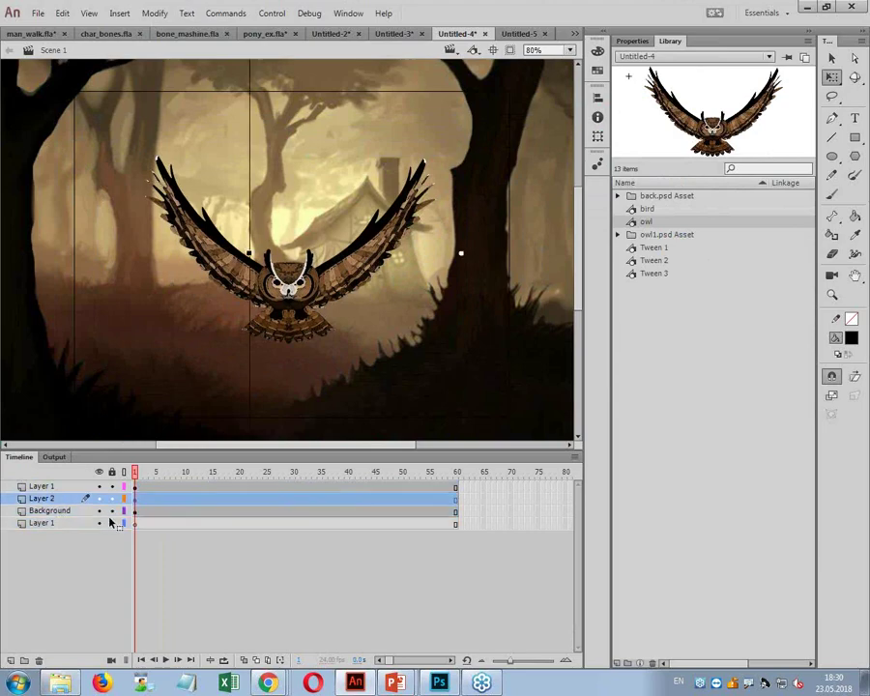
{"action": "left_click", "coordinate": [551, 49]}
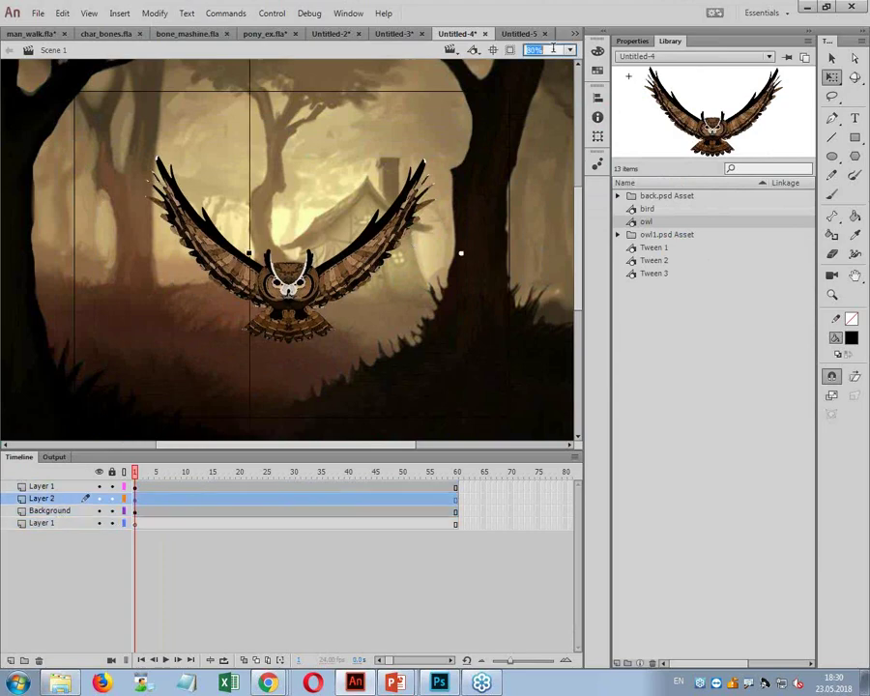
{"action": "type", "text": "50"}
{"action": "key", "text": "Return"}
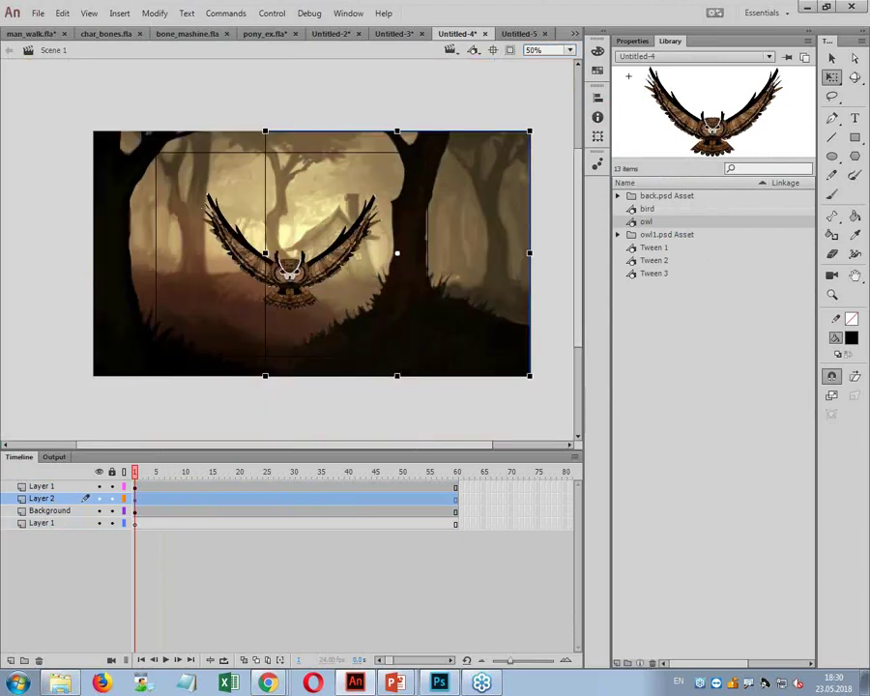
{"action": "left_click", "coordinate": [302, 421]}
{"action": "left_click", "coordinate": [431, 315]}
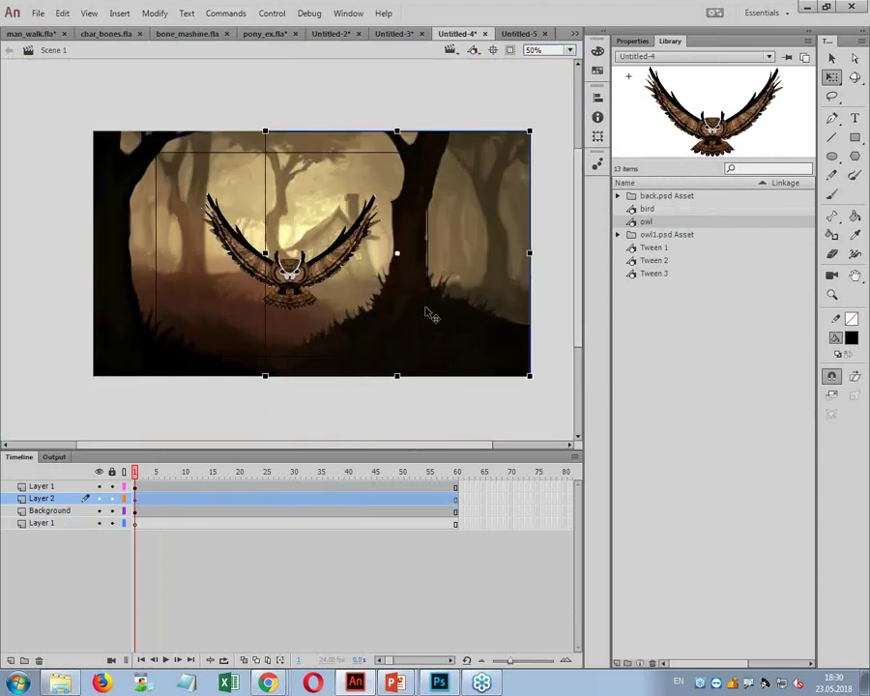
{"action": "left_click", "coordinate": [125, 297]}
{"action": "left_click_drag", "start_coordinate": [126, 297], "coordinate": [85, 294]}
{"action": "key", "text": "ctrl+z"}
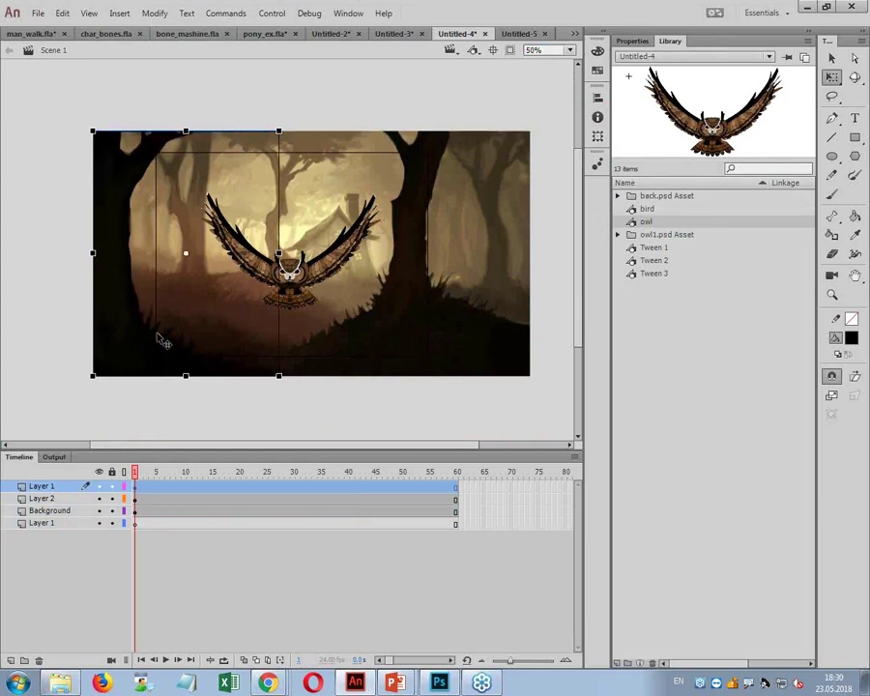
{"action": "left_click", "coordinate": [290, 210]}
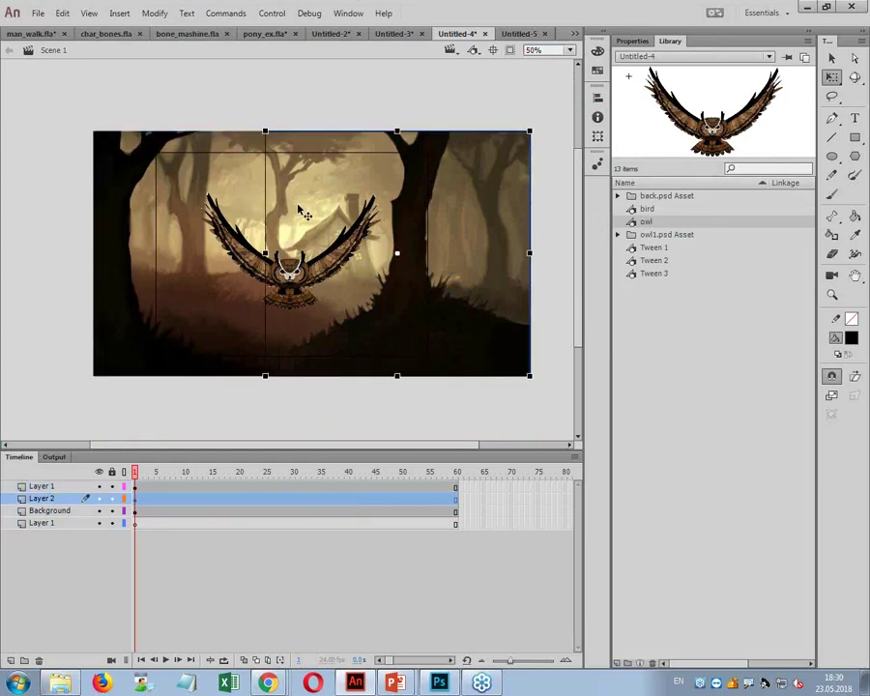
{"action": "left_click", "coordinate": [200, 239]}
{"action": "left_click", "coordinate": [120, 290]}
{"action": "left_click_drag", "start_coordinate": [120, 290], "coordinate": [64, 297]}
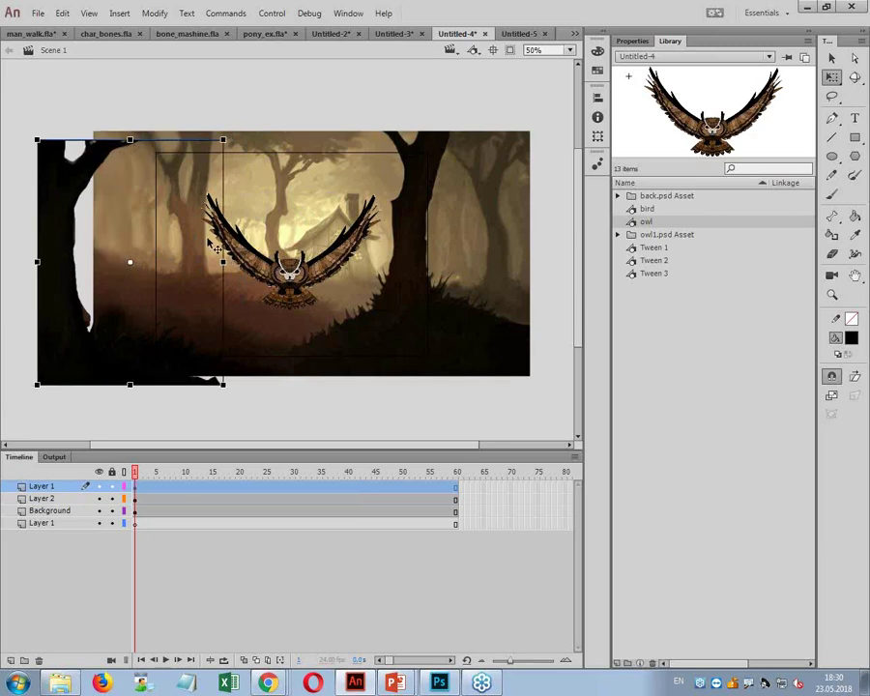
{"action": "left_click", "coordinate": [267, 203]}
{"action": "left_click_drag", "start_coordinate": [267, 203], "coordinate": [272, 203]}
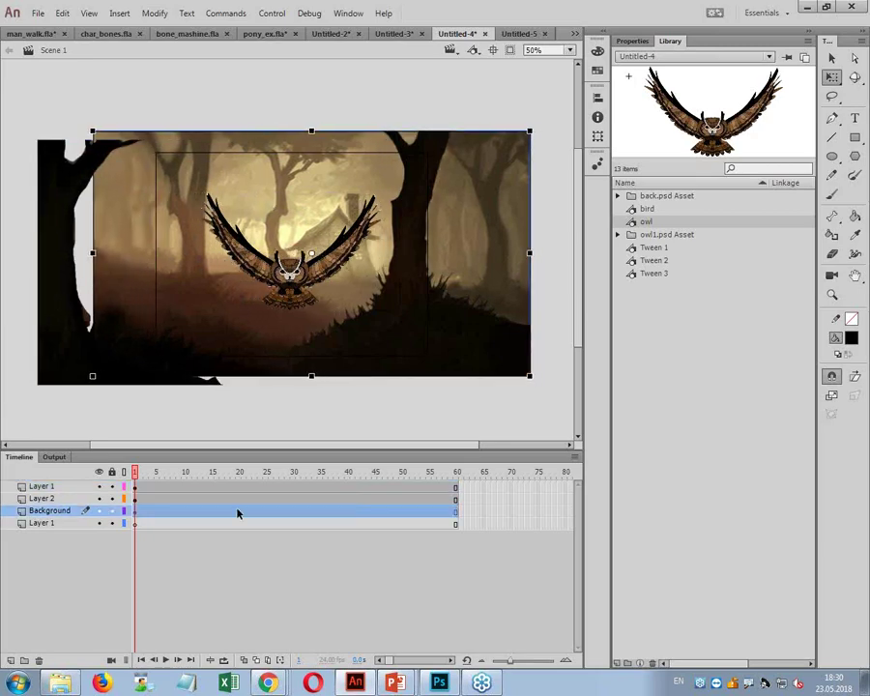
{"action": "left_click", "coordinate": [232, 485]}
{"action": "key", "text": "ctrl+z"}
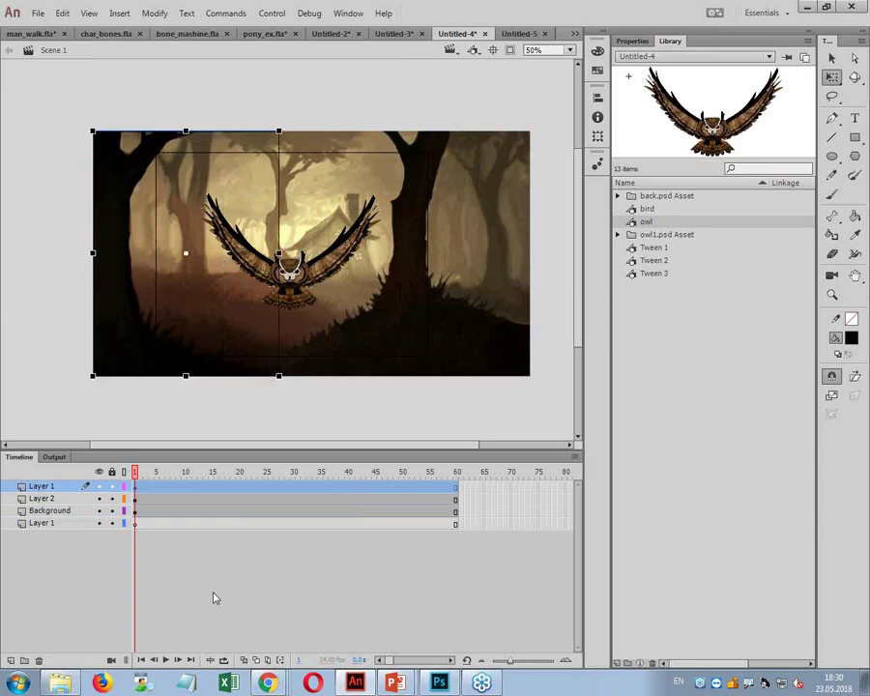
- Move the owl instance from the top Layer 1 to a new topmost layer named Owl, keeping its position
{"action": "left_click", "coordinate": [182, 206]}
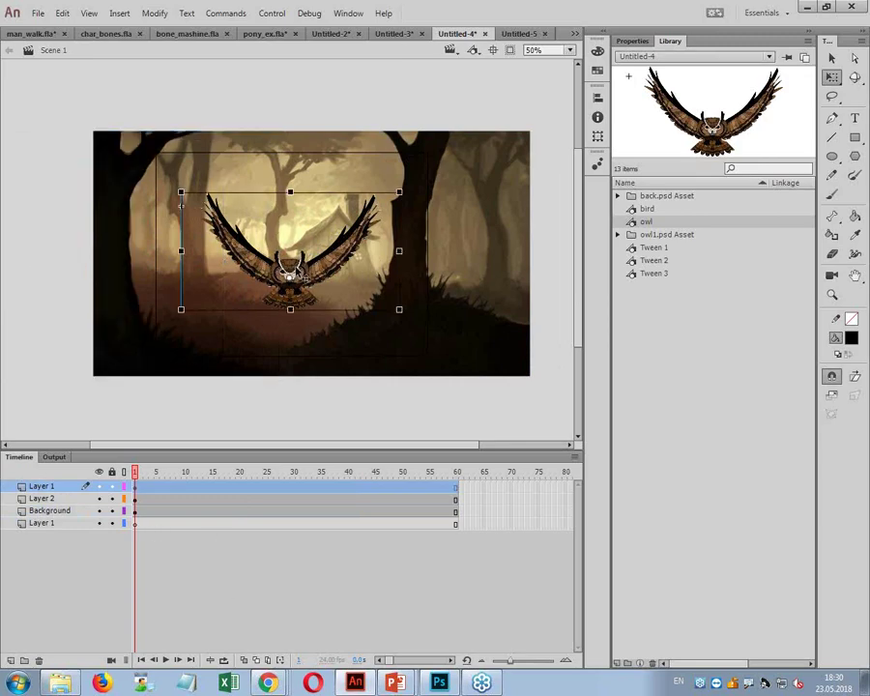
{"action": "key", "text": "ctrl+x"}
{"action": "right_click", "coordinate": [13, 483]}
{"action": "left_click", "coordinate": [64, 550]}
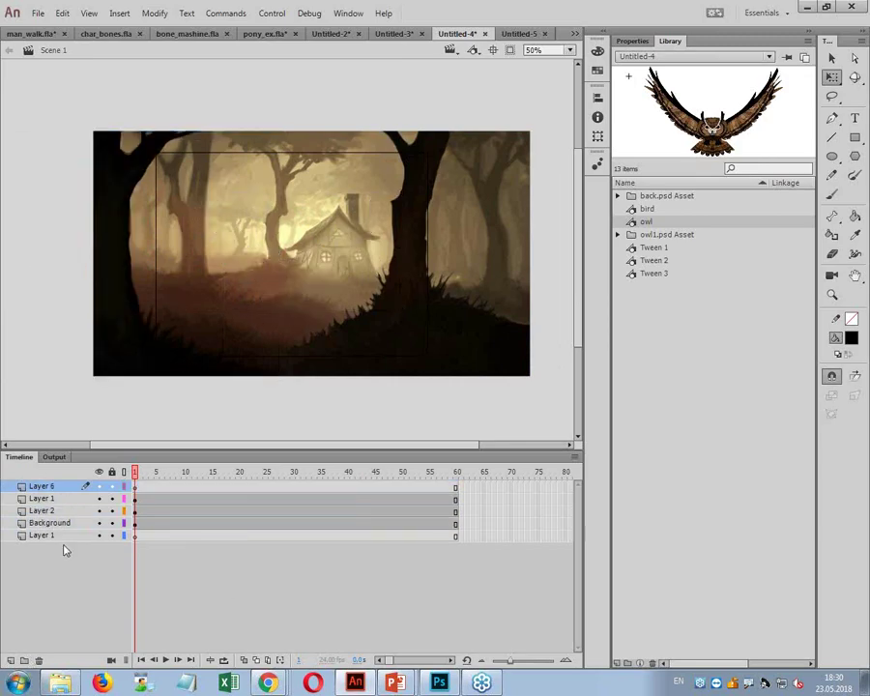
{"action": "double_click", "coordinate": [58, 485]}
{"action": "type", "text": "Ow"}
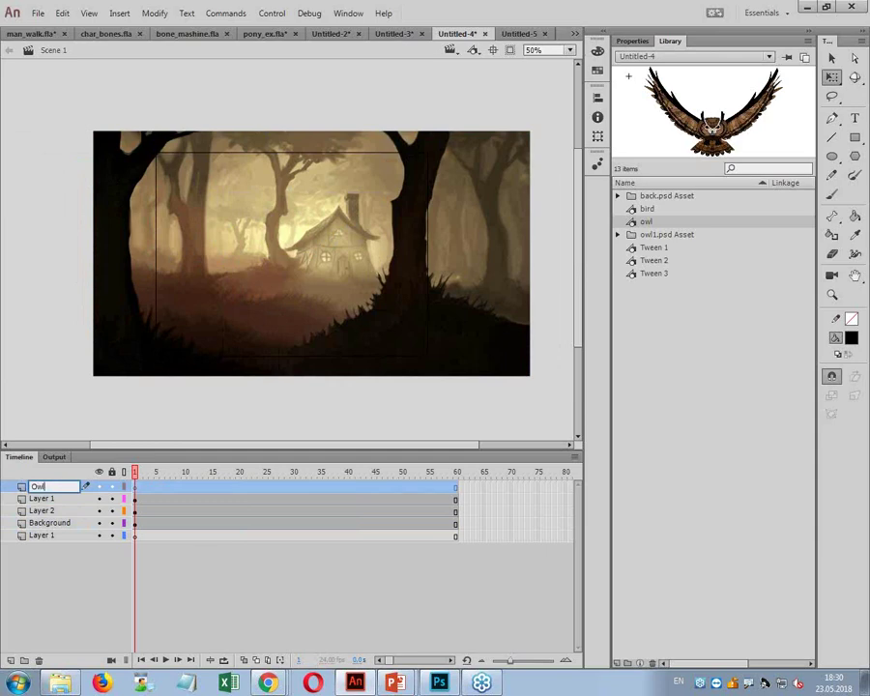
{"action": "type", "text": "l"}
{"action": "key", "text": "Return"}
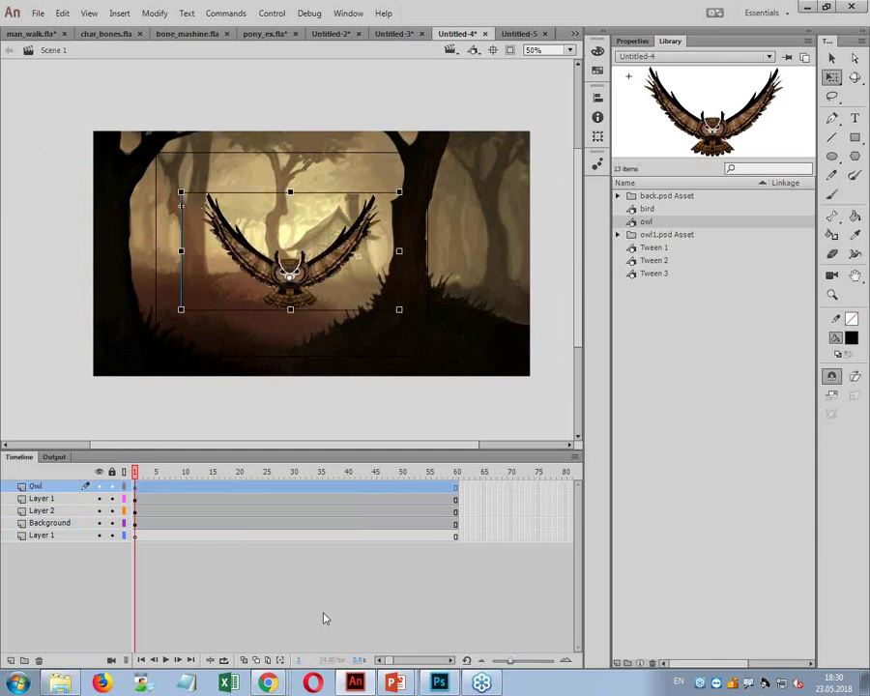
- Create a classic tween on the Background layer and insert its end keyframe at frame 80
{"action": "left_click", "coordinate": [114, 326]}
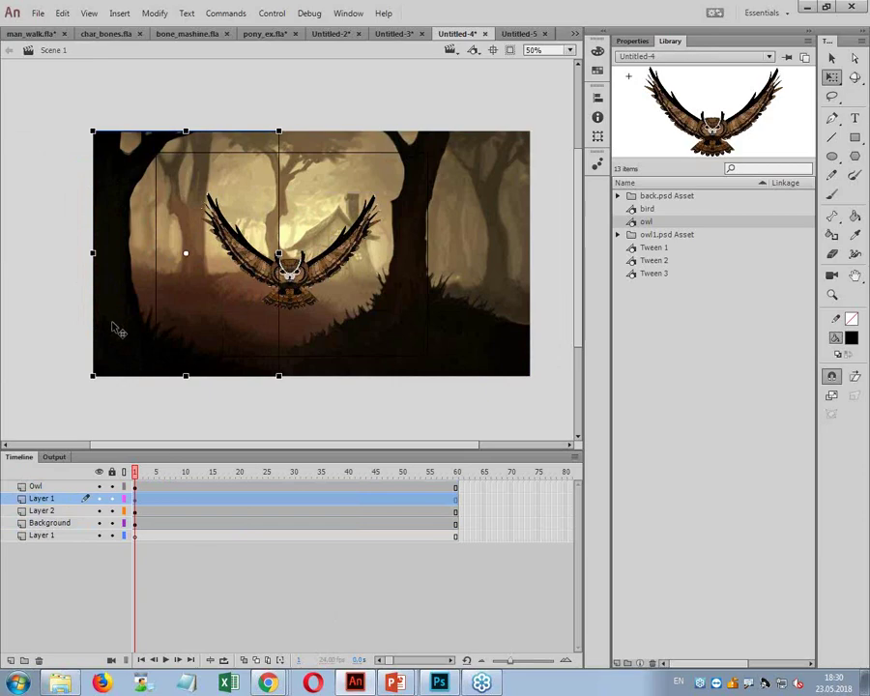
{"action": "left_click", "coordinate": [325, 307]}
{"action": "left_click", "coordinate": [58, 524]}
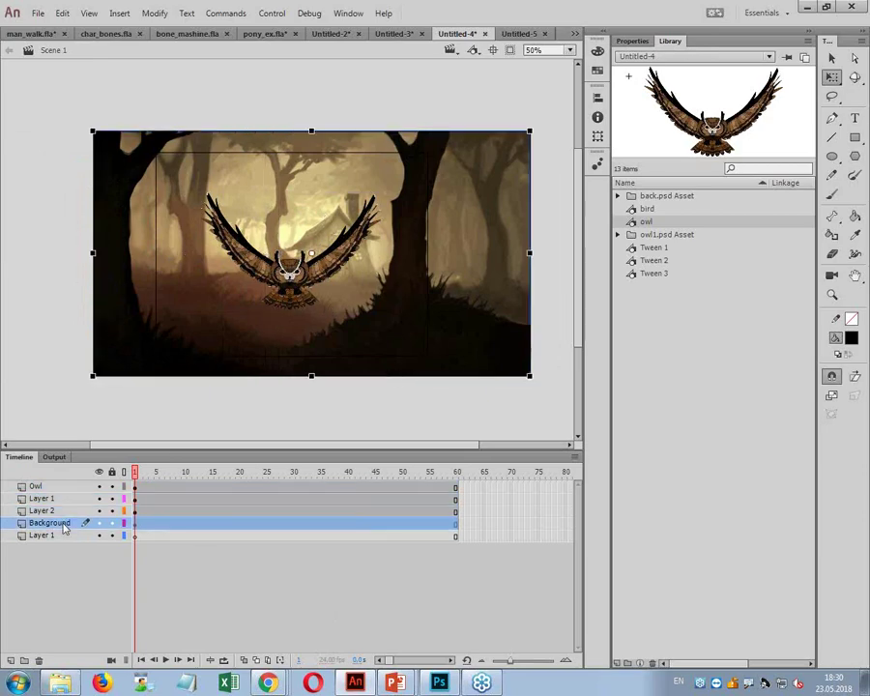
{"action": "right_click", "coordinate": [135, 530]}
{"action": "left_click", "coordinate": [208, 171]}
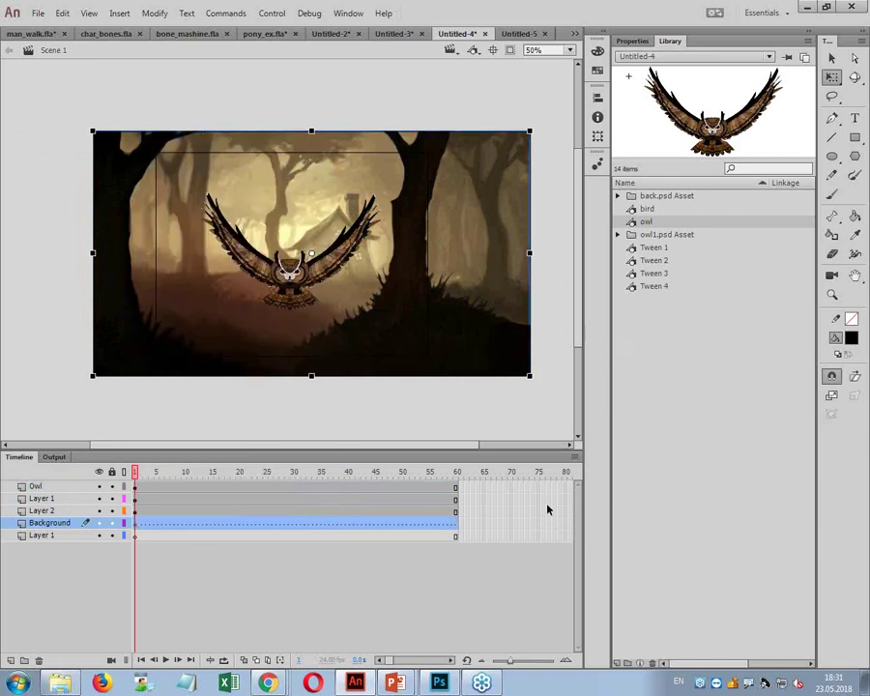
{"action": "left_click", "coordinate": [567, 528]}
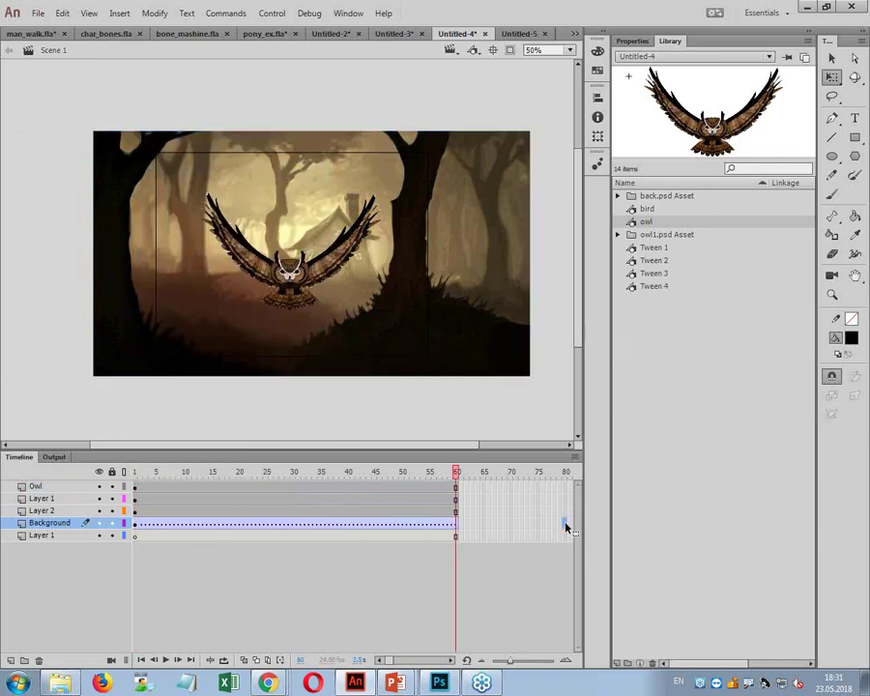
{"action": "key", "text": "F6"}
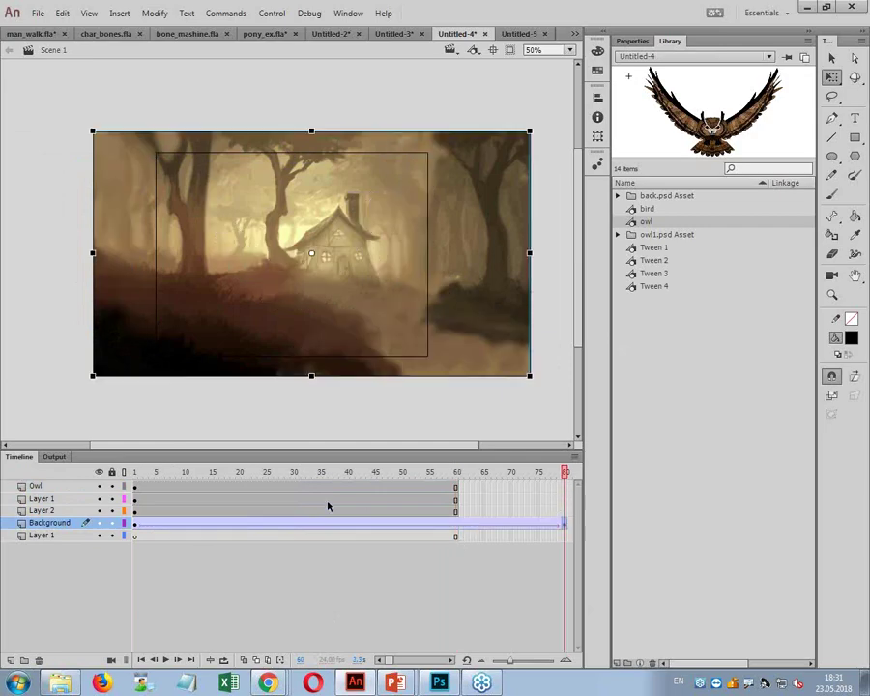
- At frame 80, shift the background artwork right and shrink it slightly, and scrub back to frame 1
{"action": "left_click_drag", "start_coordinate": [468, 318], "coordinate": [487, 321]}
{"action": "left_click_drag", "start_coordinate": [556, 379], "coordinate": [522, 346]}
{"action": "left_click_drag", "start_coordinate": [565, 473], "coordinate": [66, 476]}
- Shift Layer 2's tree slightly right at frame 1 and add a classic tween with an end keyframe at frame 80
{"action": "left_click", "coordinate": [44, 510]}
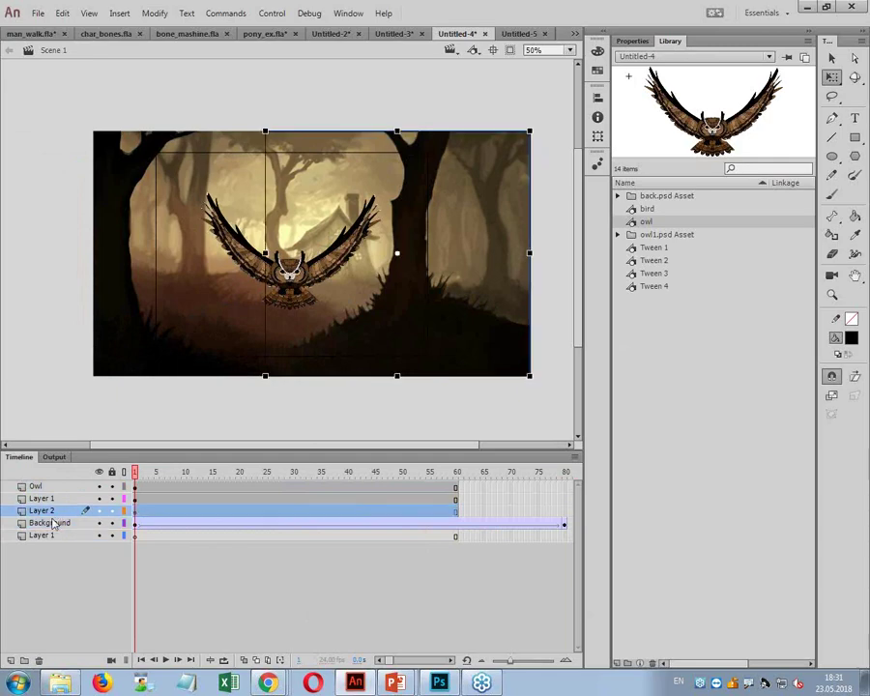
{"action": "left_click_drag", "start_coordinate": [416, 312], "coordinate": [437, 306]}
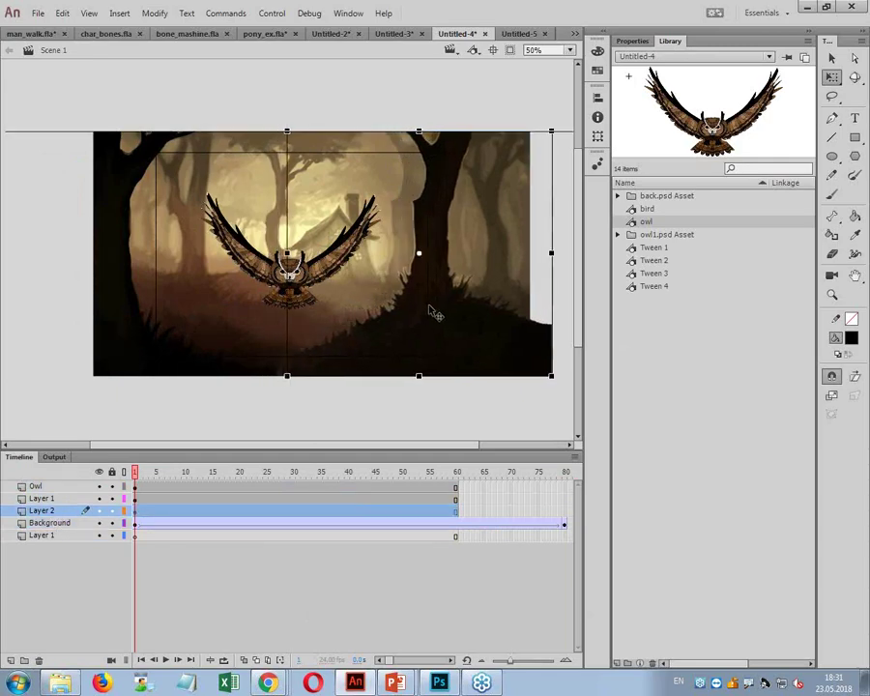
{"action": "right_click", "coordinate": [135, 523]}
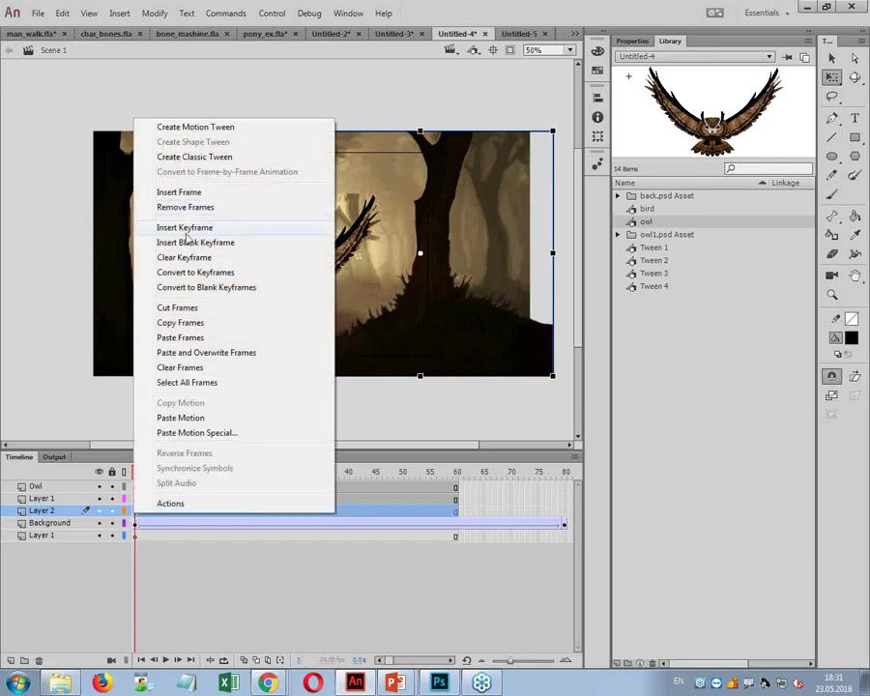
{"action": "left_click", "coordinate": [195, 157]}
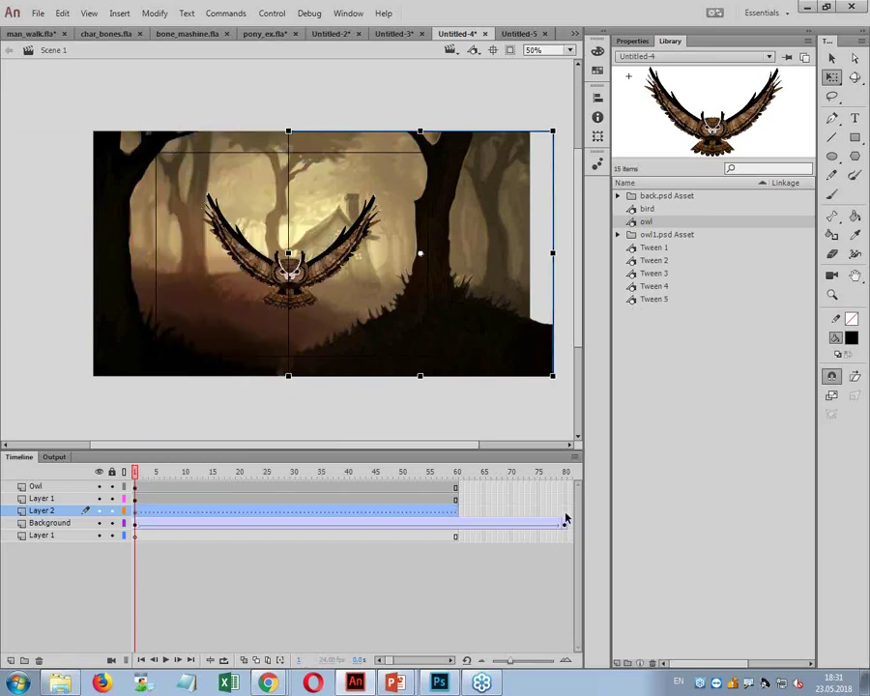
{"action": "left_click", "coordinate": [566, 519]}
{"action": "key", "text": "F5"}
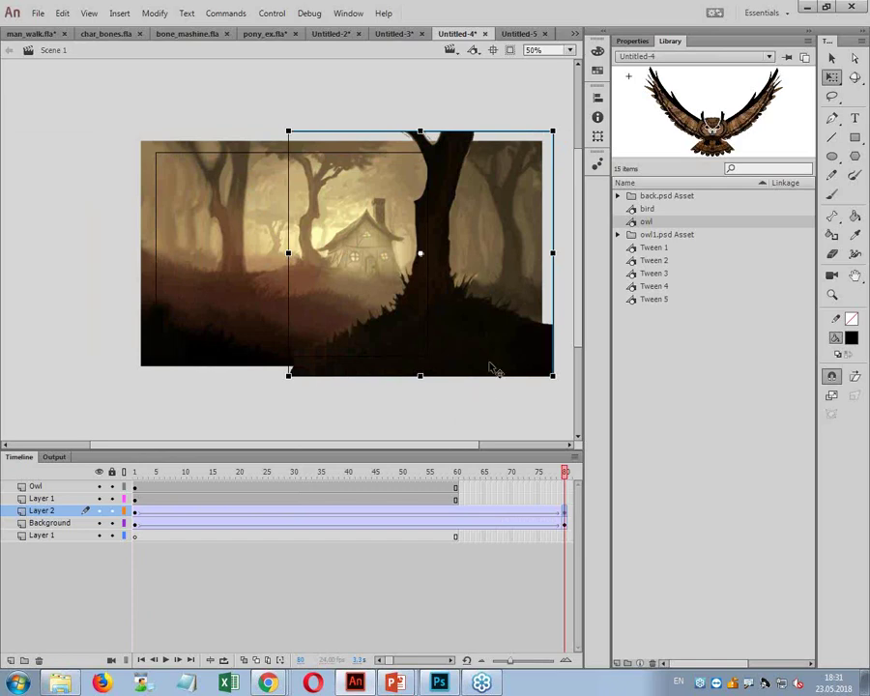
- At frame 80, move Layer 2's tree left, enlarge it, and nudge it upward
{"action": "left_click_drag", "start_coordinate": [493, 360], "coordinate": [466, 355]}
{"action": "left_click_drag", "start_coordinate": [518, 131], "coordinate": [539, 113]}
{"action": "left_click_drag", "start_coordinate": [439, 388], "coordinate": [438, 380]}
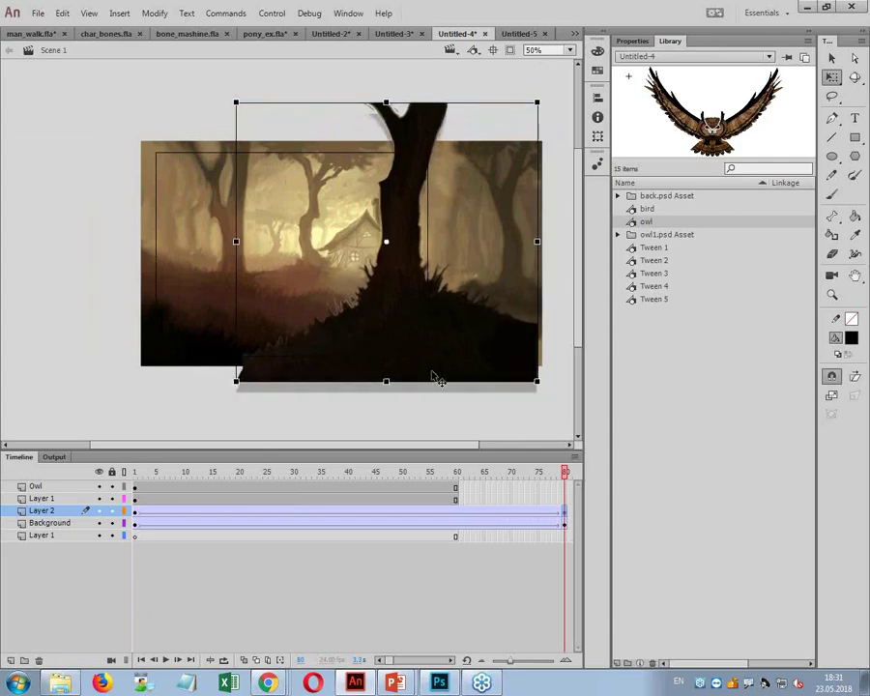
- Create a classic tween on the upper Layer 1 (foreground tree) and insert its end keyframe at frame 80
{"action": "left_click", "coordinate": [43, 499]}
{"action": "left_click", "coordinate": [135, 509]}
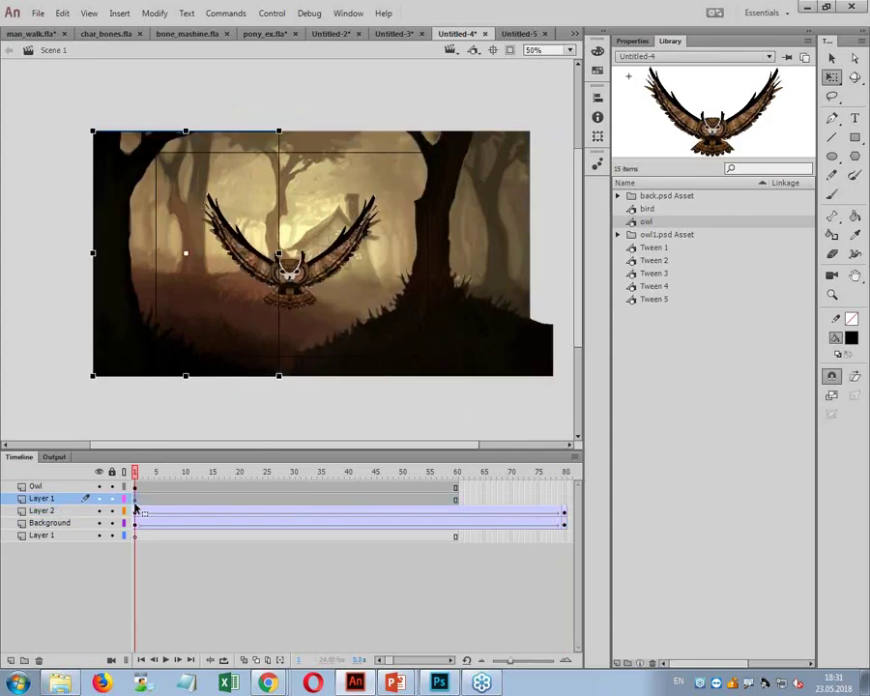
{"action": "right_click", "coordinate": [136, 510]}
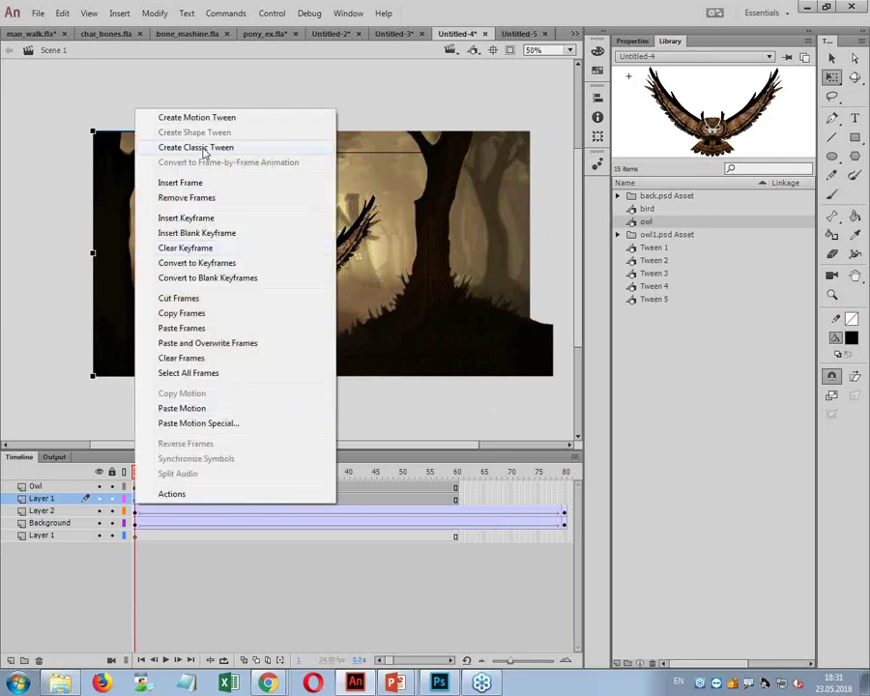
{"action": "left_click", "coordinate": [143, 101]}
{"action": "left_click", "coordinate": [566, 500]}
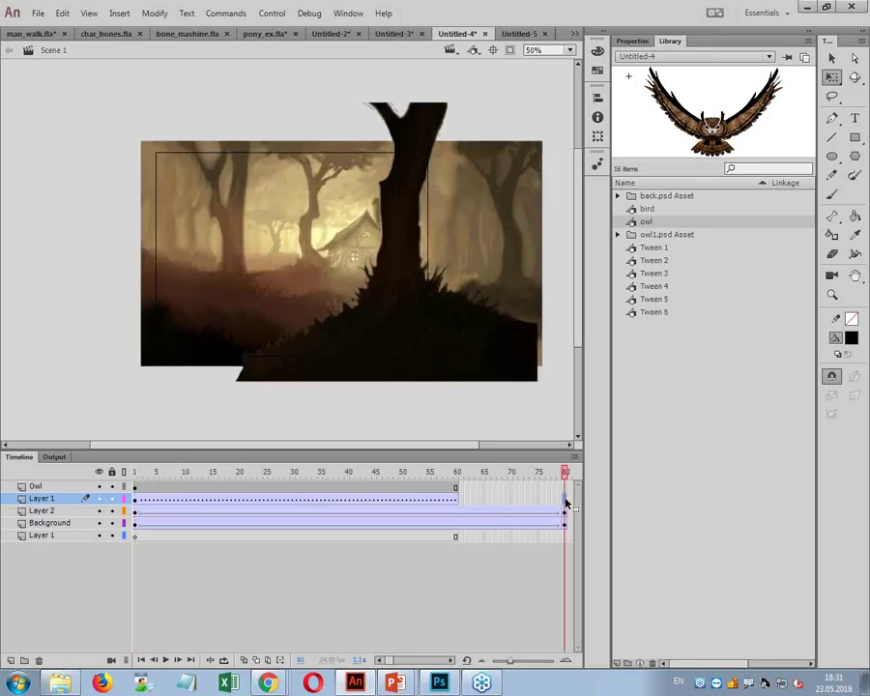
{"action": "key", "text": "F6"}
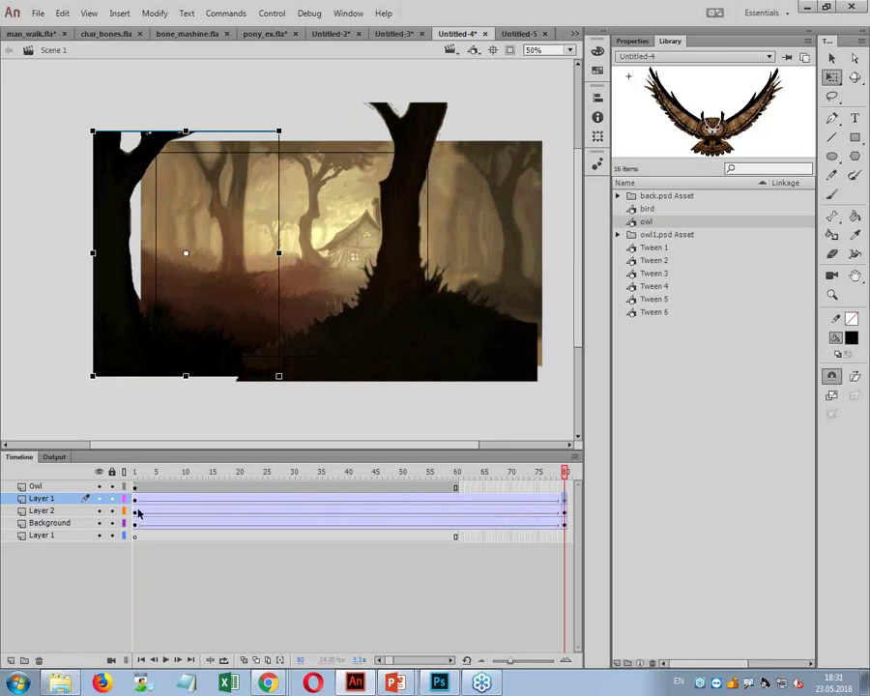
- Shift the upper Layer 1's tree slightly right at frame 1, then move it right and enlarge it at frame 80
{"action": "left_click", "coordinate": [135, 499]}
{"action": "left_click_drag", "start_coordinate": [120, 352], "coordinate": [150, 358]}
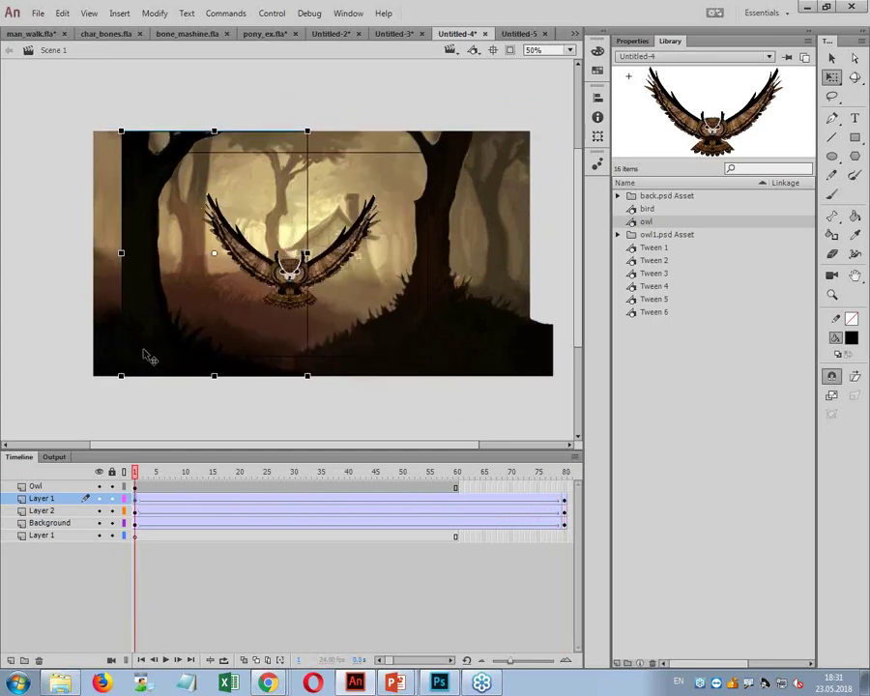
{"action": "left_click", "coordinate": [566, 499]}
{"action": "left_click_drag", "start_coordinate": [119, 340], "coordinate": [179, 348]}
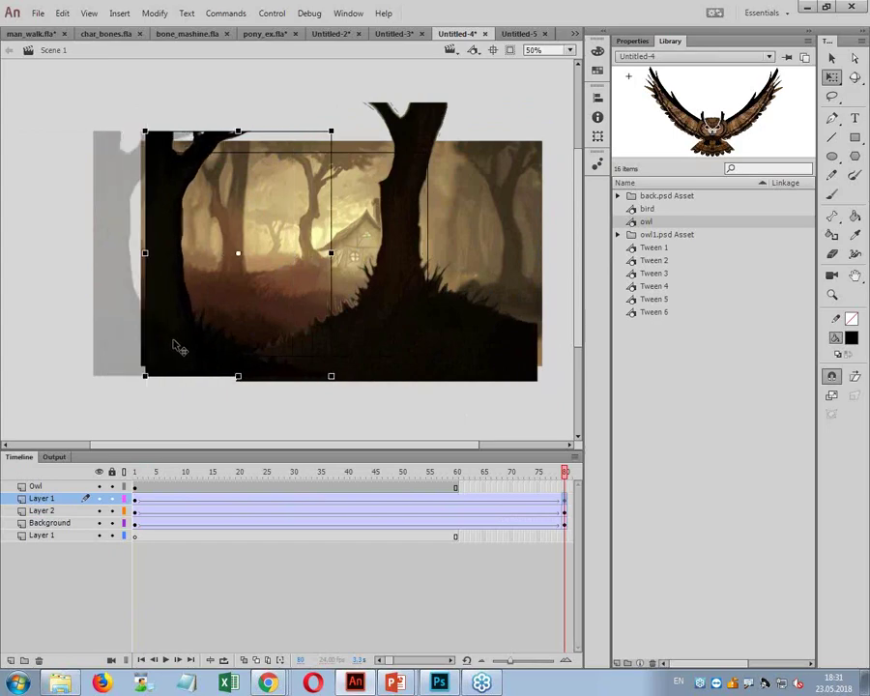
{"action": "left_click_drag", "start_coordinate": [329, 379], "coordinate": [349, 399]}
{"action": "left_click_drag", "start_coordinate": [157, 338], "coordinate": [156, 333]}
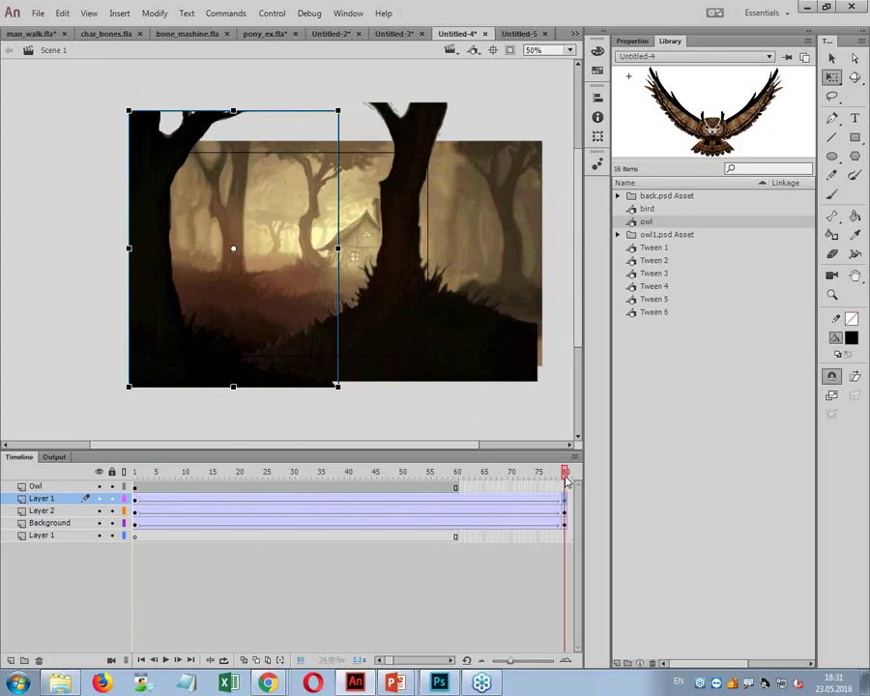
- Create a classic tween on the Owl layer, shrink the owl at frame 1, and insert an end keyframe at frame 80
{"action": "left_click_drag", "start_coordinate": [565, 473], "coordinate": [136, 469]}
{"action": "right_click", "coordinate": [136, 487]}
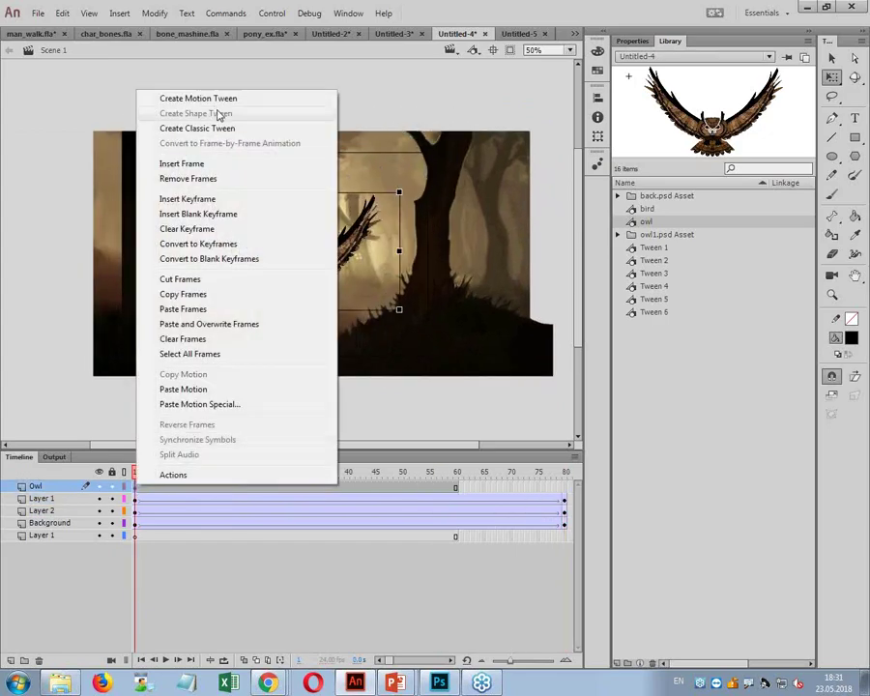
{"action": "left_click", "coordinate": [205, 128]}
{"action": "left_click_drag", "start_coordinate": [401, 193], "coordinate": [364, 217]}
{"action": "left_click_drag", "start_coordinate": [216, 299], "coordinate": [237, 286]}
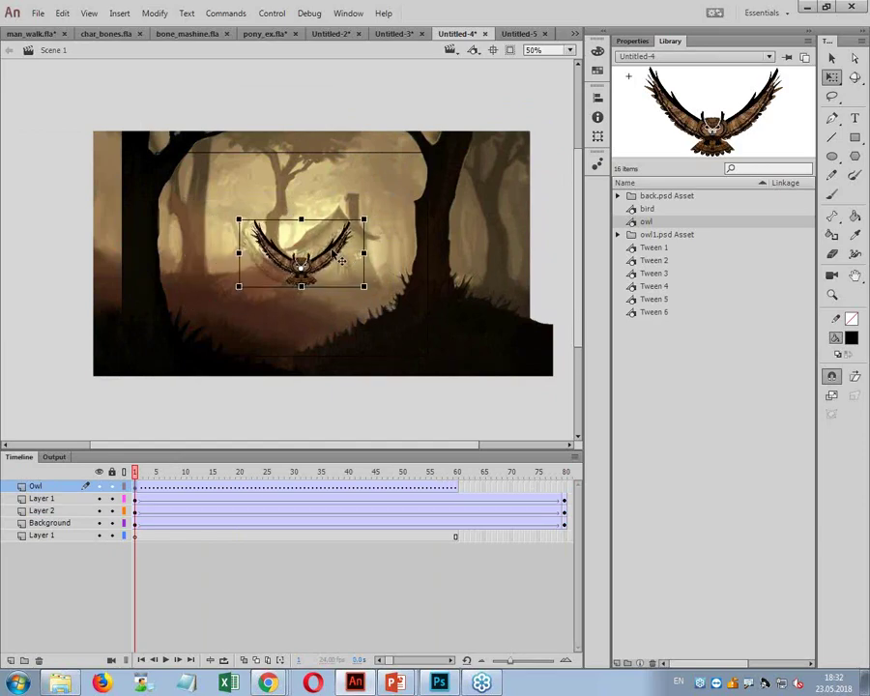
{"action": "left_click", "coordinate": [567, 487]}
{"action": "key", "text": "F6"}
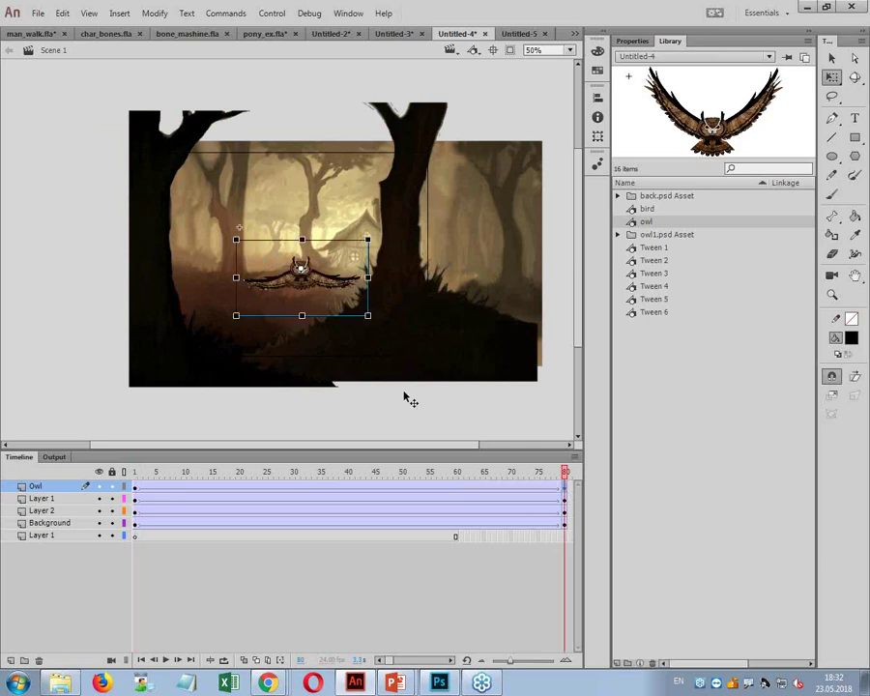
- At frame 80, enlarge the owl until it extends well beyond the stage, and play the movie as a test
{"action": "left_click_drag", "start_coordinate": [369, 316], "coordinate": [456, 381]}
{"action": "left_click_drag", "start_coordinate": [331, 306], "coordinate": [336, 300]}
{"action": "left_click_drag", "start_coordinate": [463, 375], "coordinate": [619, 497]}
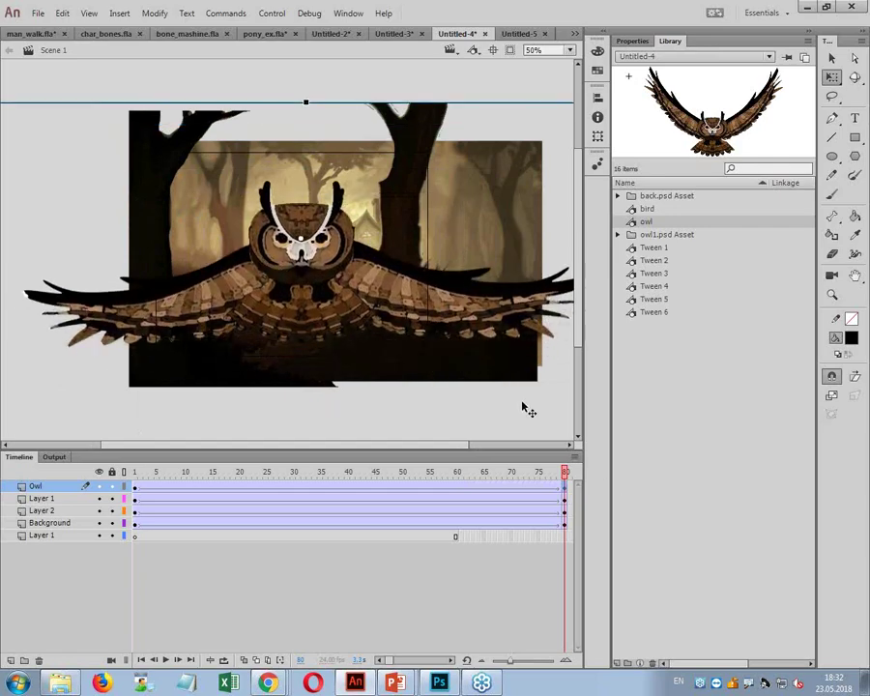
{"action": "left_click_drag", "start_coordinate": [402, 404], "coordinate": [356, 394]}
{"action": "left_click", "coordinate": [576, 54]}
{"action": "type", "text": "40"}
{"action": "key", "text": "Return"}
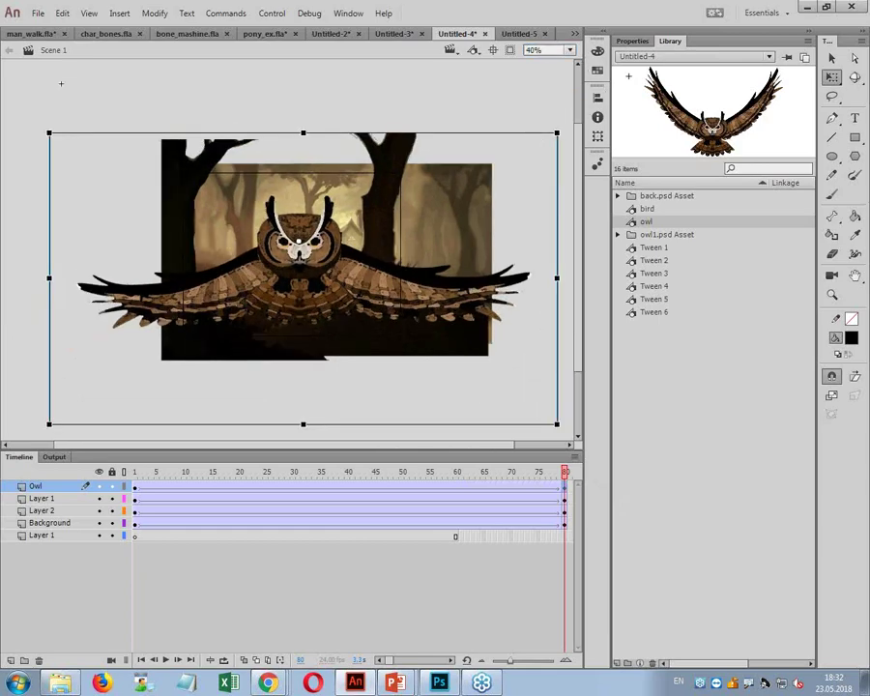
{"action": "left_click_drag", "start_coordinate": [50, 140], "coordinate": [8, 121]}
{"action": "key", "text": "ctrl+Return"}
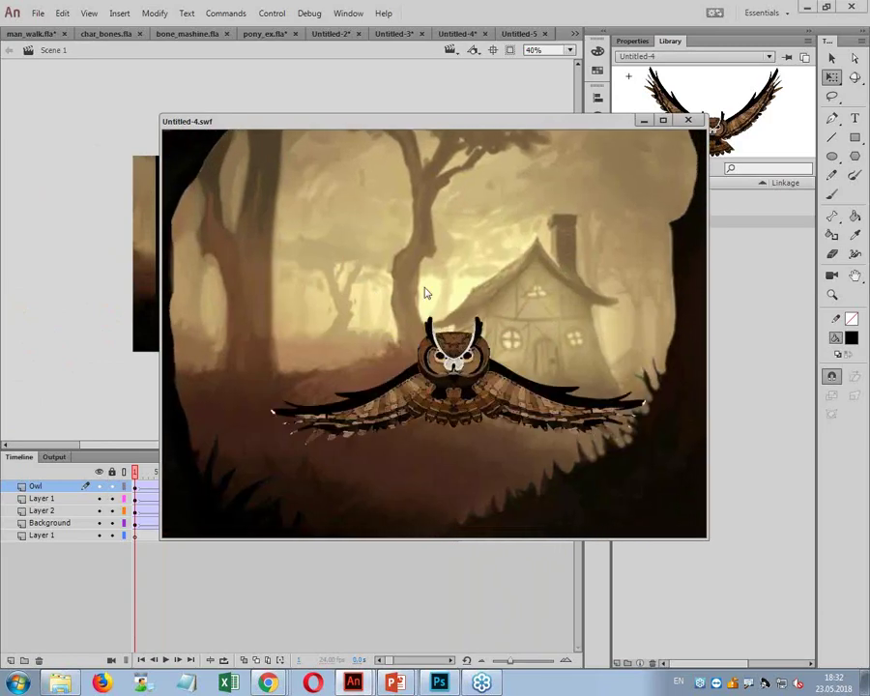
{"action": "left_click", "coordinate": [688, 120]}
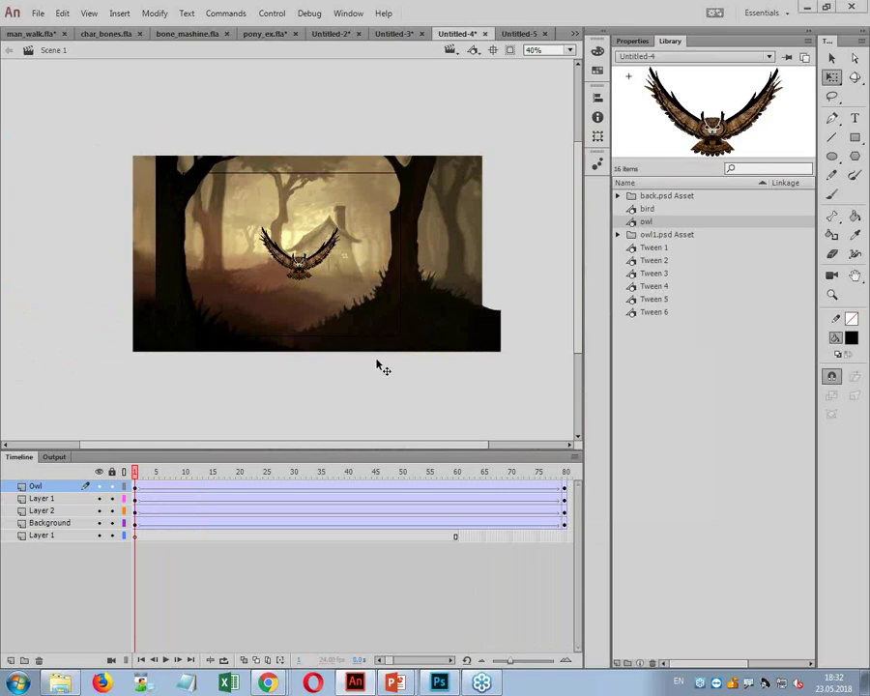
- Edit the two foreground tree symbols, slightly shrinking the artwork inside each, and return to Scene 1
{"action": "double_click", "coordinate": [425, 324]}
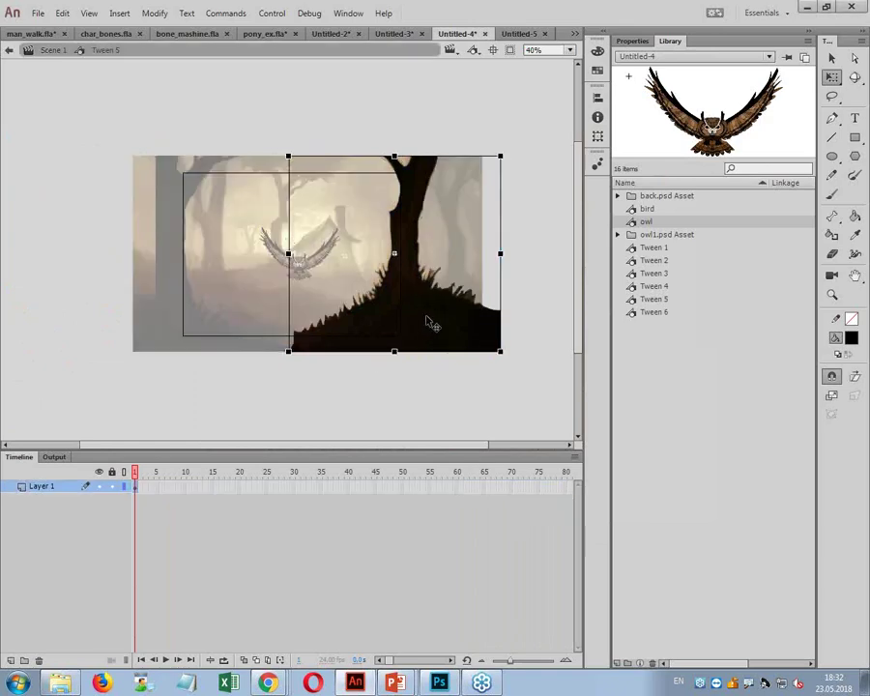
{"action": "mouse_move", "coordinate": [498, 155]}
{"action": "left_mouse_down"}
{"action": "mouse_move", "coordinate": [487, 156]}
{"action": "mouse_move", "coordinate": [488, 167]}
{"action": "left_mouse_up"}
{"action": "left_click", "coordinate": [168, 367]}
{"action": "double_click", "coordinate": [169, 367]}
{"action": "double_click", "coordinate": [295, 174]}
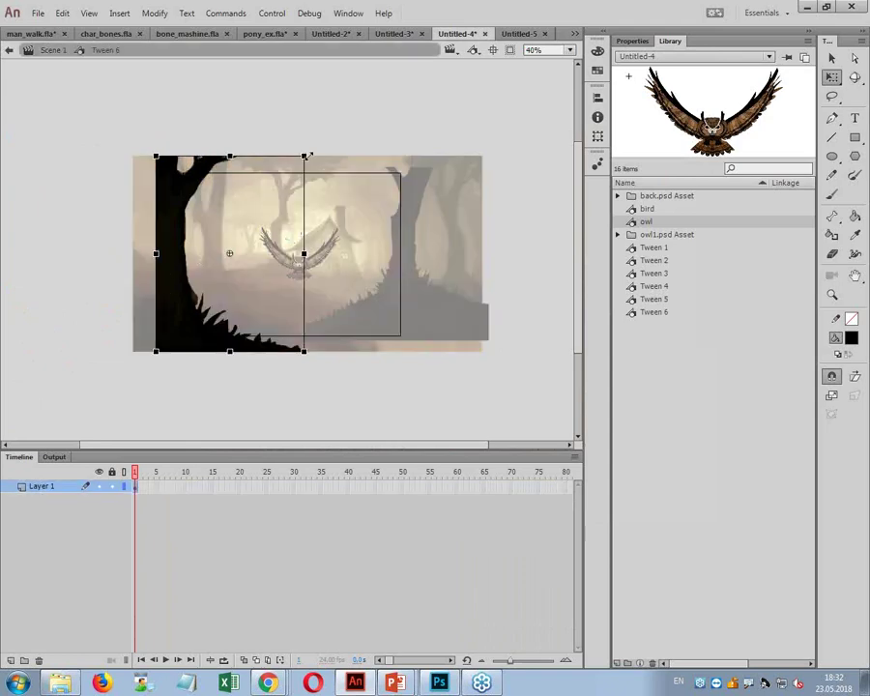
{"action": "left_click_drag", "start_coordinate": [302, 155], "coordinate": [297, 166]}
{"action": "double_click", "coordinate": [224, 371]}
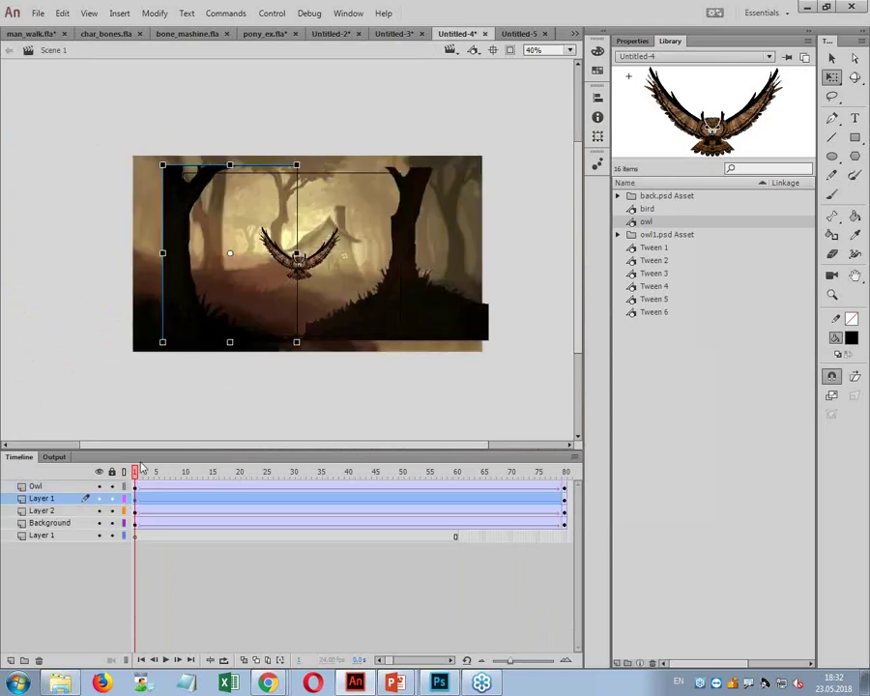
- Add a new layer above the Owl layer and name it Tuman
{"action": "left_click_drag", "start_coordinate": [220, 483], "coordinate": [64, 512]}
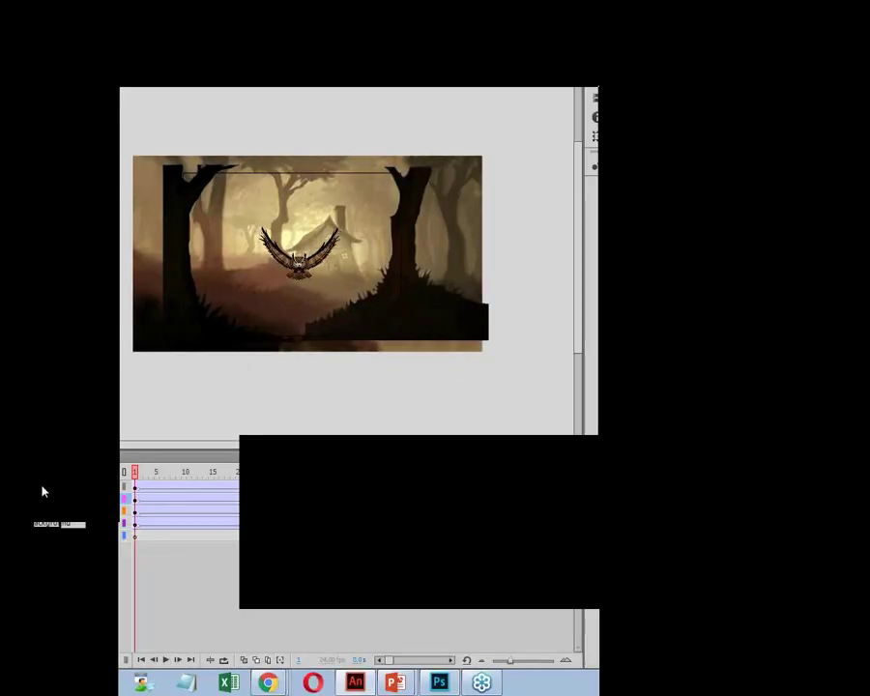
{"action": "left_click", "coordinate": [41, 486]}
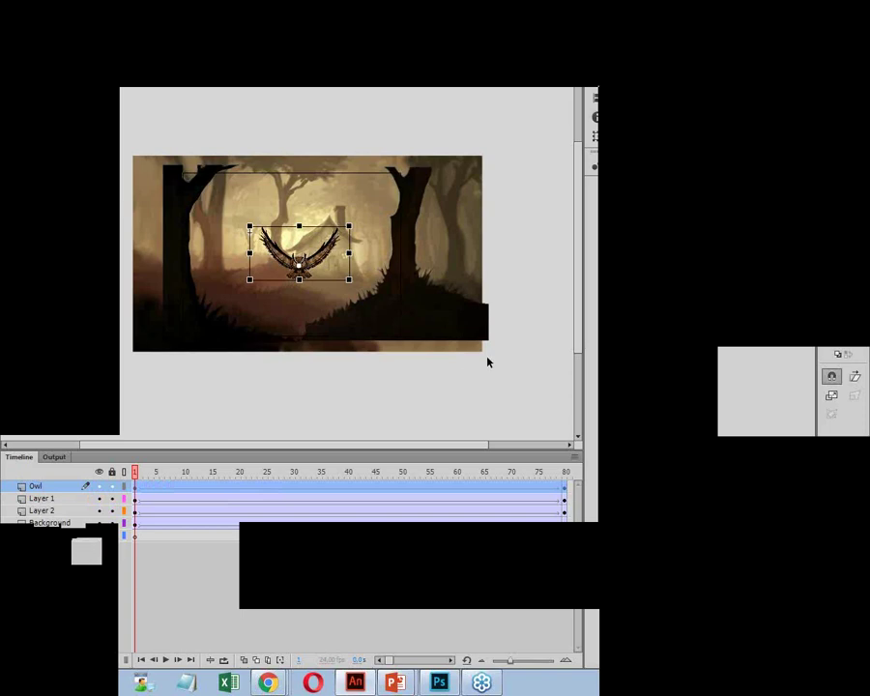
{"action": "left_click", "coordinate": [535, 406]}
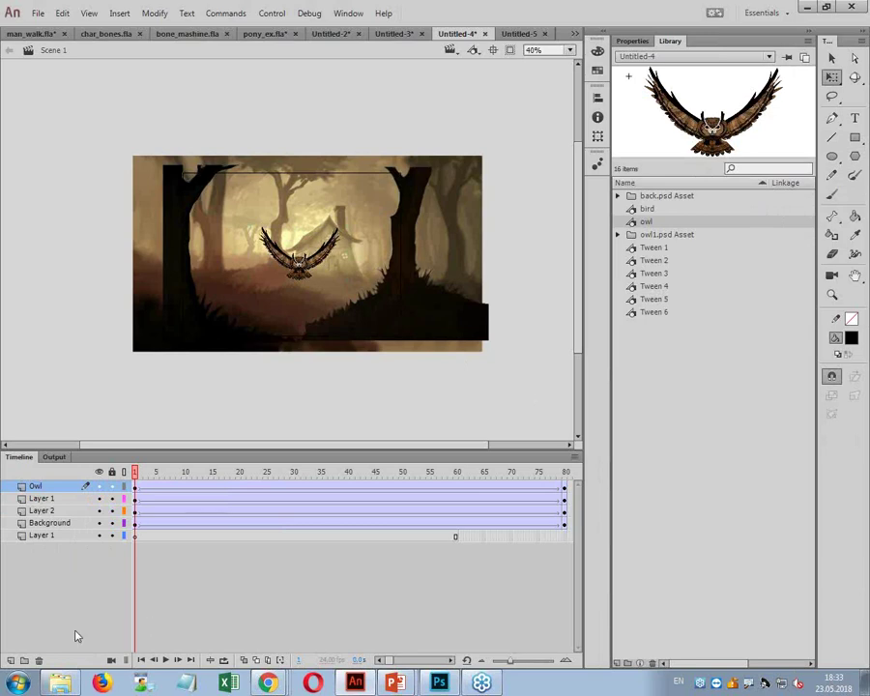
{"action": "left_click", "coordinate": [9, 661]}
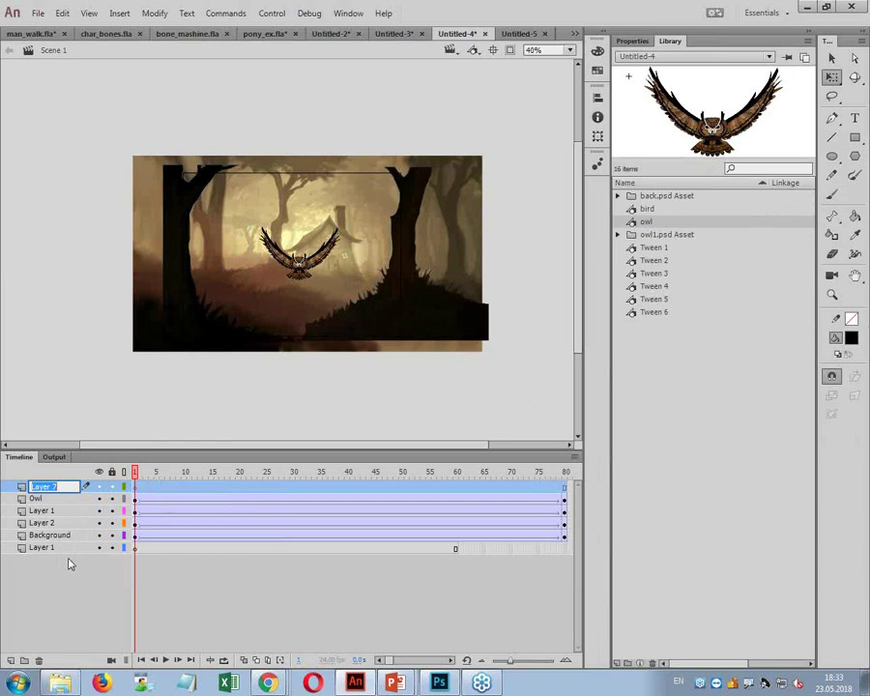
{"action": "type", "text": "Tuman"}
{"action": "key", "text": "Return"}
- With a white brush of size 67, paint three long wavy fog bands and four dots across the scene on the Tuman layer
{"action": "key", "text": "b"}
{"action": "left_click", "coordinate": [634, 41]}
{"action": "left_click", "coordinate": [763, 115]}
{"action": "left_click", "coordinate": [565, 194]}
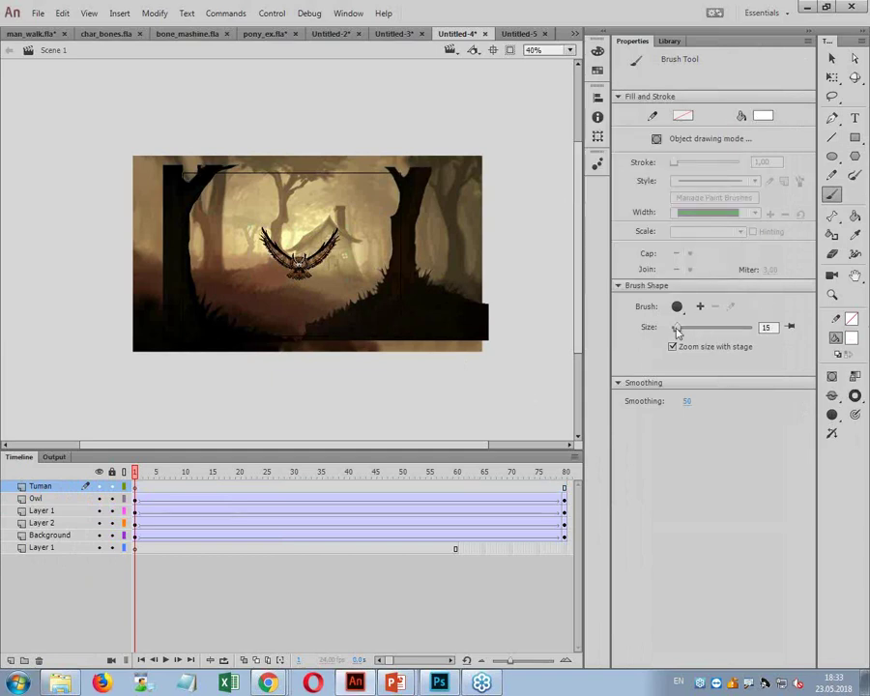
{"action": "left_click_drag", "start_coordinate": [694, 327], "coordinate": [698, 327]}
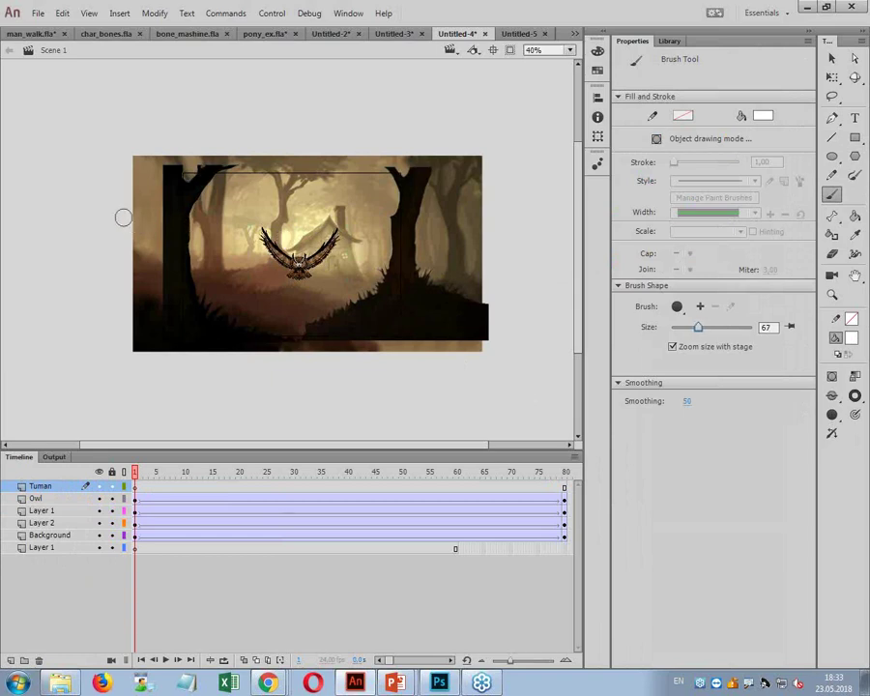
{"action": "mouse_move", "coordinate": [132, 217]}
{"action": "left_mouse_down"}
{"action": "mouse_move", "coordinate": [293, 205]}
{"action": "mouse_move", "coordinate": [449, 178]}
{"action": "left_mouse_up"}
{"action": "mouse_move", "coordinate": [145, 260]}
{"action": "left_mouse_down"}
{"action": "mouse_move", "coordinate": [252, 237]}
{"action": "mouse_move", "coordinate": [466, 253]}
{"action": "left_mouse_up"}
{"action": "mouse_move", "coordinate": [429, 320]}
{"action": "left_mouse_down"}
{"action": "mouse_move", "coordinate": [292, 298]}
{"action": "mouse_move", "coordinate": [216, 327]}
{"action": "mouse_move", "coordinate": [159, 319]}
{"action": "left_mouse_up"}
{"action": "left_click", "coordinate": [359, 235]}
{"action": "left_click", "coordinate": [261, 179]}
{"action": "left_click", "coordinate": [221, 282]}
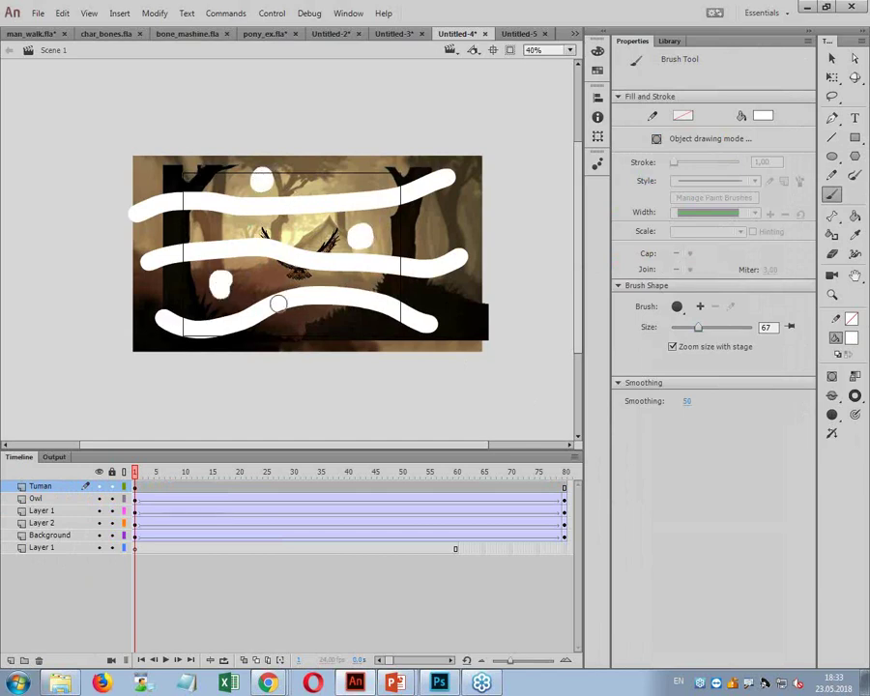
{"action": "left_click", "coordinate": [318, 328]}
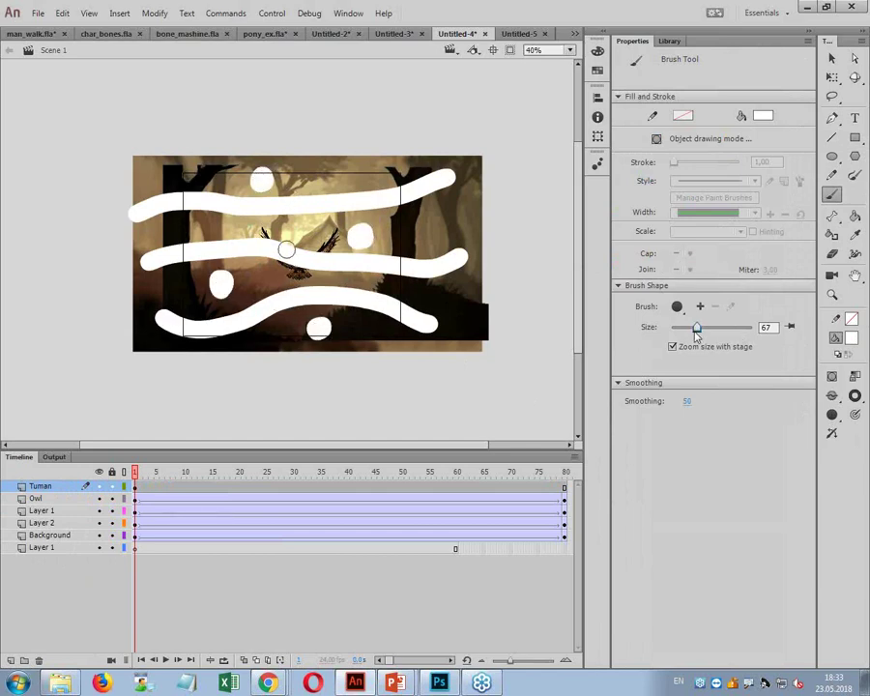
- Reduce the brush size to 38 and paint thinner fog strokes above and between the upper bands
{"action": "key", "text": "bracketleft"}
{"action": "key", "text": "bracketleft"}
{"action": "key", "text": "bracketleft"}
{"action": "mouse_move", "coordinate": [422, 230]}
{"action": "left_mouse_down"}
{"action": "mouse_move", "coordinate": [360, 218]}
{"action": "mouse_move", "coordinate": [263, 232]}
{"action": "left_mouse_up"}
{"action": "left_click_drag", "start_coordinate": [299, 185], "coordinate": [347, 177]}
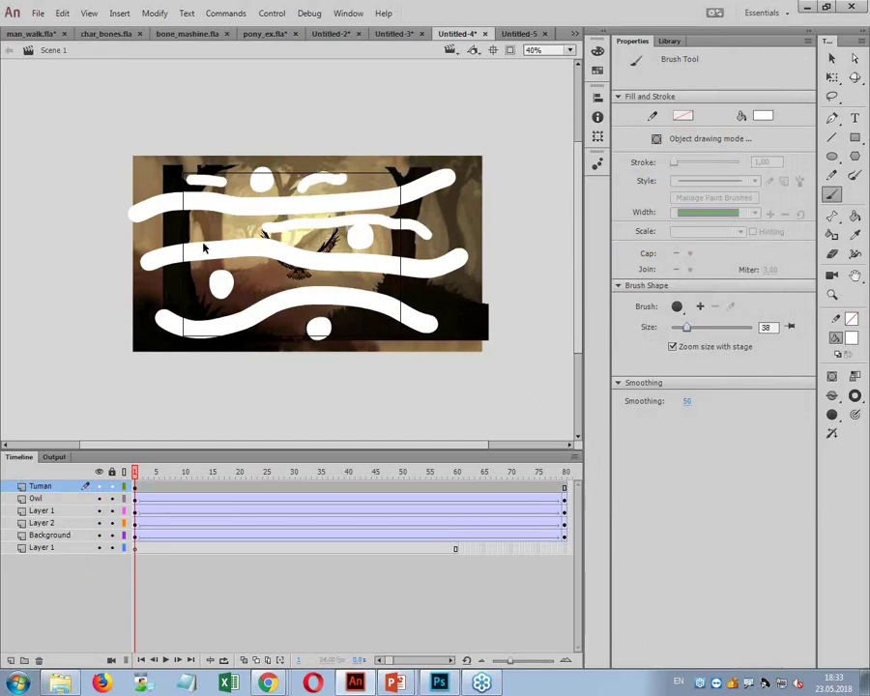
- Convert all the painted fog on the Tuman layer into a Movie Clip symbol named Symbol 1
{"action": "left_click", "coordinate": [135, 490]}
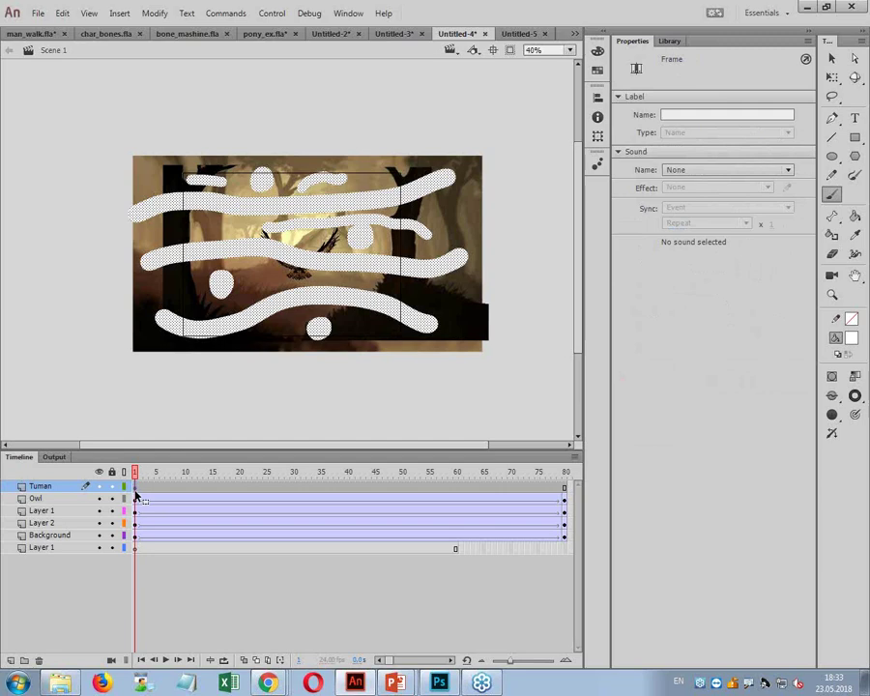
{"action": "key", "text": "F8"}
{"action": "left_click", "coordinate": [458, 145]}
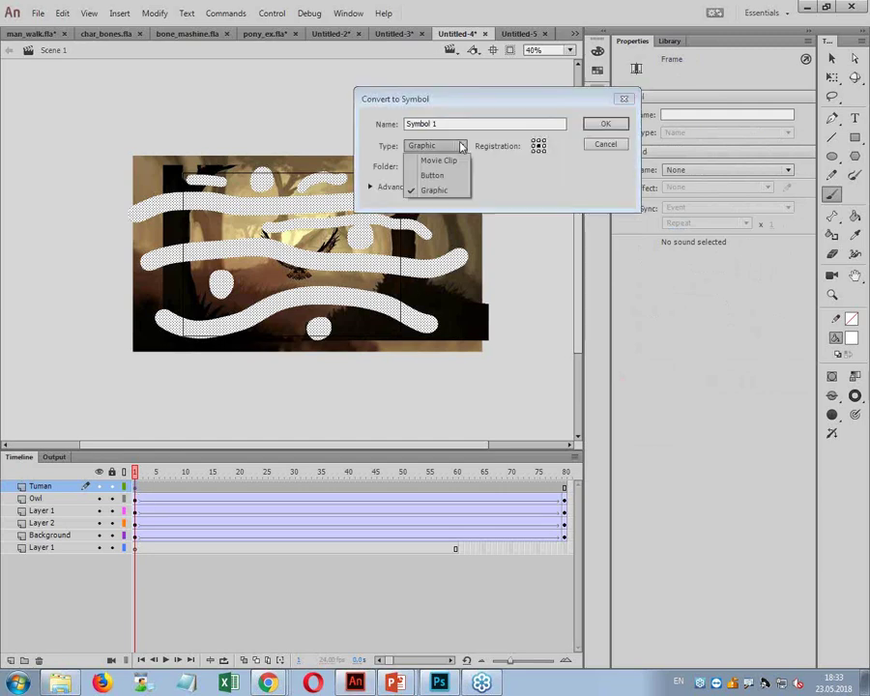
{"action": "left_click", "coordinate": [438, 159]}
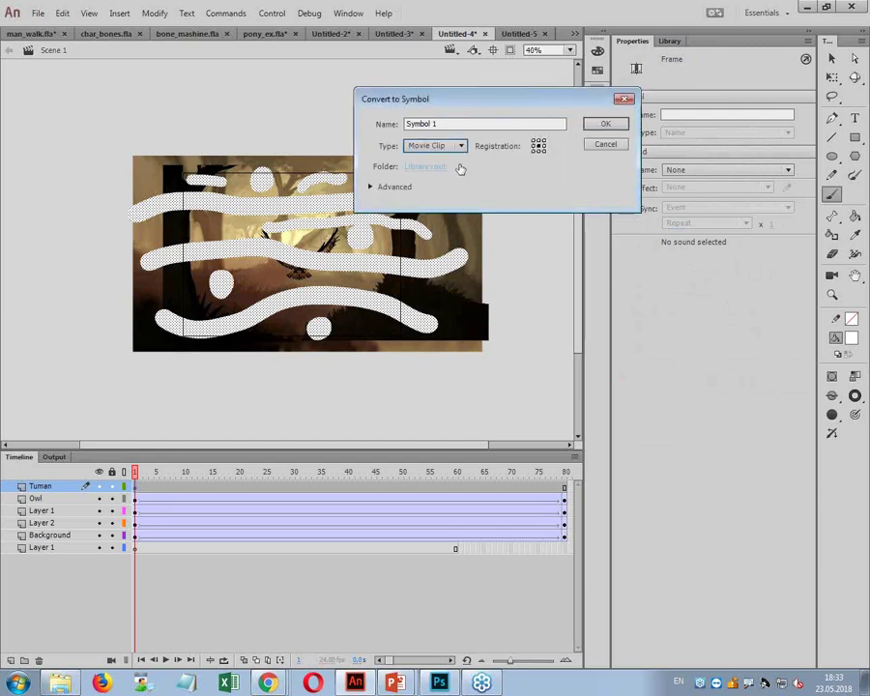
{"action": "left_click", "coordinate": [605, 124]}
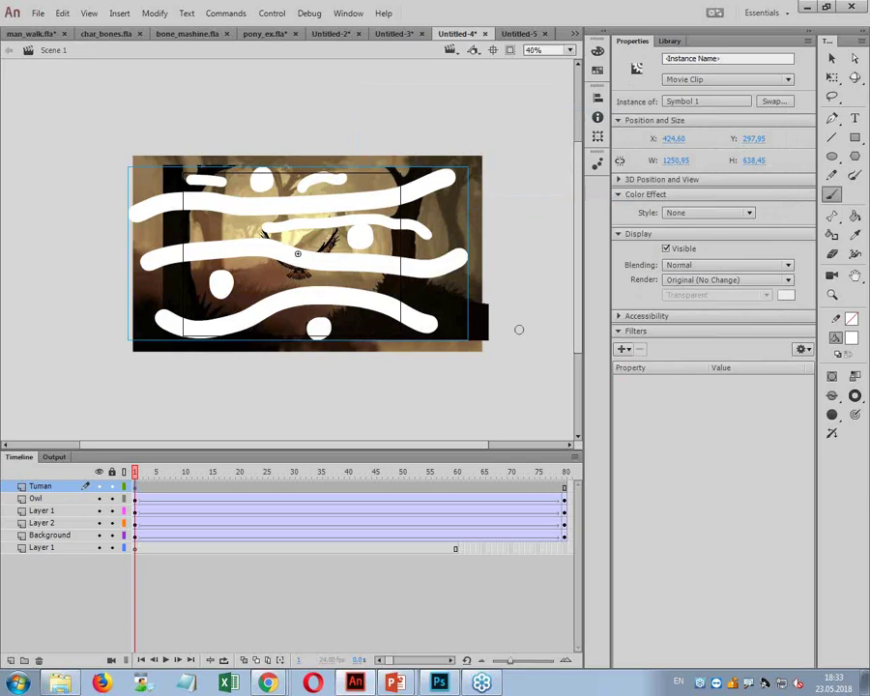
- Apply a Blur filter of 200 px in X and Y to the fog movie clip
{"action": "left_click", "coordinate": [632, 356]}
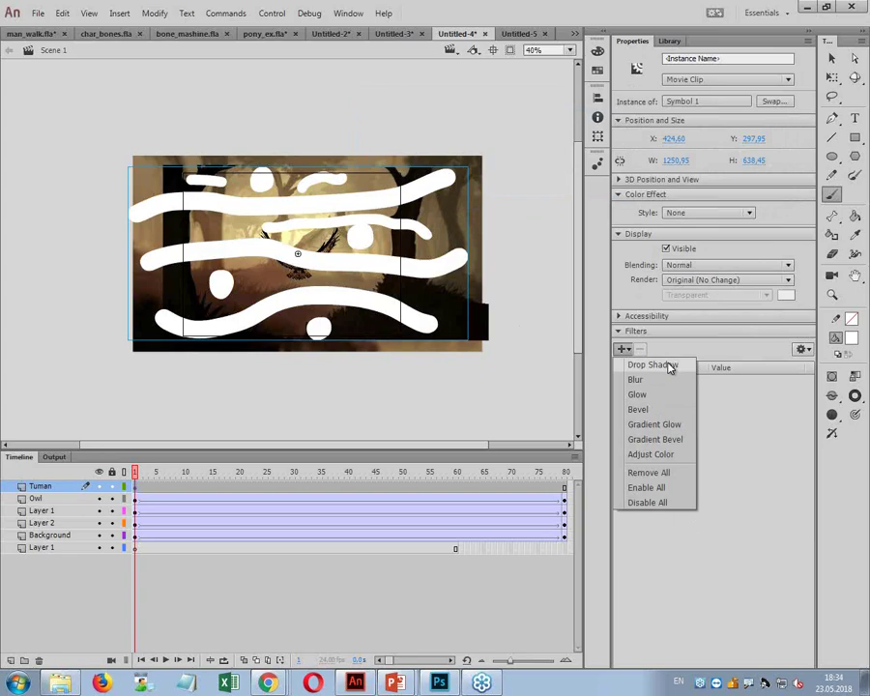
{"action": "left_click", "coordinate": [649, 381]}
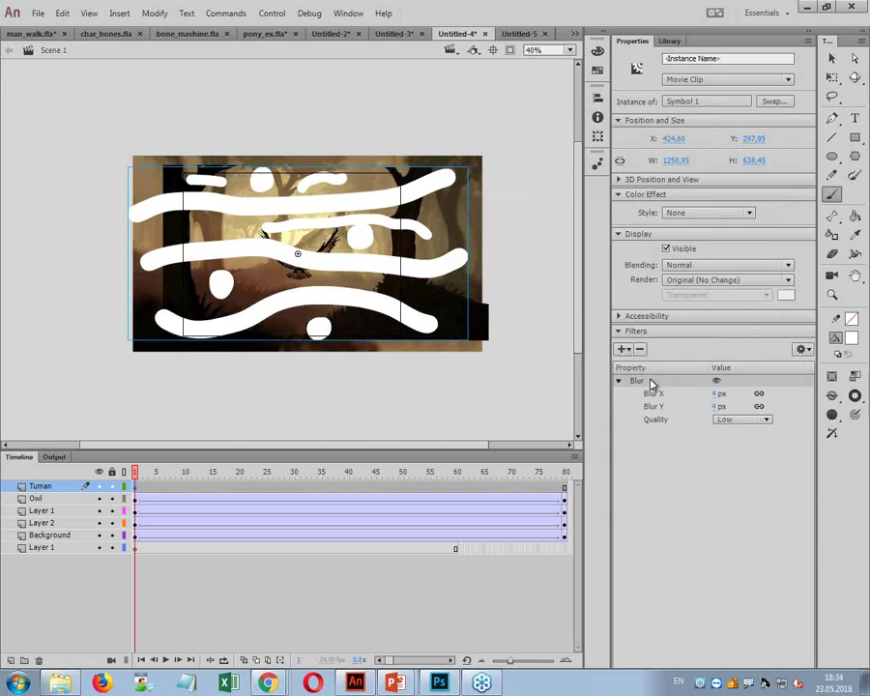
{"action": "left_click_drag", "start_coordinate": [714, 396], "coordinate": [833, 395]}
{"action": "type", "text": "200"}
{"action": "key", "text": "Return"}
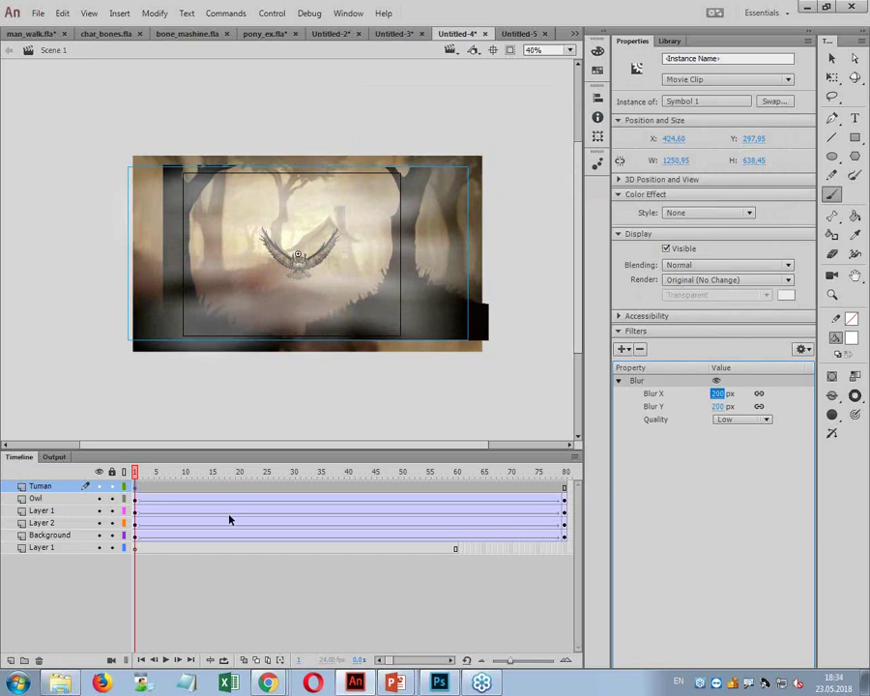
- Create a classic tween on the Tuman layer and move the fog clip left in frame 1
{"action": "right_click", "coordinate": [137, 487]}
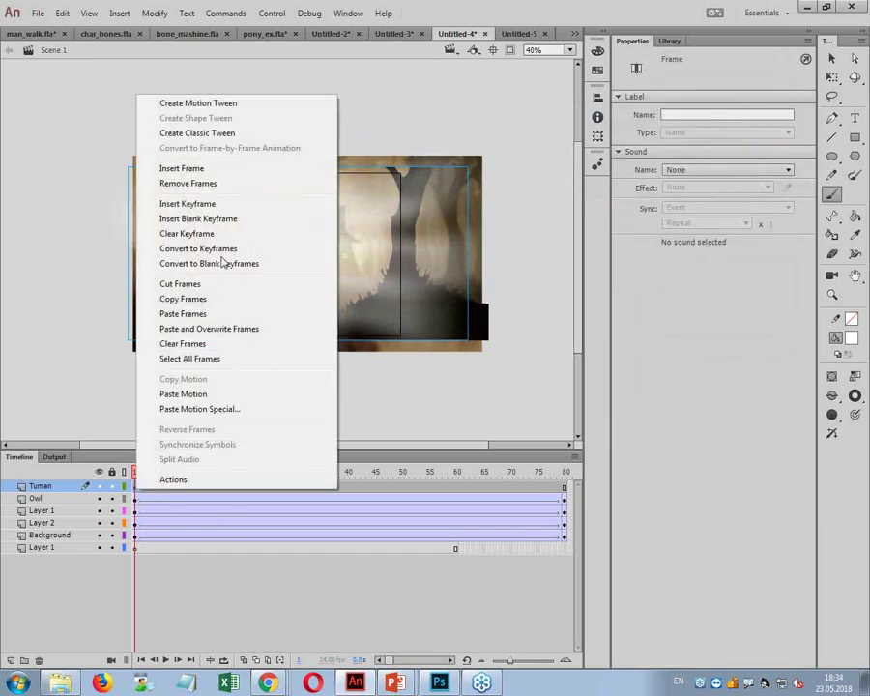
{"action": "left_click", "coordinate": [211, 132]}
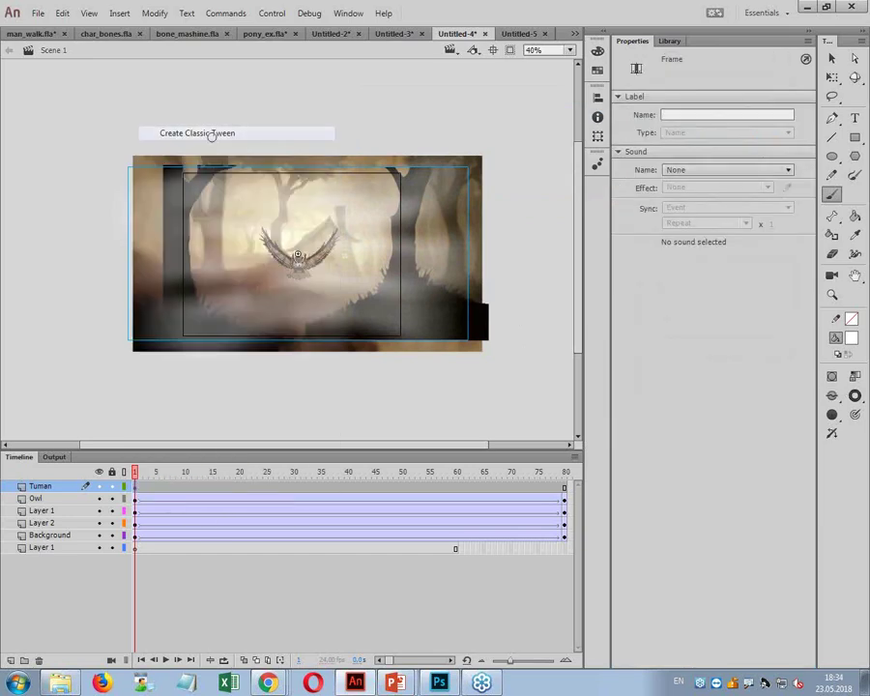
{"action": "left_click", "coordinate": [328, 301]}
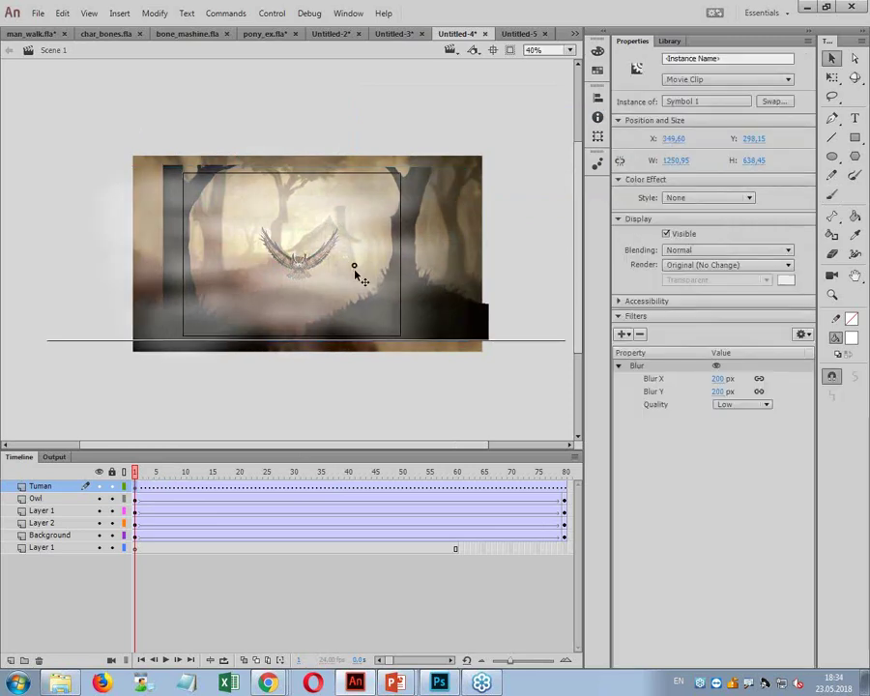
{"action": "left_click_drag", "start_coordinate": [352, 276], "coordinate": [322, 275]}
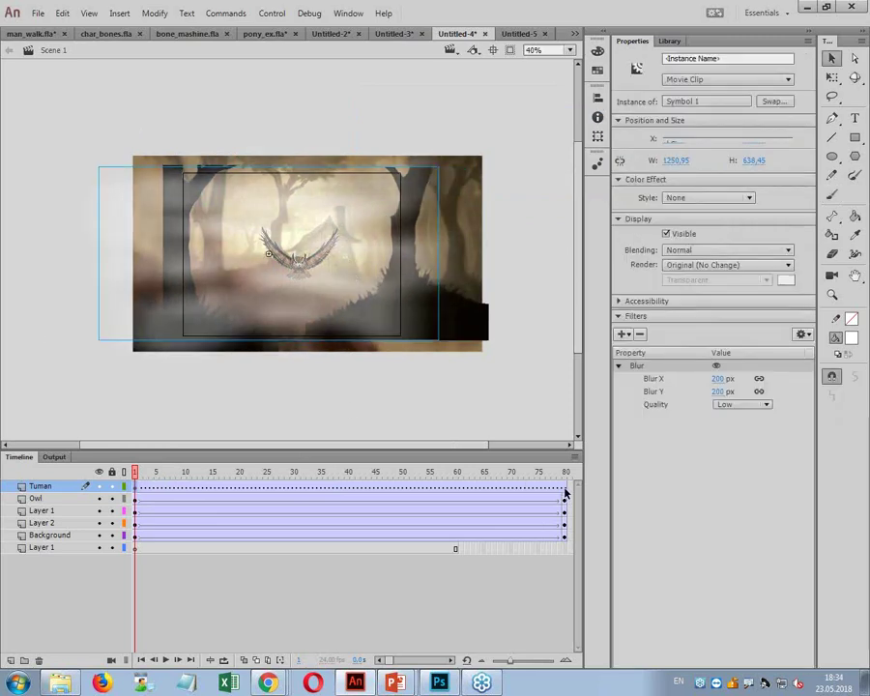
- In frame 80 of the Tuman layer, move the fog clip right to about X 512
{"action": "left_click", "coordinate": [565, 489]}
{"action": "left_click", "coordinate": [200, 250]}
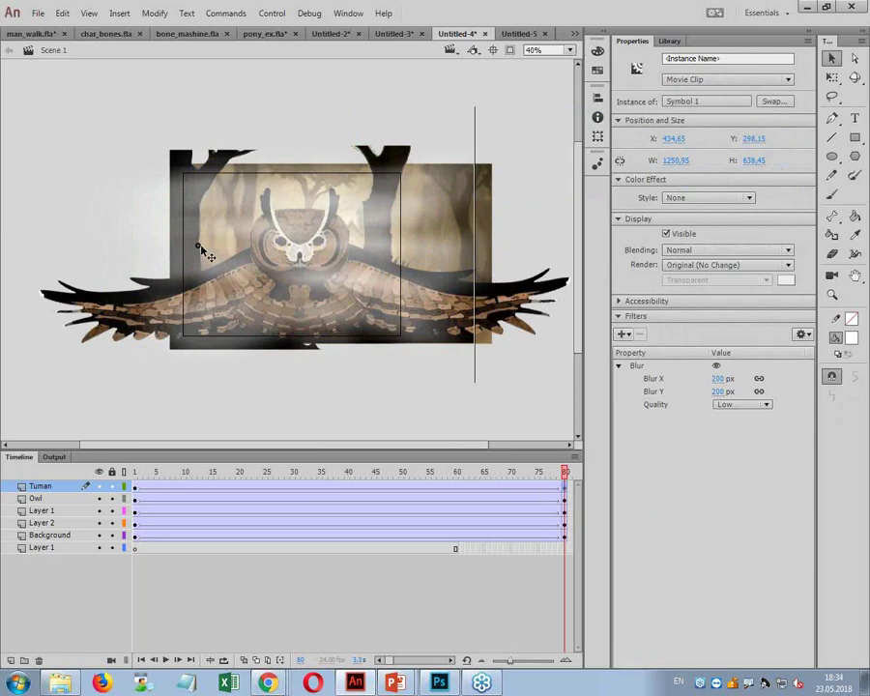
{"action": "key", "text": "ctrl+z"}
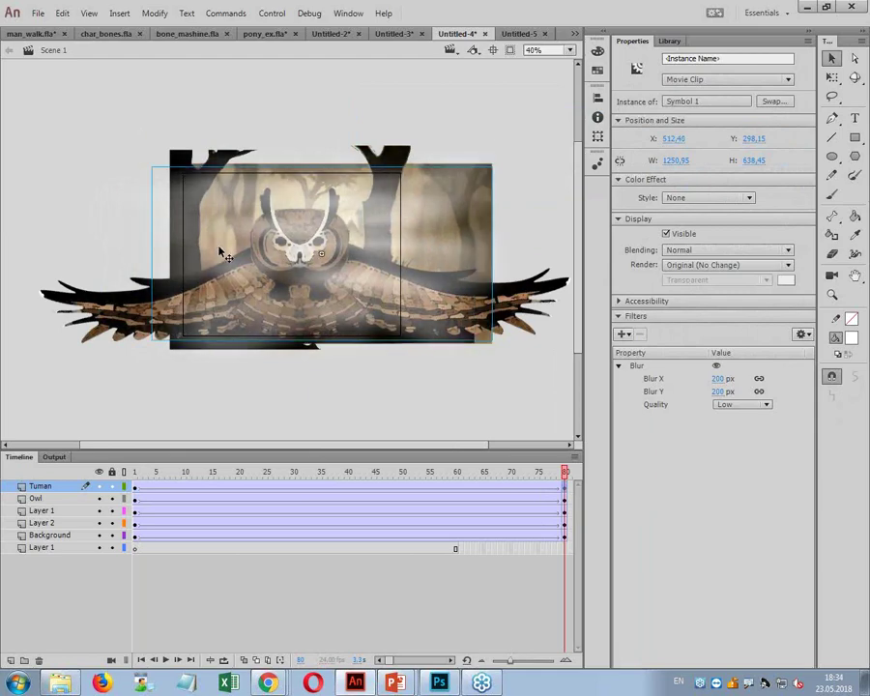
- Test the movie to check the owl and fog animation, then close the preview and return to frame 1
{"action": "left_click", "coordinate": [355, 391]}
{"action": "key", "text": "ctrl+Return"}
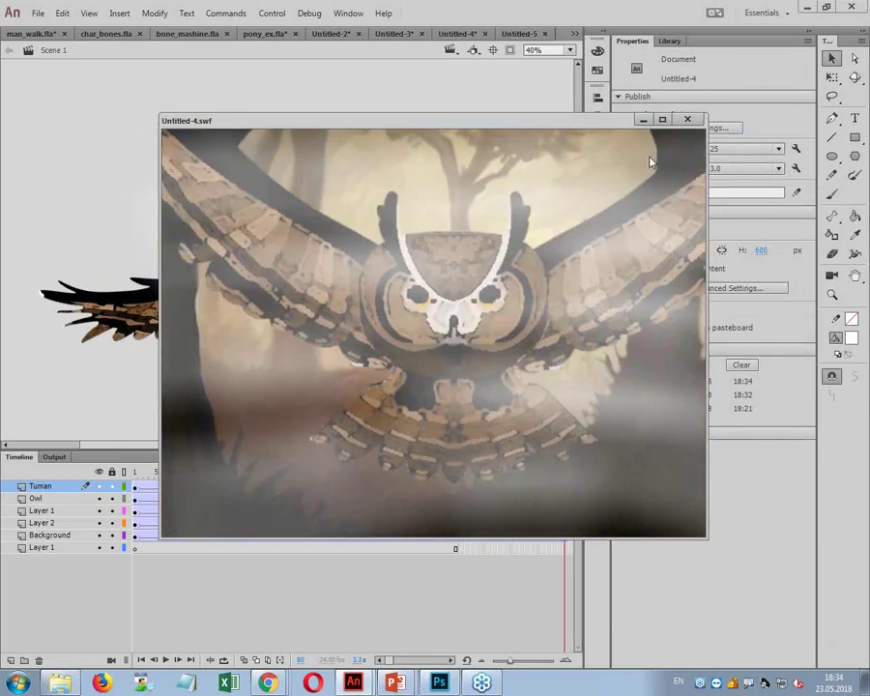
{"action": "left_click", "coordinate": [688, 119]}
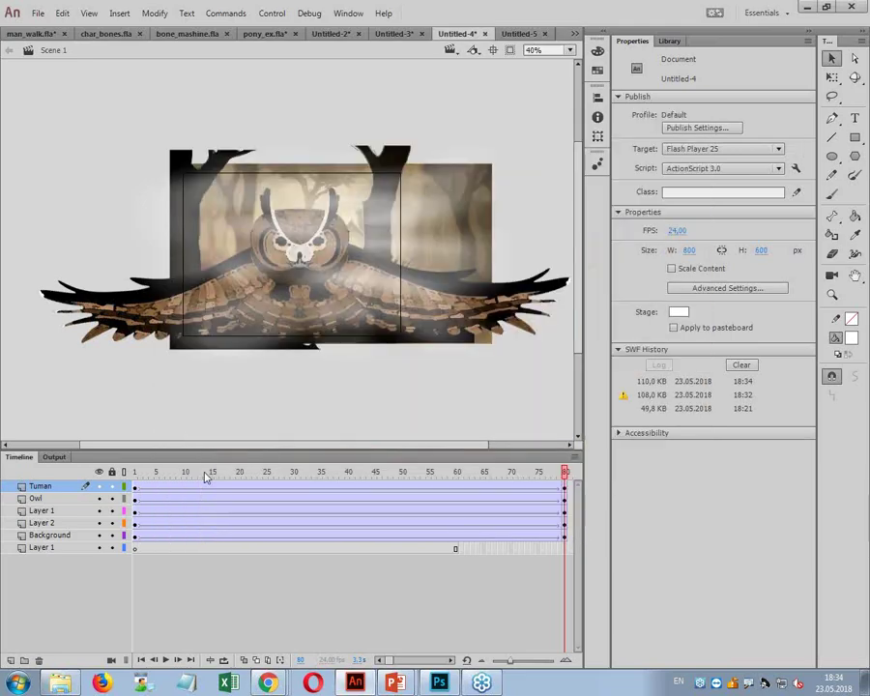
{"action": "left_click_drag", "start_coordinate": [208, 472], "coordinate": [124, 486]}
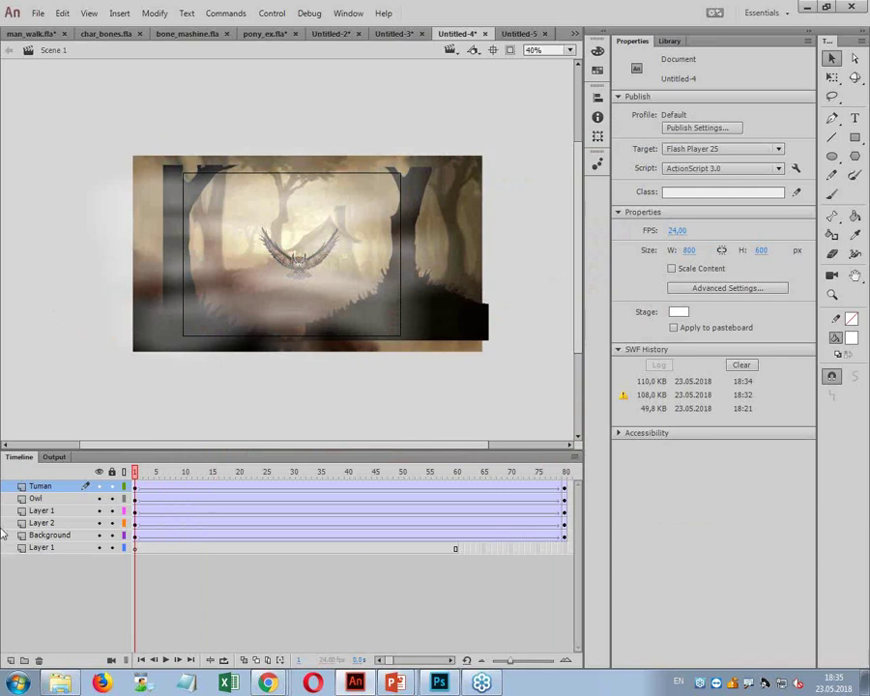
- Export the owl scene as the video Untitled-4.mov, then close the player and hide its folder window
{"action": "left_click", "coordinate": [38, 14]}
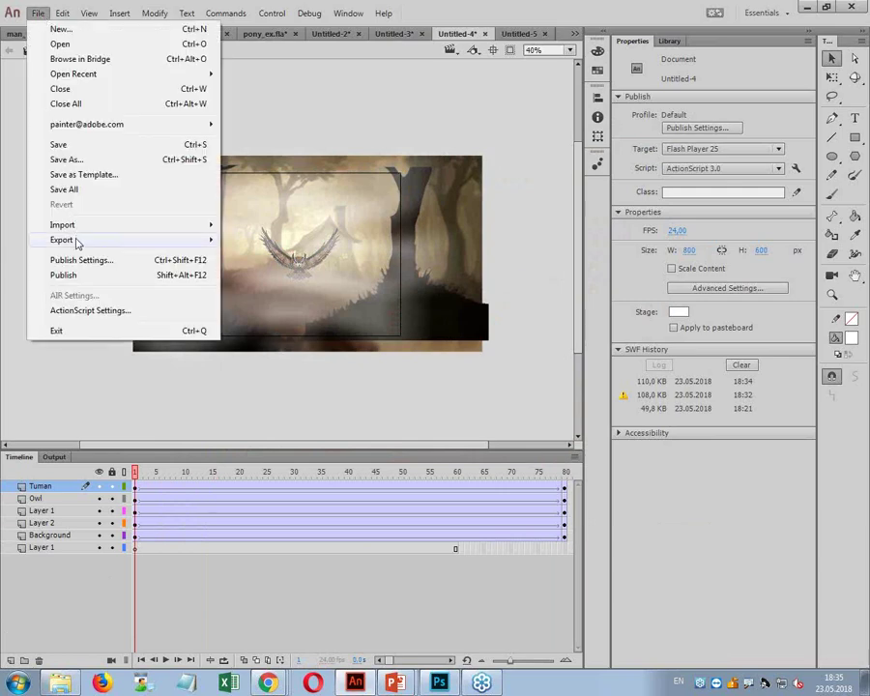
{"action": "mouse_move", "coordinate": [83, 241]}
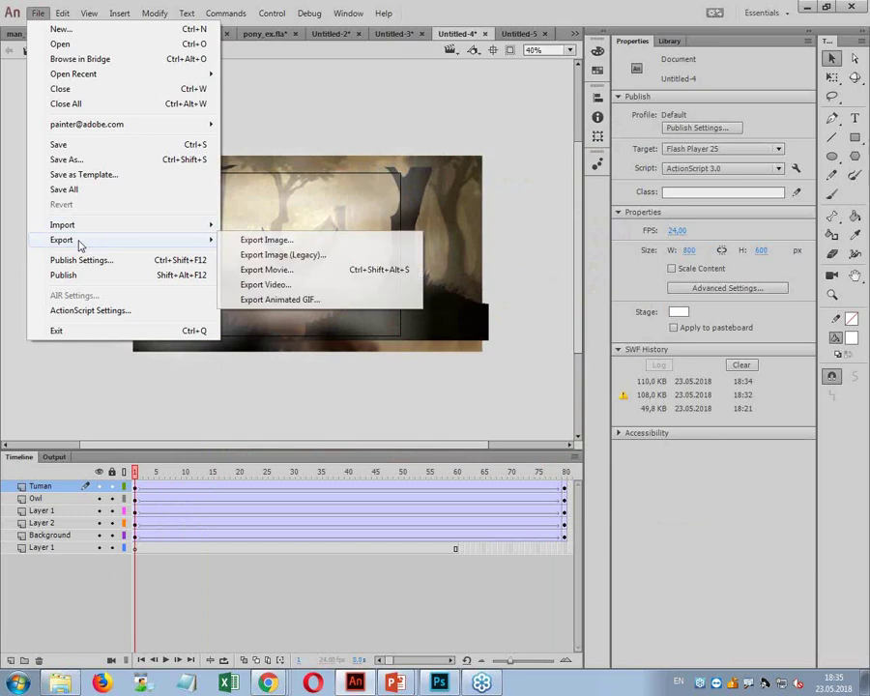
{"action": "left_click", "coordinate": [298, 287]}
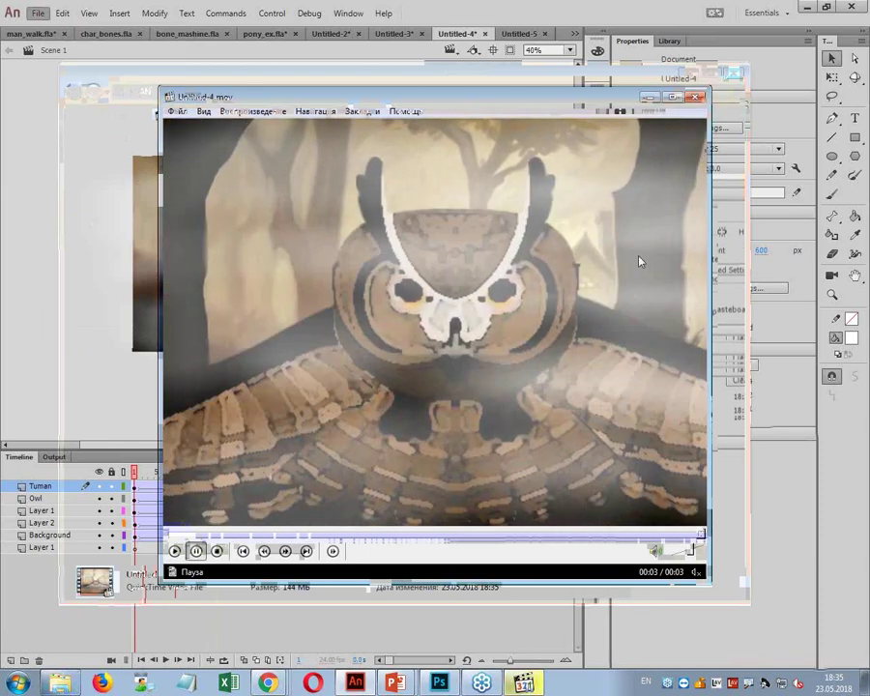
{"action": "left_click", "coordinate": [695, 97]}
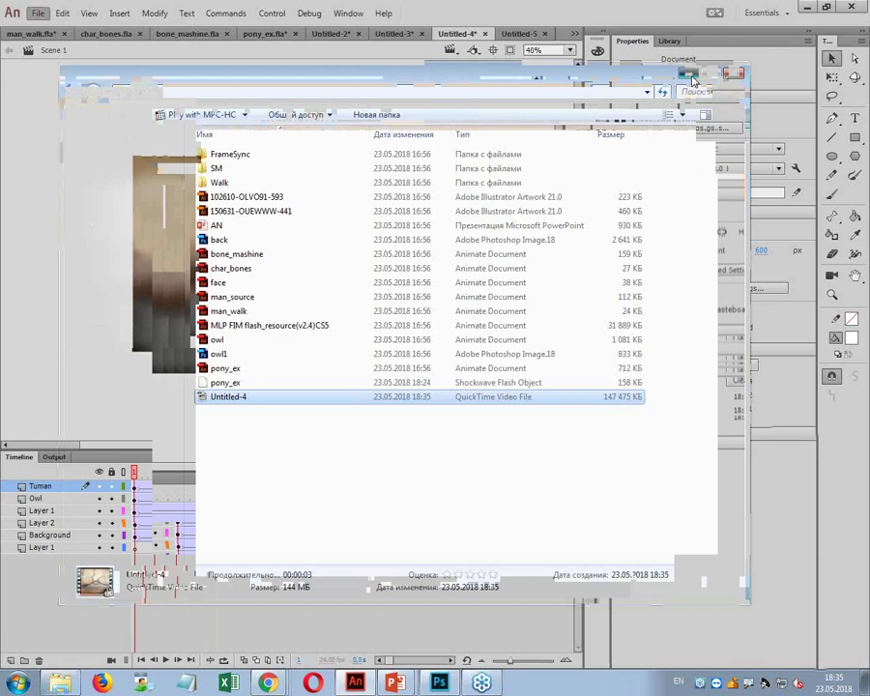
{"action": "left_click", "coordinate": [681, 74]}
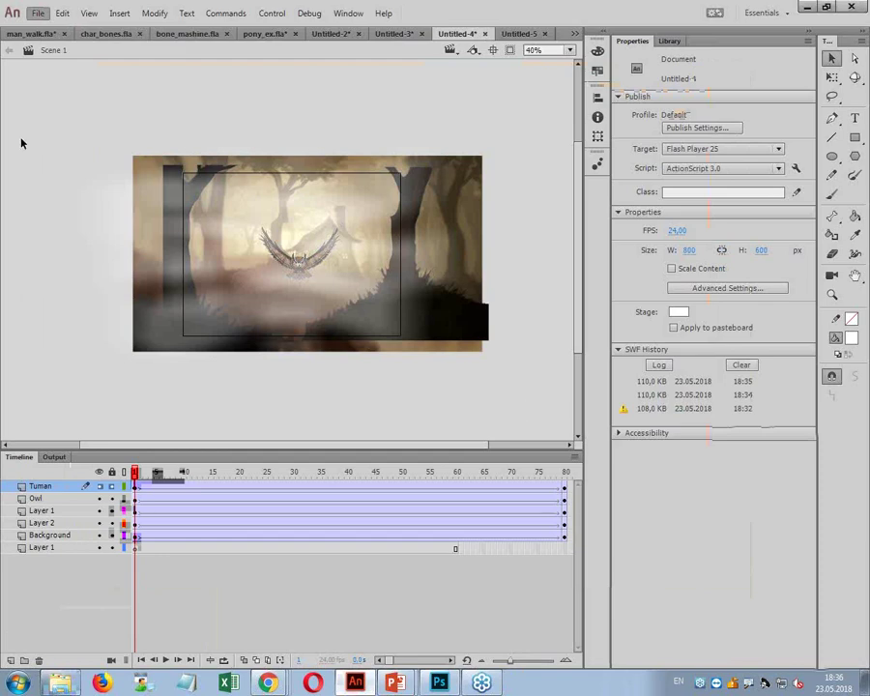
- Switch to man_walk.fla and move the whole businessman character right to the middle of the stage
{"action": "left_click", "coordinate": [23, 35]}
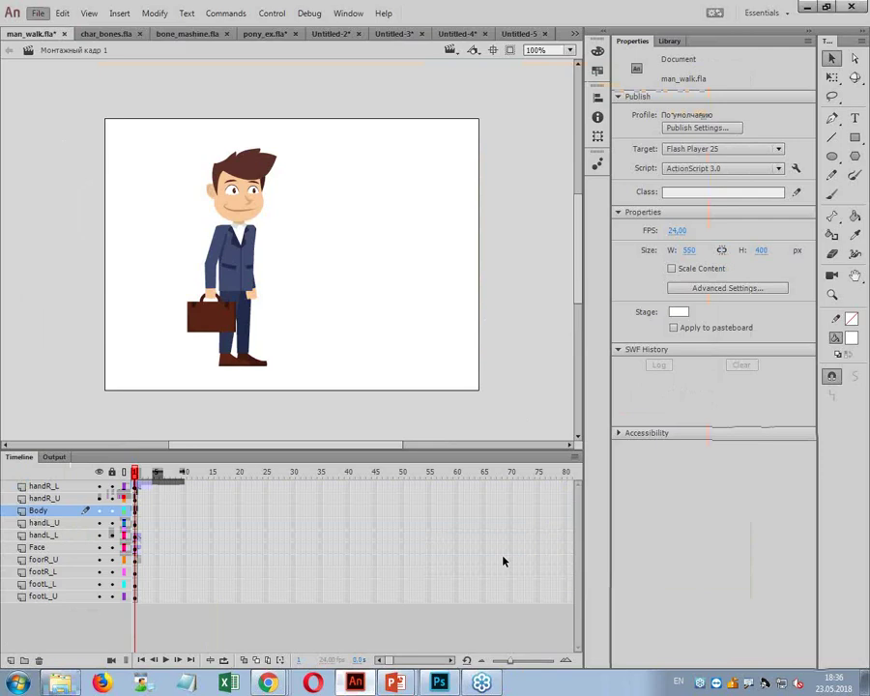
{"action": "left_click_drag", "start_coordinate": [150, 147], "coordinate": [304, 263]}
{"action": "left_click", "coordinate": [373, 302]}
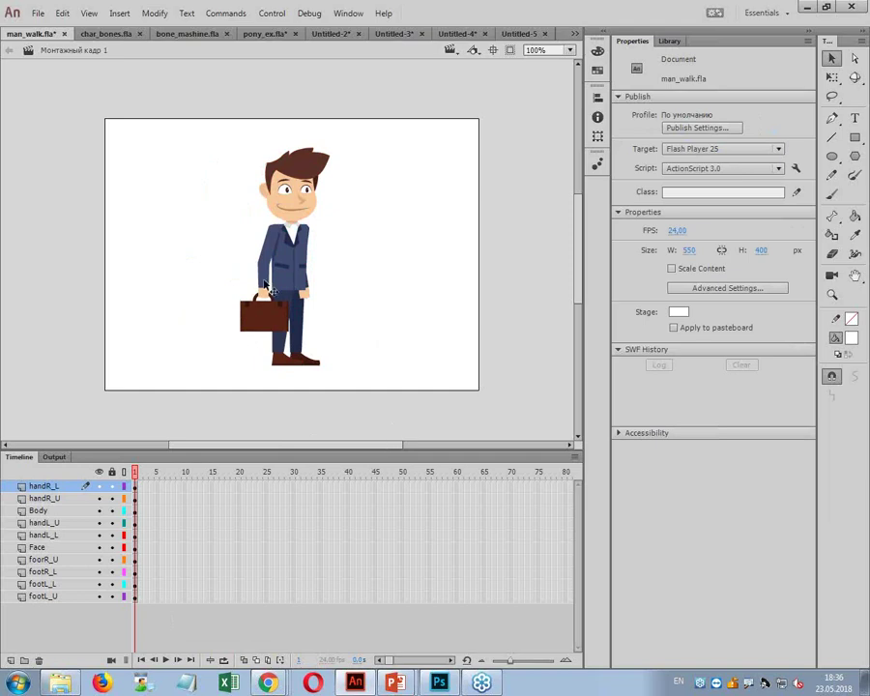
- Convert the lower right arm with the briefcase and the upper right arm into two separate Movie Clip symbols
{"action": "left_click", "coordinate": [264, 320]}
{"action": "key", "text": "F8"}
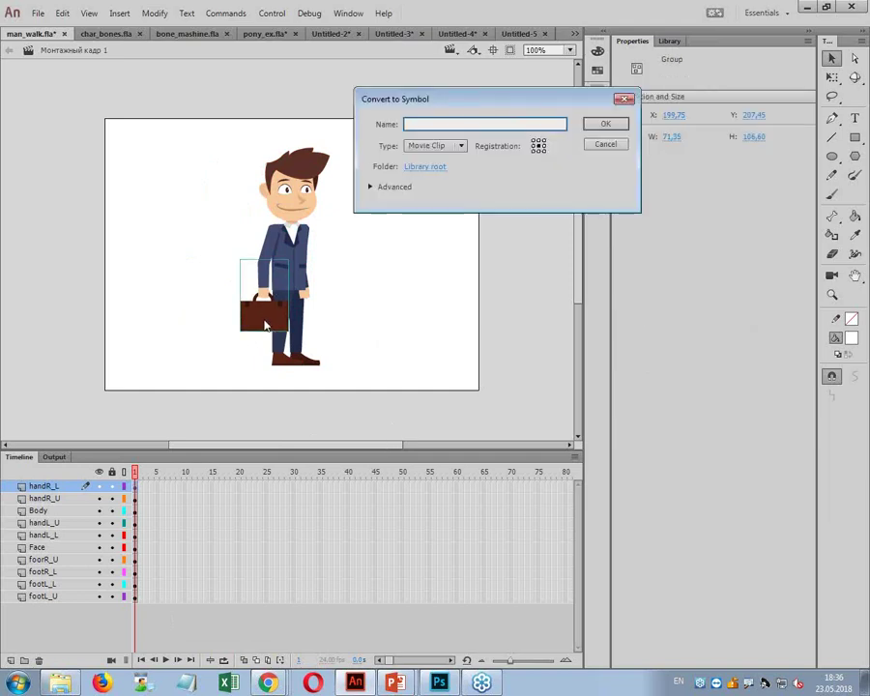
{"action": "left_click", "coordinate": [606, 124]}
{"action": "left_click", "coordinate": [287, 283]}
{"action": "key", "text": "F8"}
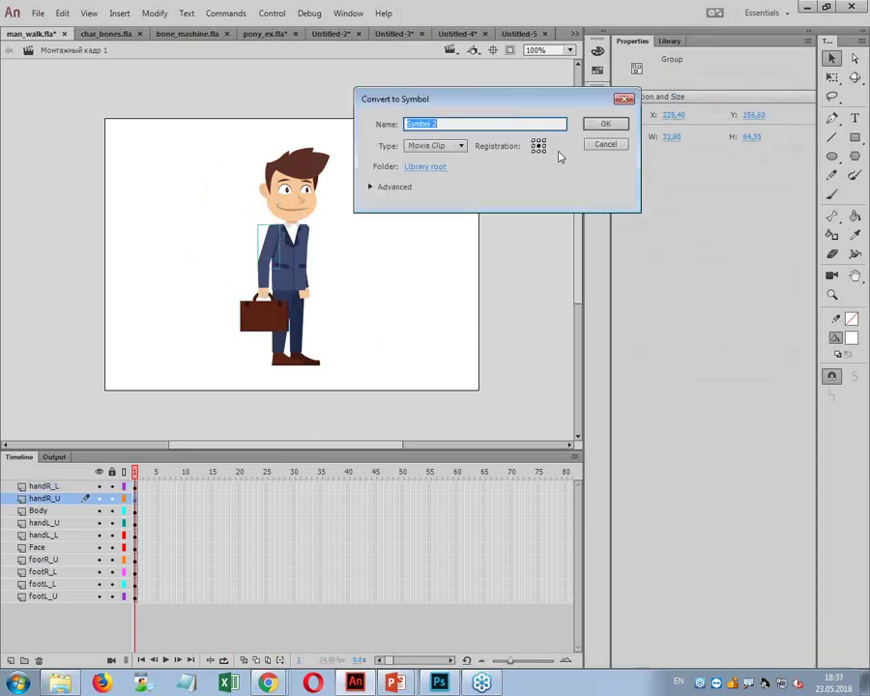
{"action": "left_click", "coordinate": [606, 123]}
- Convert the character's mouth group on the Face layer into a Movie Clip symbol
{"action": "left_click", "coordinate": [296, 207]}
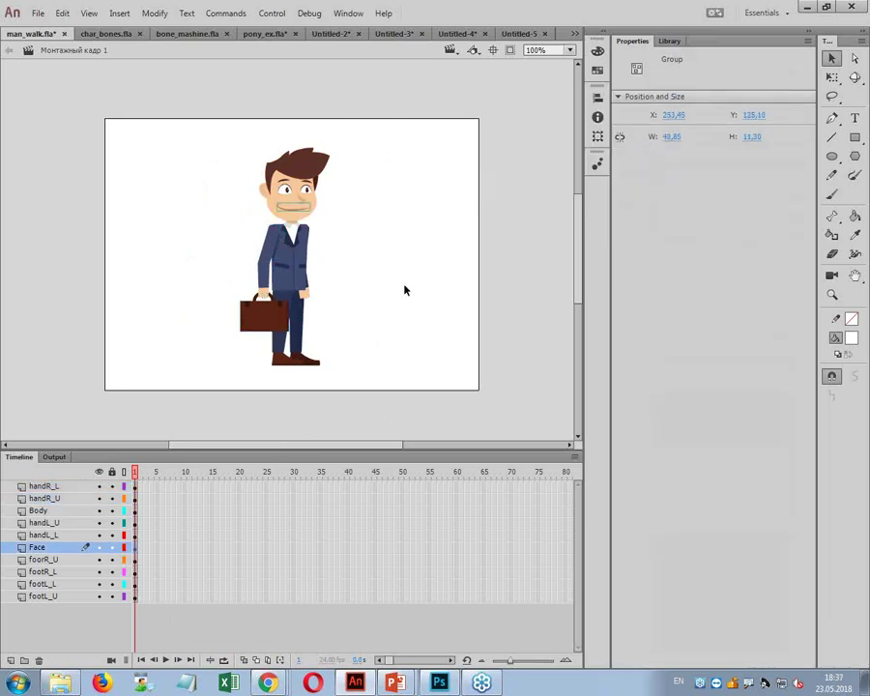
{"action": "key", "text": "F8"}
{"action": "left_click", "coordinate": [592, 125]}
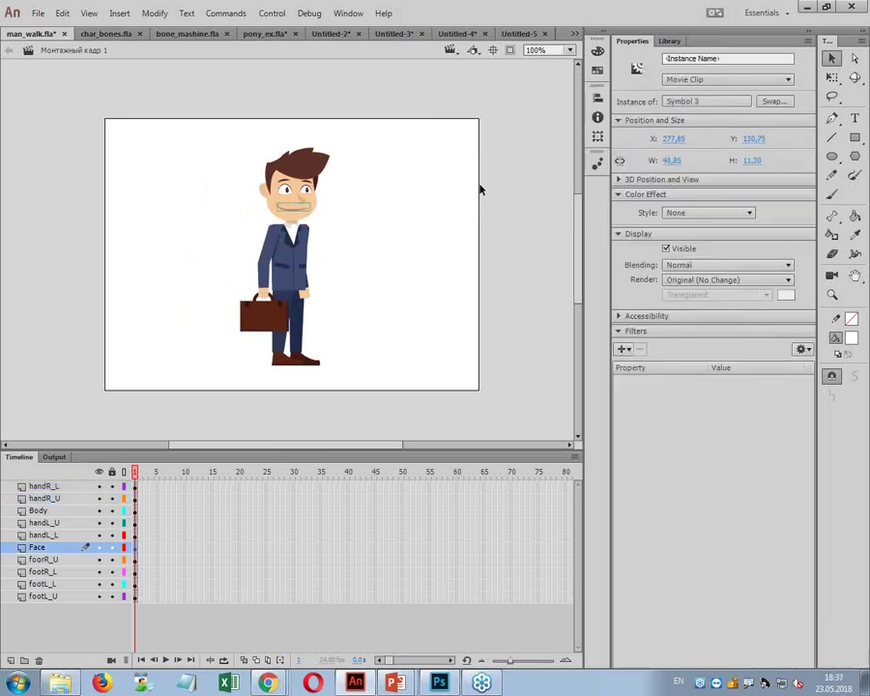
- Convert all the head artwork on the Face layer into one Movie Clip symbol
{"action": "left_click", "coordinate": [307, 193]}
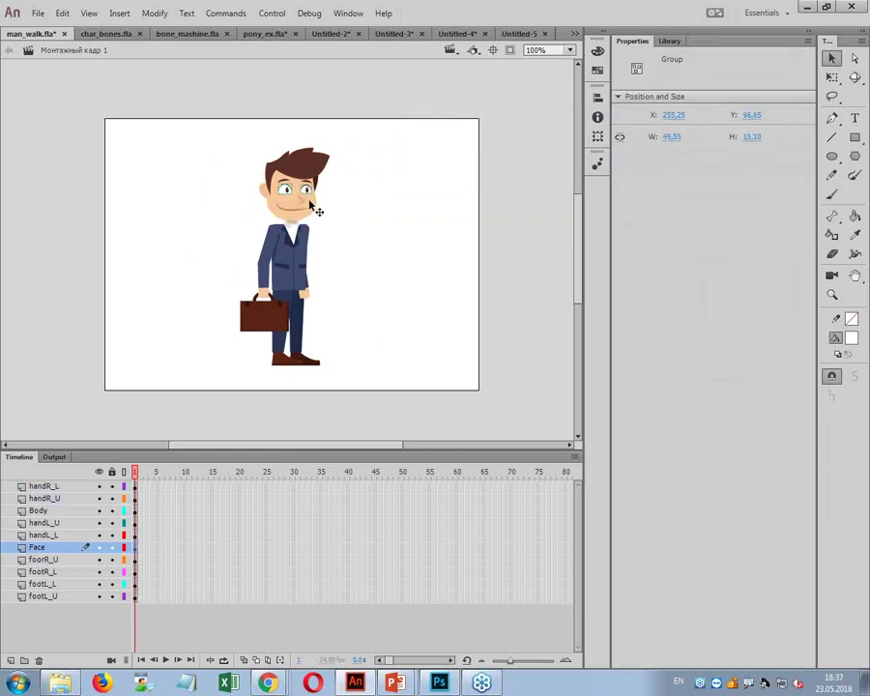
{"action": "key", "text": "ctrl+b"}
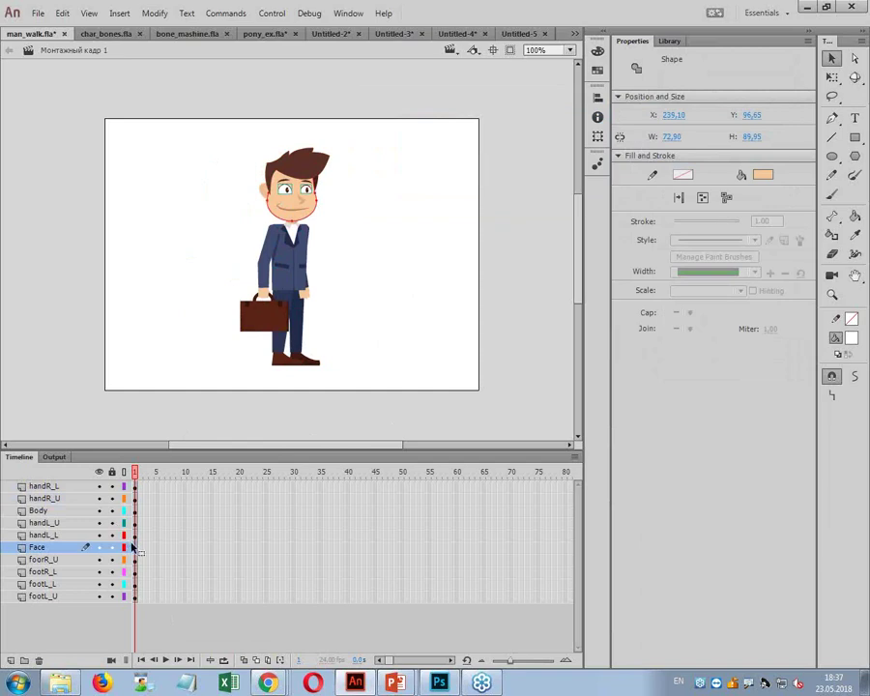
{"action": "left_click", "coordinate": [137, 551]}
{"action": "key", "text": "F8"}
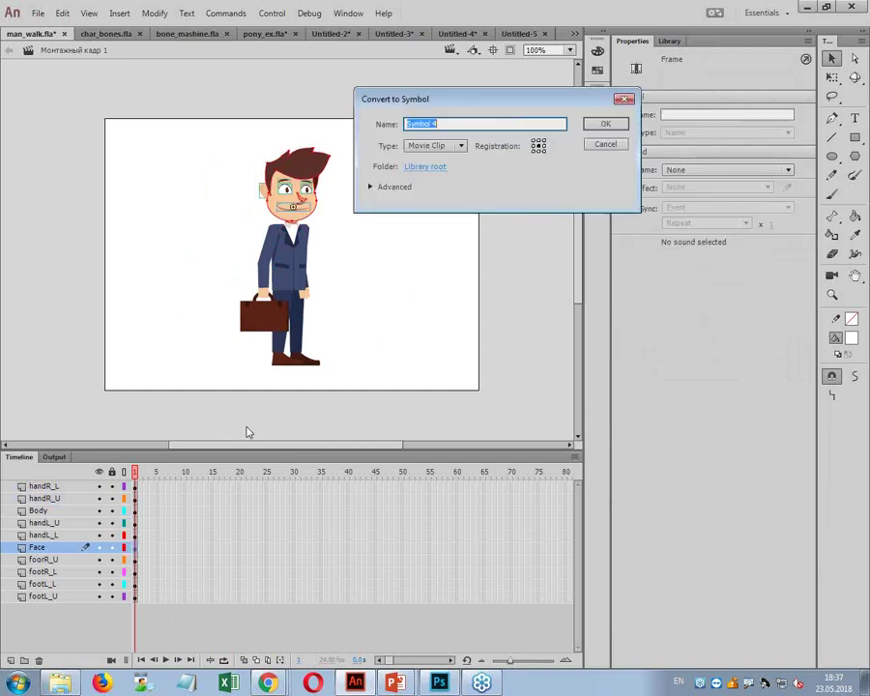
{"action": "left_click", "coordinate": [606, 122]}
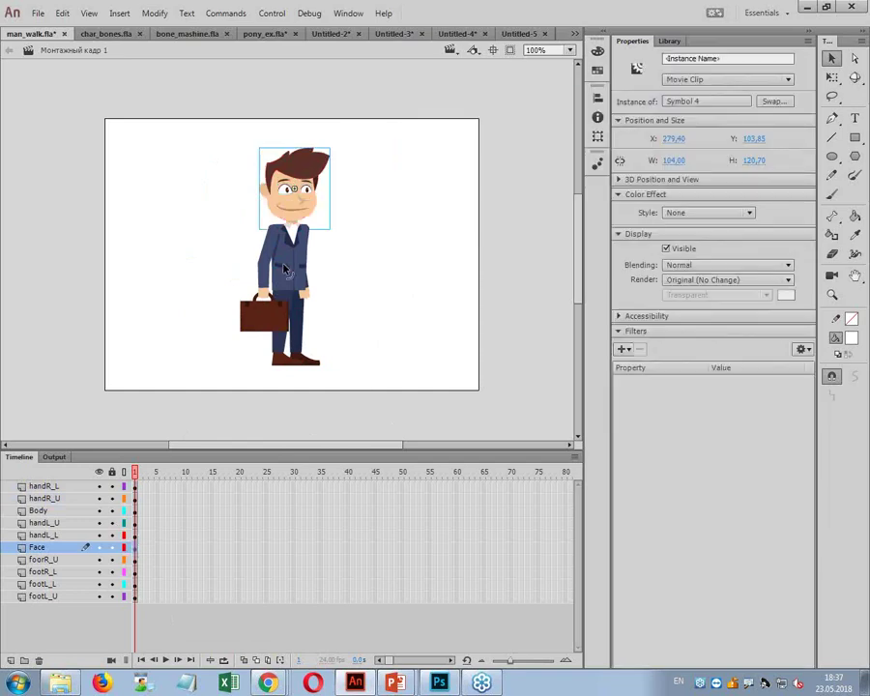
- Convert the artwork on the foorR_U and footR_L layers into two separate Movie Clip symbols
{"action": "left_click", "coordinate": [137, 561]}
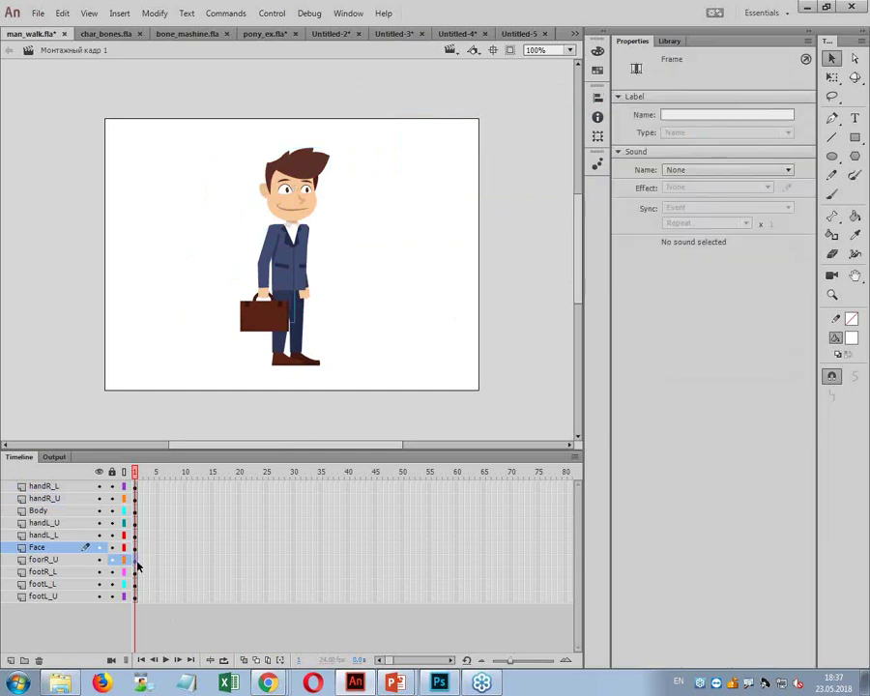
{"action": "key", "text": "F8"}
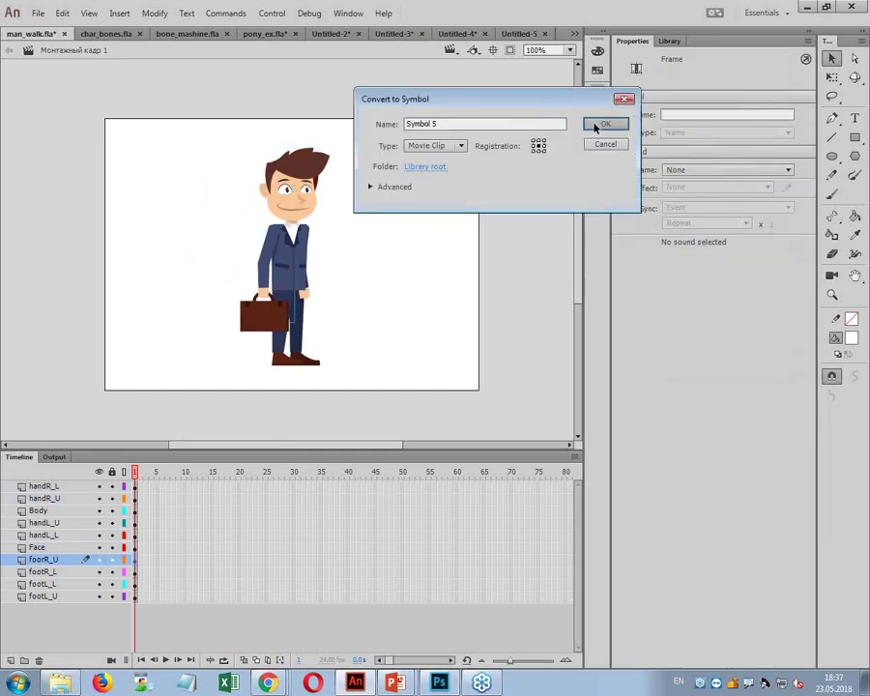
{"action": "left_click", "coordinate": [599, 126]}
{"action": "left_click", "coordinate": [137, 572]}
{"action": "key", "text": "F8"}
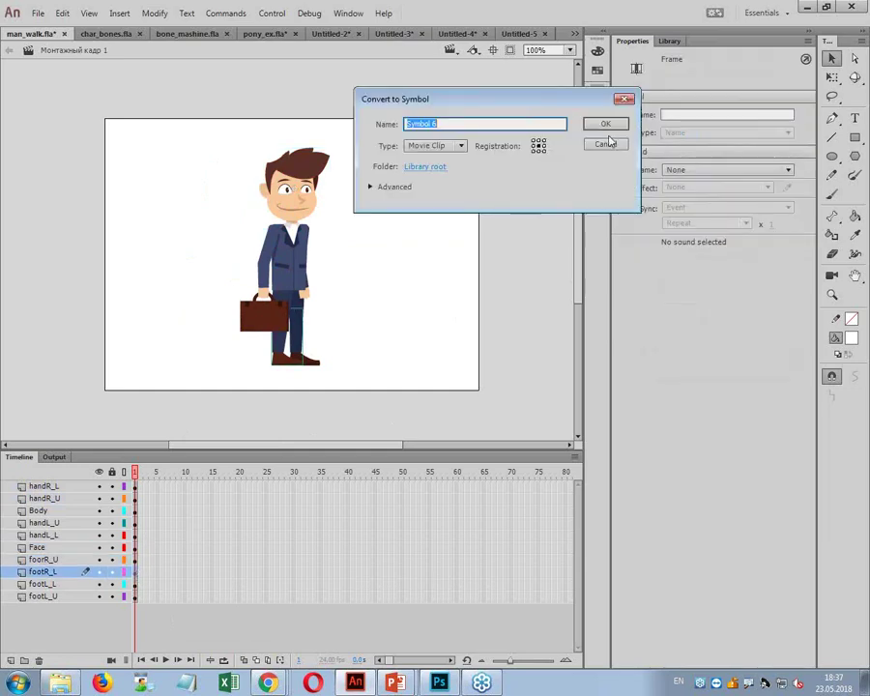
{"action": "left_click", "coordinate": [600, 124]}
- Convert the artwork on the footL_L and footL_U layers into two separate Movie Clip symbols
{"action": "left_click", "coordinate": [135, 584]}
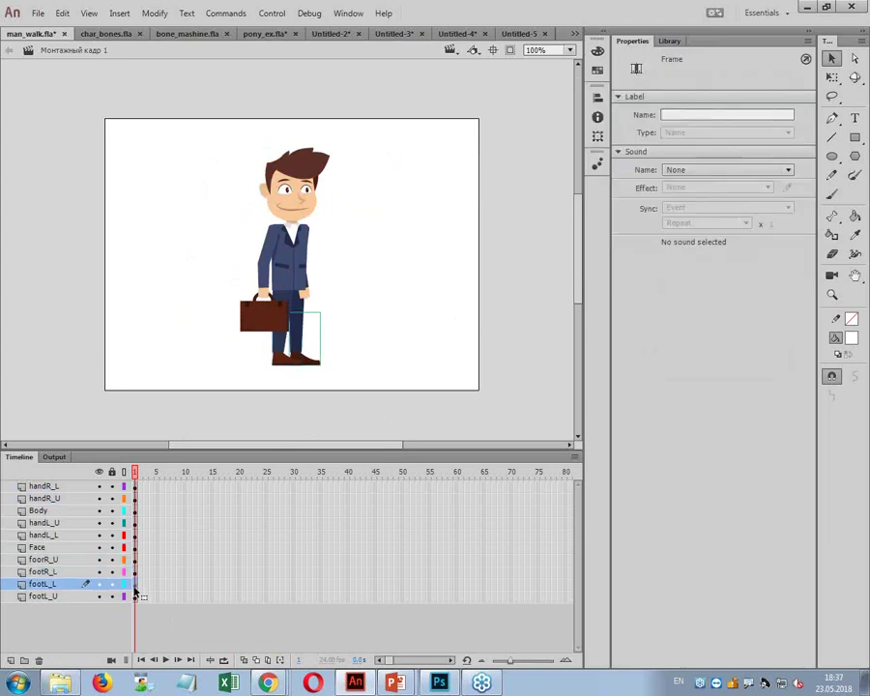
{"action": "key", "text": "F8"}
{"action": "left_click", "coordinate": [600, 124]}
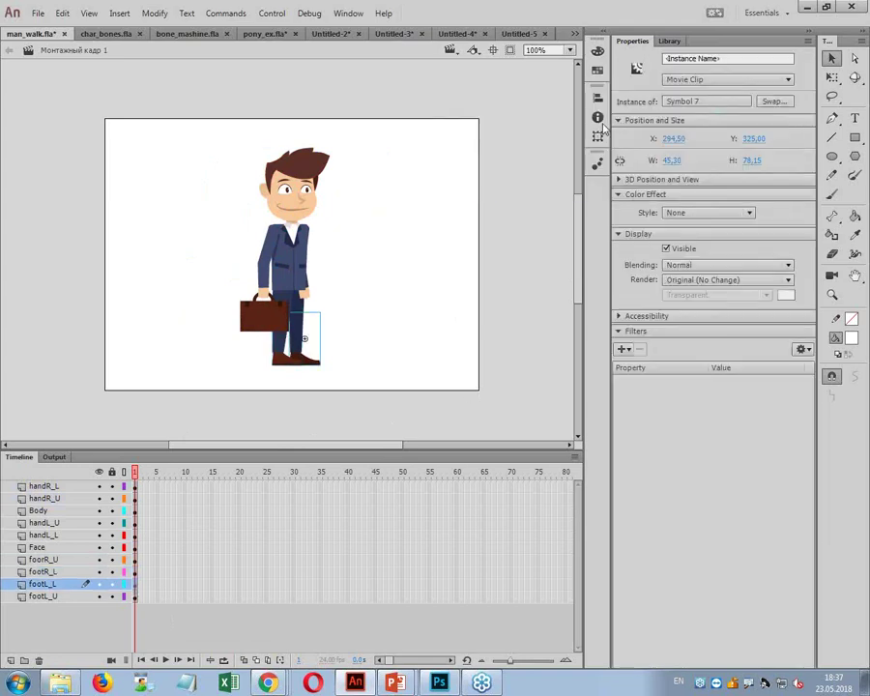
{"action": "left_click", "coordinate": [135, 597]}
{"action": "key", "text": "F8"}
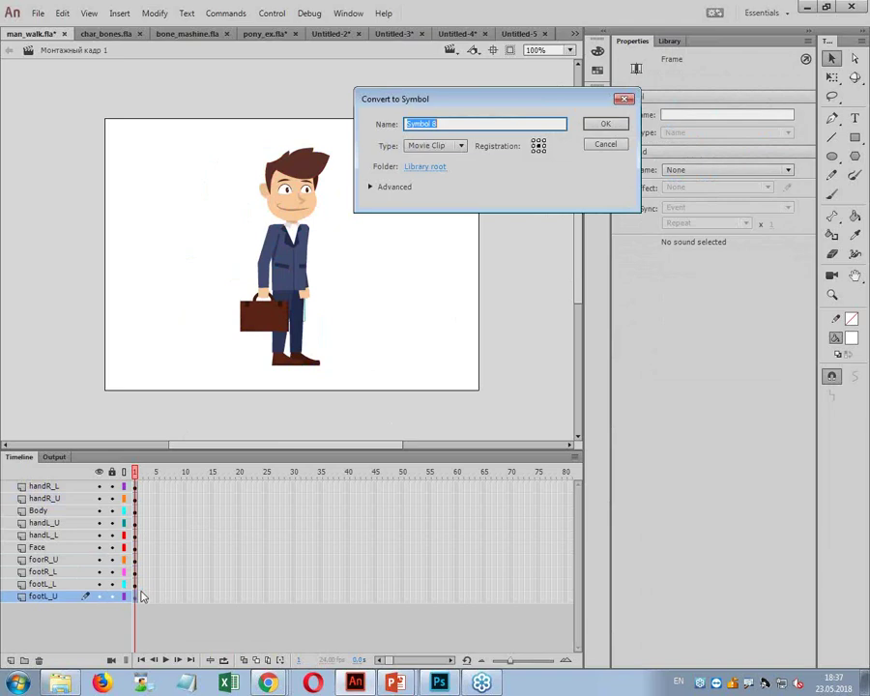
{"action": "left_click", "coordinate": [600, 127]}
- Check the handR_L and handR_U layers, then convert the jacket artwork on the Body layer into a Movie Clip symbol
{"action": "left_click", "coordinate": [136, 488]}
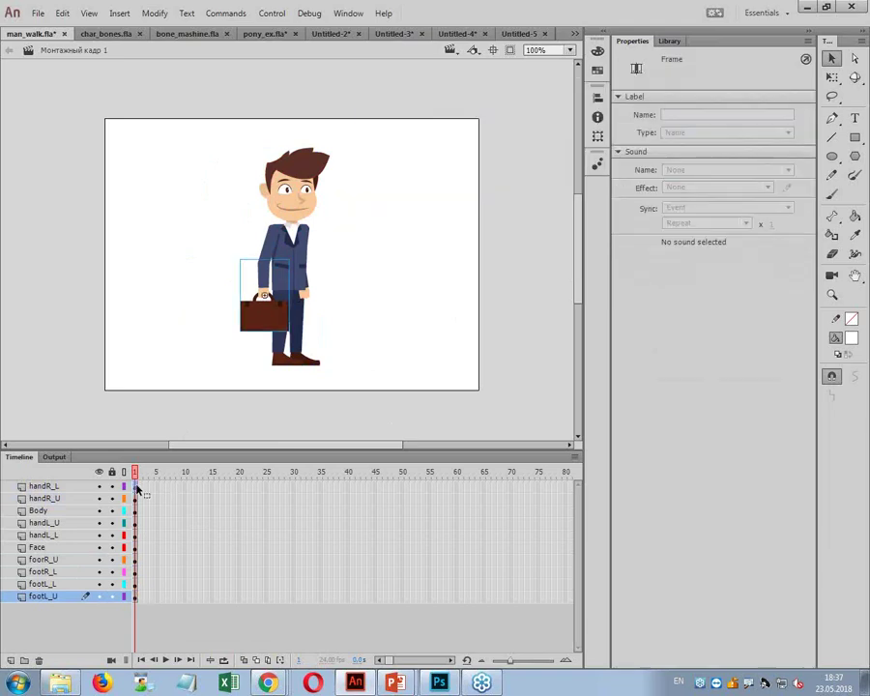
{"action": "left_click", "coordinate": [136, 498]}
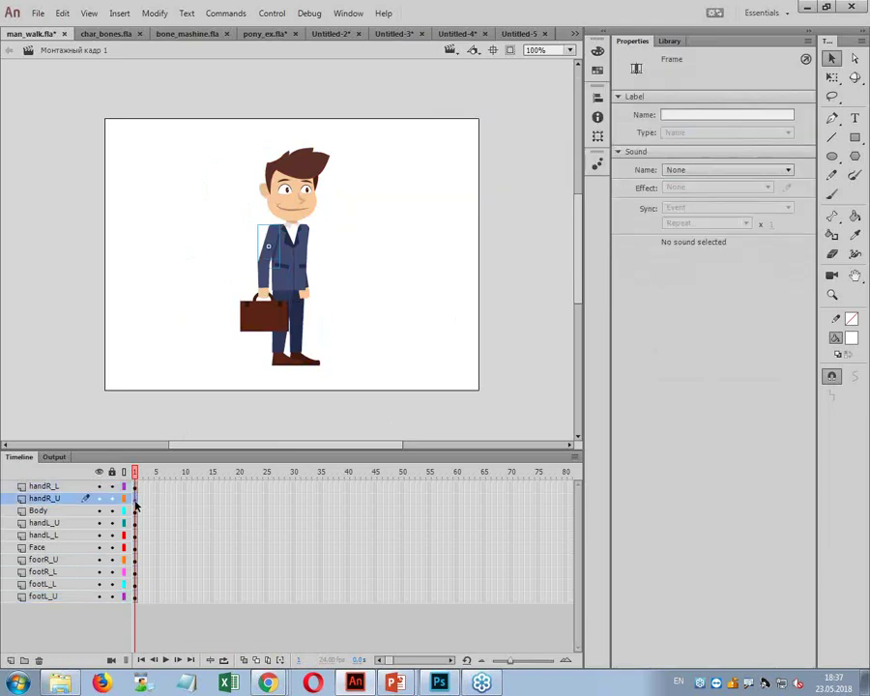
{"action": "left_click", "coordinate": [136, 509]}
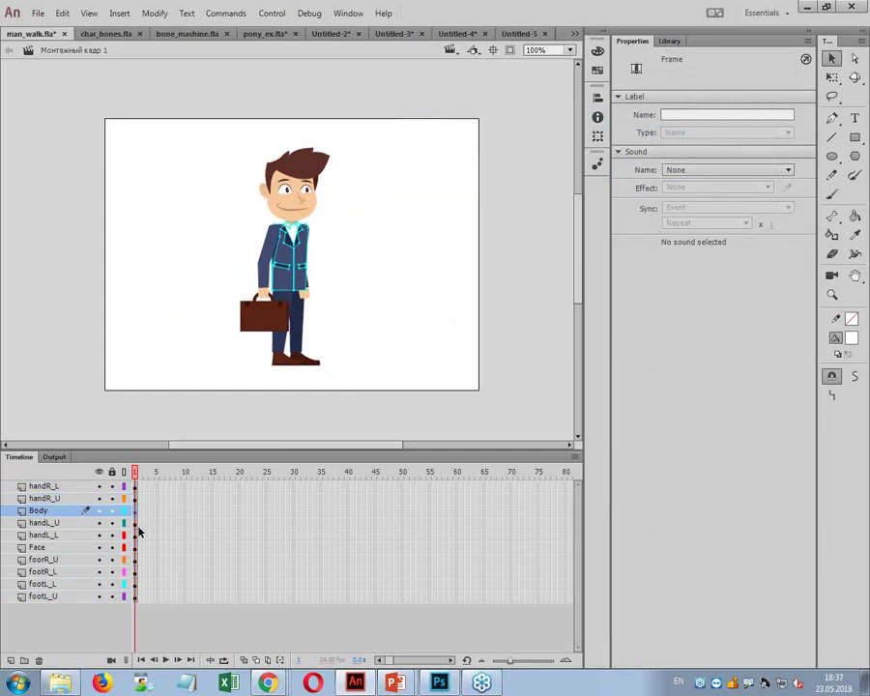
{"action": "key", "text": "F8"}
{"action": "left_click", "coordinate": [609, 123]}
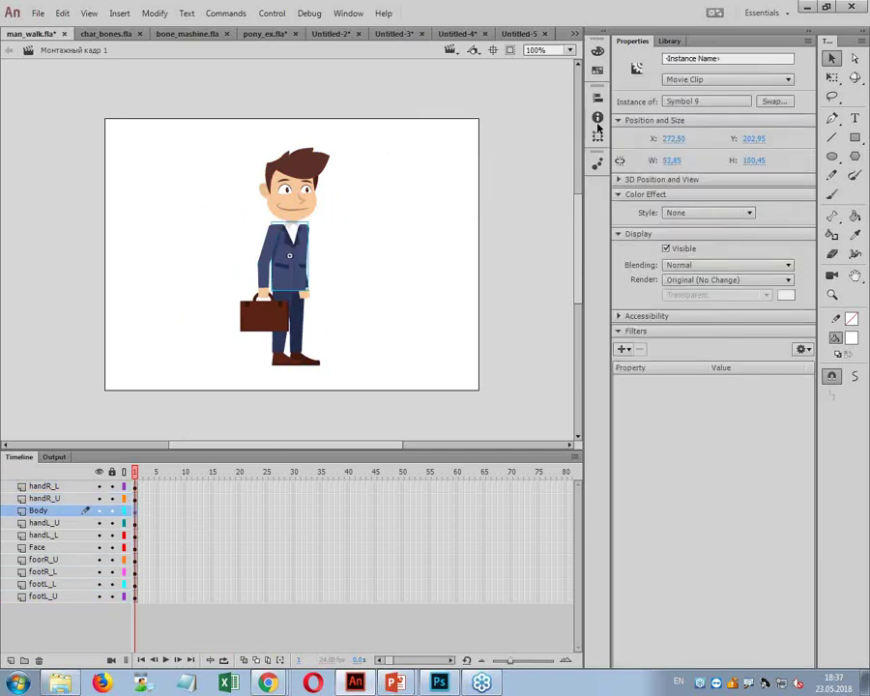
- Convert the artwork on the handL_U and handL_L layers into two separate Movie Clip symbols
{"action": "left_click", "coordinate": [139, 524]}
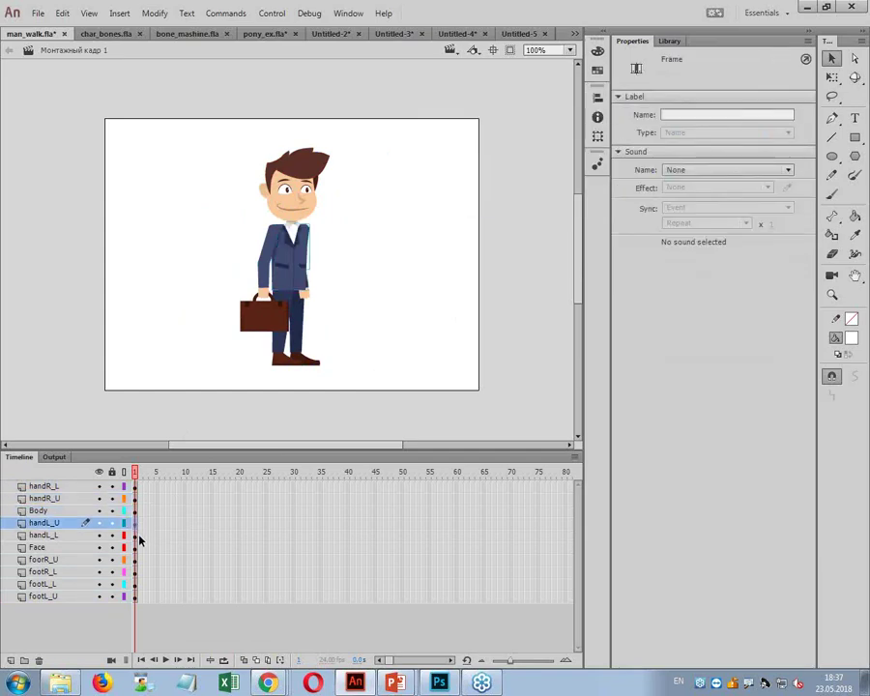
{"action": "key", "text": "F8"}
{"action": "key", "text": "Return"}
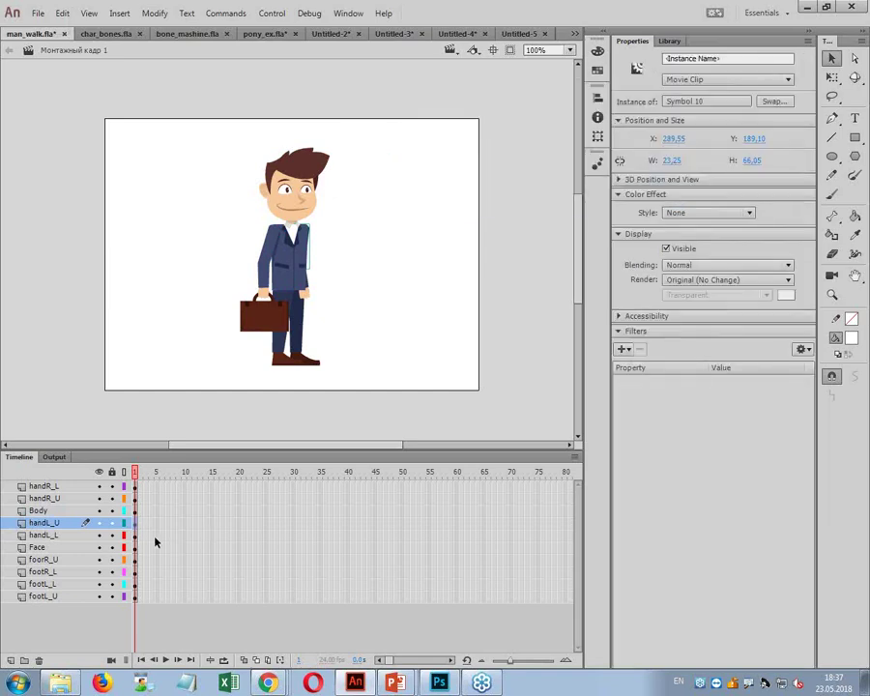
{"action": "left_click", "coordinate": [135, 537]}
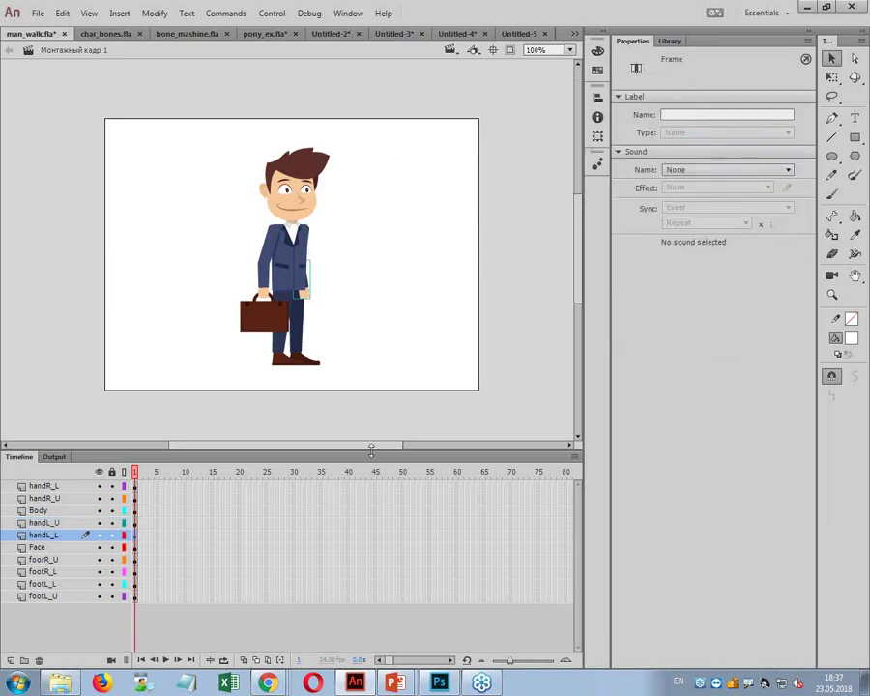
{"action": "left_click", "coordinate": [311, 304]}
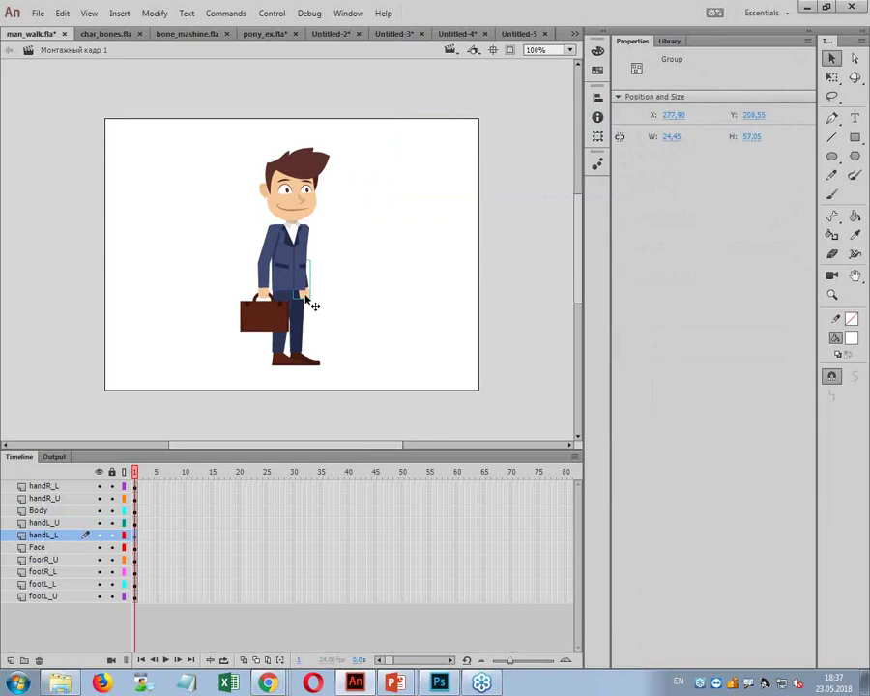
{"action": "key", "text": "F8"}
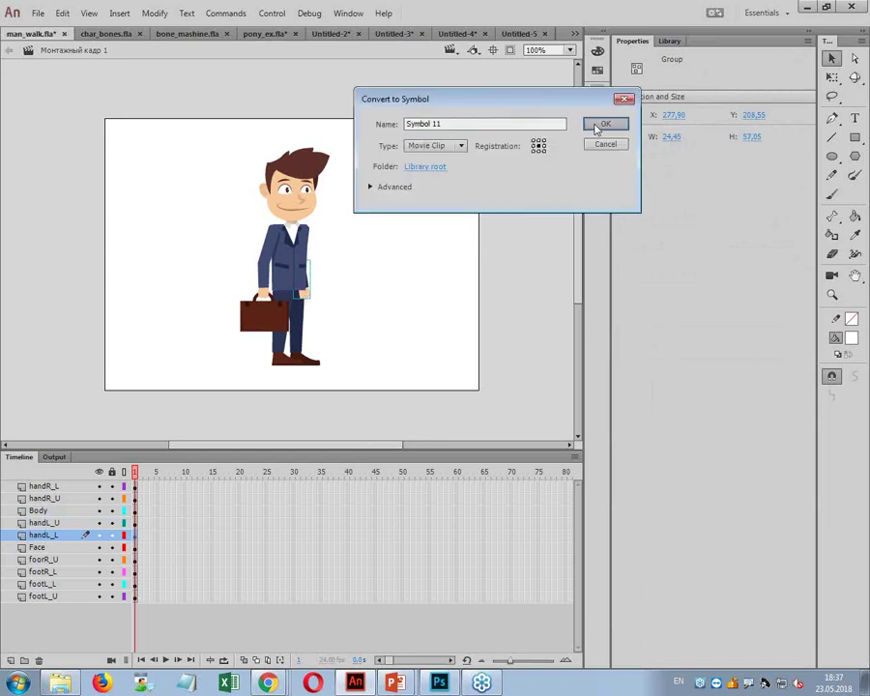
{"action": "left_click", "coordinate": [599, 125]}
- Move the transformation point of the head symbol on the Face layer down to the base of the neck
{"action": "left_click", "coordinate": [135, 548]}
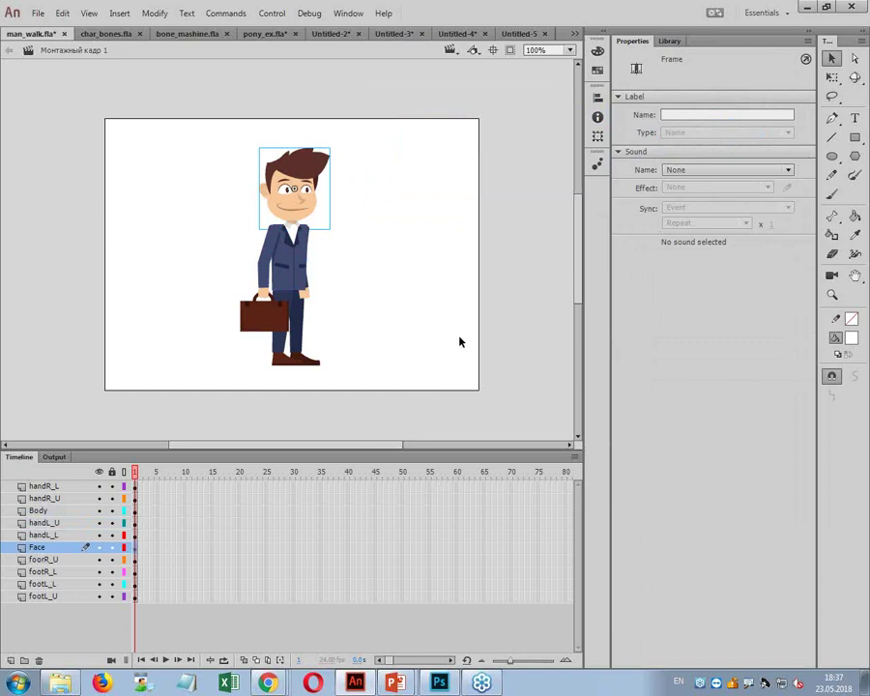
{"action": "left_click", "coordinate": [830, 77]}
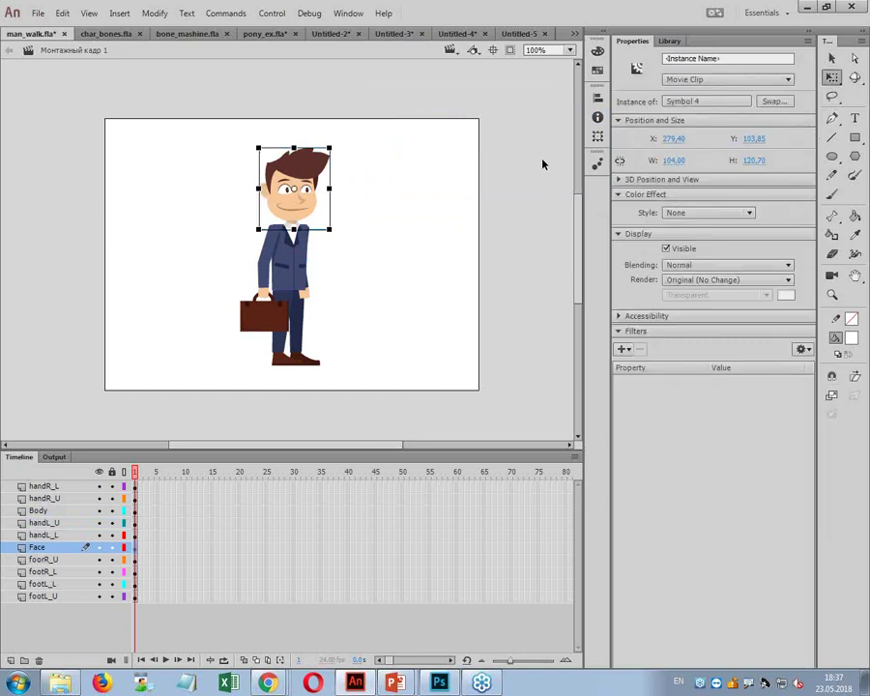
{"action": "left_click", "coordinate": [542, 50]}
{"action": "type", "text": "130"}
{"action": "key", "text": "Return"}
{"action": "left_click_drag", "start_coordinate": [406, 313], "coordinate": [423, 196]}
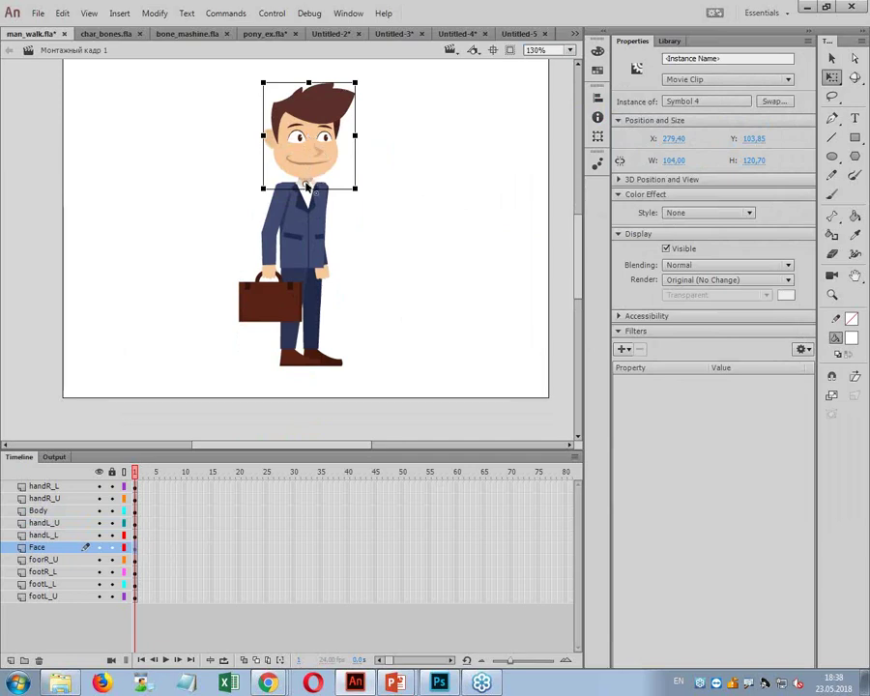
{"action": "mouse_move", "coordinate": [360, 85]}
{"action": "left_mouse_down"}
{"action": "mouse_move", "coordinate": [389, 94]}
{"action": "mouse_move", "coordinate": [355, 100]}
{"action": "left_mouse_up"}
- Move the transformation points of the handR_L symbol to the elbow and the handR_U symbol to the shoulder
{"action": "left_click", "coordinate": [272, 250]}
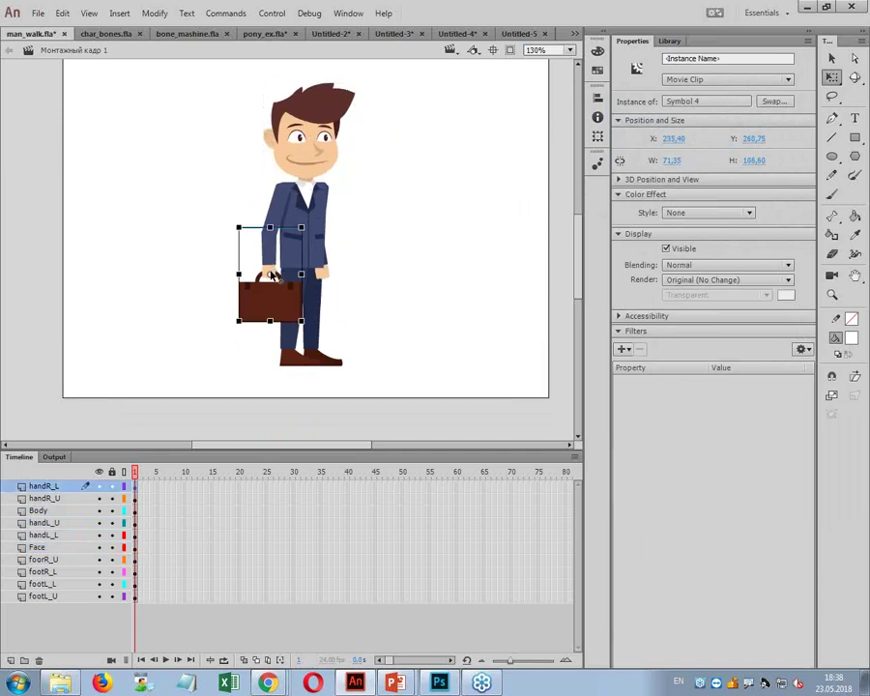
{"action": "left_click", "coordinate": [272, 232]}
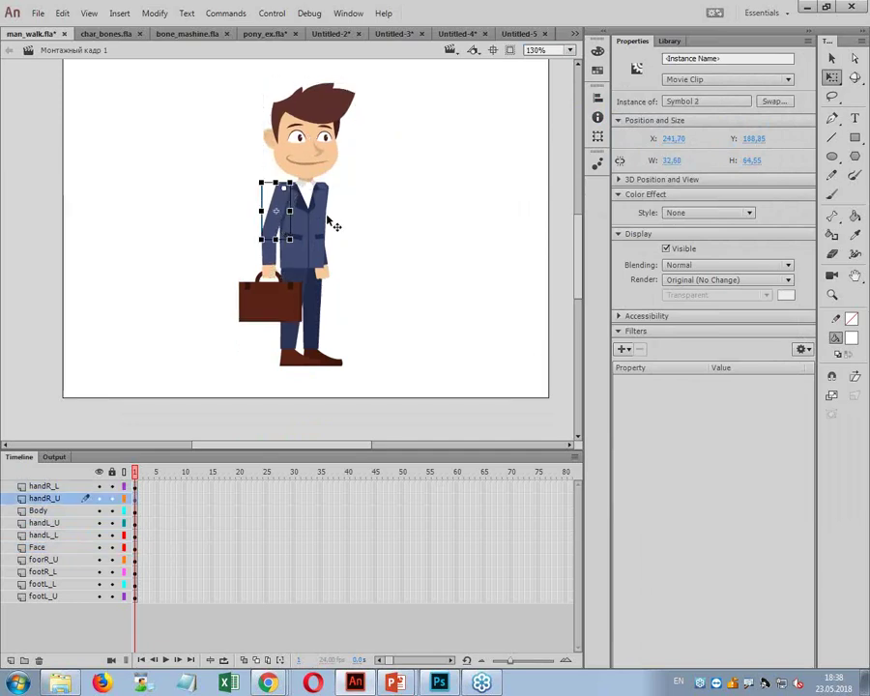
{"action": "left_click", "coordinate": [314, 223]}
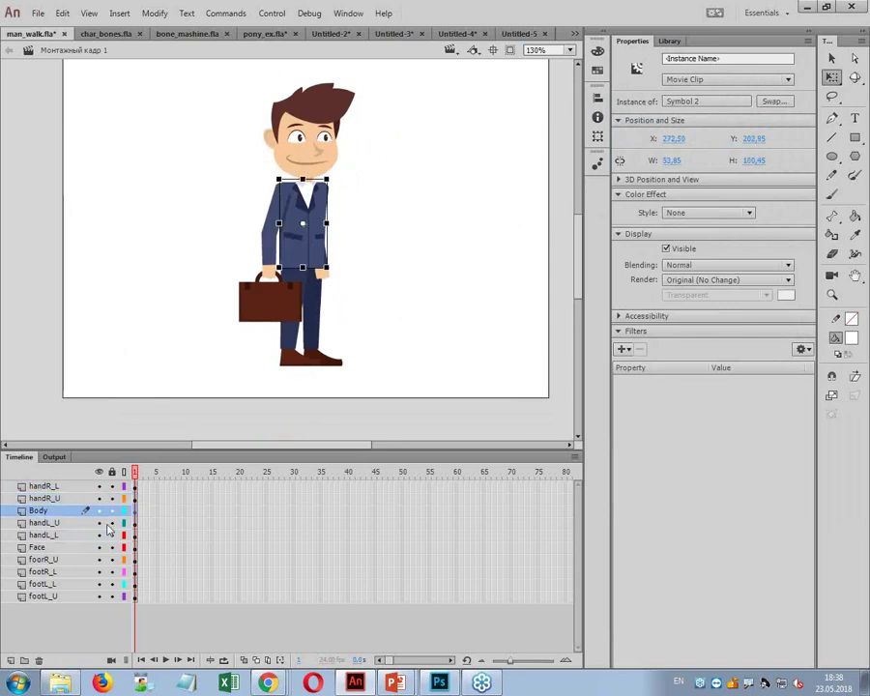
- Show all layers as outlines and move the handL_U symbol's transformation point to the shoulder
{"action": "left_click", "coordinate": [123, 471]}
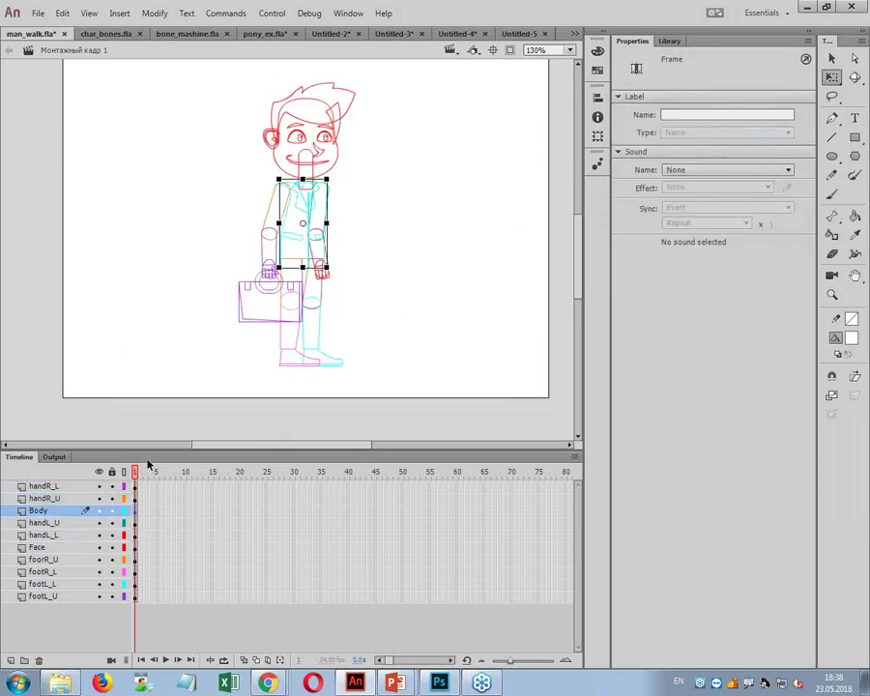
{"action": "left_click", "coordinate": [322, 245]}
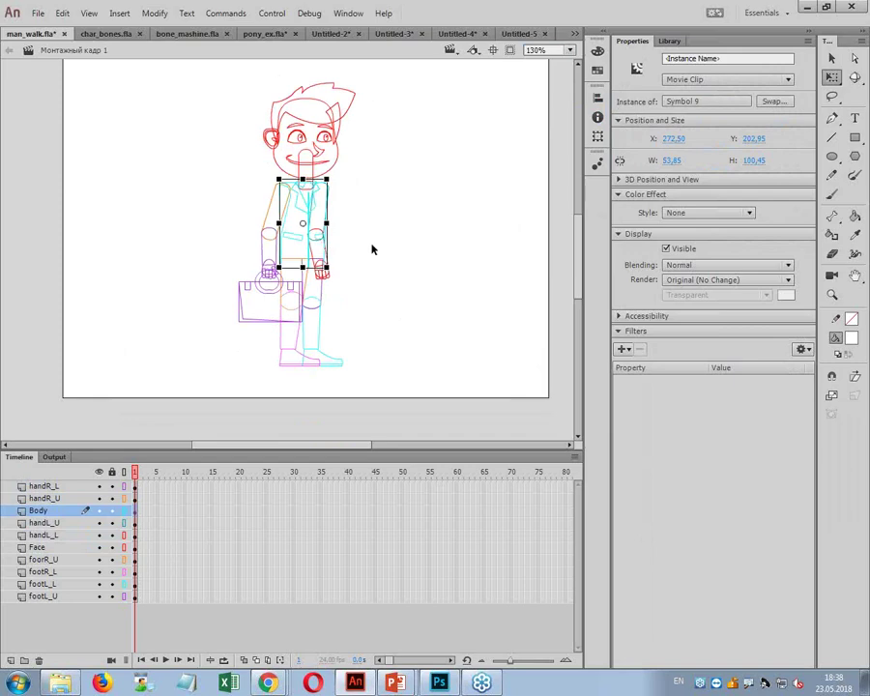
{"action": "left_click", "coordinate": [319, 246]}
{"action": "left_click", "coordinate": [320, 247]}
{"action": "scroll", "coordinate": [376, 219], "scroll_direction": "up", "scroll_amount": 3}
{"action": "scroll", "coordinate": [376, 220], "scroll_direction": "down", "scroll_amount": 3}
{"action": "left_click", "coordinate": [832, 294]}
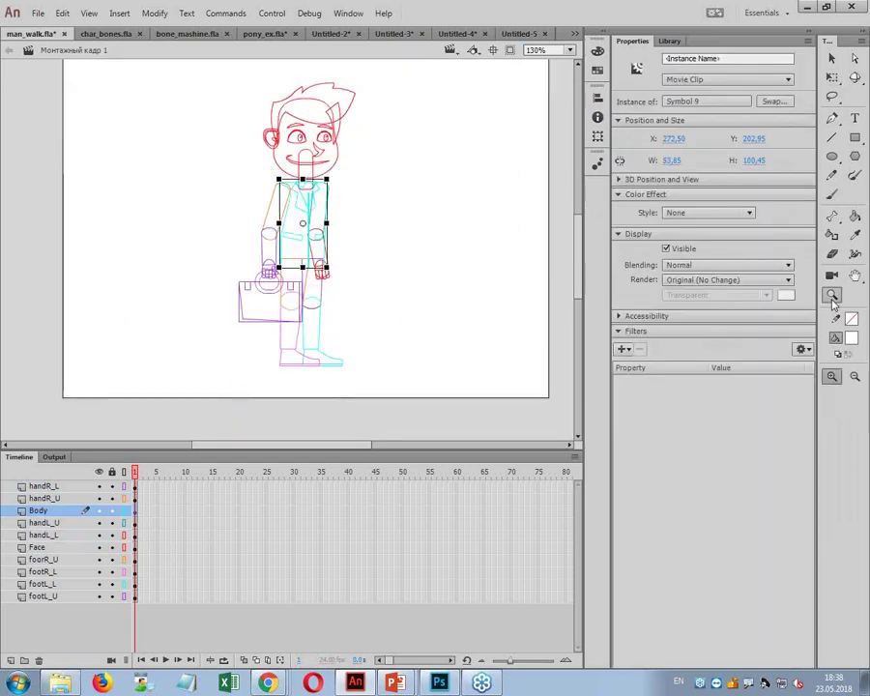
{"action": "left_click_drag", "start_coordinate": [269, 170], "coordinate": [396, 302]}
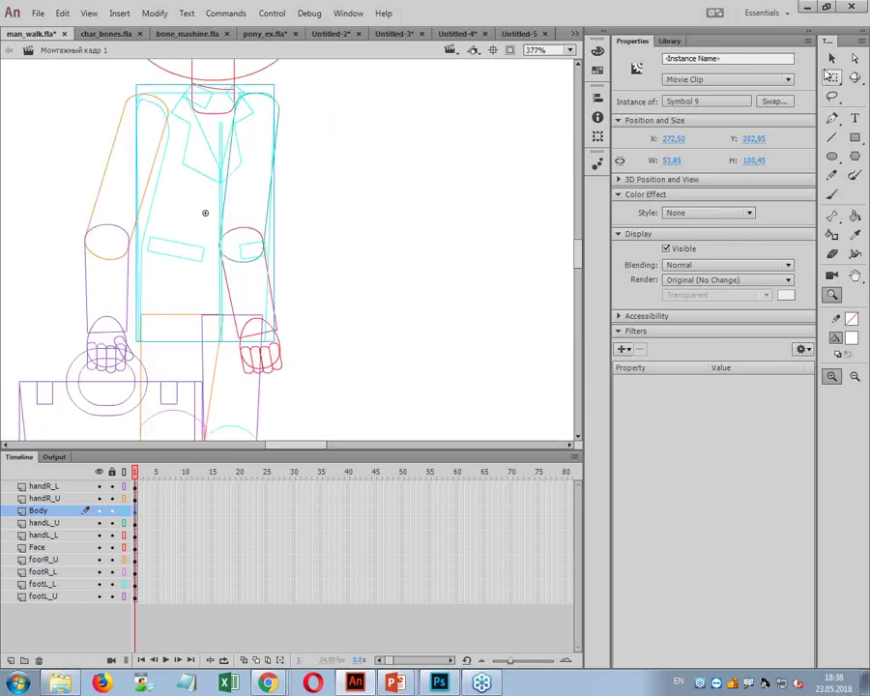
{"action": "left_click", "coordinate": [831, 59]}
{"action": "left_click", "coordinate": [280, 124]}
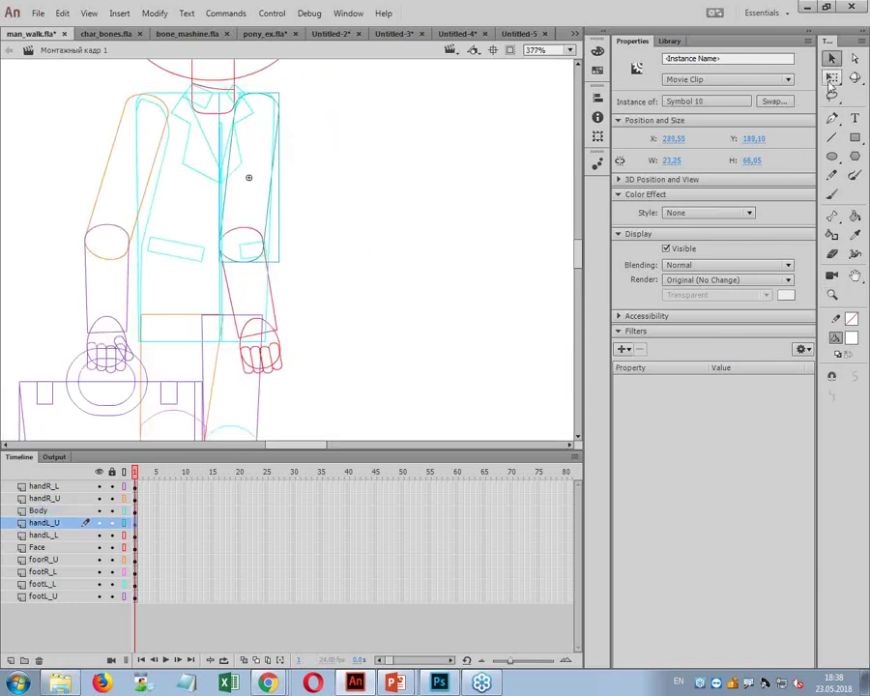
{"action": "key", "text": "q"}
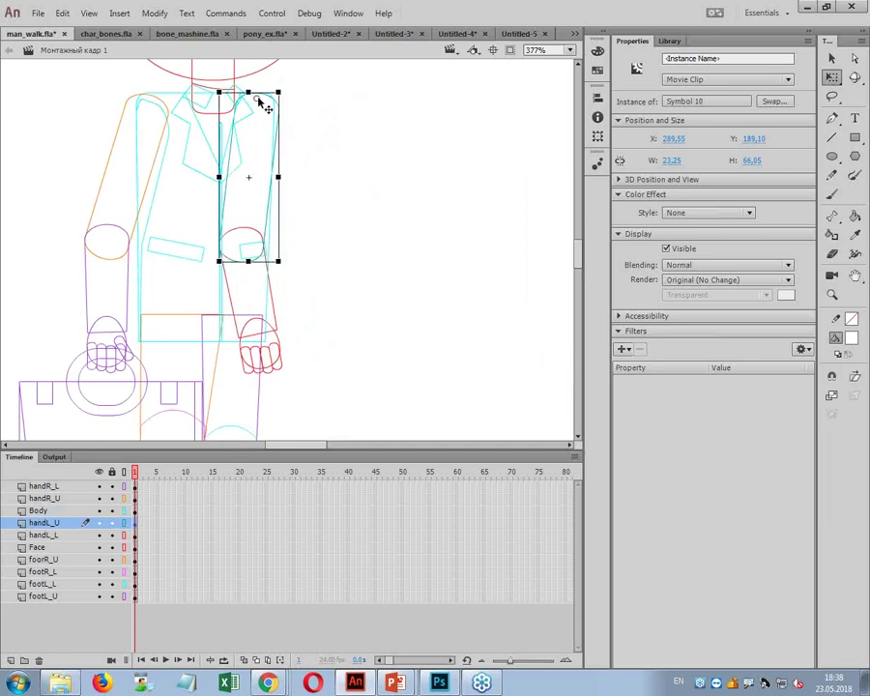
- Move the transformation points of the handL_L symbol to the elbow and the footL_U symbol to the hip
{"action": "left_click", "coordinate": [271, 304]}
{"action": "left_click_drag", "start_coordinate": [250, 300], "coordinate": [248, 256]}
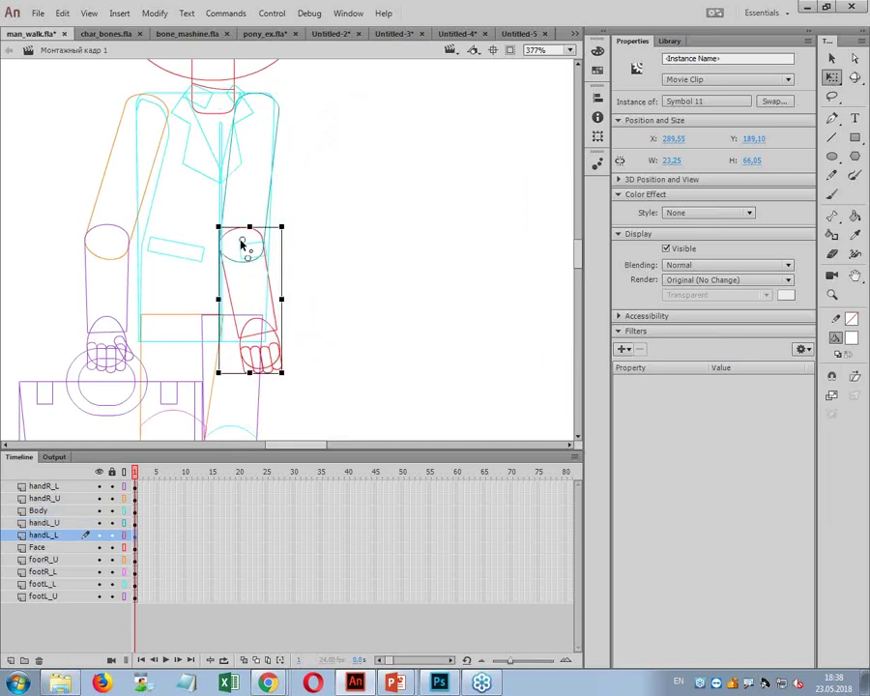
{"action": "left_click_drag", "start_coordinate": [393, 329], "coordinate": [460, 151]}
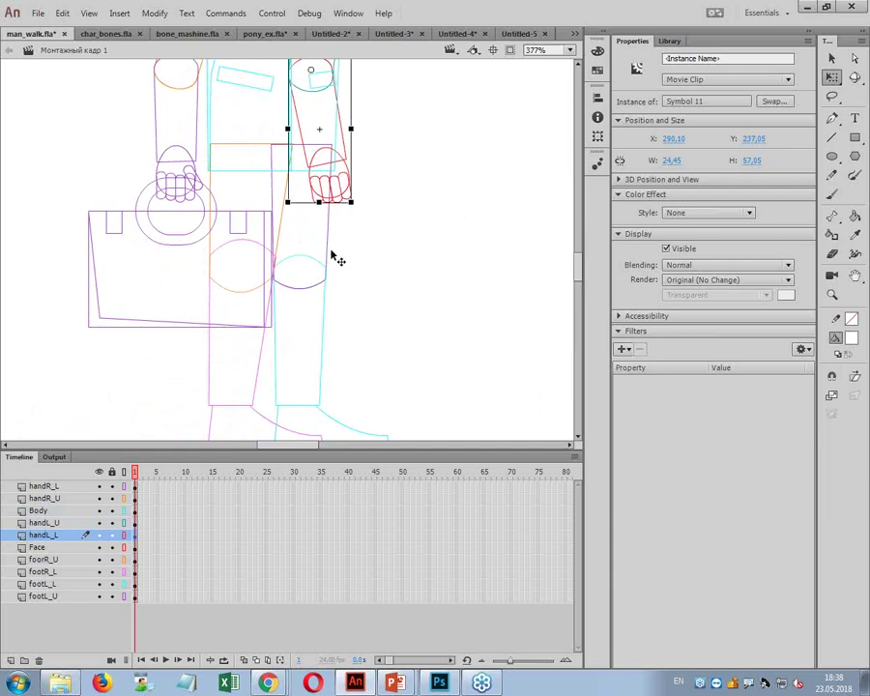
{"action": "left_click", "coordinate": [328, 270]}
{"action": "left_click_drag", "start_coordinate": [305, 229], "coordinate": [305, 162]}
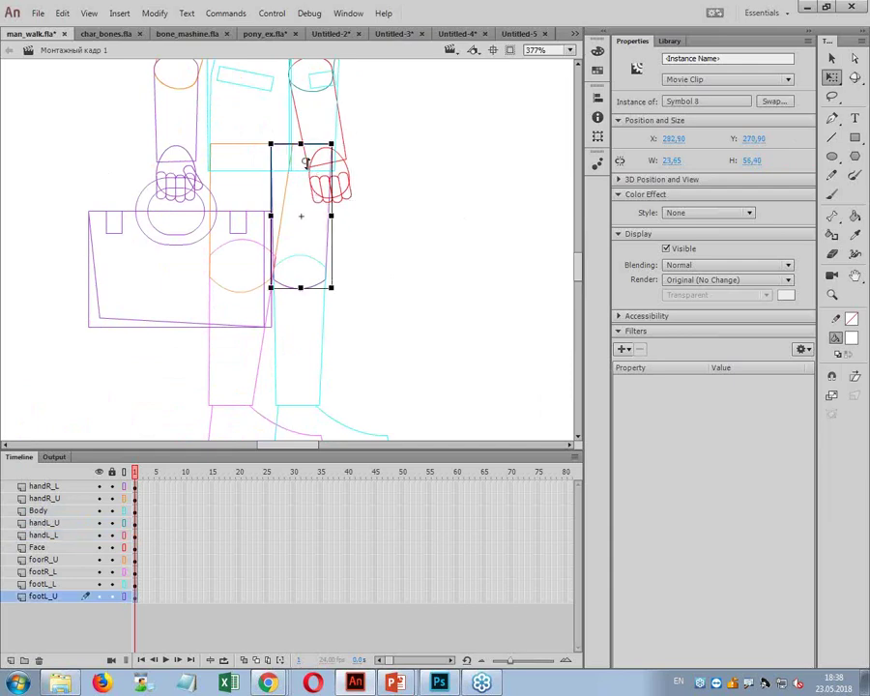
- Move the foorR_U symbol's transformation point to the hip and those of footR_L and footL_L to the knees
{"action": "left_click", "coordinate": [243, 267]}
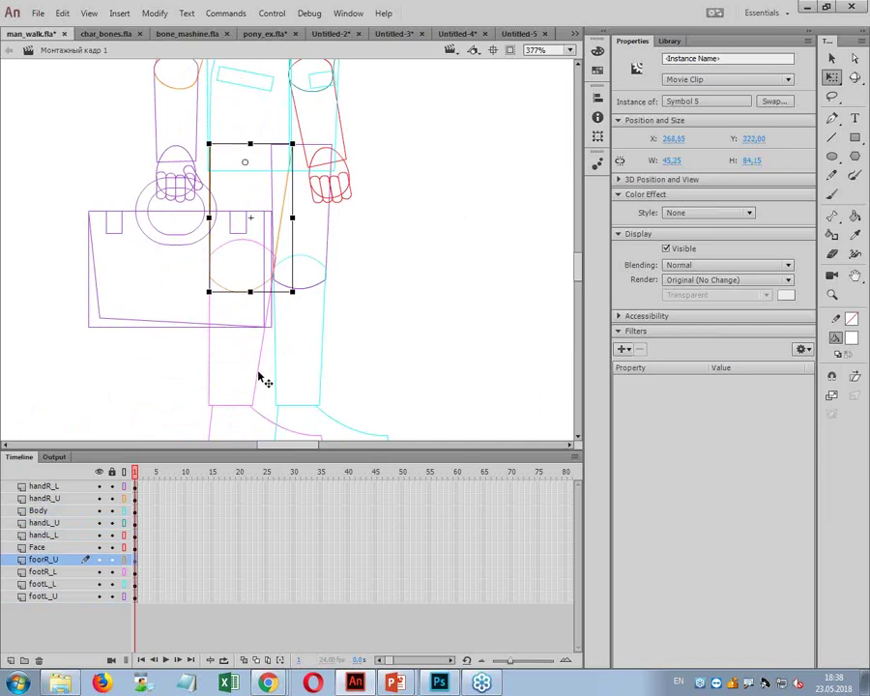
{"action": "left_click", "coordinate": [257, 340]}
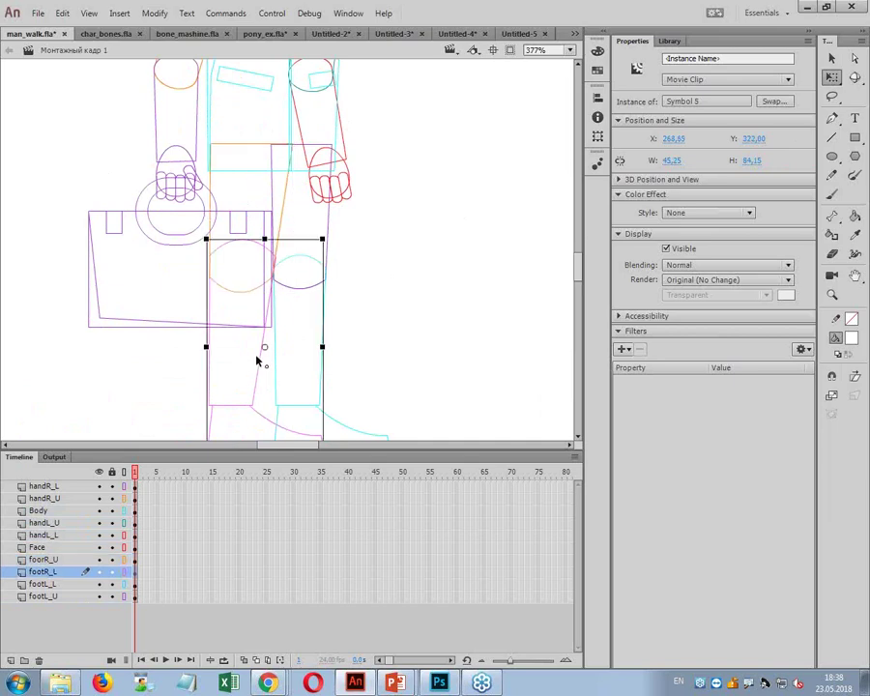
{"action": "left_click", "coordinate": [309, 365]}
{"action": "left_click_drag", "start_coordinate": [330, 354], "coordinate": [299, 271]}
- Turn off outline display for all layers and return the stage to 100% magnification with the whole character in view
{"action": "left_click", "coordinate": [124, 472]}
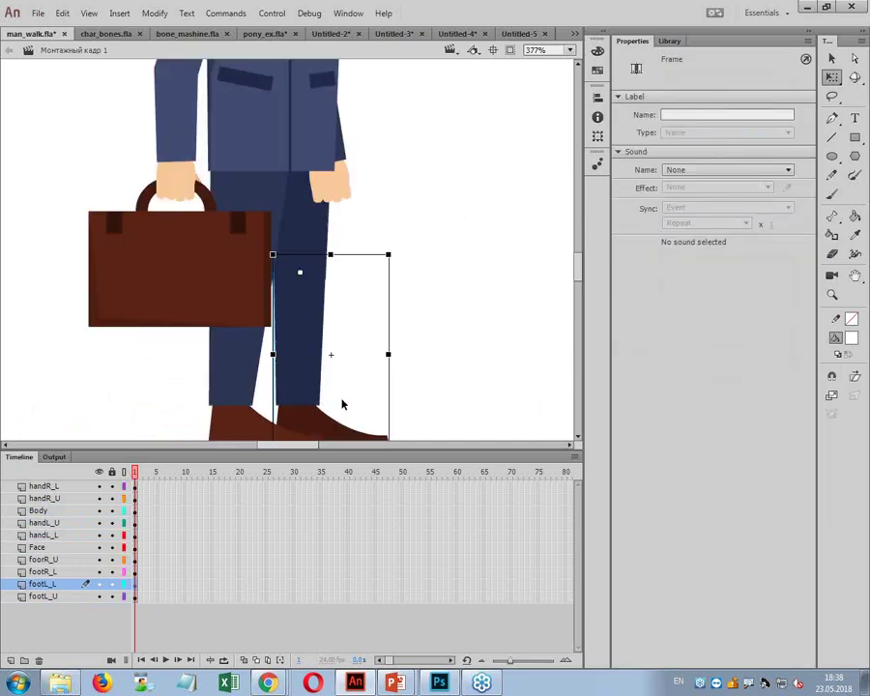
{"action": "scroll", "coordinate": [433, 296], "scroll_direction": "down", "scroll_amount": 1}
{"action": "left_click_drag", "start_coordinate": [410, 210], "coordinate": [539, 243]}
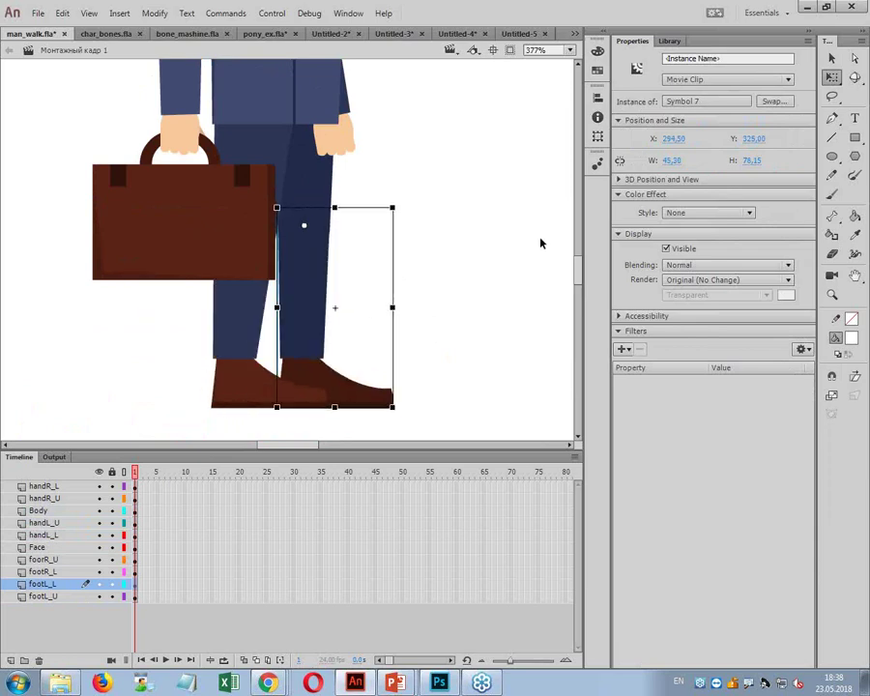
{"action": "left_click", "coordinate": [549, 50]}
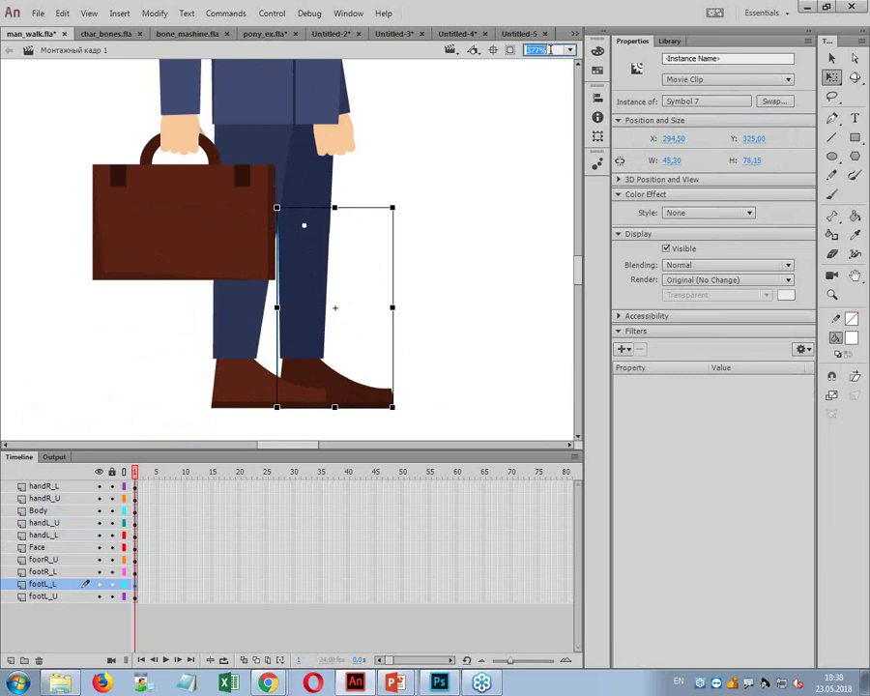
{"action": "type", "text": "100"}
{"action": "key", "text": "Return"}
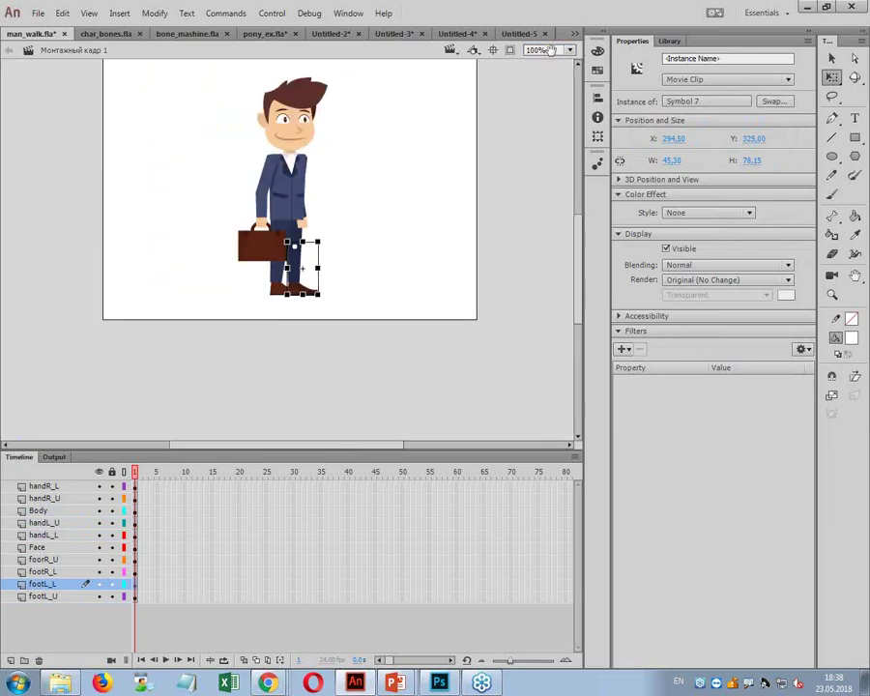
{"action": "left_click_drag", "start_coordinate": [399, 209], "coordinate": [424, 283]}
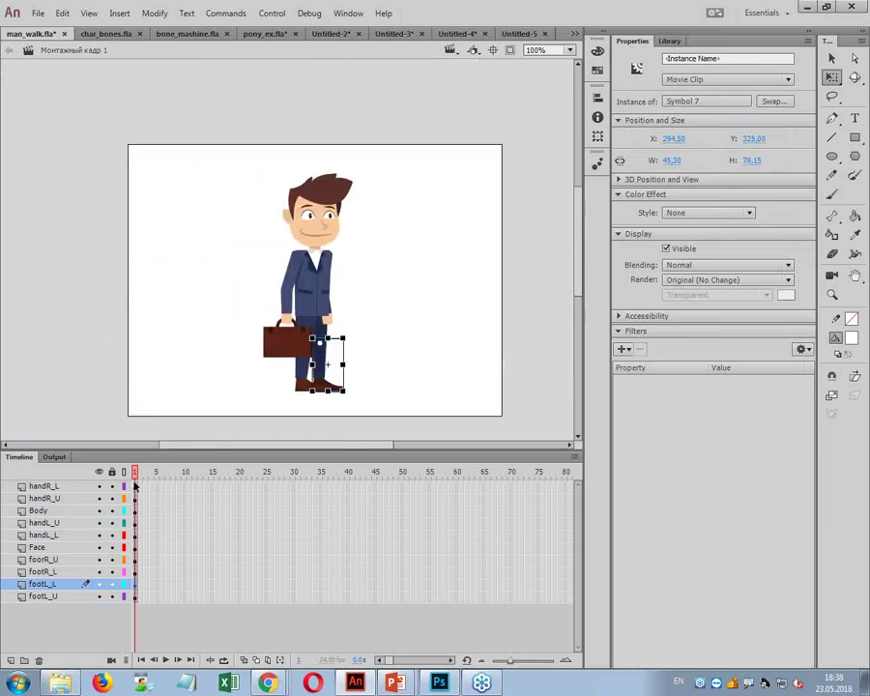
- Select frame 1 on all layers from handR_L down to footL_U
{"action": "left_click_drag", "start_coordinate": [136, 484], "coordinate": [134, 561]}
{"action": "left_click_drag", "start_coordinate": [132, 604], "coordinate": [135, 602]}
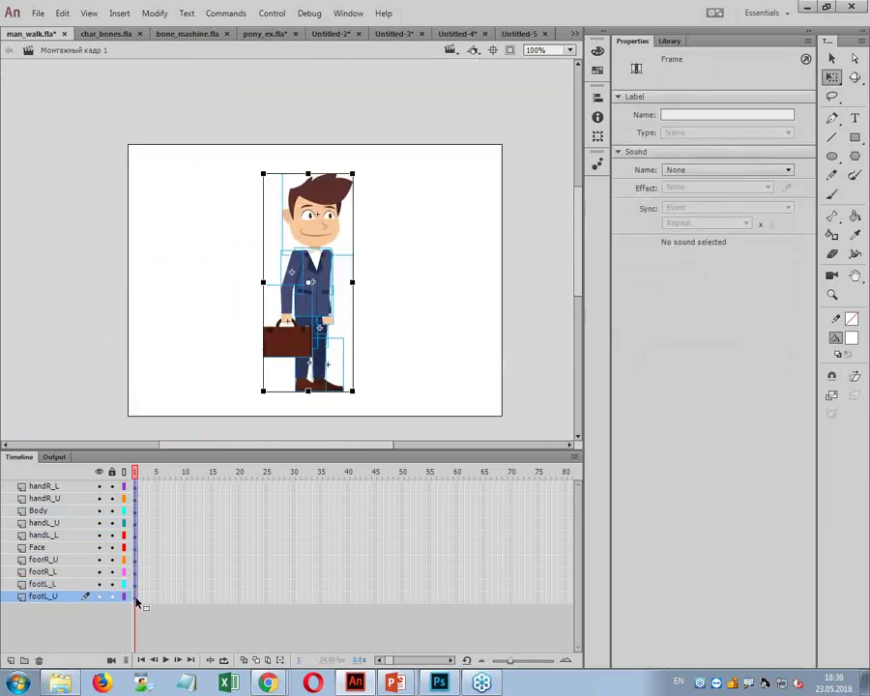
- Create a classic tween on frame 1 of all the character's layers
{"action": "right_click", "coordinate": [135, 602]}
{"action": "left_click", "coordinate": [197, 241]}
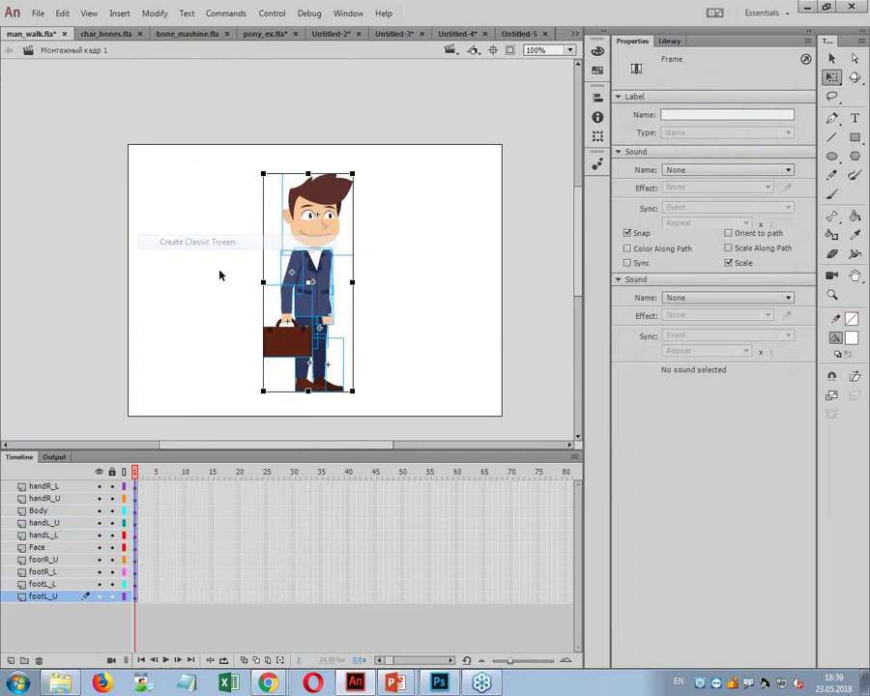
{"action": "left_click", "coordinate": [421, 342]}
- Pose the right arm in frame 1 so the upper arm, forearm and briefcase swing out behind the body
{"action": "left_click", "coordinate": [292, 275]}
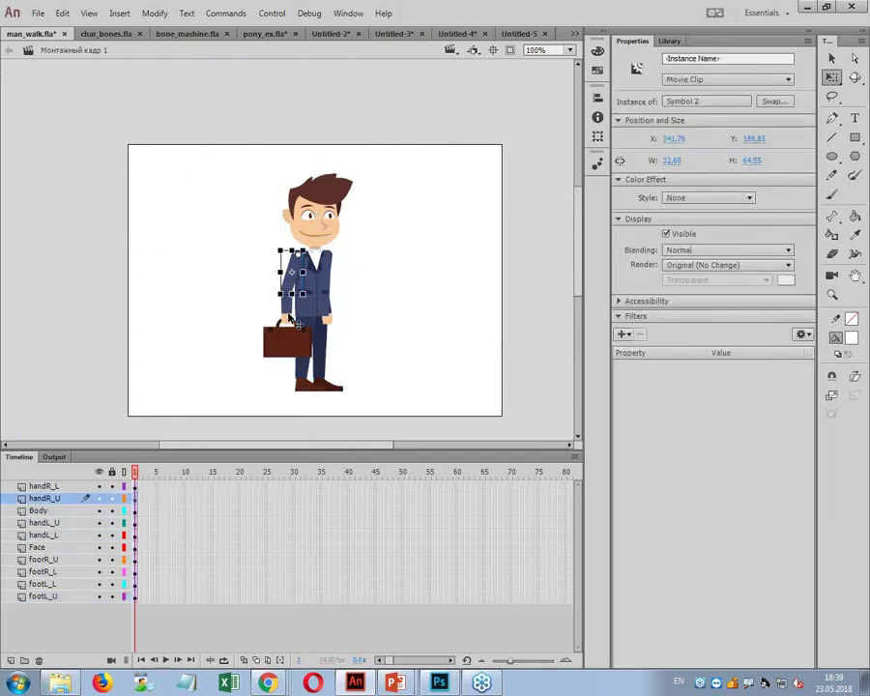
{"action": "left_click", "coordinate": [287, 305], "text": "shift"}
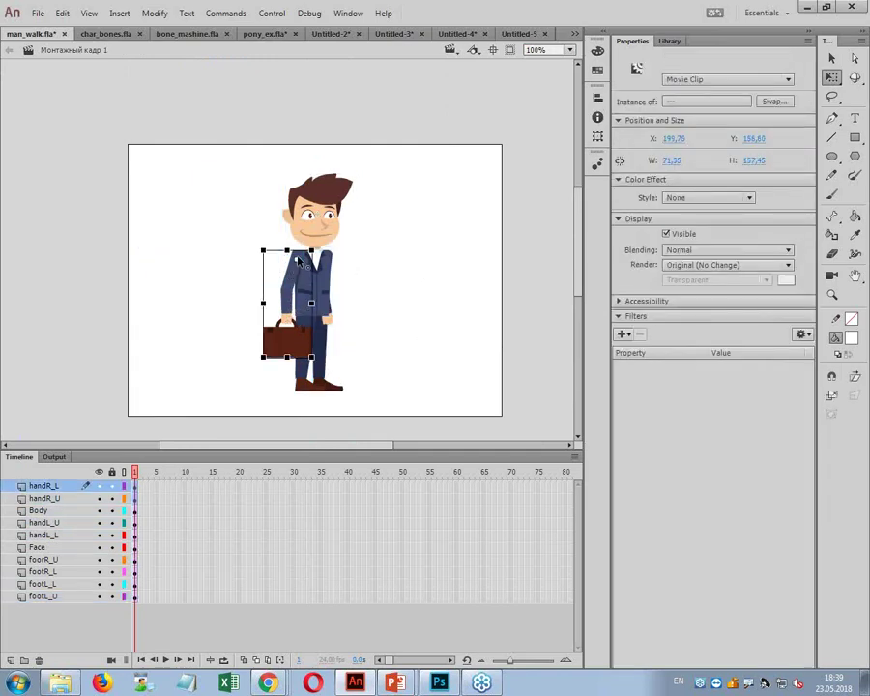
{"action": "left_click", "coordinate": [512, 304]}
{"action": "left_click_drag", "start_coordinate": [293, 272], "coordinate": [285, 364]}
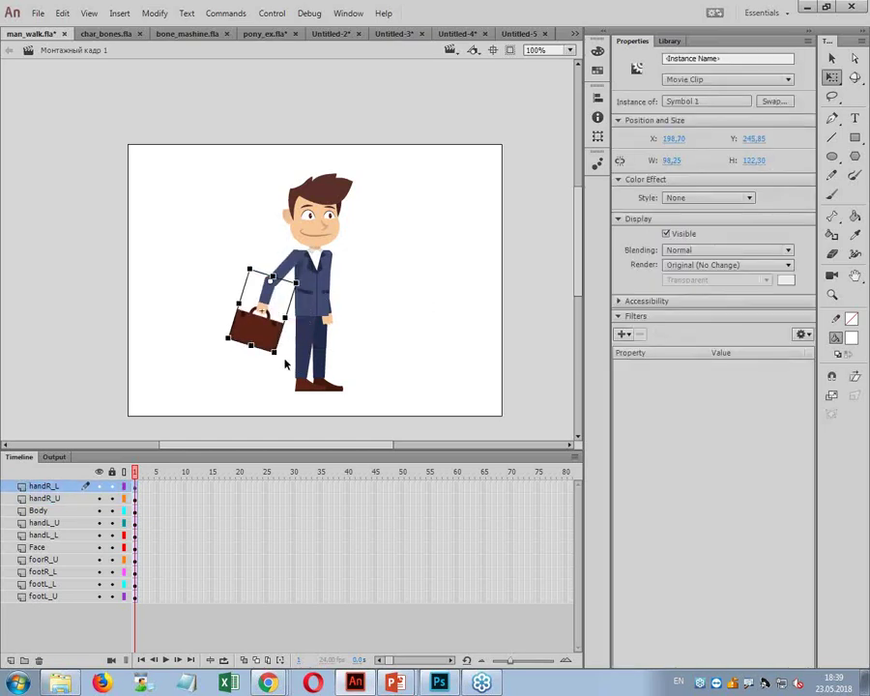
- Swing the right thigh backward in frame 1 and attach the lower leg at the knee, rotated back behind the body
{"action": "left_click", "coordinate": [306, 327]}
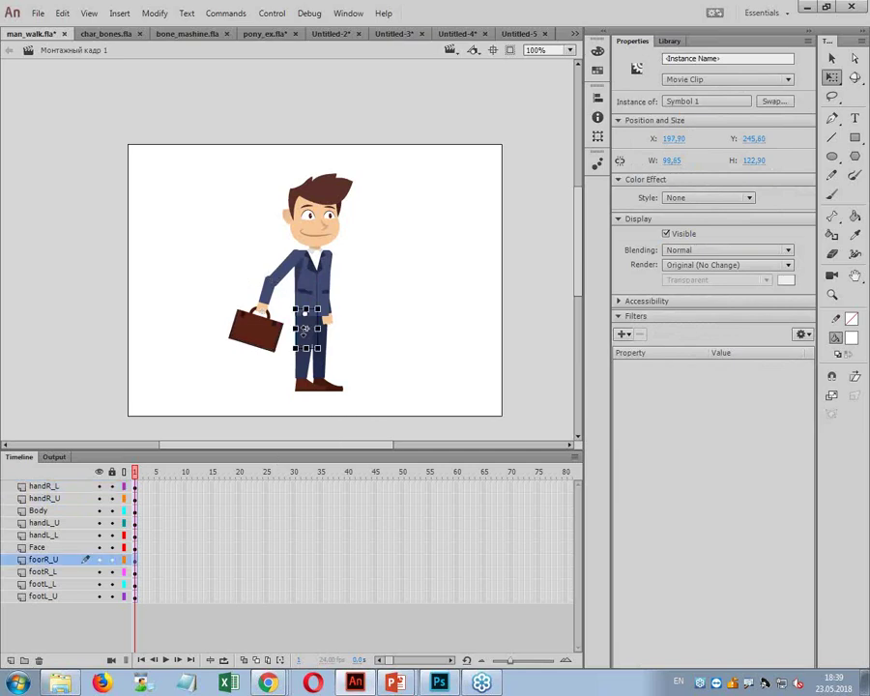
{"action": "left_click_drag", "start_coordinate": [336, 360], "coordinate": [296, 407]}
{"action": "left_click", "coordinate": [305, 376]}
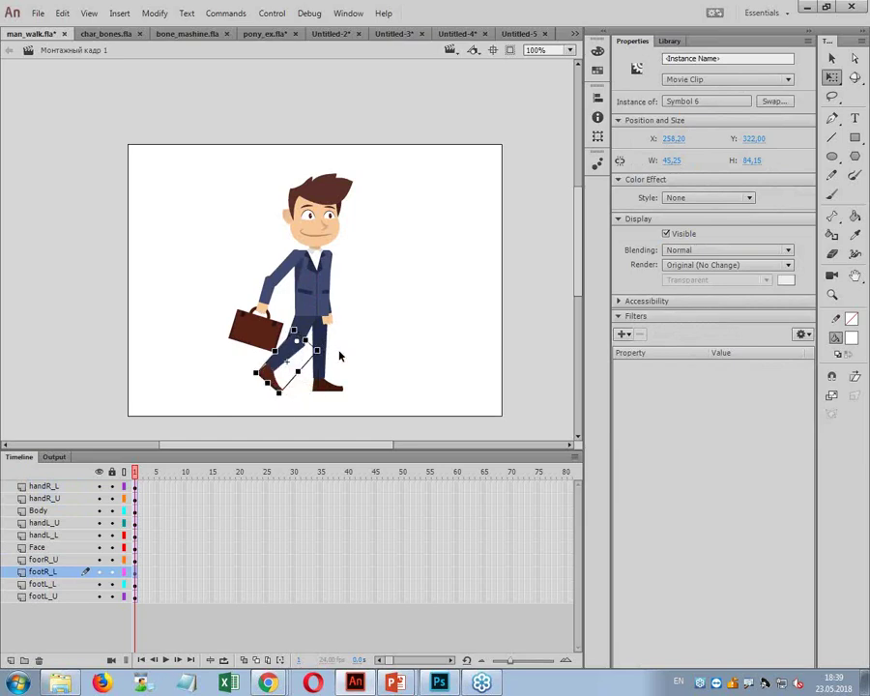
{"action": "left_click_drag", "start_coordinate": [291, 358], "coordinate": [286, 359]}
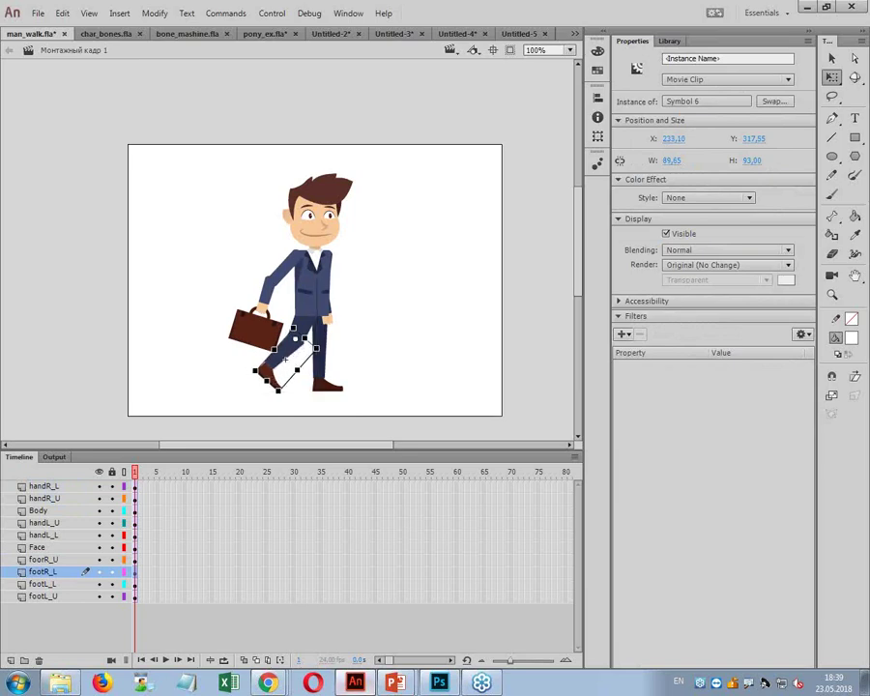
- Rotate the left thigh slightly forward in frame 1 and move the lower leg to meet it at the knee
{"action": "left_click", "coordinate": [331, 338]}
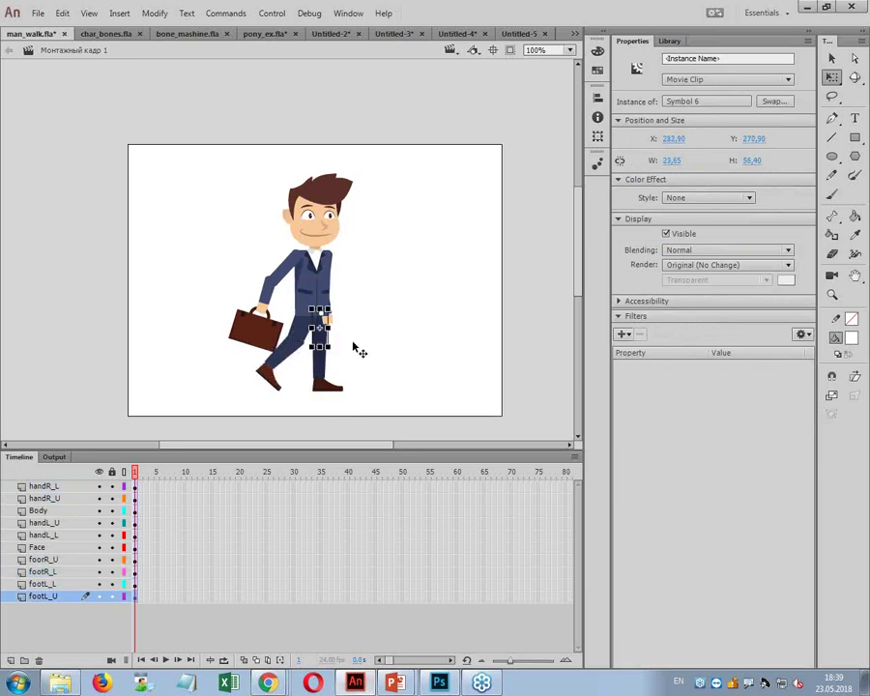
{"action": "left_click", "coordinate": [329, 363]}
{"action": "mouse_move", "coordinate": [335, 369]}
{"action": "left_mouse_down"}
{"action": "mouse_move", "coordinate": [339, 377]}
{"action": "mouse_move", "coordinate": [331, 370]}
{"action": "left_mouse_up"}
{"action": "left_click", "coordinate": [329, 360]}
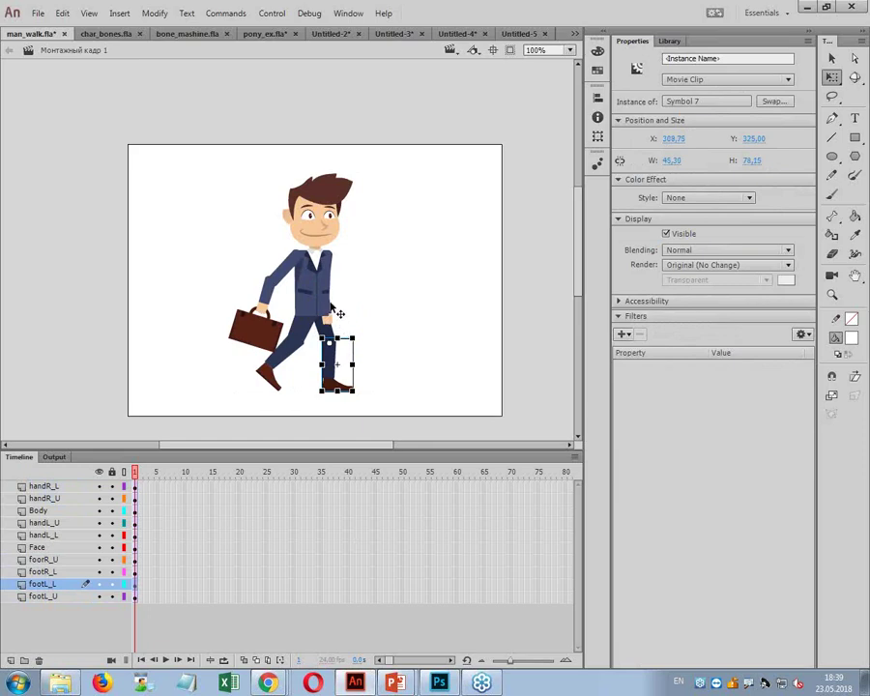
- Show all layers as outlines and swing the left upper arm forward in frame 1, attaching the forearm at the elbow, bent forward
{"action": "left_click", "coordinate": [123, 471]}
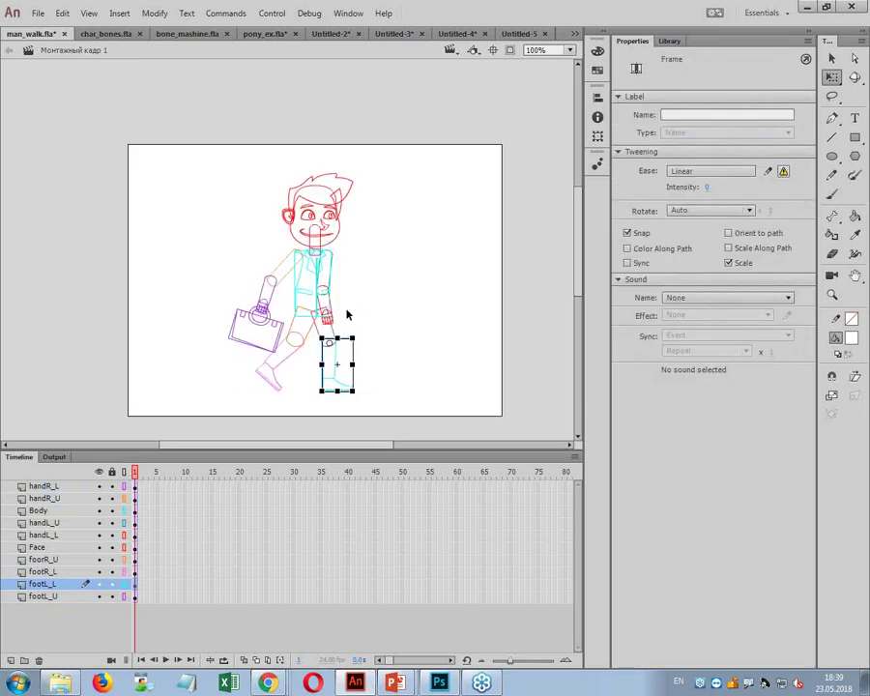
{"action": "left_click", "coordinate": [331, 253]}
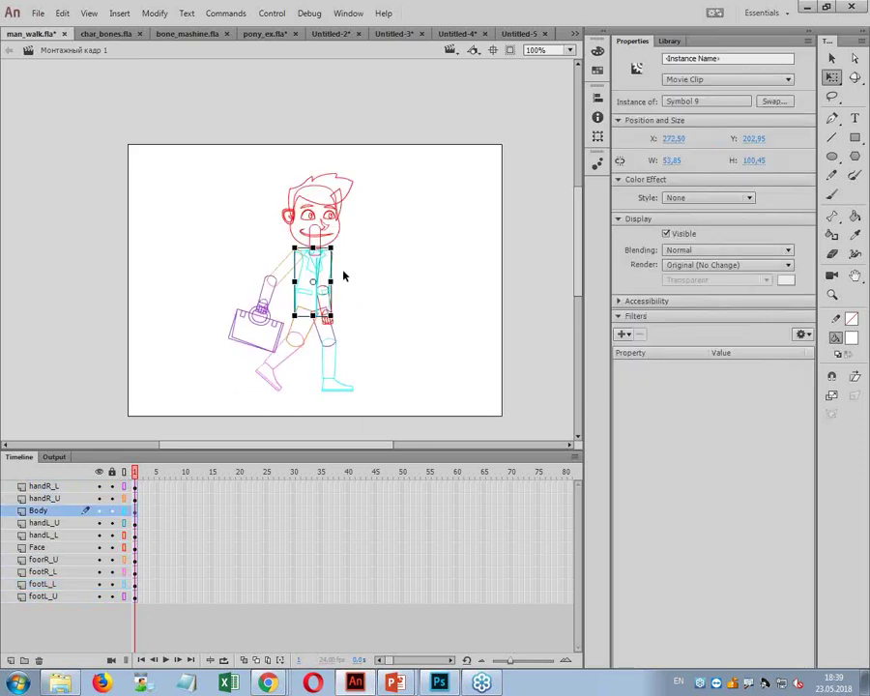
{"action": "left_click", "coordinate": [831, 294]}
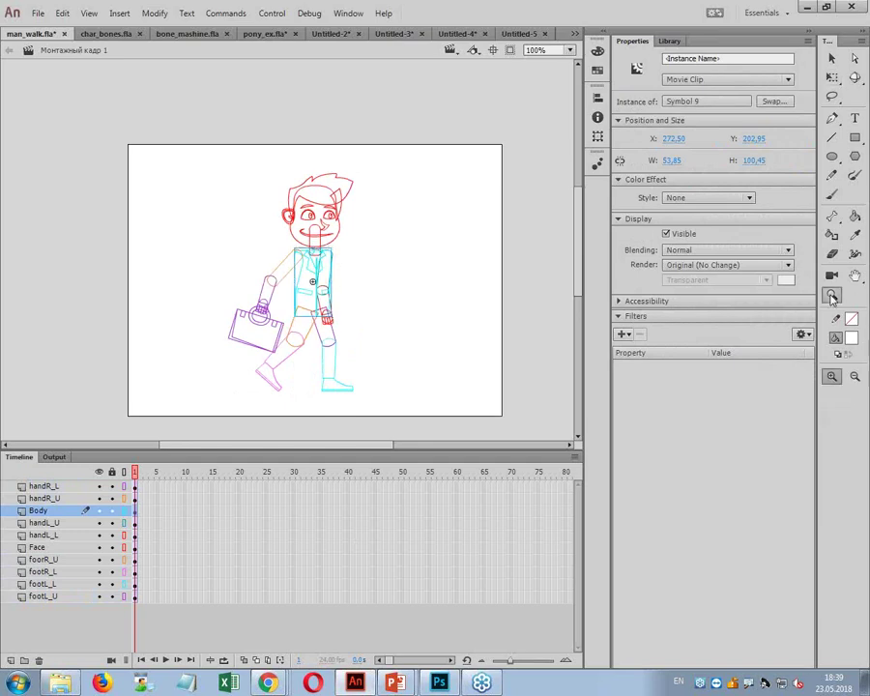
{"action": "left_click_drag", "start_coordinate": [290, 243], "coordinate": [379, 335]}
{"action": "left_click", "coordinate": [833, 60]}
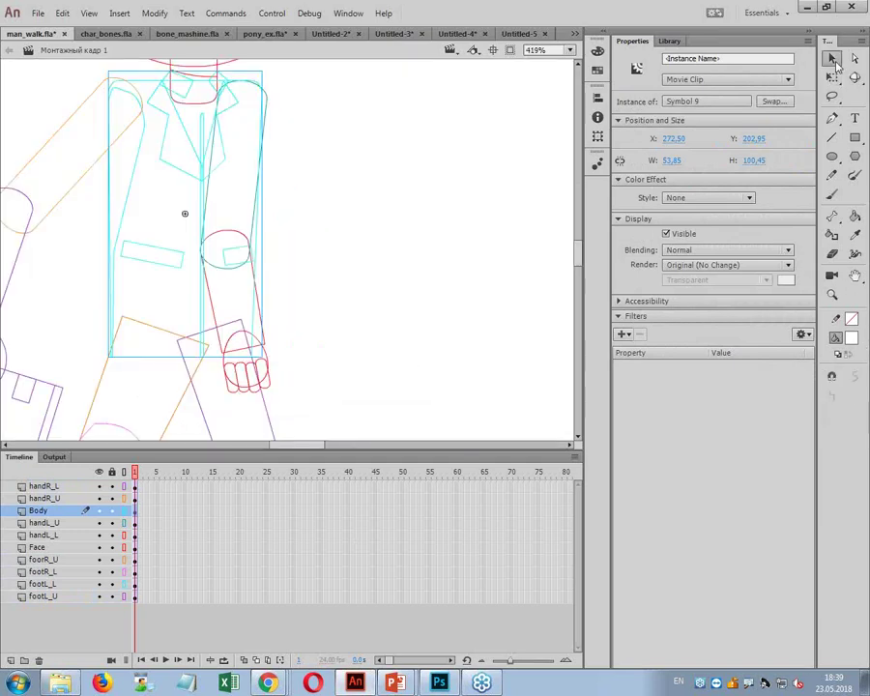
{"action": "left_click", "coordinate": [265, 108]}
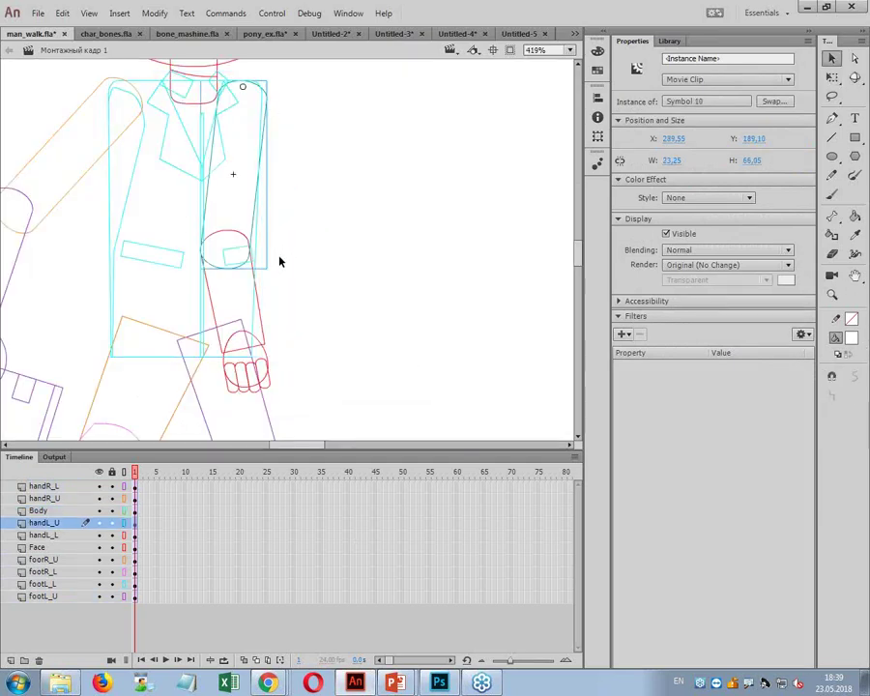
{"action": "key", "text": "q"}
{"action": "left_click_drag", "start_coordinate": [280, 269], "coordinate": [362, 246]}
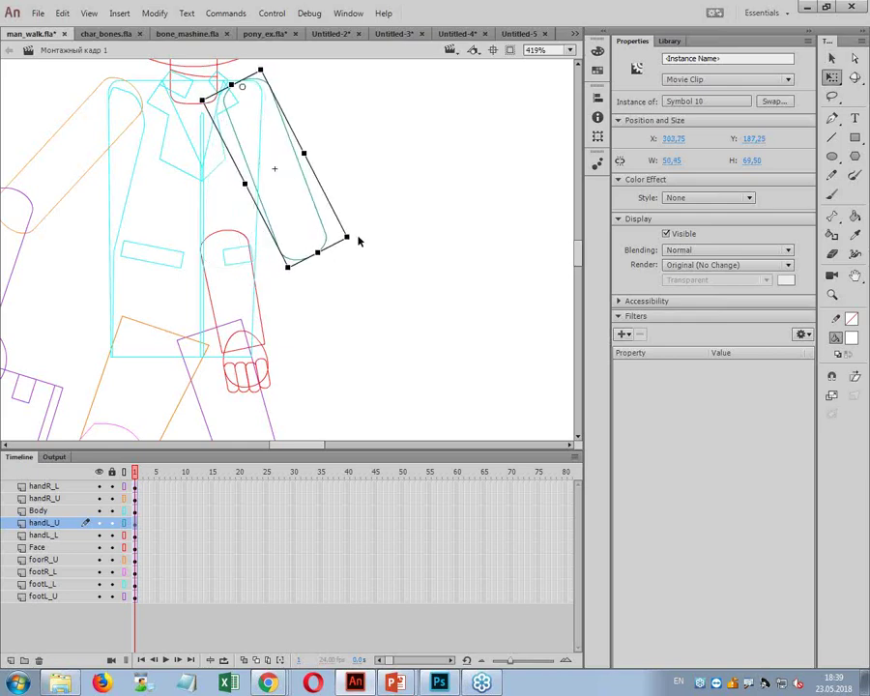
{"action": "left_click_drag", "start_coordinate": [266, 333], "coordinate": [347, 332]}
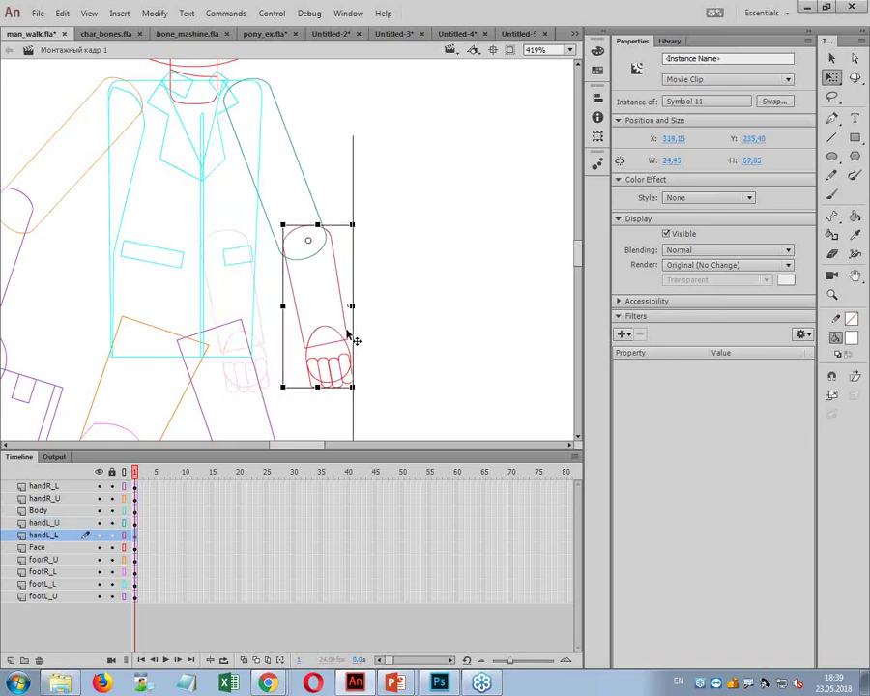
{"action": "left_click_drag", "start_coordinate": [379, 394], "coordinate": [459, 339]}
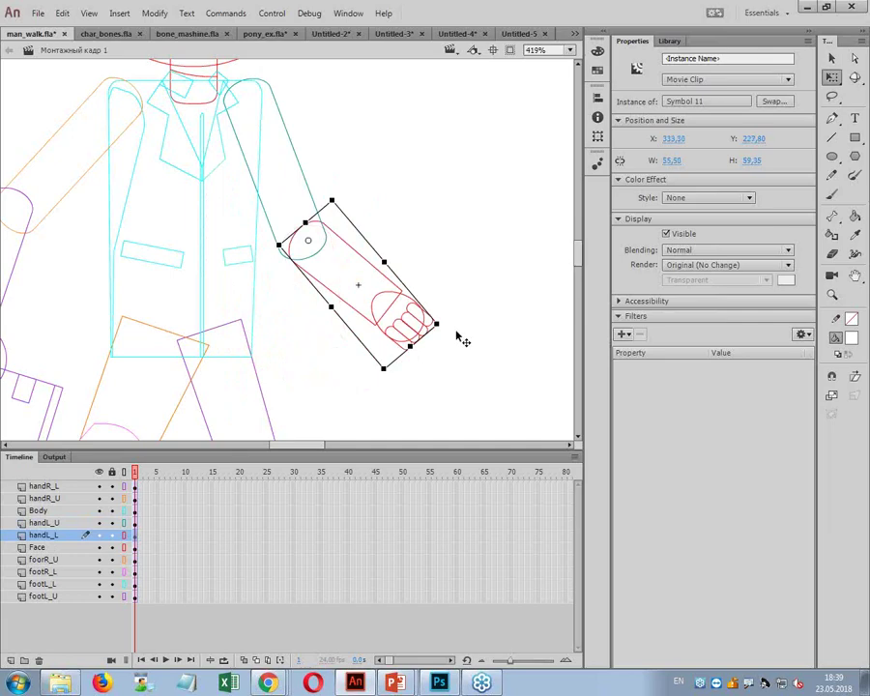
{"action": "left_click_drag", "start_coordinate": [370, 272], "coordinate": [365, 277]}
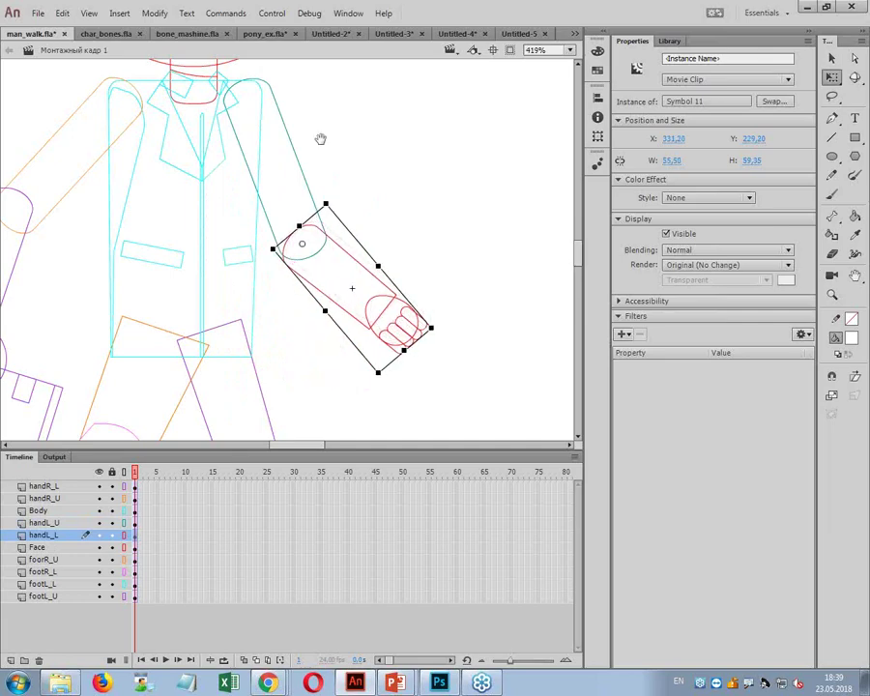
- Tilt the head slightly clockwise about the neck in frame 1, and turn outline display off for all layers
{"action": "left_click_drag", "start_coordinate": [322, 137], "coordinate": [426, 269]}
{"action": "left_click", "coordinate": [379, 180]}
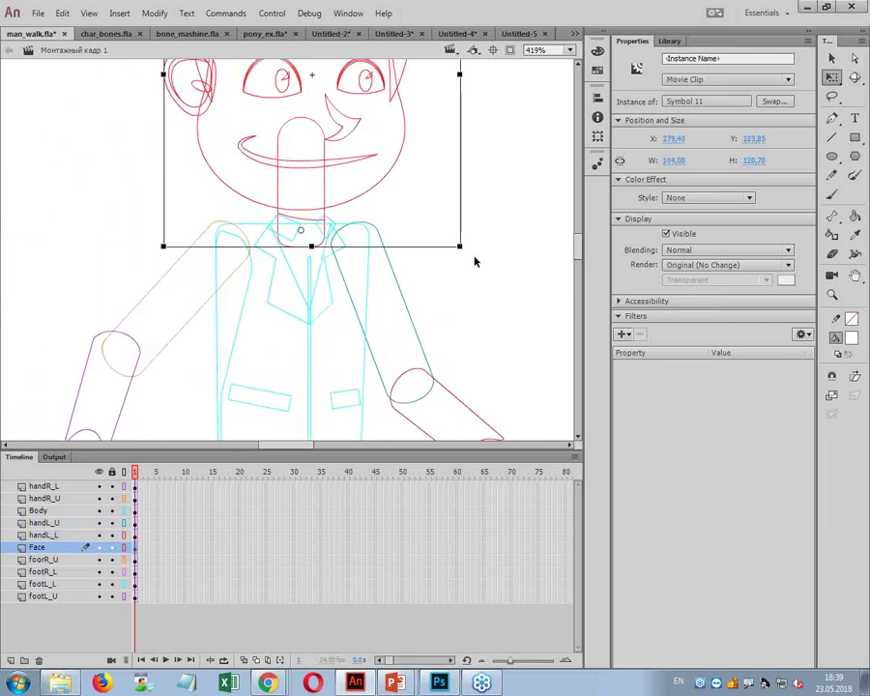
{"action": "left_click_drag", "start_coordinate": [476, 259], "coordinate": [475, 287]}
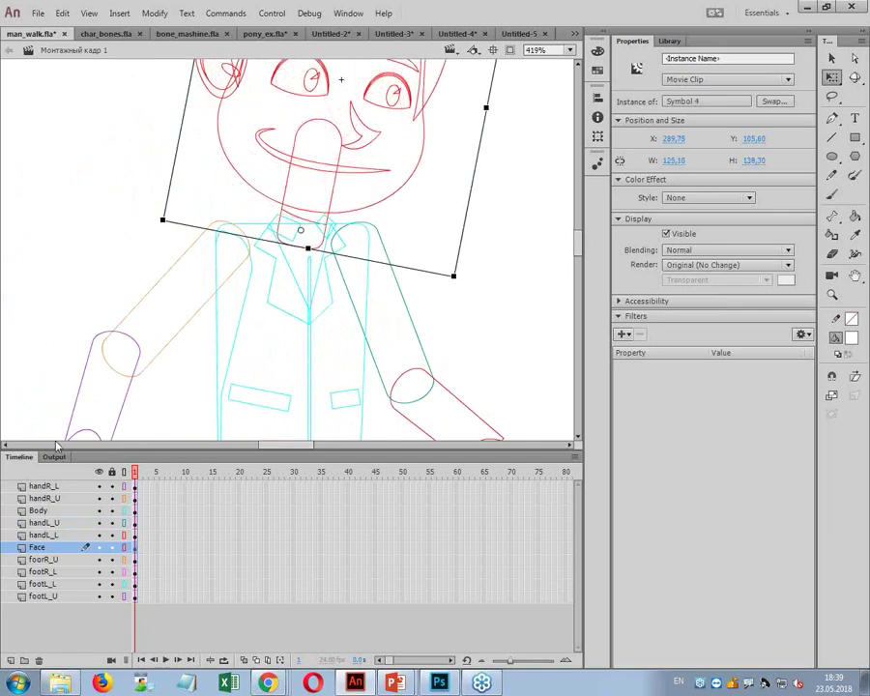
{"action": "left_click", "coordinate": [123, 498]}
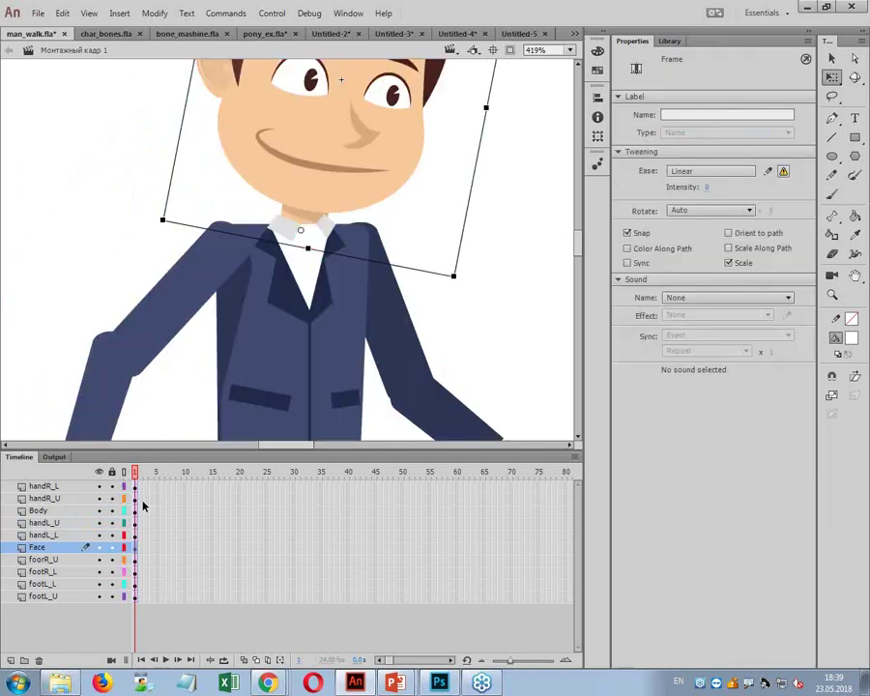
{"action": "key", "text": "ctrl+1"}
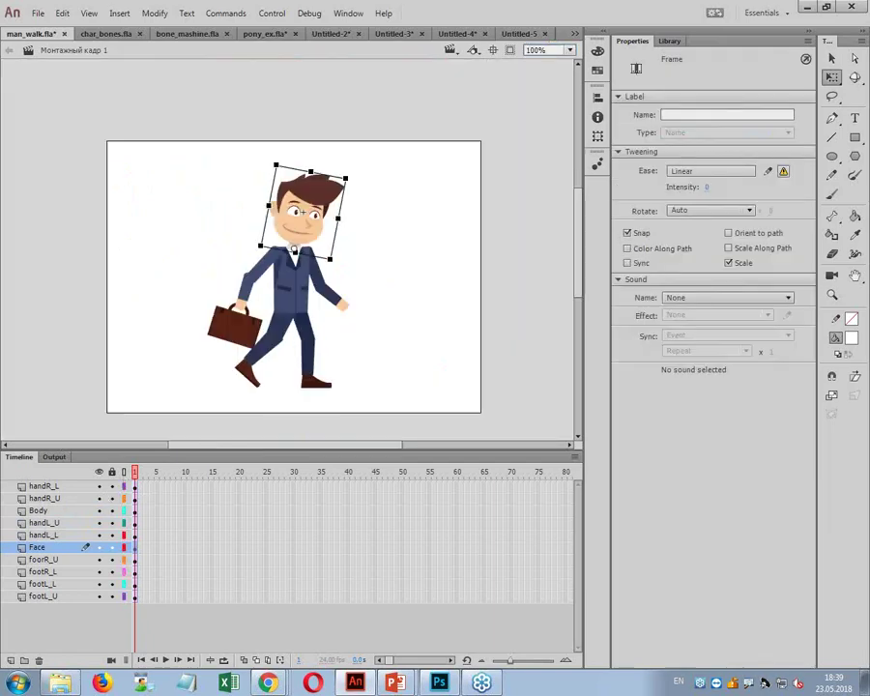
{"action": "left_click", "coordinate": [426, 348]}
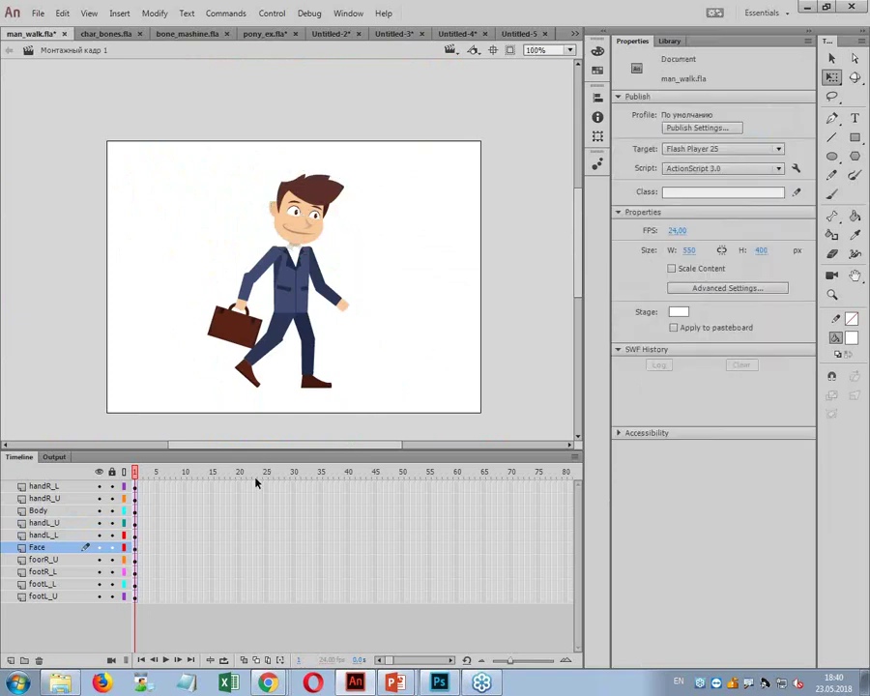
- Insert keyframes on all layers at frame 30 and at frame 15
{"action": "left_click_drag", "start_coordinate": [295, 488], "coordinate": [295, 606]}
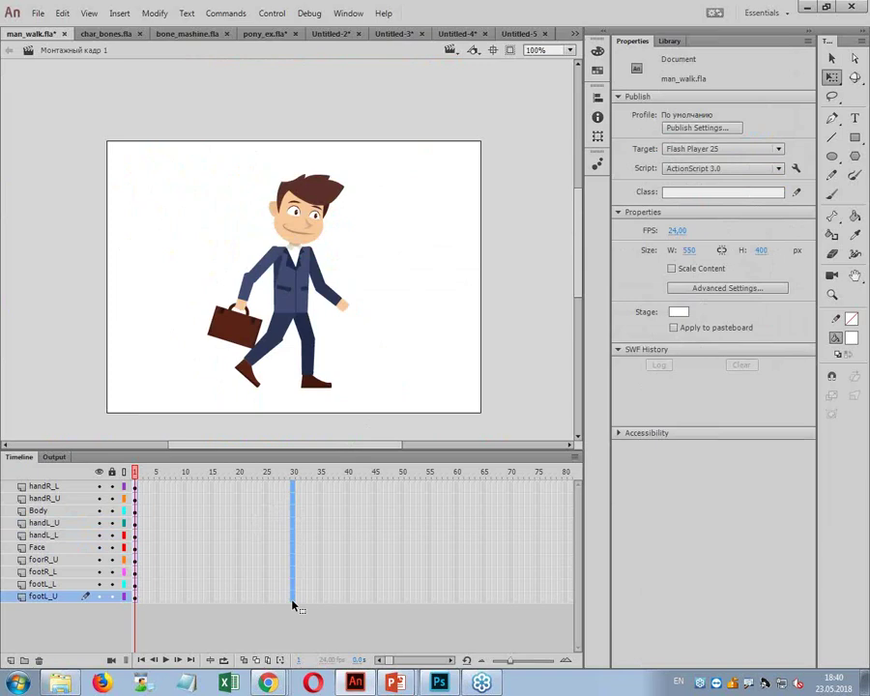
{"action": "key", "text": "F6"}
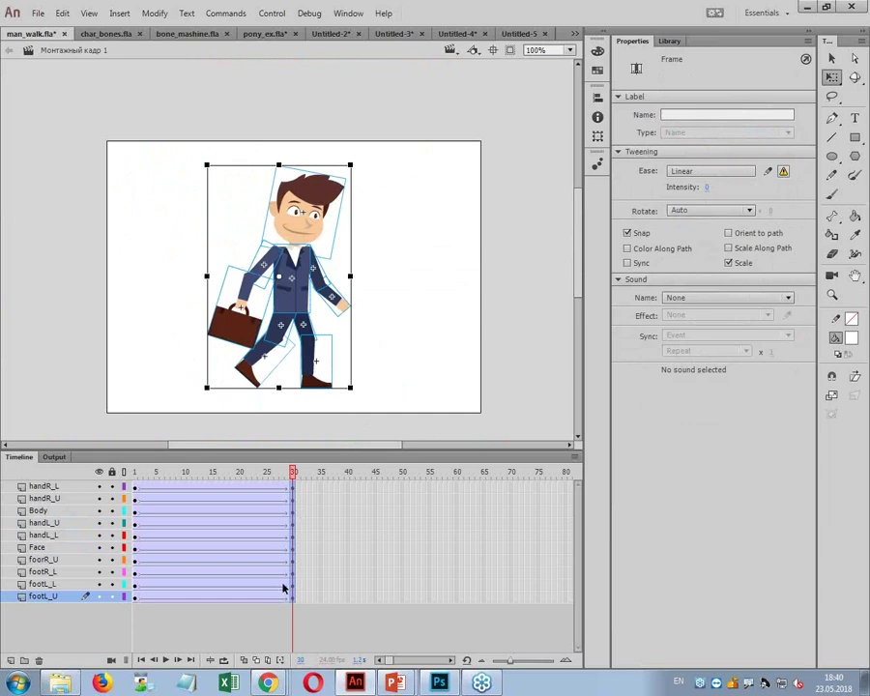
{"action": "left_click_drag", "start_coordinate": [284, 475], "coordinate": [214, 483]}
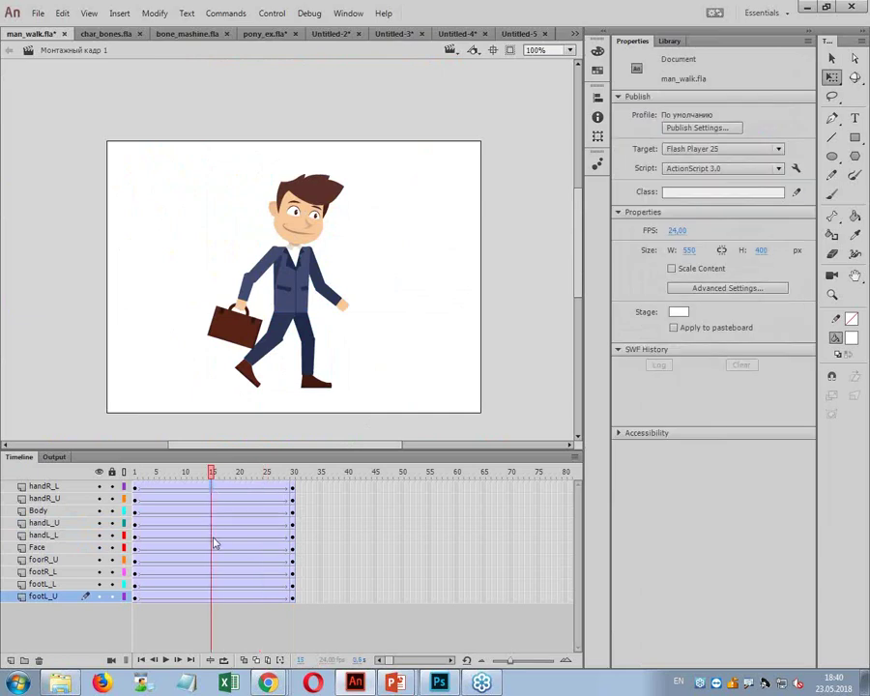
{"action": "left_click_drag", "start_coordinate": [210, 486], "coordinate": [211, 600]}
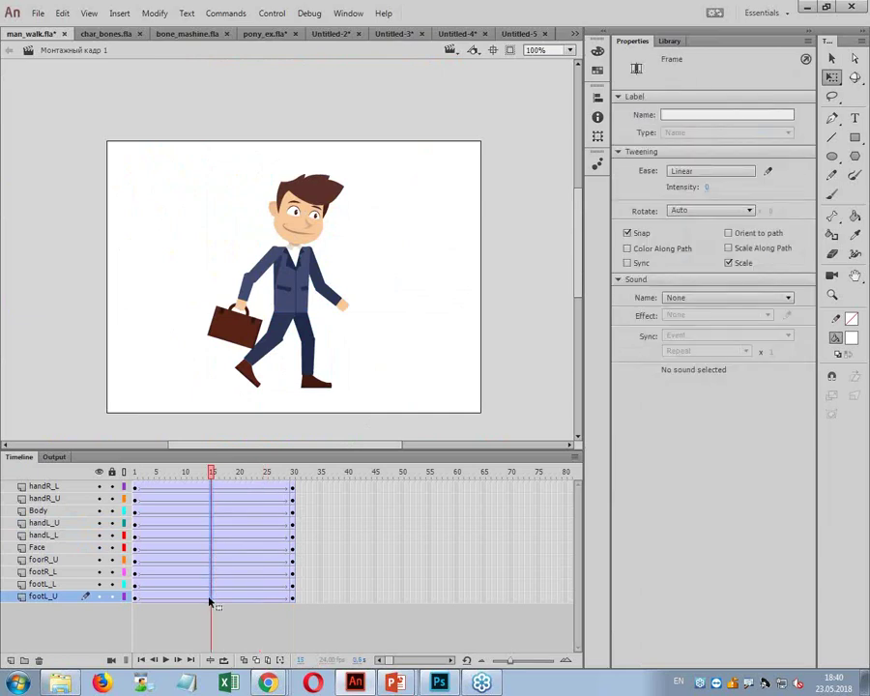
{"action": "key", "text": "F6"}
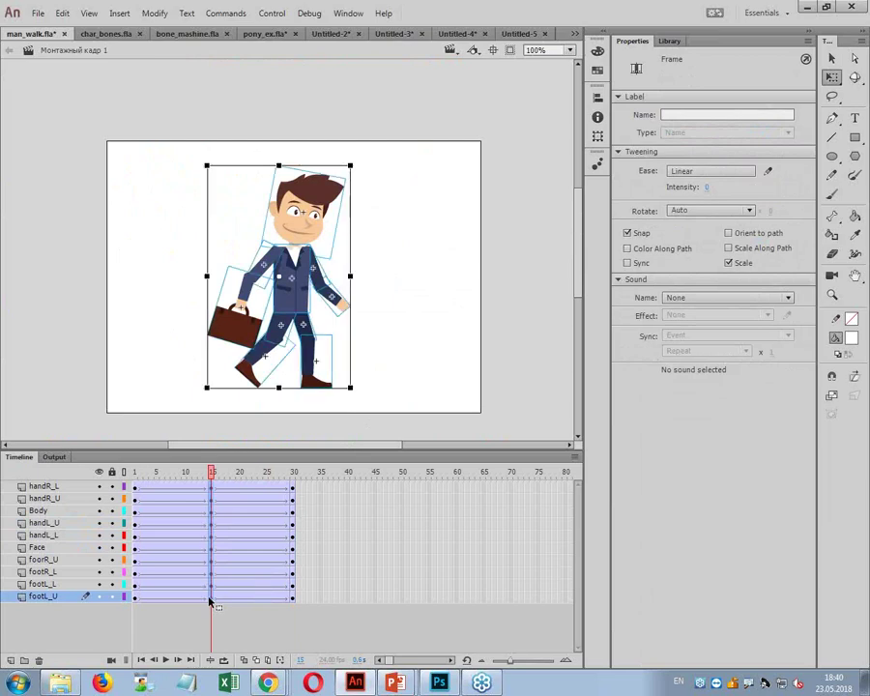
{"action": "left_click", "coordinate": [368, 362]}
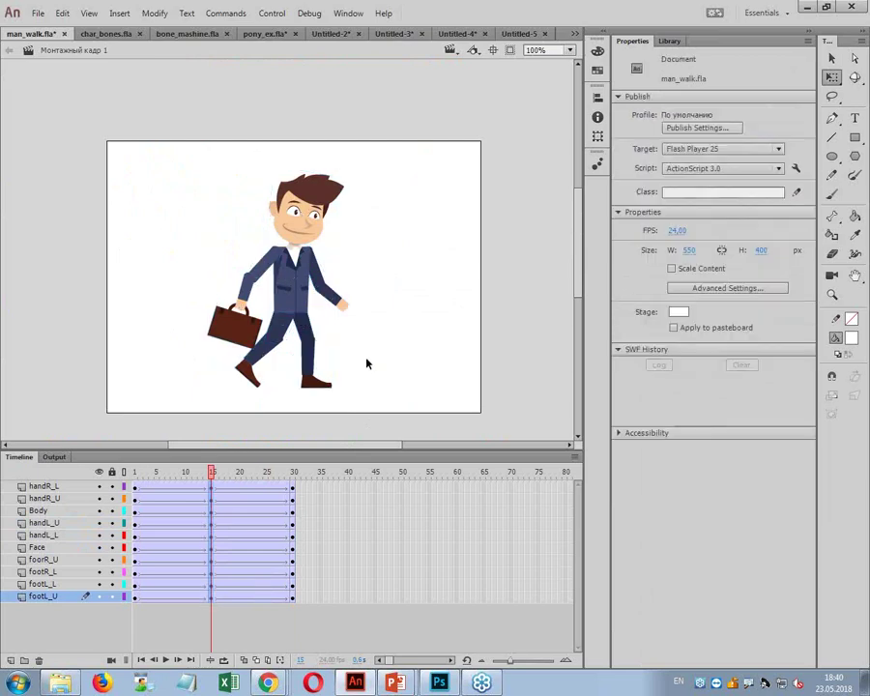
- Swing the right upper arm forward at frame 15 and attach the forearm with the briefcase at the elbow, rotated forward
{"action": "left_click", "coordinate": [265, 263]}
{"action": "left_click", "coordinate": [271, 259]}
{"action": "left_click_drag", "start_coordinate": [271, 259], "coordinate": [302, 288]}
{"action": "left_click_drag", "start_coordinate": [245, 305], "coordinate": [293, 317]}
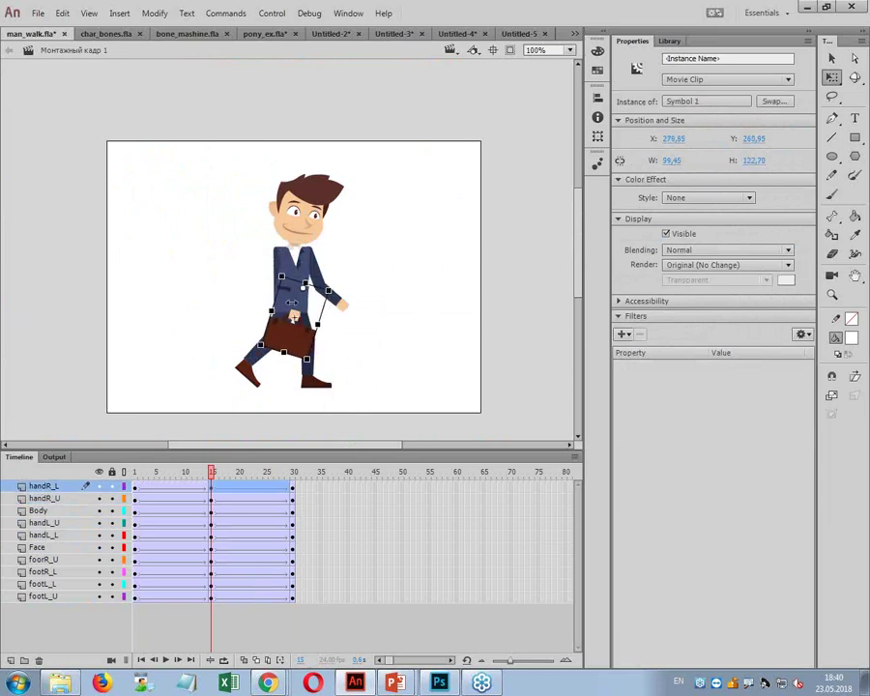
{"action": "left_click_drag", "start_coordinate": [322, 370], "coordinate": [308, 264]}
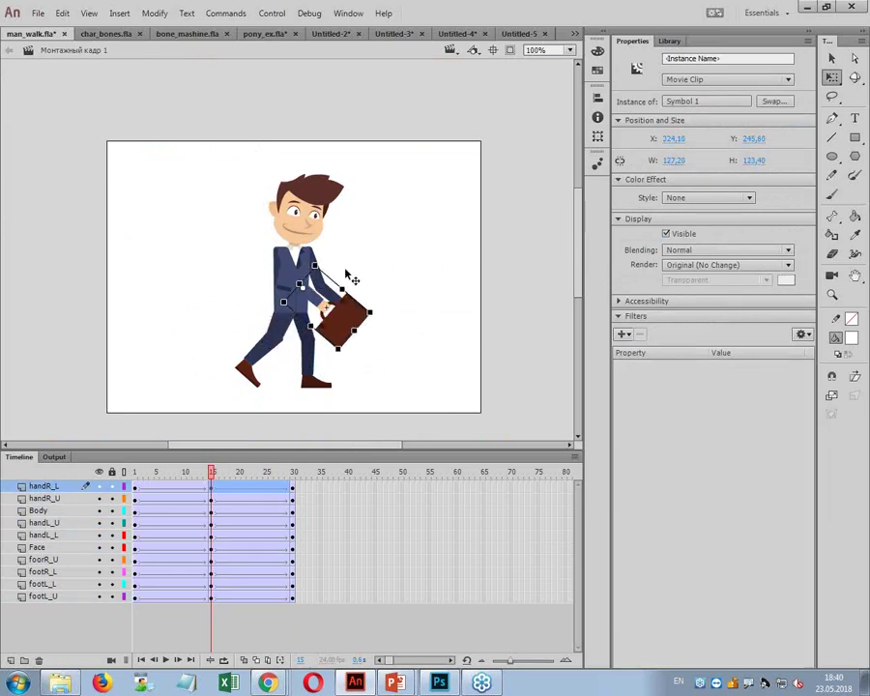
- Show all layers as outlines and swing the left upper arm behind the body at frame 15, attaching the rotated forearm at its elbow
{"action": "left_click", "coordinate": [123, 472]}
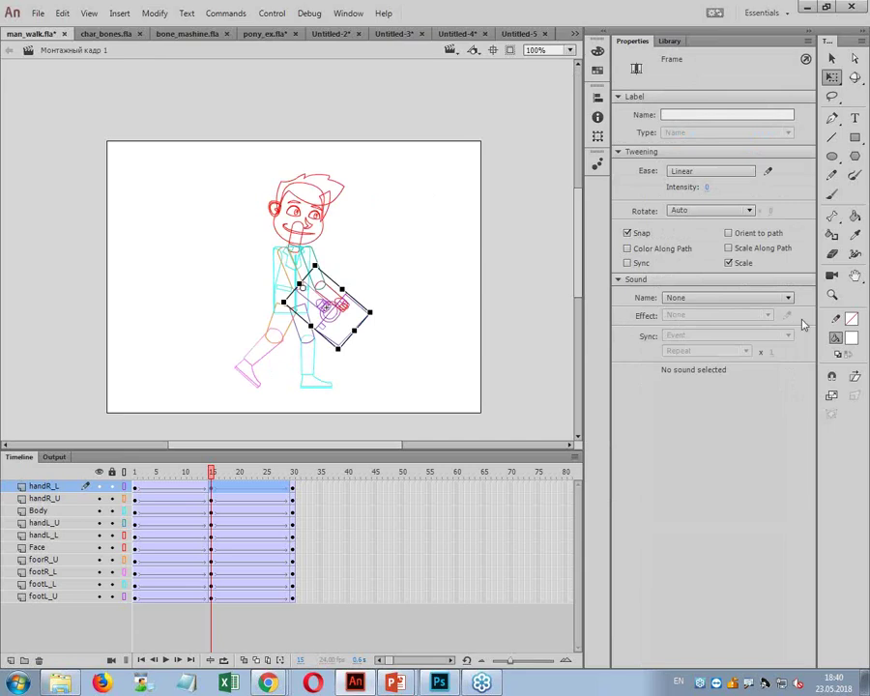
{"action": "left_click", "coordinate": [833, 296]}
{"action": "left_click_drag", "start_coordinate": [208, 183], "coordinate": [392, 354]}
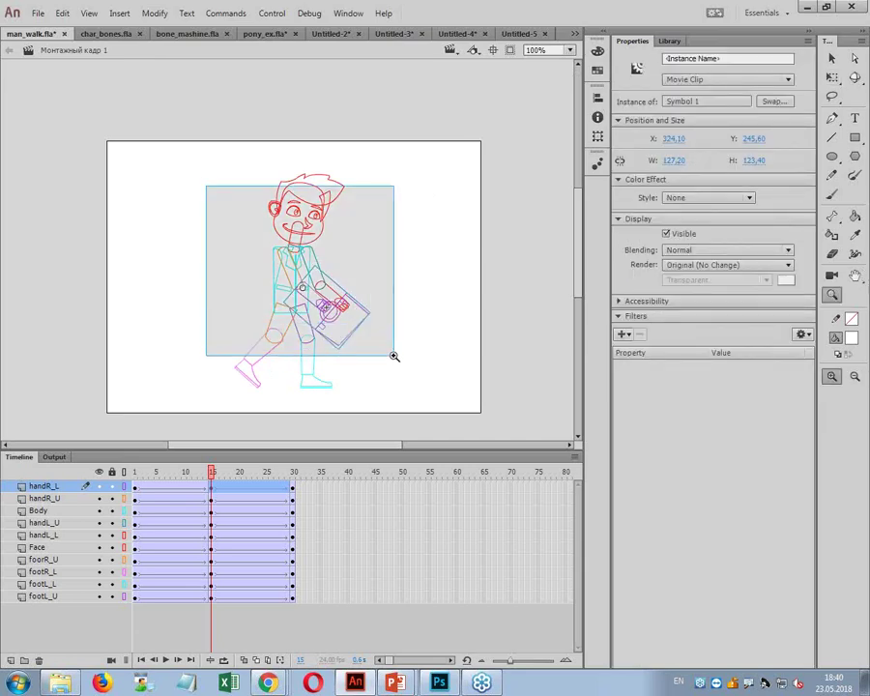
{"action": "left_click", "coordinate": [833, 59]}
{"action": "mouse_move", "coordinate": [327, 235]}
{"action": "left_mouse_down"}
{"action": "mouse_move", "coordinate": [334, 237]}
{"action": "mouse_move", "coordinate": [314, 248]}
{"action": "left_mouse_up"}
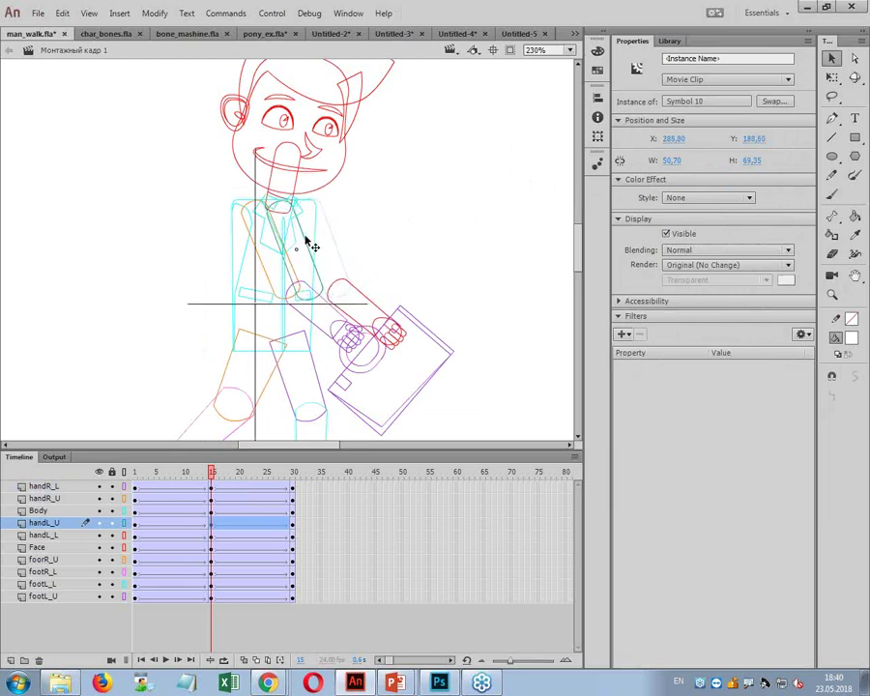
{"action": "key", "text": "q"}
{"action": "left_click_drag", "start_coordinate": [296, 317], "coordinate": [233, 324]}
{"action": "left_click", "coordinate": [380, 306]}
{"action": "left_click_drag", "start_coordinate": [368, 305], "coordinate": [253, 290]}
{"action": "left_click_drag", "start_coordinate": [298, 329], "coordinate": [231, 361]}
{"action": "left_click_drag", "start_coordinate": [469, 213], "coordinate": [463, 128]}
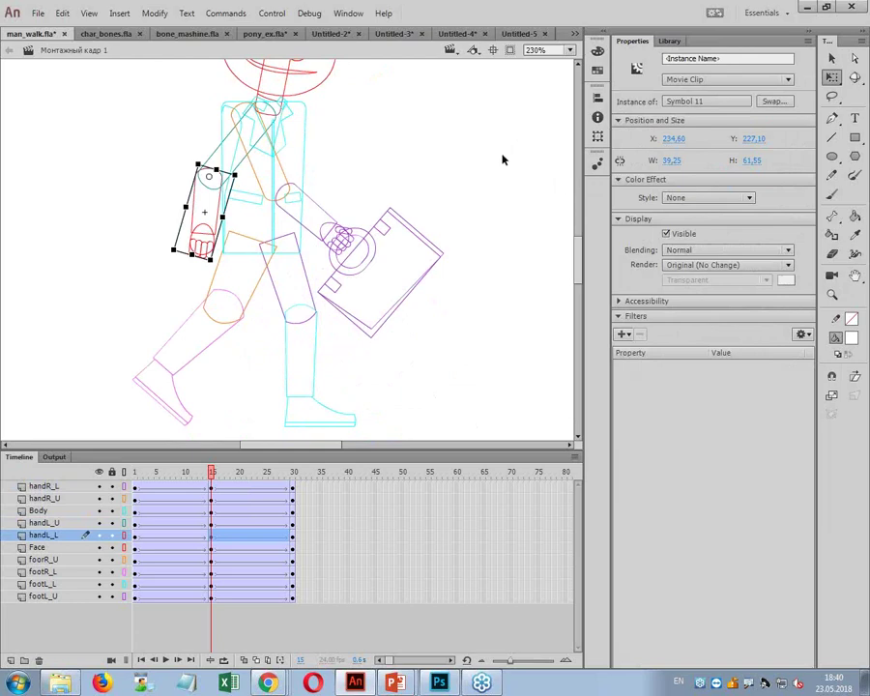
- Turn off outline display for all layers and swing the left thigh backward from the hip at frame 15
{"action": "left_click", "coordinate": [312, 293]}
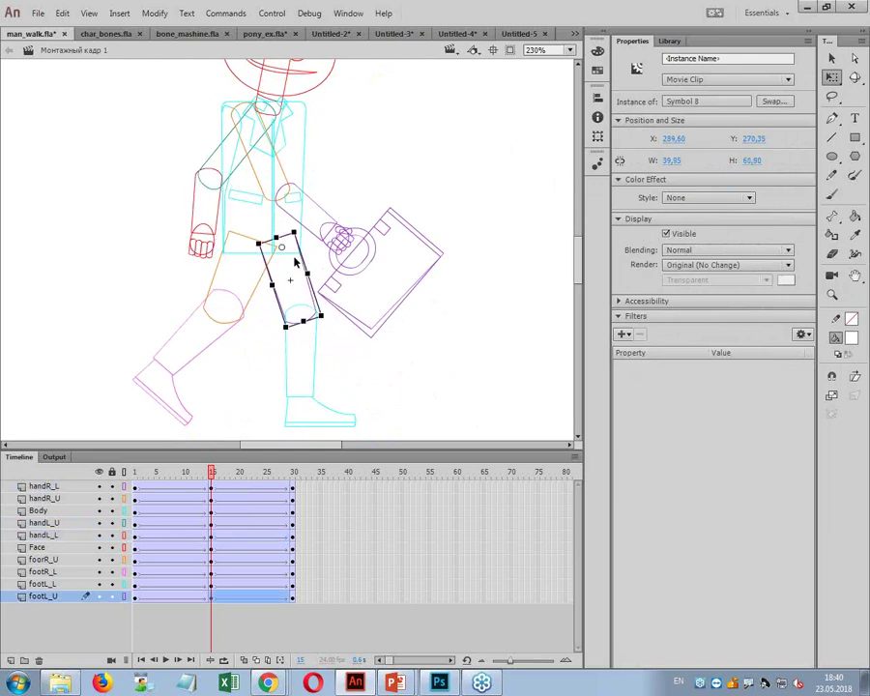
{"action": "left_click", "coordinate": [123, 471]}
{"action": "left_click_drag", "start_coordinate": [271, 290], "coordinate": [250, 364]}
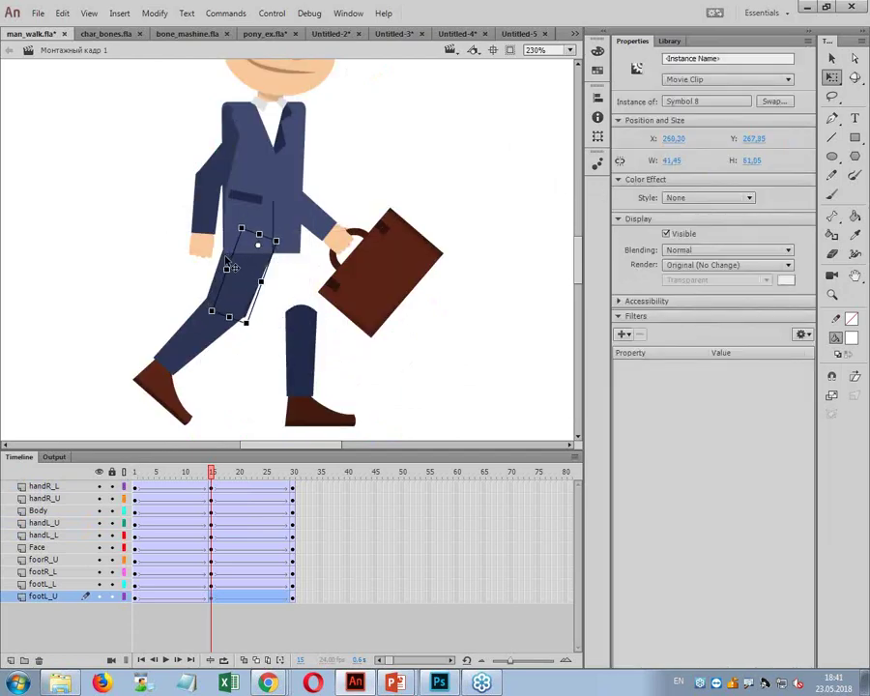
- Swing the right thigh forward at frame 15 and attach the right lower leg at its knee, rotated forward with the toe raised
{"action": "left_click", "coordinate": [263, 272]}
{"action": "left_click_drag", "start_coordinate": [263, 273], "coordinate": [269, 275]}
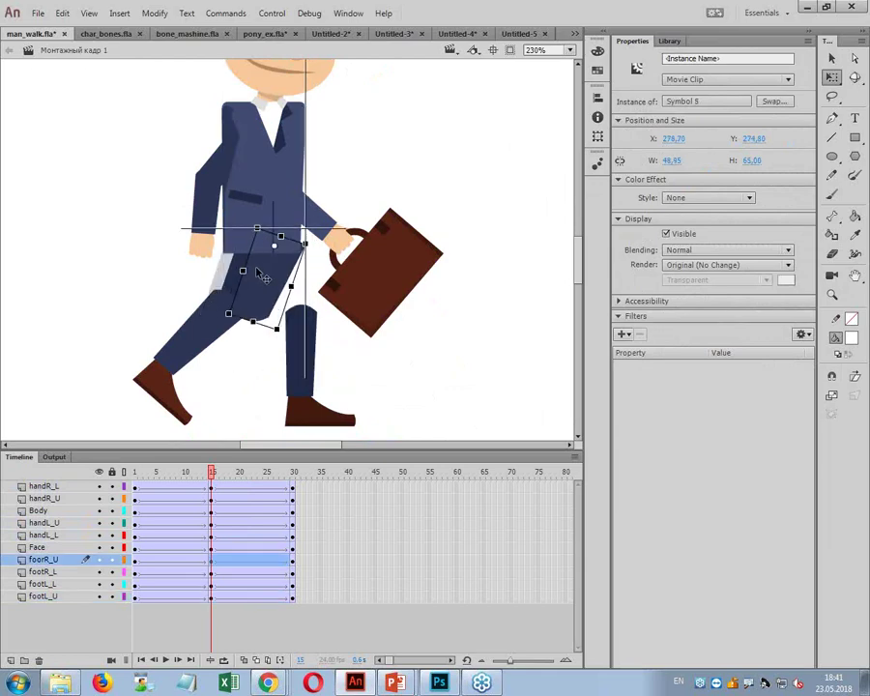
{"action": "left_click_drag", "start_coordinate": [286, 328], "coordinate": [361, 335]}
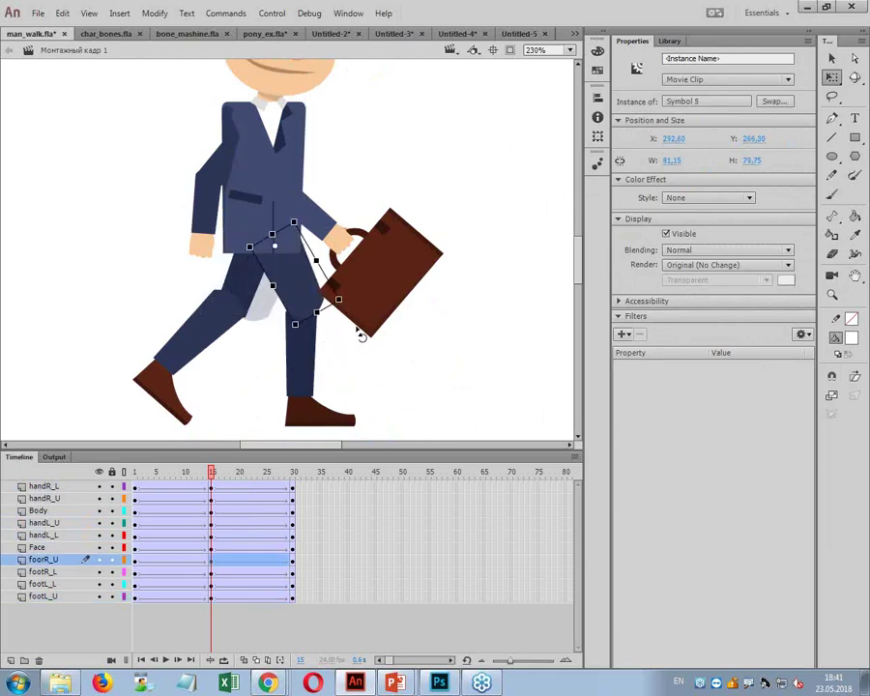
{"action": "left_click", "coordinate": [231, 335]}
{"action": "left_click_drag", "start_coordinate": [232, 336], "coordinate": [300, 344]}
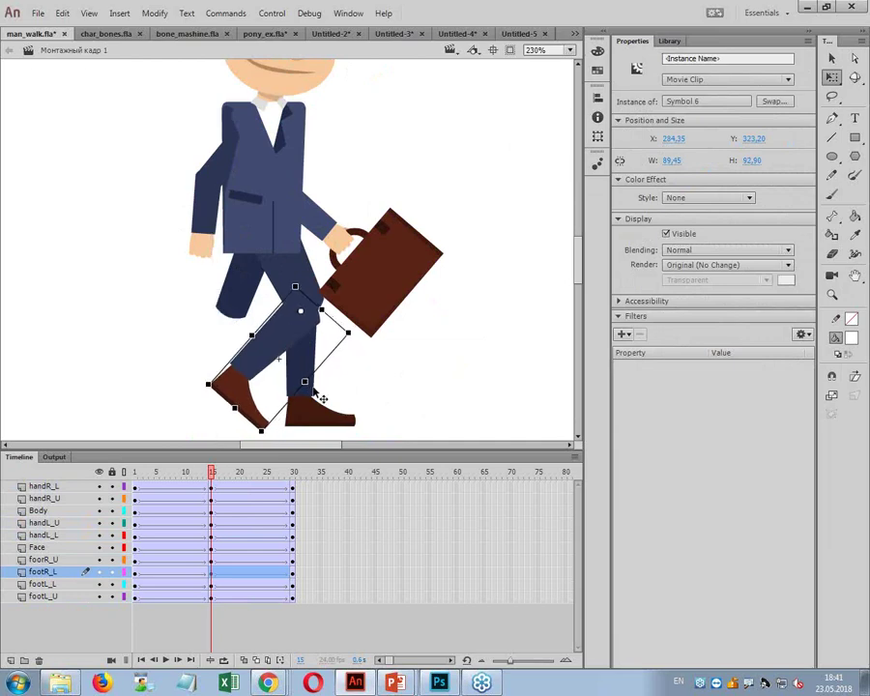
{"action": "left_click_drag", "start_coordinate": [275, 437], "coordinate": [416, 419]}
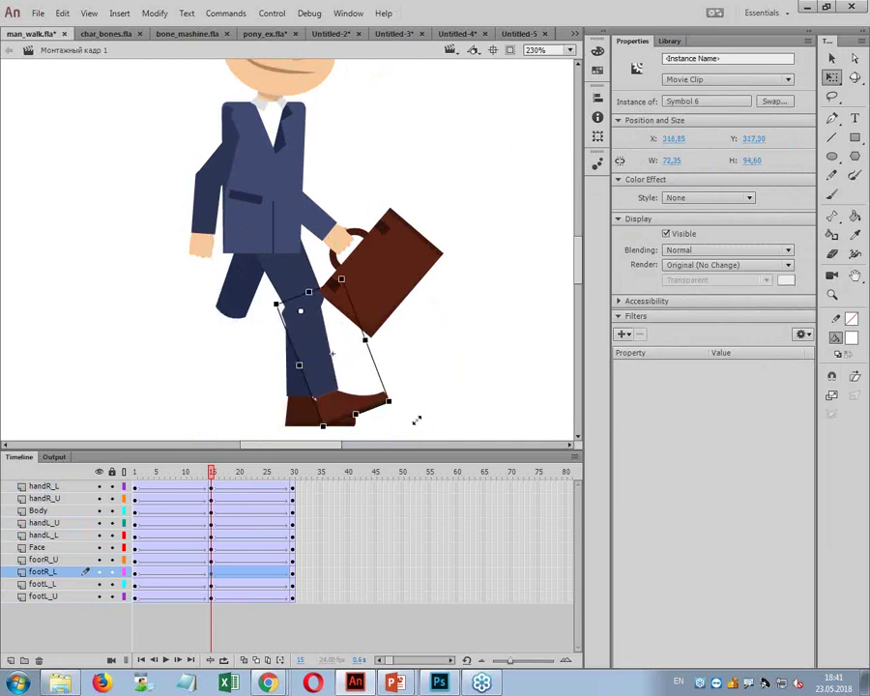
- Attach the left lower leg to the rear thigh's knee at frame 15 and rotate it backward
{"action": "left_click", "coordinate": [309, 399]}
{"action": "left_click_drag", "start_coordinate": [309, 399], "coordinate": [247, 403]}
{"action": "left_click_drag", "start_coordinate": [296, 424], "coordinate": [232, 418]}
- Move the left upper arm slightly closer to the torso at frame 15 and realign the left forearm at the elbow
{"action": "left_click", "coordinate": [225, 171]}
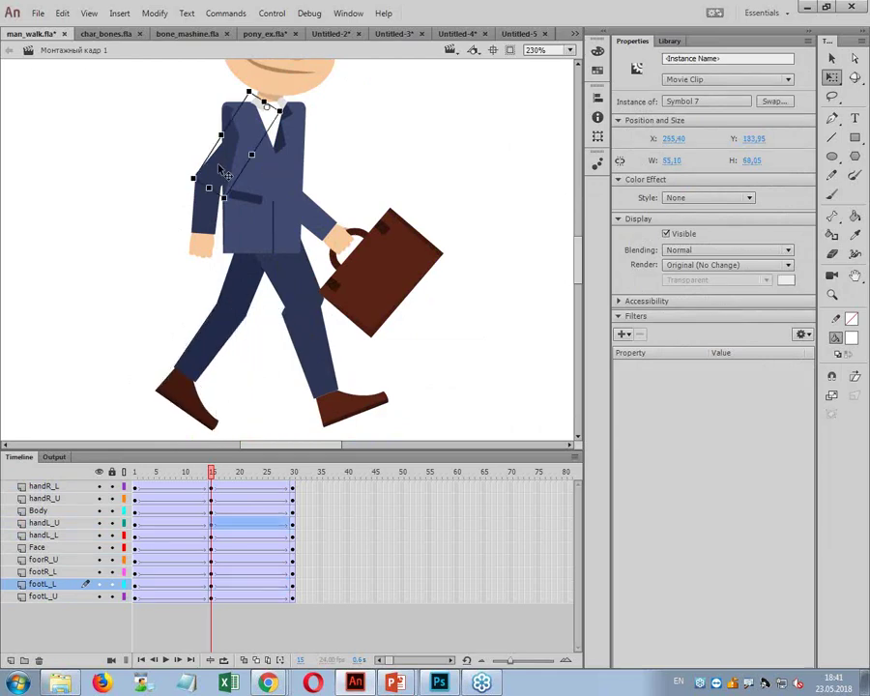
{"action": "left_click_drag", "start_coordinate": [224, 171], "coordinate": [232, 171]}
{"action": "left_click_drag", "start_coordinate": [206, 208], "coordinate": [225, 216]}
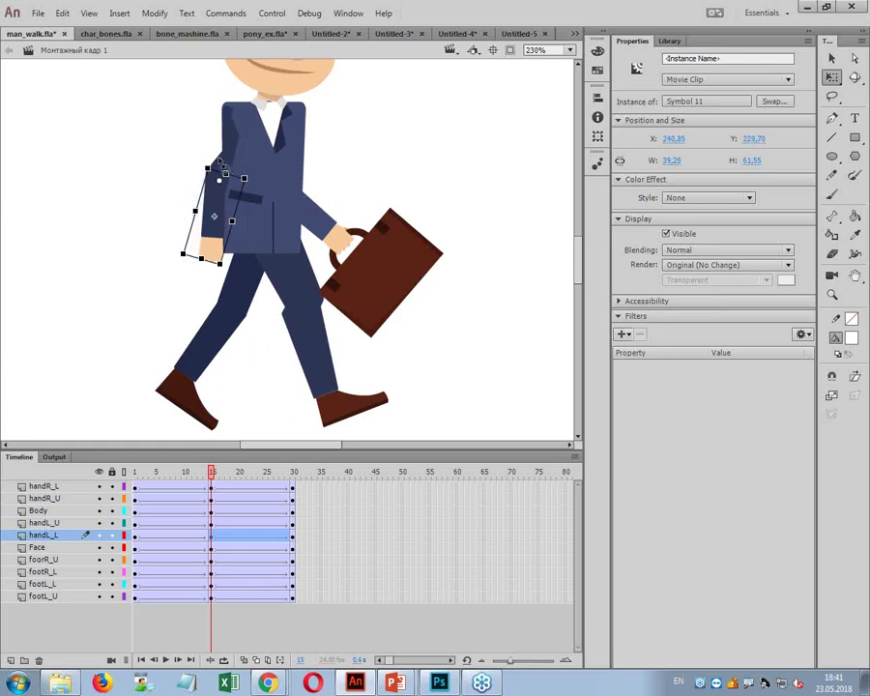
- Skew the torso slightly forward at frame 15, and skew all the character's parts together a little in the same frame
{"action": "left_click", "coordinate": [299, 150]}
{"action": "left_click_drag", "start_coordinate": [276, 97], "coordinate": [300, 163]}
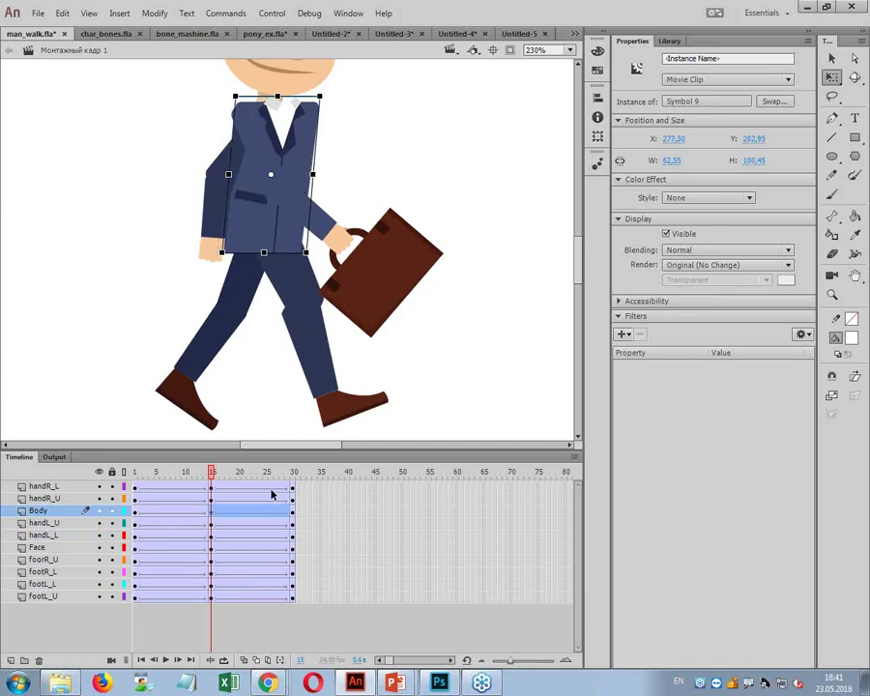
{"action": "left_click_drag", "start_coordinate": [215, 492], "coordinate": [211, 603]}
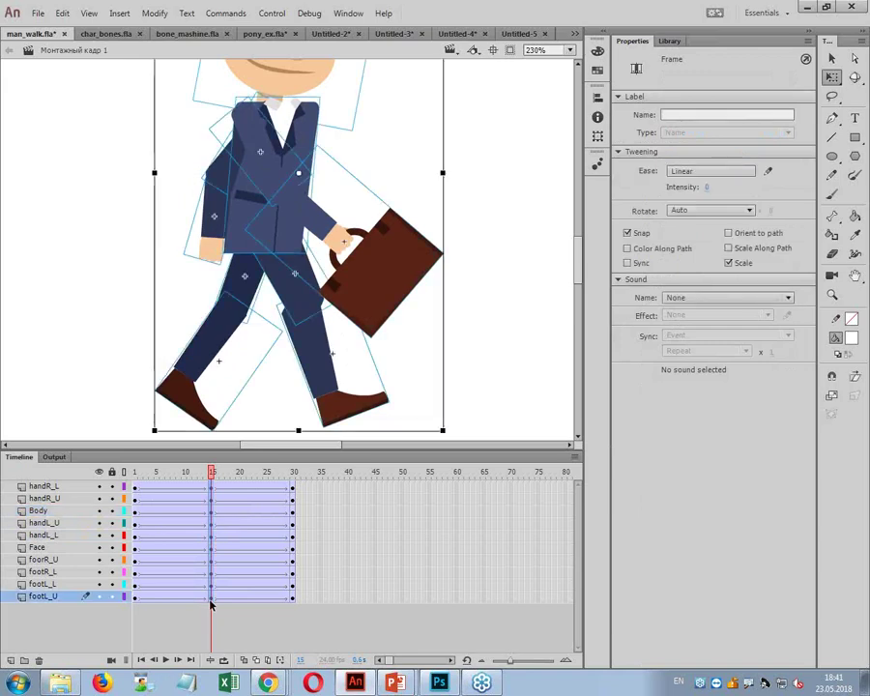
{"action": "left_click", "coordinate": [293, 431]}
{"action": "scroll", "coordinate": [508, 257], "scroll_direction": "up", "scroll_amount": 5}
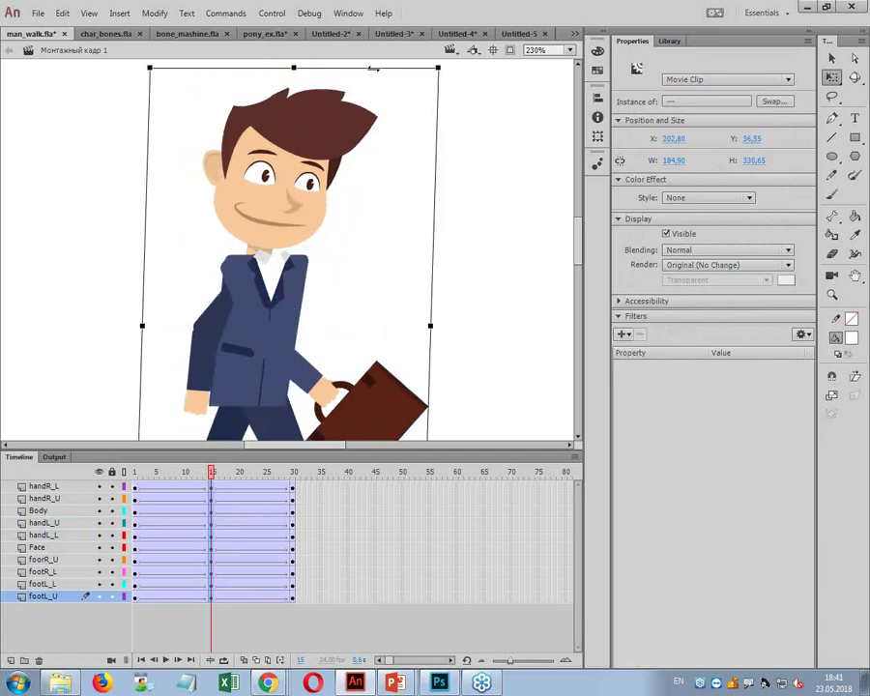
{"action": "left_click", "coordinate": [373, 71]}
- Reposition the head over the neck at frame 15 and tilt it slightly counter-clockwise
{"action": "left_click_drag", "start_coordinate": [273, 199], "coordinate": [306, 221]}
{"action": "left_click", "coordinate": [375, 152]}
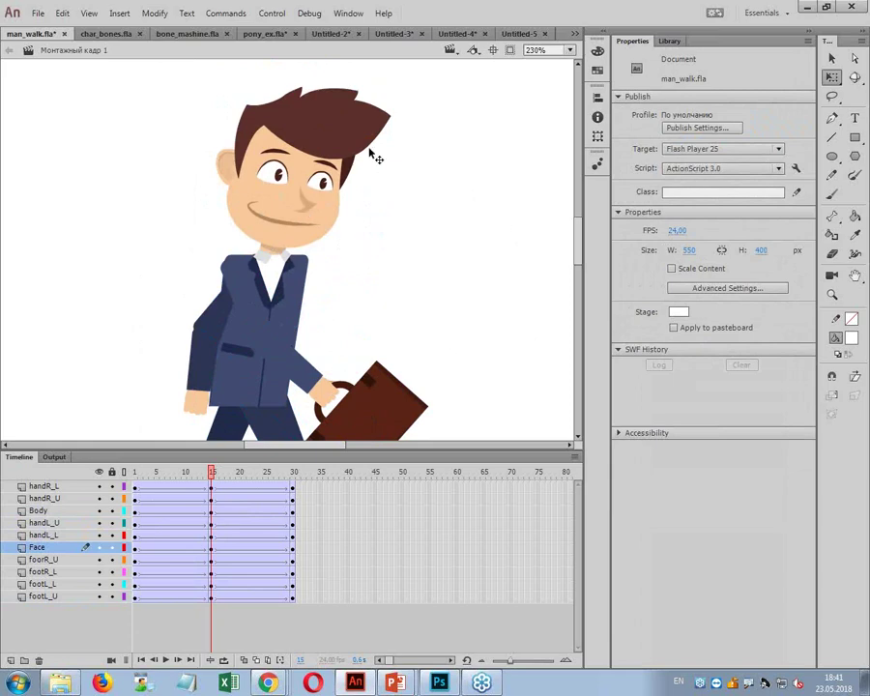
{"action": "left_click", "coordinate": [368, 130]}
{"action": "left_click_drag", "start_coordinate": [393, 97], "coordinate": [377, 87]}
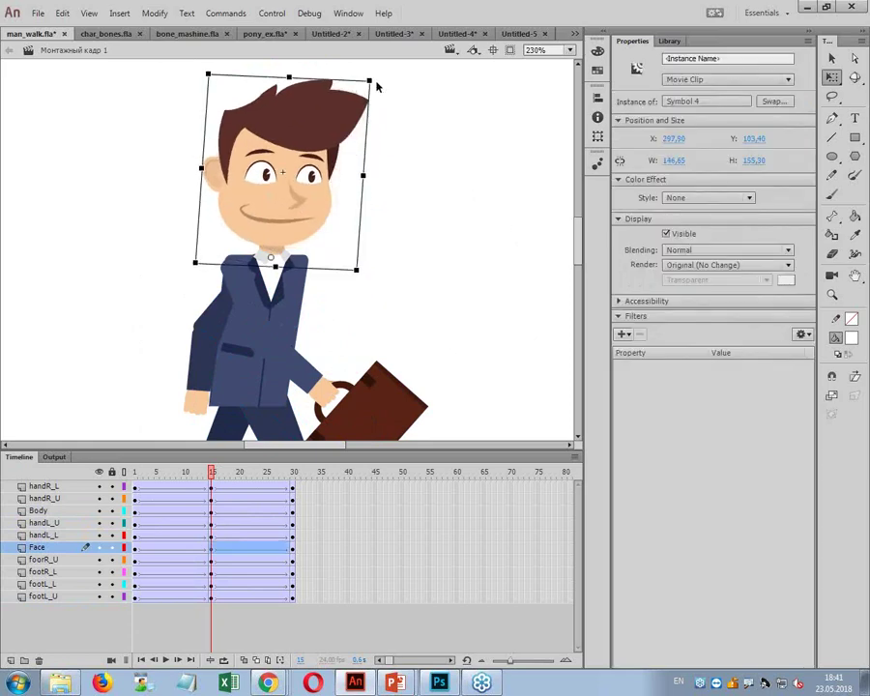
- Set the zoom to 100% and preview the walk animation to check the poses between the keyframes
{"action": "left_click_drag", "start_coordinate": [212, 474], "coordinate": [282, 472]}
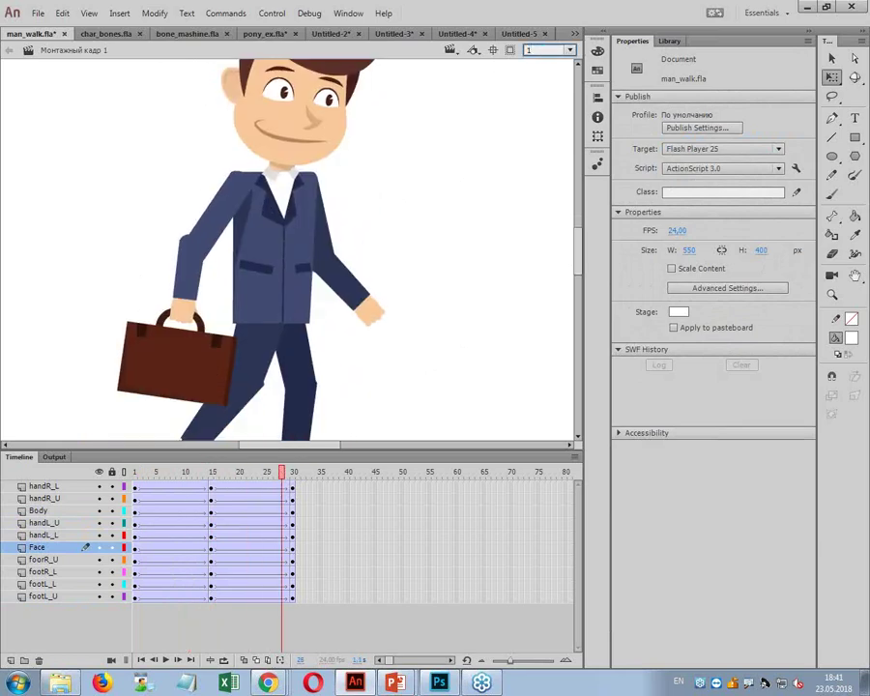
{"action": "key", "text": "ctrl+1"}
{"action": "key", "text": "Return"}
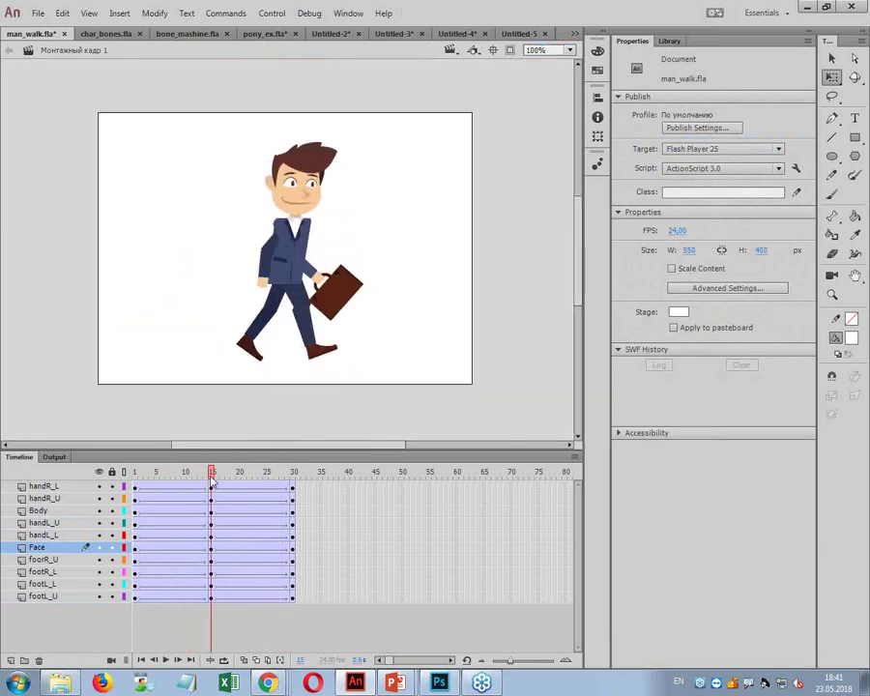
{"action": "left_click_drag", "start_coordinate": [287, 486], "coordinate": [181, 500]}
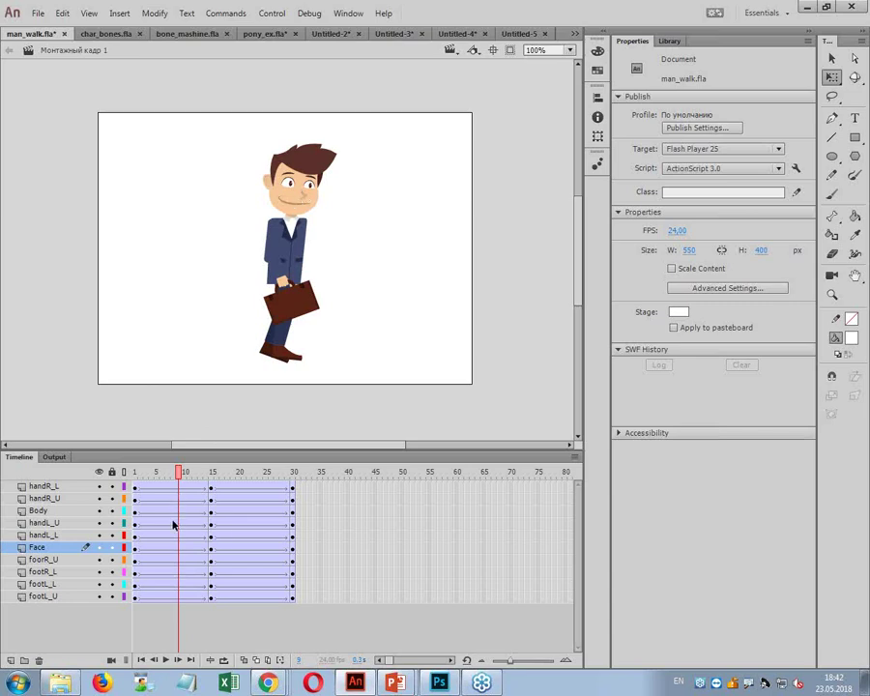
- Insert keyframes on all layers at frame 8 and adjust the right forearm with the briefcase at the elbow
{"action": "left_click_drag", "start_coordinate": [175, 489], "coordinate": [174, 605]}
{"action": "left_click", "coordinate": [337, 356]}
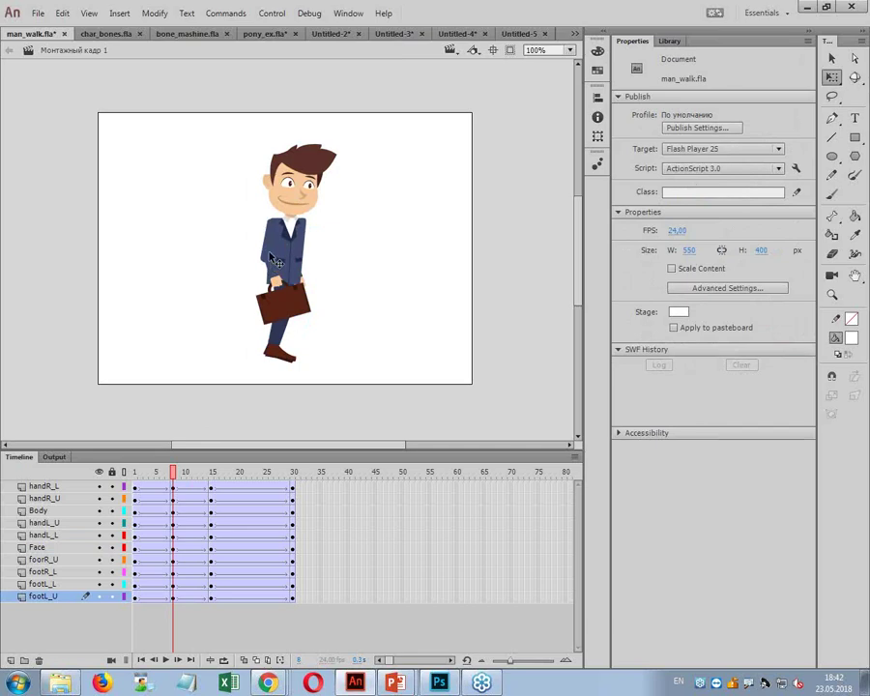
{"action": "left_click", "coordinate": [287, 290]}
{"action": "left_click", "coordinate": [287, 302]}
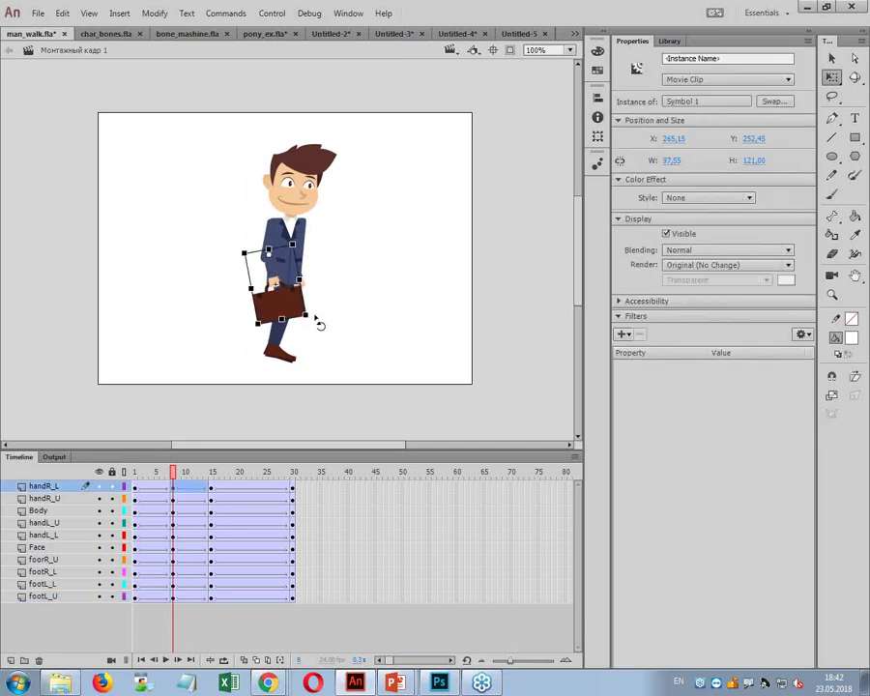
{"action": "left_click_drag", "start_coordinate": [319, 319], "coordinate": [278, 282]}
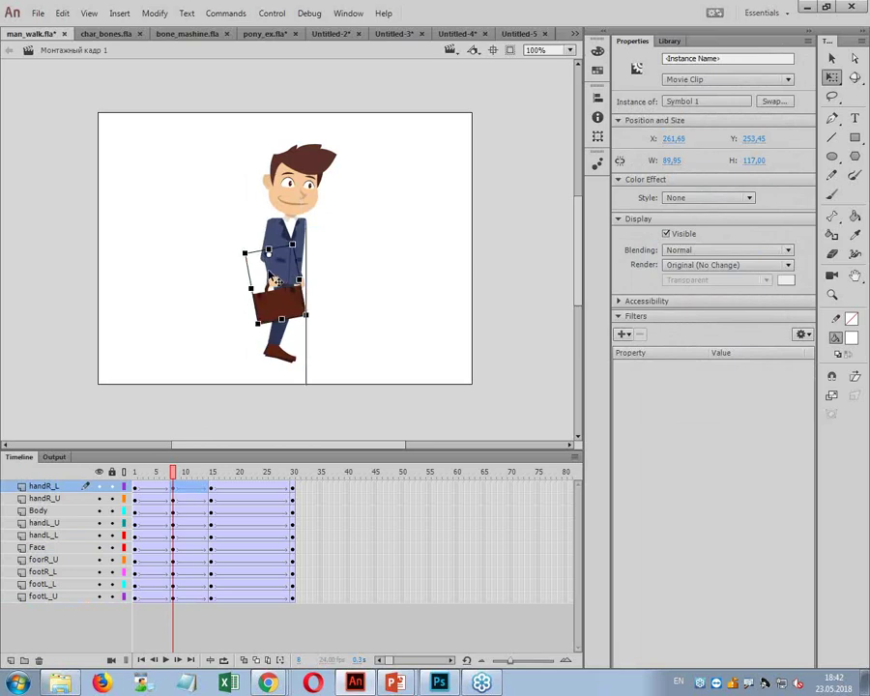
- Nudge the right forearm with the briefcase in frame 1 so it lines up with the upper arm at the elbow
{"action": "left_click", "coordinate": [161, 473]}
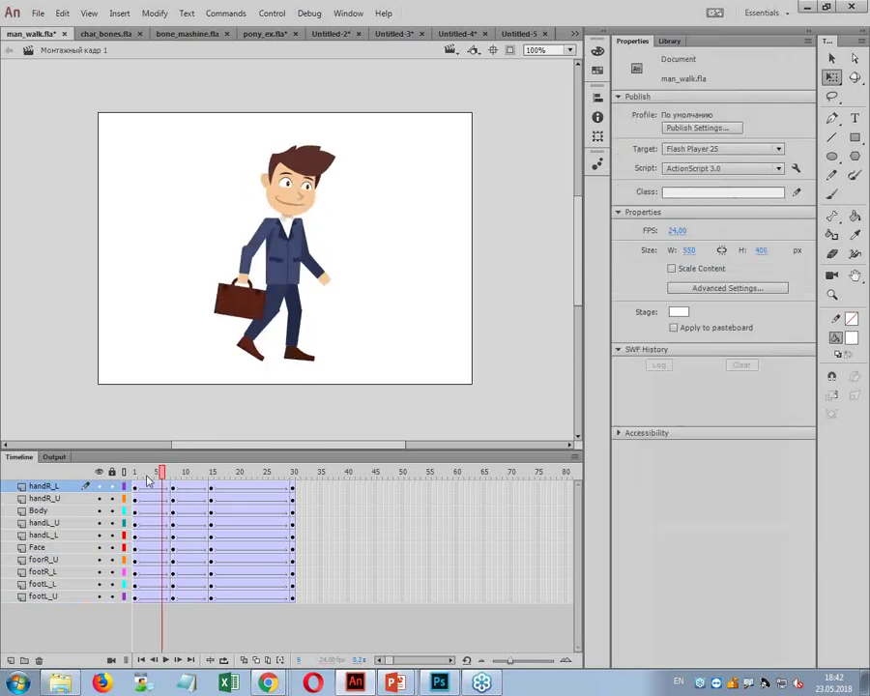
{"action": "left_click", "coordinate": [136, 487]}
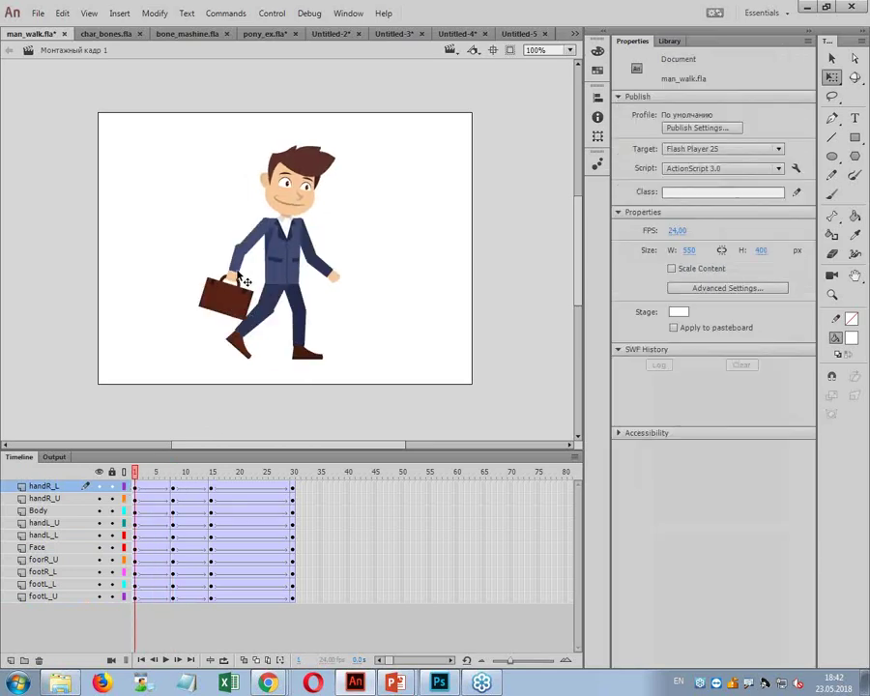
{"action": "left_click", "coordinate": [246, 283]}
{"action": "left_click_drag", "start_coordinate": [249, 282], "coordinate": [251, 280]}
{"action": "left_click", "coordinate": [831, 295]}
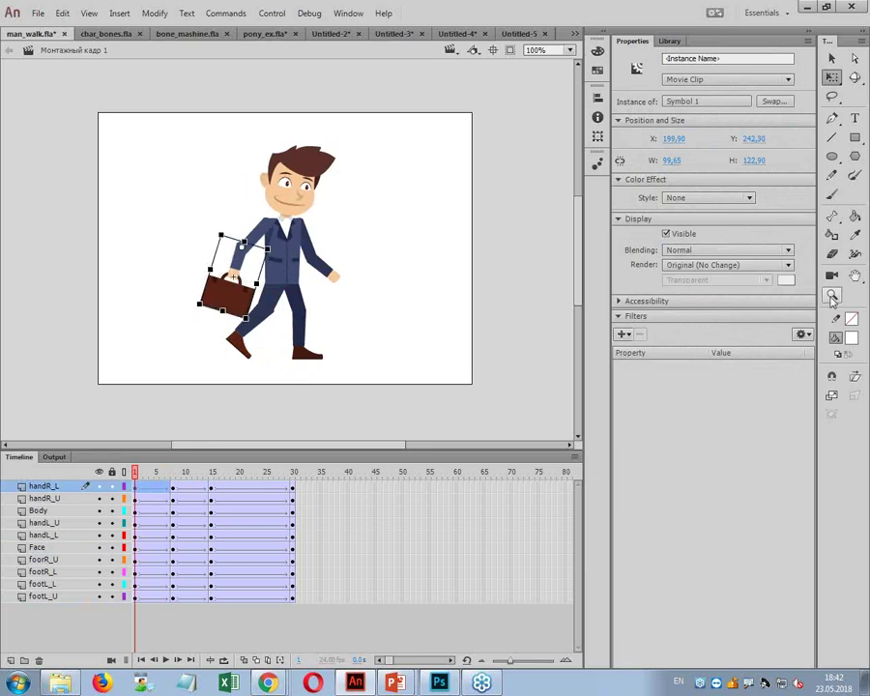
{"action": "left_click", "coordinate": [242, 280]}
{"action": "left_click", "coordinate": [832, 58]}
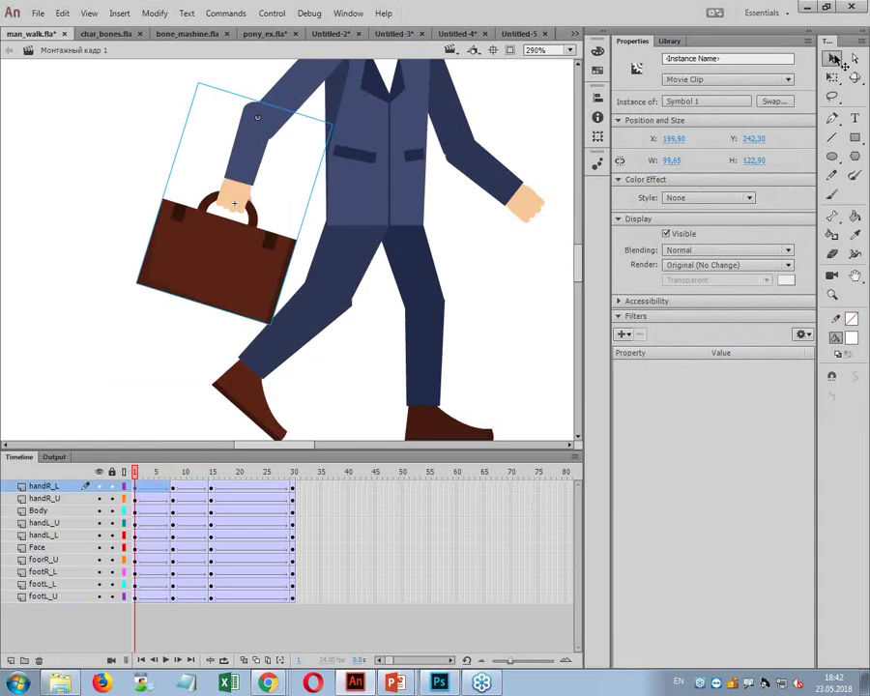
{"action": "left_click_drag", "start_coordinate": [254, 172], "coordinate": [259, 184]}
- Check the arm at frame 8 and review the full walk cycle through frame 30 at 100% zoom
{"action": "left_click_drag", "start_coordinate": [137, 487], "coordinate": [175, 488]}
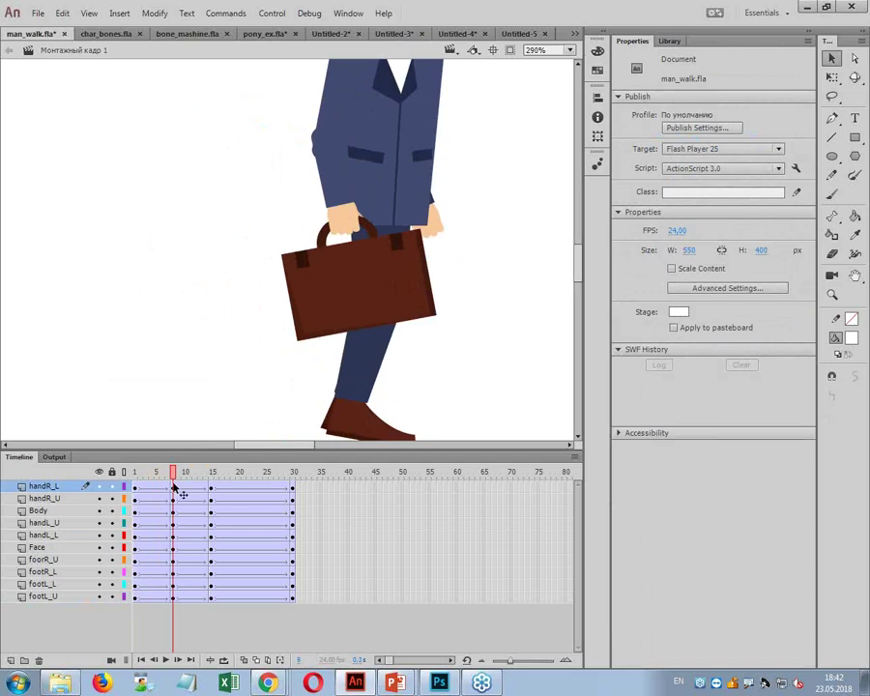
{"action": "left_click", "coordinate": [334, 193]}
{"action": "left_click_drag", "start_coordinate": [174, 475], "coordinate": [303, 489]}
{"action": "left_click", "coordinate": [560, 51]}
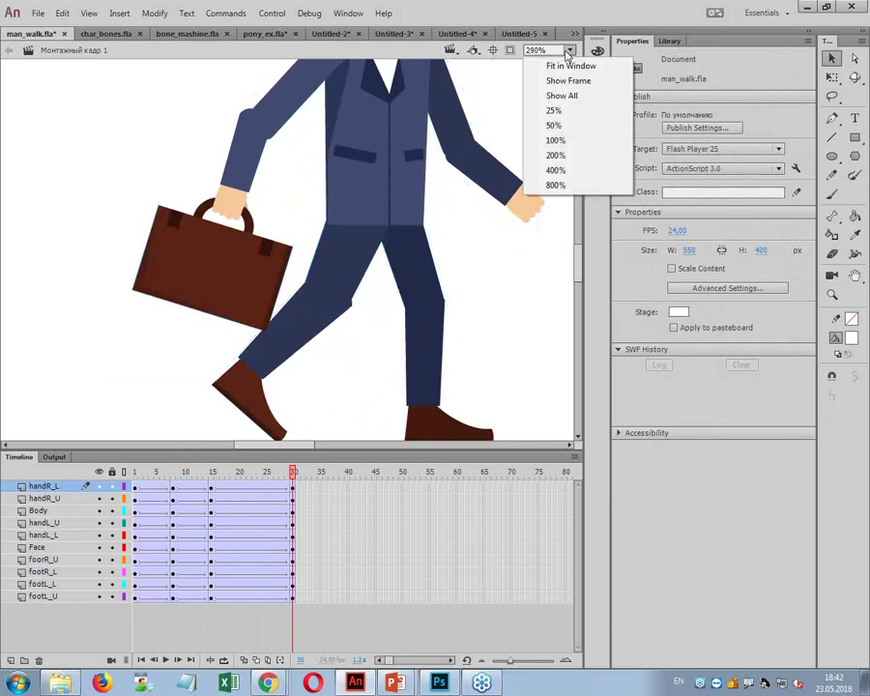
{"action": "left_click", "coordinate": [564, 140]}
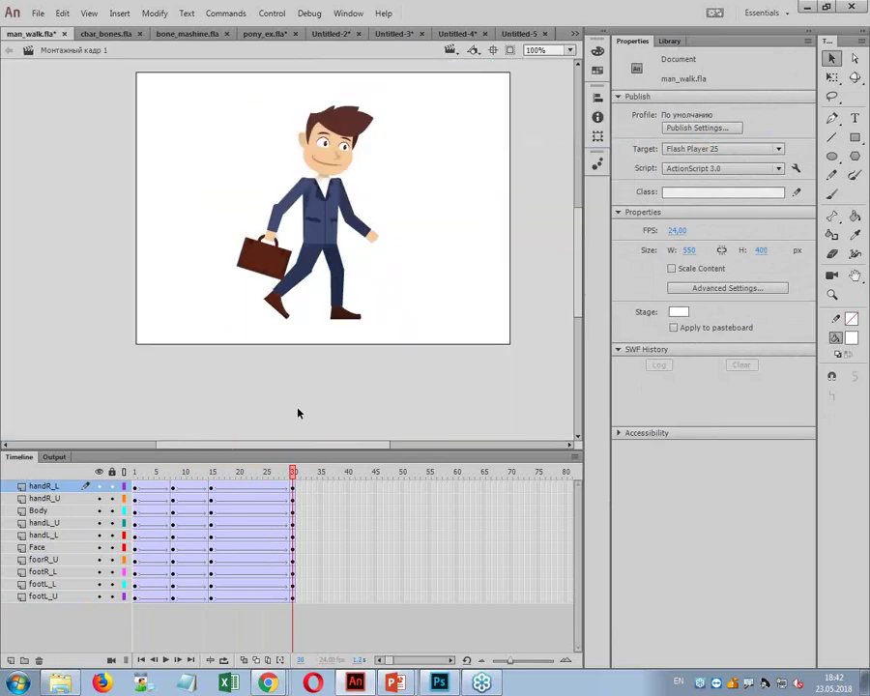
{"action": "key", "text": "Return"}
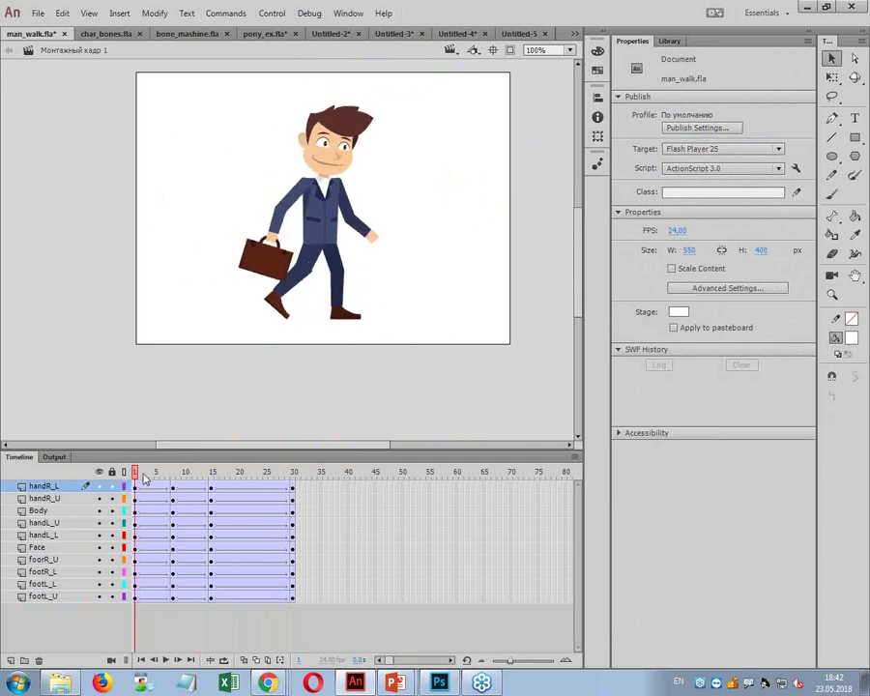
{"action": "mouse_move", "coordinate": [134, 476]}
{"action": "left_mouse_down"}
{"action": "mouse_move", "coordinate": [293, 480]}
{"action": "mouse_move", "coordinate": [124, 488]}
{"action": "left_mouse_up"}
- Copy all the character's layers, from handR_L to footL_U, and switch to the forest scene document Untitled-4
{"action": "left_click", "coordinate": [42, 594], "text": "shift"}
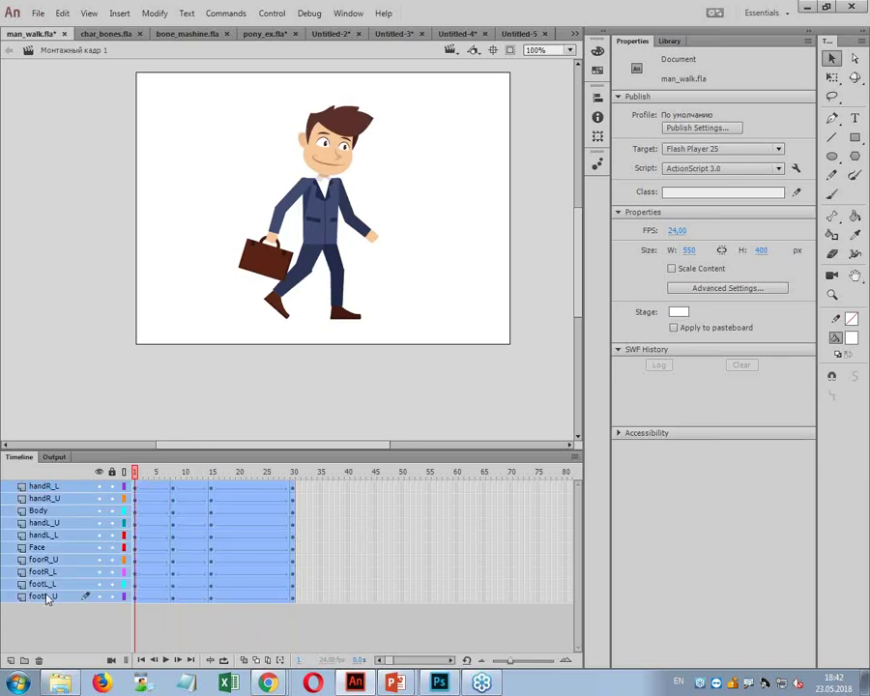
{"action": "right_click", "coordinate": [41, 522]}
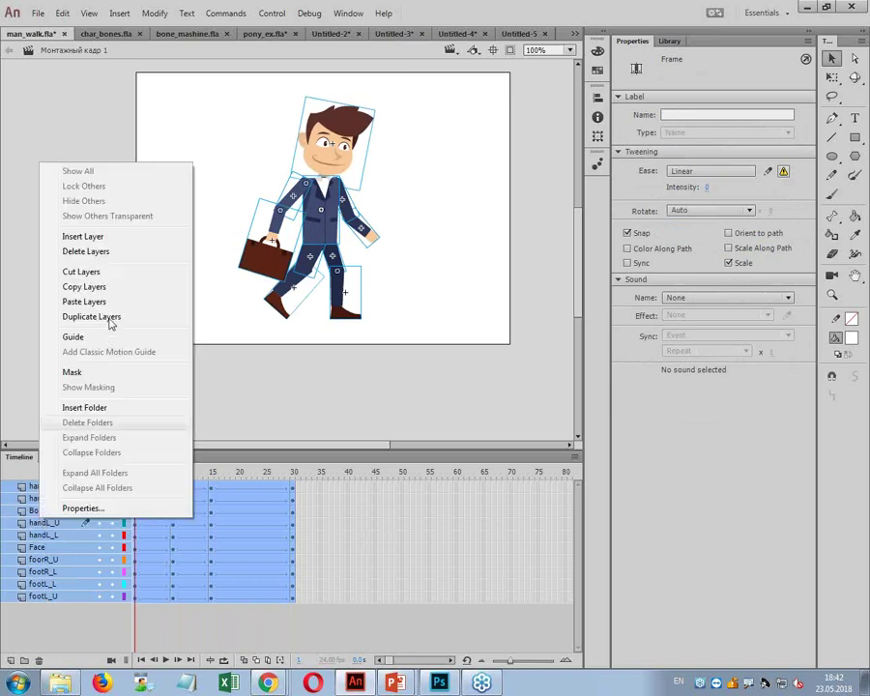
{"action": "left_click", "coordinate": [84, 287]}
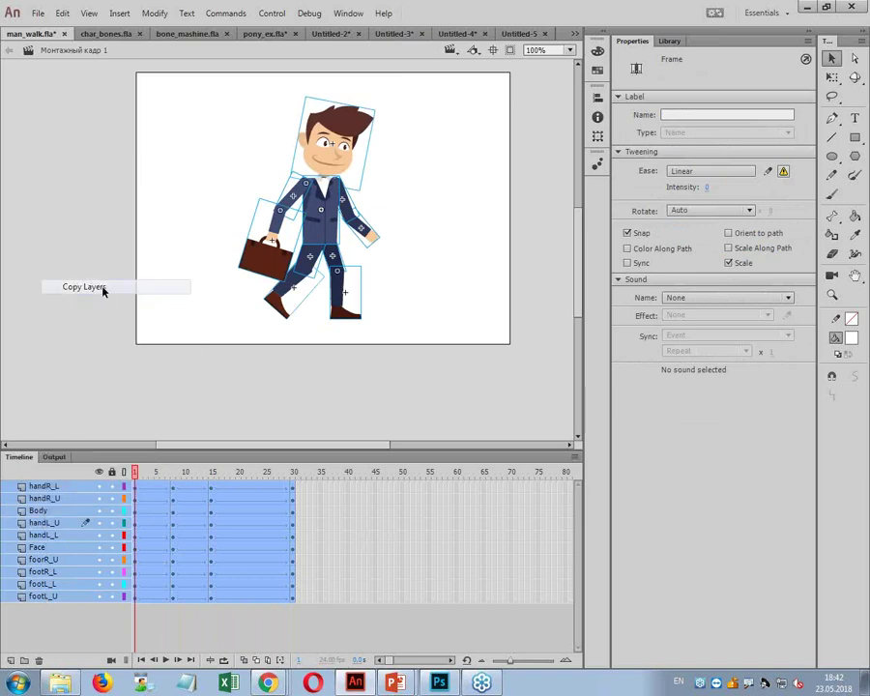
{"action": "left_click", "coordinate": [510, 36]}
{"action": "left_click", "coordinate": [472, 34]}
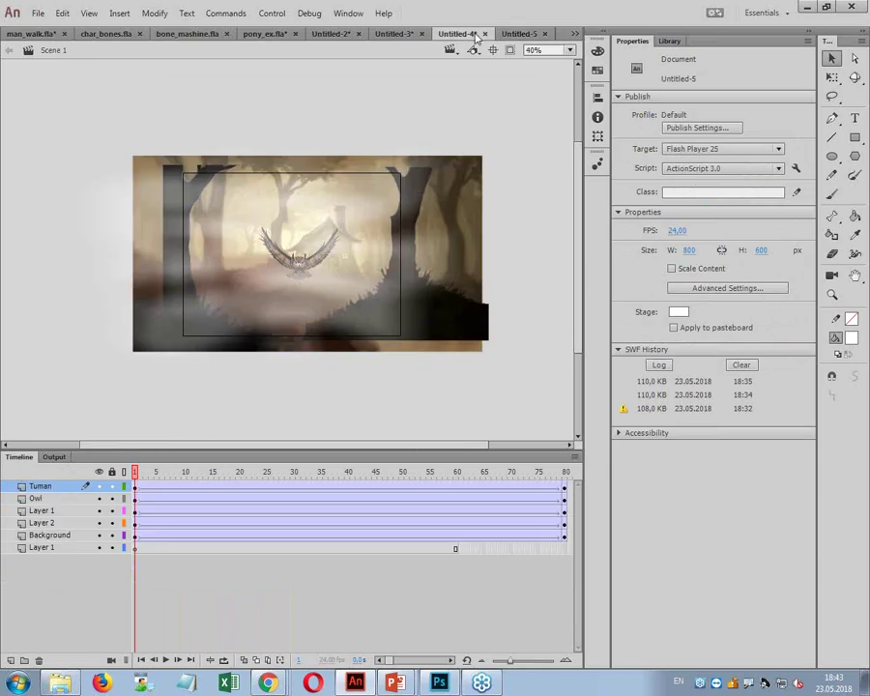
- Add a new layer directly below the Owl layer and name it Char
{"action": "left_click", "coordinate": [42, 511]}
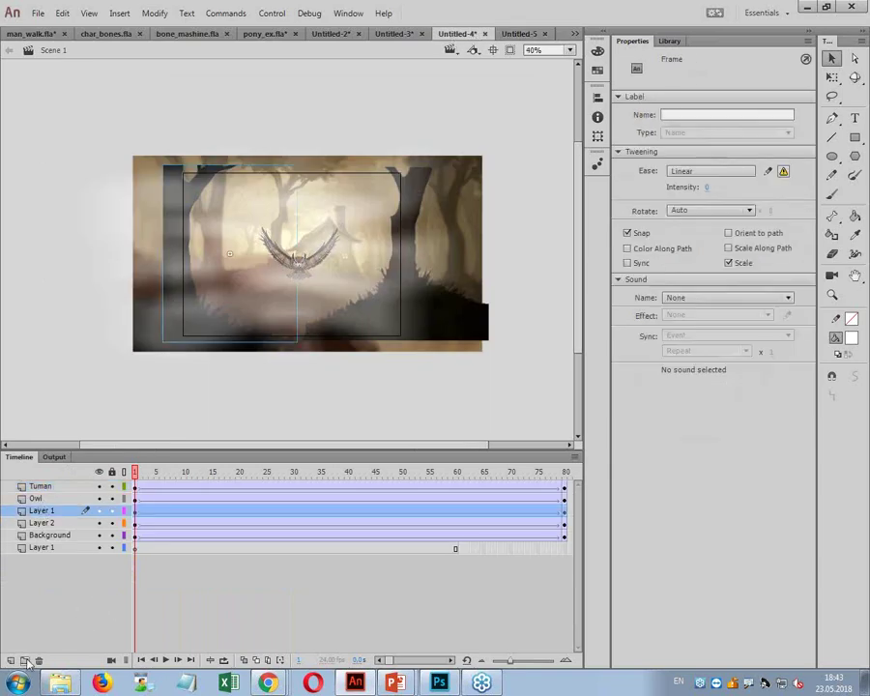
{"action": "key", "text": "ctrl+v"}
{"action": "double_click", "coordinate": [47, 510]}
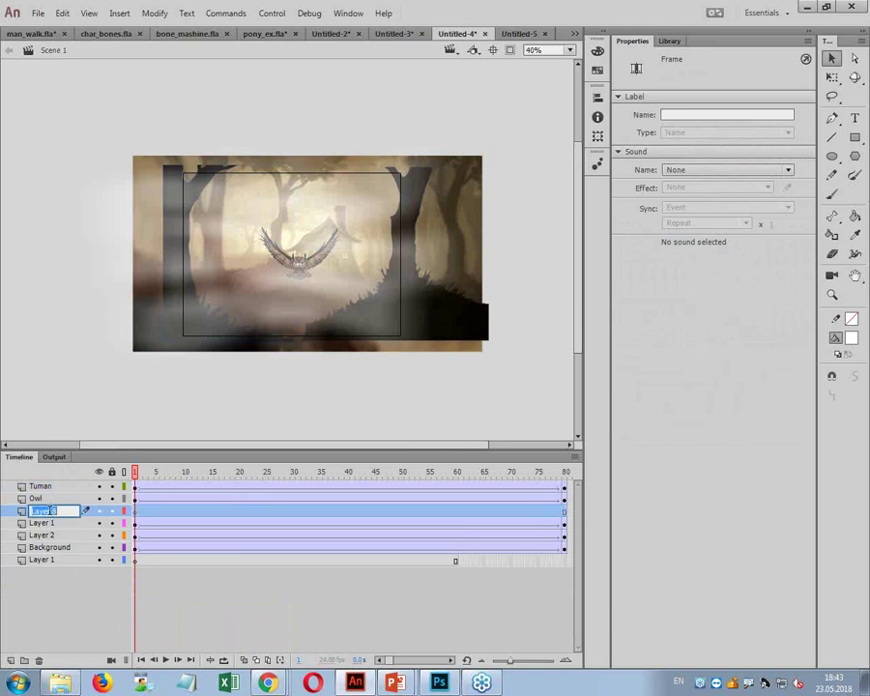
{"action": "type", "text": "Char"}
{"action": "key", "text": "Return"}
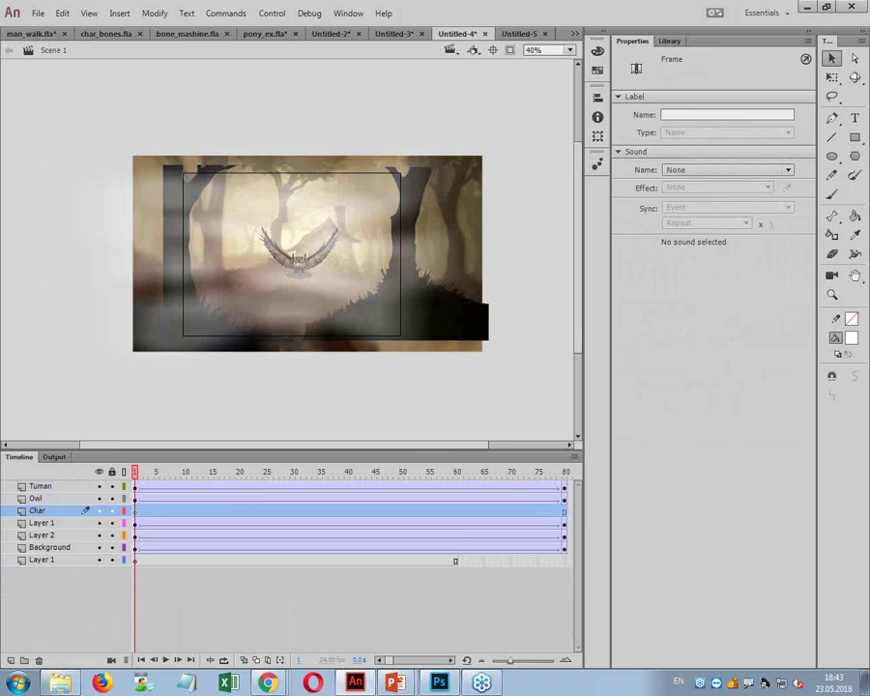
- Create a new movie clip symbol named man
{"action": "left_click", "coordinate": [119, 14]}
{"action": "left_click", "coordinate": [141, 29]}
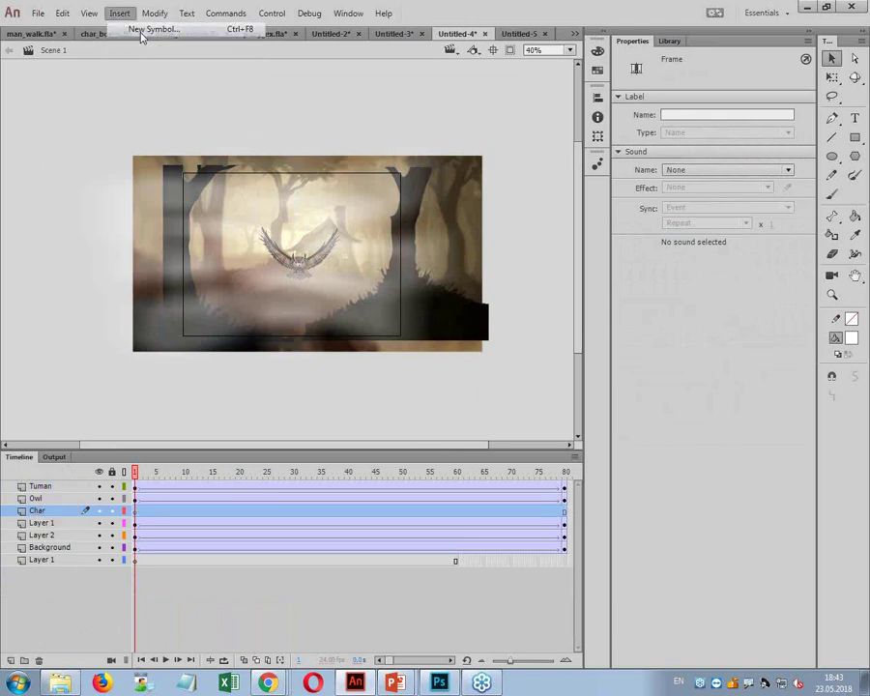
{"action": "type", "text": "an"}
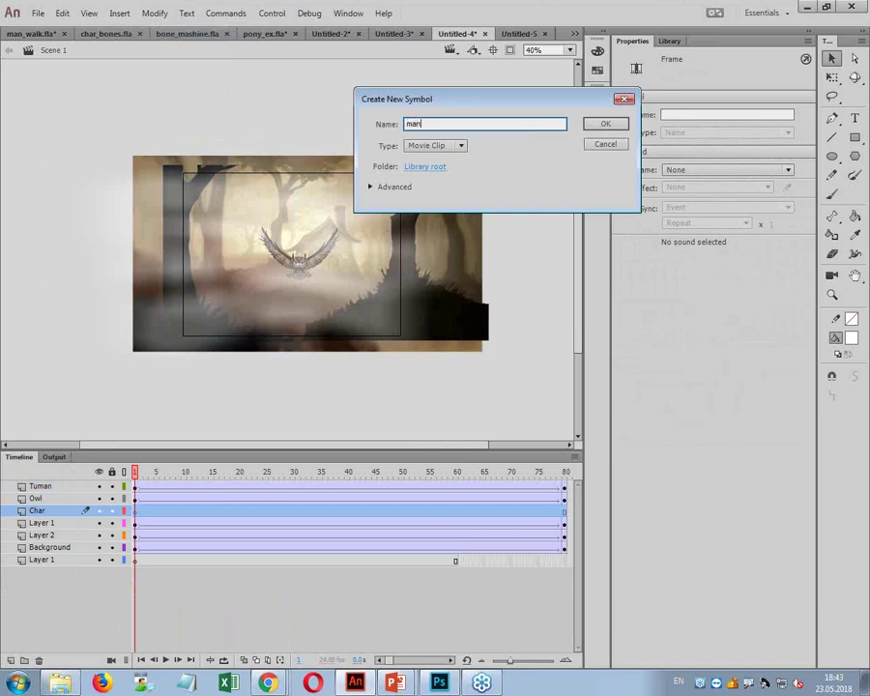
{"action": "key", "text": "Return"}
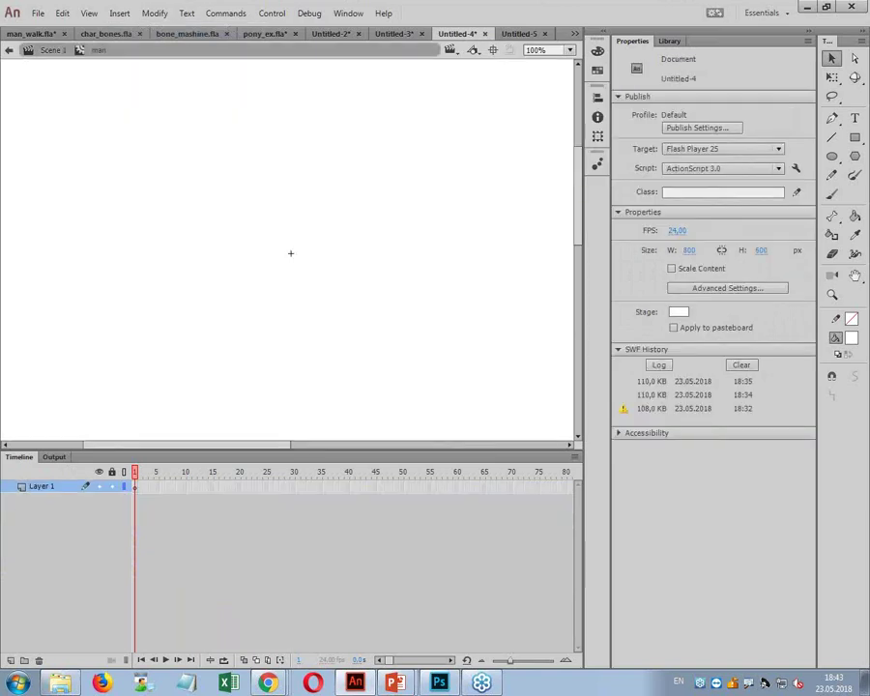
- Paste the copied character layers into the man symbol, putting duplicate library items into a folder
{"action": "right_click", "coordinate": [52, 488]}
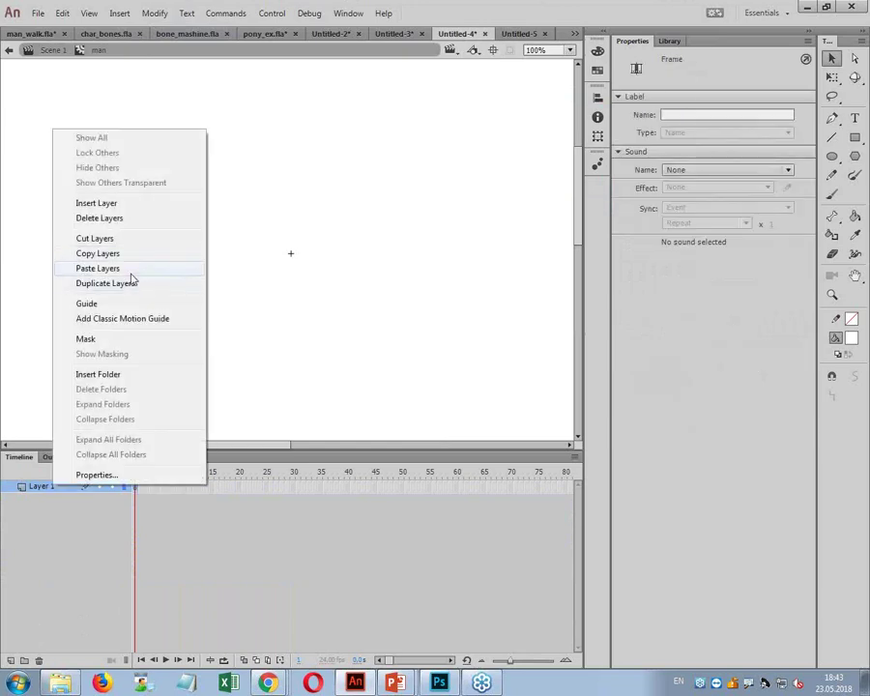
{"action": "left_click", "coordinate": [132, 275]}
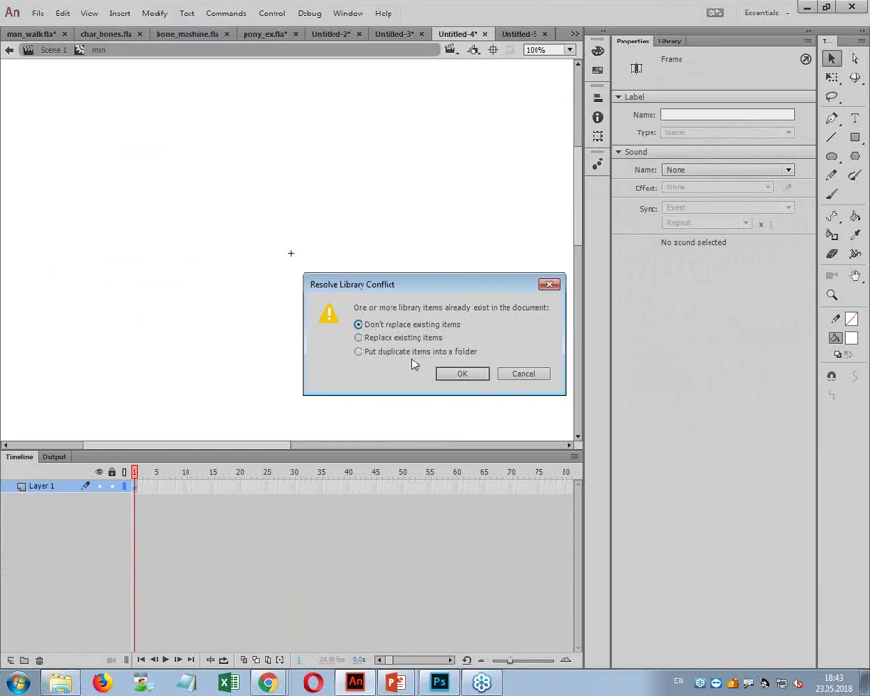
{"action": "left_click", "coordinate": [410, 352]}
{"action": "left_click", "coordinate": [458, 373]}
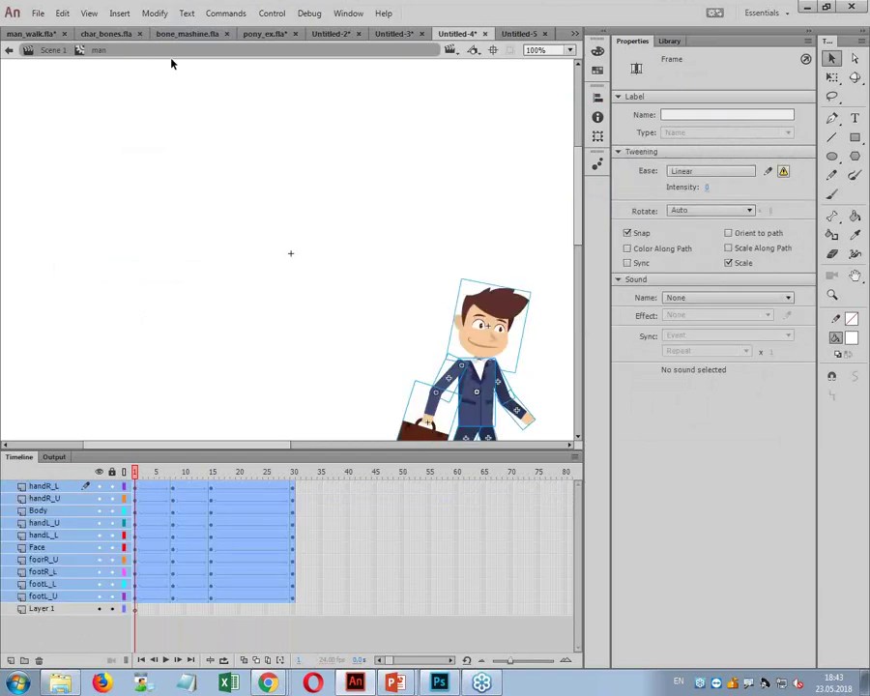
- Return to Scene 1 and place the man symbol from the library on the Char layer below the owl
{"action": "left_click", "coordinate": [53, 49]}
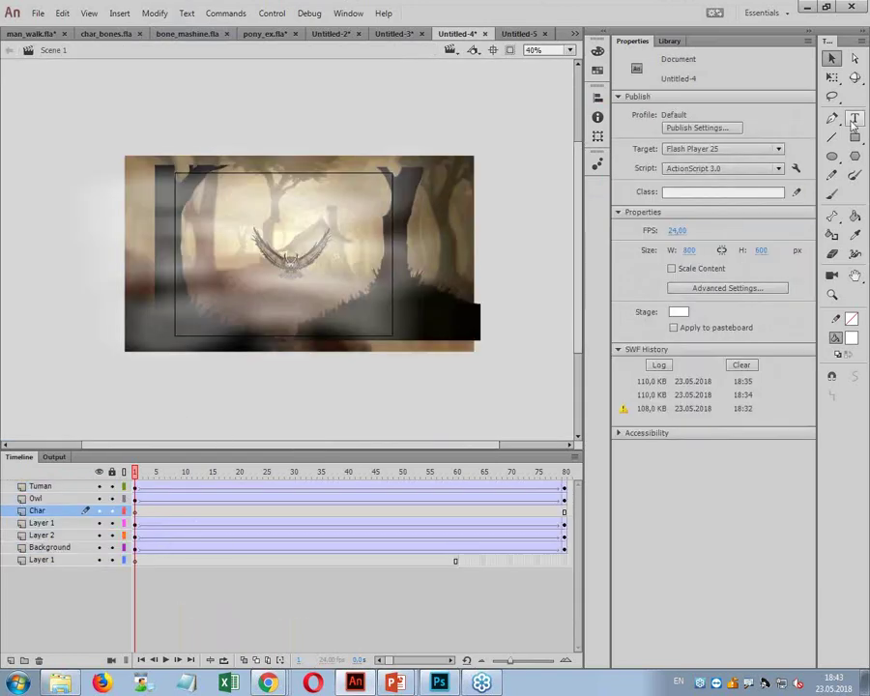
{"action": "left_click", "coordinate": [674, 41]}
{"action": "left_click_drag", "start_coordinate": [645, 235], "coordinate": [295, 359]}
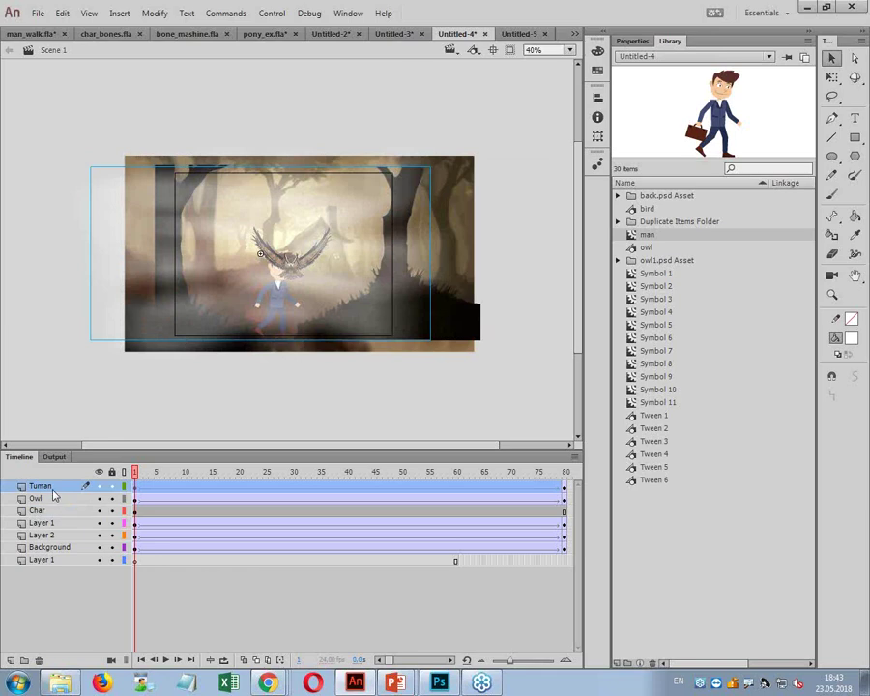
{"action": "left_click_drag", "start_coordinate": [53, 545], "coordinate": [54, 547]}
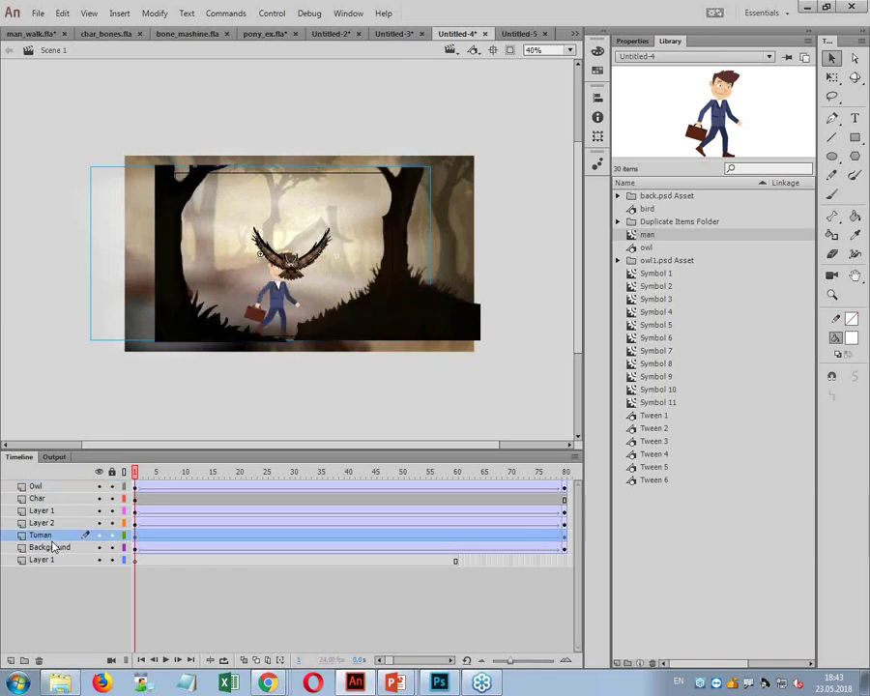
{"action": "left_click", "coordinate": [299, 372]}
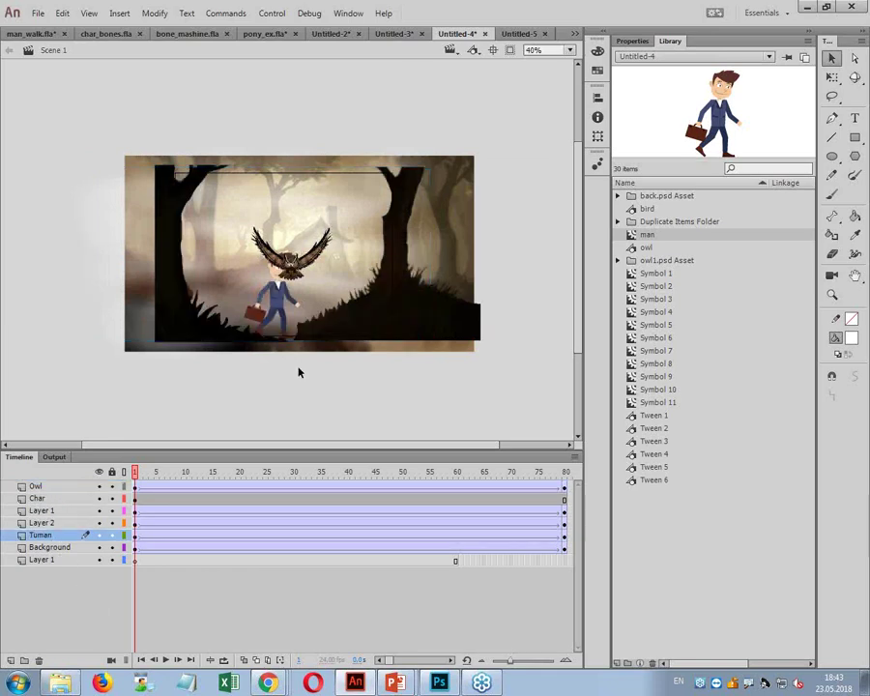
{"action": "left_click", "coordinate": [70, 558]}
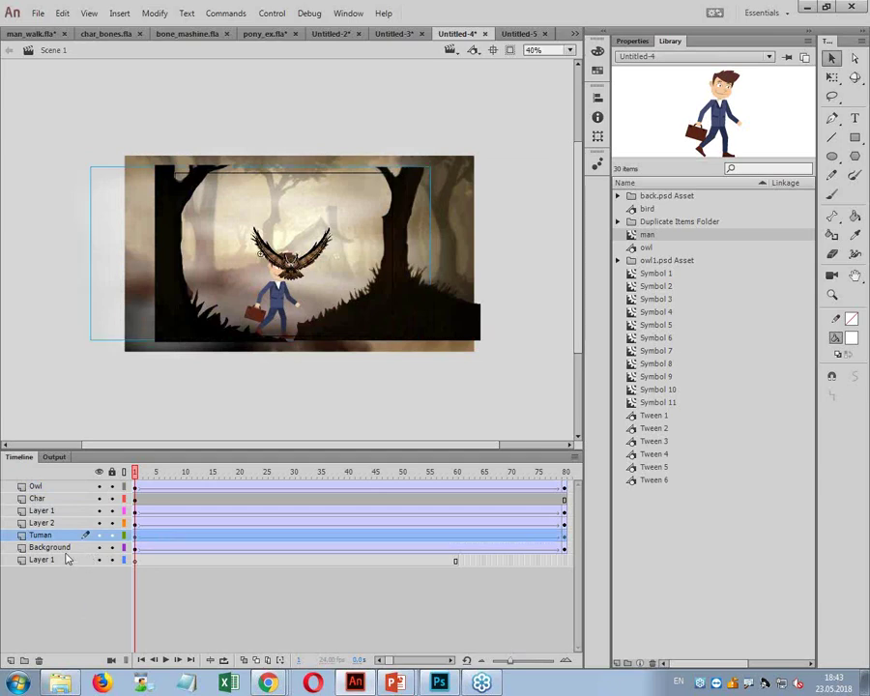
- Move the Char layer directly above the Background layer, keeping Tuman as the topmost layer
{"action": "mouse_move", "coordinate": [65, 564]}
{"action": "left_mouse_down"}
{"action": "mouse_move", "coordinate": [58, 483]}
{"action": "mouse_move", "coordinate": [69, 544]}
{"action": "left_mouse_up"}
{"action": "left_click", "coordinate": [234, 305]}
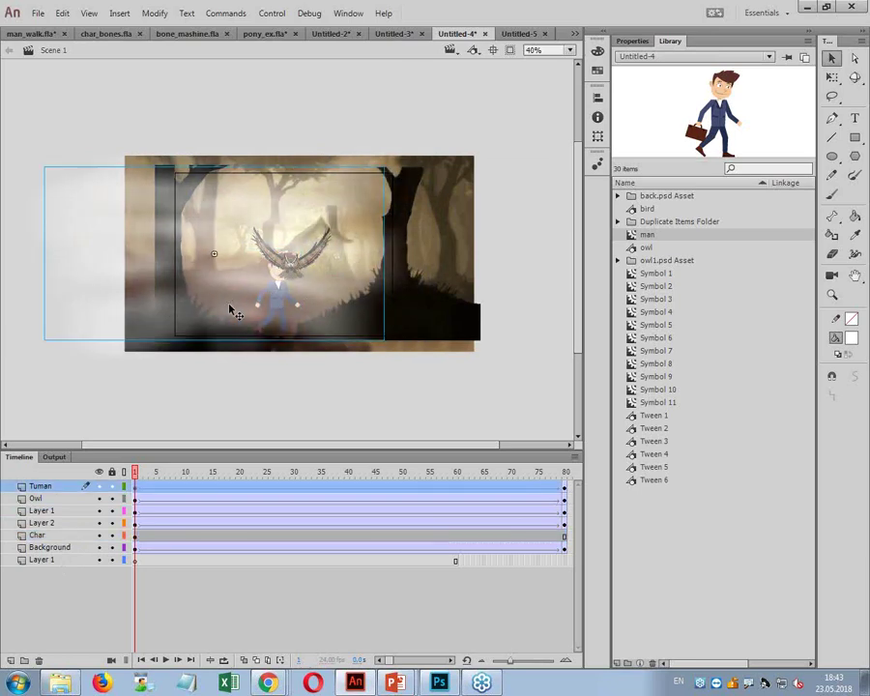
- Lock every layer except Char and move the man in frame 1 beside the left foreground tree
{"action": "left_click", "coordinate": [135, 543]}
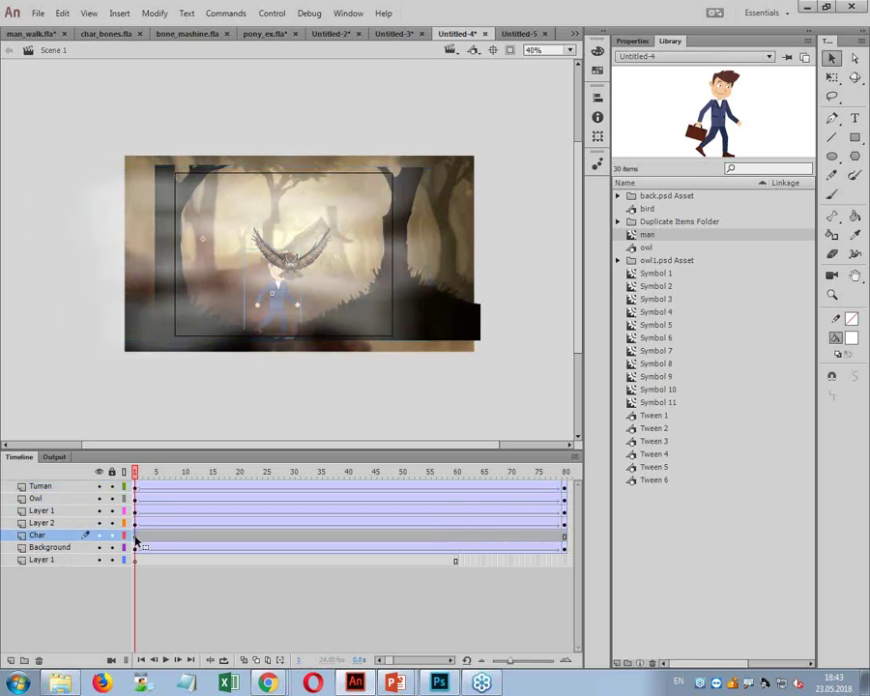
{"action": "left_click", "coordinate": [112, 487]}
{"action": "left_click", "coordinate": [276, 324]}
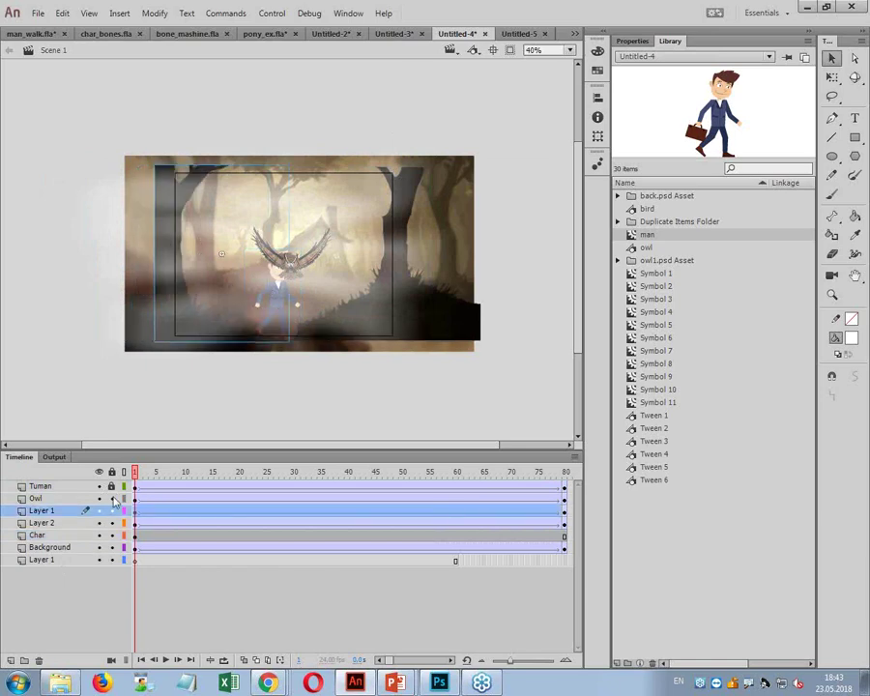
{"action": "left_click_drag", "start_coordinate": [112, 499], "coordinate": [111, 560]}
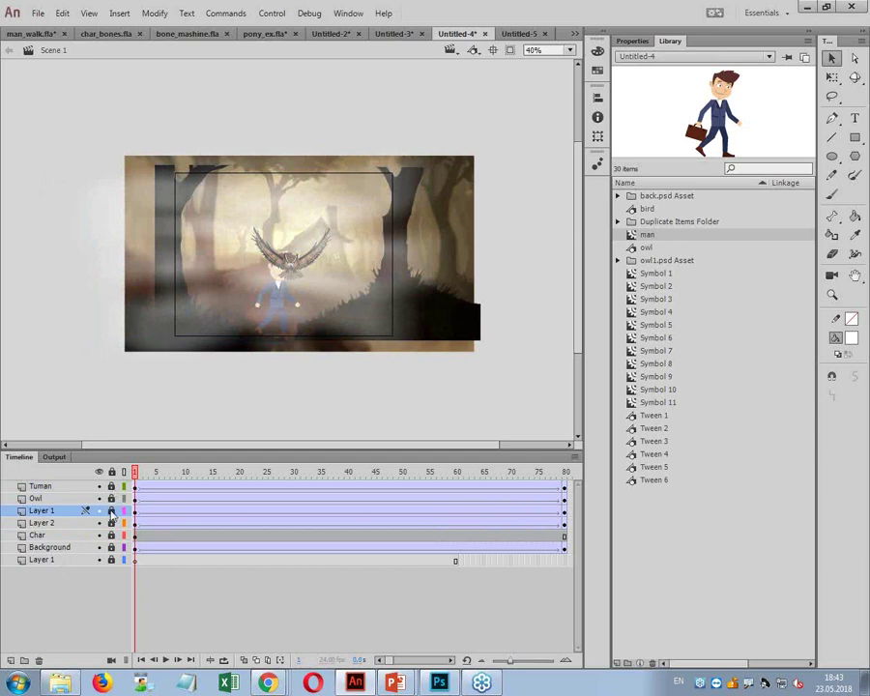
{"action": "left_click", "coordinate": [111, 534]}
{"action": "left_click_drag", "start_coordinate": [285, 315], "coordinate": [207, 314]}
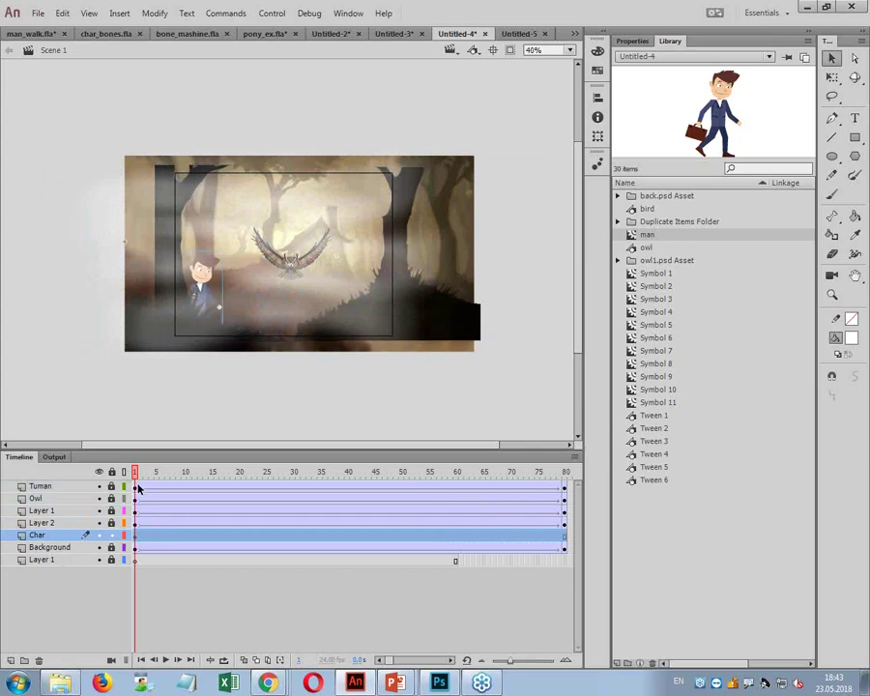
- Create a classic tween on the Char layer and add its end keyframe at frame 80
{"action": "right_click", "coordinate": [136, 539]}
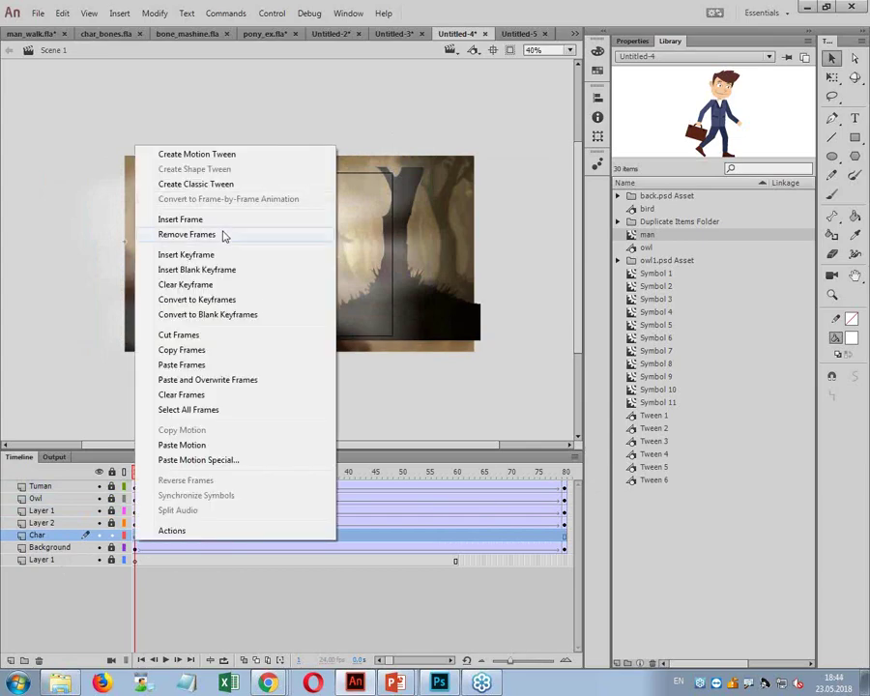
{"action": "left_click", "coordinate": [223, 186]}
{"action": "left_click_drag", "start_coordinate": [136, 471], "coordinate": [565, 505]}
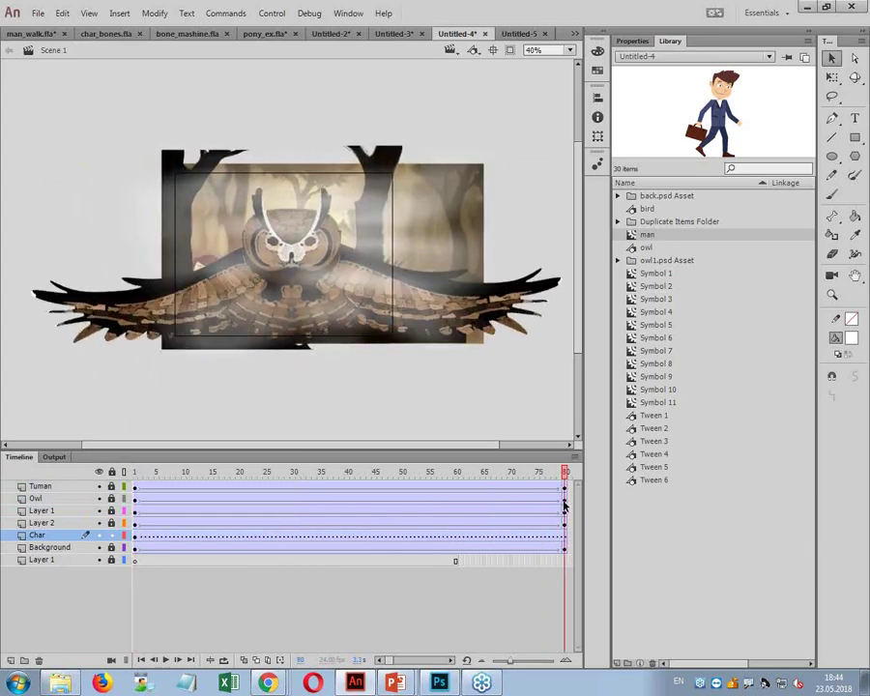
{"action": "key", "text": "F6"}
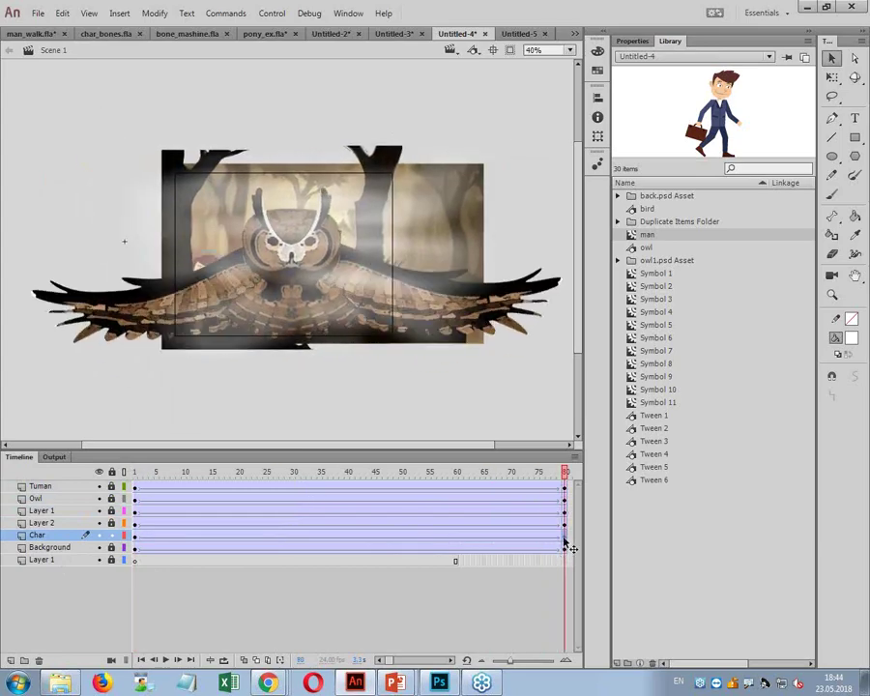
- At frame 80, move the man to the right side of the stage, enlarge him slightly and test the movie
{"action": "left_click_drag", "start_coordinate": [217, 265], "coordinate": [377, 261]}
{"action": "key", "text": "q"}
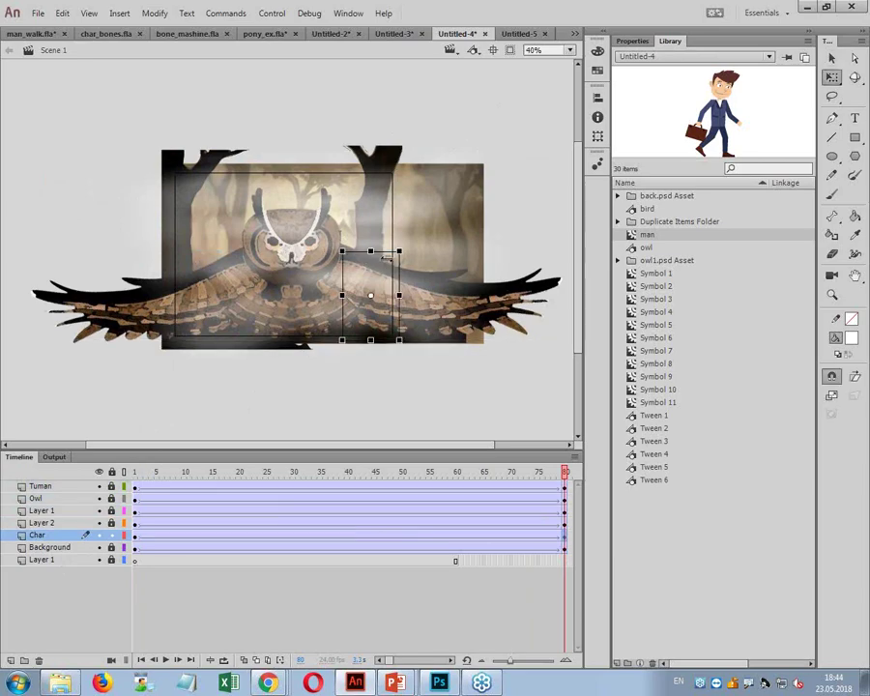
{"action": "left_click_drag", "start_coordinate": [342, 252], "coordinate": [332, 239]}
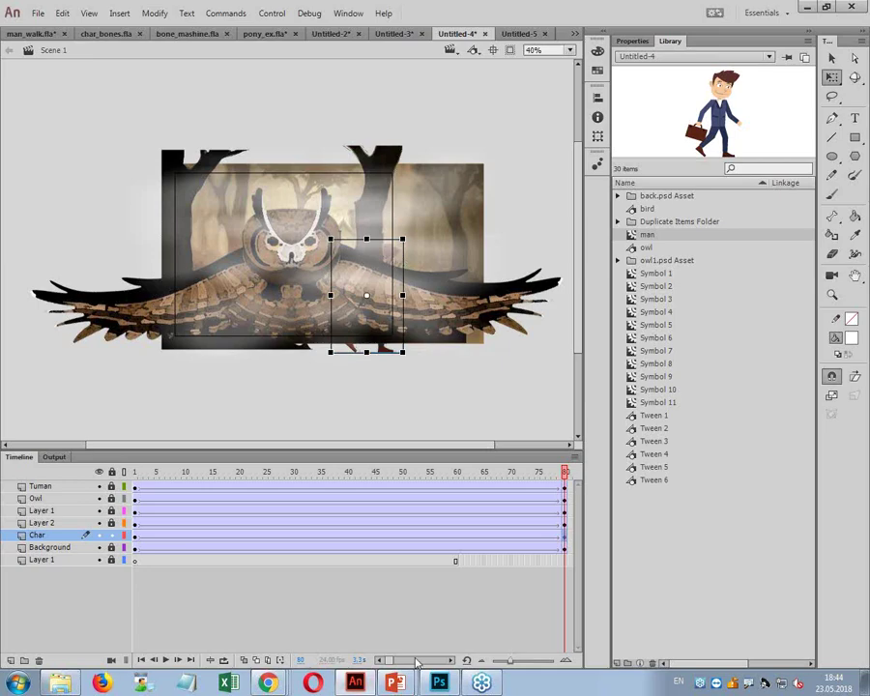
{"action": "key", "text": "ctrl+Return"}
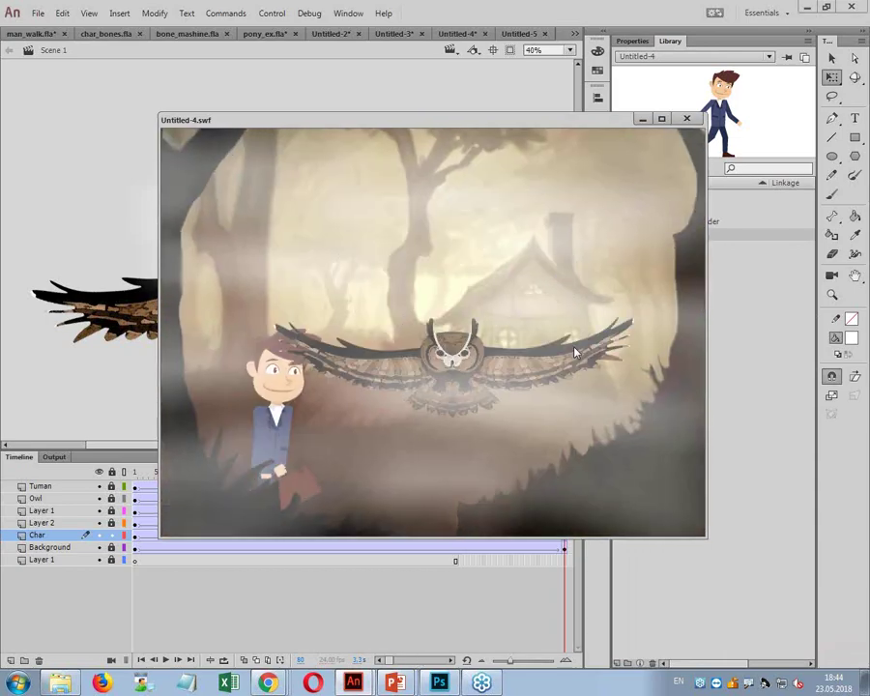
{"action": "left_click", "coordinate": [687, 119]}
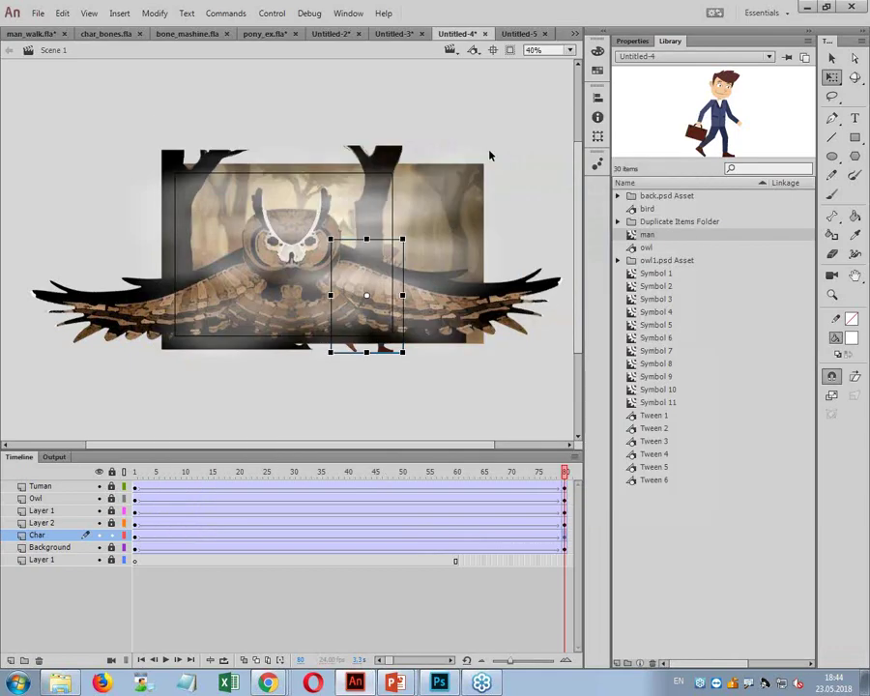
- Review the owl's wing-flap animation in Untitled-6 and return to the forest scene in Untitled-4
{"action": "left_click", "coordinate": [519, 35]}
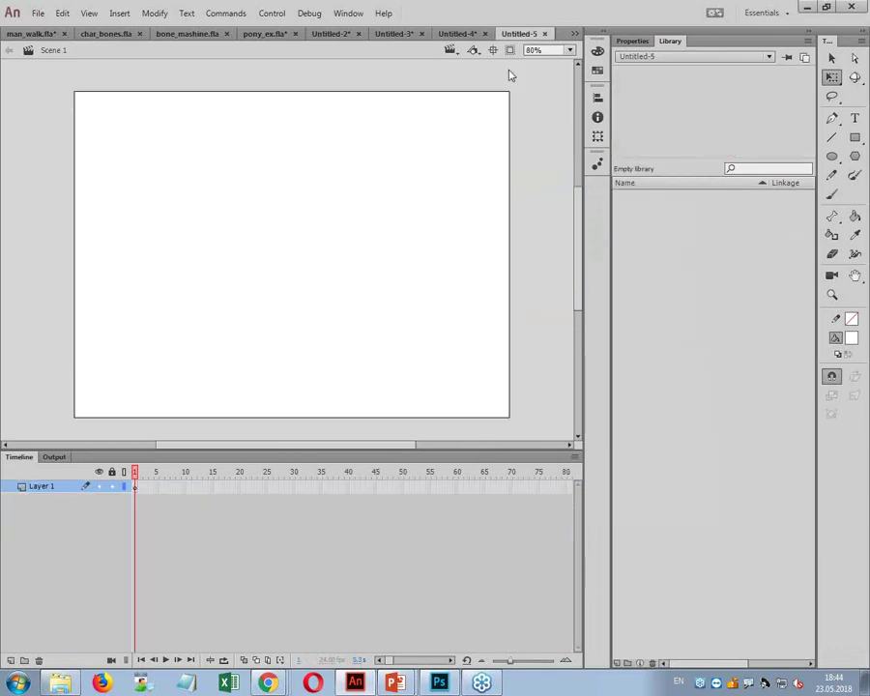
{"action": "left_click", "coordinate": [575, 33]}
{"action": "left_click", "coordinate": [620, 173]}
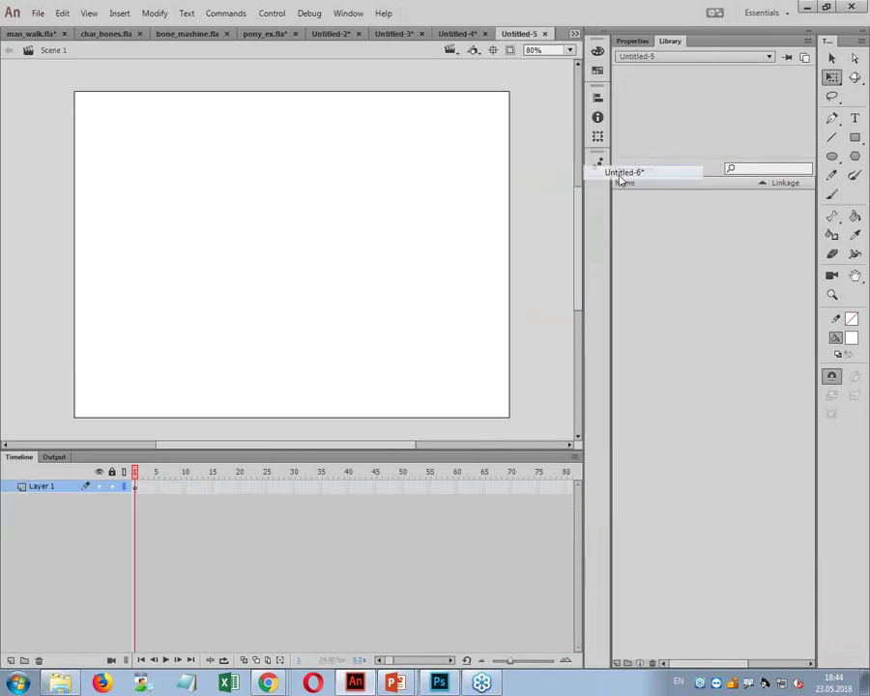
{"action": "mouse_move", "coordinate": [138, 474]}
{"action": "left_mouse_down"}
{"action": "mouse_move", "coordinate": [255, 474]}
{"action": "mouse_move", "coordinate": [135, 487]}
{"action": "left_mouse_up"}
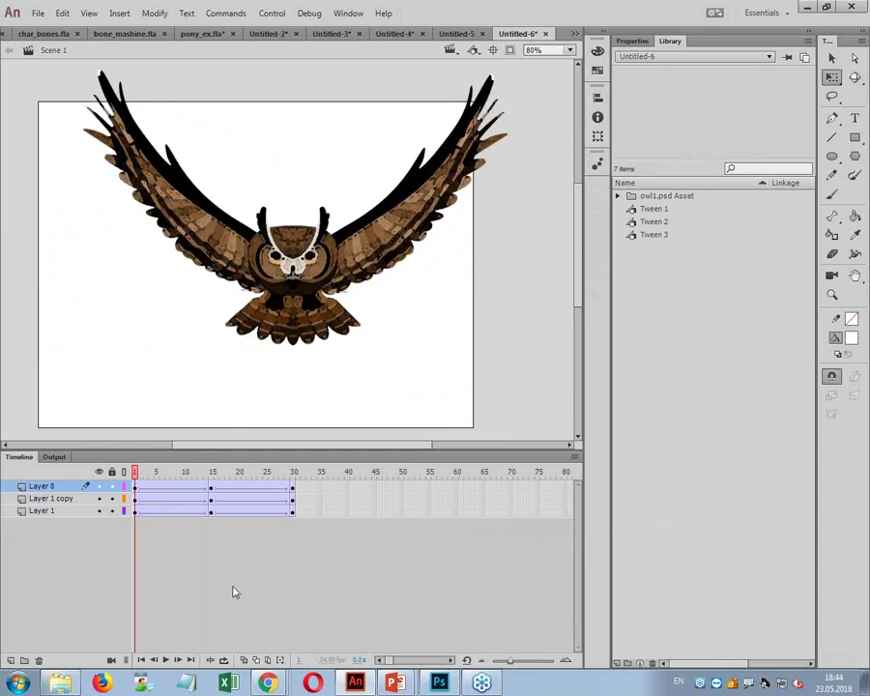
{"action": "left_click", "coordinate": [397, 33]}
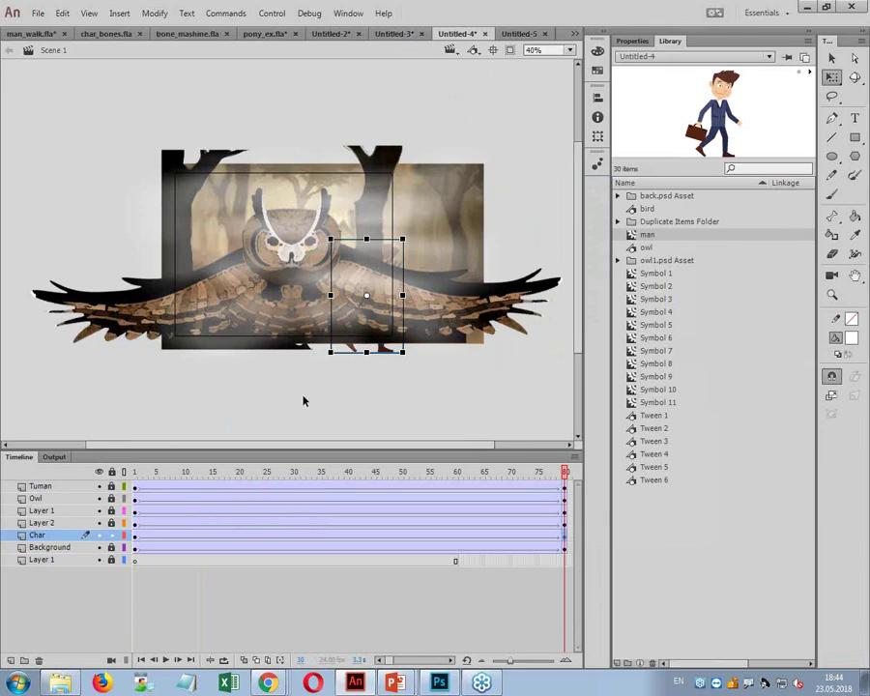
- In the man symbol's frame 1, rotate the right upper arm further back and realign the briefcase forearm at its elbow
{"action": "double_click", "coordinate": [636, 235]}
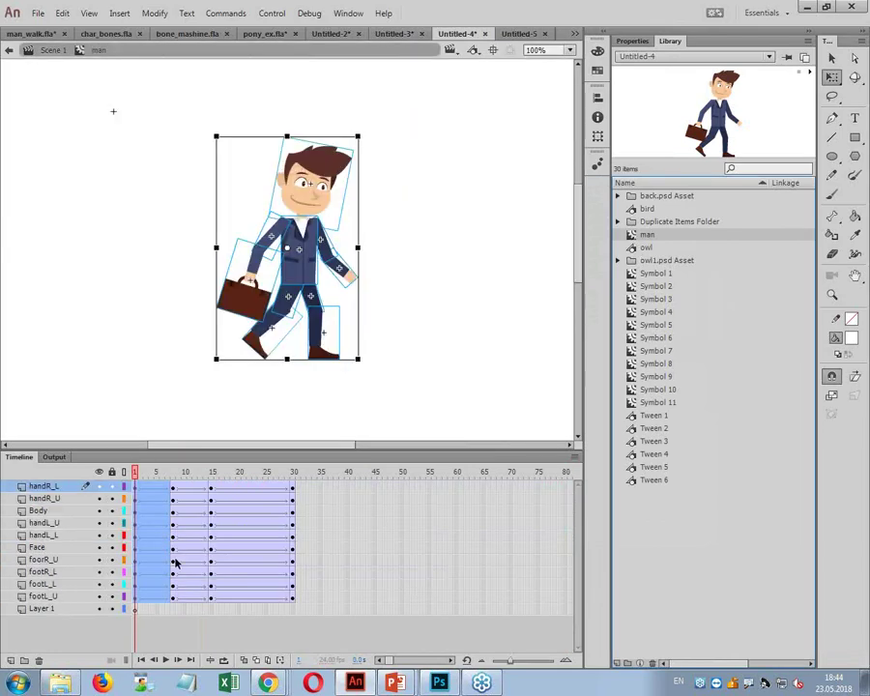
{"action": "left_click", "coordinate": [246, 425]}
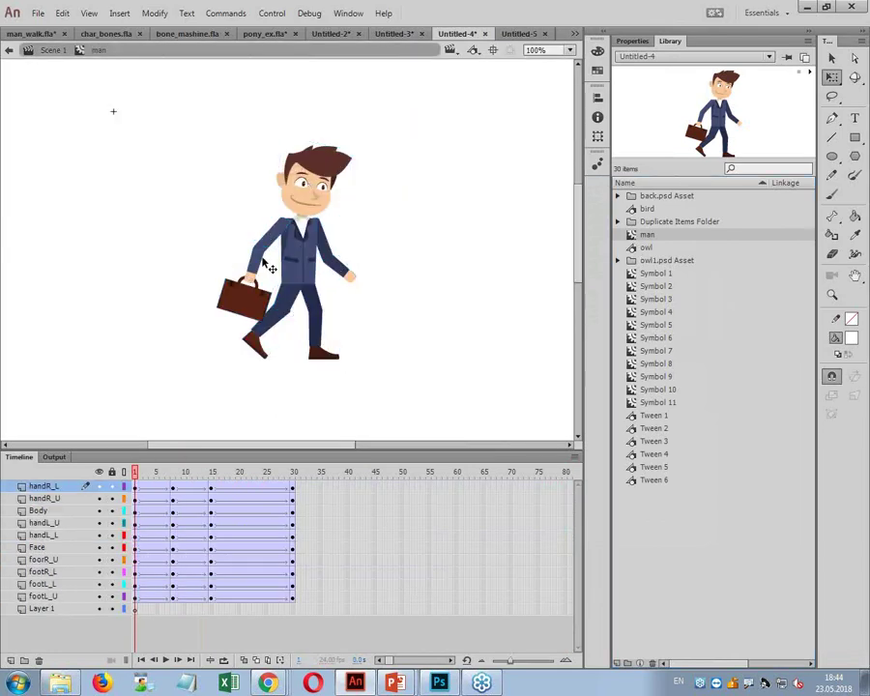
{"action": "left_click", "coordinate": [276, 247]}
{"action": "left_click_drag", "start_coordinate": [283, 278], "coordinate": [262, 286]}
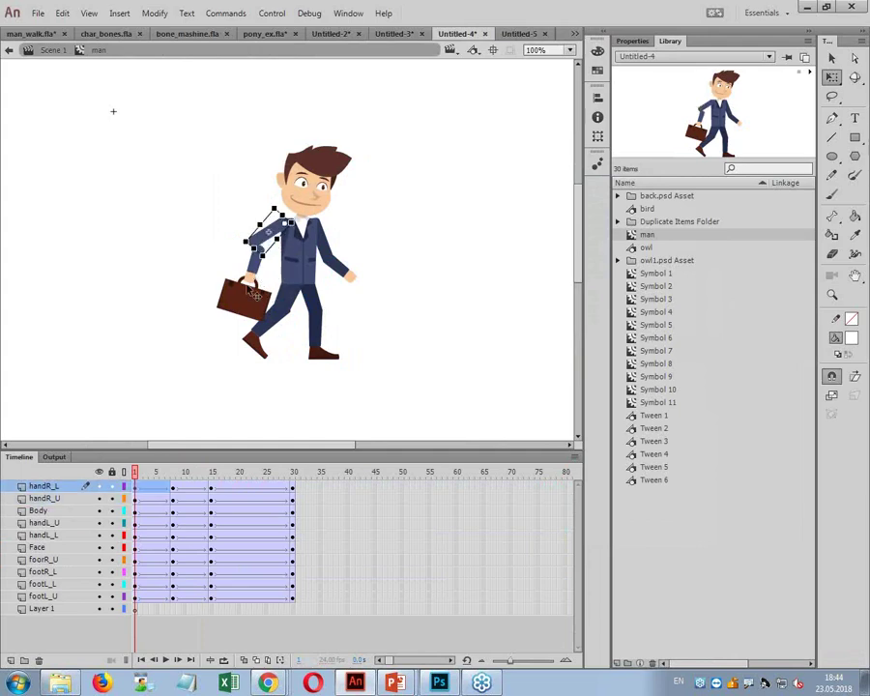
{"action": "left_click", "coordinate": [254, 278]}
{"action": "left_click_drag", "start_coordinate": [256, 278], "coordinate": [255, 276]}
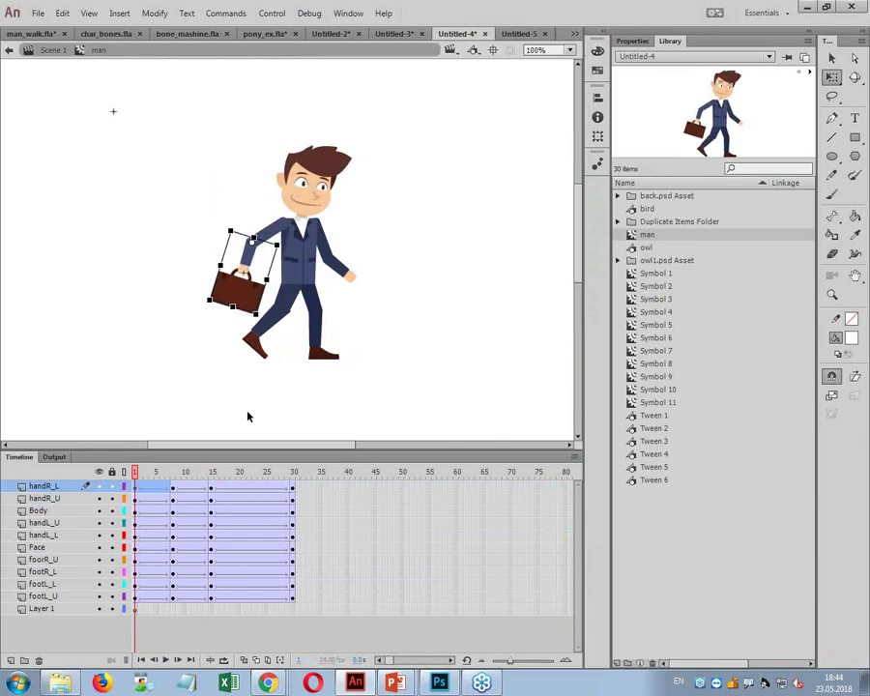
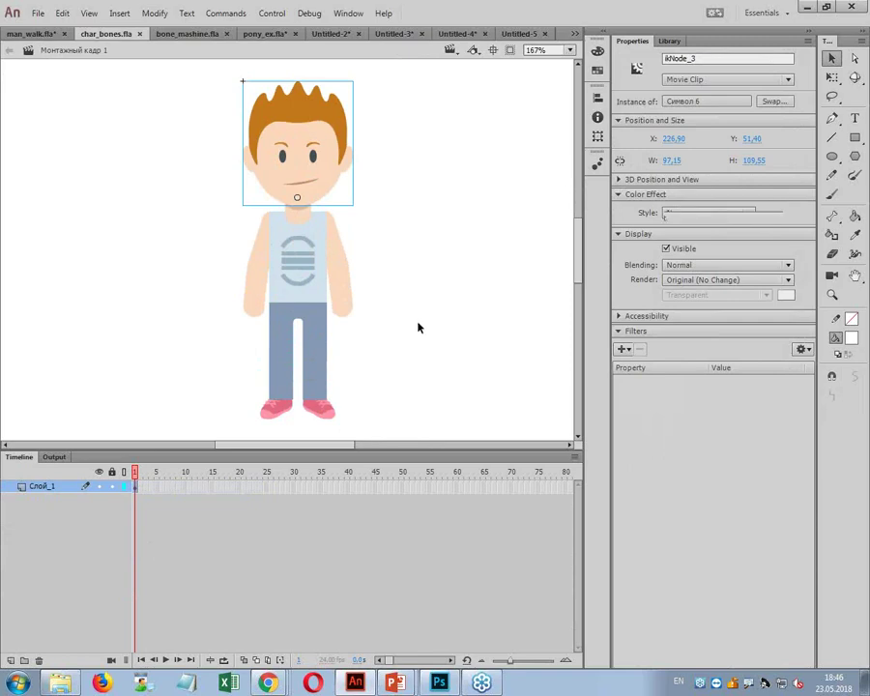
- In char_bones.fla, enable snapping for the Bone tool and draw a bone from the boy's lower torso to the base of his neck
{"action": "left_click", "coordinate": [440, 345]}
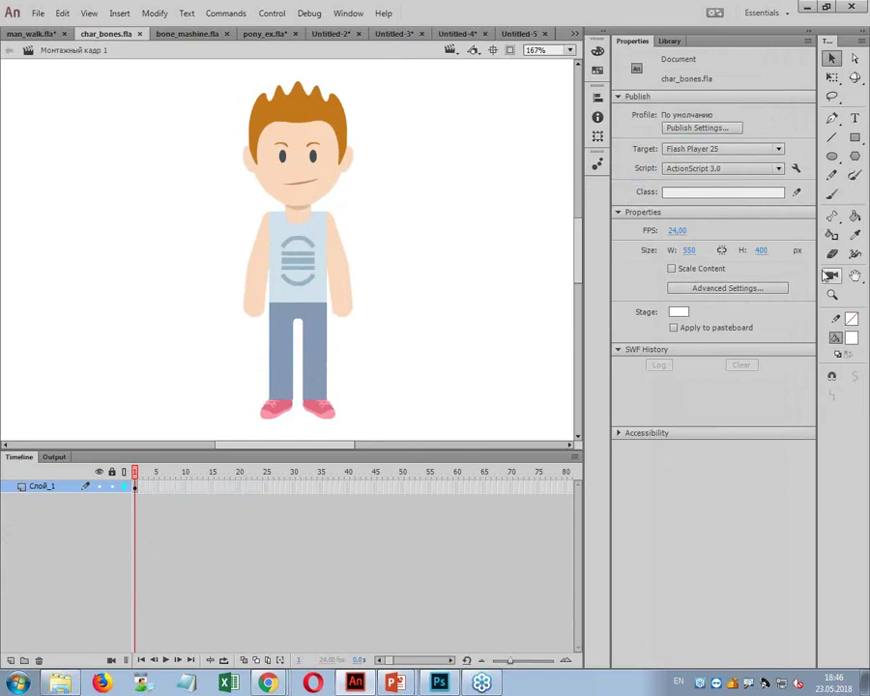
{"action": "left_click", "coordinate": [834, 219]}
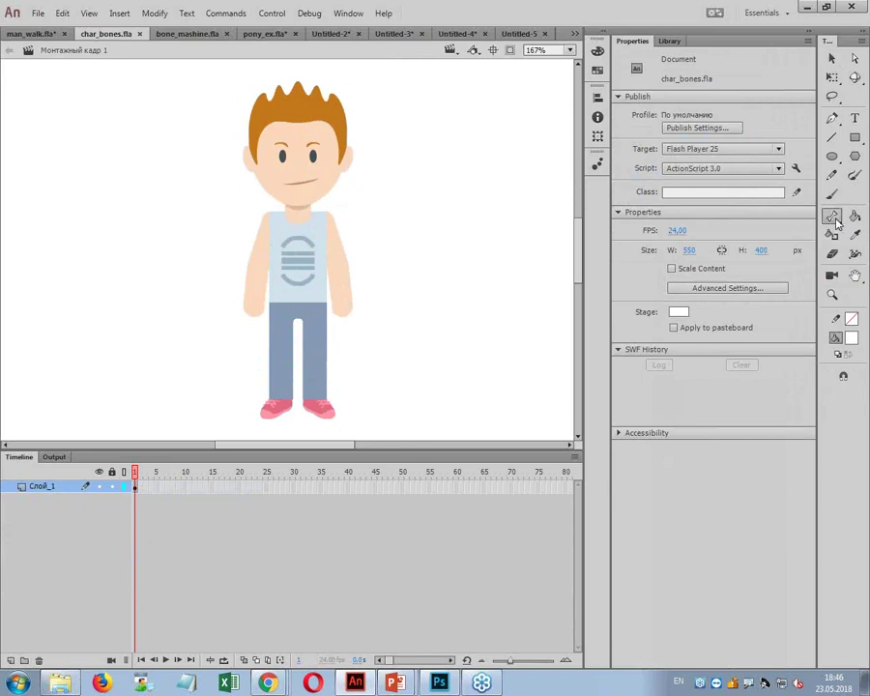
{"action": "left_click", "coordinate": [843, 376]}
{"action": "left_click_drag", "start_coordinate": [302, 292], "coordinate": [300, 220]}
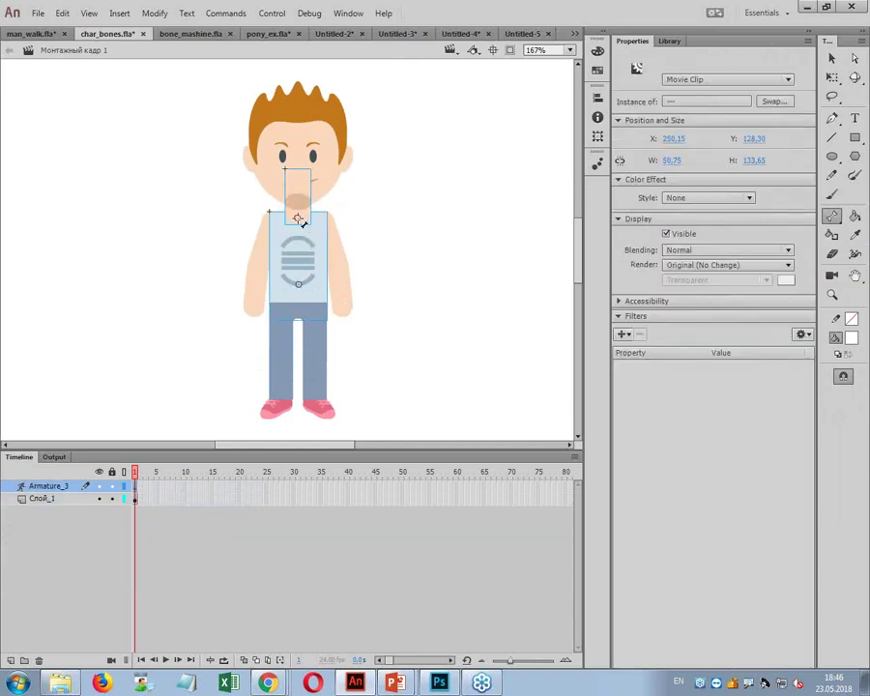
- Extend the boy's armature with bones from the neck to the head, through both arms, and down both legs to the feet
{"action": "left_click_drag", "start_coordinate": [300, 203], "coordinate": [299, 199]}
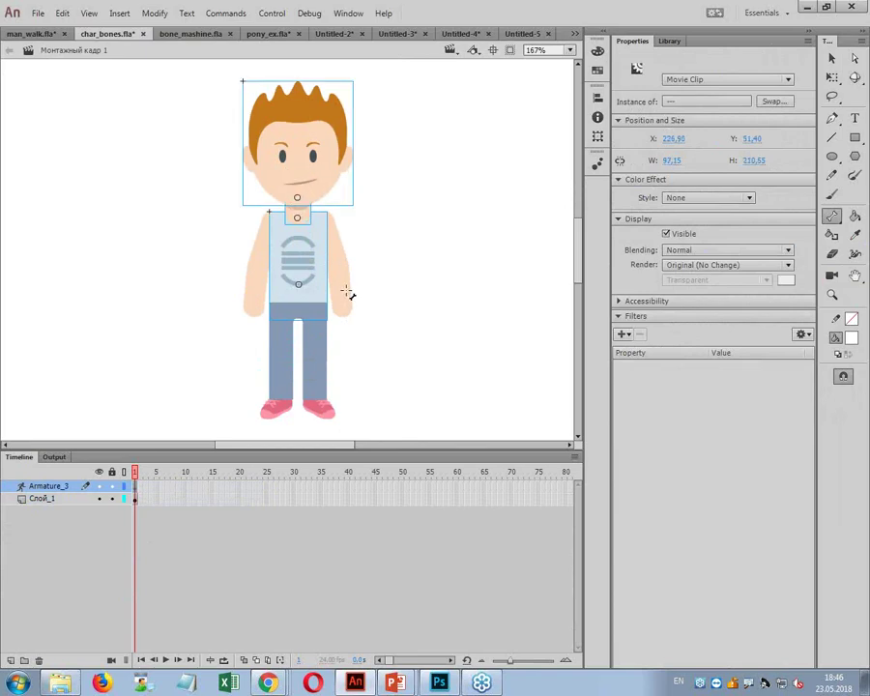
{"action": "left_click", "coordinate": [831, 58]}
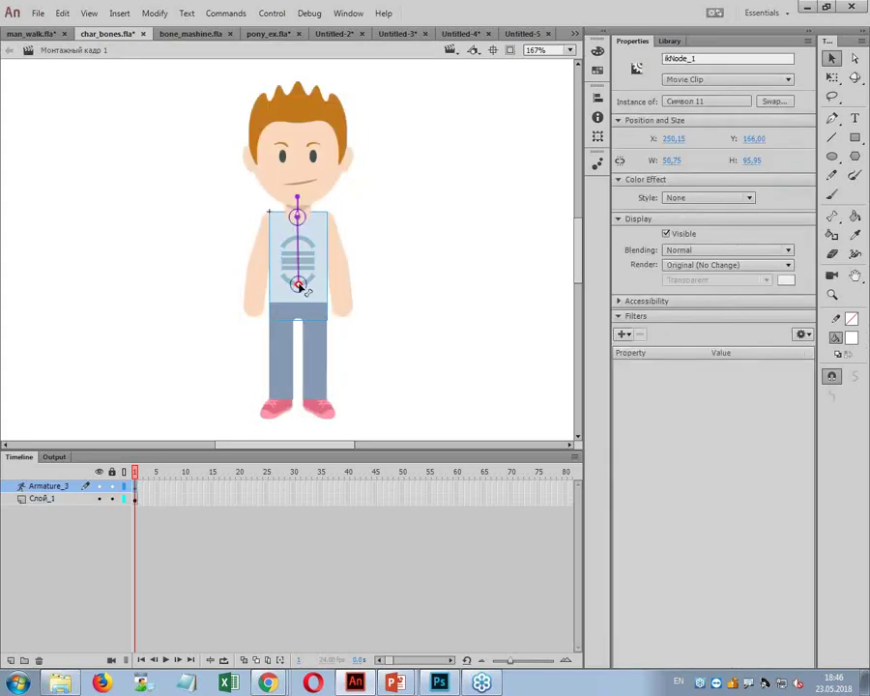
{"action": "key", "text": "m"}
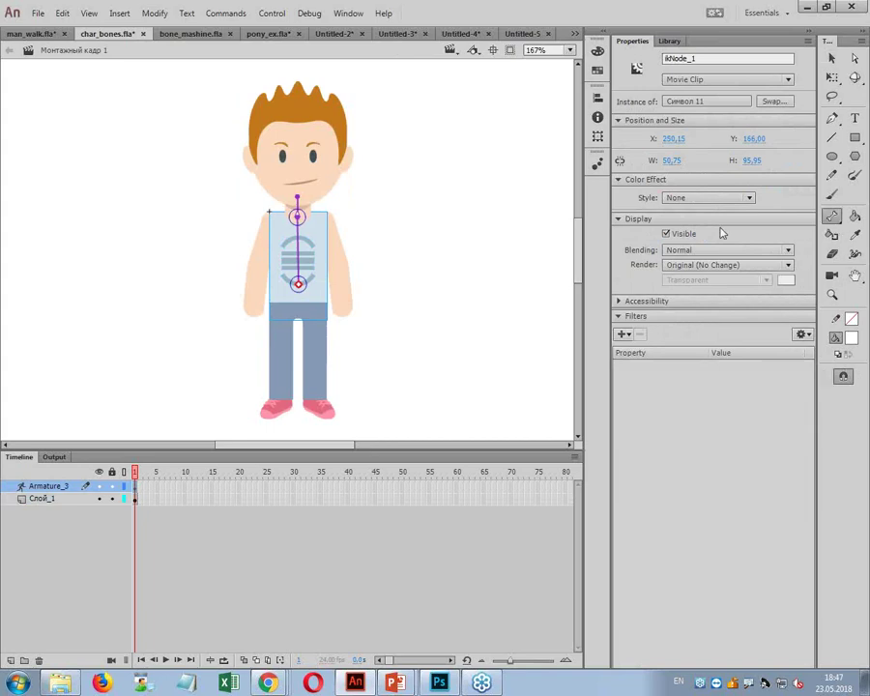
{"action": "left_click_drag", "start_coordinate": [298, 285], "coordinate": [316, 320]}
{"action": "left_click_drag", "start_coordinate": [316, 319], "coordinate": [314, 398]}
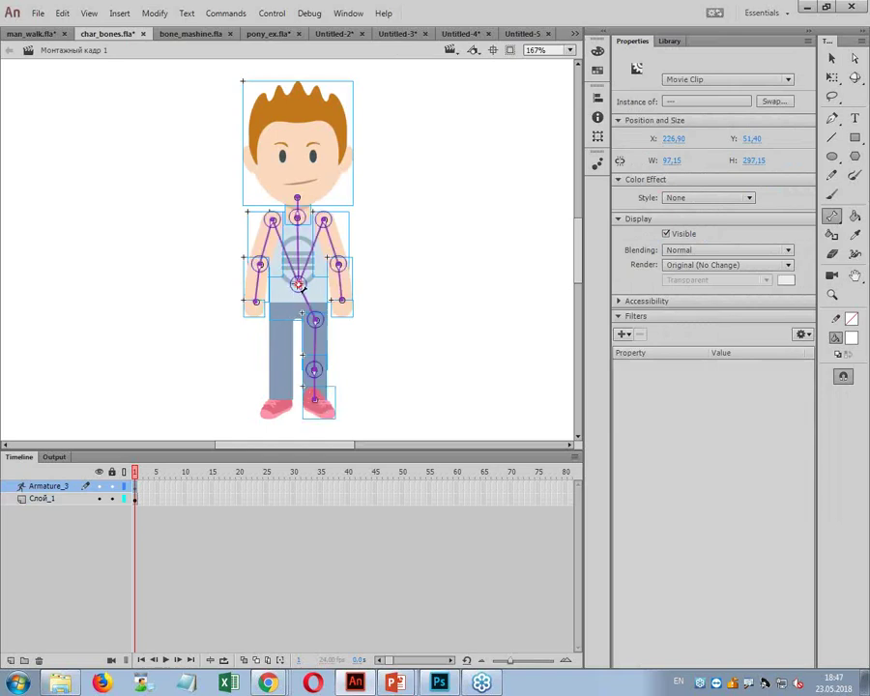
{"action": "left_click_drag", "start_coordinate": [301, 288], "coordinate": [288, 327]}
{"action": "left_click_drag", "start_coordinate": [287, 327], "coordinate": [281, 401]}
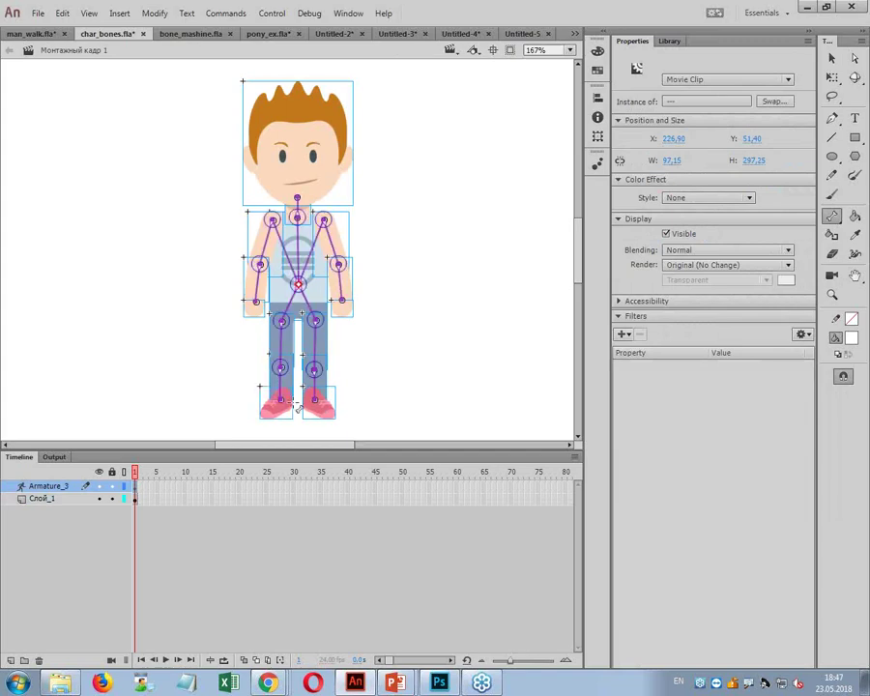
{"action": "key", "text": "v"}
{"action": "left_click", "coordinate": [350, 404]}
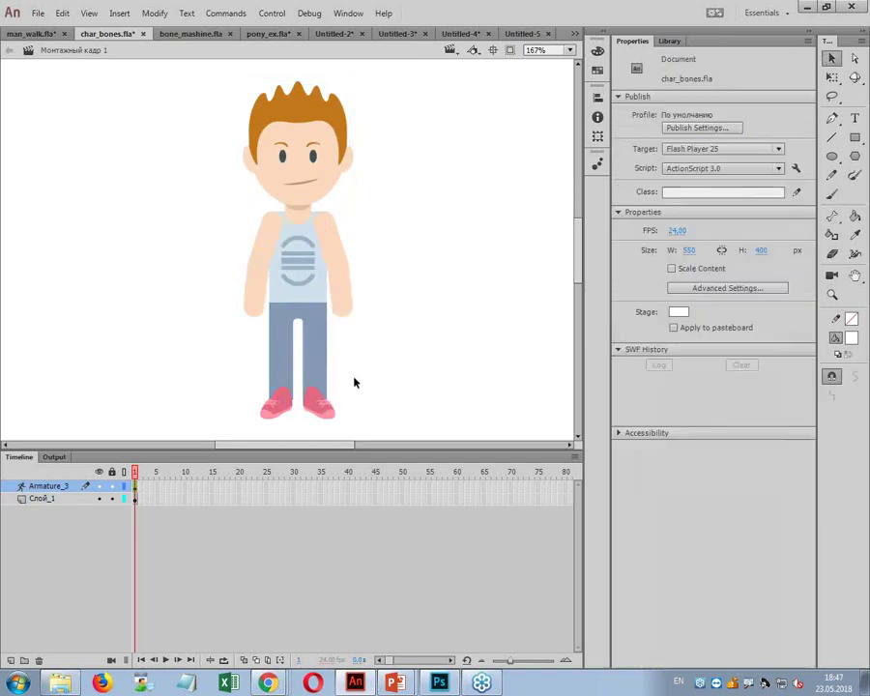
- Send both of the boy's shoes to the back, behind the trouser legs
{"action": "left_click", "coordinate": [327, 414]}
{"action": "left_click", "coordinate": [278, 410], "text": "shift"}
{"action": "right_click", "coordinate": [317, 414]}
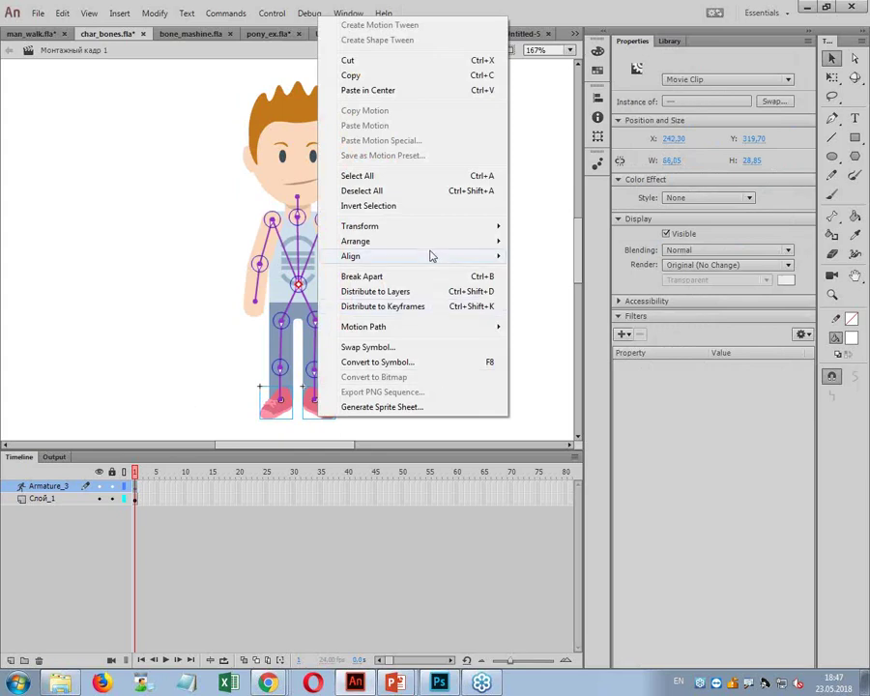
{"action": "mouse_move", "coordinate": [432, 244]}
{"action": "left_click", "coordinate": [559, 288]}
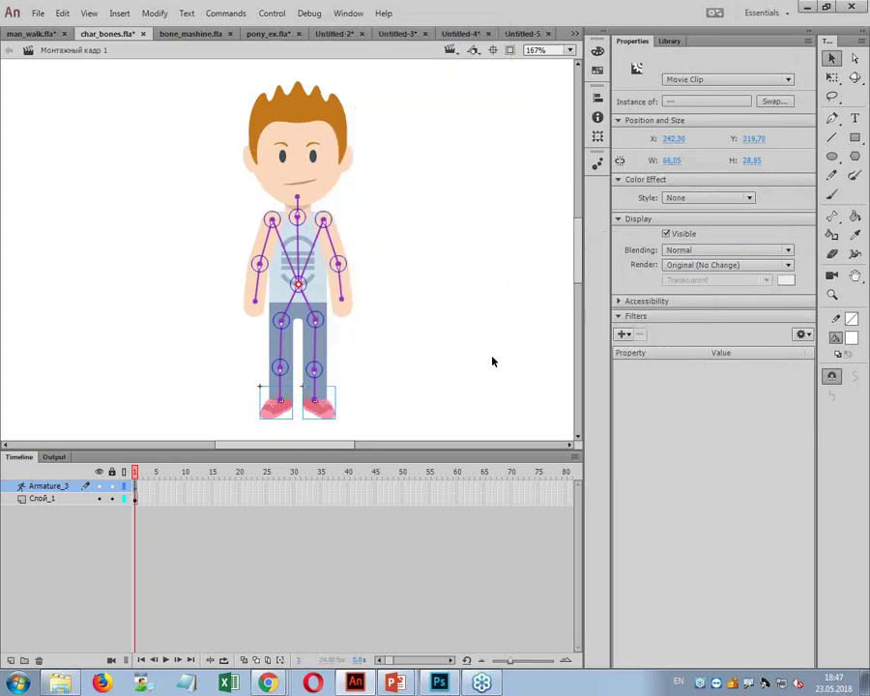
{"action": "left_click", "coordinate": [462, 395]}
- Try pulling the boy's left hand outward to test the arm bones, and undo the pose
{"action": "left_click", "coordinate": [320, 281]}
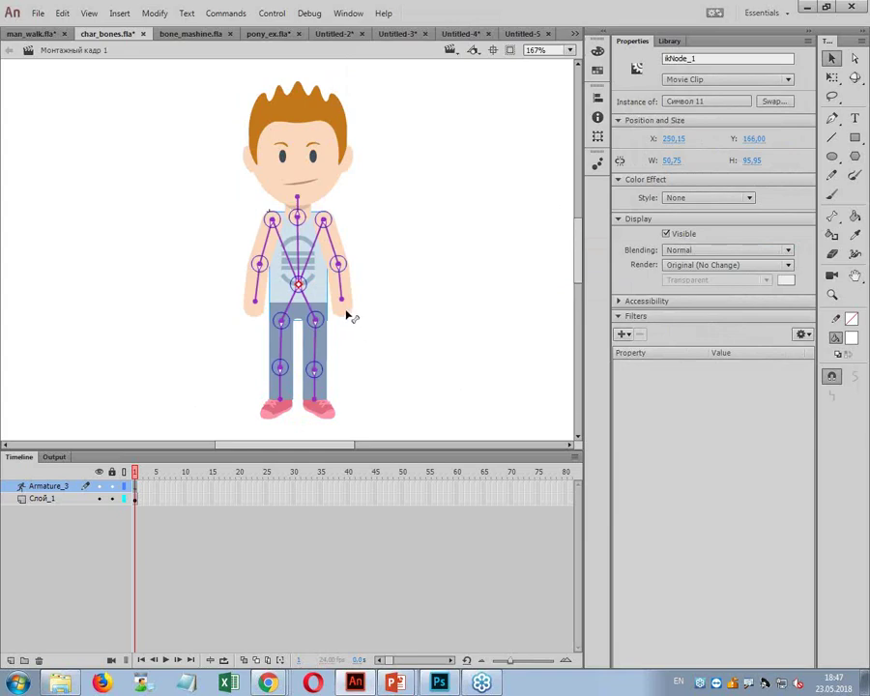
{"action": "left_click_drag", "start_coordinate": [346, 311], "coordinate": [476, 186]}
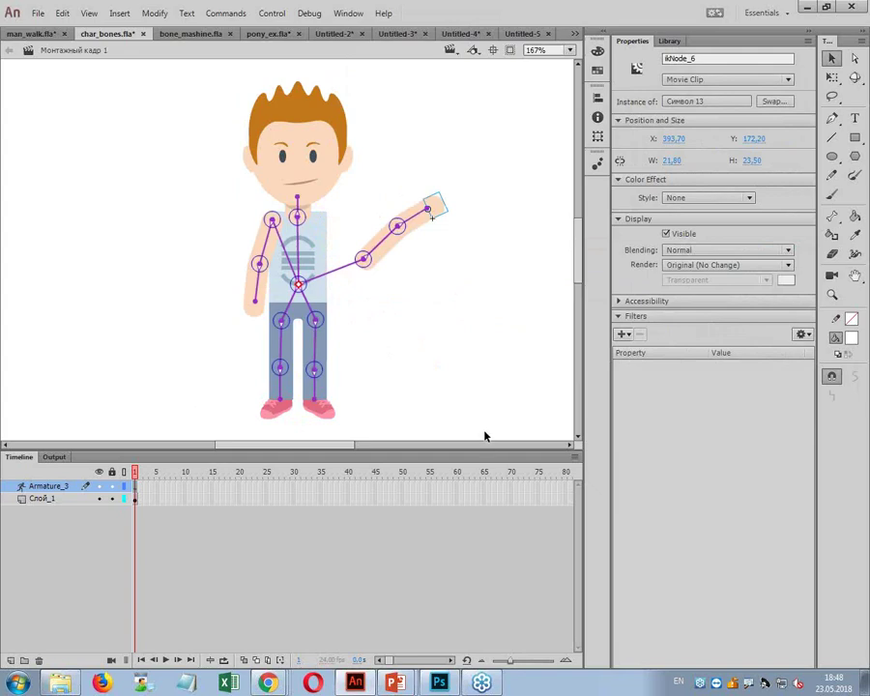
{"action": "key", "text": "ctrl+z"}
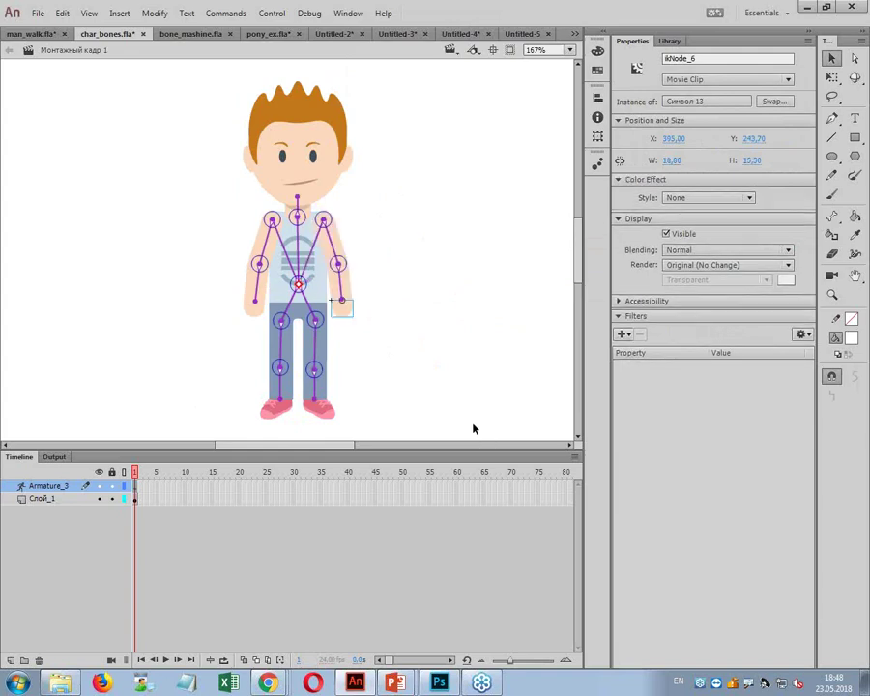
- Disable joint rotation on the bone from the lower torso to the boy's left shoulder, and test the arm's movement
{"action": "left_click", "coordinate": [314, 256]}
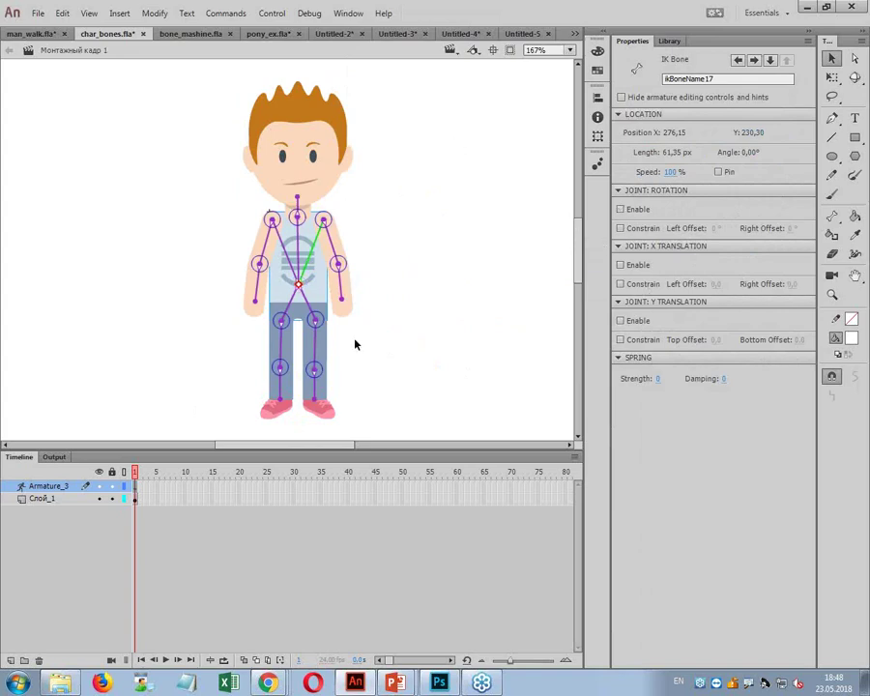
{"action": "left_click_drag", "start_coordinate": [353, 319], "coordinate": [443, 233]}
{"action": "key", "text": "ctrl+z"}
- Try moving the boy's left leg and head to test the armature, undoing each pose
{"action": "left_click_drag", "start_coordinate": [334, 414], "coordinate": [394, 400]}
{"action": "key", "text": "ctrl+z"}
{"action": "left_click_drag", "start_coordinate": [319, 145], "coordinate": [339, 140]}
{"action": "key", "text": "ctrl+z"}
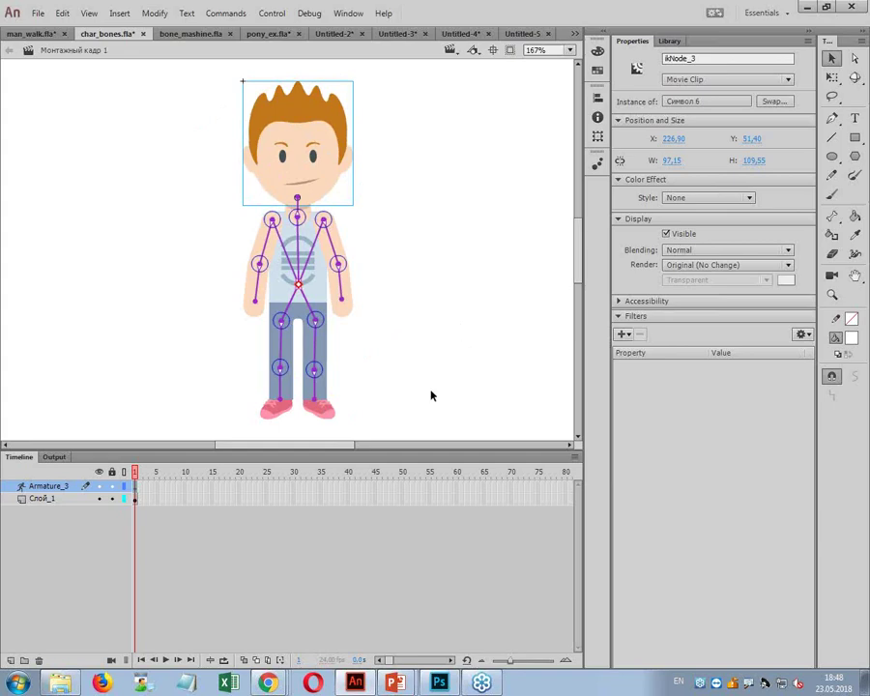
{"action": "left_click_drag", "start_coordinate": [320, 396], "coordinate": [346, 377]}
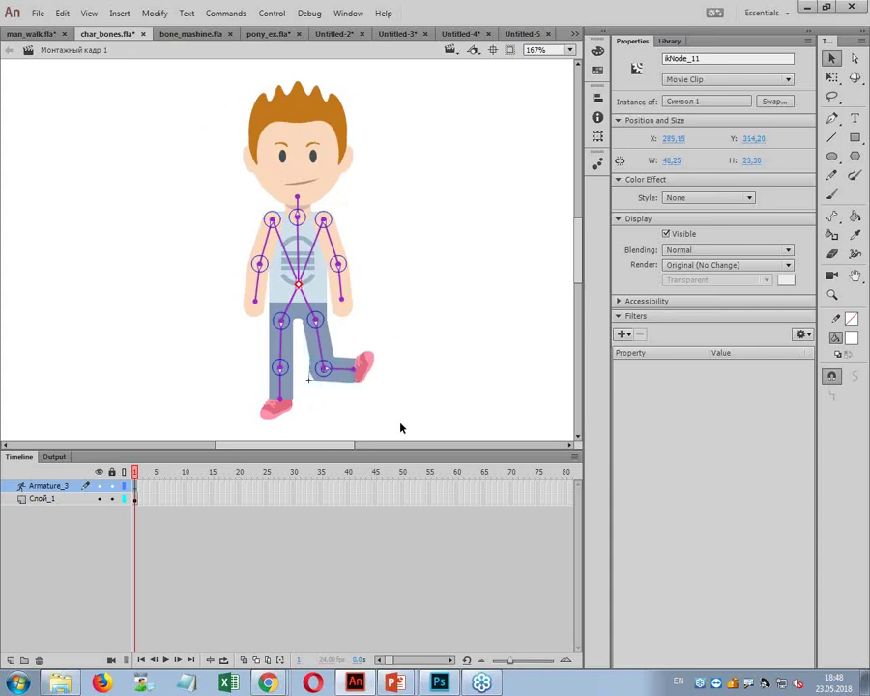
{"action": "key", "text": "ctrl+z"}
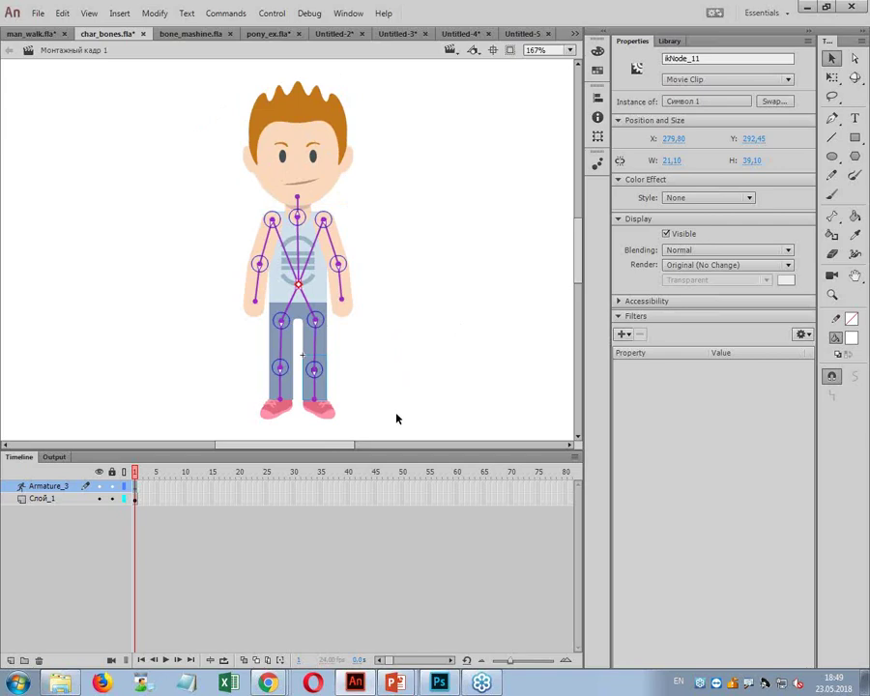
- Turn on the rotation constraint for the boy's left shin bone and try moving the foot
{"action": "left_click", "coordinate": [318, 388]}
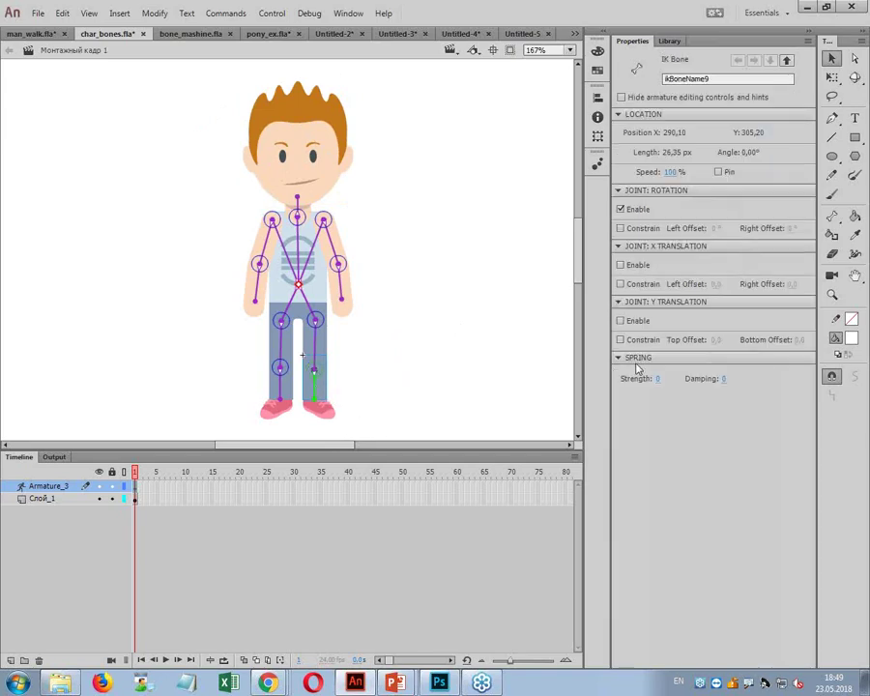
{"action": "left_click", "coordinate": [633, 230]}
{"action": "mouse_move", "coordinate": [330, 408]}
{"action": "left_mouse_down"}
{"action": "mouse_move", "coordinate": [346, 399]}
{"action": "mouse_move", "coordinate": [341, 404]}
{"action": "left_mouse_up"}
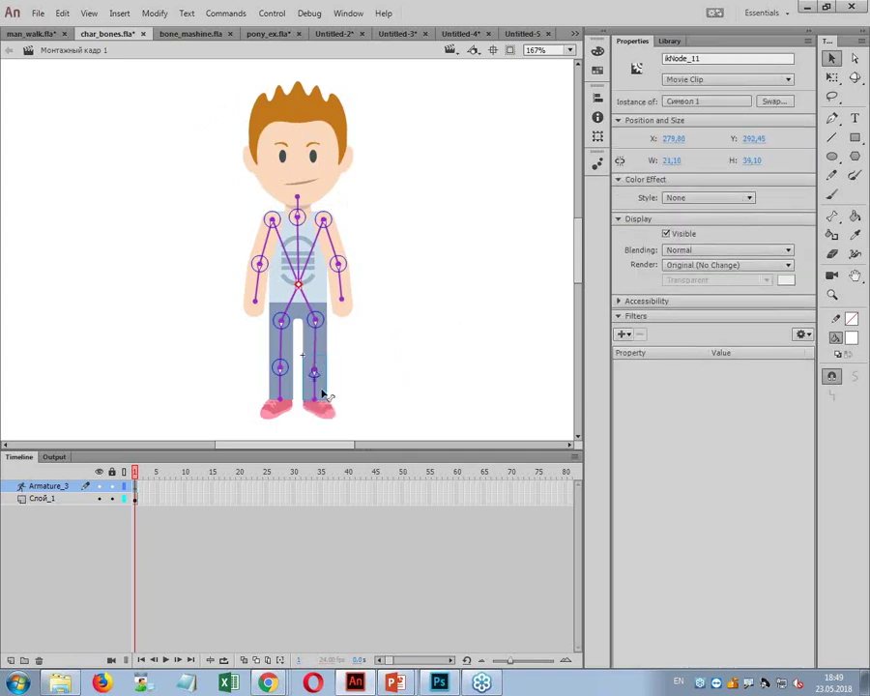
- Set the left shin bone's rotation limits to a left offset of -6° and a right offset of 75°
{"action": "left_click", "coordinate": [314, 393]}
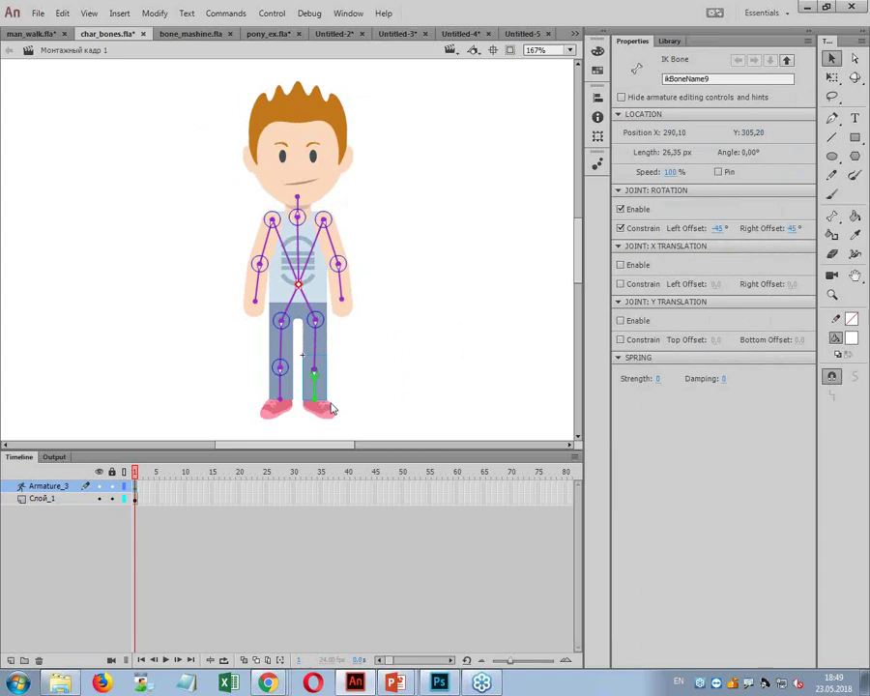
{"action": "left_click", "coordinate": [785, 229]}
{"action": "type", "text": "5"}
{"action": "key", "text": "Return"}
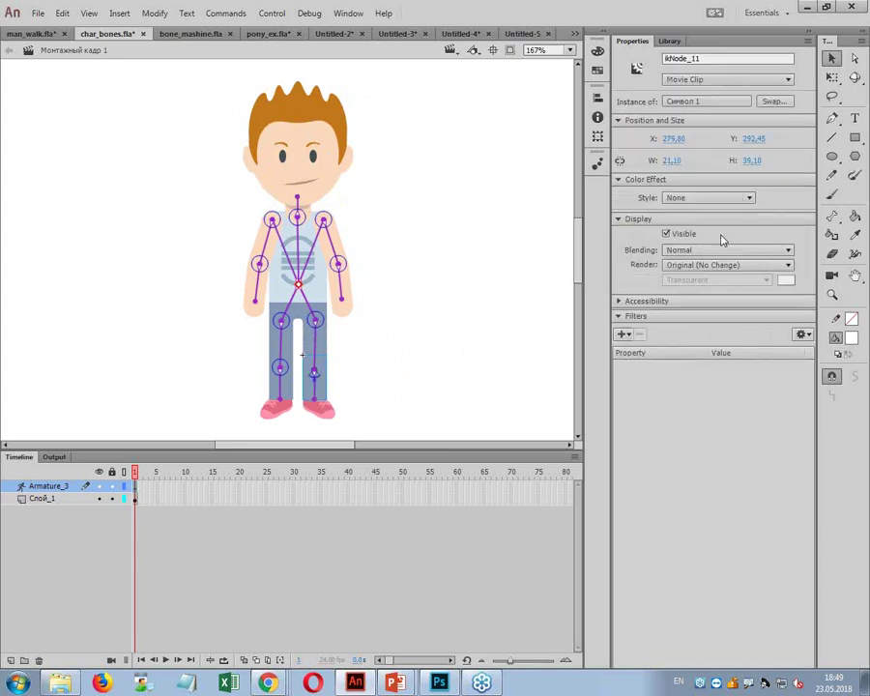
{"action": "left_click", "coordinate": [314, 391]}
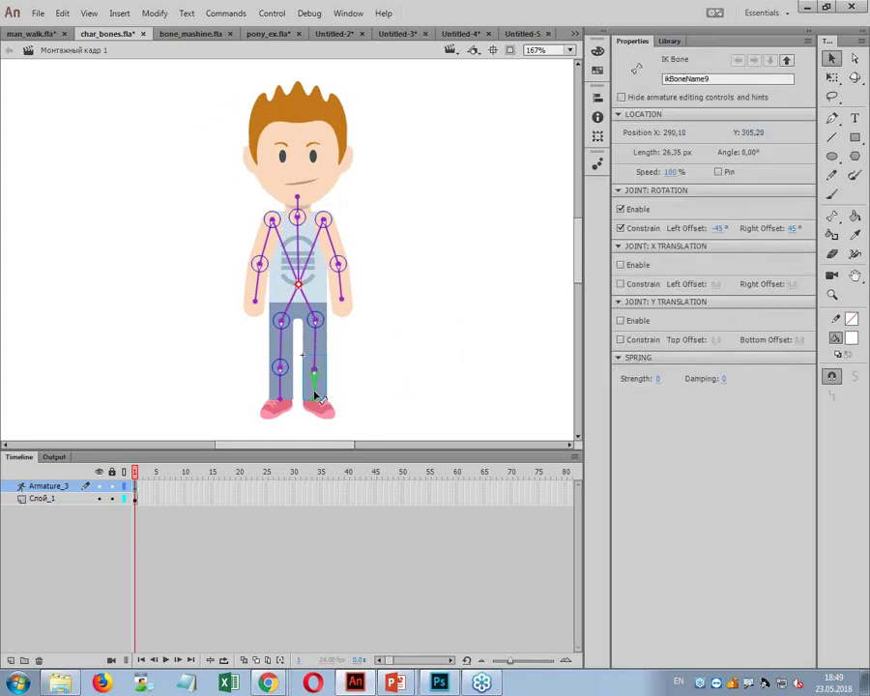
{"action": "left_click", "coordinate": [718, 230]}
{"action": "type", "text": "-4"}
{"action": "left_click", "coordinate": [815, 232]}
{"action": "type", "text": "73"}
- Test the left knee's rotation limits by bending the leg up close, and move the foot back down at 200% zoom
{"action": "left_click", "coordinate": [831, 295]}
{"action": "left_click_drag", "start_coordinate": [314, 367], "coordinate": [349, 408]}
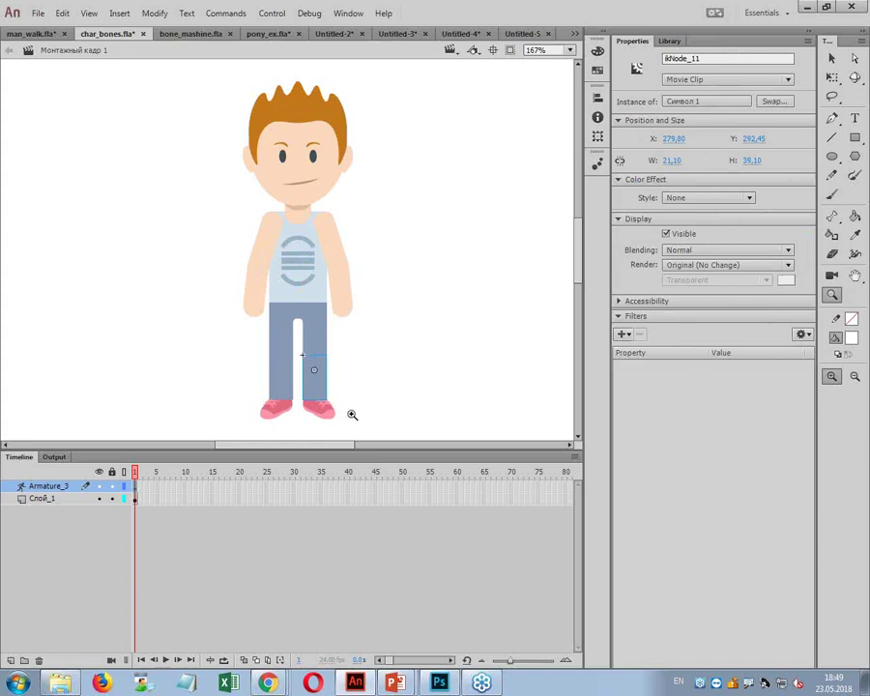
{"action": "left_click", "coordinate": [833, 58]}
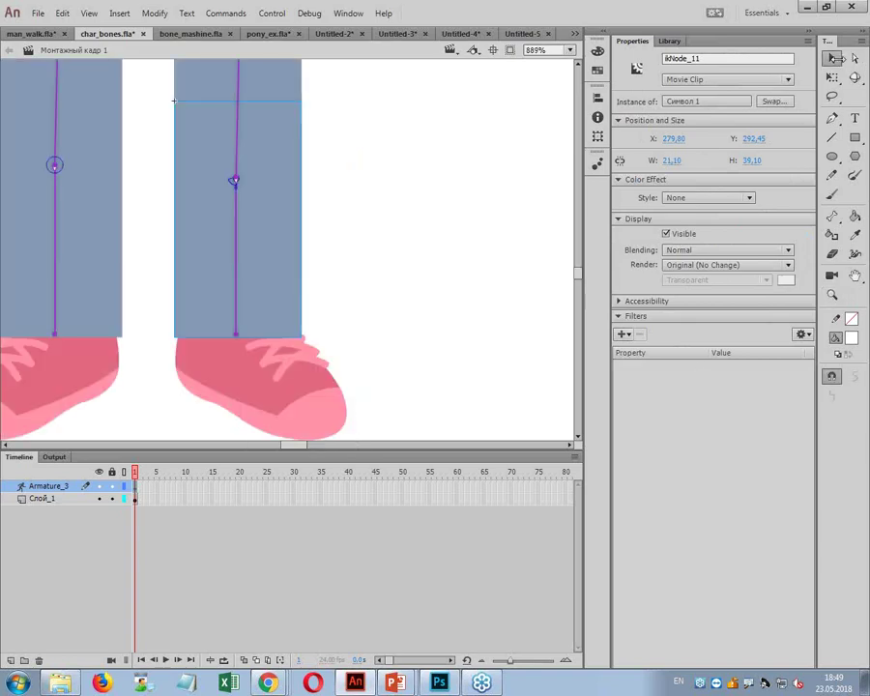
{"action": "left_click", "coordinate": [238, 235]}
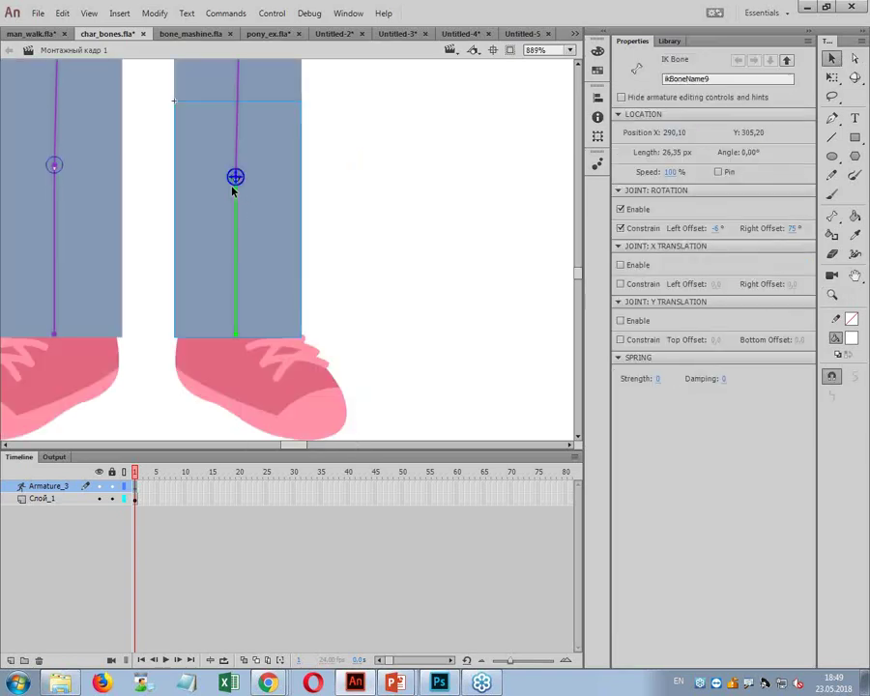
{"action": "left_click_drag", "start_coordinate": [285, 325], "coordinate": [312, 269]}
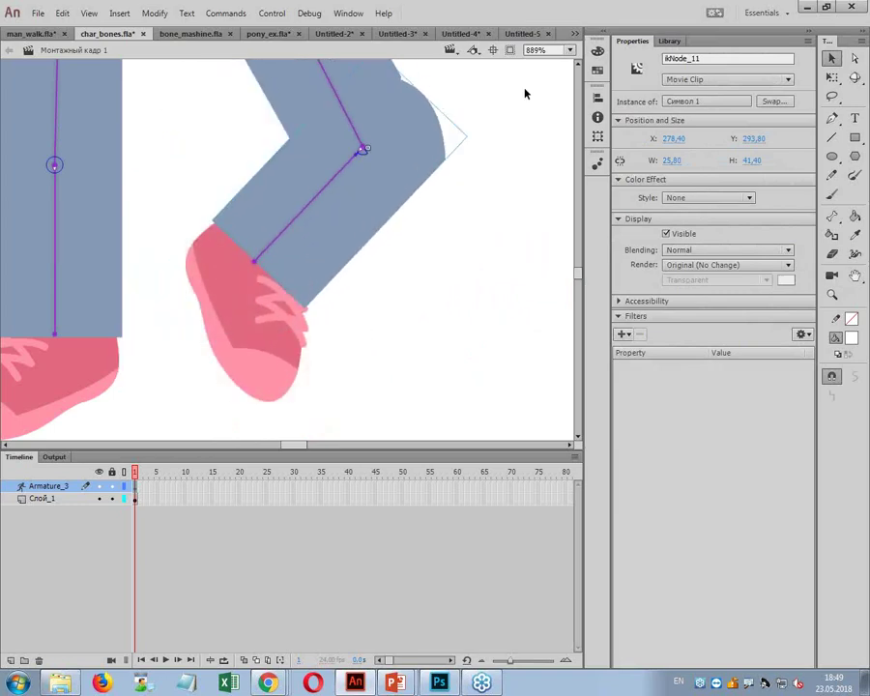
{"action": "left_click", "coordinate": [545, 51]}
{"action": "type", "text": "100"}
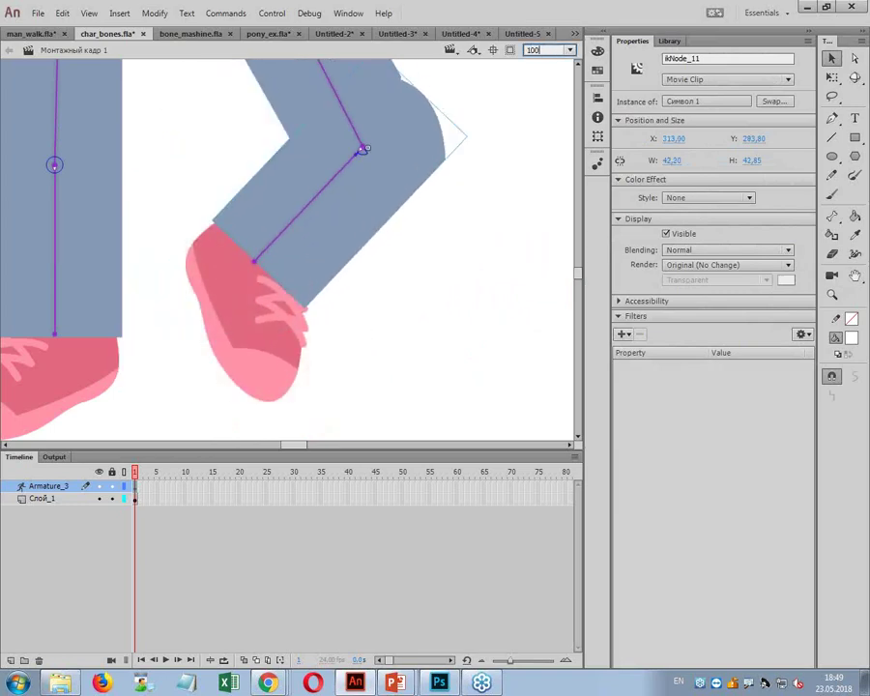
{"action": "key", "text": "Return"}
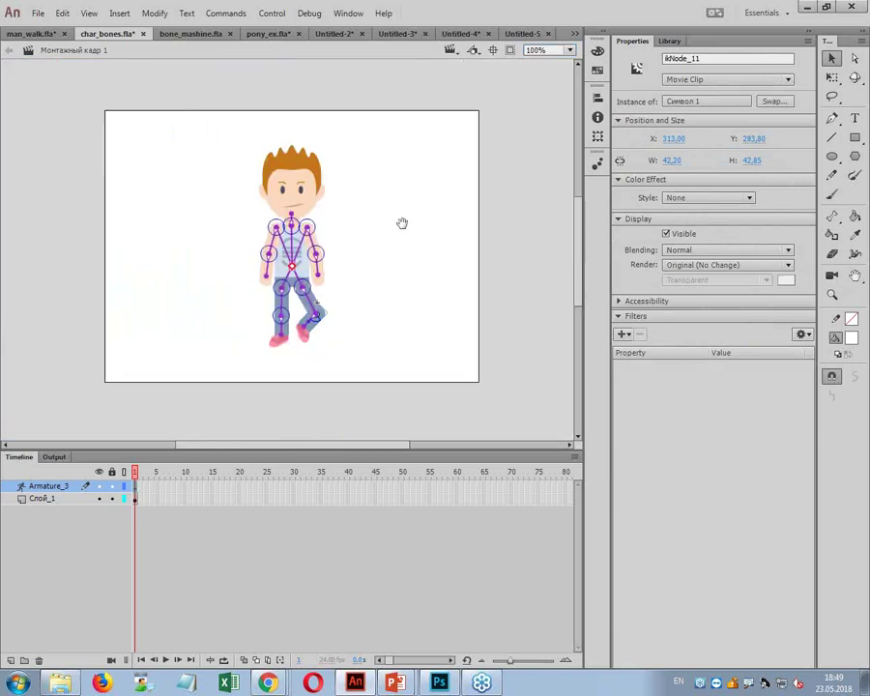
{"action": "left_click", "coordinate": [552, 51]}
{"action": "type", "text": "200"}
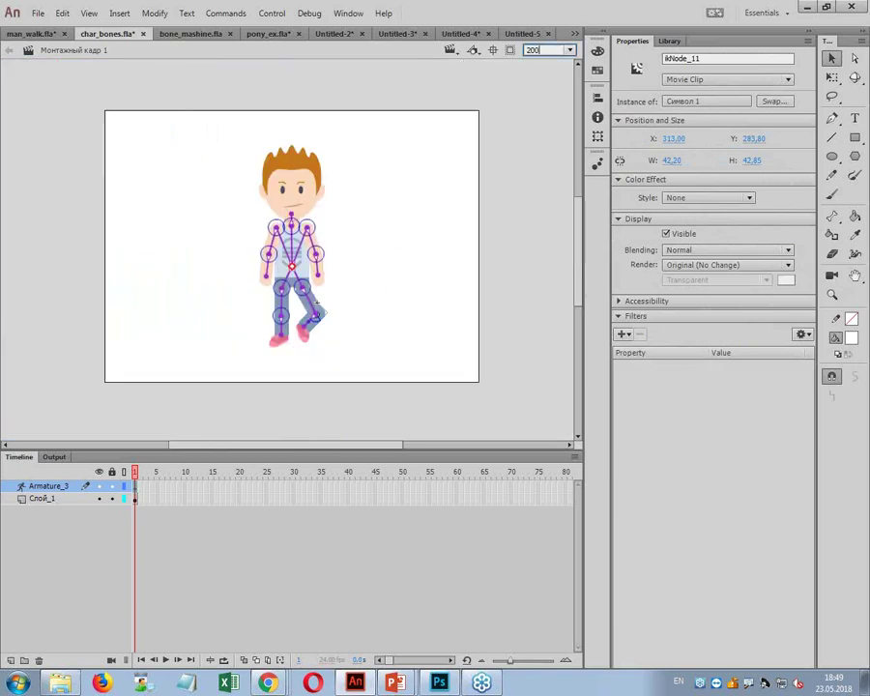
{"action": "key", "text": "Return"}
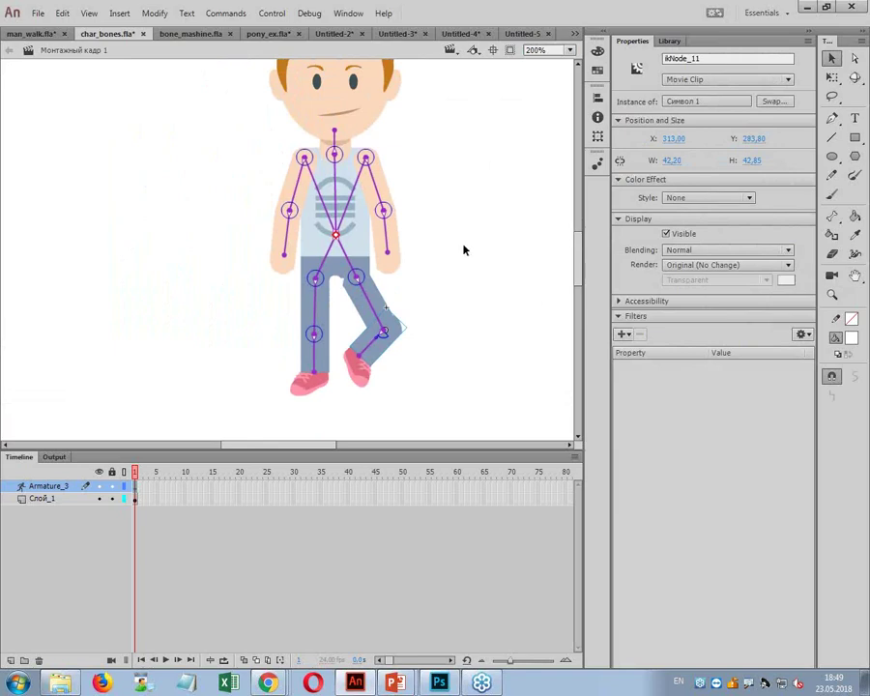
{"action": "left_click_drag", "start_coordinate": [359, 379], "coordinate": [388, 374]}
- Constrain the boy's right shin bone rotation with a right offset of 6° and a left offset of -95°
{"action": "left_click", "coordinate": [305, 377]}
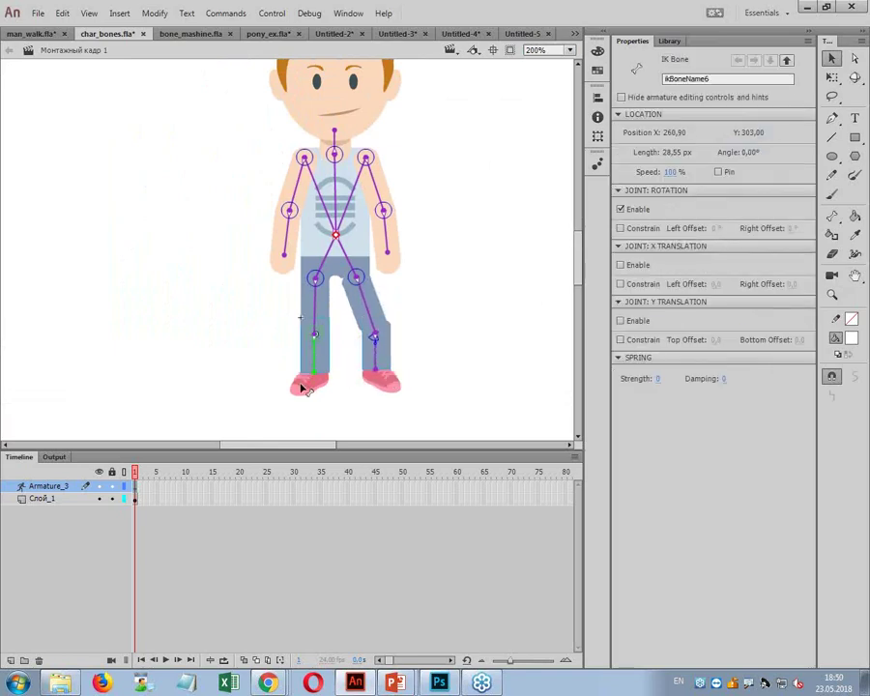
{"action": "left_click", "coordinate": [622, 228]}
{"action": "left_click", "coordinate": [792, 228]}
{"action": "type", "text": "6"}
{"action": "left_click", "coordinate": [720, 230]}
{"action": "type", "text": "-95"}
{"action": "mouse_move", "coordinate": [314, 360]}
{"action": "left_mouse_down"}
{"action": "mouse_move", "coordinate": [263, 345]}
{"action": "mouse_move", "coordinate": [315, 356]}
{"action": "mouse_move", "coordinate": [339, 348]}
{"action": "mouse_move", "coordinate": [288, 350]}
{"action": "mouse_move", "coordinate": [314, 356]}
{"action": "left_mouse_up"}
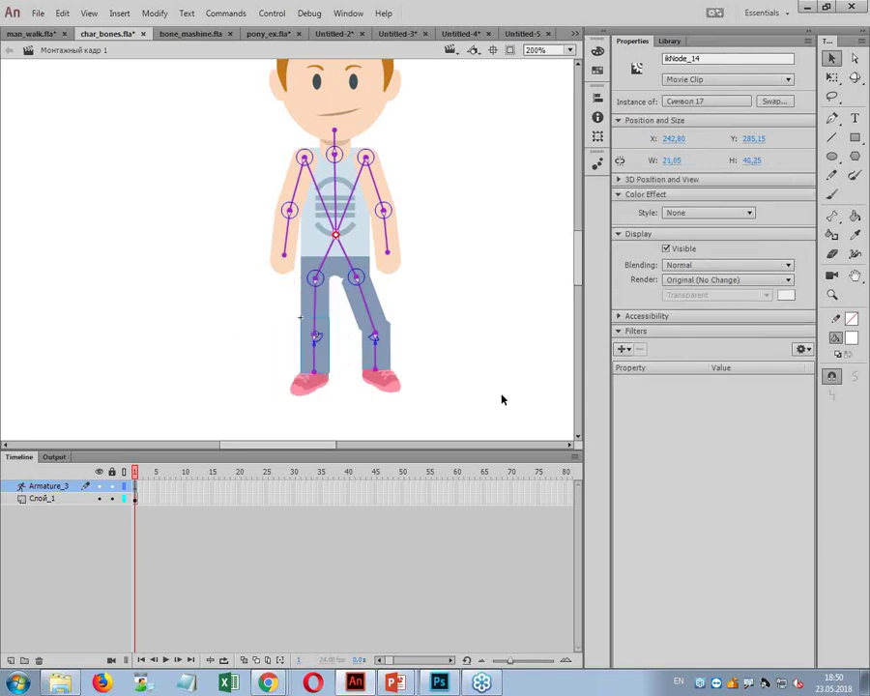
- Move the boy's left foot back inward so the leg stands nearly straight
{"action": "mouse_move", "coordinate": [377, 365]}
{"action": "left_mouse_down"}
{"action": "mouse_move", "coordinate": [361, 370]}
{"action": "mouse_move", "coordinate": [364, 380]}
{"action": "left_mouse_up"}
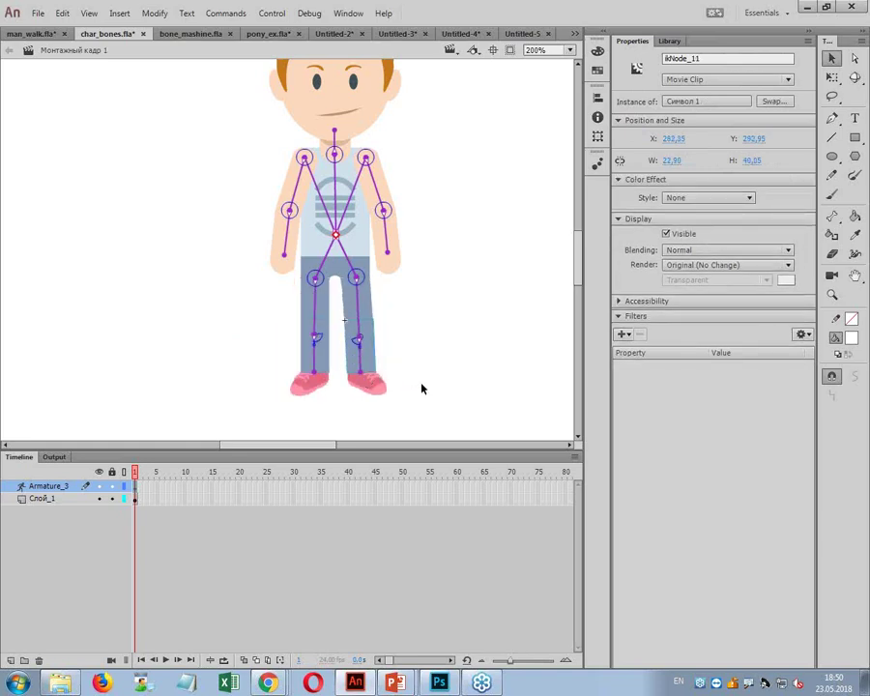
{"action": "left_click_drag", "start_coordinate": [429, 306], "coordinate": [394, 292]}
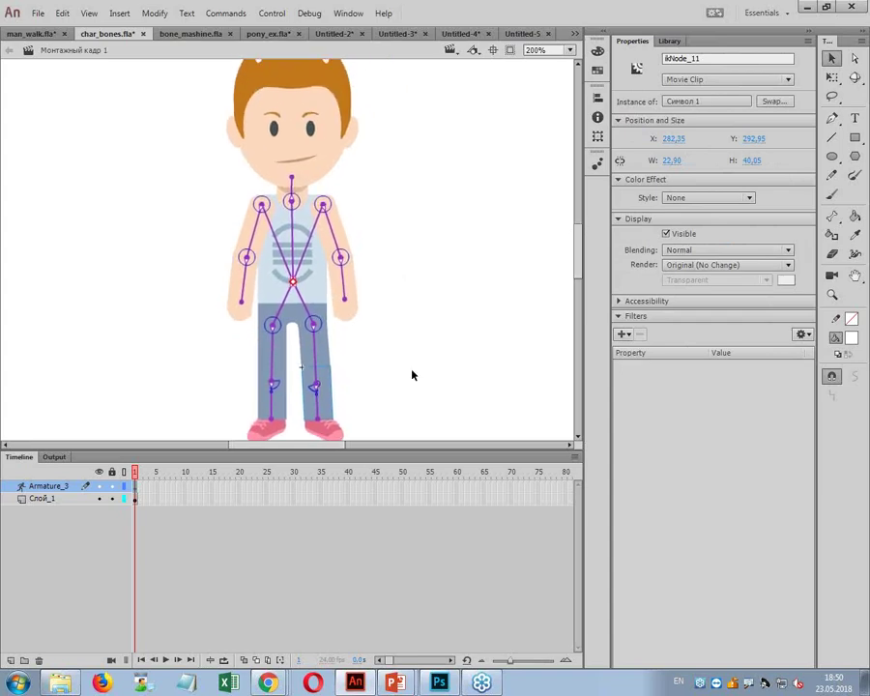
- Extend the Armature_3 layer's frames to frame 80
{"action": "right_click", "coordinate": [135, 485]}
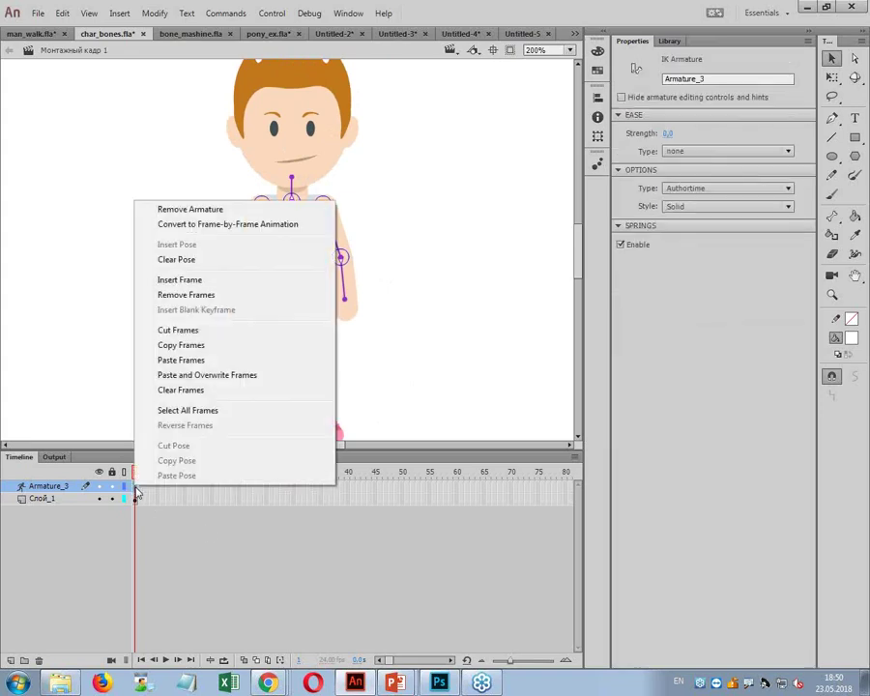
{"action": "left_click", "coordinate": [219, 522]}
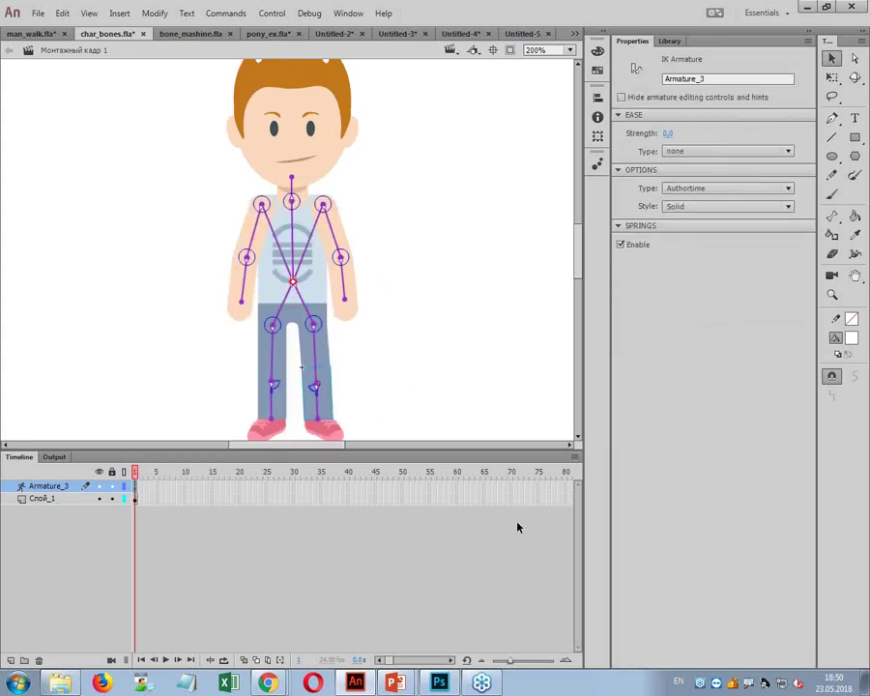
{"action": "left_click", "coordinate": [564, 493]}
{"action": "key", "text": "F5"}
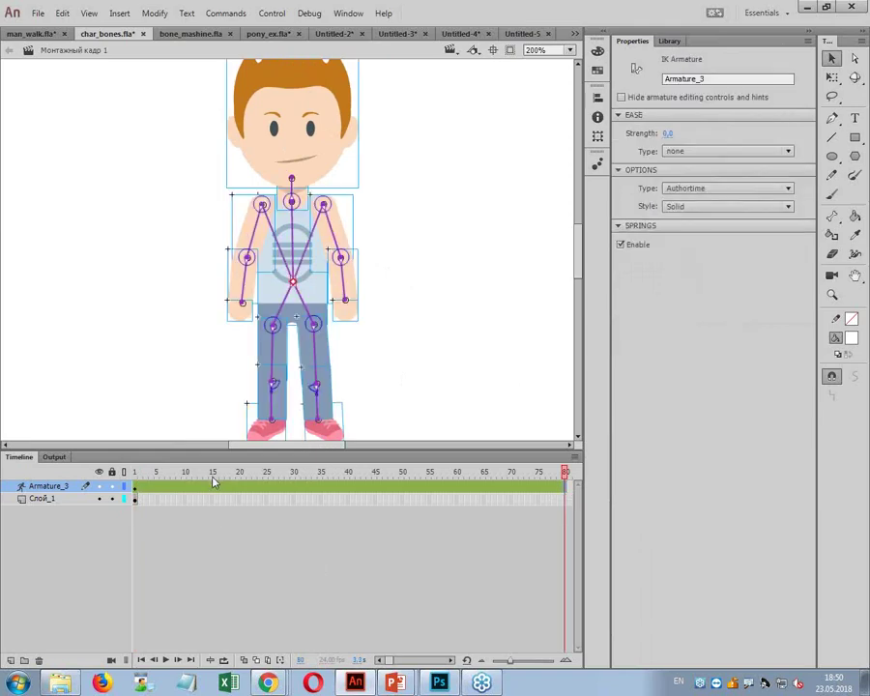
- Extend the boy's left arm sideways at frame 20 and raise it beside his head at frame 36
{"action": "left_click", "coordinate": [240, 473]}
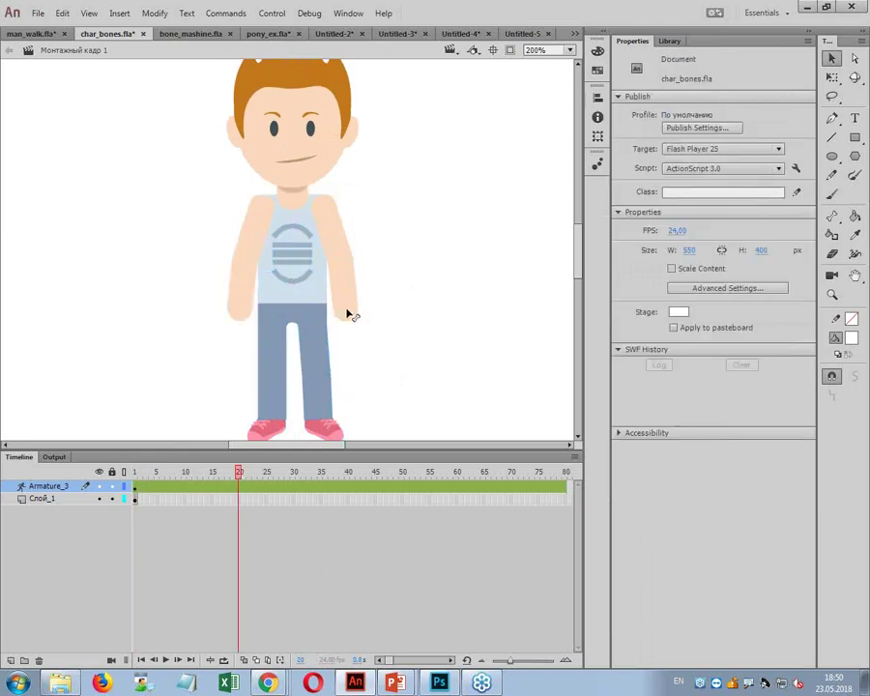
{"action": "left_click_drag", "start_coordinate": [356, 311], "coordinate": [420, 251]}
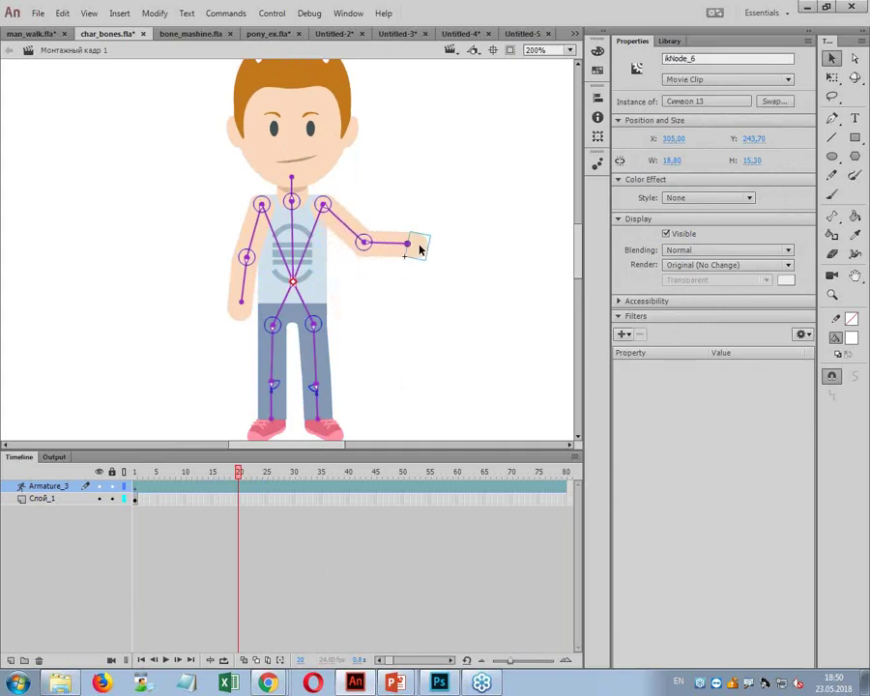
{"action": "left_click", "coordinate": [326, 473]}
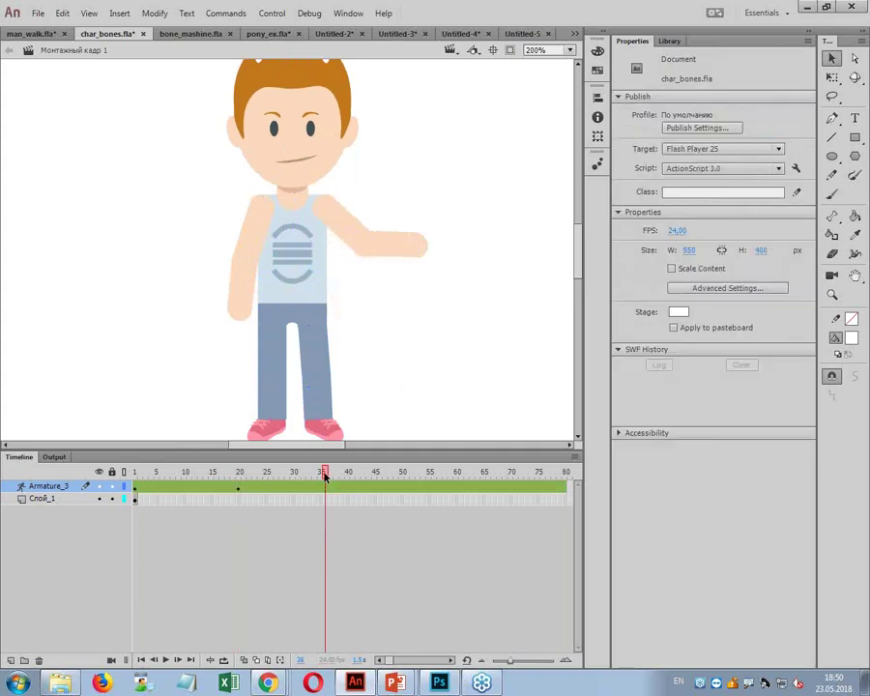
{"action": "left_click_drag", "start_coordinate": [425, 240], "coordinate": [424, 150]}
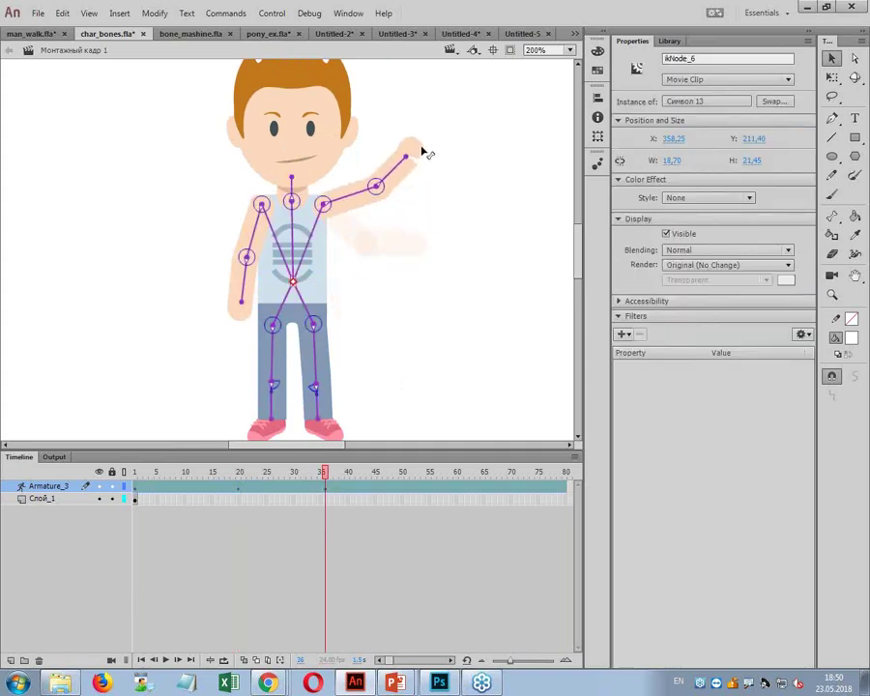
- Tilt the boy's head and shift his right hand and left foot slightly inward at frame 36
{"action": "left_click_drag", "start_coordinate": [338, 151], "coordinate": [338, 152]}
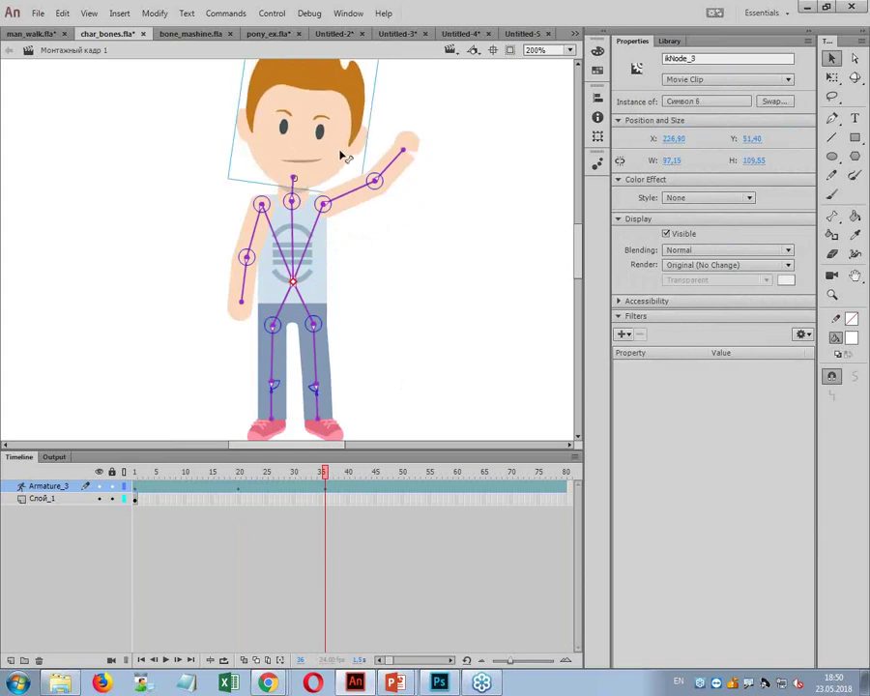
{"action": "left_click", "coordinate": [247, 322]}
{"action": "left_click", "coordinate": [325, 426]}
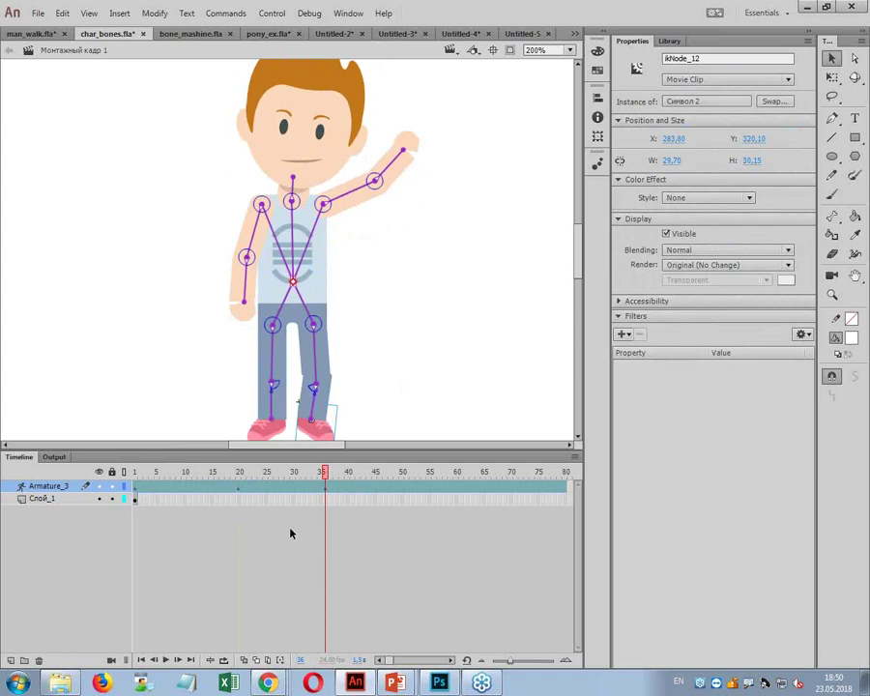
- Add waving poses of the boy's raised left hand at frames 50, 58 and 63
{"action": "left_click_drag", "start_coordinate": [329, 481], "coordinate": [399, 484]}
{"action": "mouse_move", "coordinate": [412, 147]}
{"action": "left_mouse_down"}
{"action": "mouse_move", "coordinate": [385, 136]}
{"action": "mouse_move", "coordinate": [412, 150]}
{"action": "left_mouse_up"}
{"action": "left_click", "coordinate": [448, 480]}
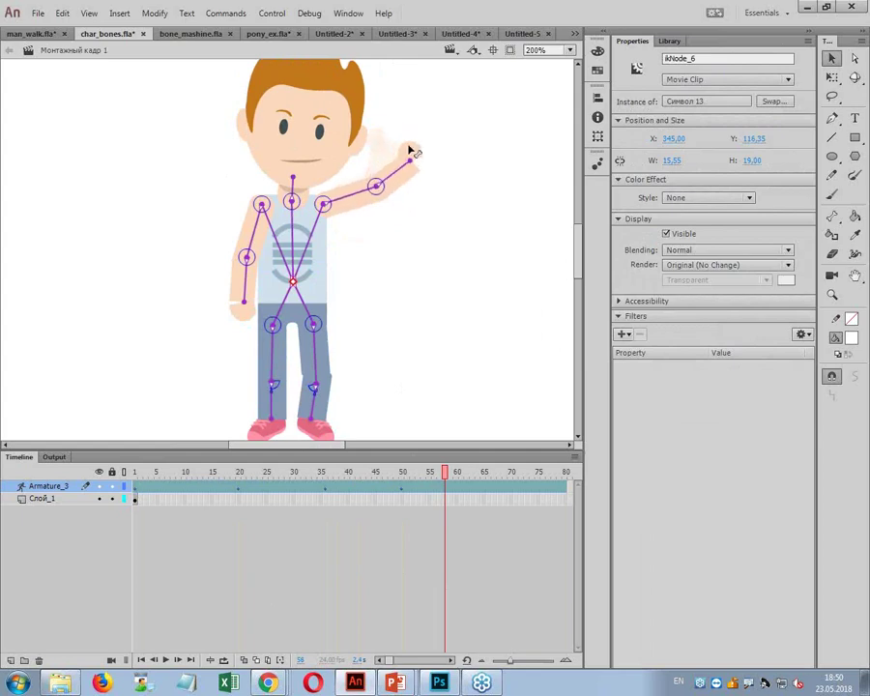
{"action": "left_click", "coordinate": [472, 480]}
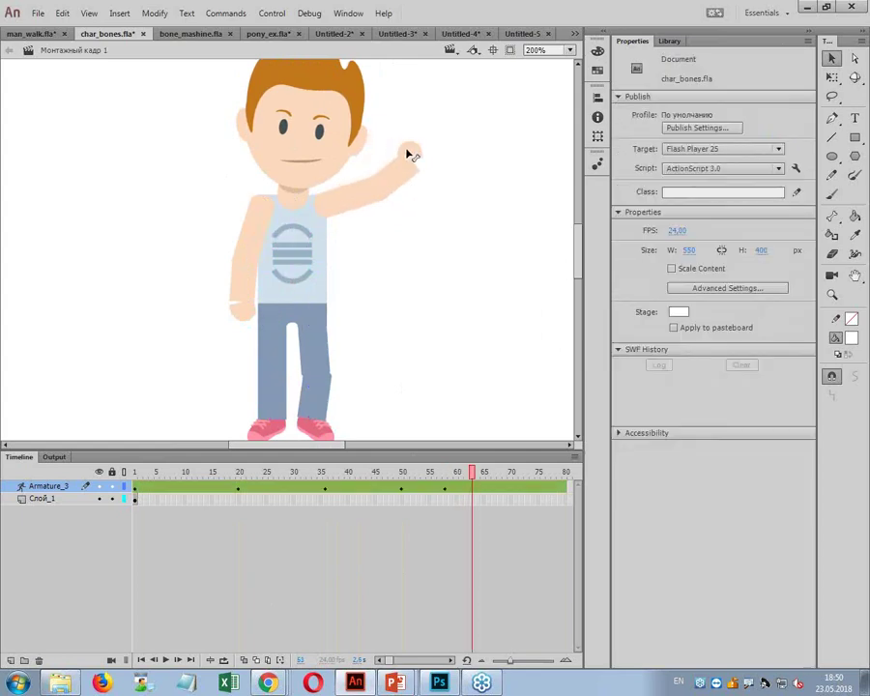
{"action": "left_click_drag", "start_coordinate": [412, 151], "coordinate": [394, 145]}
- Repose the boy's feet, head and right hand at frame 58, turning the head upright and moving the right hand inward
{"action": "left_click_drag", "start_coordinate": [472, 475], "coordinate": [447, 486]}
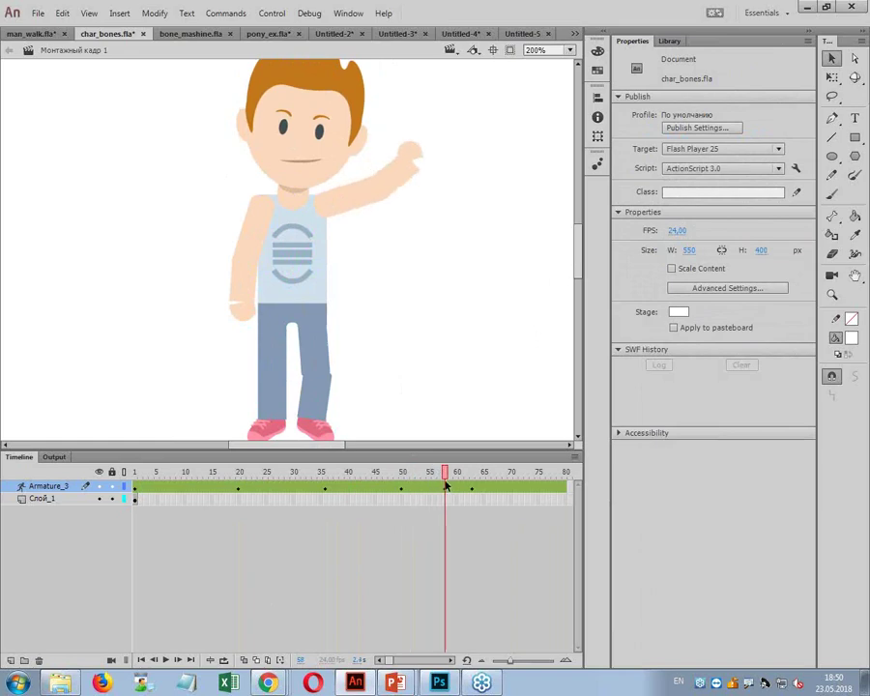
{"action": "left_click", "coordinate": [318, 436]}
{"action": "left_click_drag", "start_coordinate": [271, 437], "coordinate": [266, 396]}
{"action": "left_click_drag", "start_coordinate": [309, 145], "coordinate": [324, 120]}
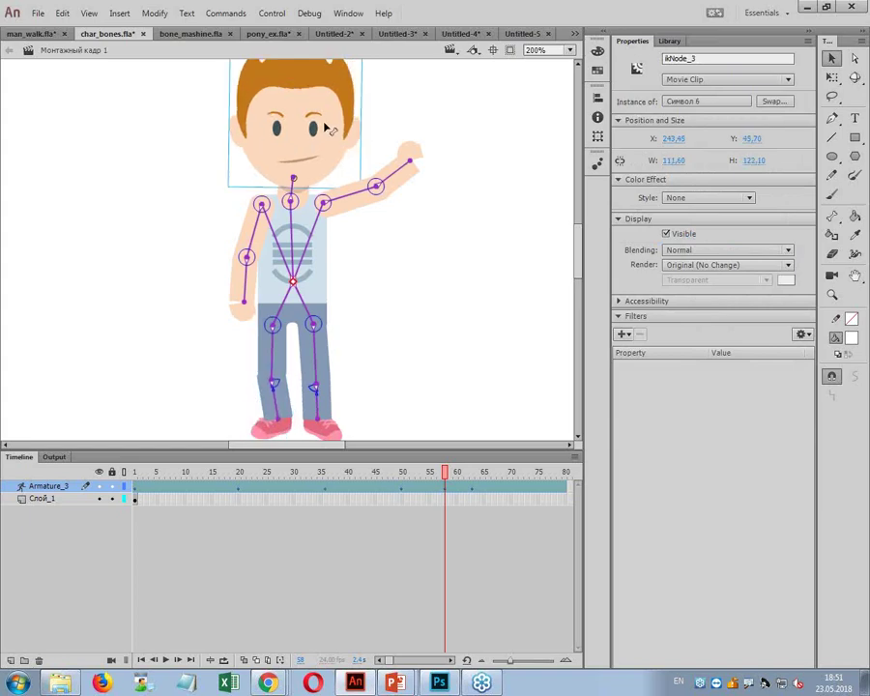
{"action": "left_click_drag", "start_coordinate": [241, 317], "coordinate": [254, 329]}
- Copy the standing pose from frame 1 of Armature_3 and paste it at frame 80
{"action": "left_click_drag", "start_coordinate": [445, 478], "coordinate": [566, 487]}
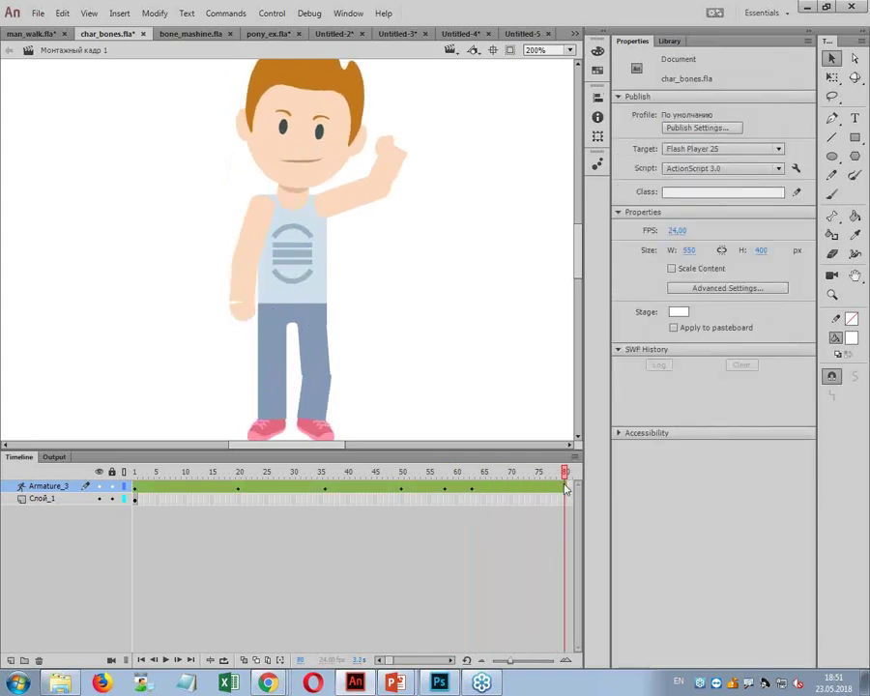
{"action": "left_click", "coordinate": [137, 488]}
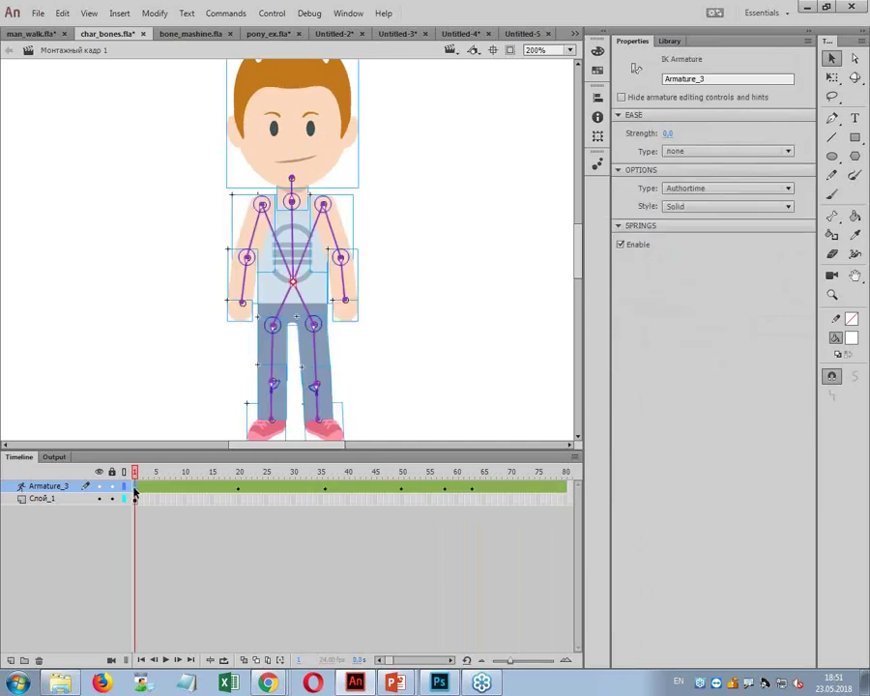
{"action": "left_click", "coordinate": [565, 489]}
{"action": "left_click", "coordinate": [400, 340]}
- Straighten the raised left hand at frame 50 and lower the bent elbow of the waving arm at frame 58
{"action": "left_click_drag", "start_coordinate": [184, 473], "coordinate": [404, 474]}
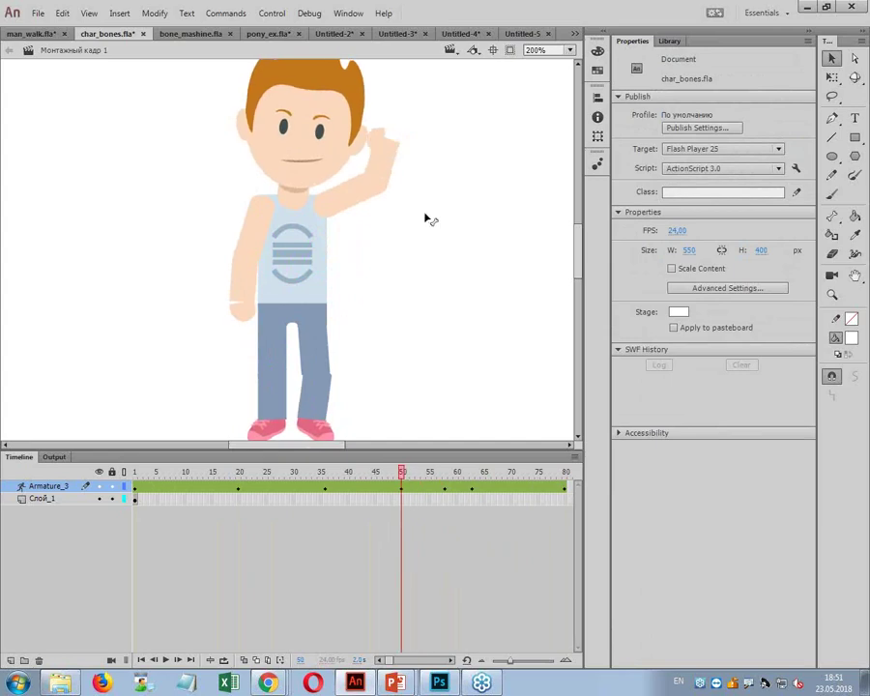
{"action": "left_click", "coordinate": [381, 136]}
{"action": "left_click_drag", "start_coordinate": [385, 137], "coordinate": [404, 145]}
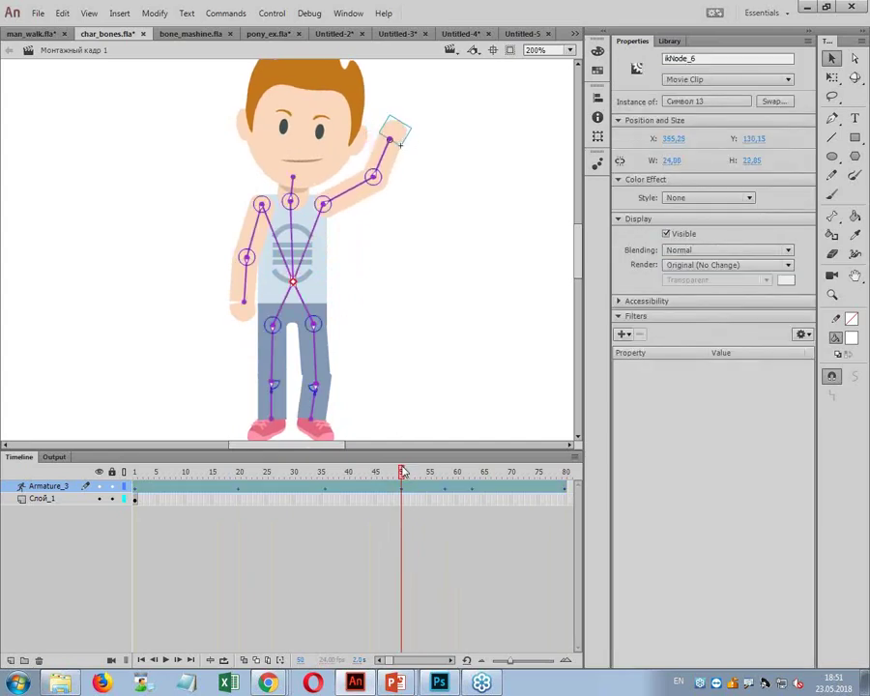
{"action": "left_click", "coordinate": [445, 484]}
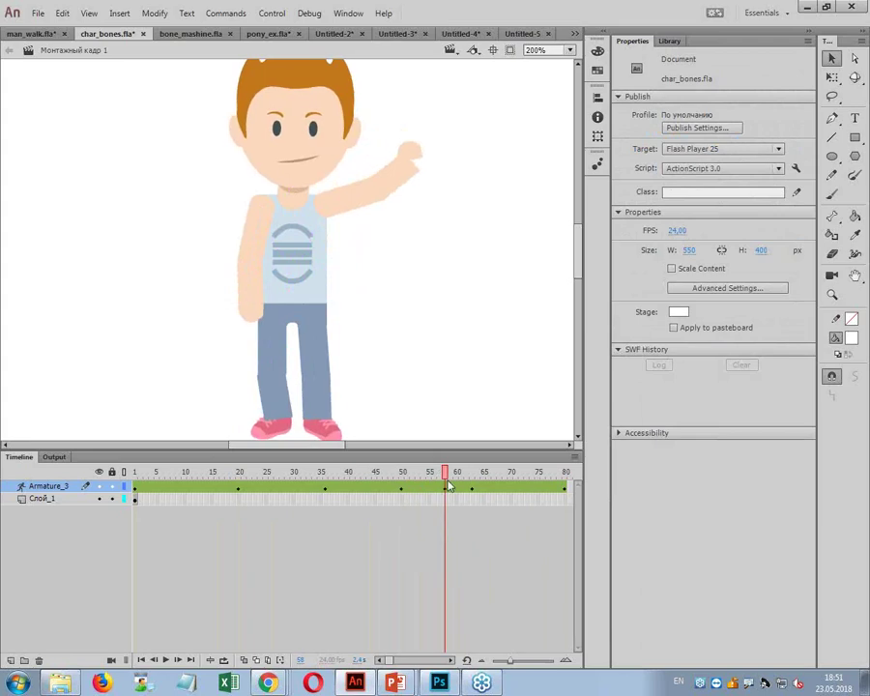
{"action": "left_click", "coordinate": [419, 154]}
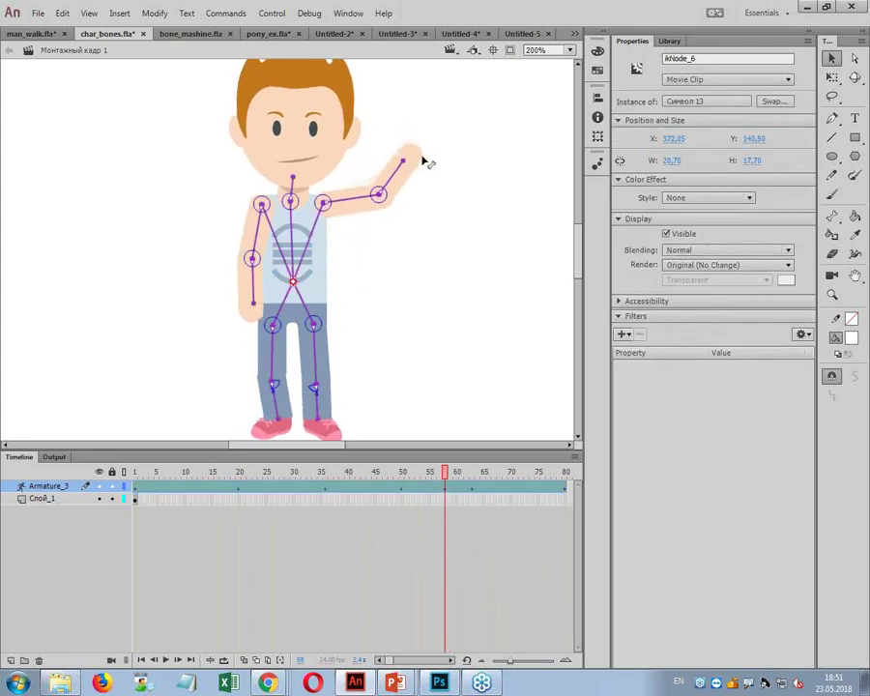
{"action": "left_click", "coordinate": [414, 162]}
- Straighten the waving left hand at frame 63 and turn its forearm more upright
{"action": "left_click_drag", "start_coordinate": [448, 474], "coordinate": [473, 483]}
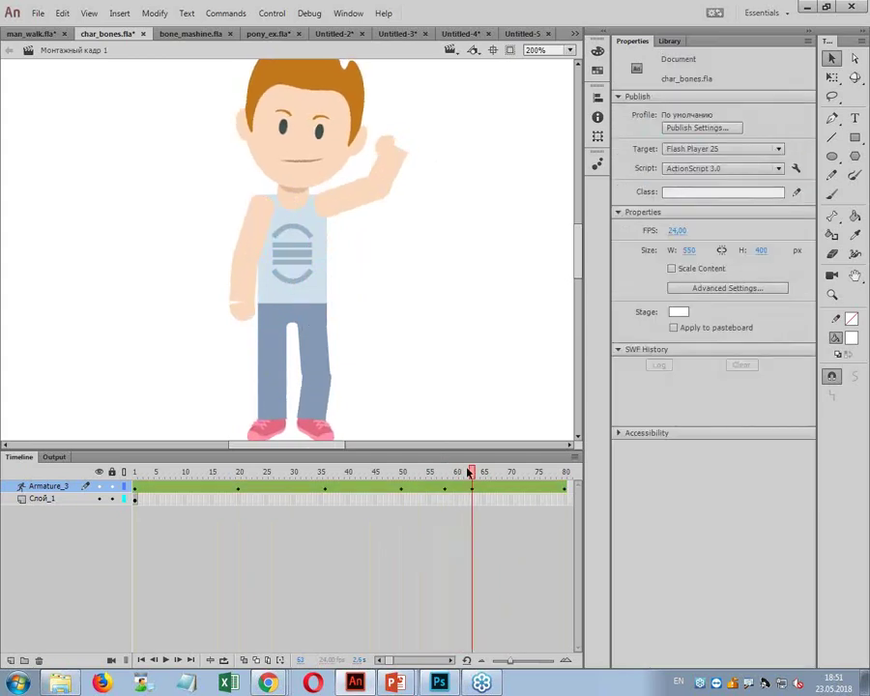
{"action": "left_click", "coordinate": [392, 145]}
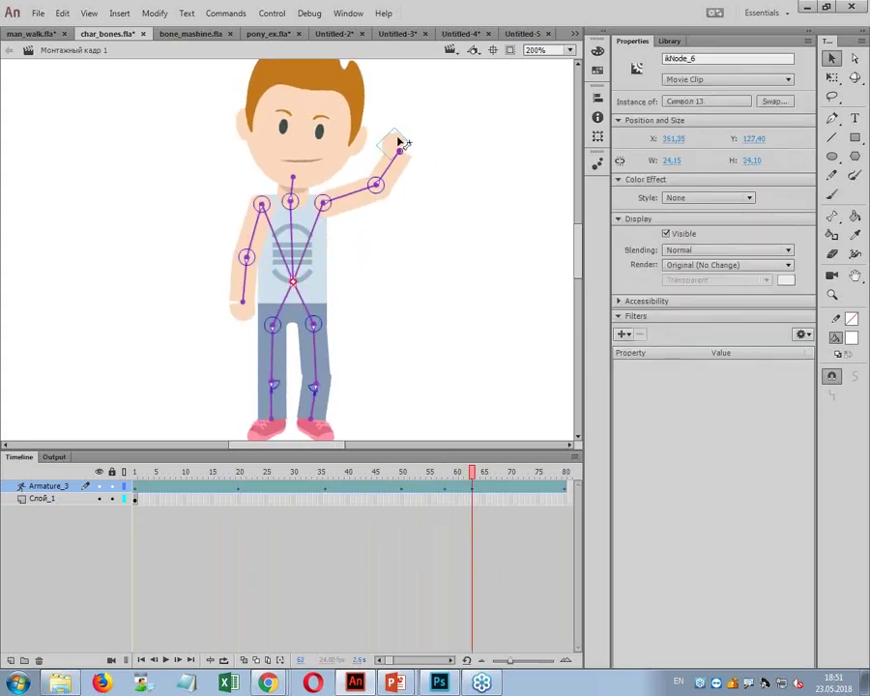
{"action": "mouse_move", "coordinate": [407, 147]}
{"action": "left_mouse_down"}
{"action": "mouse_move", "coordinate": [410, 157]}
{"action": "mouse_move", "coordinate": [396, 165]}
{"action": "left_mouse_up"}
{"action": "left_click", "coordinate": [397, 165]}
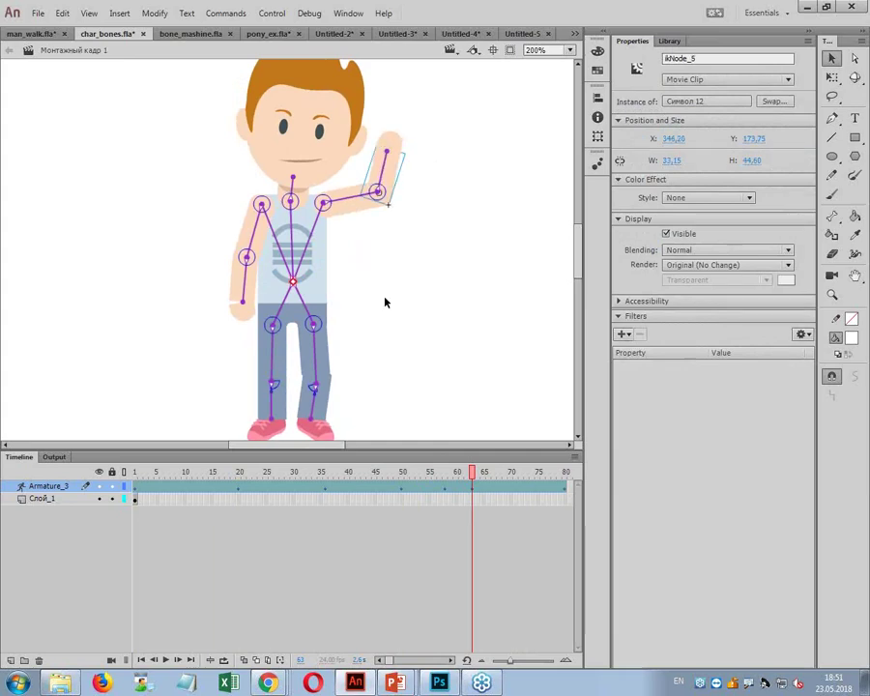
- Open the boy's left shin symbol for editing in place at 760% zoom and break its group apart
{"action": "scroll", "coordinate": [360, 377], "scroll_direction": "down", "scroll_amount": 3}
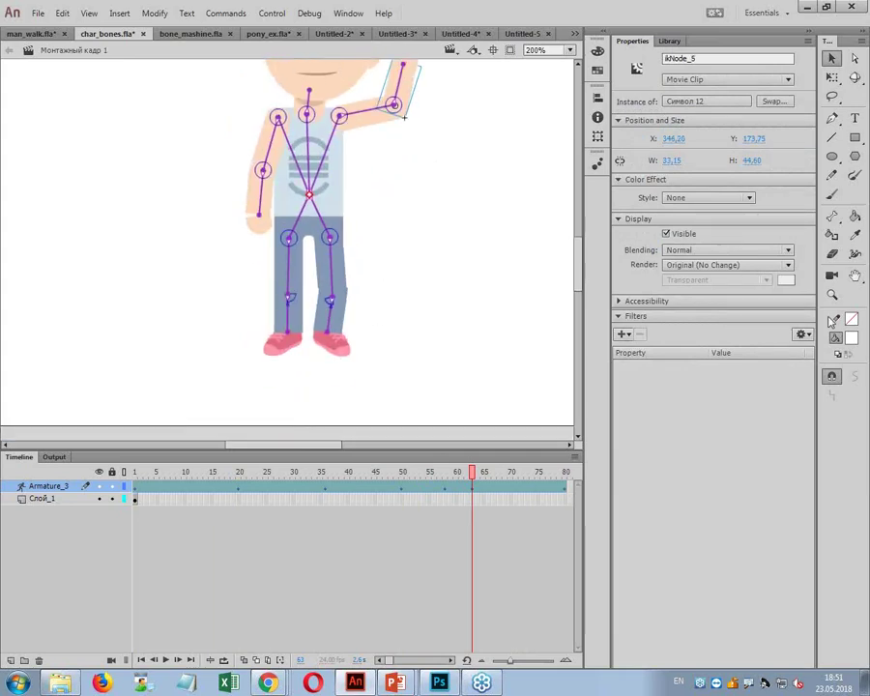
{"action": "left_click", "coordinate": [832, 294]}
{"action": "left_click_drag", "start_coordinate": [285, 260], "coordinate": [389, 363]}
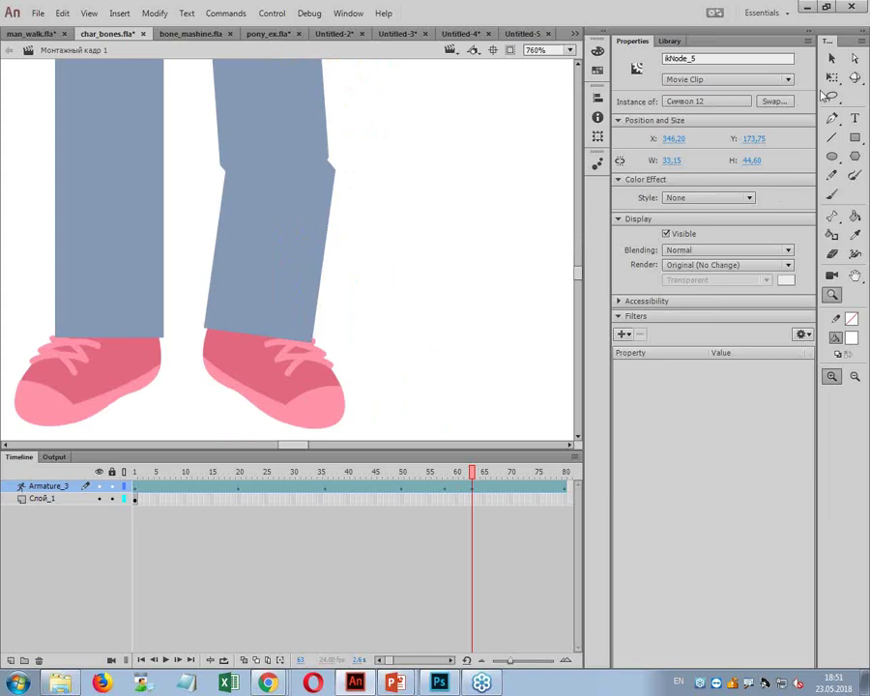
{"action": "left_click", "coordinate": [832, 60]}
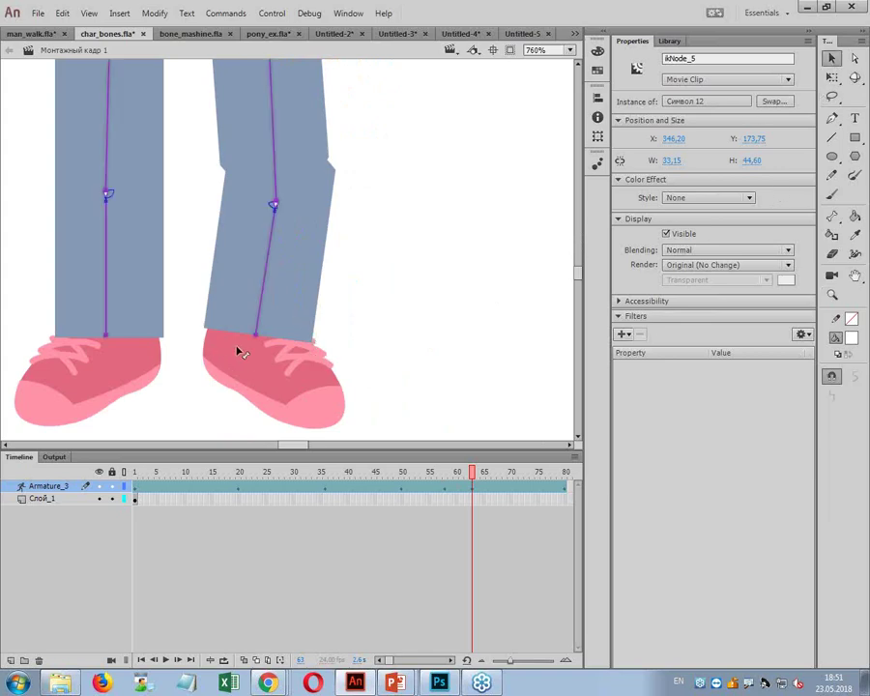
{"action": "left_click", "coordinate": [288, 309]}
{"action": "double_click", "coordinate": [288, 309]}
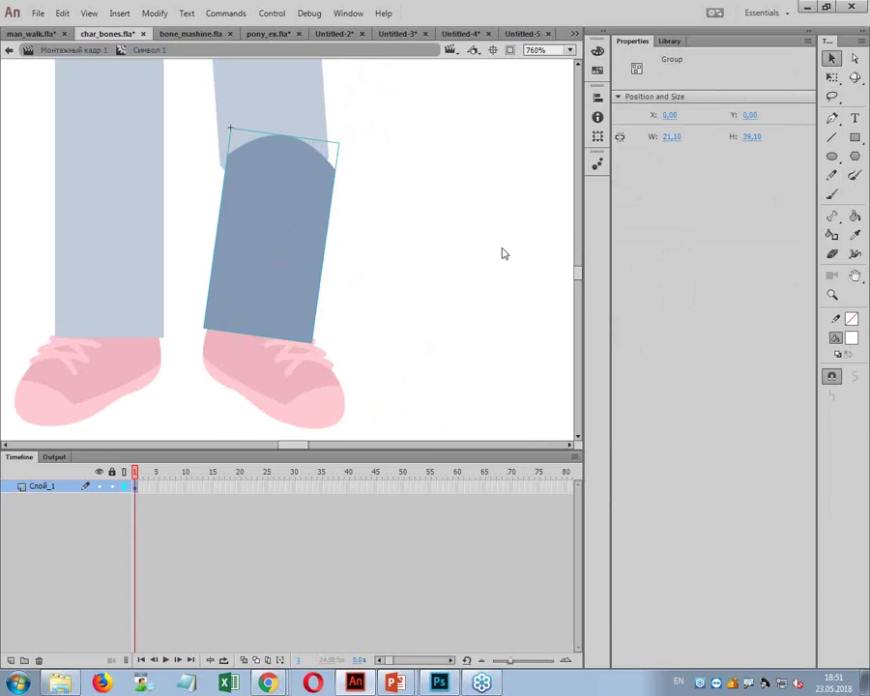
{"action": "key", "text": "ctrl+b"}
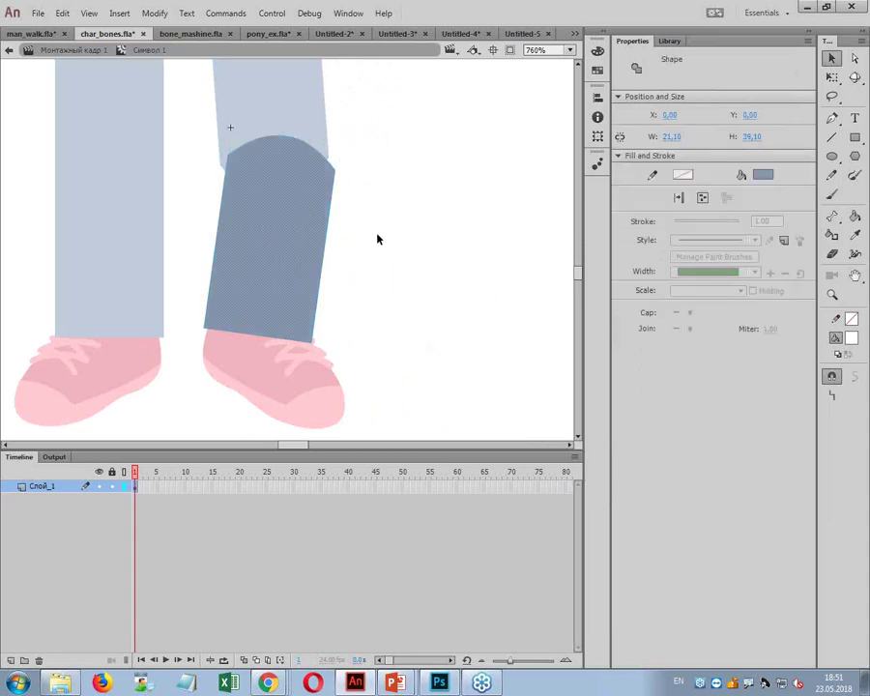
- Reshape the left shin's two upper corner points to meet the thigh's edges at the knee, and return to the main scene
{"action": "key", "text": "a"}
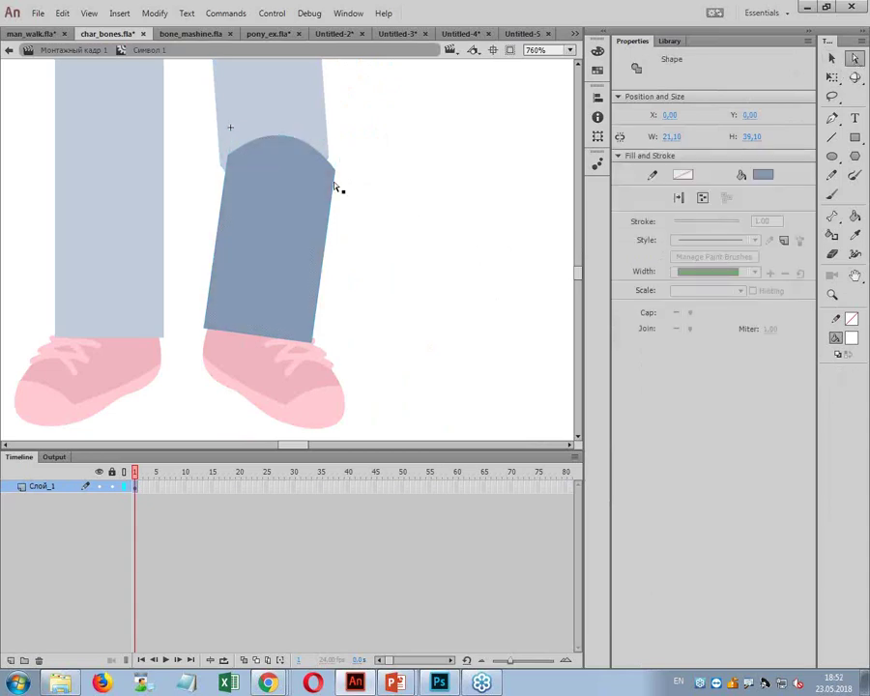
{"action": "left_click", "coordinate": [334, 169]}
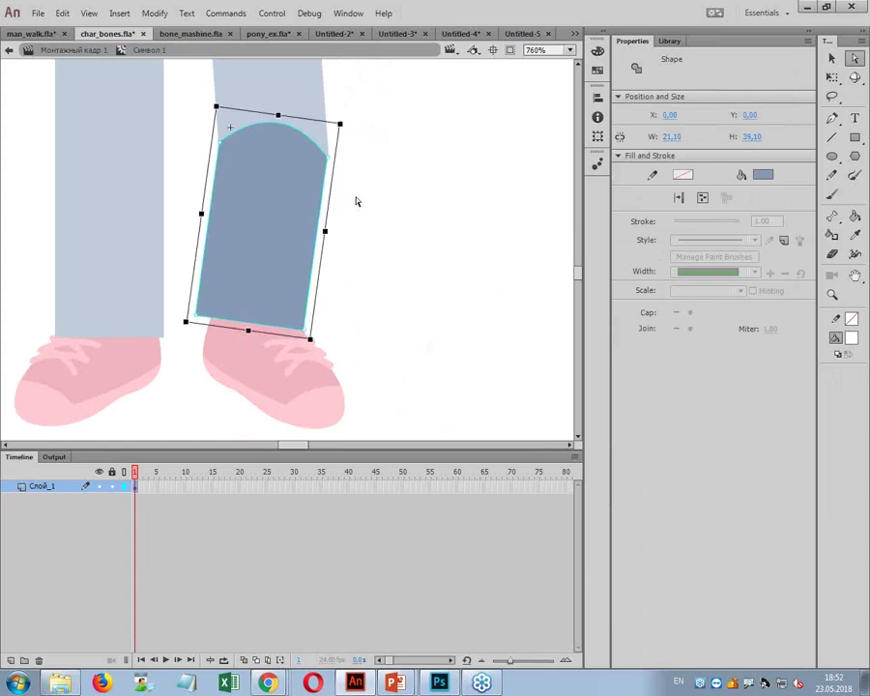
{"action": "left_click", "coordinate": [339, 182]}
{"action": "left_click", "coordinate": [338, 177]}
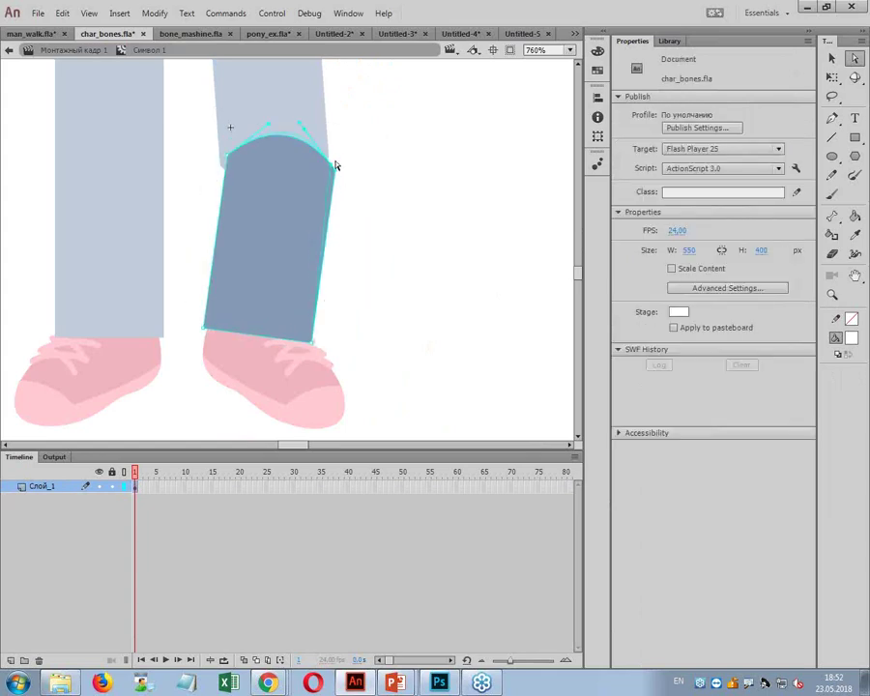
{"action": "left_click_drag", "start_coordinate": [334, 163], "coordinate": [325, 155]}
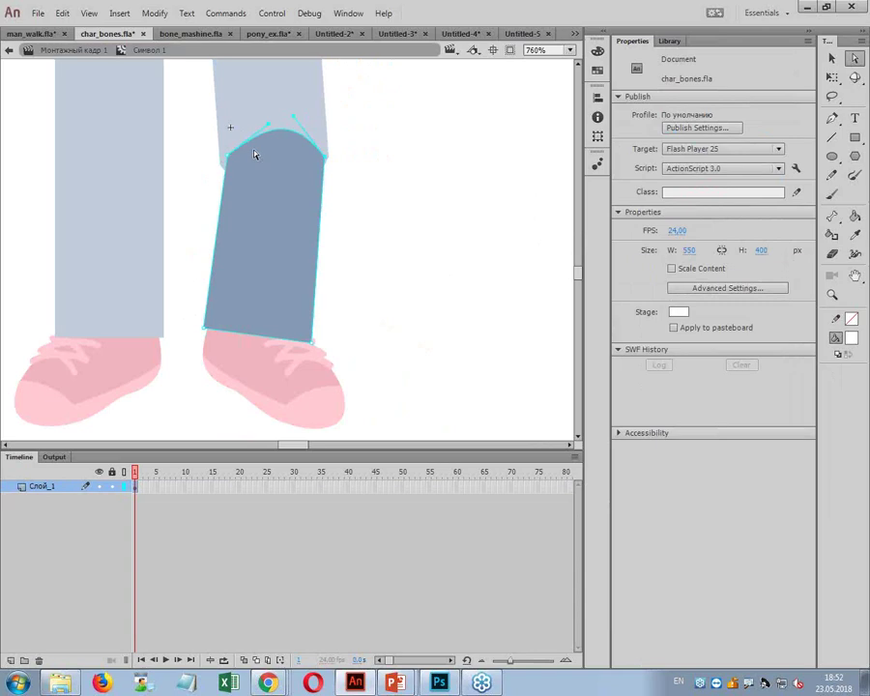
{"action": "left_click_drag", "start_coordinate": [230, 161], "coordinate": [218, 155]}
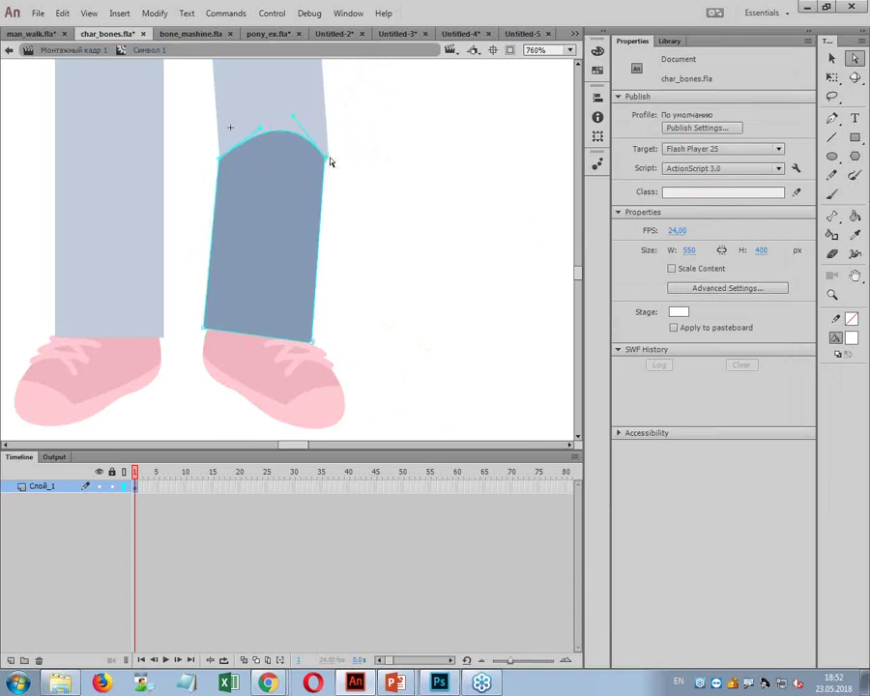
{"action": "left_click_drag", "start_coordinate": [332, 163], "coordinate": [334, 165]}
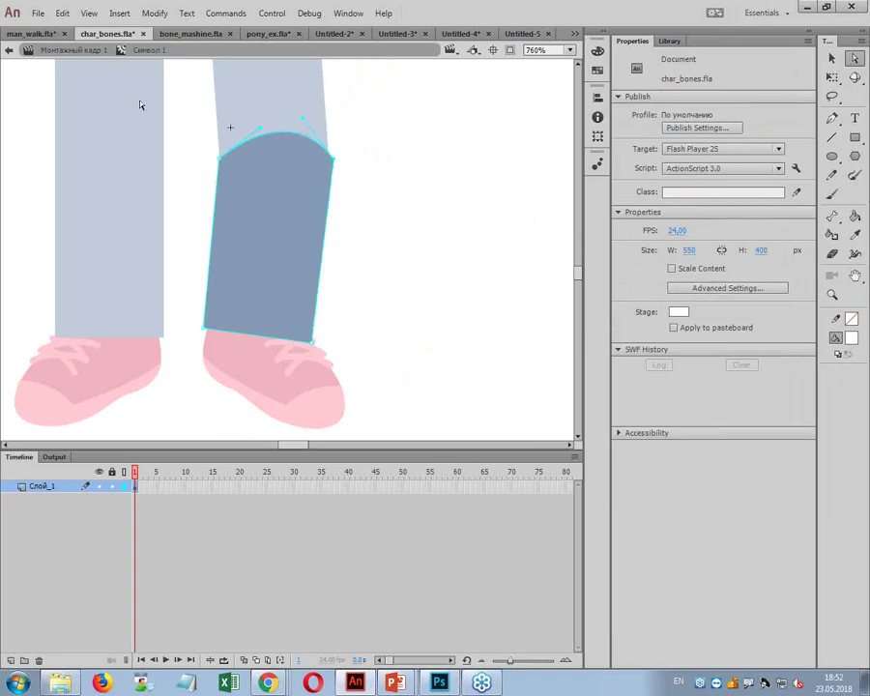
{"action": "left_click", "coordinate": [59, 49]}
- Show the whole stage at 100% and play the boy's waving animation from the first frame
{"action": "mouse_move", "coordinate": [352, 473]}
{"action": "left_mouse_down"}
{"action": "mouse_move", "coordinate": [307, 473]}
{"action": "mouse_move", "coordinate": [347, 474]}
{"action": "left_mouse_up"}
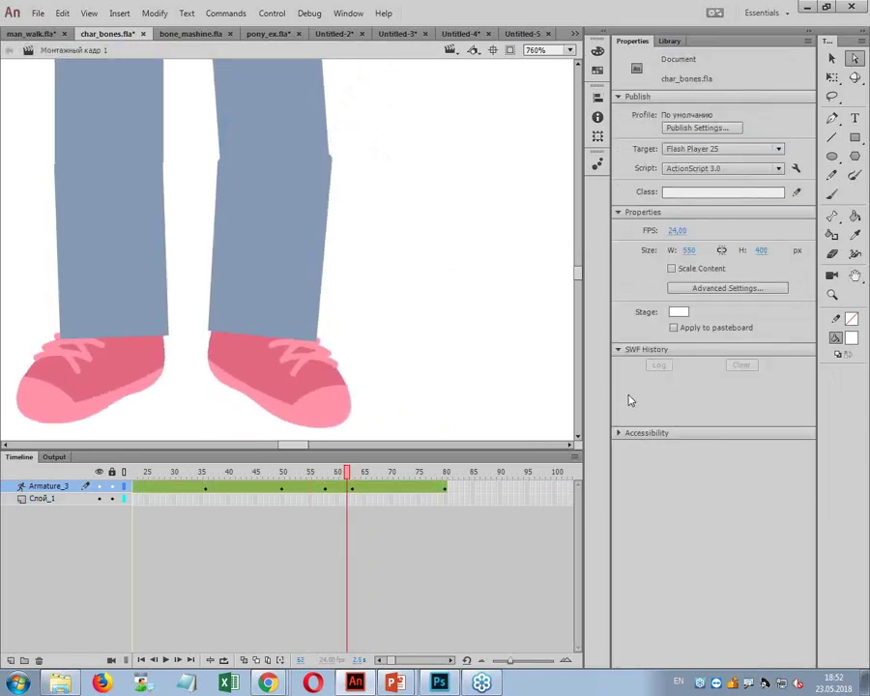
{"action": "key", "text": "ctrl+1"}
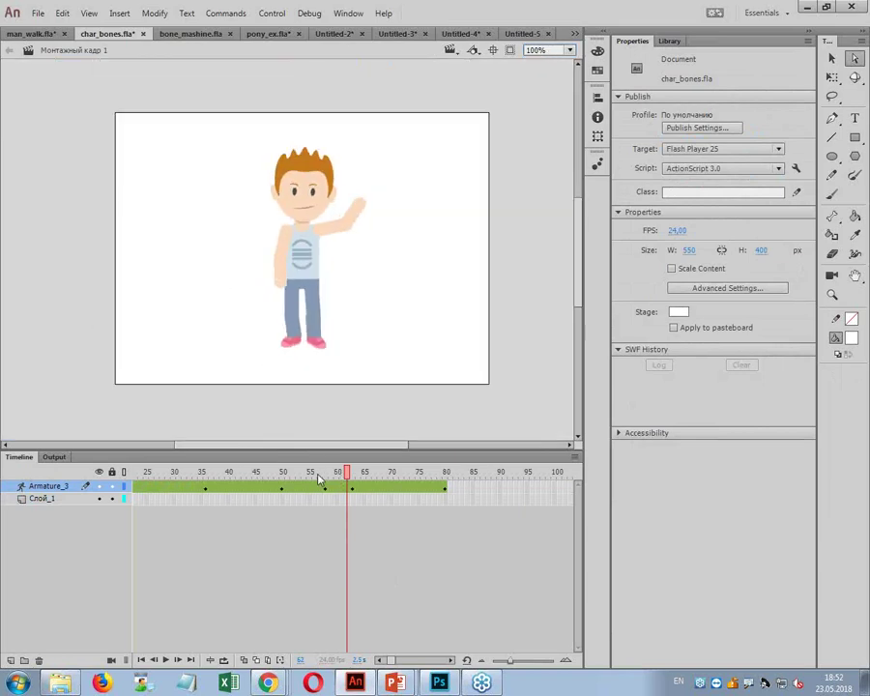
{"action": "left_click_drag", "start_coordinate": [321, 474], "coordinate": [3, 489]}
{"action": "key", "text": "Return"}
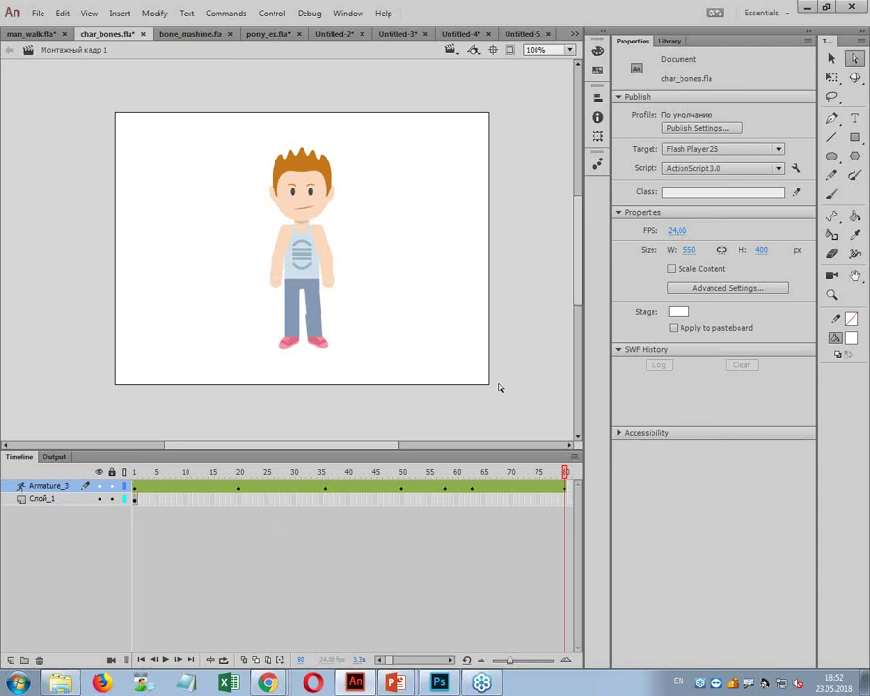
- Copy the boy's whole Armature_3 layer from the main timeline of char_bones.fla
{"action": "left_click", "coordinate": [45, 492]}
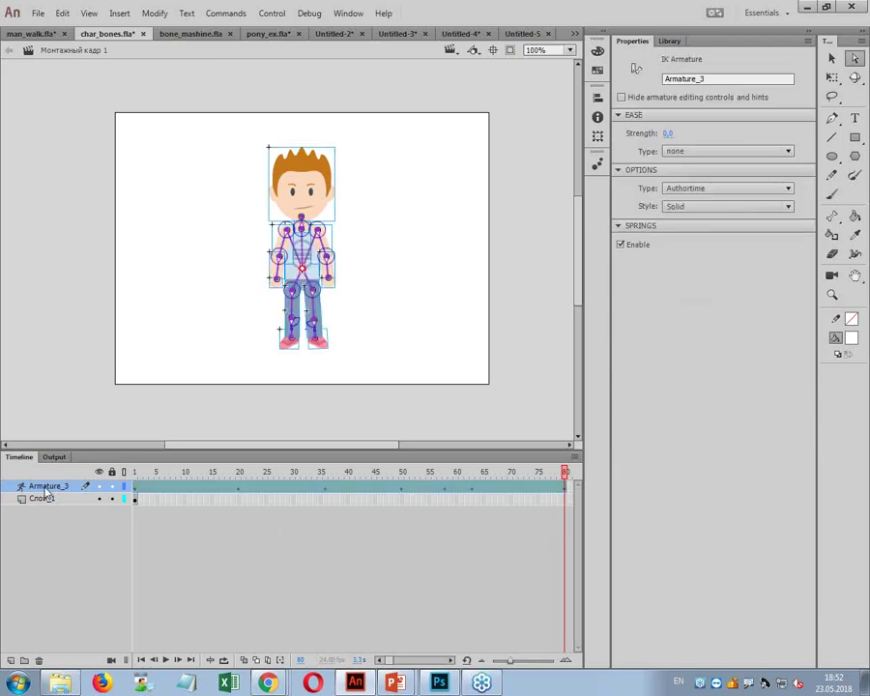
{"action": "right_click", "coordinate": [45, 492]}
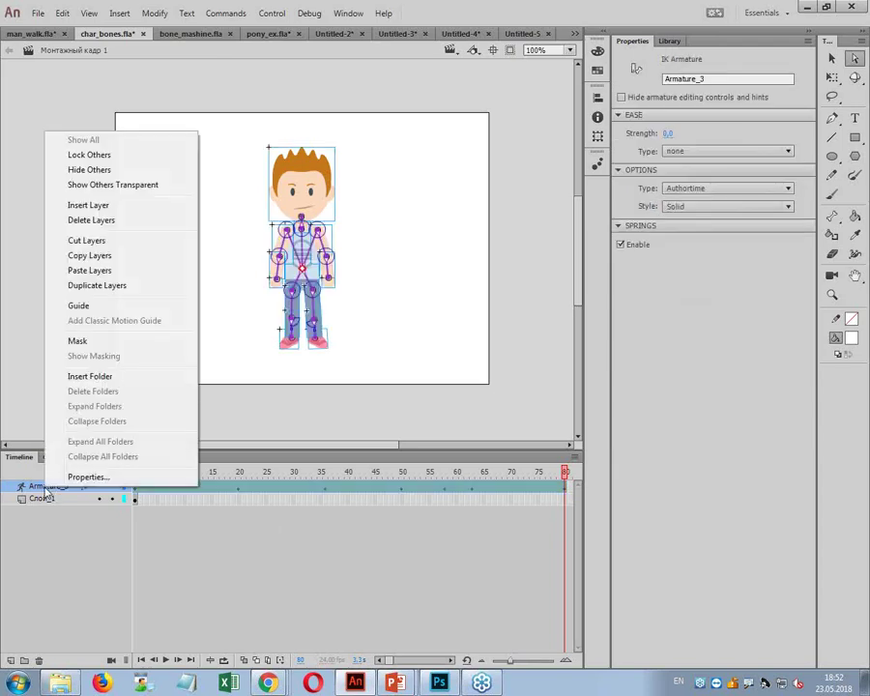
{"action": "left_click", "coordinate": [96, 256]}
- Look through the open untitled documents for the forest scene, and return Untitled-4 from the man symbol to the first frame of Scene 1
{"action": "left_click", "coordinate": [520, 33]}
{"action": "left_click", "coordinate": [462, 34]}
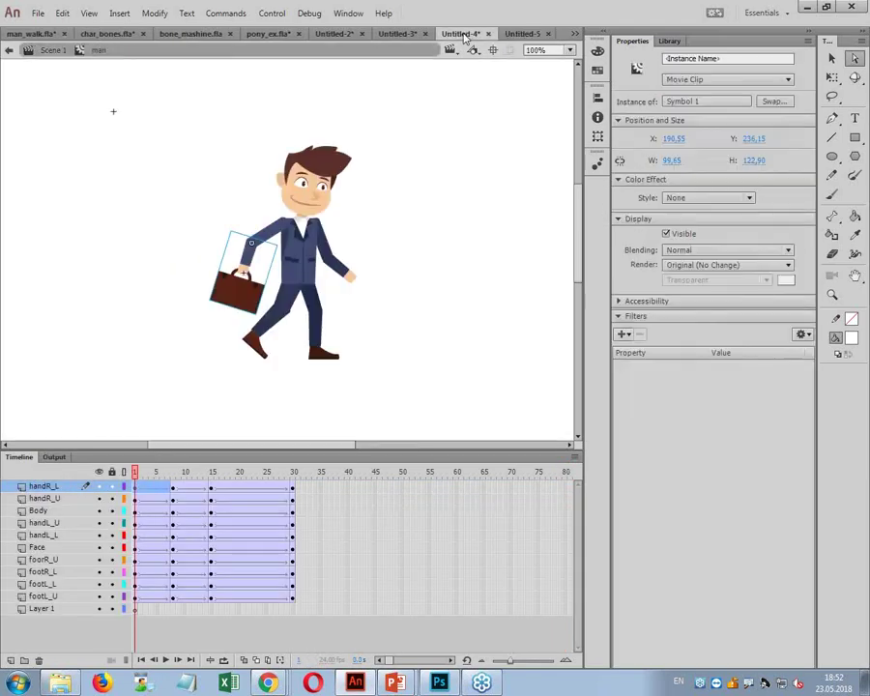
{"action": "left_click", "coordinate": [401, 35]}
{"action": "left_click", "coordinate": [330, 34]}
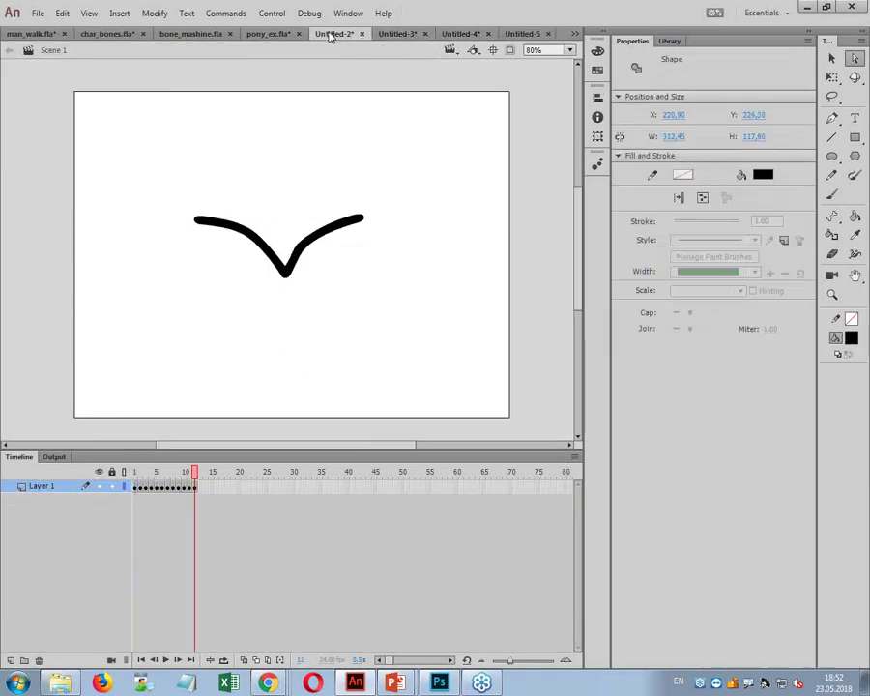
{"action": "left_click", "coordinate": [522, 33]}
{"action": "left_click", "coordinate": [574, 33]}
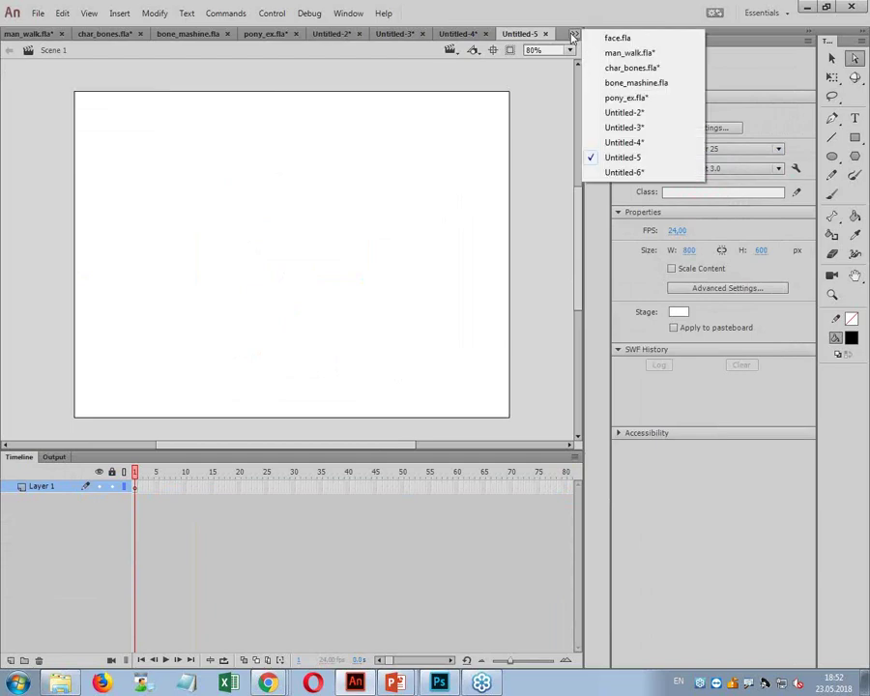
{"action": "left_click", "coordinate": [622, 173]}
{"action": "left_click", "coordinate": [574, 33]}
{"action": "left_click", "coordinate": [624, 128]}
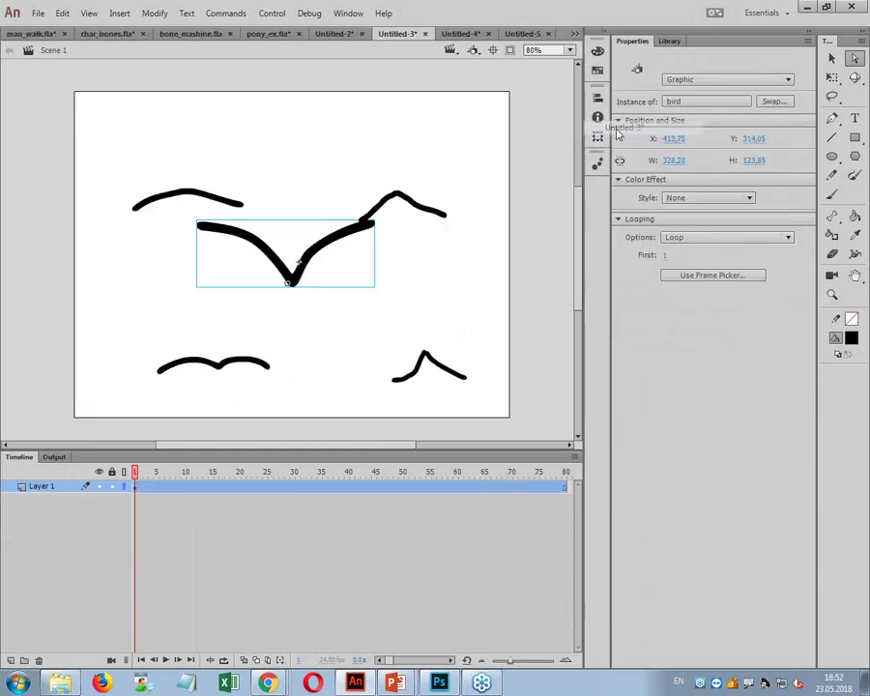
{"action": "left_click", "coordinate": [574, 33]}
{"action": "left_click", "coordinate": [621, 116]}
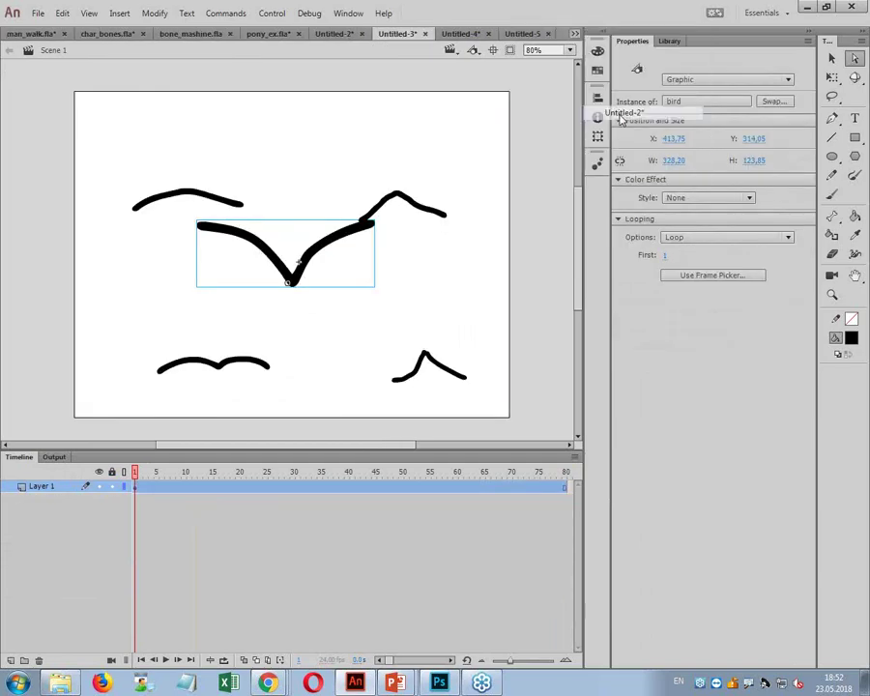
{"action": "left_click", "coordinate": [574, 33]}
{"action": "left_click", "coordinate": [620, 141]}
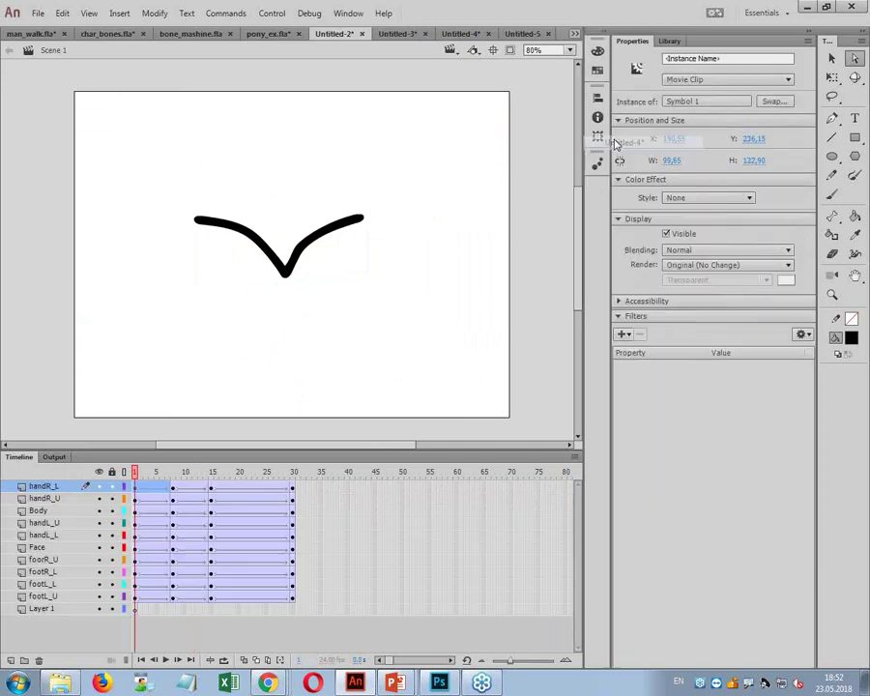
{"action": "left_click", "coordinate": [51, 49]}
{"action": "key", "text": "Home"}
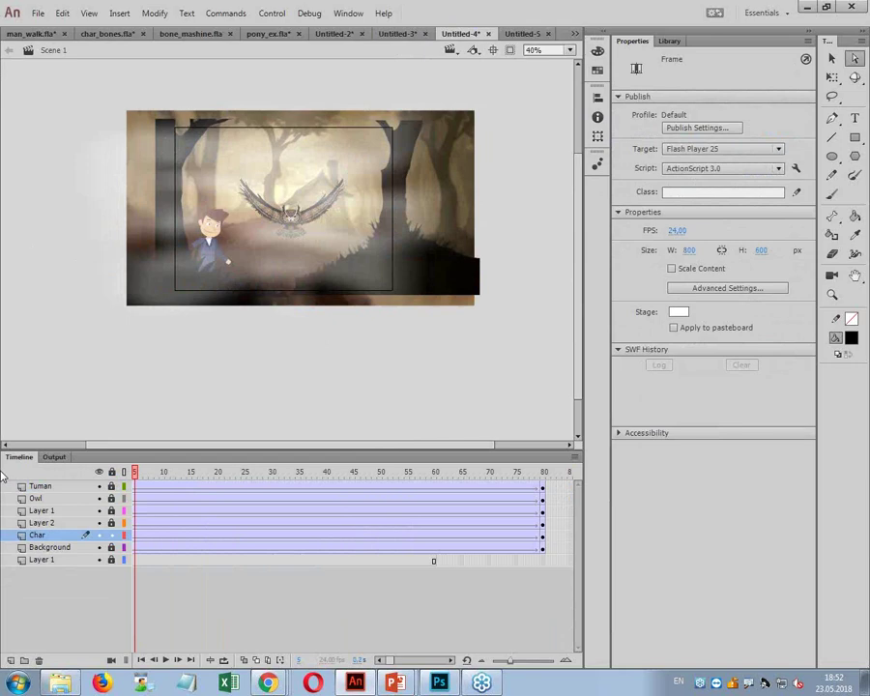
- Try to paste the copied armature layer above the Char layer in Scene 1, and undo it
{"action": "right_click", "coordinate": [38, 536]}
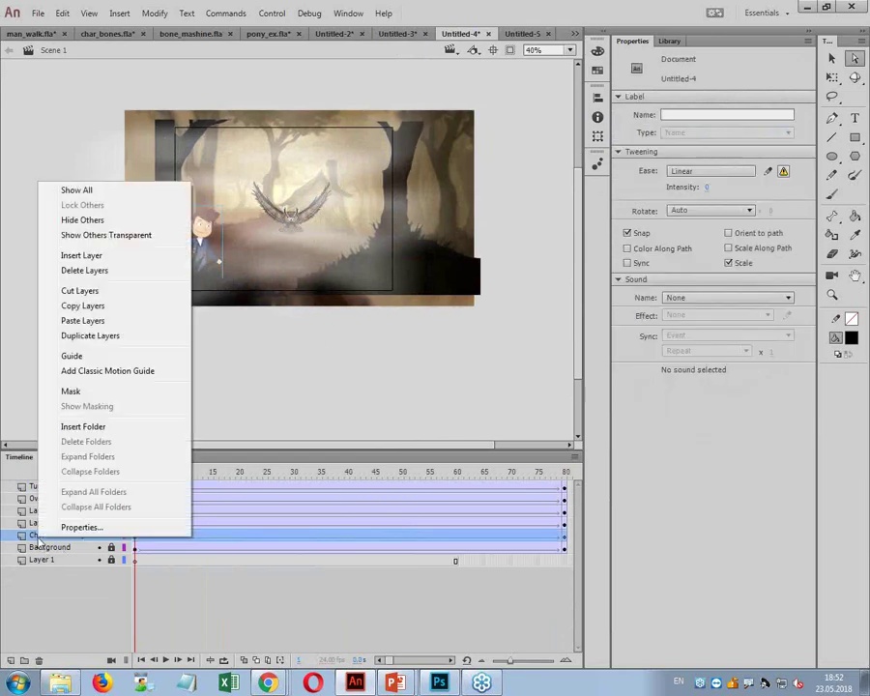
{"action": "left_click", "coordinate": [102, 321]}
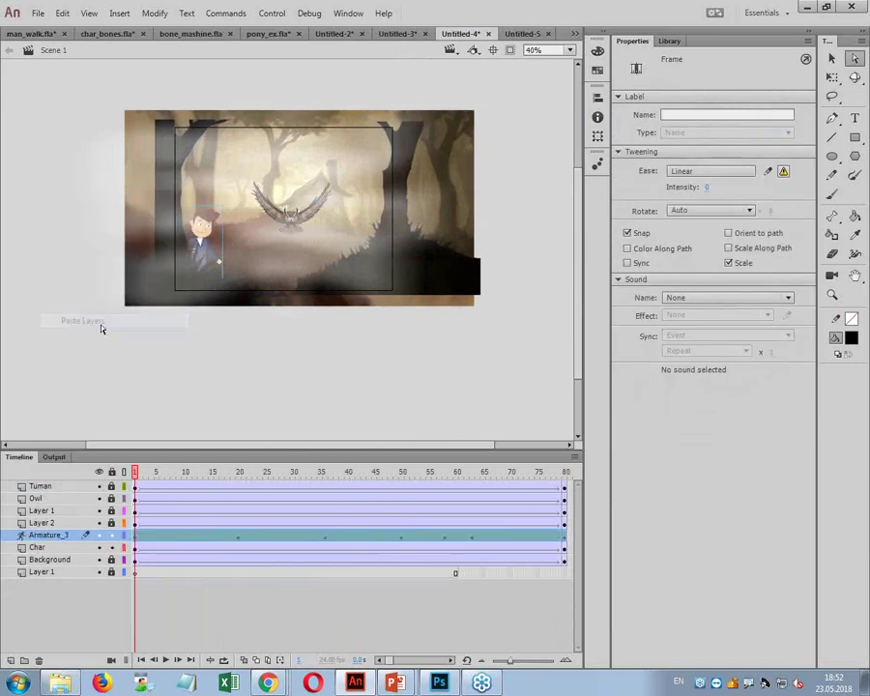
{"action": "mouse_move", "coordinate": [268, 683]}
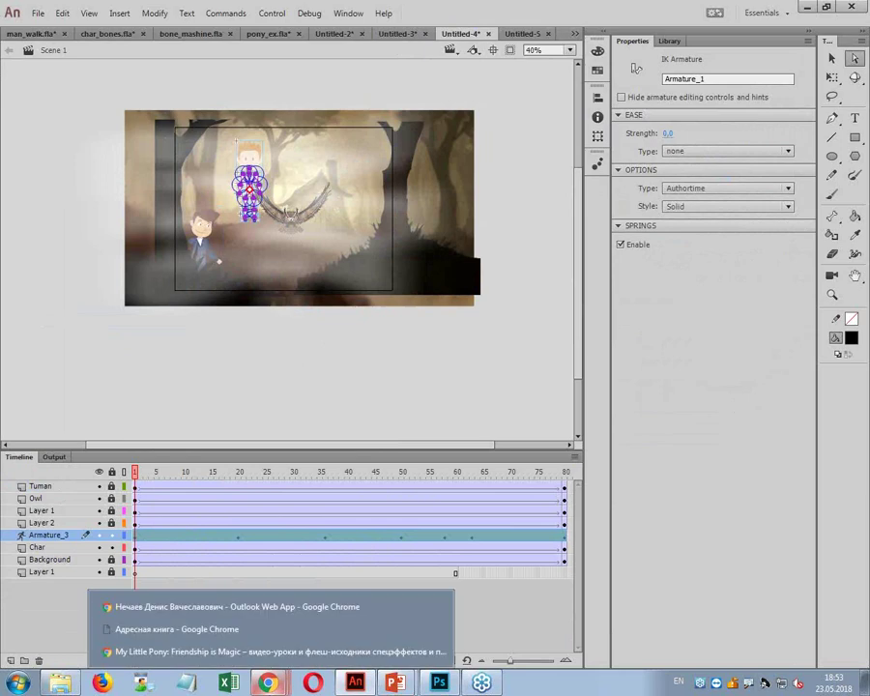
{"action": "key", "text": "ctrl+z"}
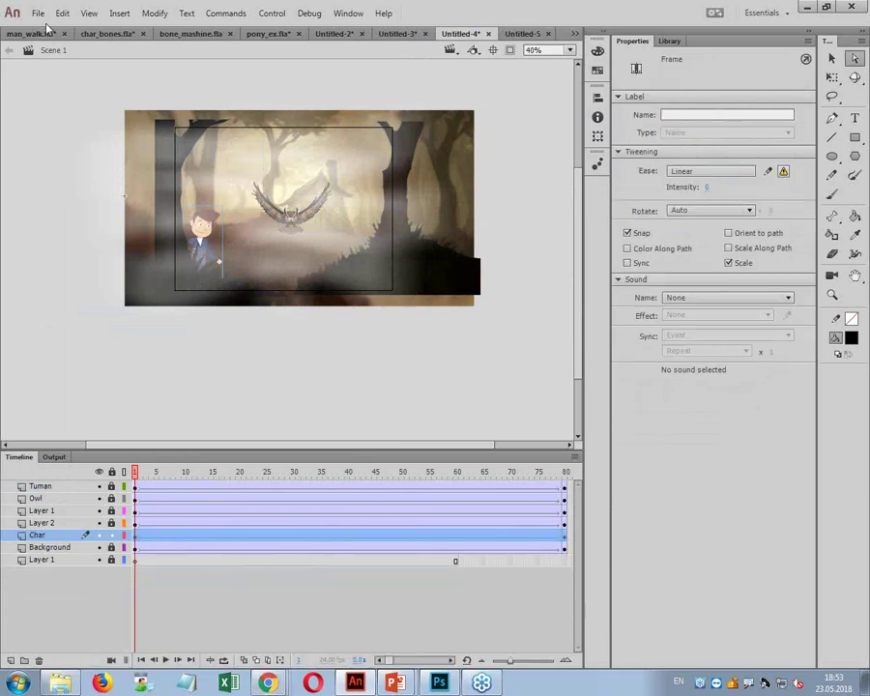
- Create a movie clip symbol named man2 and paste the copied armature layer into its timeline
{"action": "left_click", "coordinate": [119, 12]}
{"action": "left_click", "coordinate": [160, 29]}
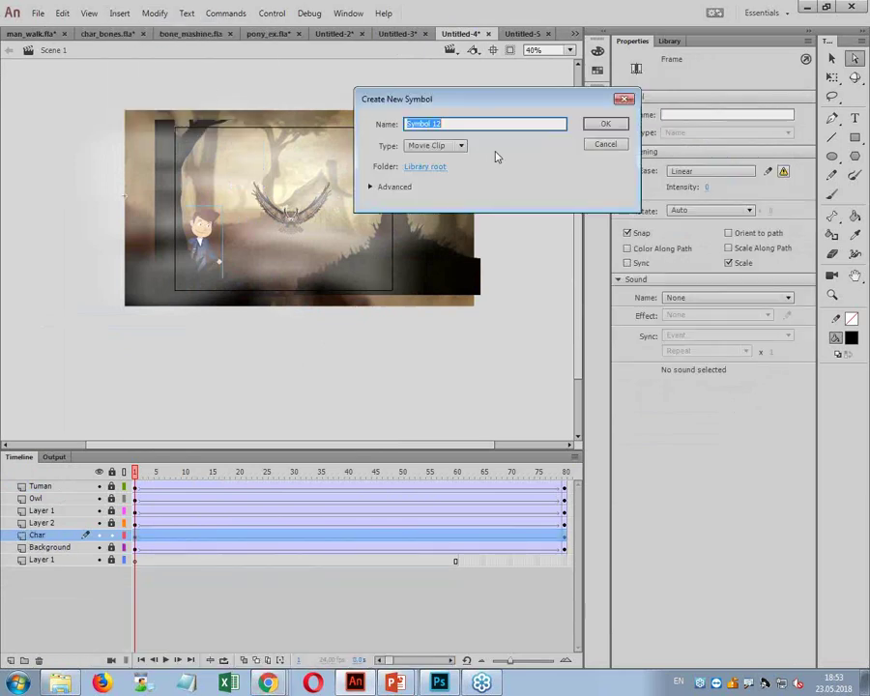
{"action": "type", "text": "man2"}
{"action": "key", "text": "Return"}
{"action": "right_click", "coordinate": [40, 485]}
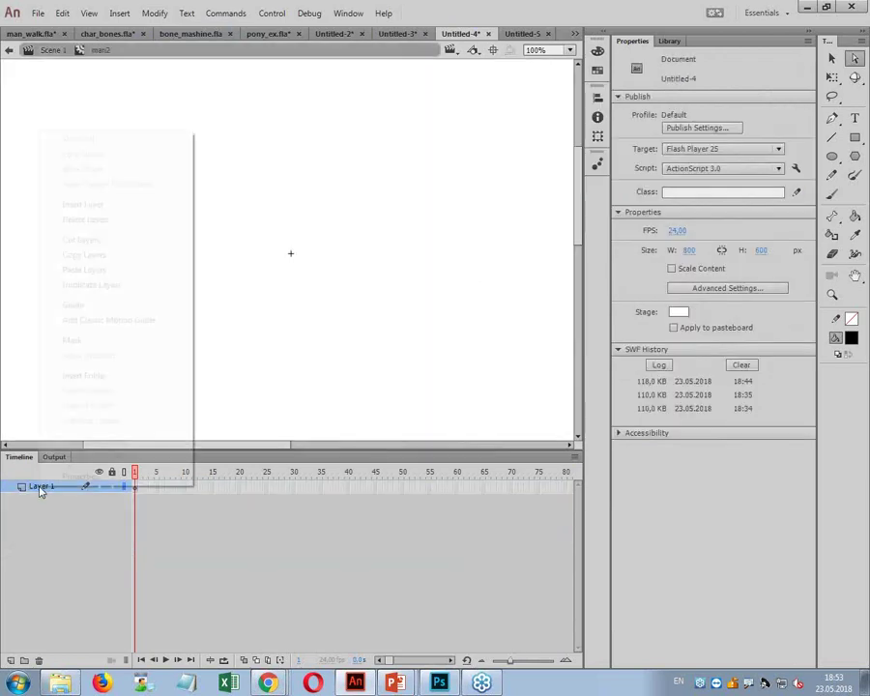
{"action": "left_click", "coordinate": [94, 271]}
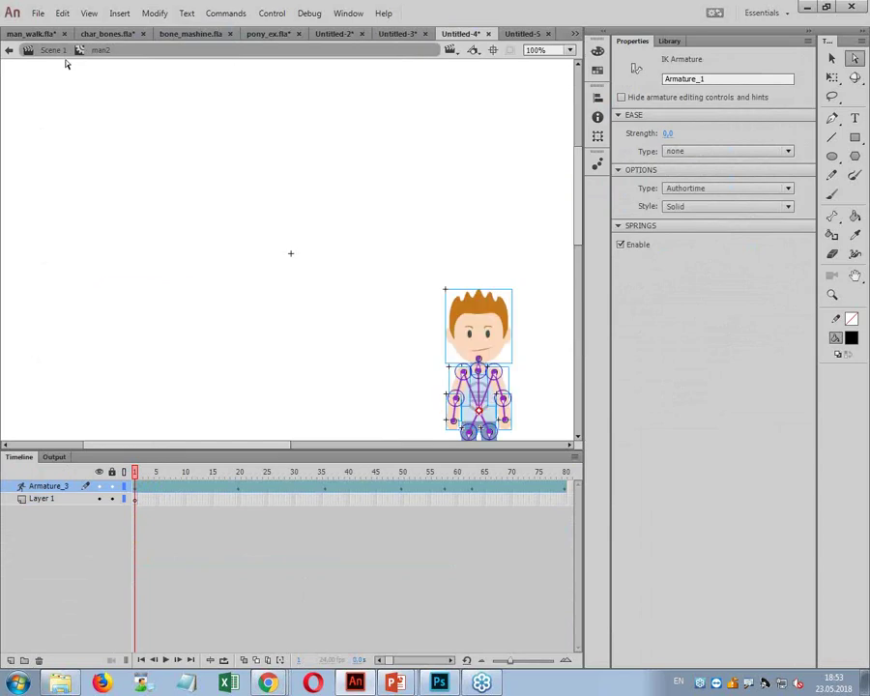
- Return to Scene 1, place an instance of man2 from the library on the stage, and cut it for moving to another layer
{"action": "left_click", "coordinate": [51, 50]}
{"action": "left_click", "coordinate": [670, 42]}
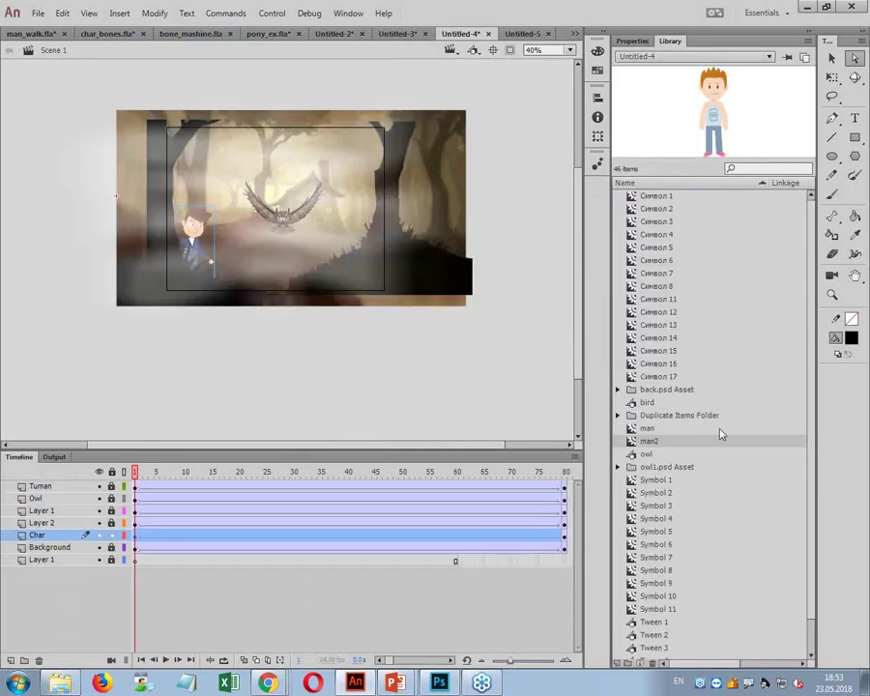
{"action": "left_click_drag", "start_coordinate": [657, 443], "coordinate": [360, 270]}
{"action": "left_click_drag", "start_coordinate": [68, 534], "coordinate": [48, 489]}
{"action": "key", "text": "ctrl+z"}
{"action": "left_click", "coordinate": [356, 388]}
{"action": "key", "text": "ctrl+x"}
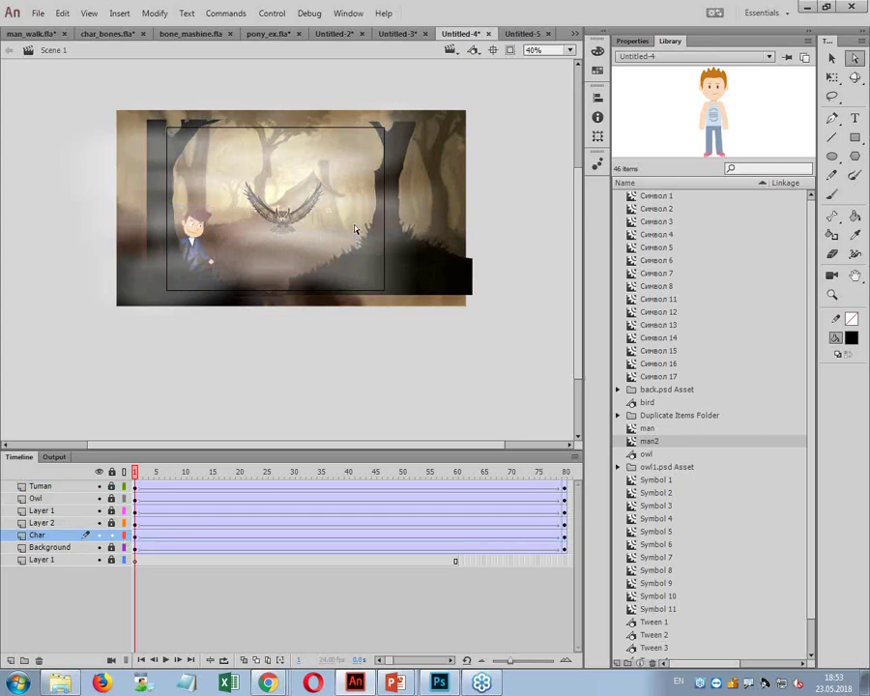
- Paste the cut man2 boy onto a new layer between Tuman and Owl, move him to the stage's lower right corner, and test the movie
{"action": "left_click", "coordinate": [10, 660]}
{"action": "left_click_drag", "start_coordinate": [37, 538], "coordinate": [47, 495]}
{"action": "key", "text": "ctrl+v"}
{"action": "key", "text": "v"}
{"action": "left_click_drag", "start_coordinate": [299, 280], "coordinate": [375, 279]}
{"action": "key", "text": "ctrl+Return"}
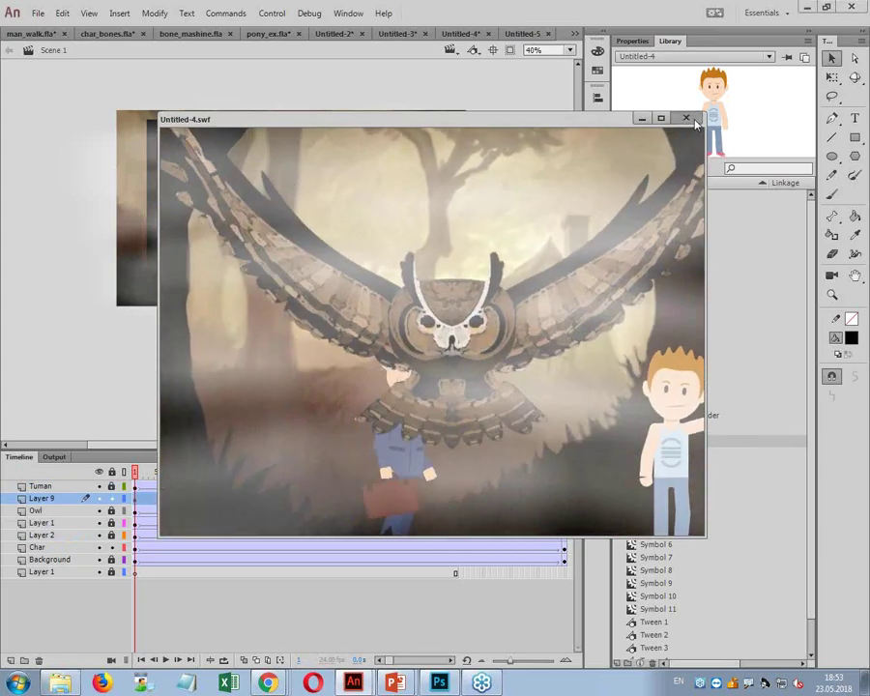
{"action": "left_click", "coordinate": [685, 118]}
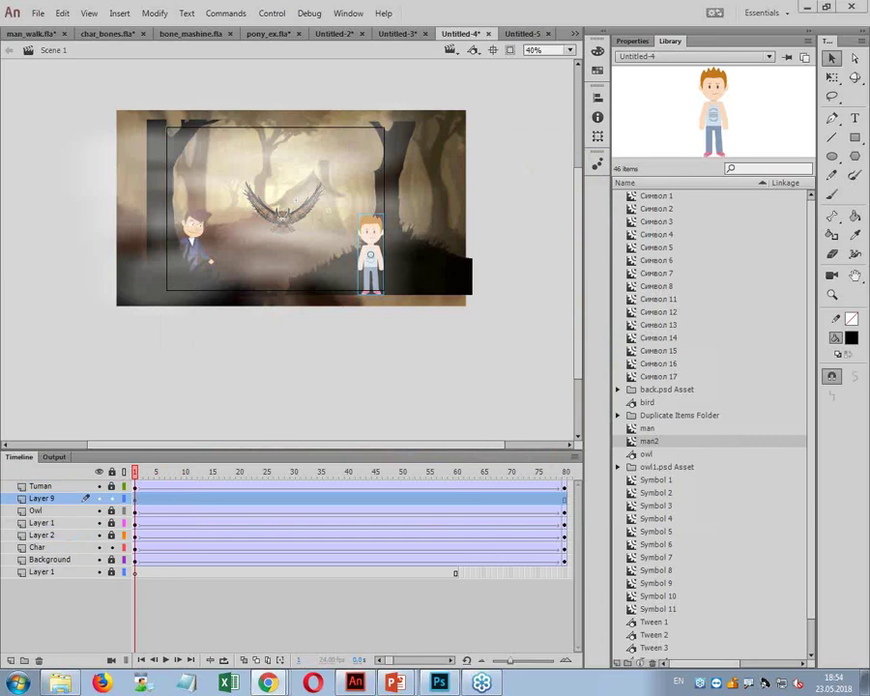
- Switch to the browser and review the Animation page's feature descriptions on the DragonBones website
{"action": "key", "text": "alt+Tab"}
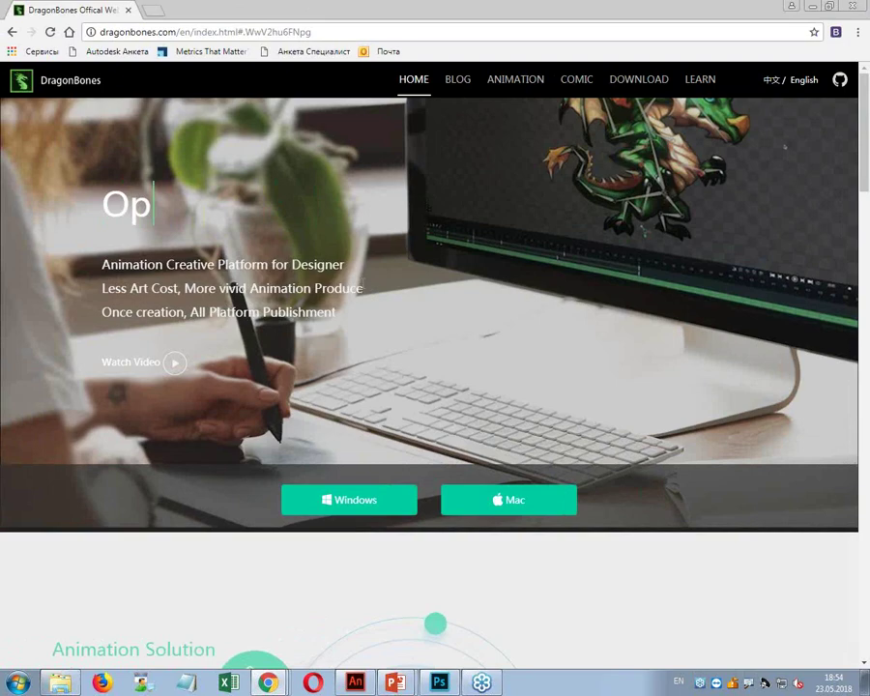
{"action": "left_click", "coordinate": [515, 79]}
{"action": "scroll", "coordinate": [414, 312], "scroll_direction": "down", "scroll_amount": 9}
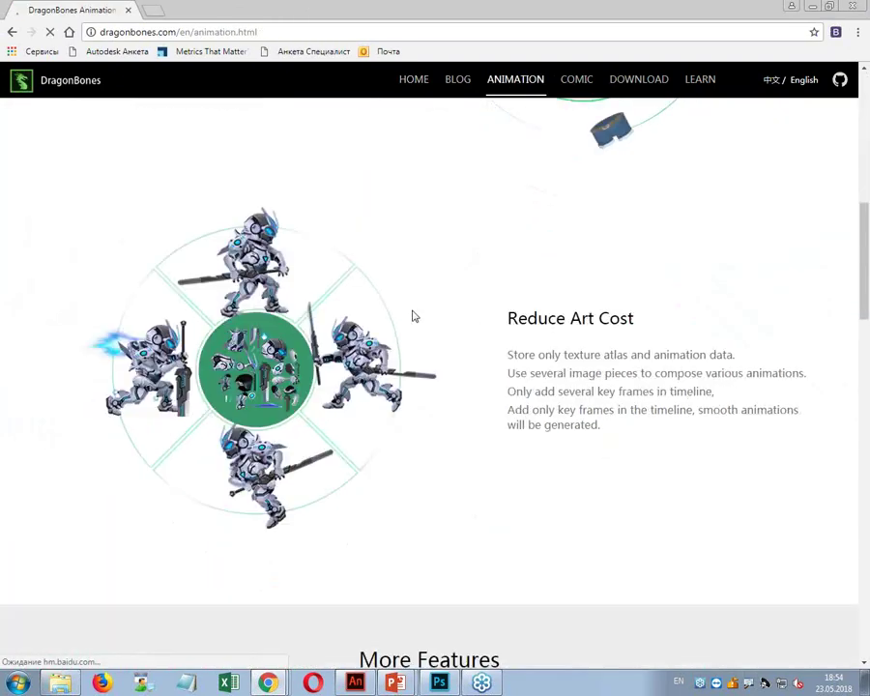
{"action": "scroll", "coordinate": [413, 316], "scroll_direction": "down", "scroll_amount": 3}
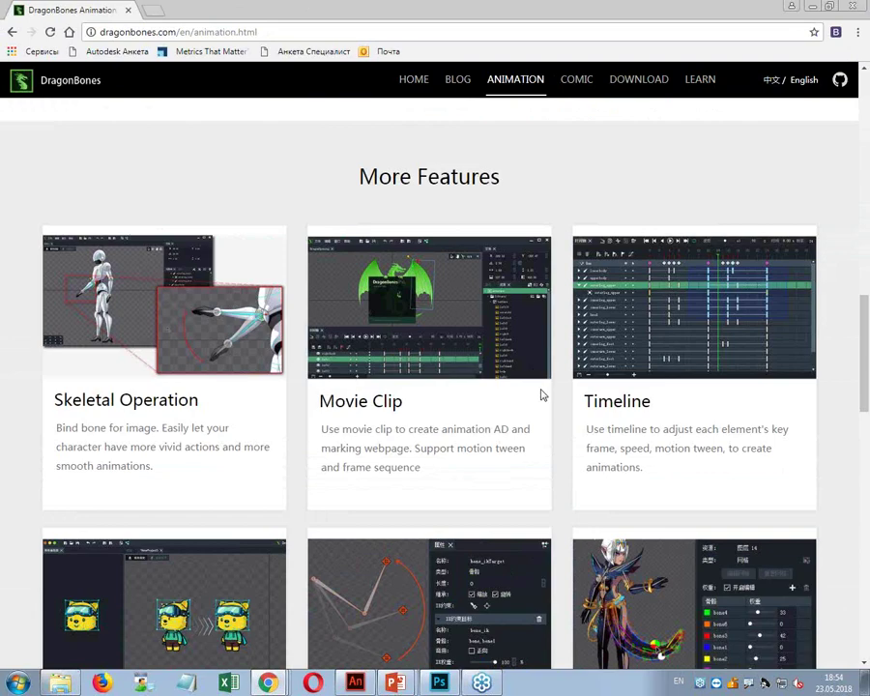
{"action": "scroll", "coordinate": [542, 394], "scroll_direction": "down", "scroll_amount": 4}
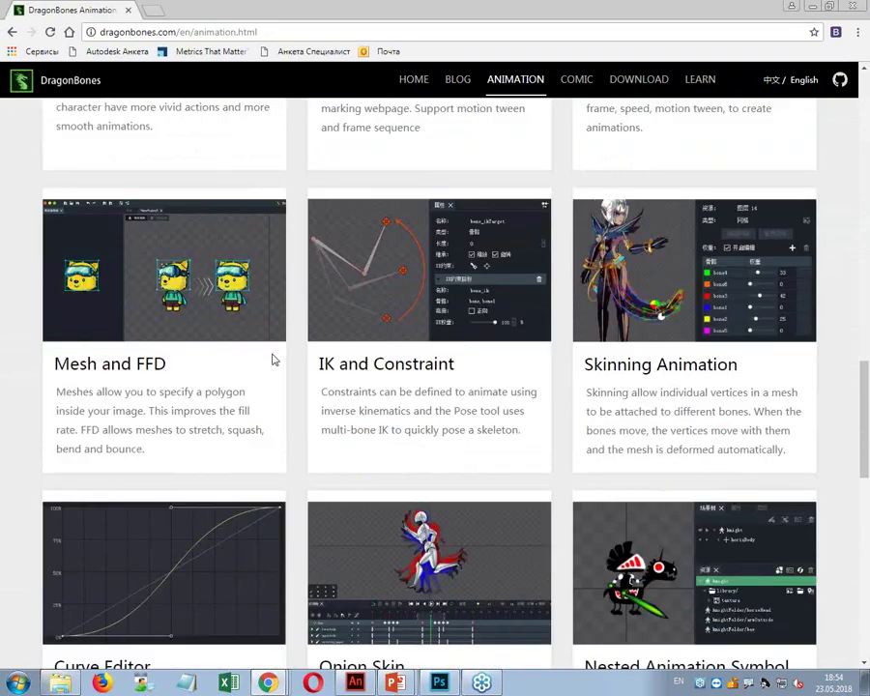
{"action": "scroll", "coordinate": [406, 354], "scroll_direction": "down", "scroll_amount": 2}
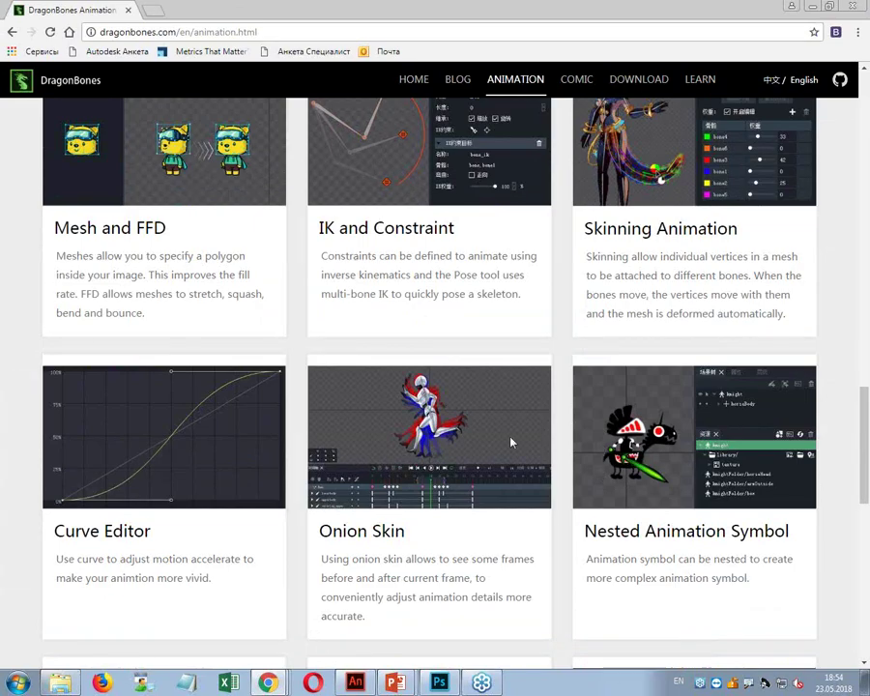
{"action": "scroll", "coordinate": [462, 410], "scroll_direction": "down", "scroll_amount": 3}
{"action": "scroll", "coordinate": [455, 394], "scroll_direction": "up", "scroll_amount": 9}
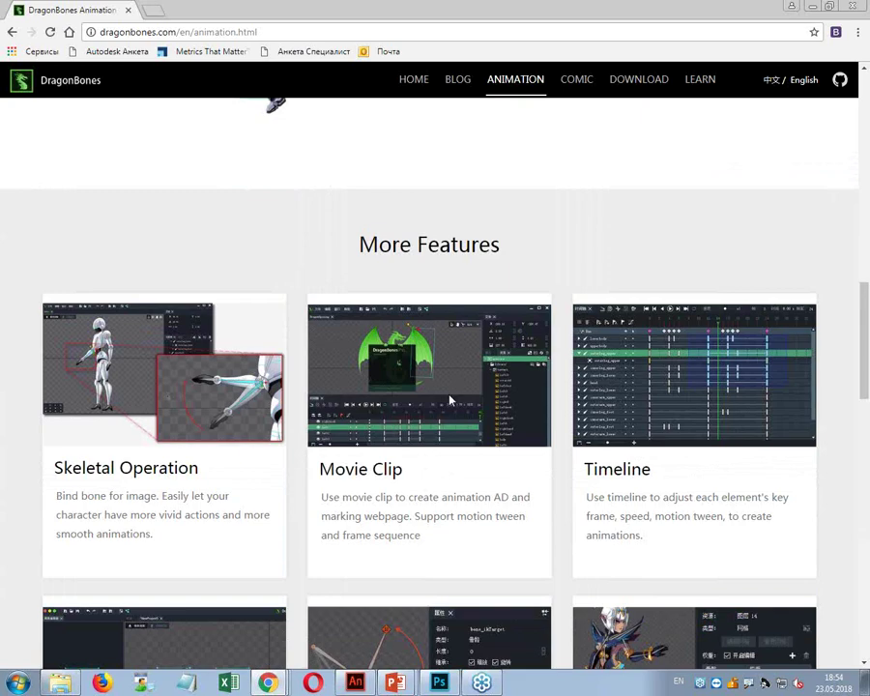
{"action": "scroll", "coordinate": [443, 387], "scroll_direction": "up", "scroll_amount": 2}
{"action": "scroll", "coordinate": [422, 327], "scroll_direction": "up", "scroll_amount": 2}
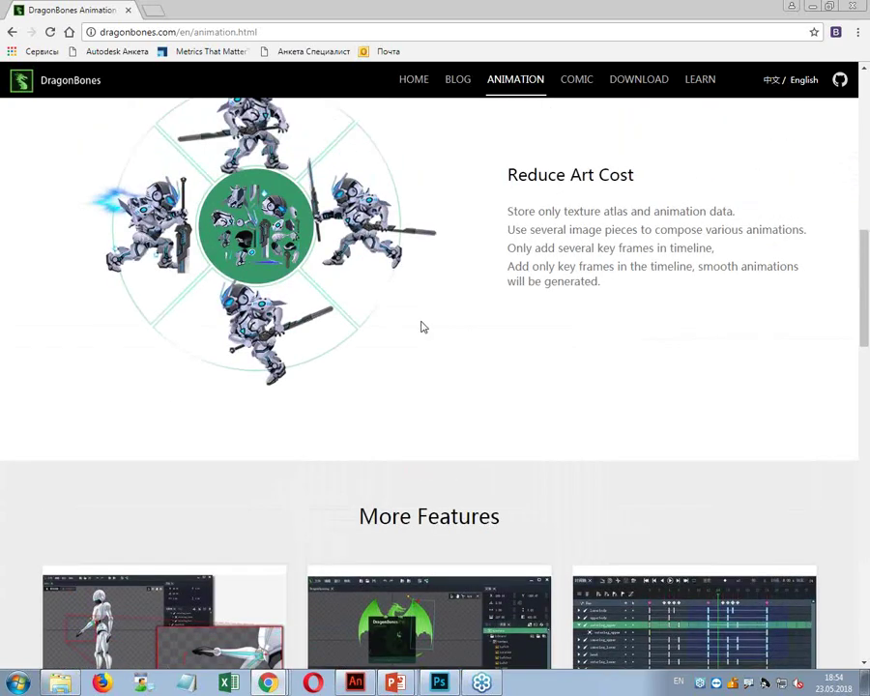
{"action": "left_click", "coordinate": [812, 11]}
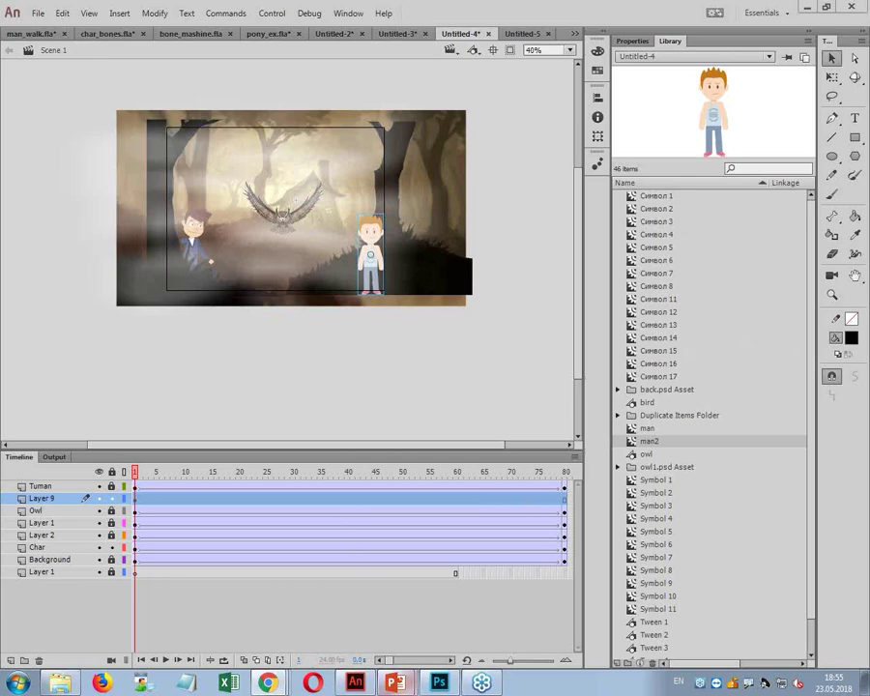
{"action": "mouse_move", "coordinate": [394, 683]}
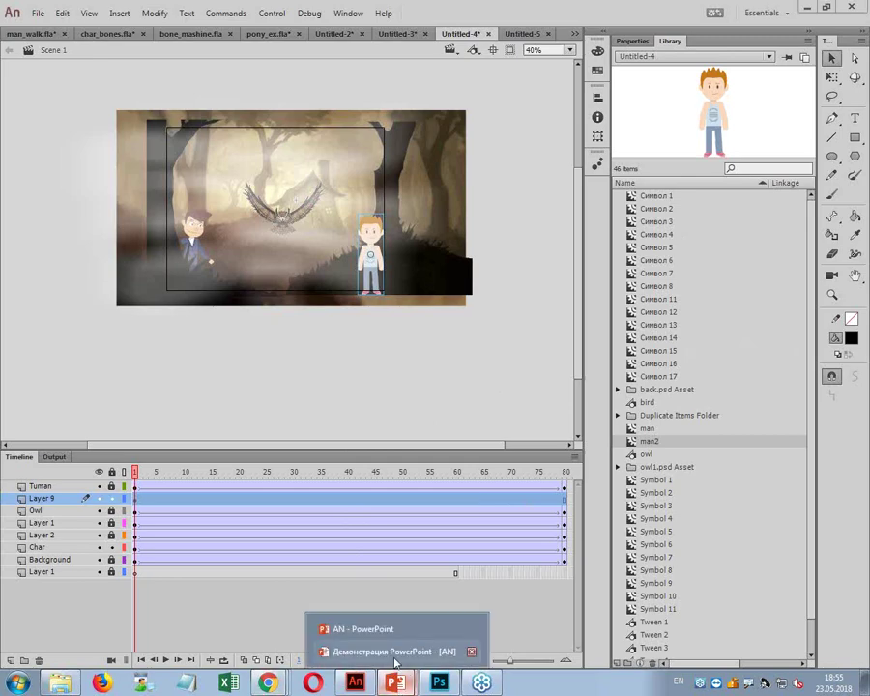
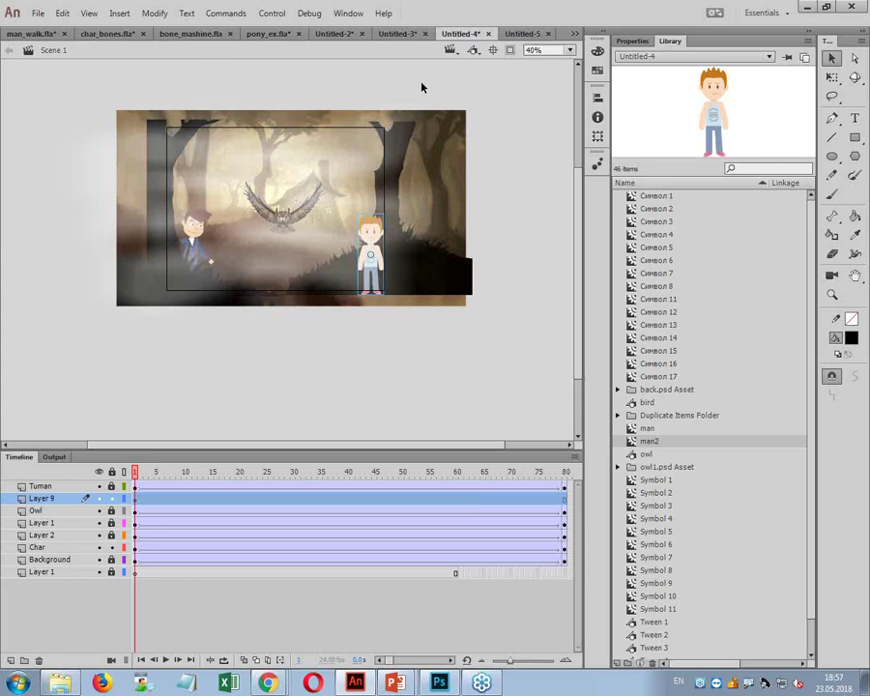
- Switch to the face.fla document and select the ear on the picture's left side of the face
{"action": "left_click", "coordinate": [574, 35]}
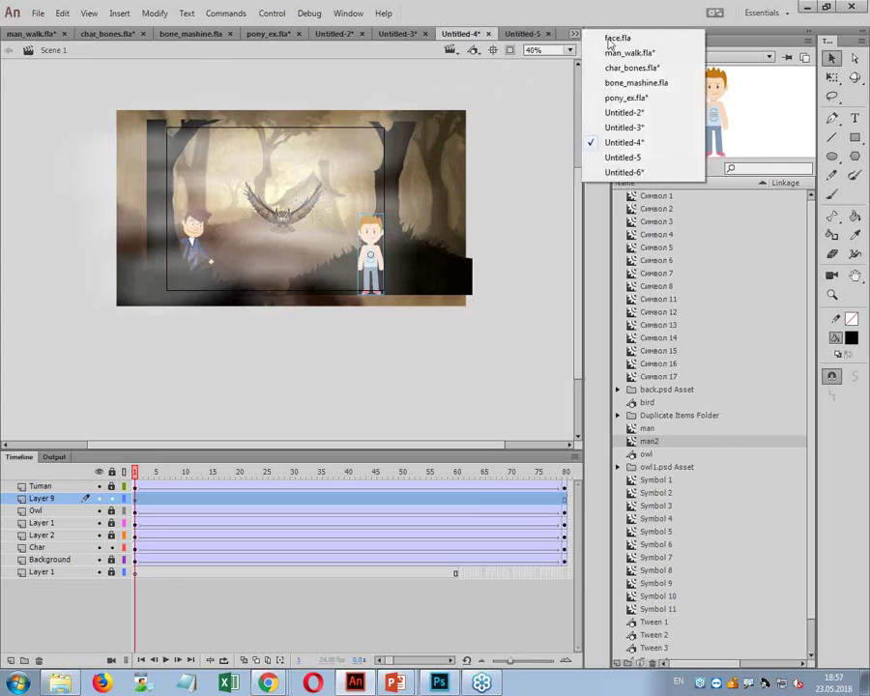
{"action": "left_click", "coordinate": [611, 37]}
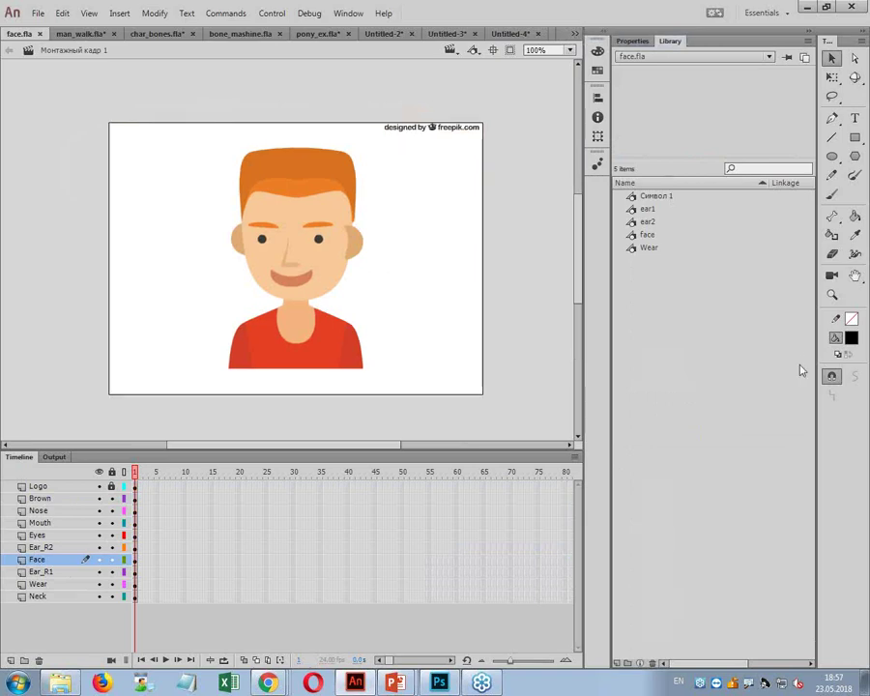
{"action": "left_click", "coordinate": [831, 295]}
{"action": "left_click_drag", "start_coordinate": [178, 151], "coordinate": [420, 369]}
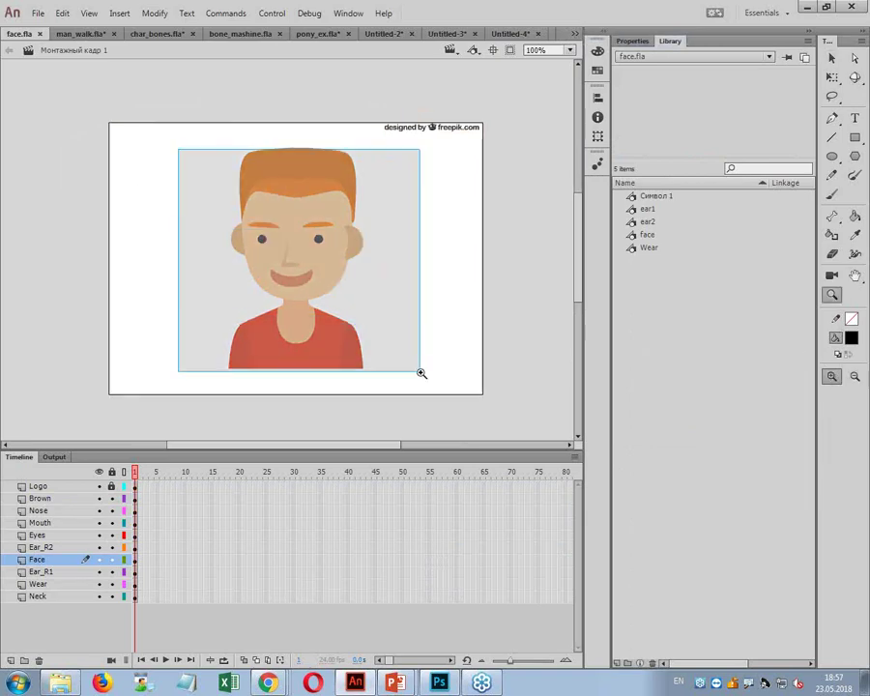
{"action": "left_click_drag", "start_coordinate": [365, 322], "coordinate": [374, 329]}
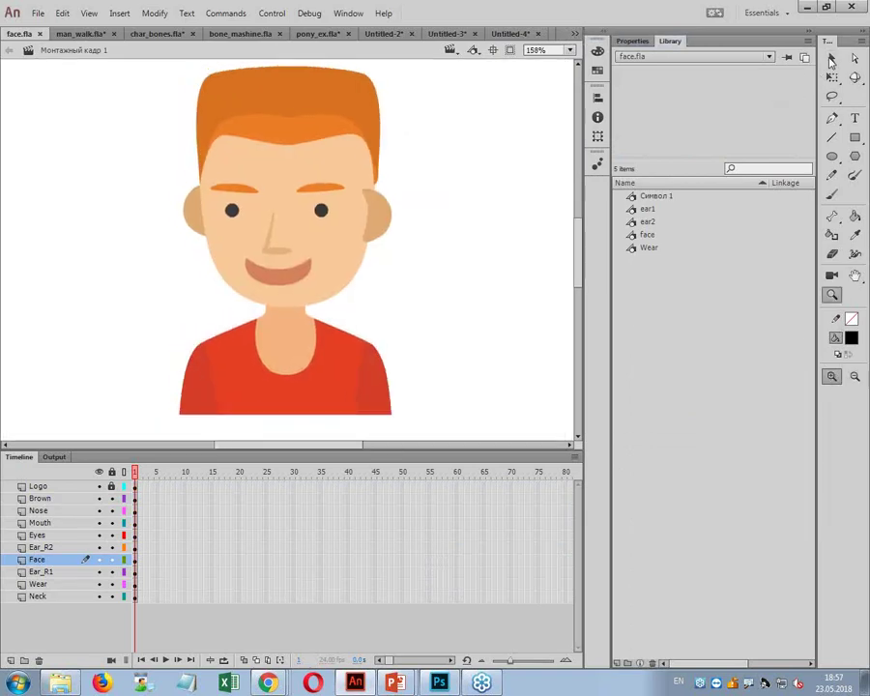
{"action": "key", "text": "v"}
{"action": "left_click", "coordinate": [198, 222]}
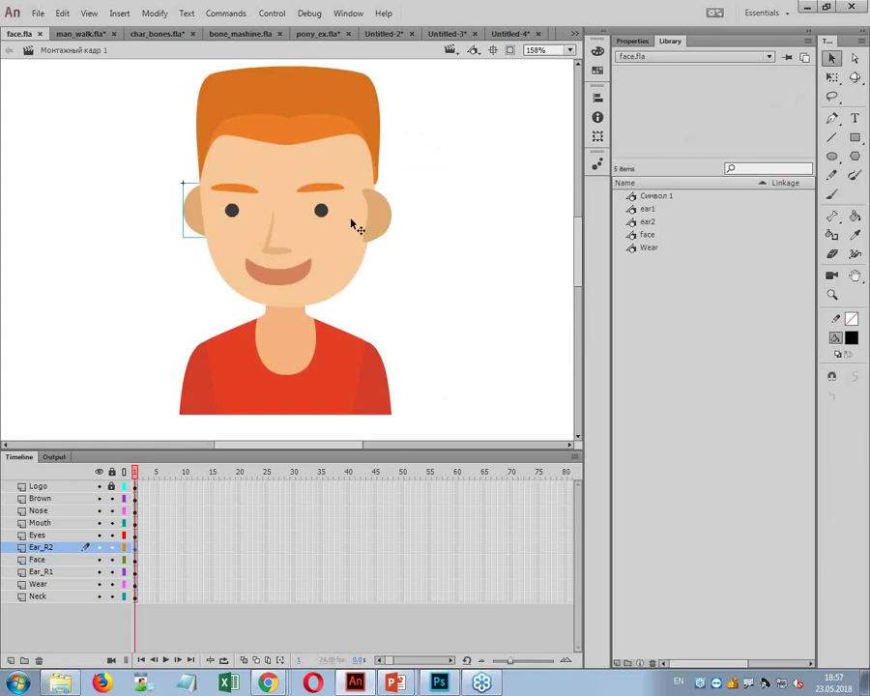
- Select the eyebrows on the face and show their instance properties
{"action": "left_click", "coordinate": [354, 224]}
{"action": "left_click", "coordinate": [323, 205]}
{"action": "left_click", "coordinate": [323, 189]}
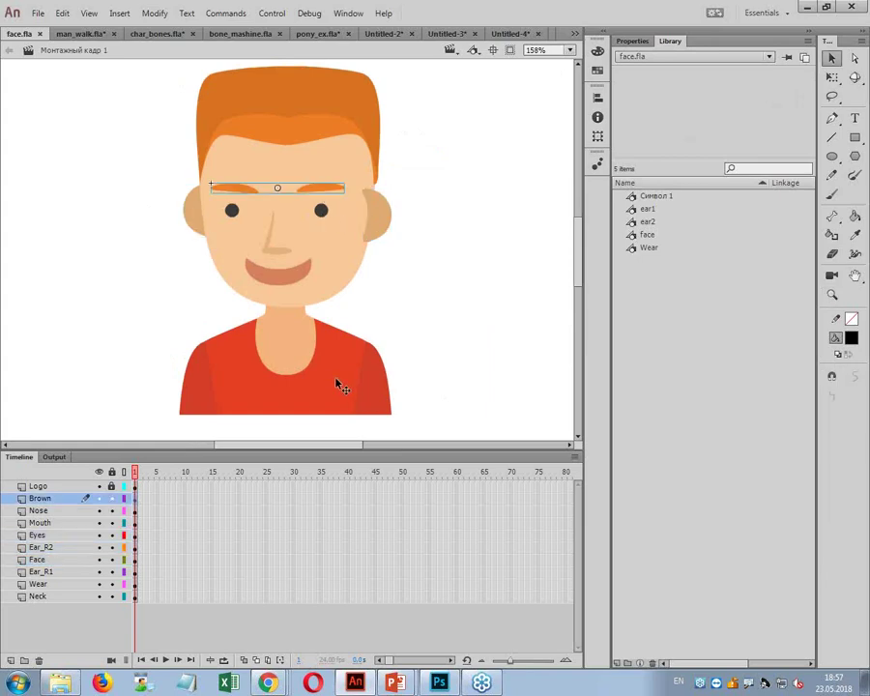
{"action": "left_click", "coordinate": [632, 40]}
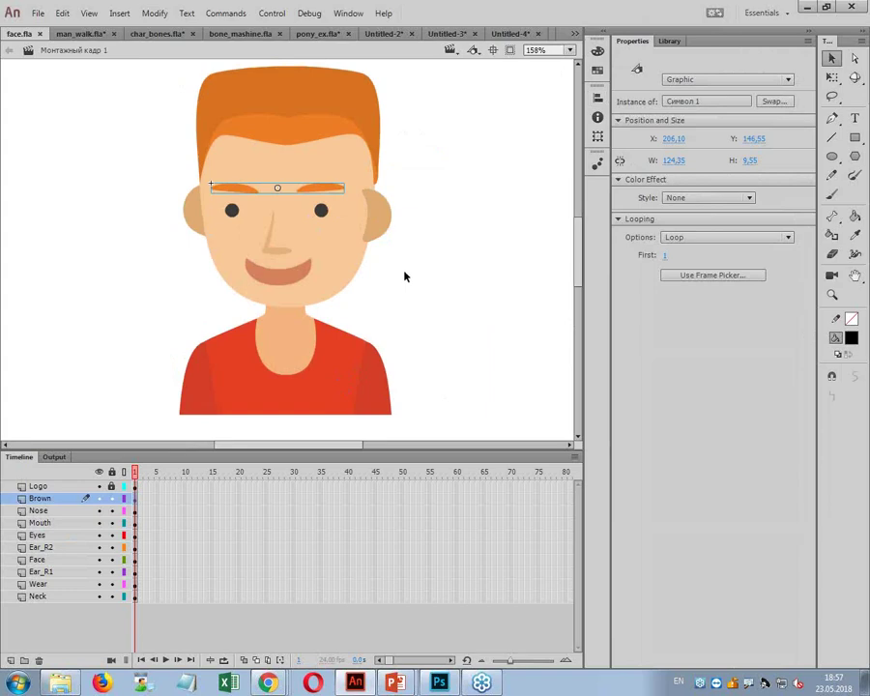
- Enlarge the ear on the picture's right side to about 33 x 61 px and the other ear to about 40 x 63 px with Free Transform
{"action": "left_click", "coordinate": [385, 228]}
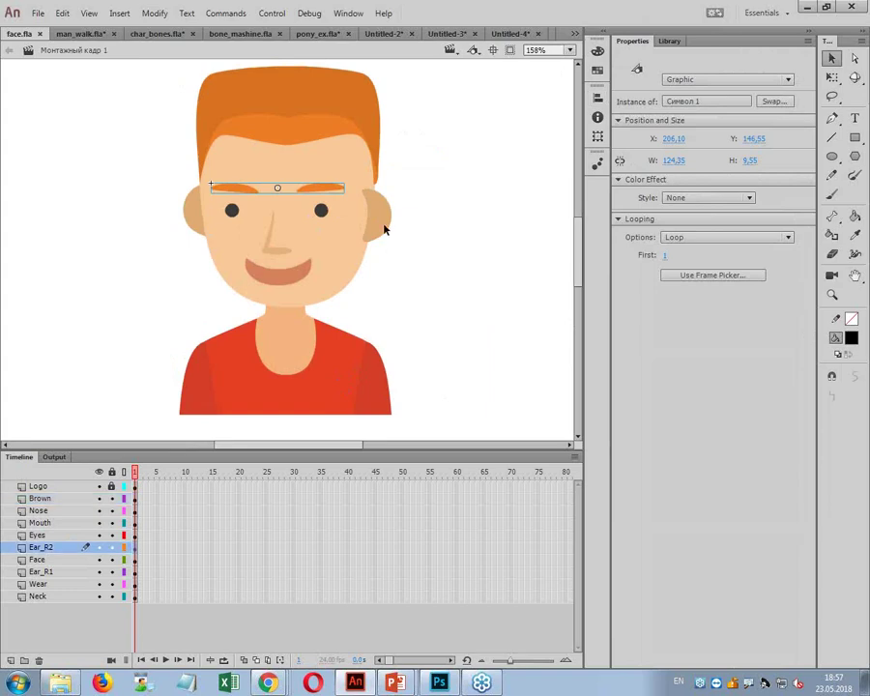
{"action": "key", "text": "q"}
{"action": "left_click_drag", "start_coordinate": [360, 245], "coordinate": [383, 234]}
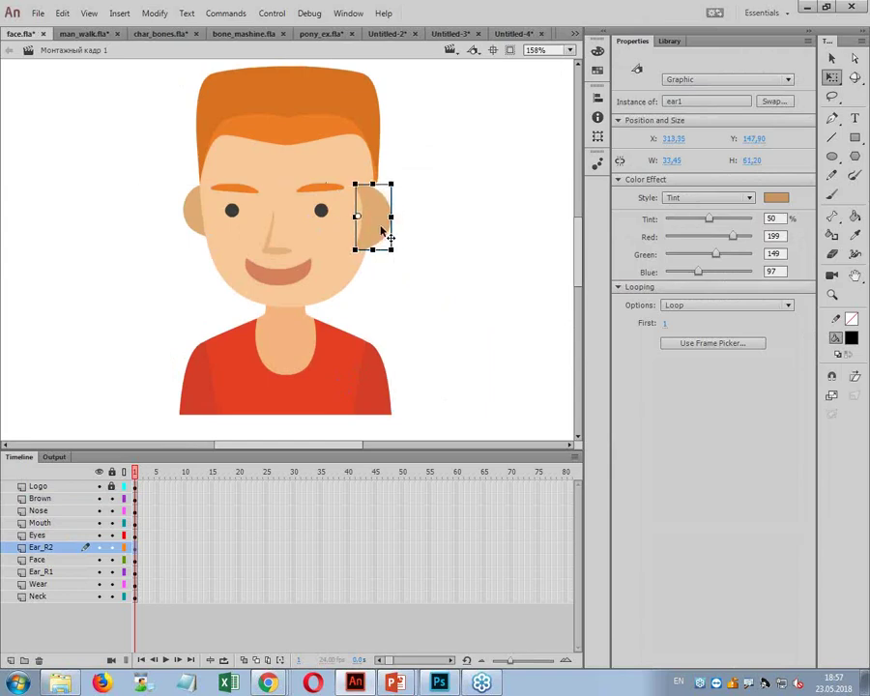
{"action": "left_click", "coordinate": [198, 222]}
{"action": "left_click_drag", "start_coordinate": [216, 236], "coordinate": [198, 235]}
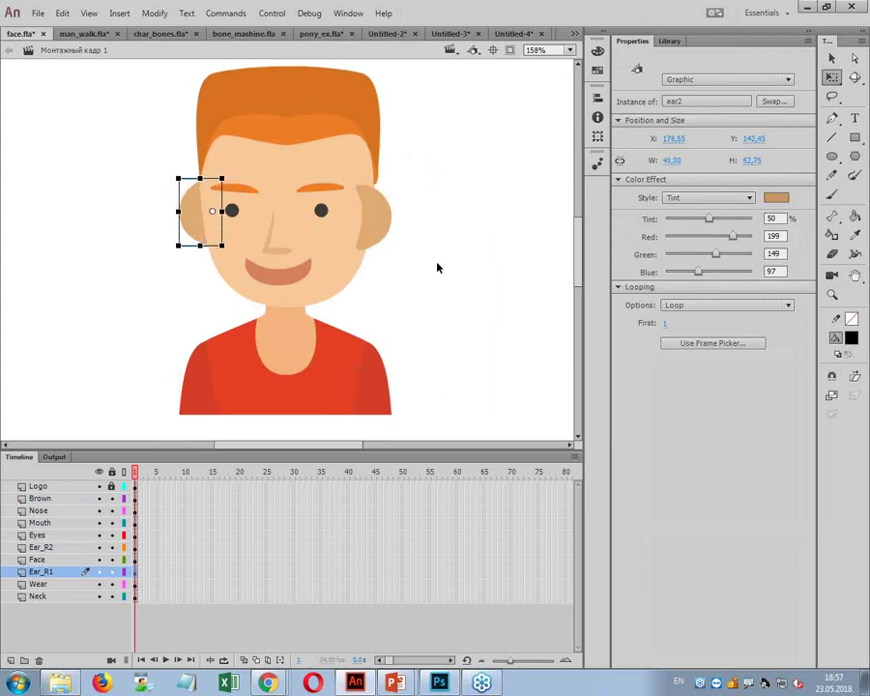
{"action": "left_click", "coordinate": [383, 232]}
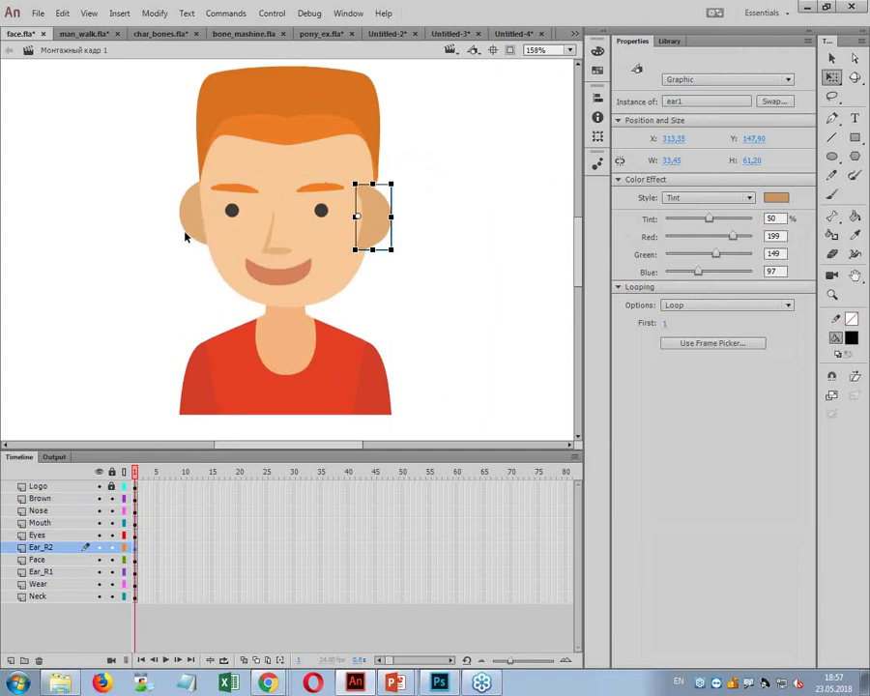
- Select frame 1 of all layers from Logo to Neck and create classic tweens on them
{"action": "left_click", "coordinate": [135, 547]}
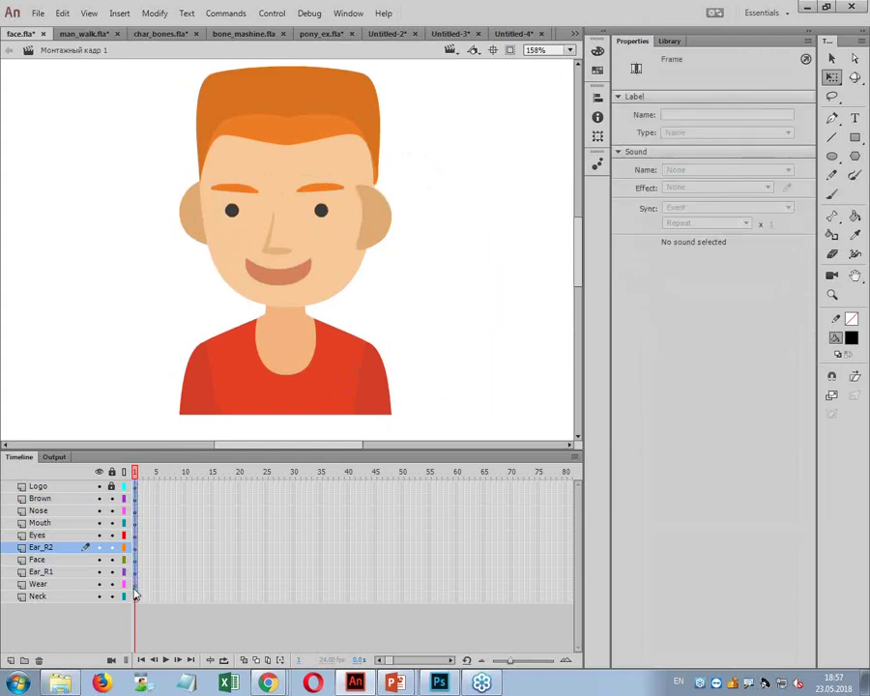
{"action": "left_click", "coordinate": [135, 597], "text": "shift"}
{"action": "right_click", "coordinate": [135, 596]}
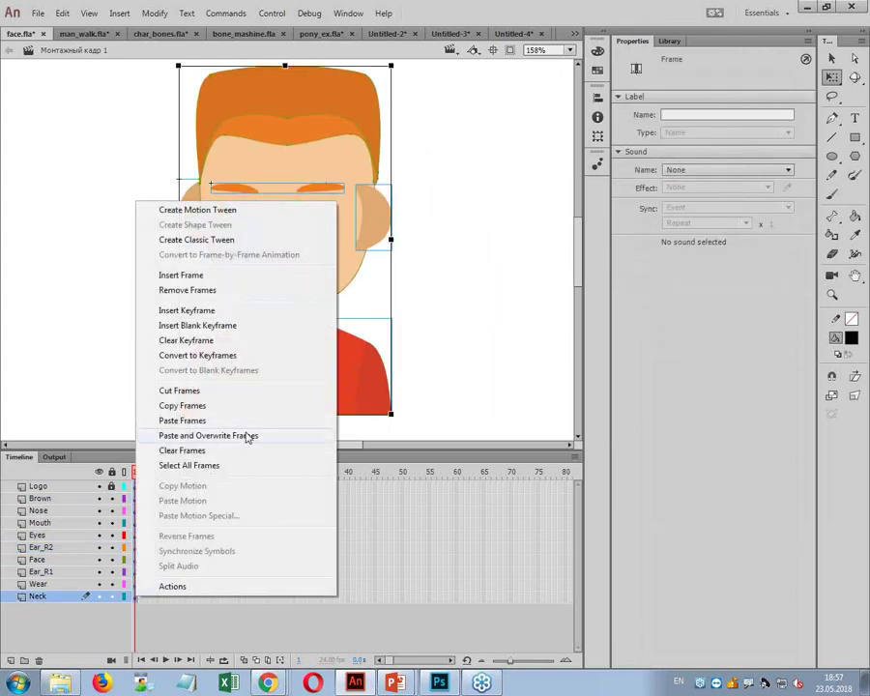
{"action": "left_click", "coordinate": [222, 240]}
{"action": "left_click", "coordinate": [386, 325]}
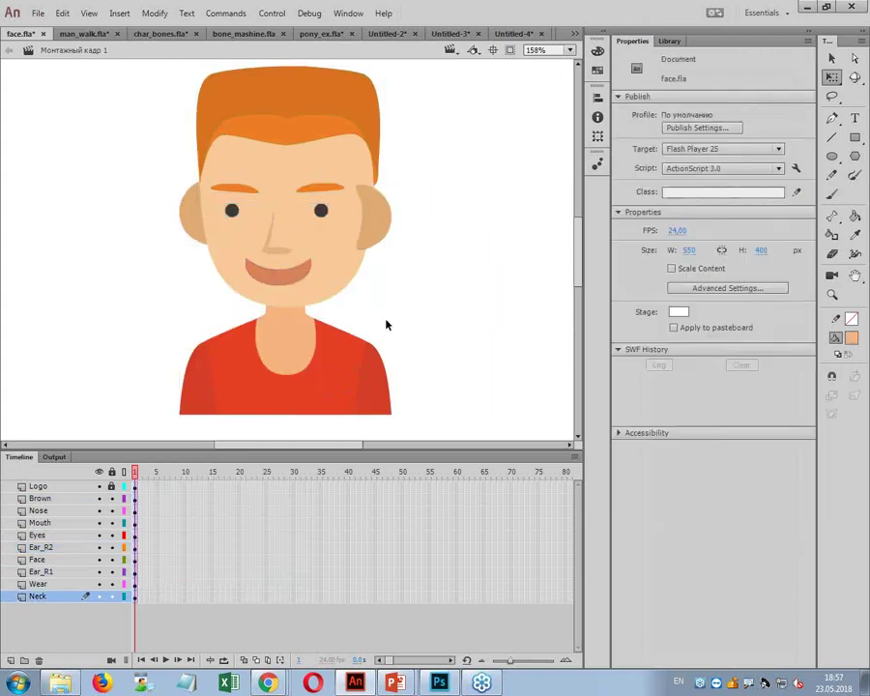
- On frame 1, select the eyebrows, eyes, nose and mouth together and shift them slightly left and up to about X 202, Y 145
{"action": "left_click", "coordinate": [241, 187]}
{"action": "left_click", "coordinate": [232, 211], "text": "shift"}
{"action": "left_click", "coordinate": [276, 249], "text": "shift"}
{"action": "left_click", "coordinate": [295, 281], "text": "shift"}
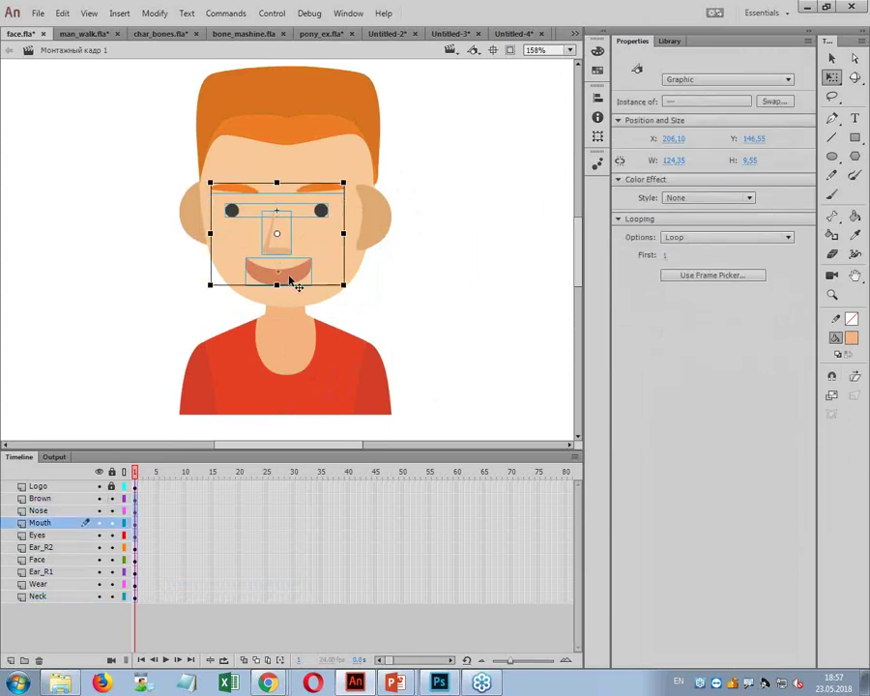
{"action": "key", "text": "ctrl+h"}
{"action": "left_click_drag", "start_coordinate": [285, 281], "coordinate": [285, 282]}
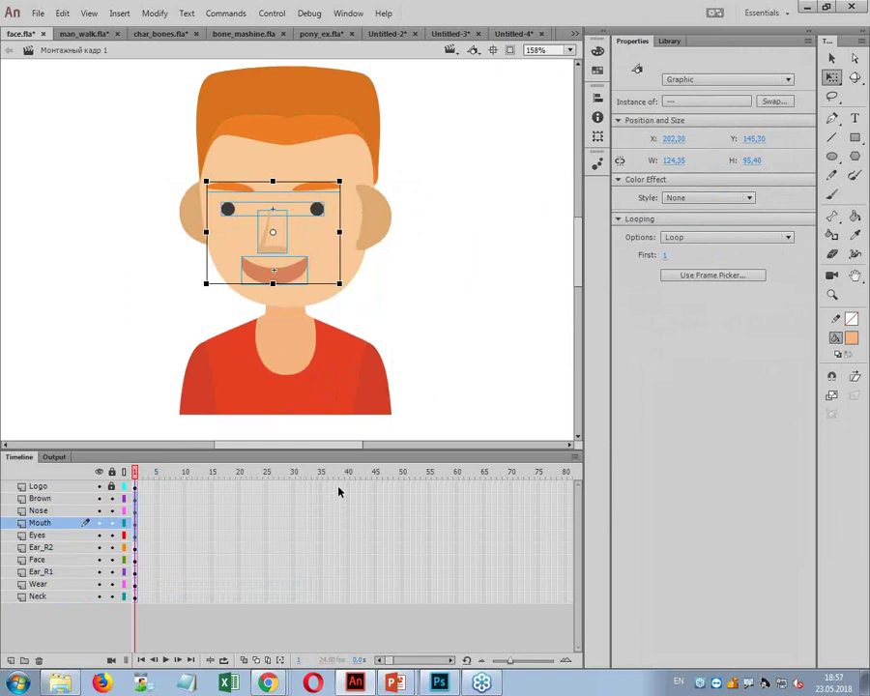
- Insert keyframes at frame 40 on all layers from Logo to Neck
{"action": "left_click_drag", "start_coordinate": [346, 485], "coordinate": [350, 604]}
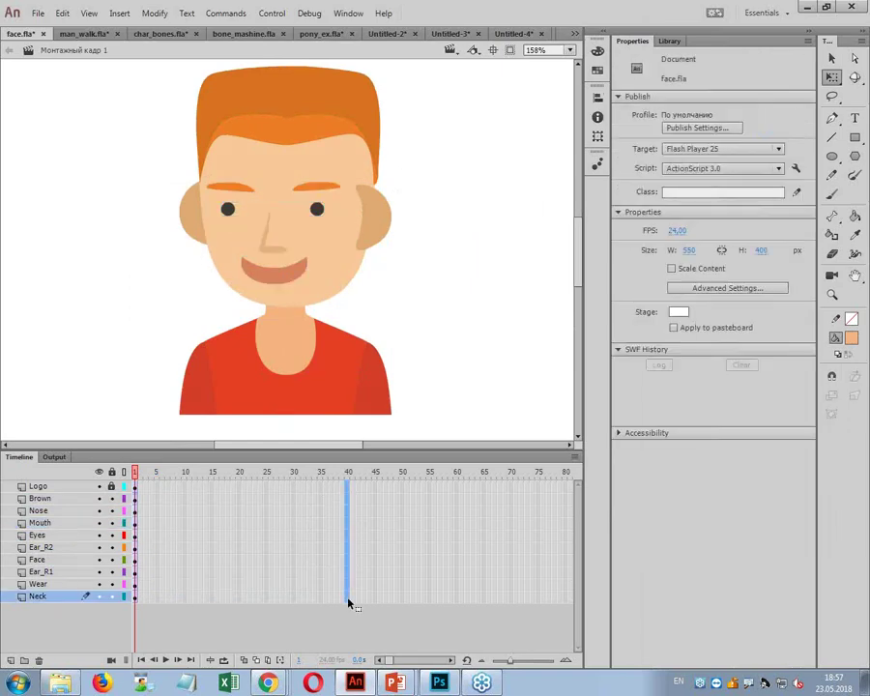
{"action": "key", "text": "F6"}
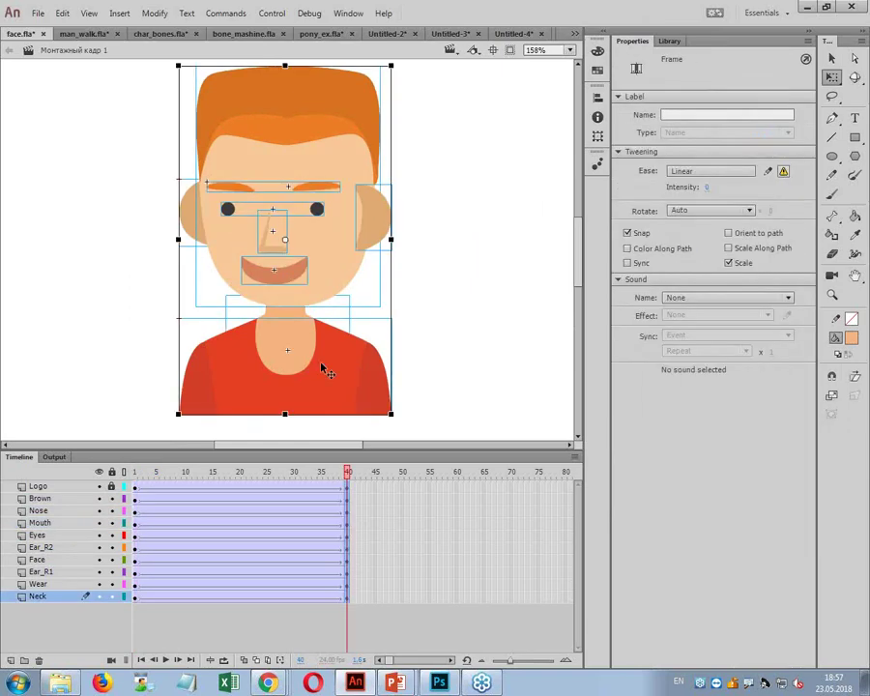
{"action": "left_click", "coordinate": [442, 255]}
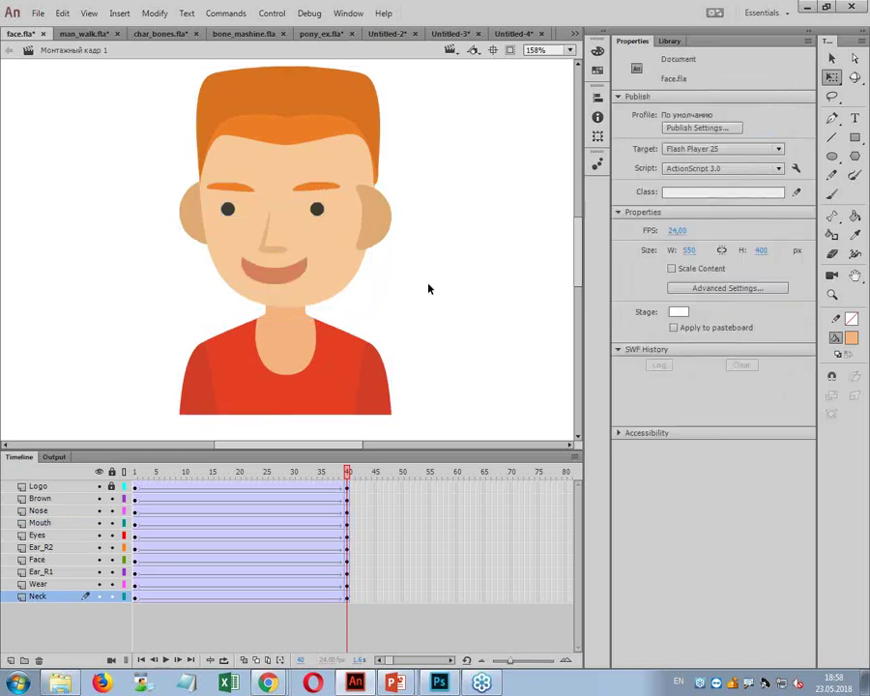
- On frame 40, shift the eyebrows, eyes, nose and mouth toward the picture's right, and nudge both ears the same way
{"action": "left_click", "coordinate": [319, 211]}
{"action": "left_click", "coordinate": [276, 252], "text": "shift"}
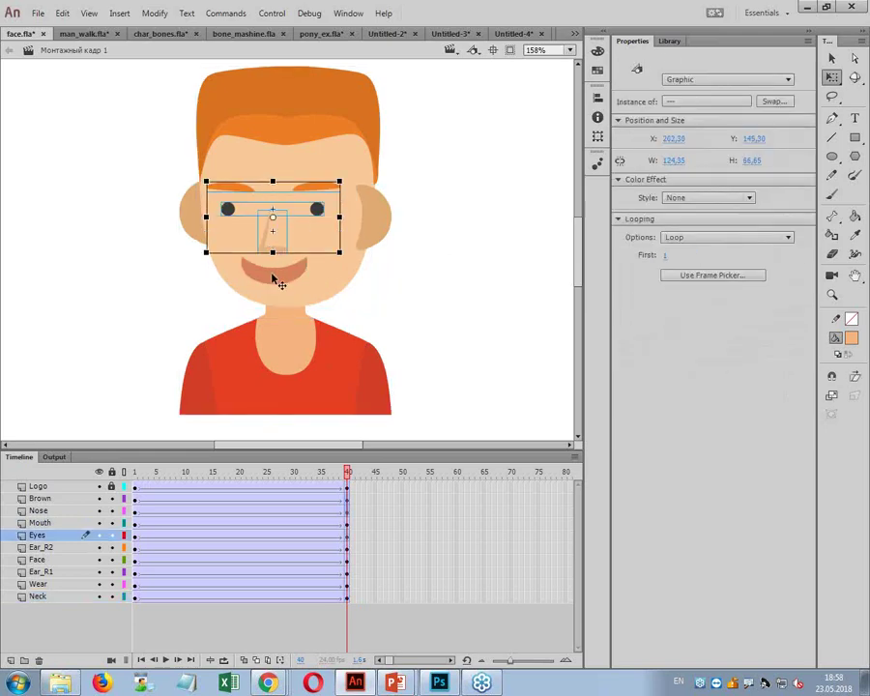
{"action": "left_click", "coordinate": [276, 280], "text": "shift"}
{"action": "left_click_drag", "start_coordinate": [277, 280], "coordinate": [321, 282]}
{"action": "left_click", "coordinate": [384, 231]}
{"action": "left_click_drag", "start_coordinate": [383, 230], "coordinate": [394, 234]}
{"action": "left_click_drag", "start_coordinate": [191, 225], "coordinate": [200, 228]}
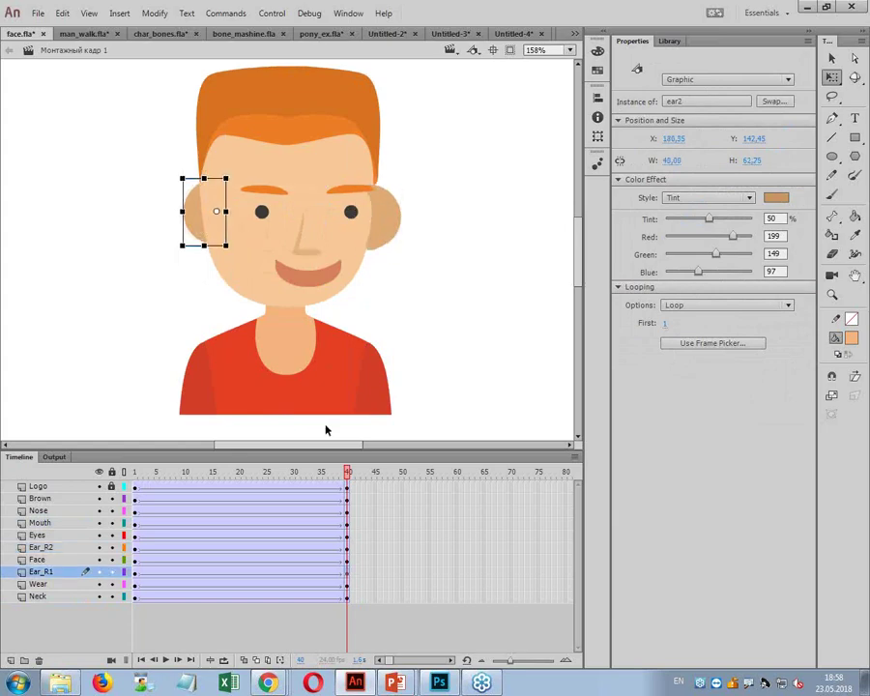
- On frame 1, nudge the ear on the picture's left side slightly outward, and scrub to frame 40 to preview the head turn
{"action": "left_click", "coordinate": [136, 471]}
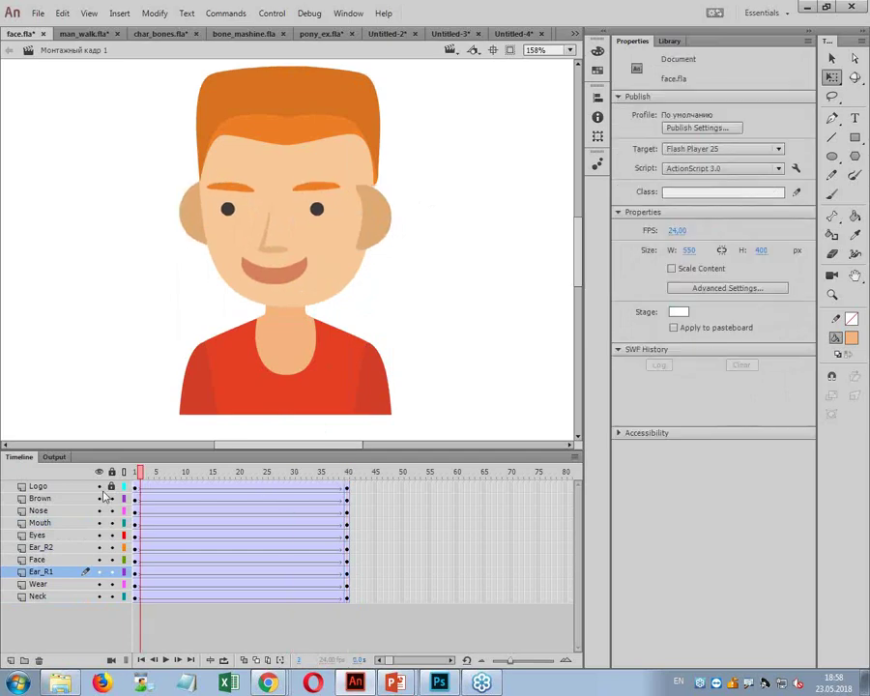
{"action": "left_click", "coordinate": [193, 226]}
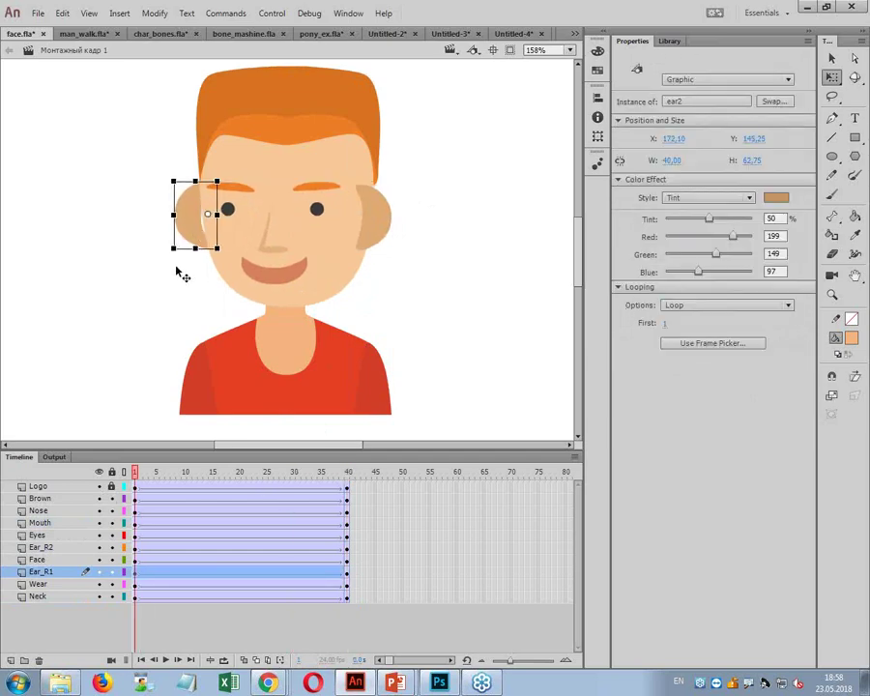
{"action": "left_click_drag", "start_coordinate": [193, 228], "coordinate": [199, 229]}
{"action": "left_click", "coordinate": [140, 473]}
{"action": "left_click_drag", "start_coordinate": [140, 473], "coordinate": [351, 476]}
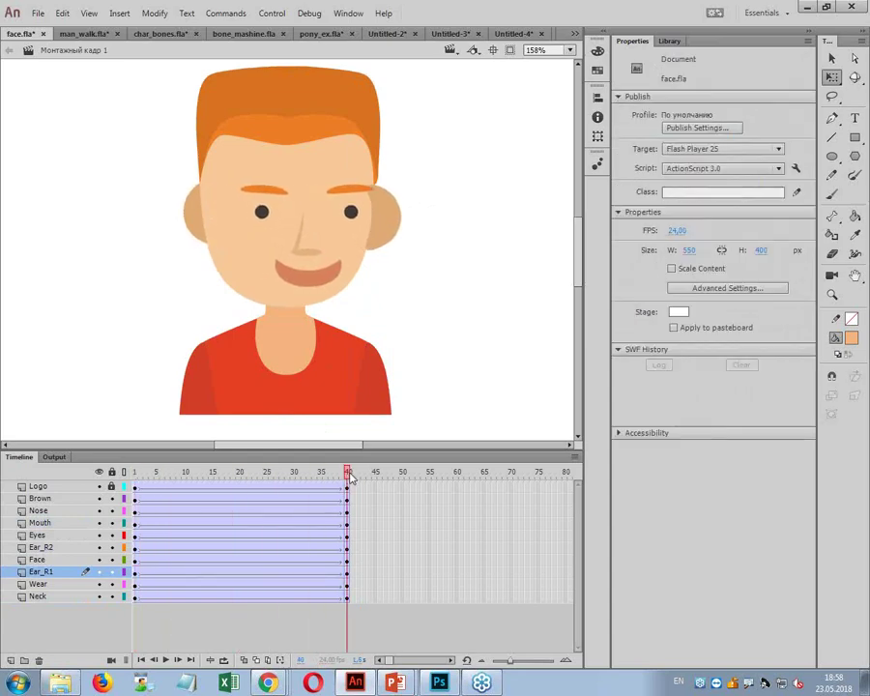
{"action": "key", "text": "shift+comma"}
- Open the head and hair symbol for editing and create a shape tween on Layer 1 with a keyframe at frame 40
{"action": "left_click", "coordinate": [327, 147]}
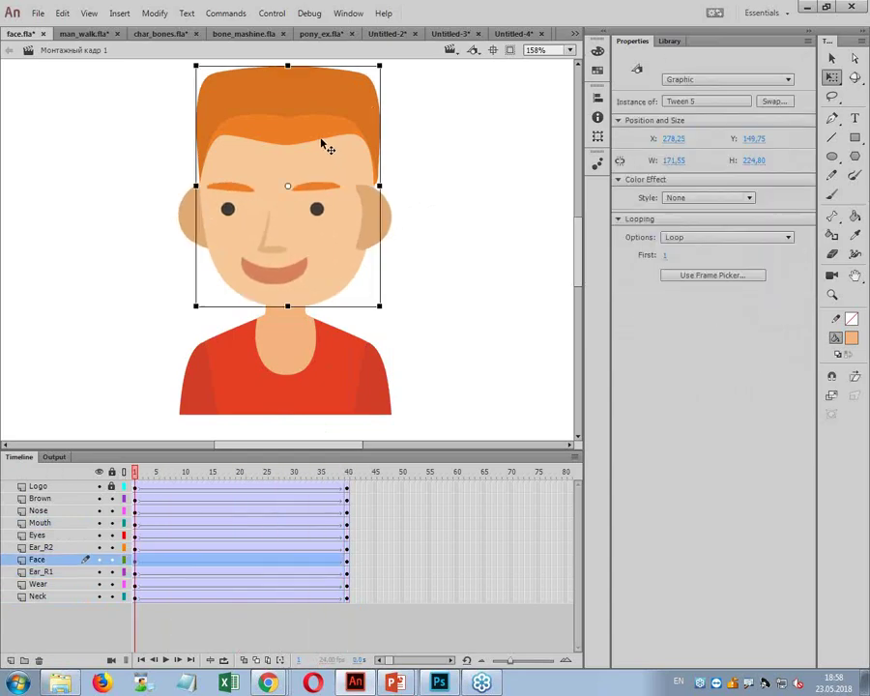
{"action": "key", "text": "v"}
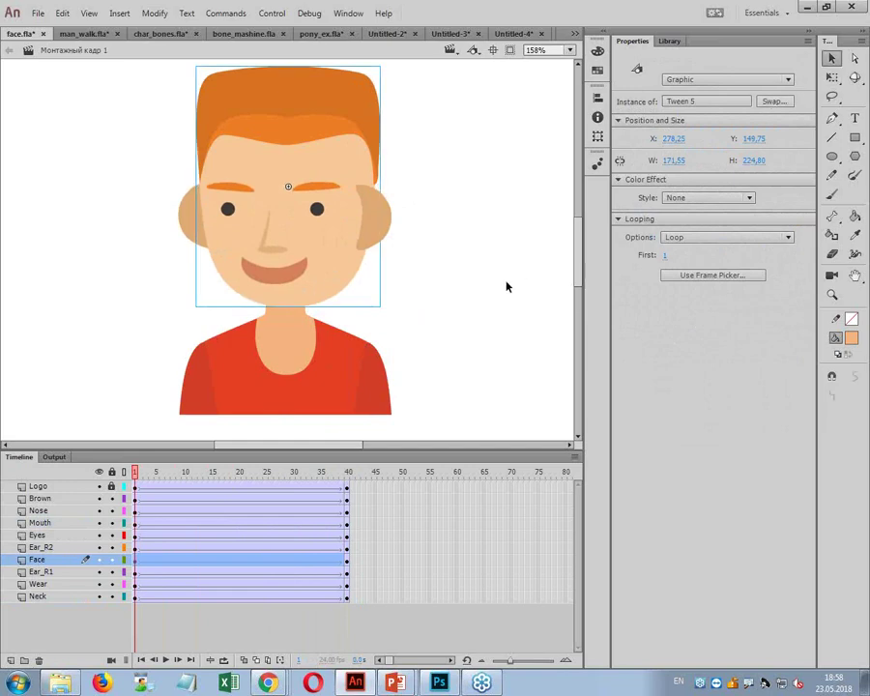
{"action": "double_click", "coordinate": [338, 131]}
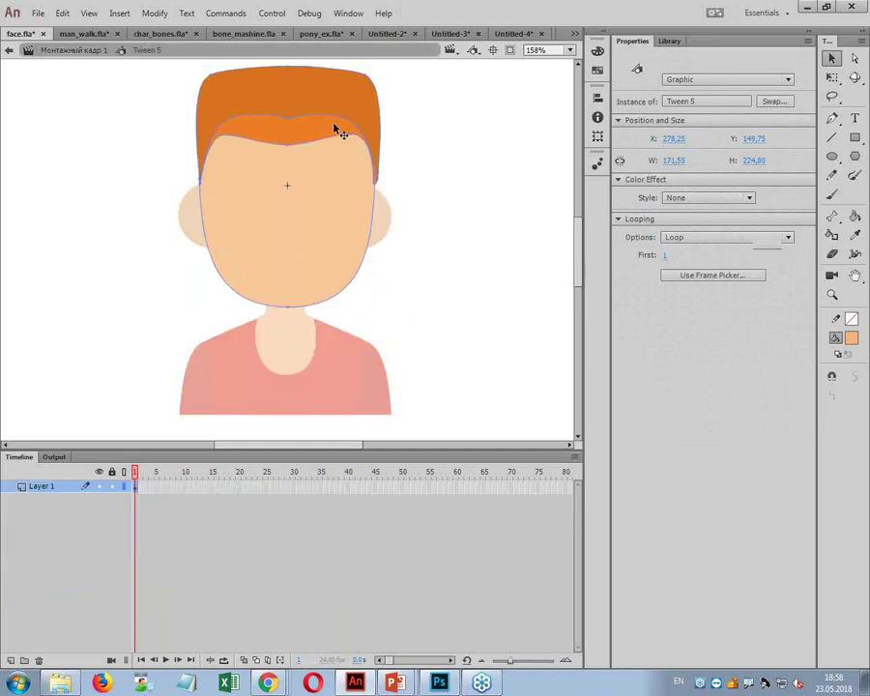
{"action": "left_click", "coordinate": [430, 185]}
{"action": "right_click", "coordinate": [137, 488]}
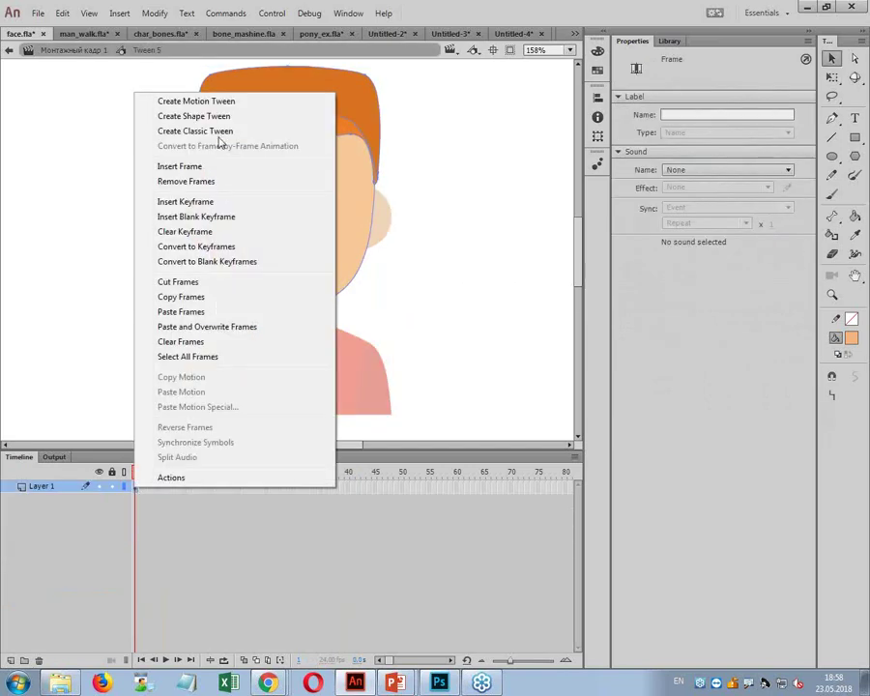
{"action": "left_click", "coordinate": [154, 114]}
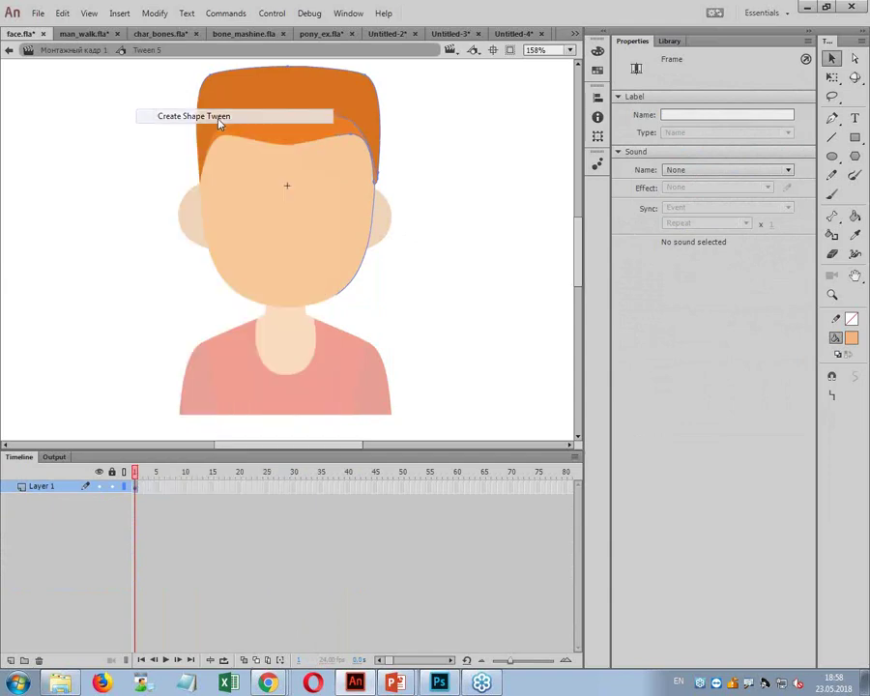
{"action": "left_click", "coordinate": [346, 491]}
{"action": "key", "text": "F5"}
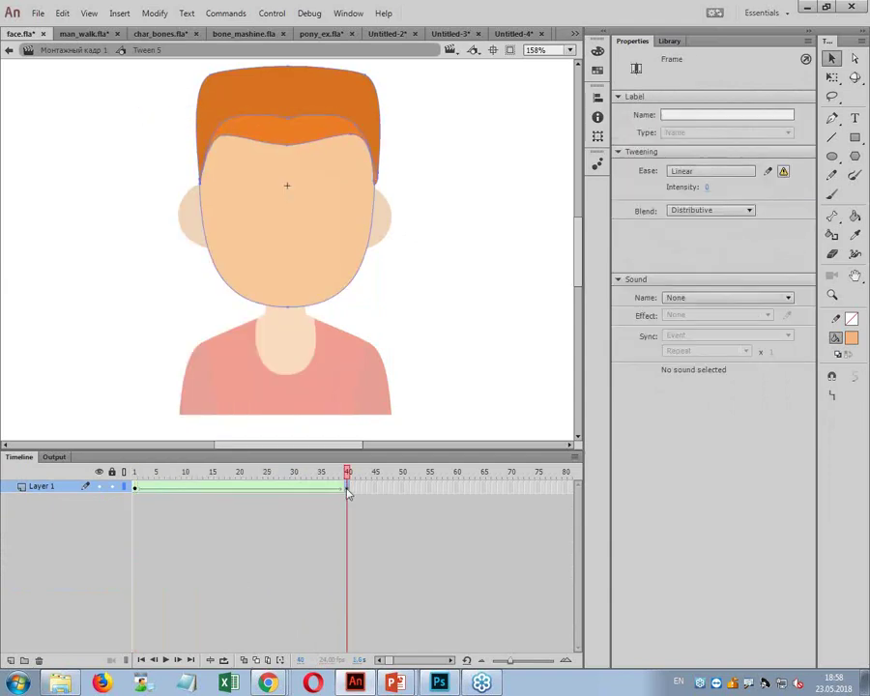
- On frame 1 of the head symbol, move the middle anchor points of the fringe's upper and lower edges left with the Subselection tool
{"action": "left_click", "coordinate": [855, 58]}
{"action": "left_click", "coordinate": [440, 198]}
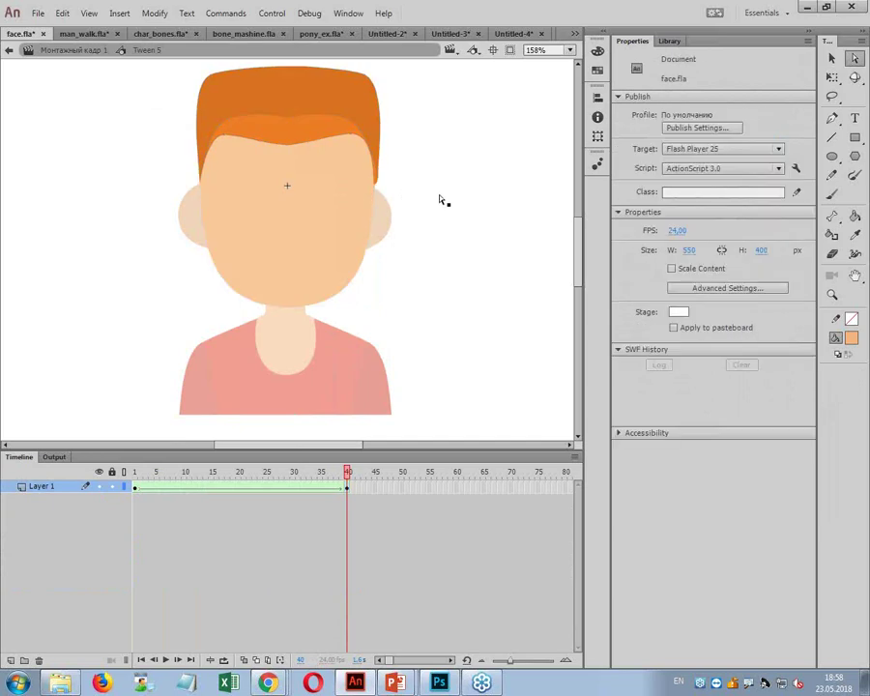
{"action": "left_click", "coordinate": [136, 472]}
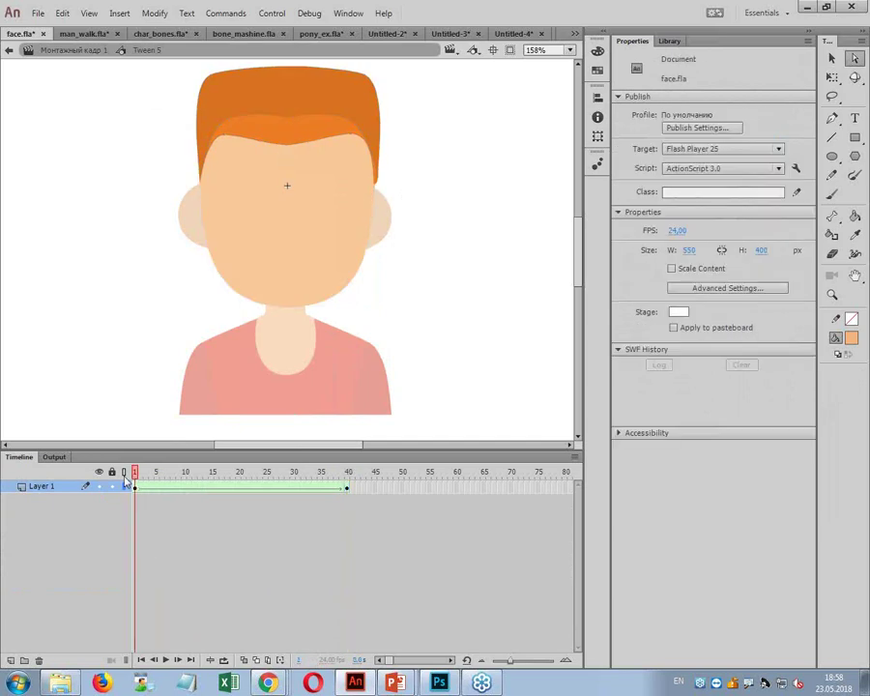
{"action": "left_click", "coordinate": [291, 136]}
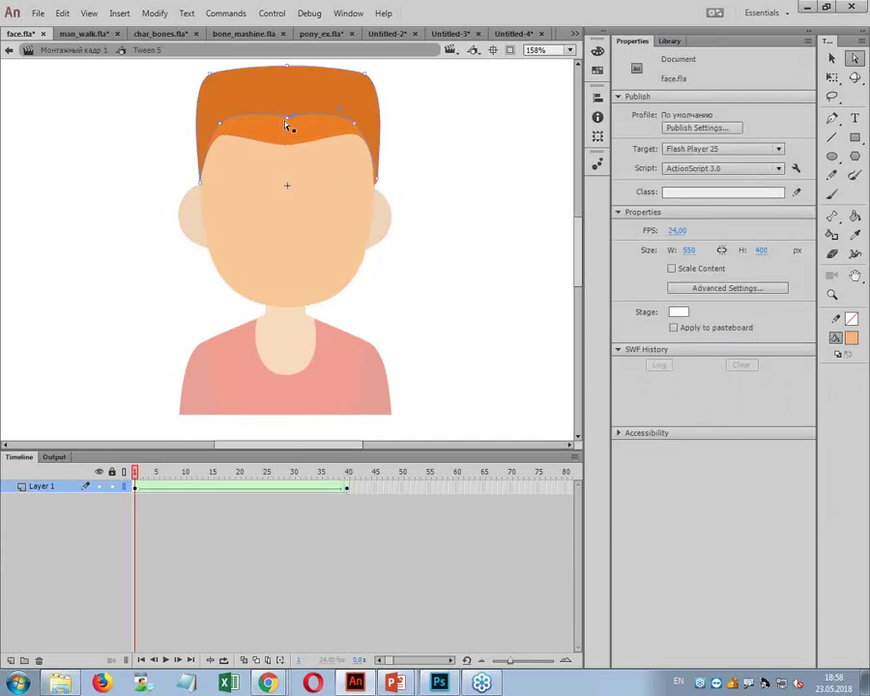
{"action": "left_click", "coordinate": [287, 148]}
{"action": "left_click", "coordinate": [285, 147]}
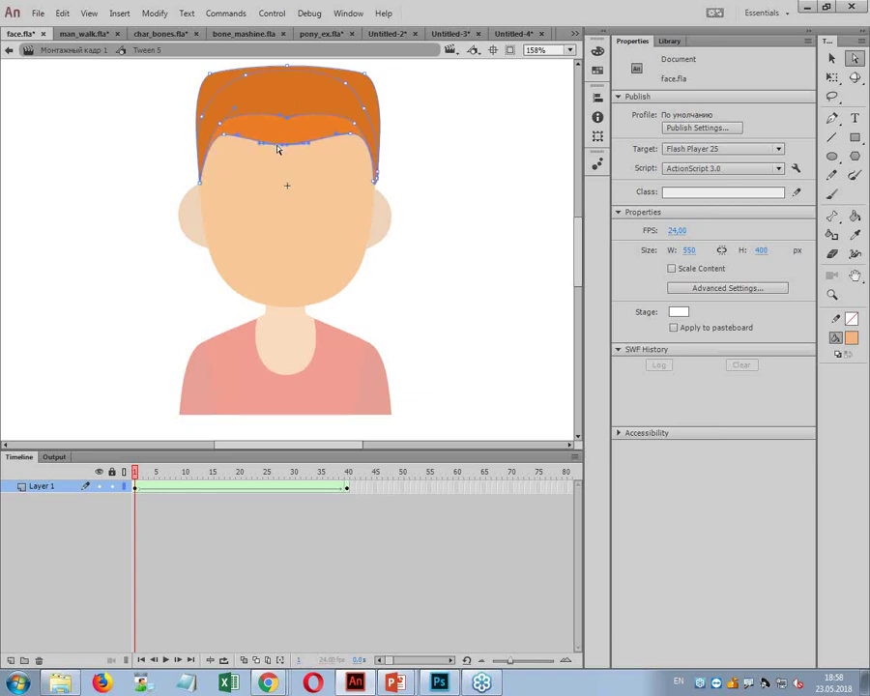
{"action": "left_click", "coordinate": [271, 123]}
{"action": "mouse_move", "coordinate": [272, 125]}
{"action": "left_mouse_down"}
{"action": "mouse_move", "coordinate": [272, 140]}
{"action": "mouse_move", "coordinate": [274, 132]}
{"action": "left_mouse_up"}
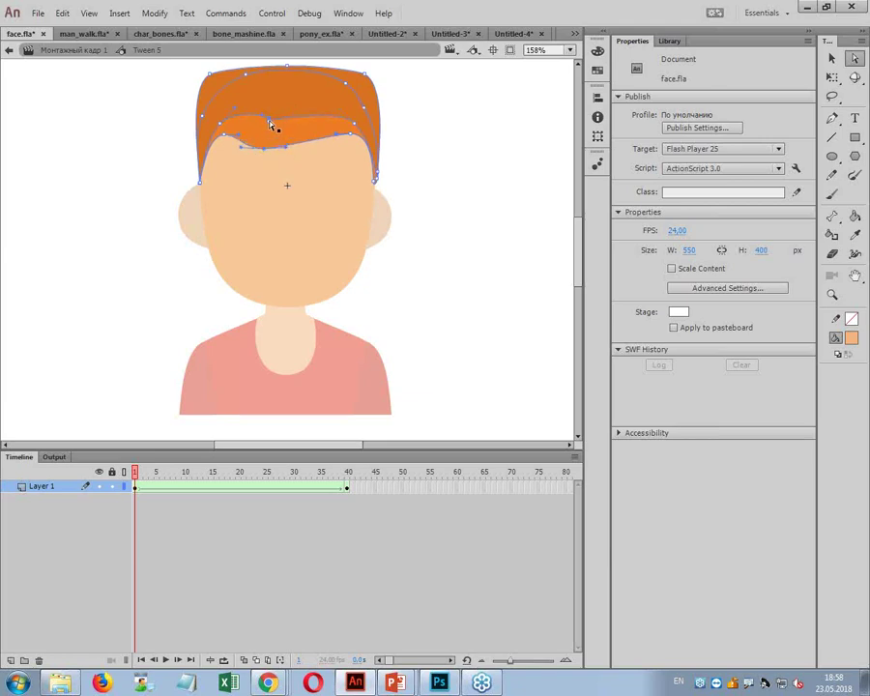
{"action": "left_click", "coordinate": [434, 220]}
- On frame 40 of the head symbol, move the fringe's middle anchor points right and scrub the timeline to check the shape tween
{"action": "left_click_drag", "start_coordinate": [137, 472], "coordinate": [351, 486]}
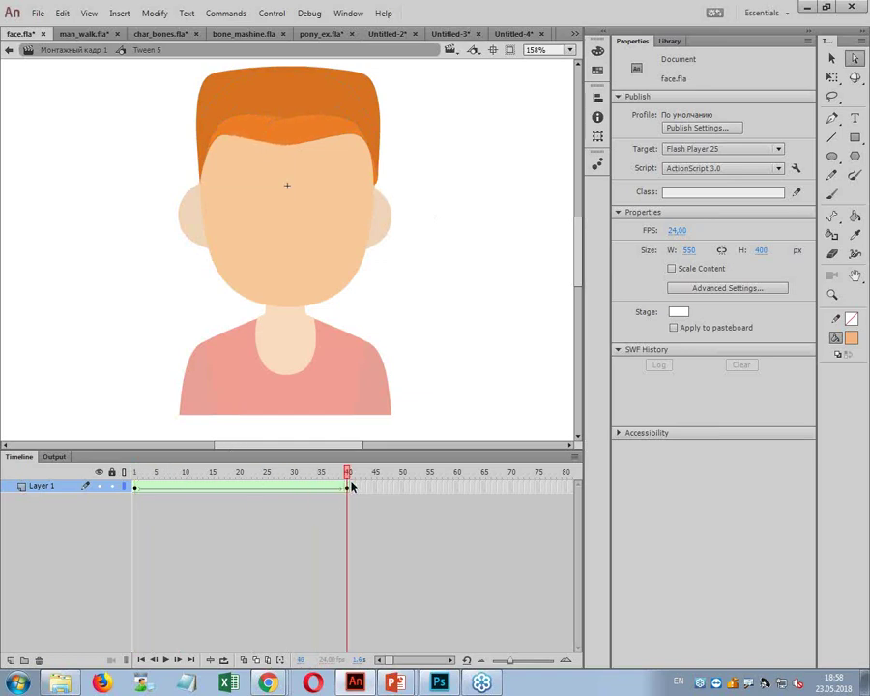
{"action": "left_click", "coordinate": [310, 89]}
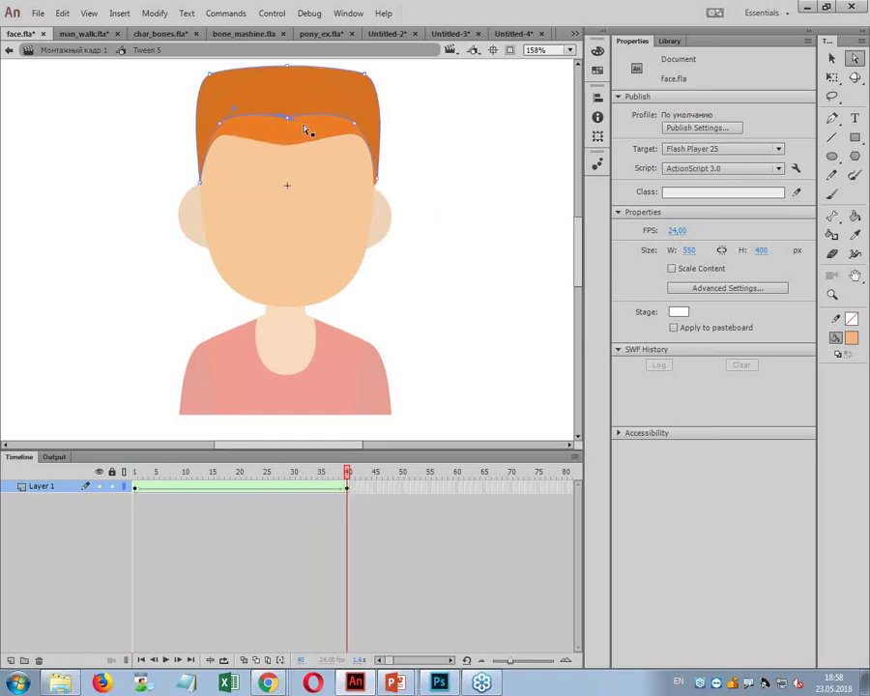
{"action": "left_click_drag", "start_coordinate": [301, 126], "coordinate": [308, 157]}
{"action": "left_click", "coordinate": [423, 398]}
{"action": "mouse_move", "coordinate": [347, 472]}
{"action": "left_mouse_down"}
{"action": "mouse_move", "coordinate": [124, 478]}
{"action": "mouse_move", "coordinate": [358, 484]}
{"action": "left_mouse_up"}
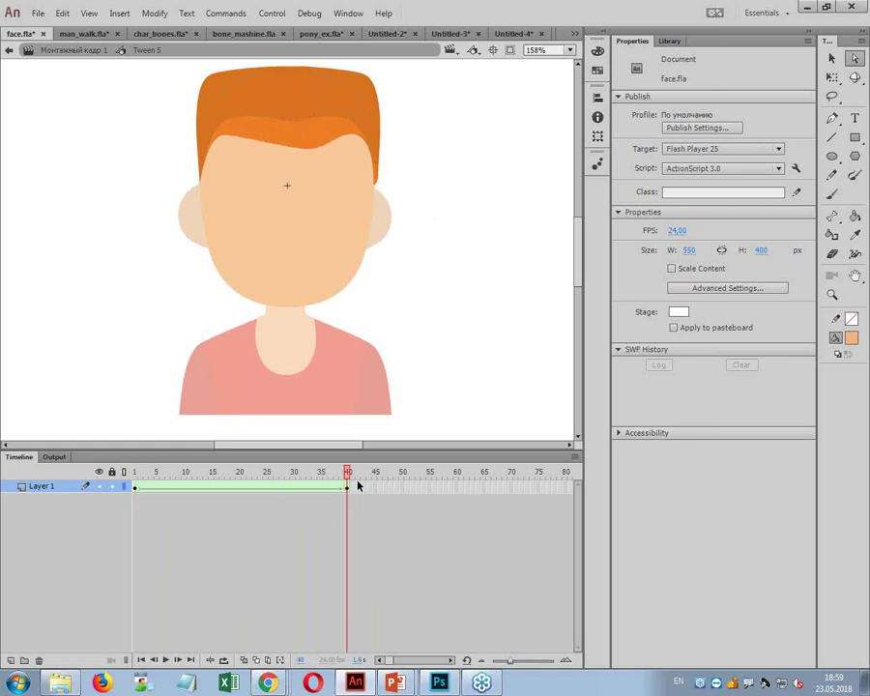
- Return to the main scene, test the movie to view the head turn, and close the preview
{"action": "left_click", "coordinate": [60, 51]}
{"action": "key", "text": "ctrl+Return"}
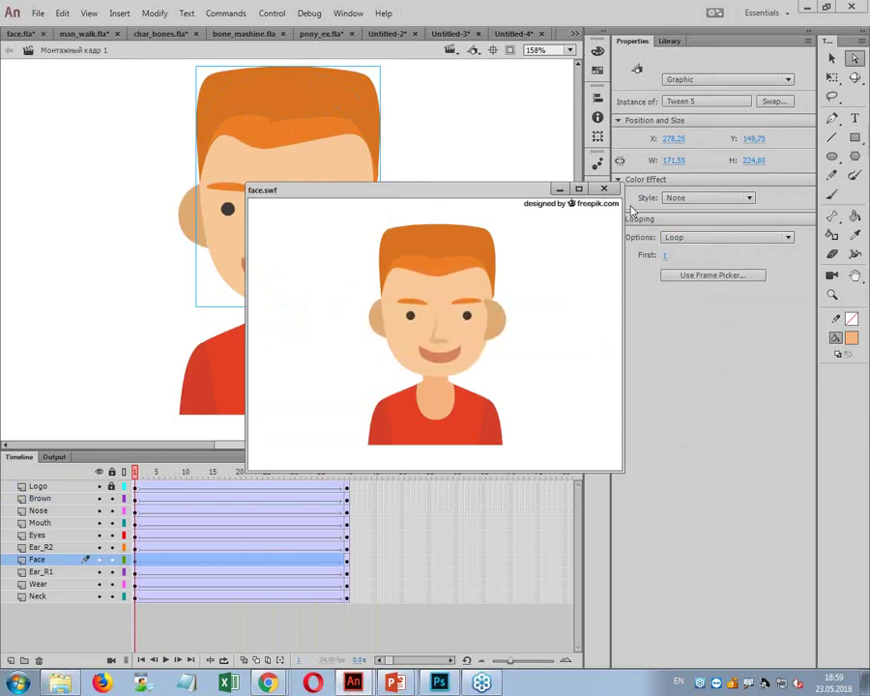
{"action": "key", "text": "ctrl+w"}
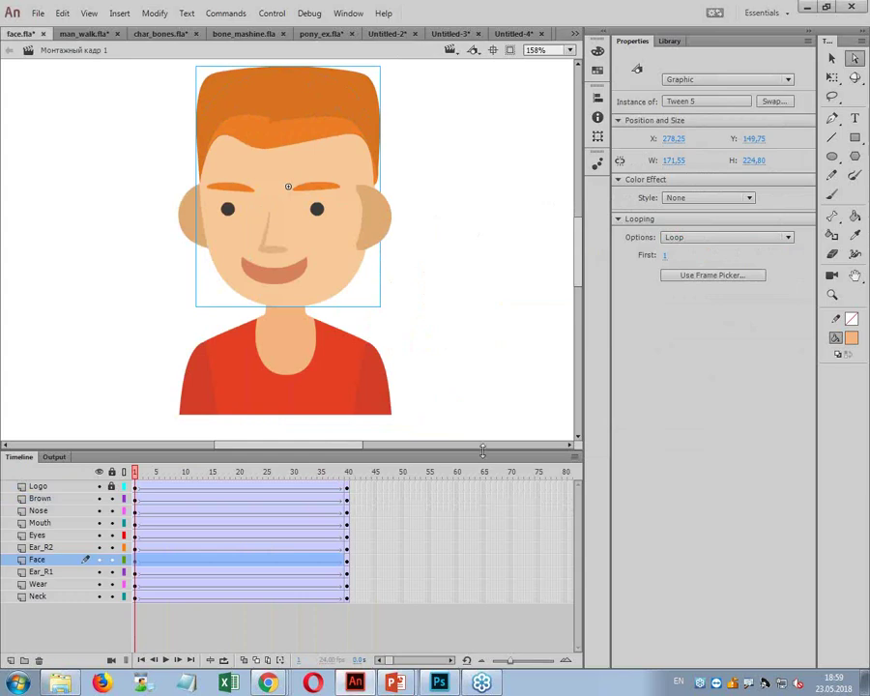
- Enlarge the timeline and add a new layer directly above the Ear_R1 layer
{"action": "left_click_drag", "start_coordinate": [485, 452], "coordinate": [487, 440]}
{"action": "left_click", "coordinate": [40, 559]}
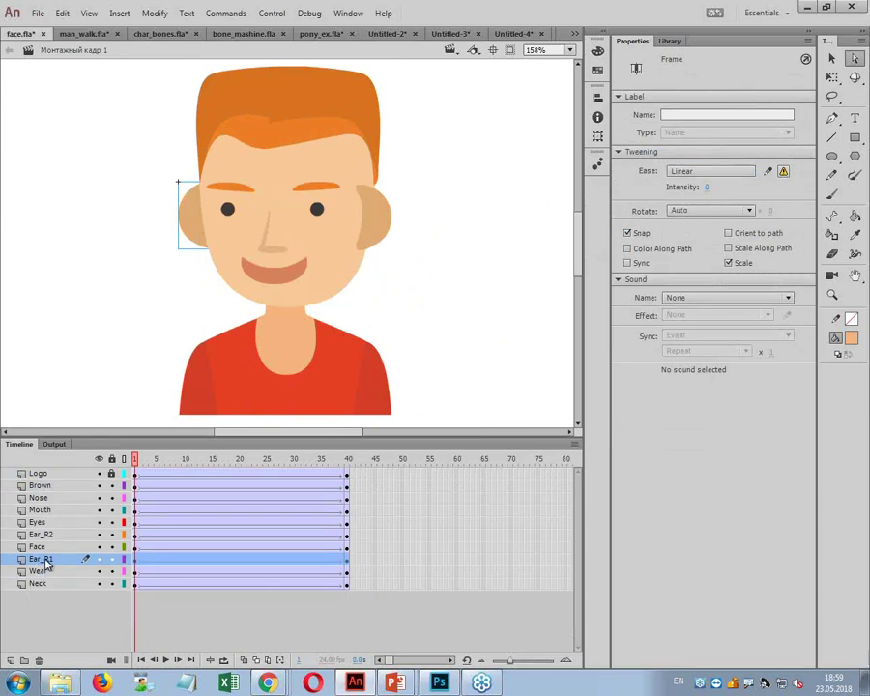
{"action": "mouse_move", "coordinate": [46, 565]}
{"action": "left_mouse_down"}
{"action": "mouse_move", "coordinate": [44, 548]}
{"action": "mouse_move", "coordinate": [46, 559]}
{"action": "left_mouse_up"}
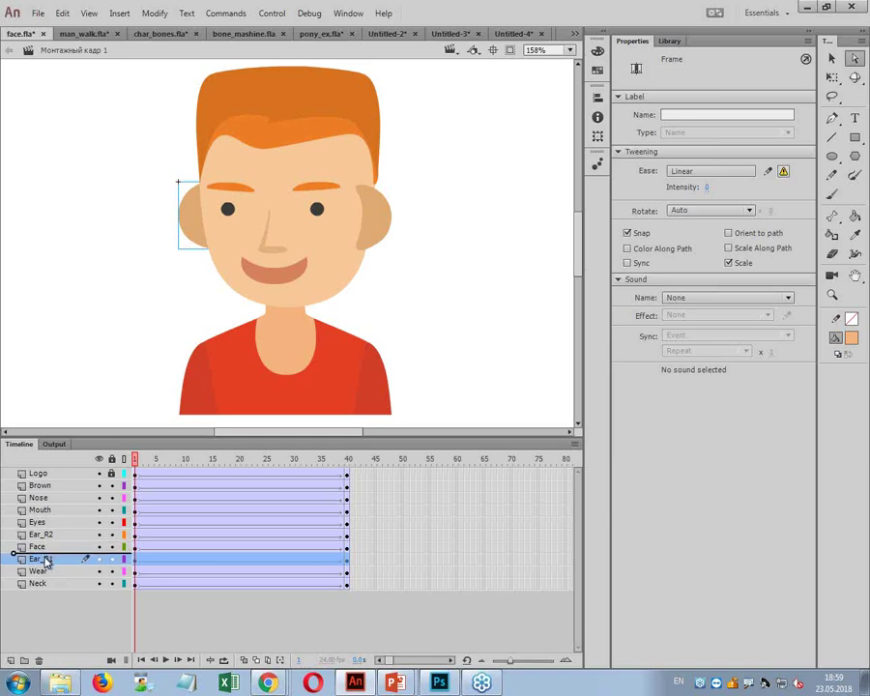
{"action": "left_click_drag", "start_coordinate": [46, 559], "coordinate": [44, 559]}
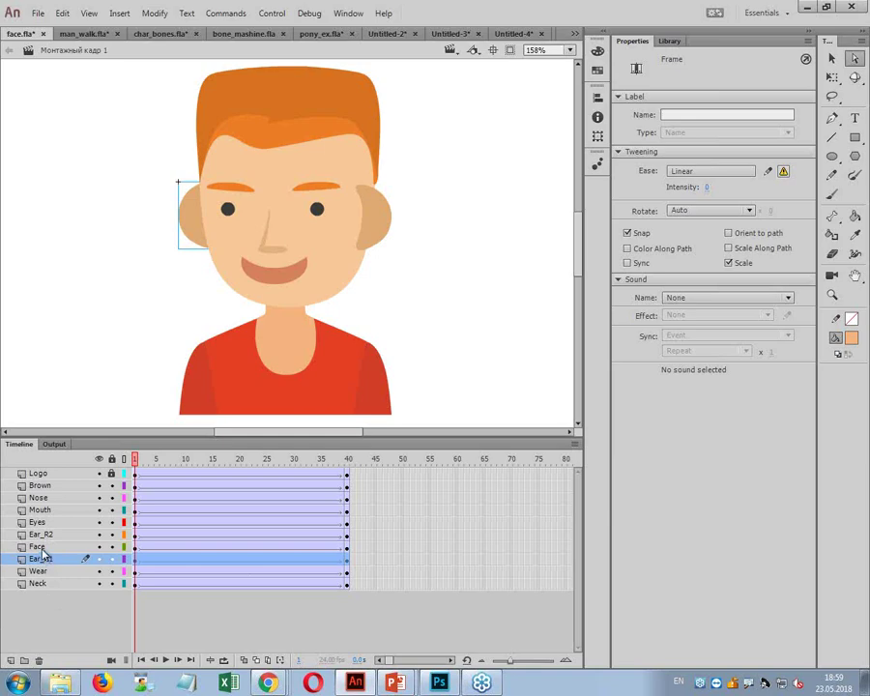
{"action": "left_click", "coordinate": [10, 660]}
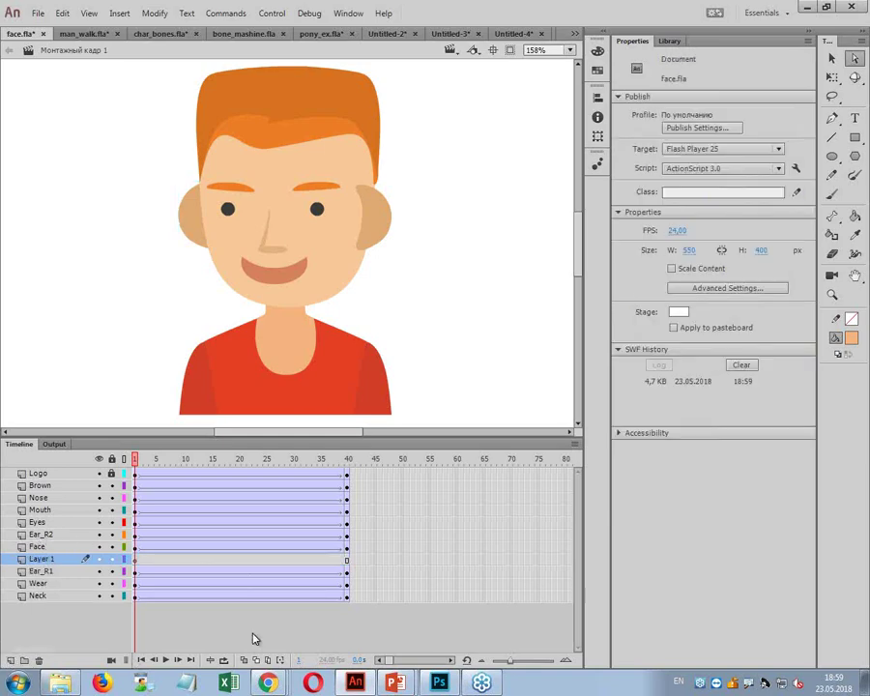
- Copy Ear_R1's keyframe at frame 40 onto the new layer and move that layer above Face
{"action": "left_click", "coordinate": [347, 572]}
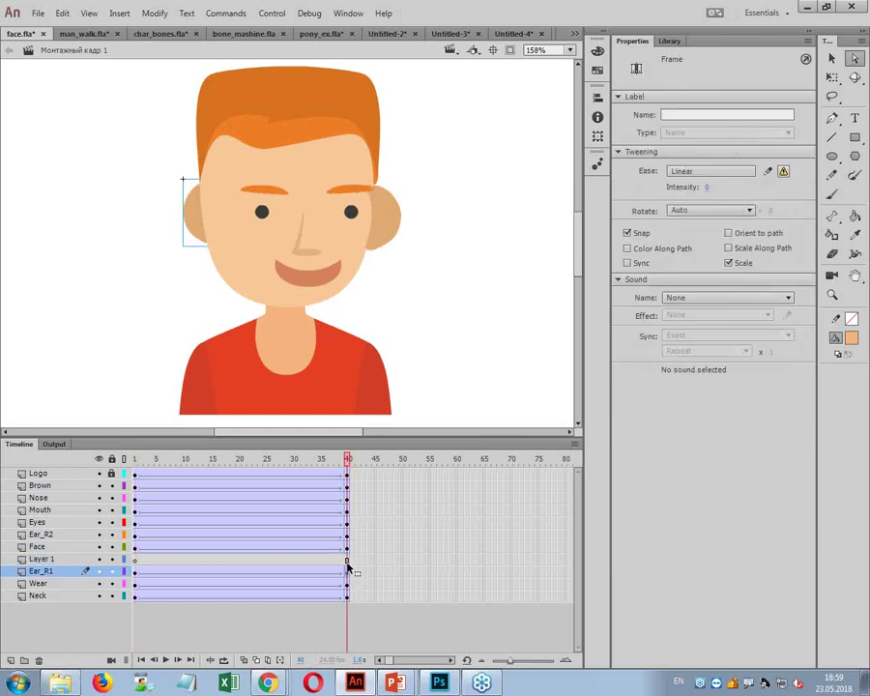
{"action": "key", "text": "ctrl+alt+v"}
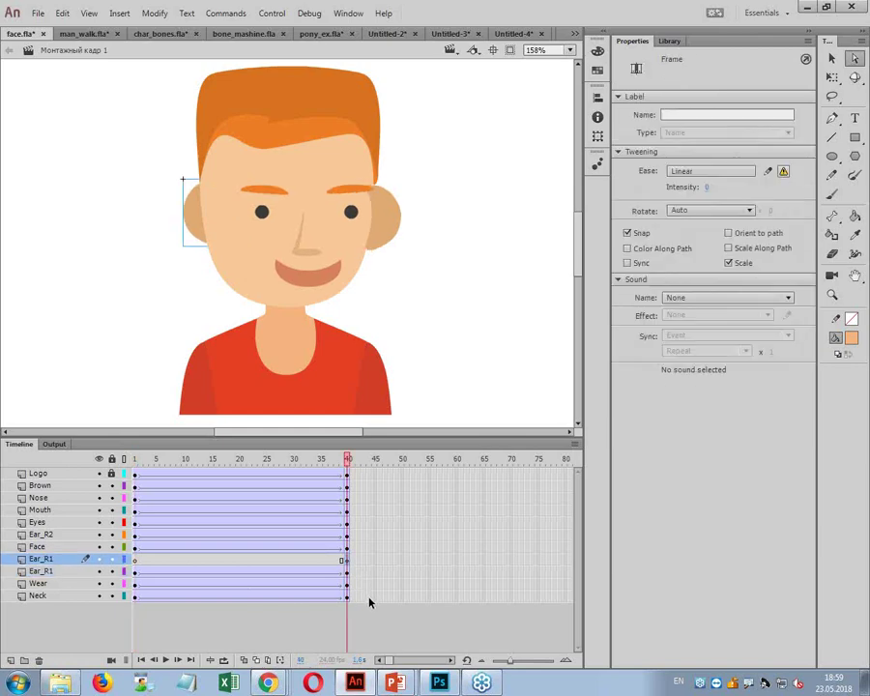
{"action": "left_click", "coordinate": [56, 559]}
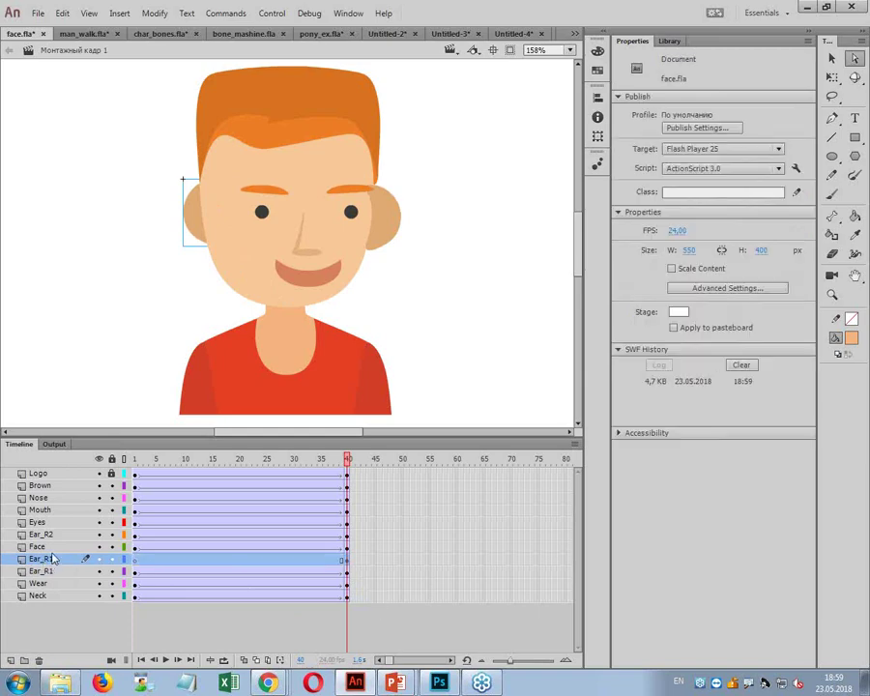
{"action": "left_click_drag", "start_coordinate": [56, 549], "coordinate": [56, 543]}
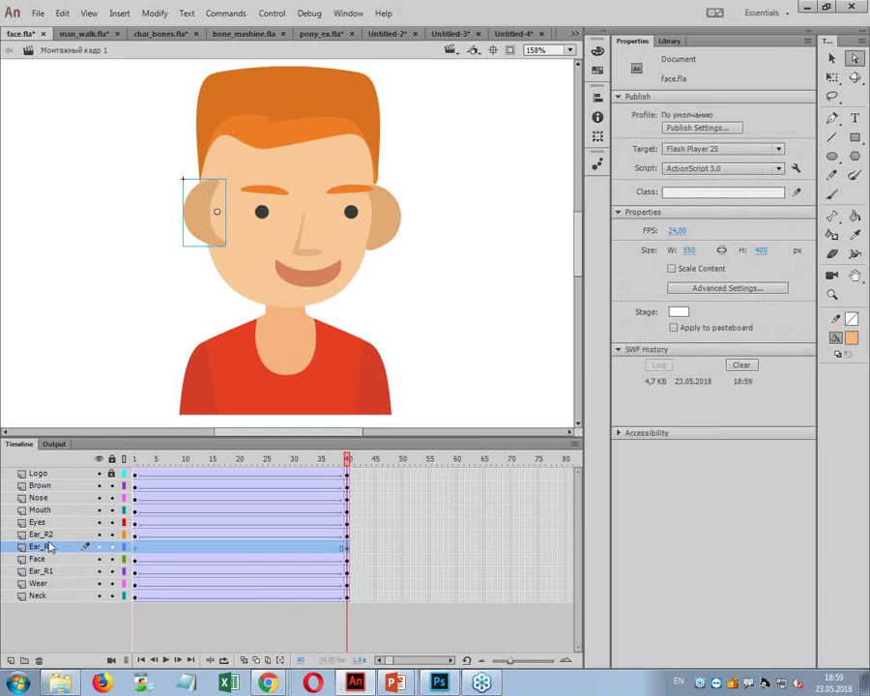
- Copy Ear_R2's keyframe at frame 40 onto a new layer and place that layer below Face
{"action": "left_click", "coordinate": [40, 535]}
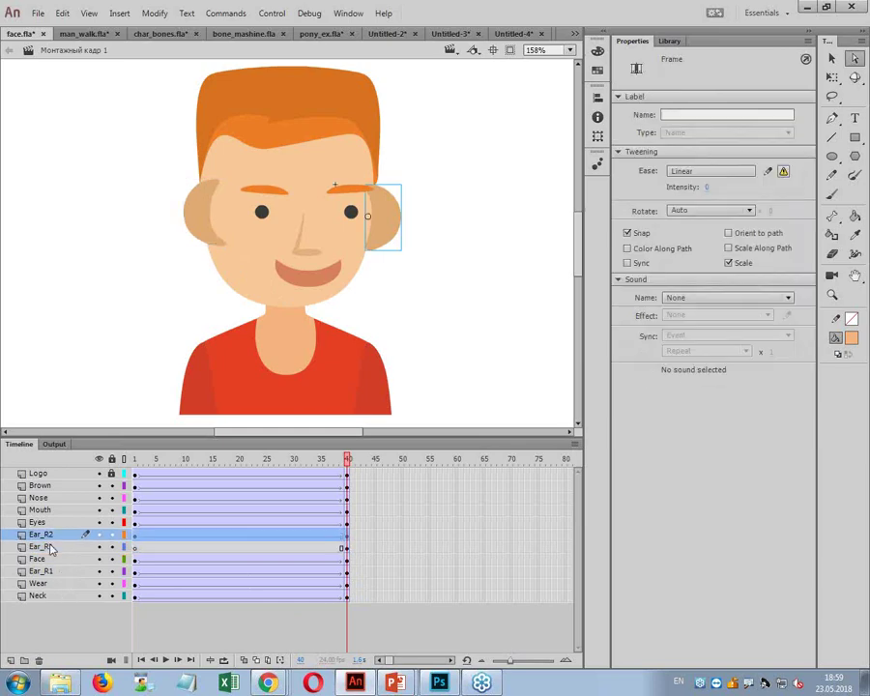
{"action": "left_click", "coordinate": [11, 661]}
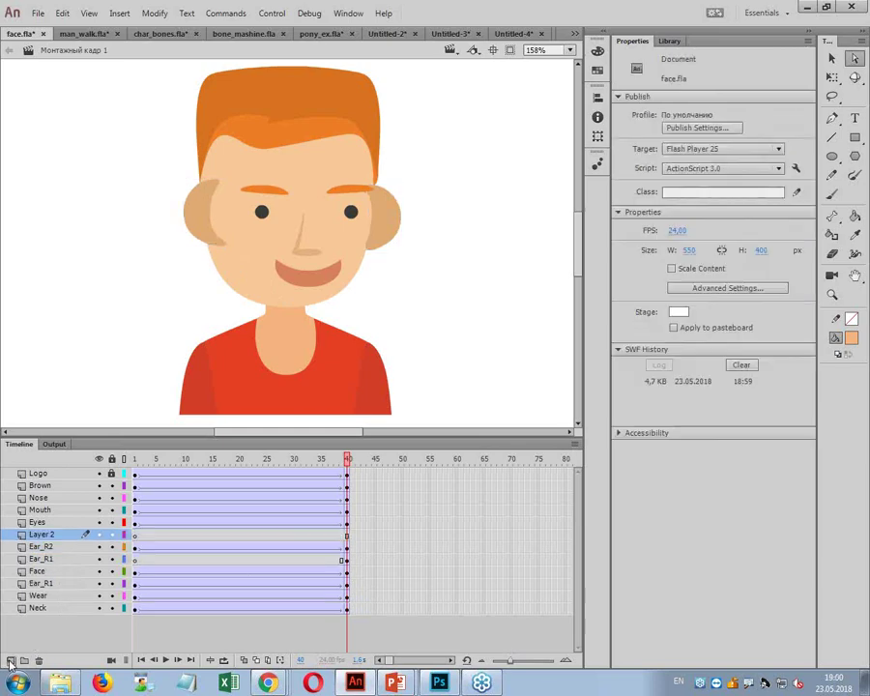
{"action": "left_click", "coordinate": [346, 549]}
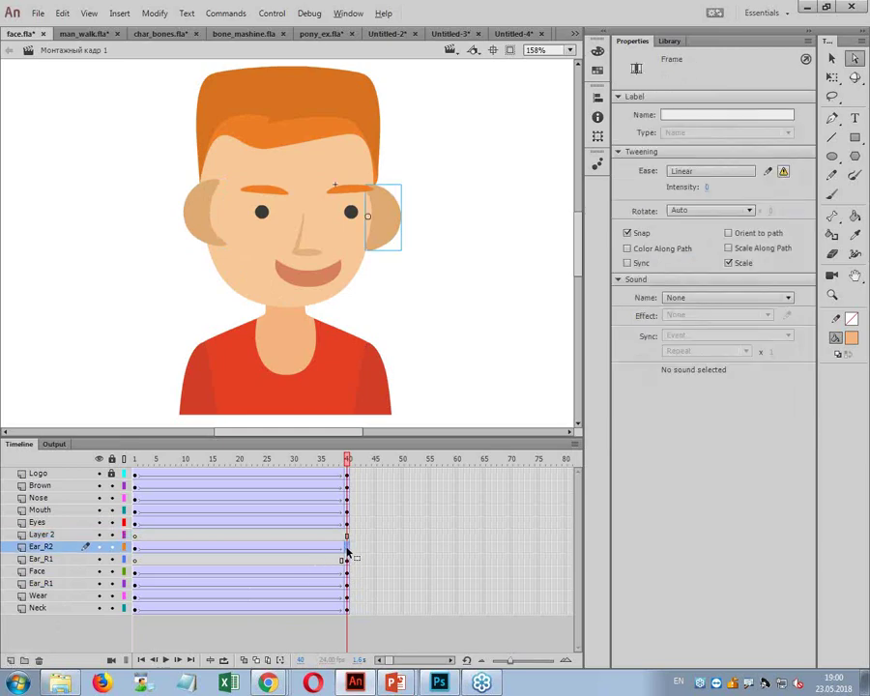
{"action": "left_click_drag", "start_coordinate": [346, 552], "coordinate": [346, 538]}
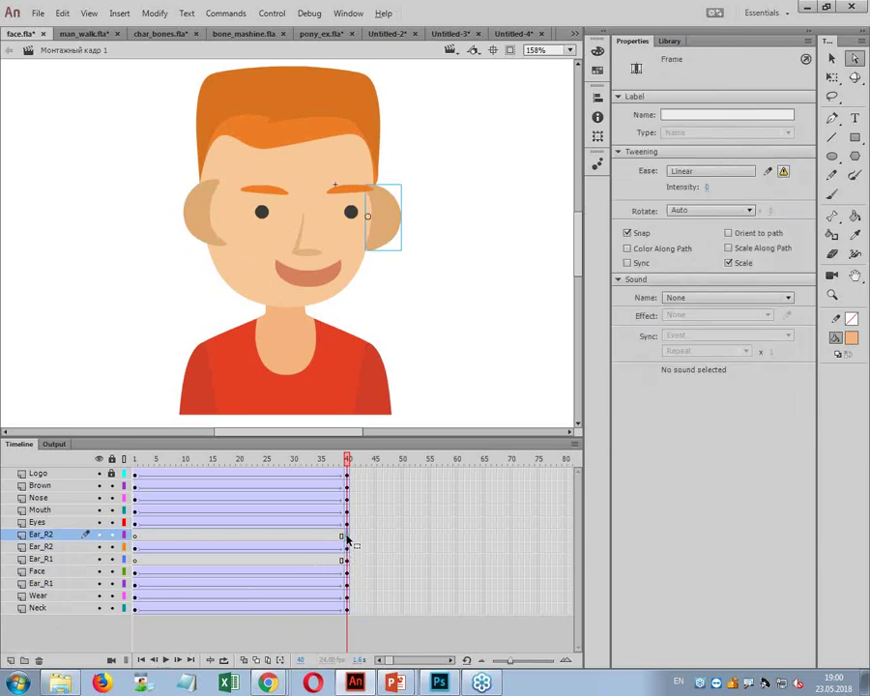
{"action": "left_click", "coordinate": [58, 536]}
{"action": "left_click_drag", "start_coordinate": [60, 575], "coordinate": [60, 578]}
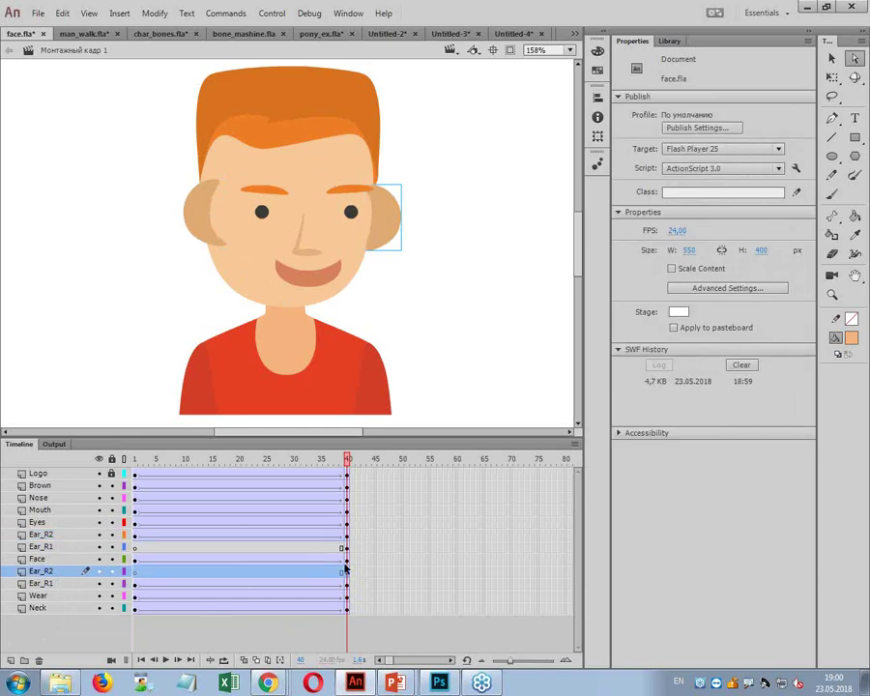
- Move the last keyframe of the original Ear_R2 layer above Face to frame 39, leaving frame 40 empty
{"action": "left_click", "coordinate": [42, 536]}
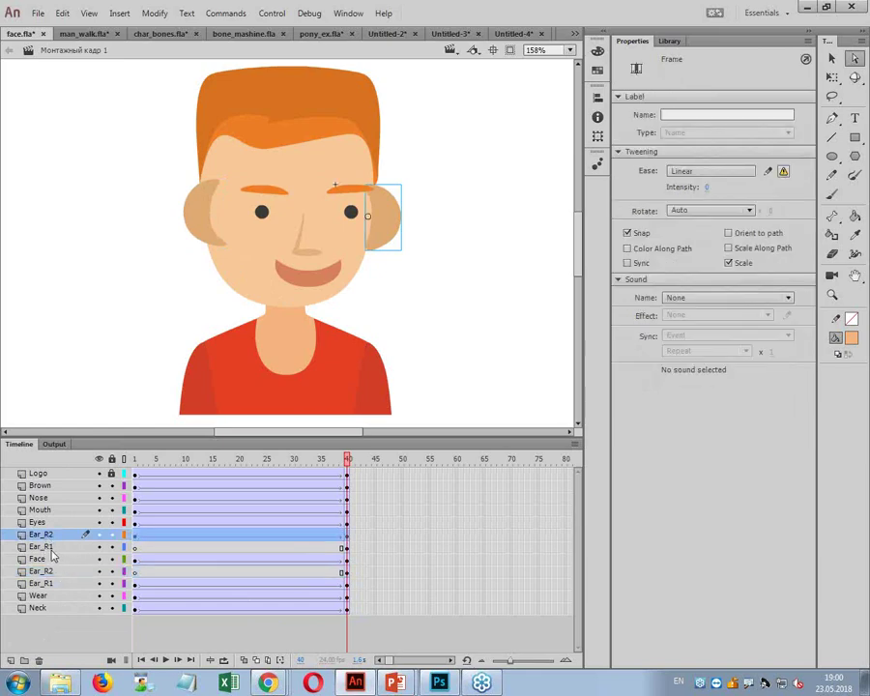
{"action": "left_click", "coordinate": [345, 536]}
{"action": "left_click", "coordinate": [347, 538]}
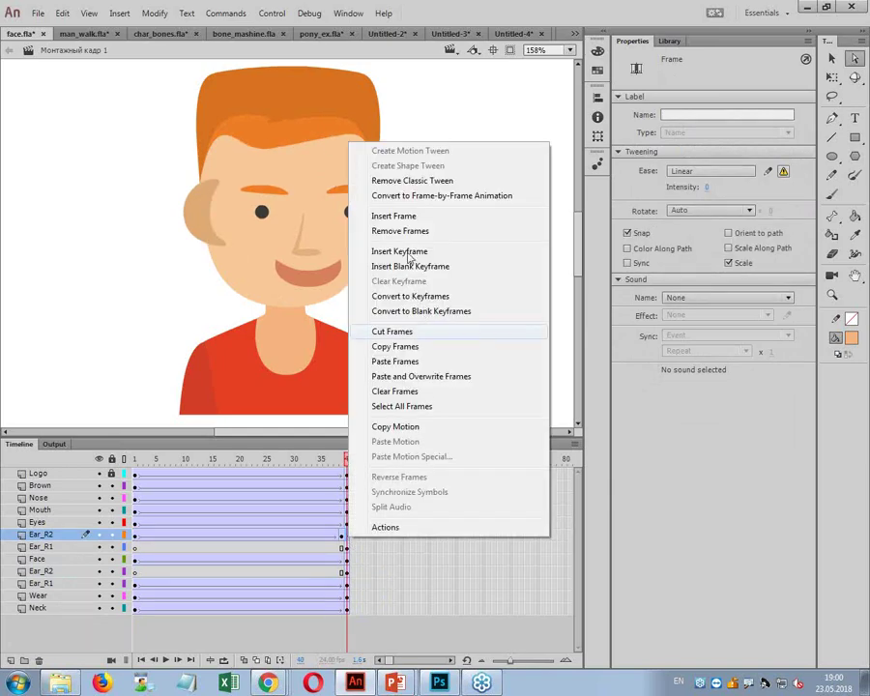
{"action": "left_click", "coordinate": [432, 360]}
{"action": "left_click_drag", "start_coordinate": [349, 451], "coordinate": [354, 478]}
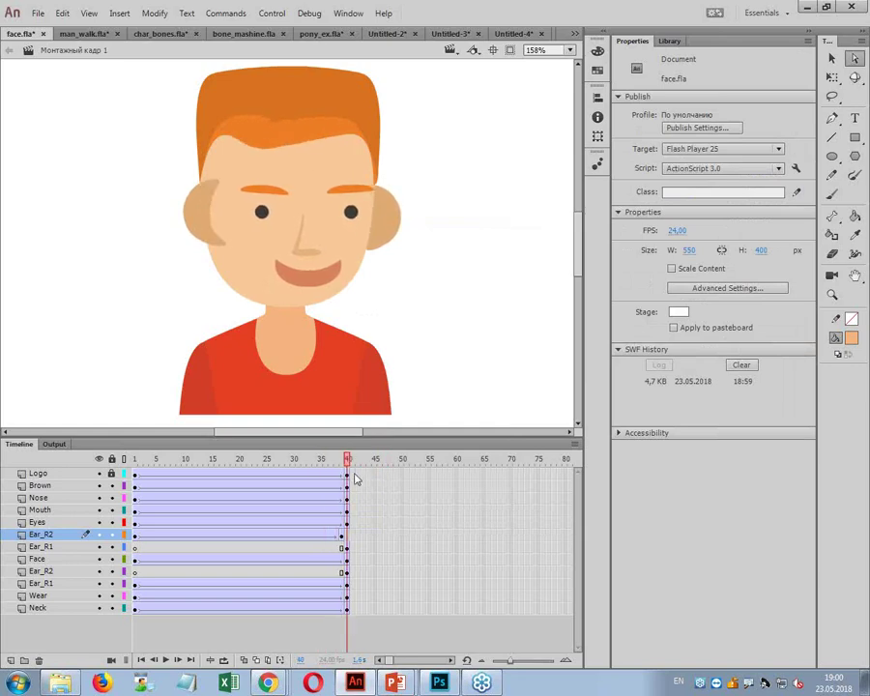
- On frame 40 of the upper Ear_R1 layer, move the ear to about X 176.55, Y 146.35 and scrub the timeline to check
{"action": "left_click", "coordinate": [205, 222]}
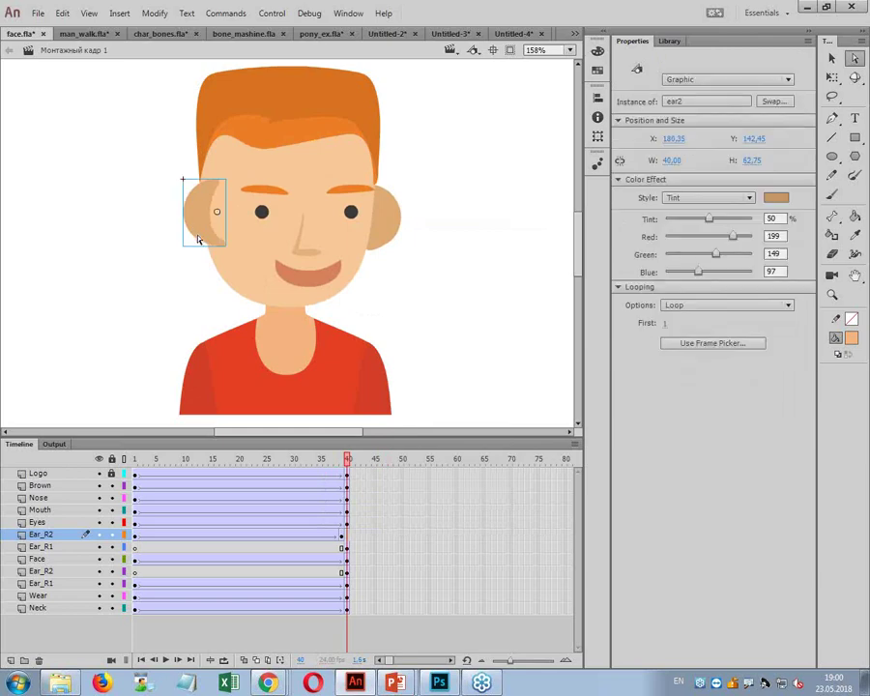
{"action": "left_click_drag", "start_coordinate": [219, 247], "coordinate": [204, 241]}
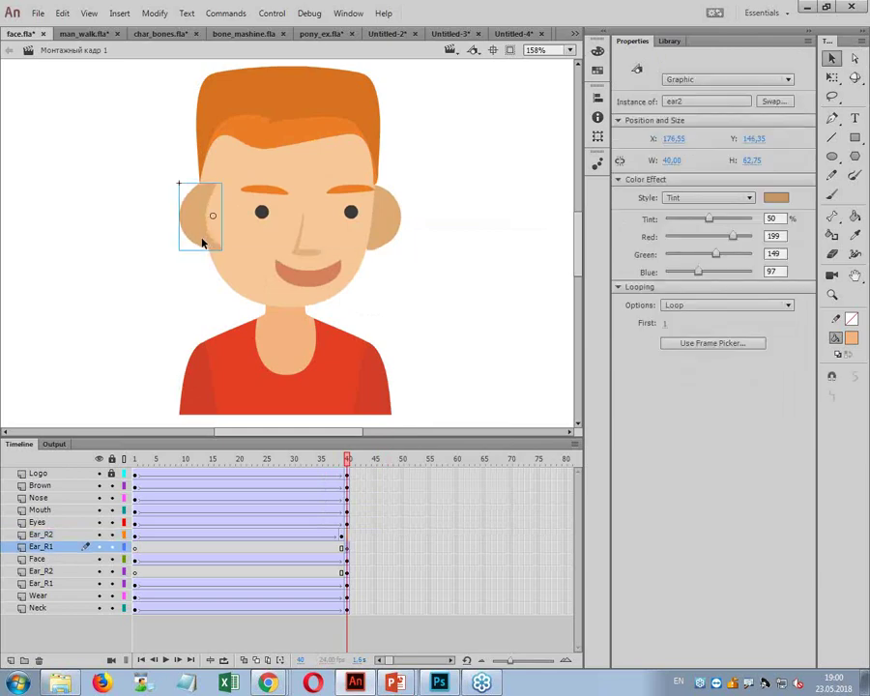
{"action": "left_click", "coordinate": [337, 460]}
{"action": "left_click_drag", "start_coordinate": [339, 466], "coordinate": [353, 495]}
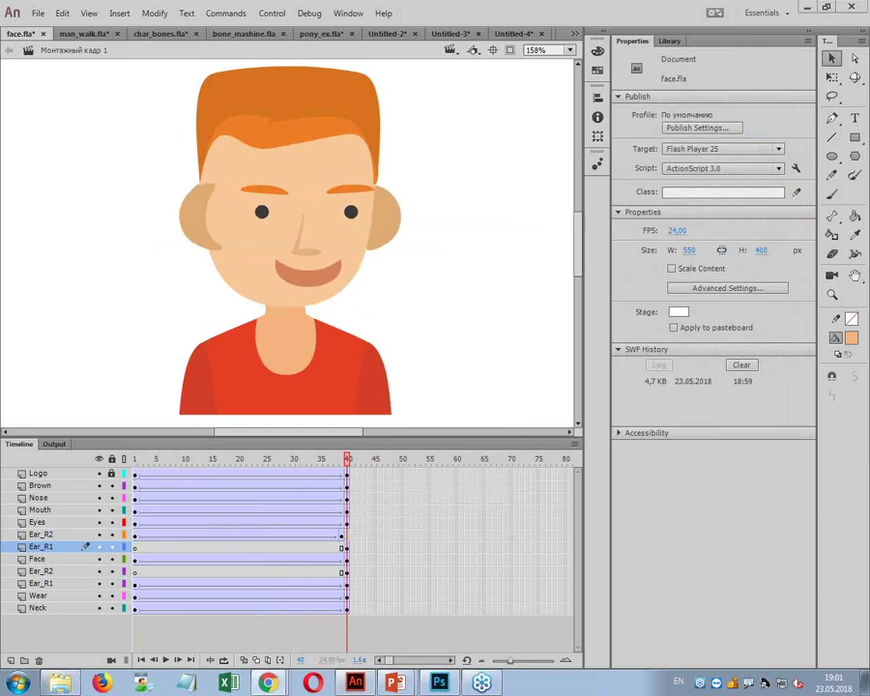
{"action": "key", "text": "alt+shift"}
{"action": "key", "text": "alt+shift"}
{"action": "key", "text": "alt+shift"}
{"action": "key", "text": "alt+shift"}
{"action": "key", "text": "alt+shift"}
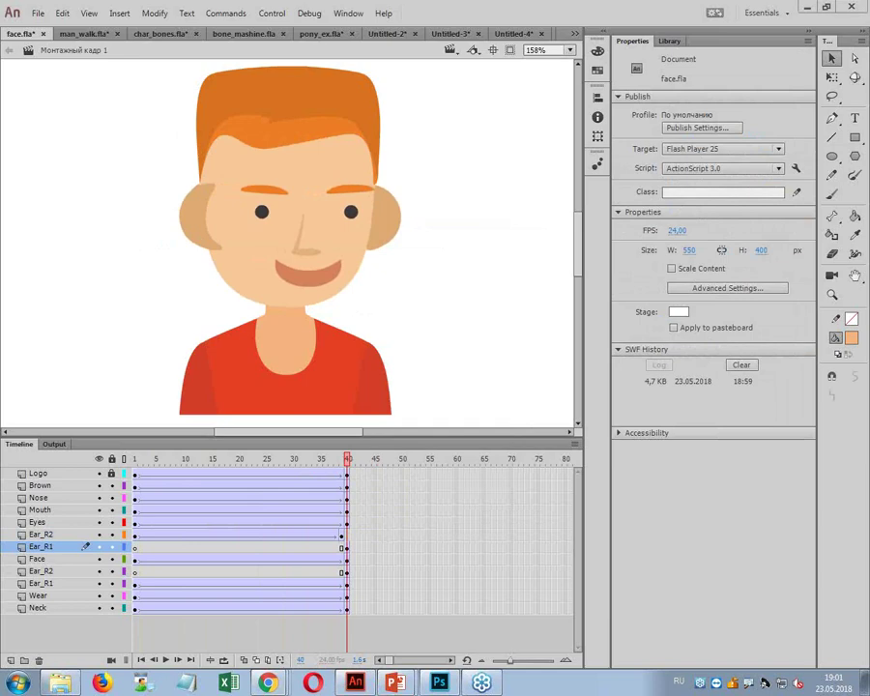
{"action": "key", "text": "alt+shift"}
{"action": "key", "text": "alt+shift"}
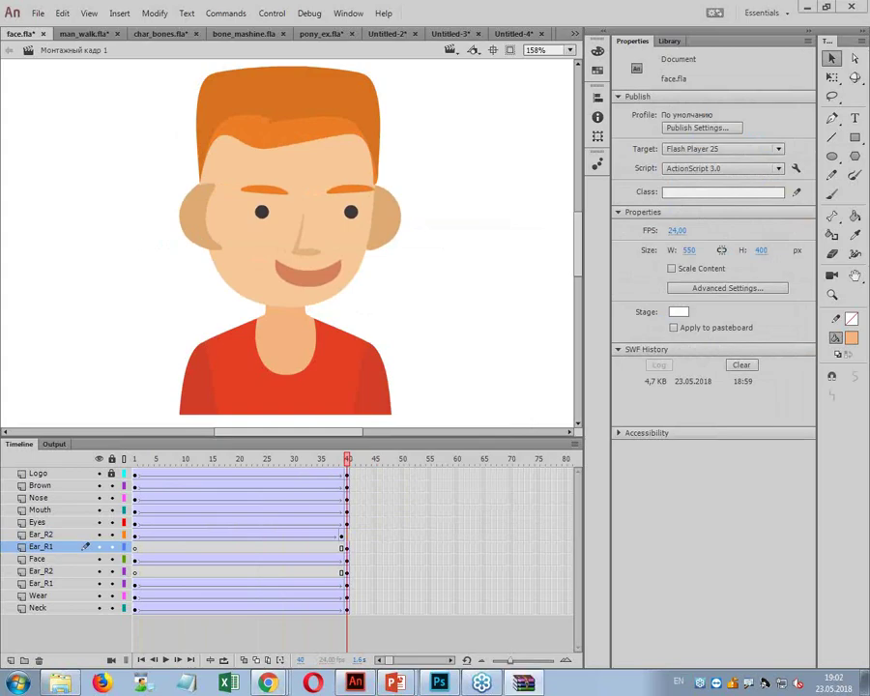
- Switch to the AN folder in Windows Explorer and place the Santa Sprites folder in it
{"action": "key", "text": "alt+Tab"}
{"action": "key", "text": "Tab"}
{"action": "key", "text": "Tab"}
{"action": "key", "text": "Tab"}
{"action": "key", "text": "Tab"}
{"action": "key", "text": "Tab"}
{"action": "key", "text": "Tab"}
{"action": "key", "text": "Tab"}
{"action": "key", "text": "Tab"}
{"action": "key", "text": "Tab"}
{"action": "key", "text": "Tab"}
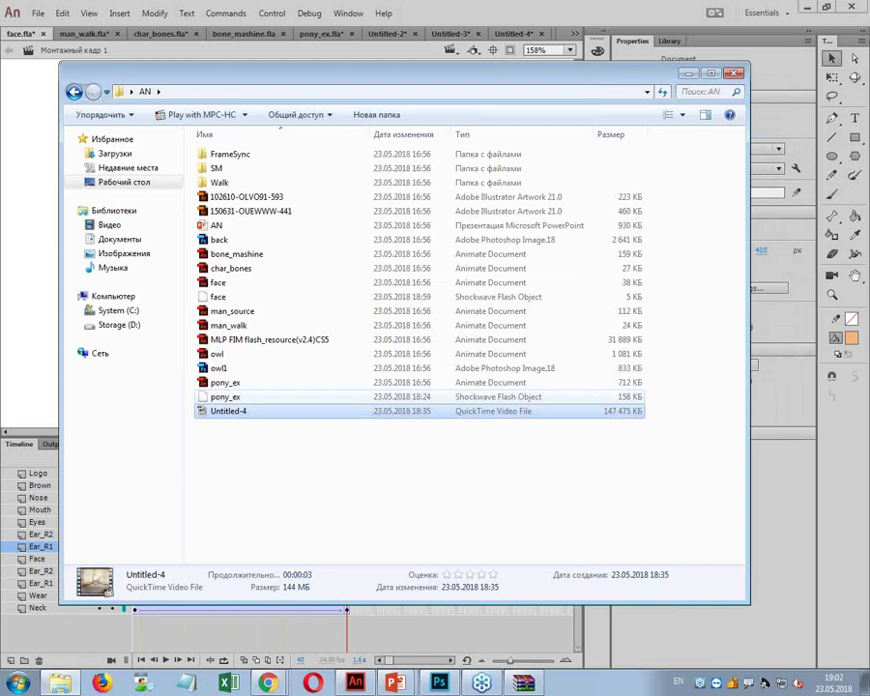
{"action": "left_click_drag", "start_coordinate": [353, 554], "coordinate": [266, 509]}
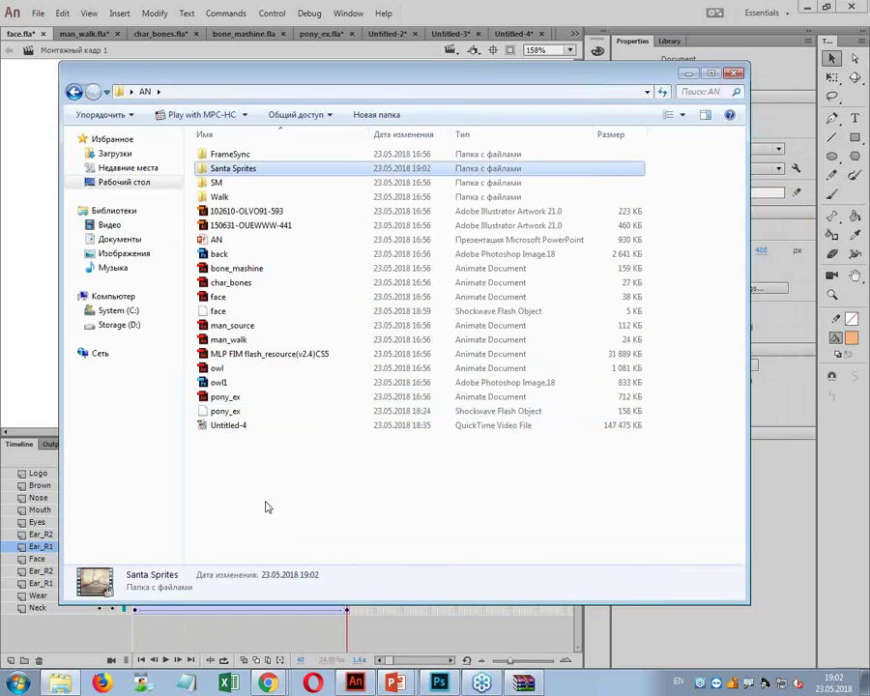
- Open the Santa Sprites folder, look through its walk images, and return to Adobe Animate
{"action": "double_click", "coordinate": [225, 175]}
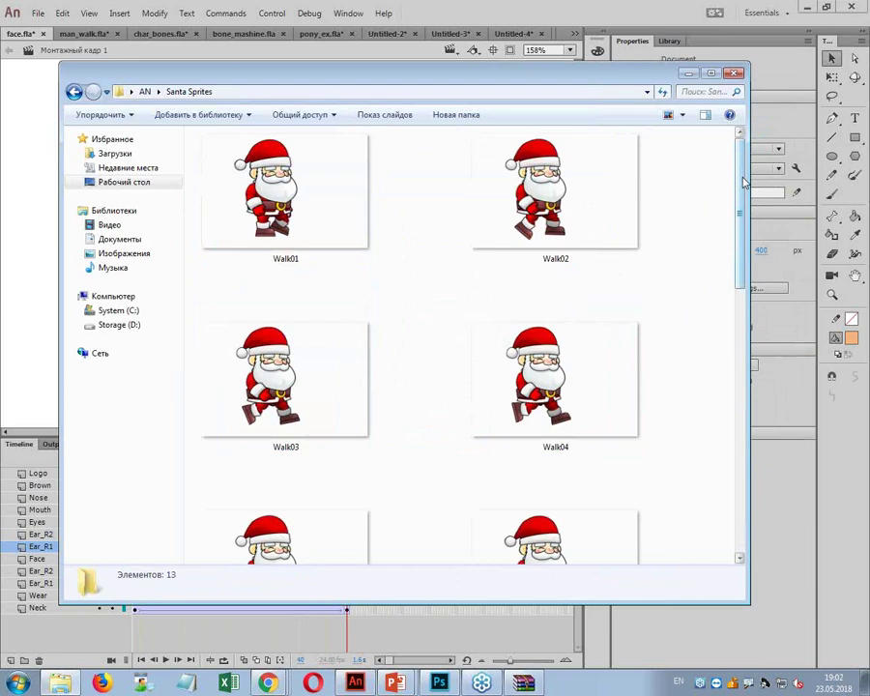
{"action": "mouse_move", "coordinate": [744, 181]}
{"action": "left_mouse_down"}
{"action": "mouse_move", "coordinate": [723, 416]}
{"action": "mouse_move", "coordinate": [736, 487]}
{"action": "mouse_move", "coordinate": [736, 184]}
{"action": "left_mouse_up"}
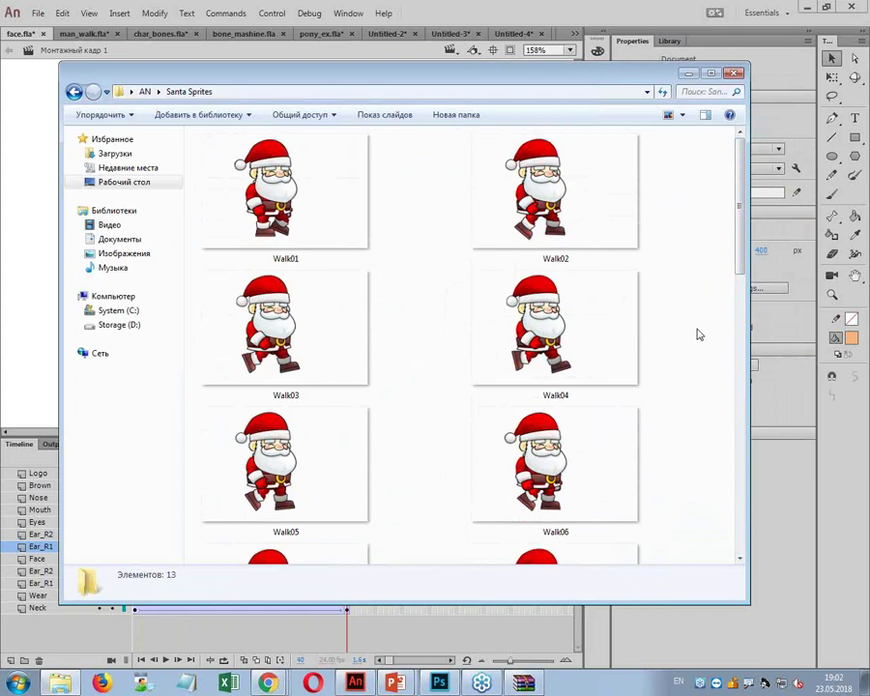
{"action": "left_click", "coordinate": [522, 58]}
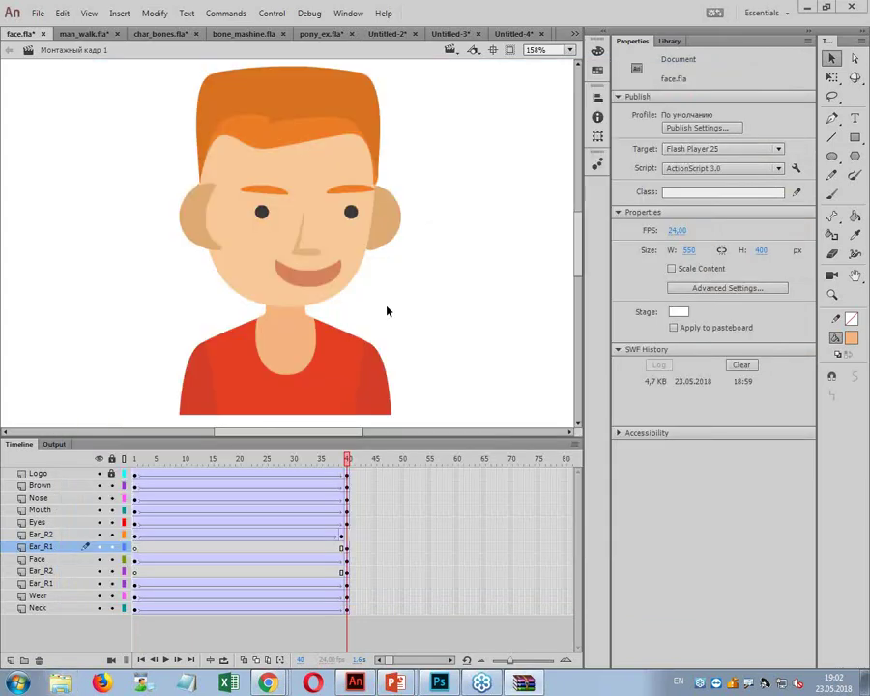
- Create a new 800 × 600 px ActionScript 3.0 document and fit its stage in view at 80%
{"action": "left_click", "coordinate": [384, 13]}
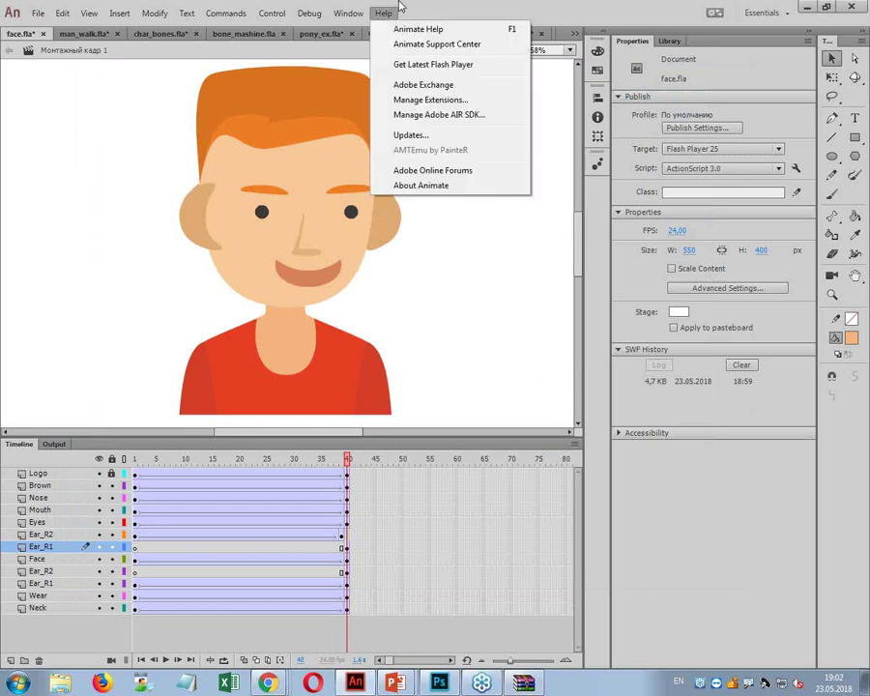
{"action": "left_click", "coordinate": [449, 6]}
{"action": "key", "text": "ctrl+n"}
{"action": "key", "text": "Return"}
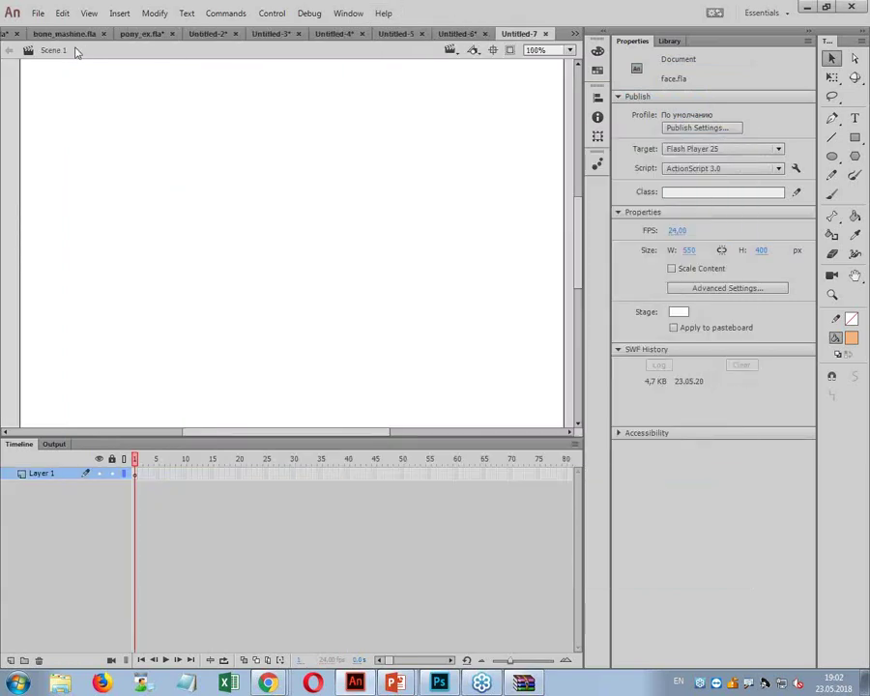
{"action": "left_click", "coordinate": [537, 50]}
{"action": "type", "text": "80"}
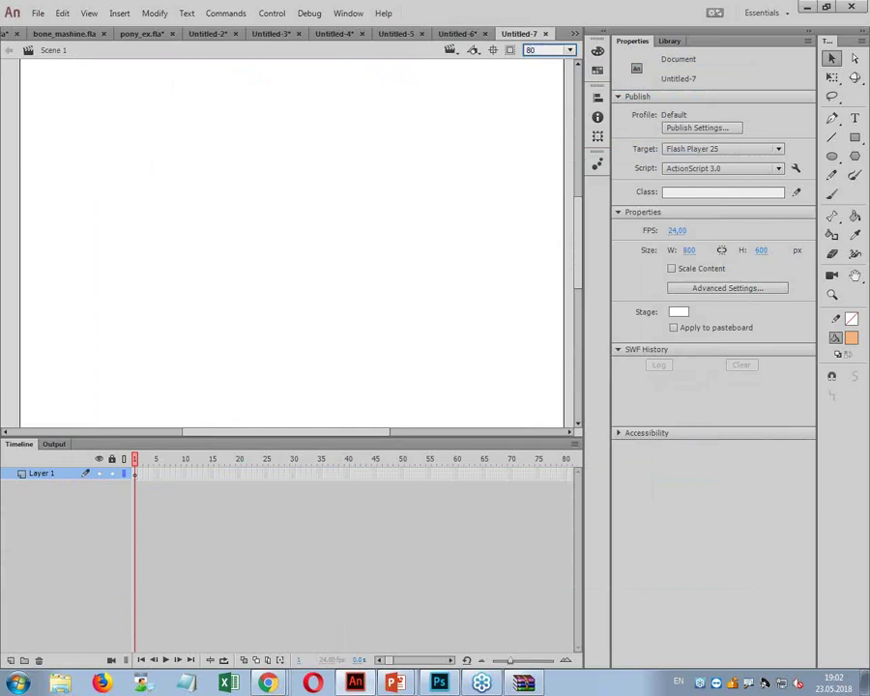
{"action": "key", "text": "Return"}
- Import the whole Walk01–Walk13 image sequence from Santa Sprites to the stage and scrub back to frame 1
{"action": "left_click", "coordinate": [36, 16]}
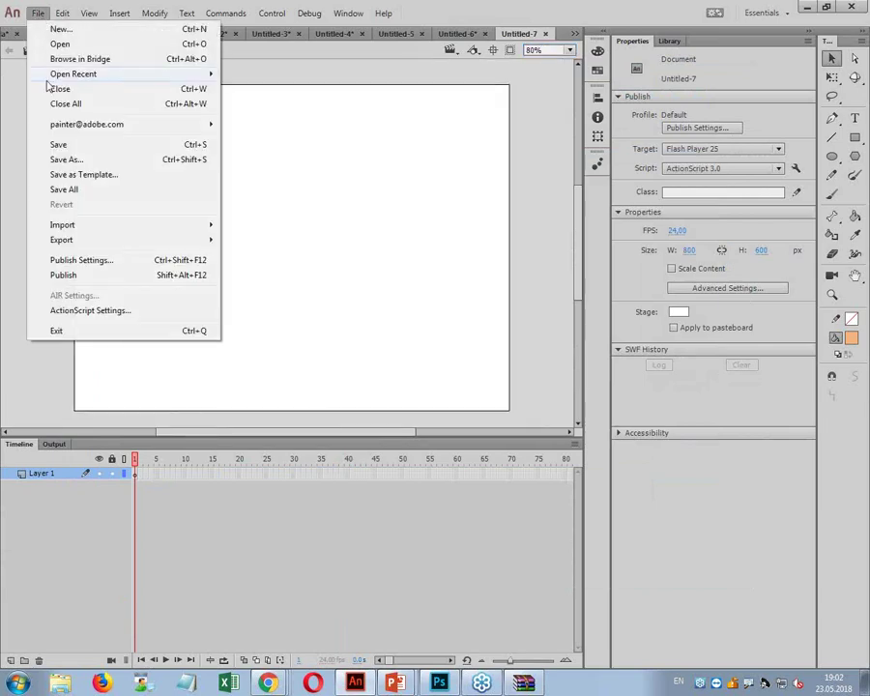
{"action": "mouse_move", "coordinate": [179, 231]}
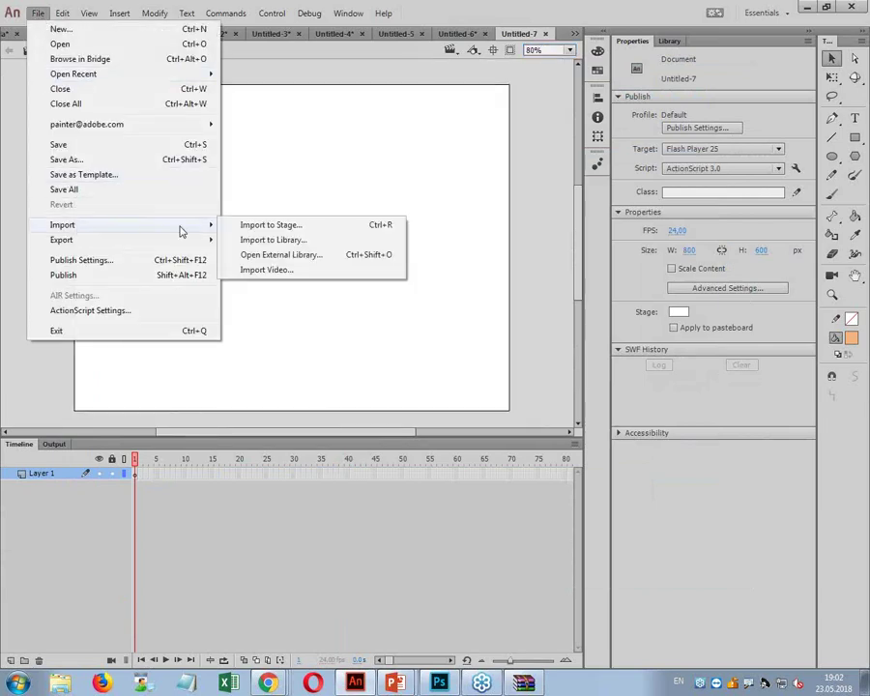
{"action": "left_click", "coordinate": [264, 230]}
{"action": "double_click", "coordinate": [162, 107]}
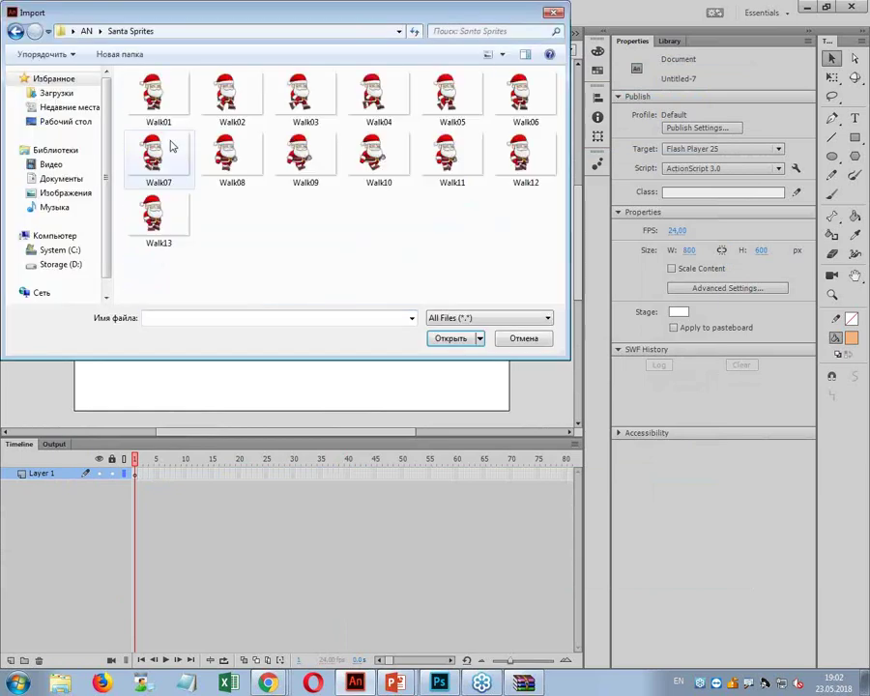
{"action": "left_click", "coordinate": [449, 338]}
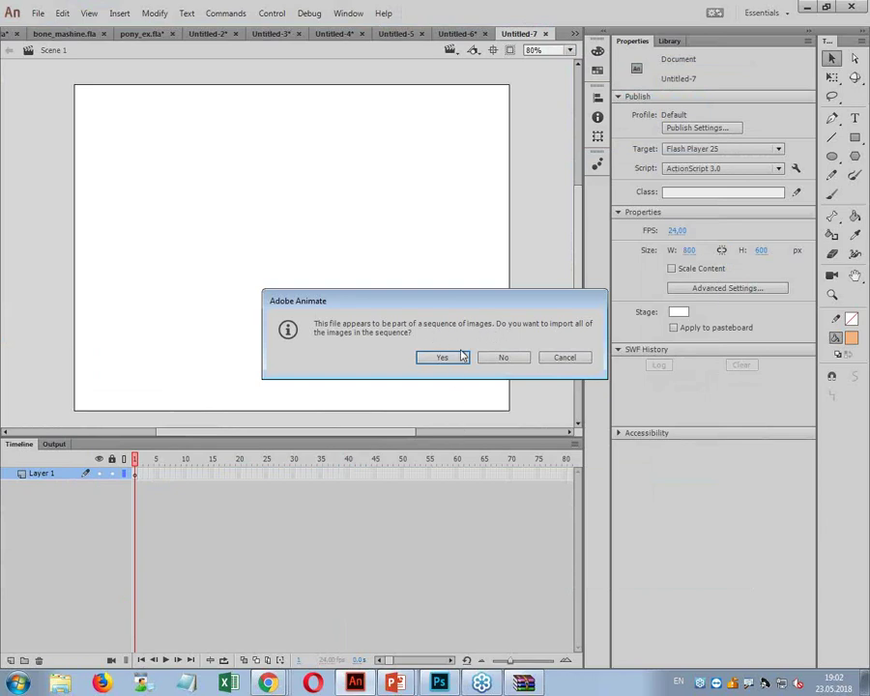
{"action": "left_click", "coordinate": [445, 357]}
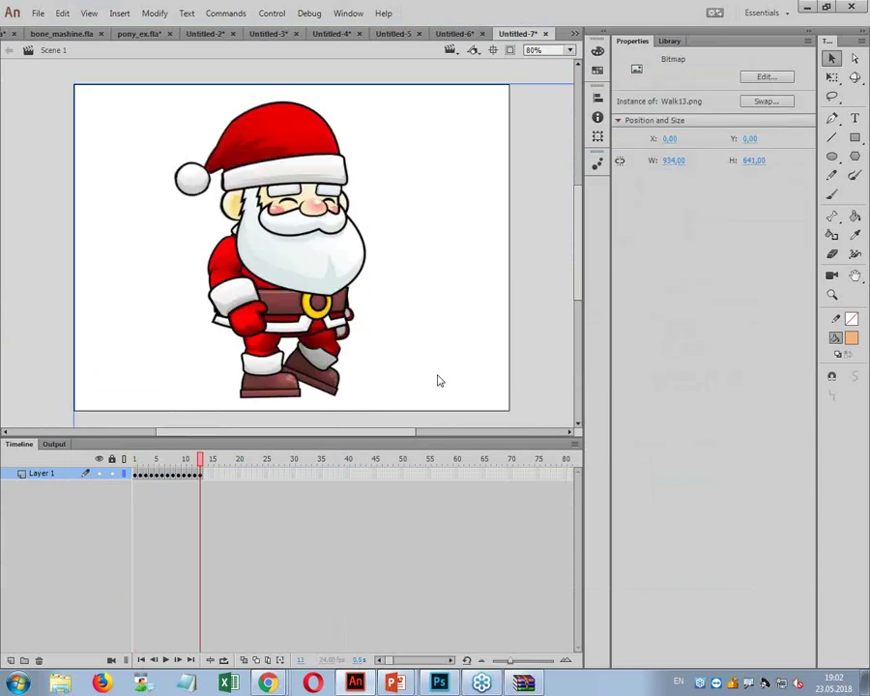
{"action": "left_click_drag", "start_coordinate": [196, 475], "coordinate": [121, 462]}
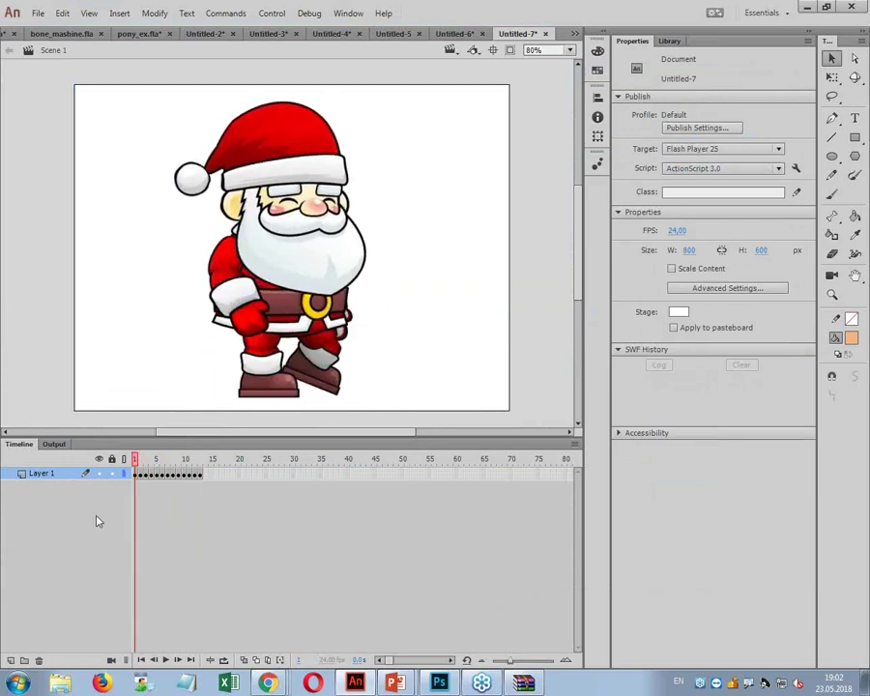
- Copy Layer 1 with all the Santa walk frames from Untitled-7 and switch to the forest scene in Untitled-4
{"action": "left_click", "coordinate": [43, 474]}
{"action": "right_click", "coordinate": [40, 474]}
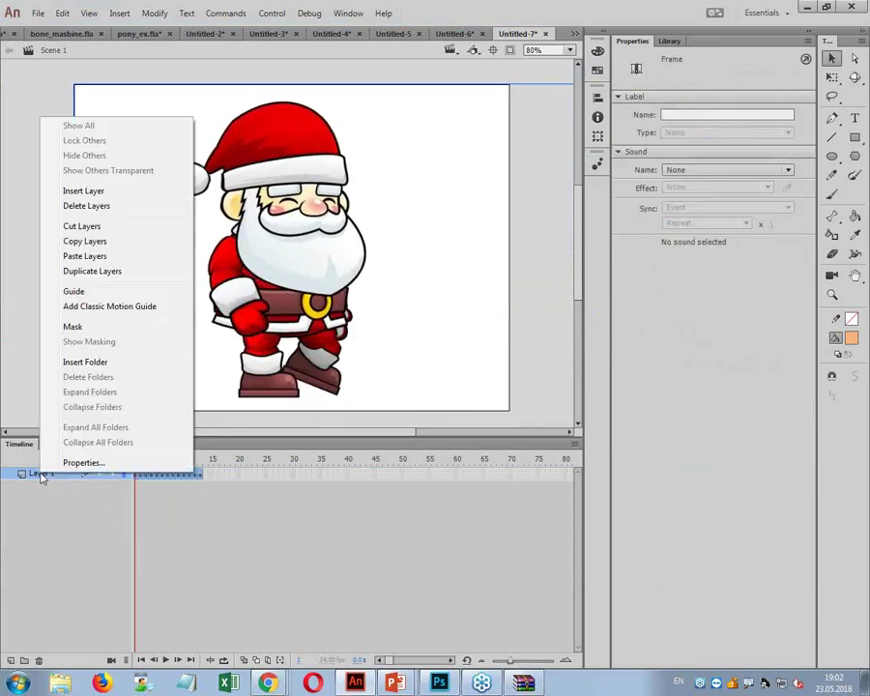
{"action": "left_click", "coordinate": [126, 242]}
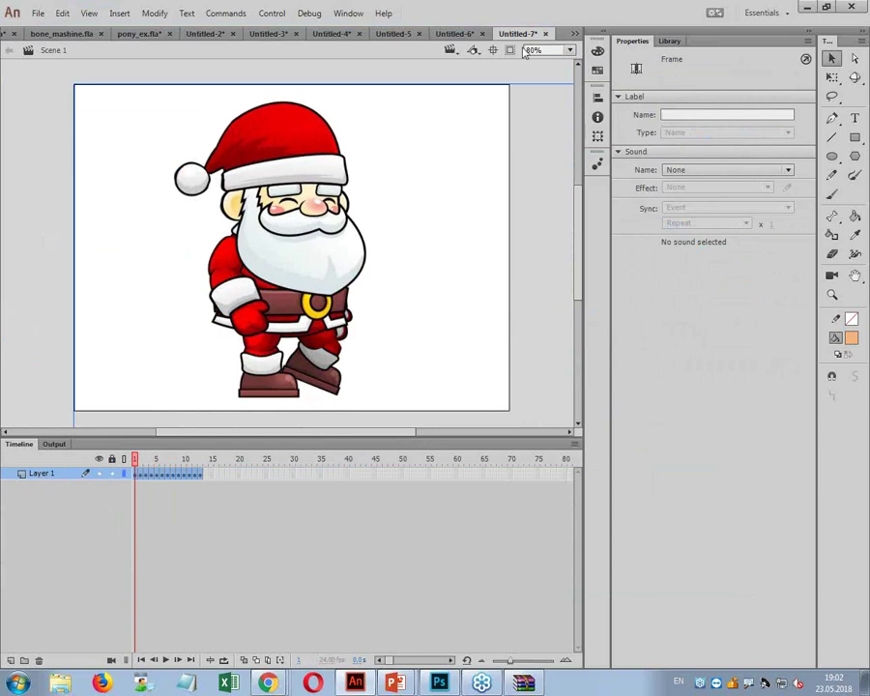
{"action": "left_click", "coordinate": [392, 37]}
{"action": "left_click", "coordinate": [356, 37]}
{"action": "left_click", "coordinate": [479, 356]}
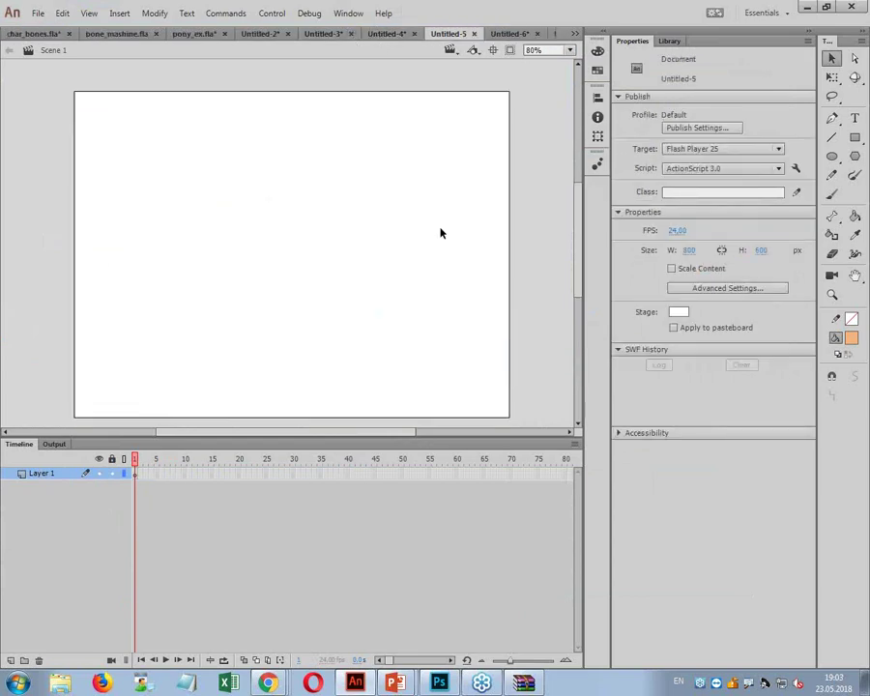
{"action": "left_click", "coordinate": [380, 36]}
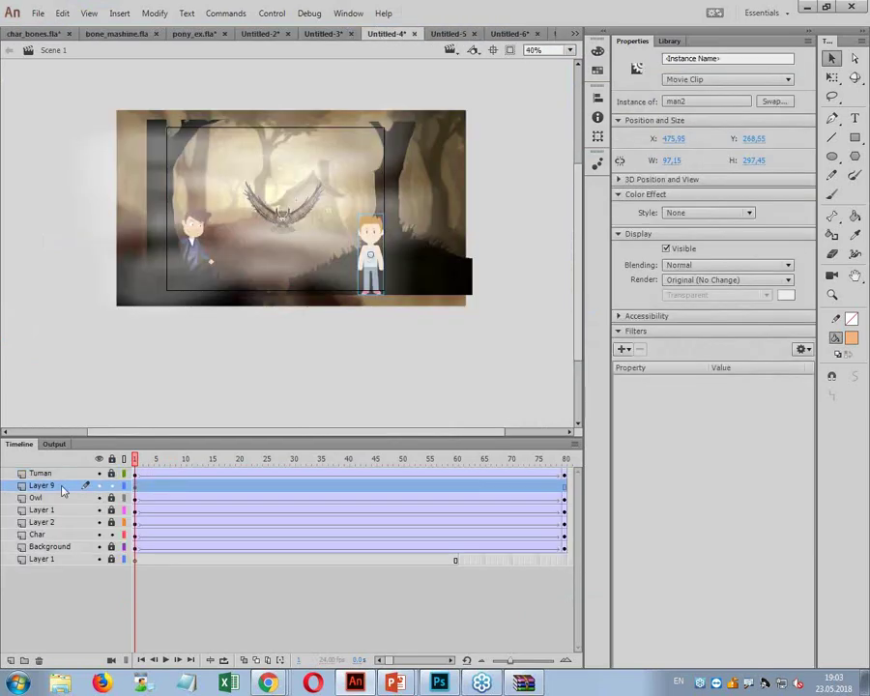
- Create a movie clip symbol named sm, paste the copied walk layer into it, and return to Scene 1
{"action": "left_click", "coordinate": [119, 12]}
{"action": "left_click", "coordinate": [135, 29]}
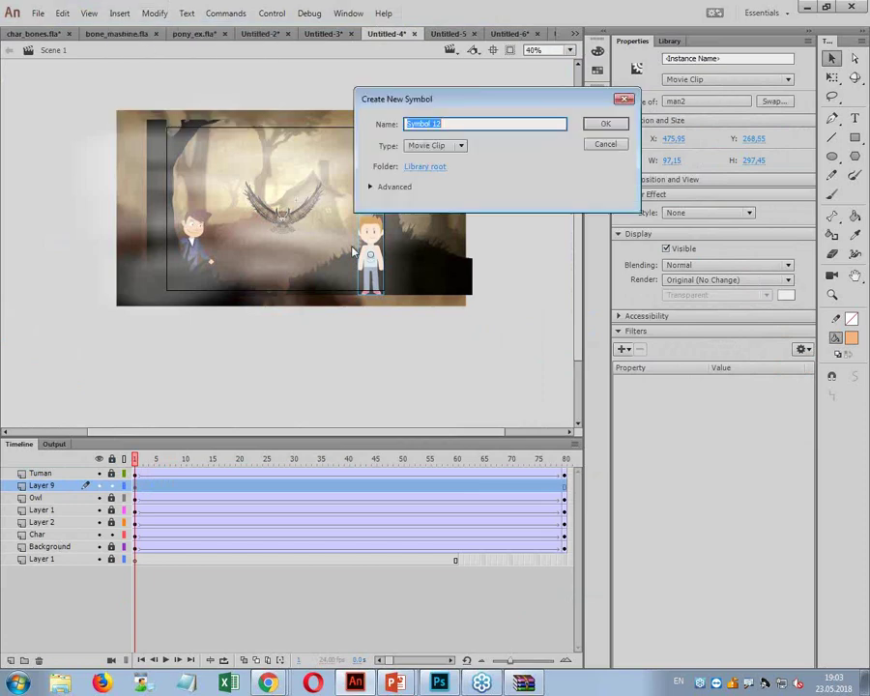
{"action": "type", "text": "arm"}
{"action": "key", "text": "Return"}
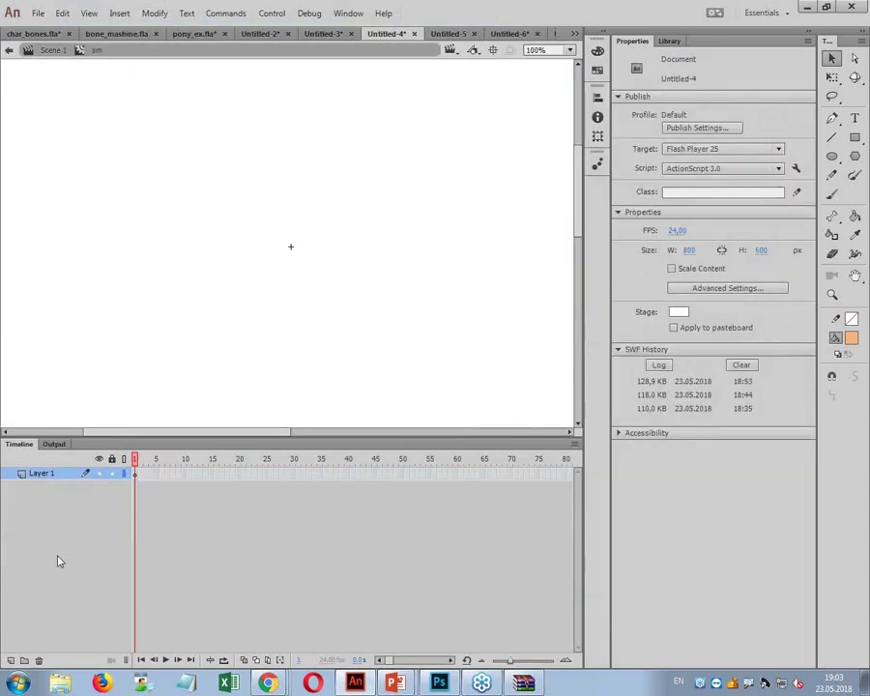
{"action": "right_click", "coordinate": [51, 474]}
{"action": "left_click", "coordinate": [105, 260]}
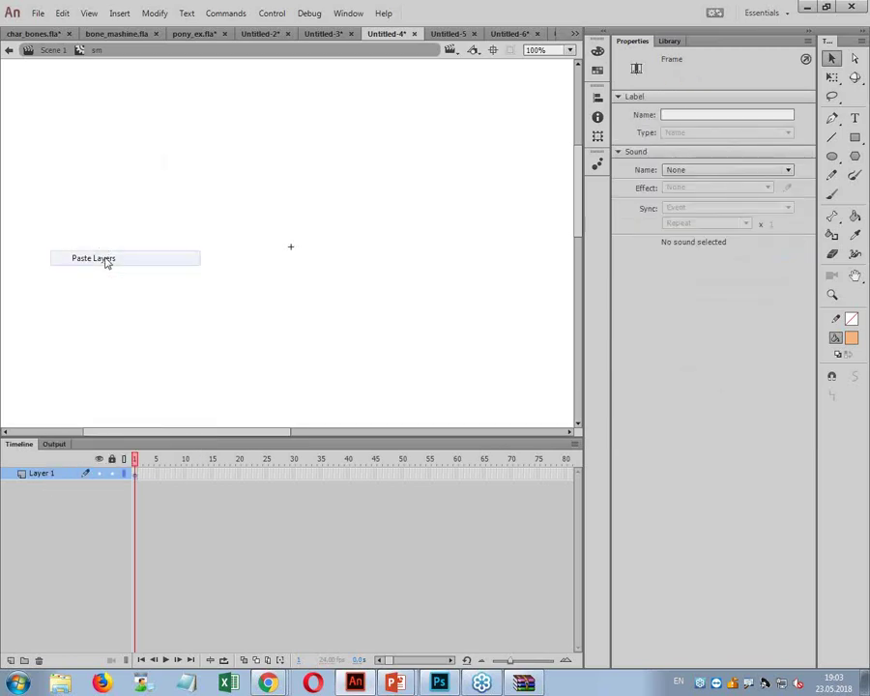
{"action": "left_click", "coordinate": [48, 51]}
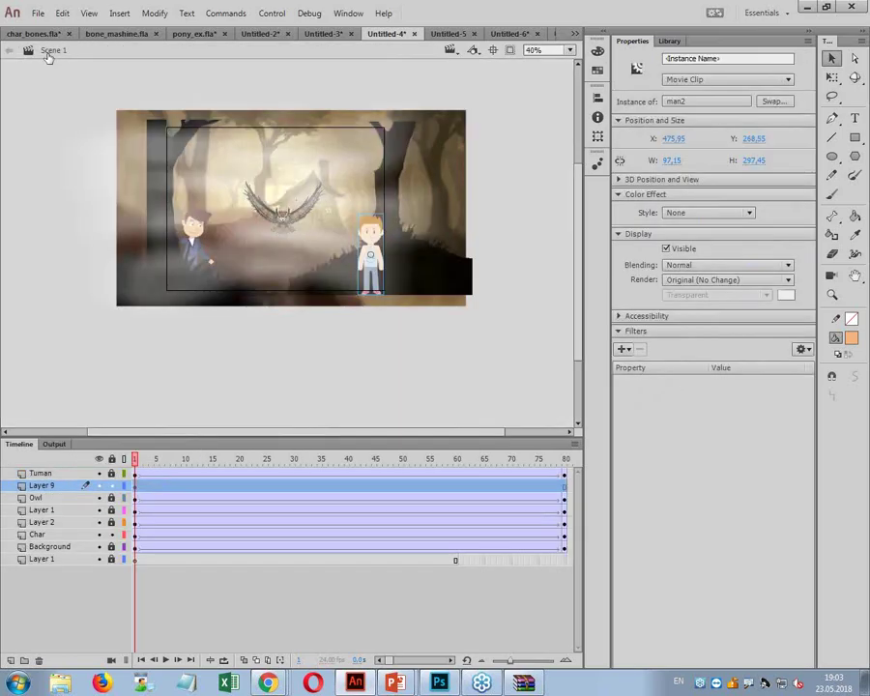
- Place the sm symbol on Layer 9, scale it to about half size, and move Santa over the dark-haired character
{"action": "left_click", "coordinate": [39, 534]}
{"action": "left_click", "coordinate": [41, 485]}
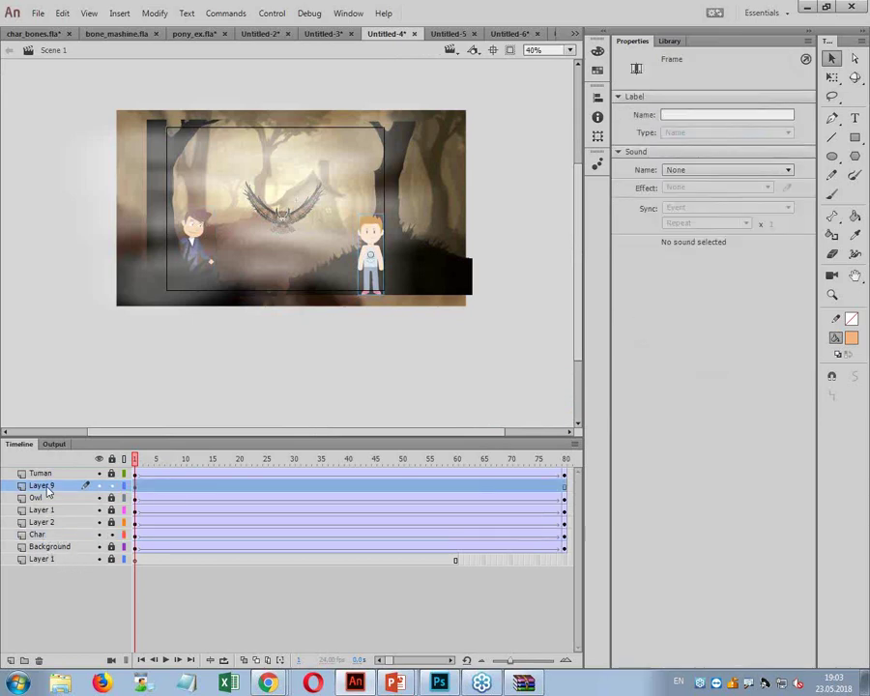
{"action": "left_click", "coordinate": [669, 41]}
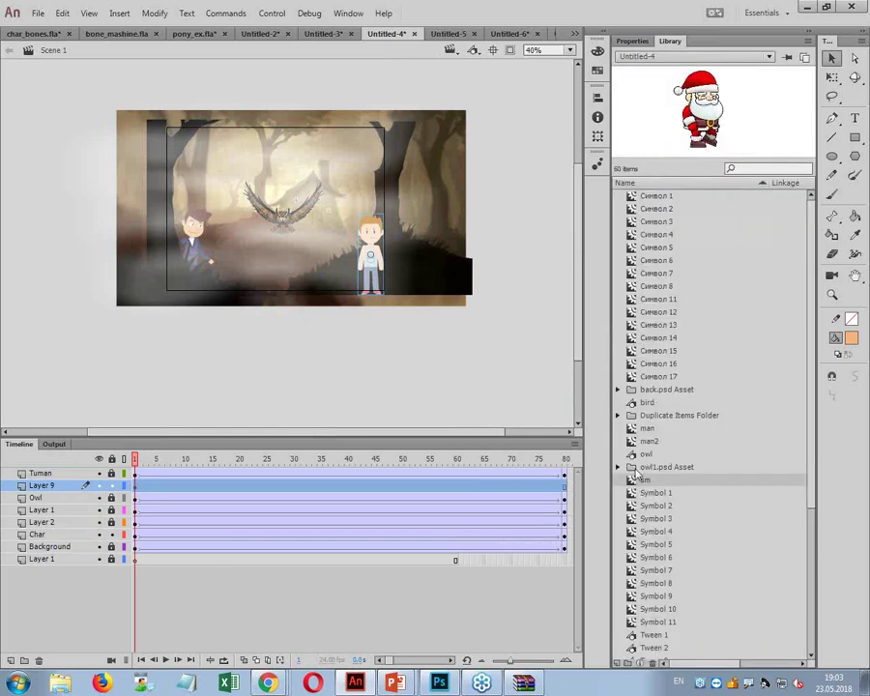
{"action": "left_click_drag", "start_coordinate": [282, 264], "coordinate": [284, 262]}
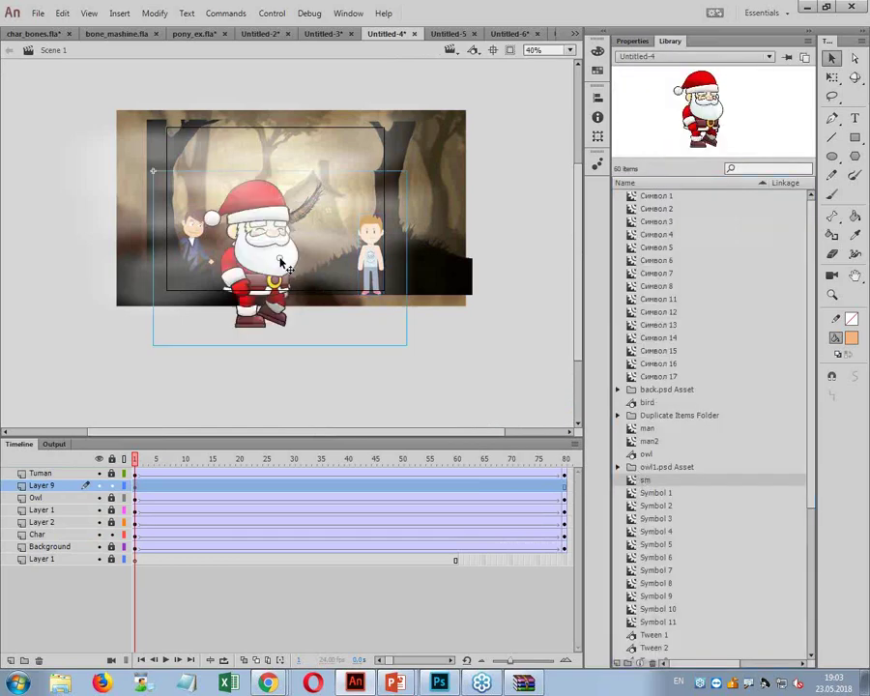
{"action": "key", "text": "q"}
{"action": "left_click_drag", "start_coordinate": [396, 179], "coordinate": [356, 216]}
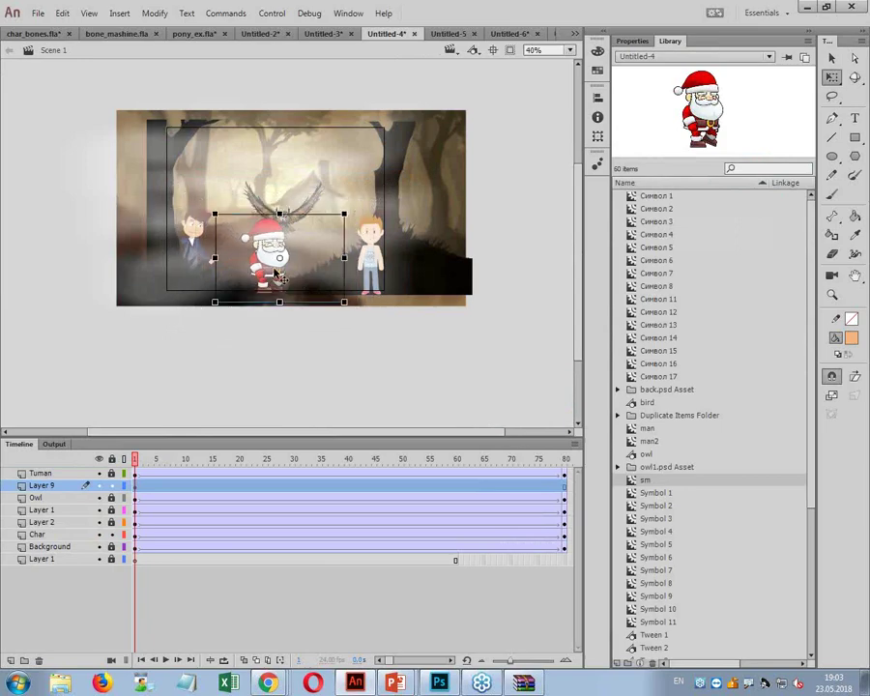
{"action": "left_click_drag", "start_coordinate": [277, 274], "coordinate": [198, 274]}
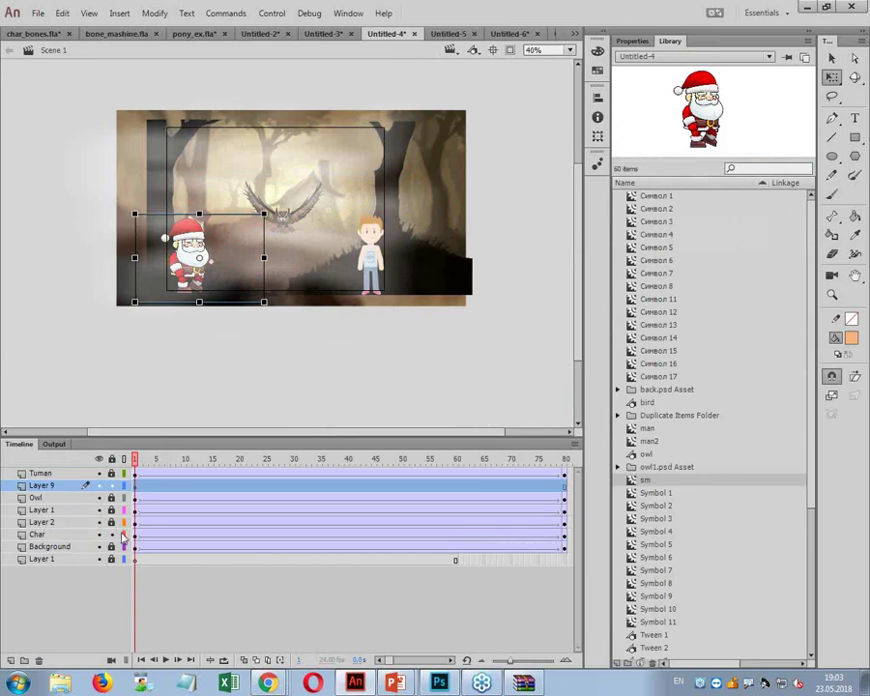
- Cut Santa from Layer 9 and paste him in place on a new layer directly above it
{"action": "key", "text": "Delete"}
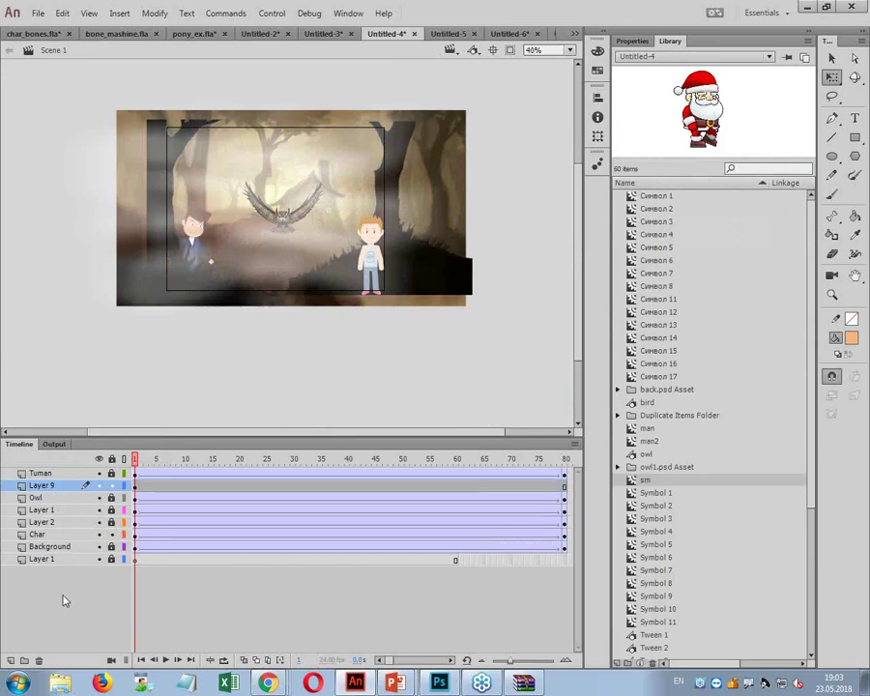
{"action": "left_click", "coordinate": [11, 660]}
{"action": "key", "text": "ctrl+shift+v"}
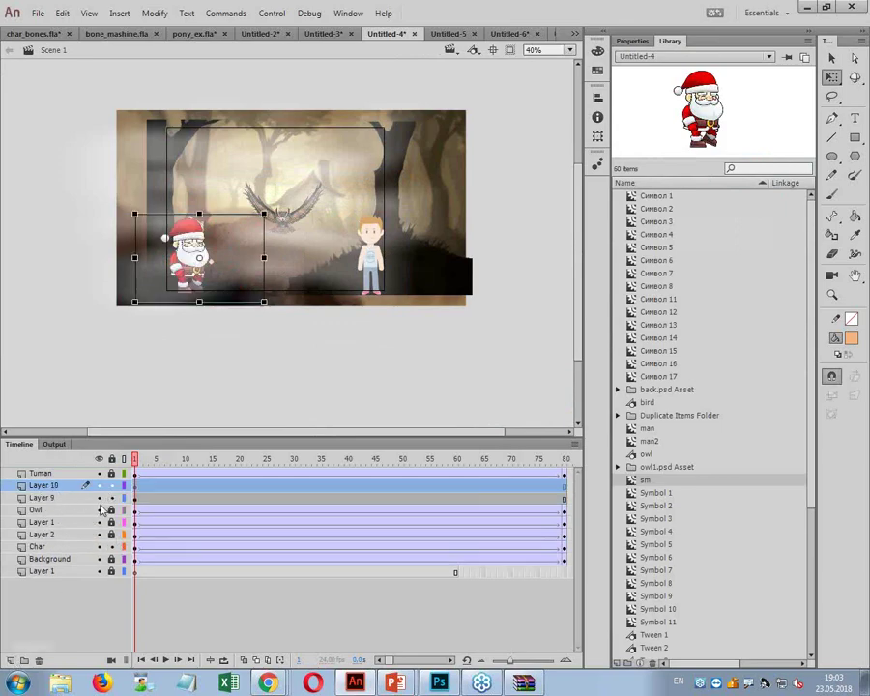
- Create a classic tween on Layer 10 that moves Santa across to the light-haired man by frame 80, and test the movie
{"action": "right_click", "coordinate": [137, 485]}
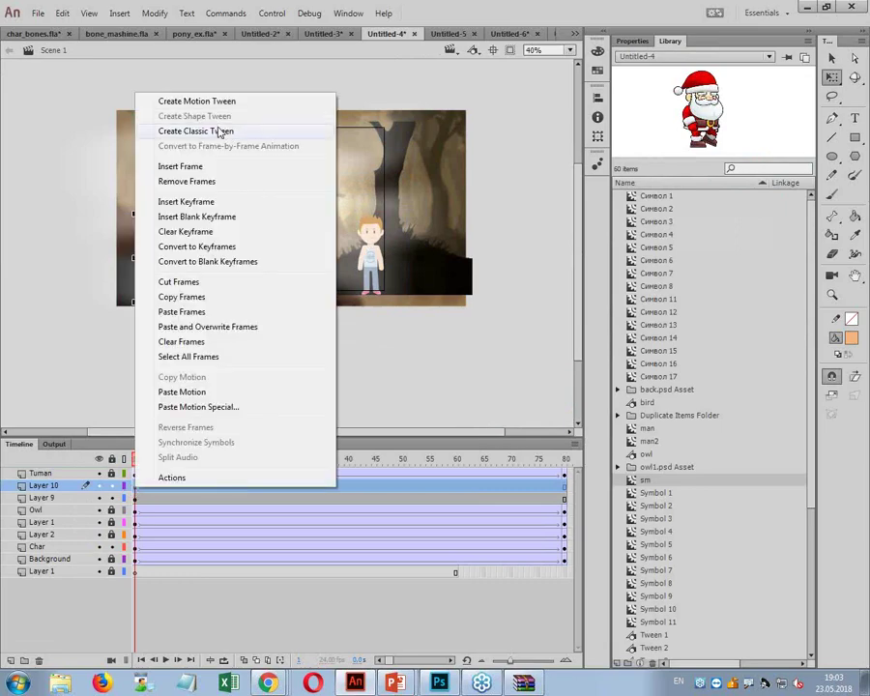
{"action": "left_click", "coordinate": [228, 132]}
{"action": "left_click", "coordinate": [293, 460]}
{"action": "left_click_drag", "start_coordinate": [354, 473], "coordinate": [565, 478]}
{"action": "left_click", "coordinate": [567, 485]}
{"action": "left_click_drag", "start_coordinate": [194, 266], "coordinate": [338, 271]}
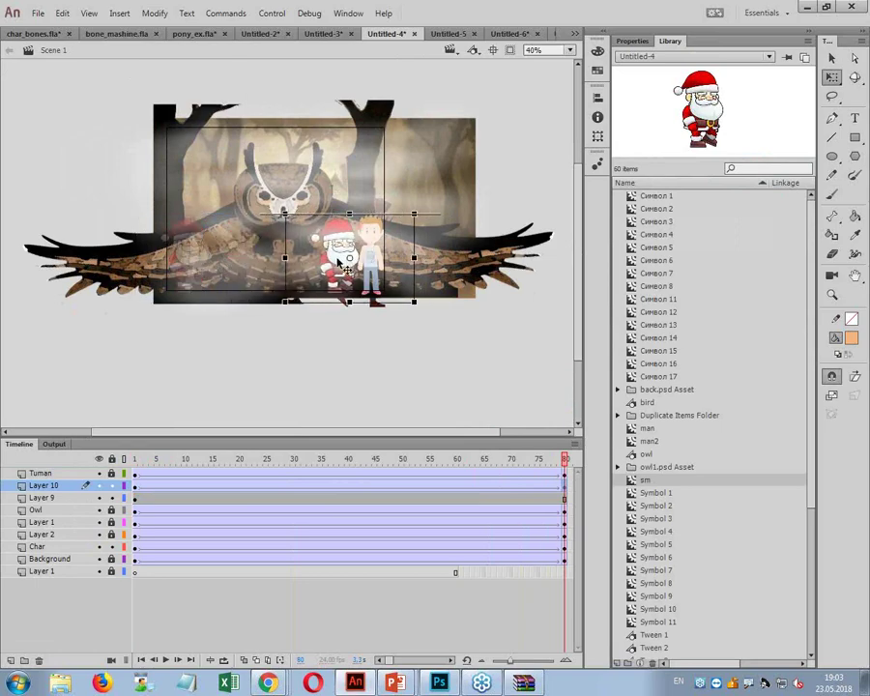
{"action": "key", "text": "ctrl+Return"}
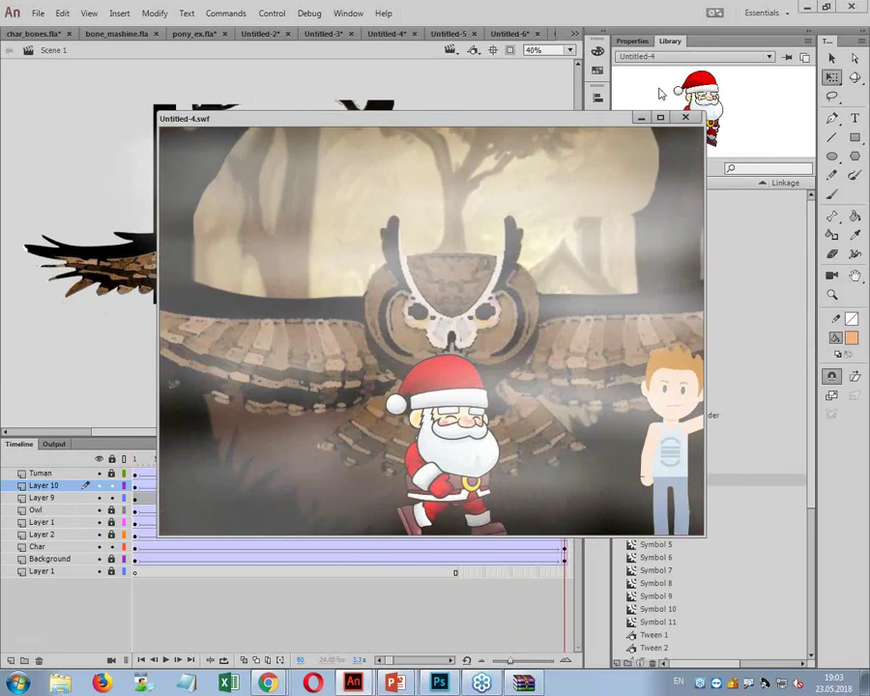
{"action": "left_click", "coordinate": [686, 117]}
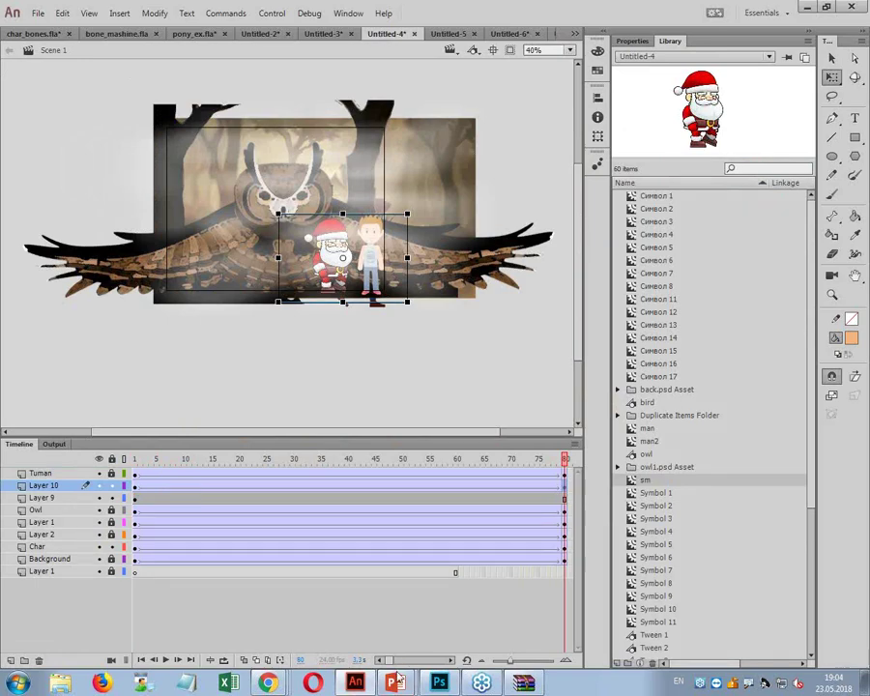
- Switch to the running AN slide show in PowerPoint and go back to slide 5 on bone animation
{"action": "mouse_move", "coordinate": [396, 677]}
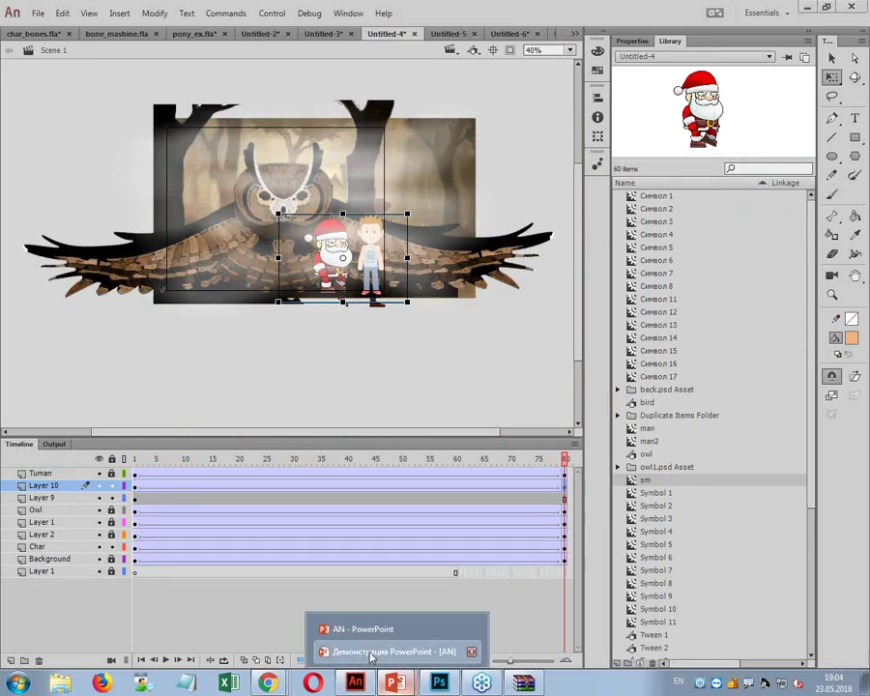
{"action": "left_click", "coordinate": [382, 652]}
{"action": "key", "text": "Left"}
{"action": "key", "text": "Left"}
{"action": "key", "text": "Left"}
{"action": "key", "text": "Left"}
{"action": "key", "text": "Left"}
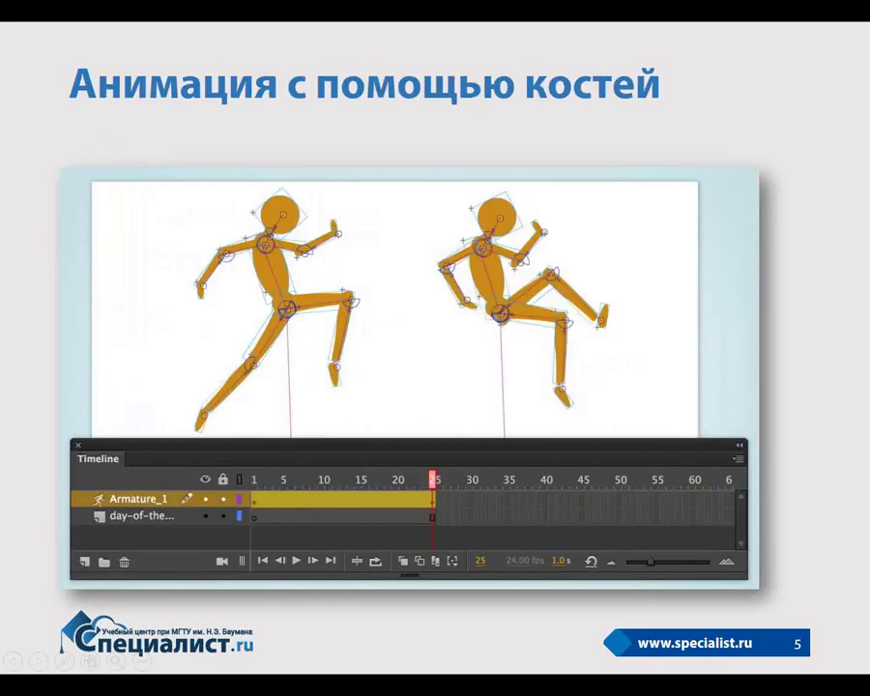